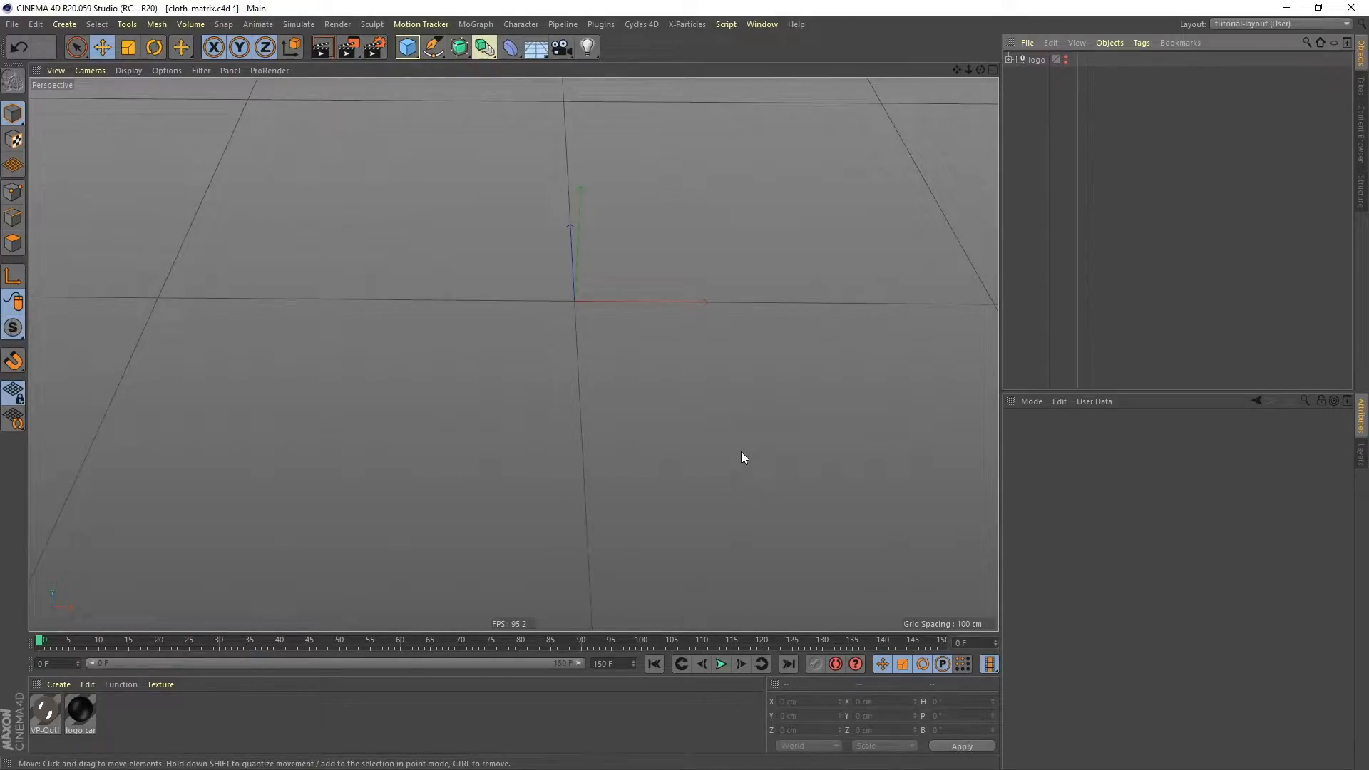
Add a plane below the logo null in the object hierarchy and set its width and height to 1600 cm.
left_click(407, 47)
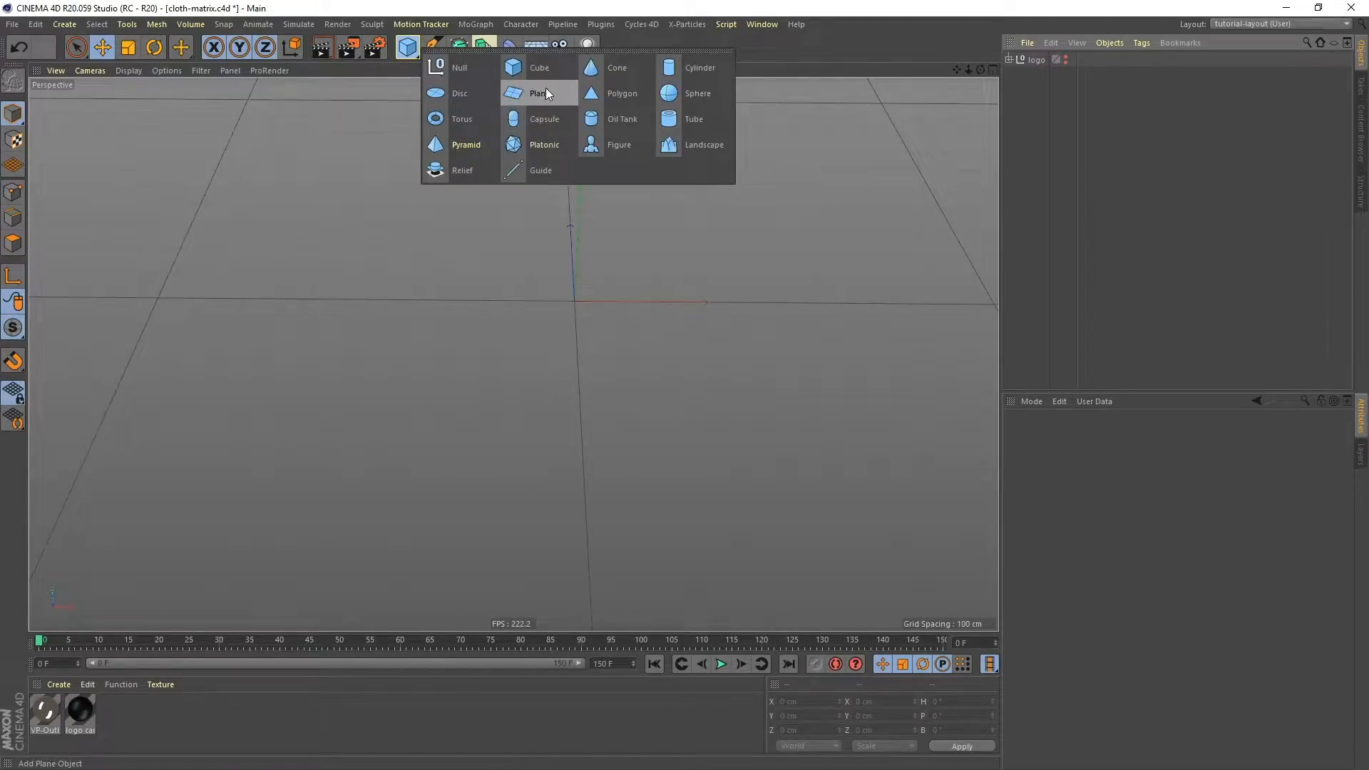
left_click(543, 93)
left_click_drag(1038, 60, 1039, 81)
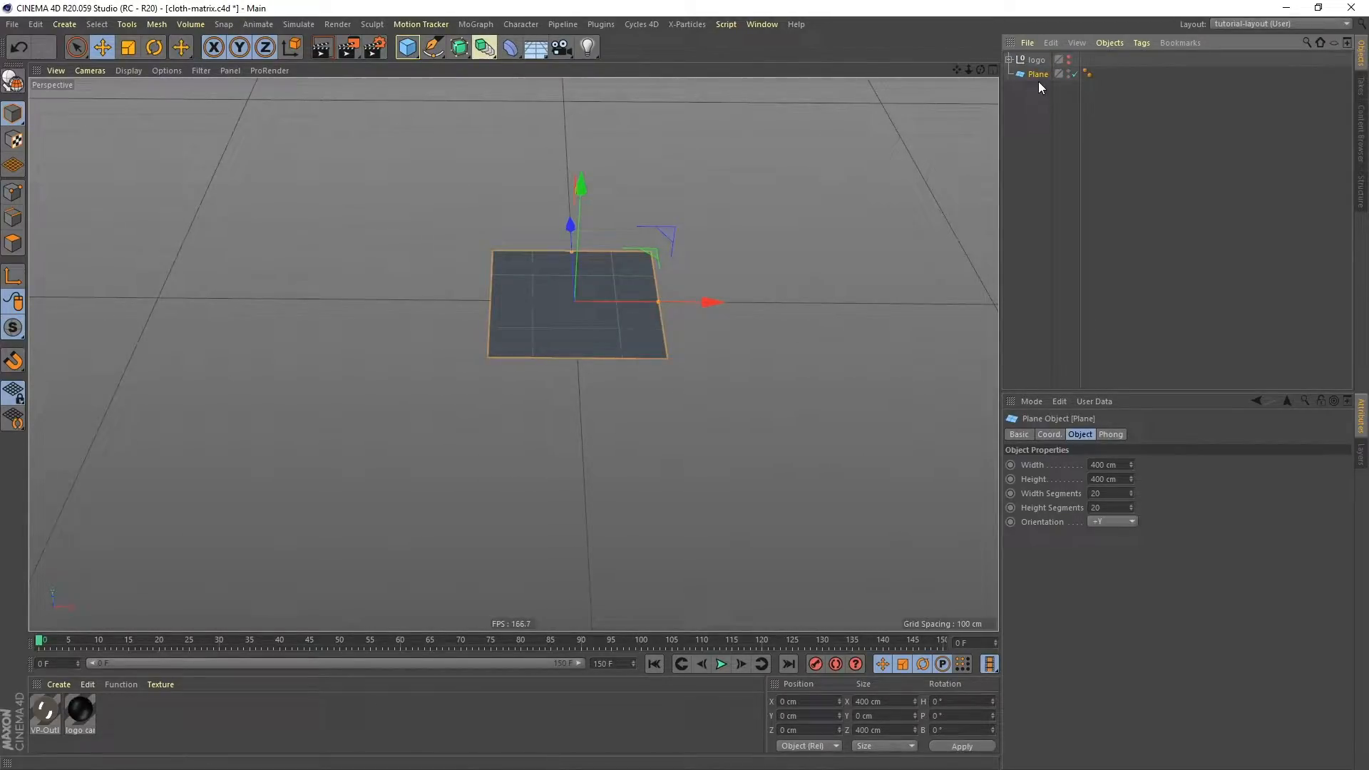
left_click(1109, 464)
type("1600")
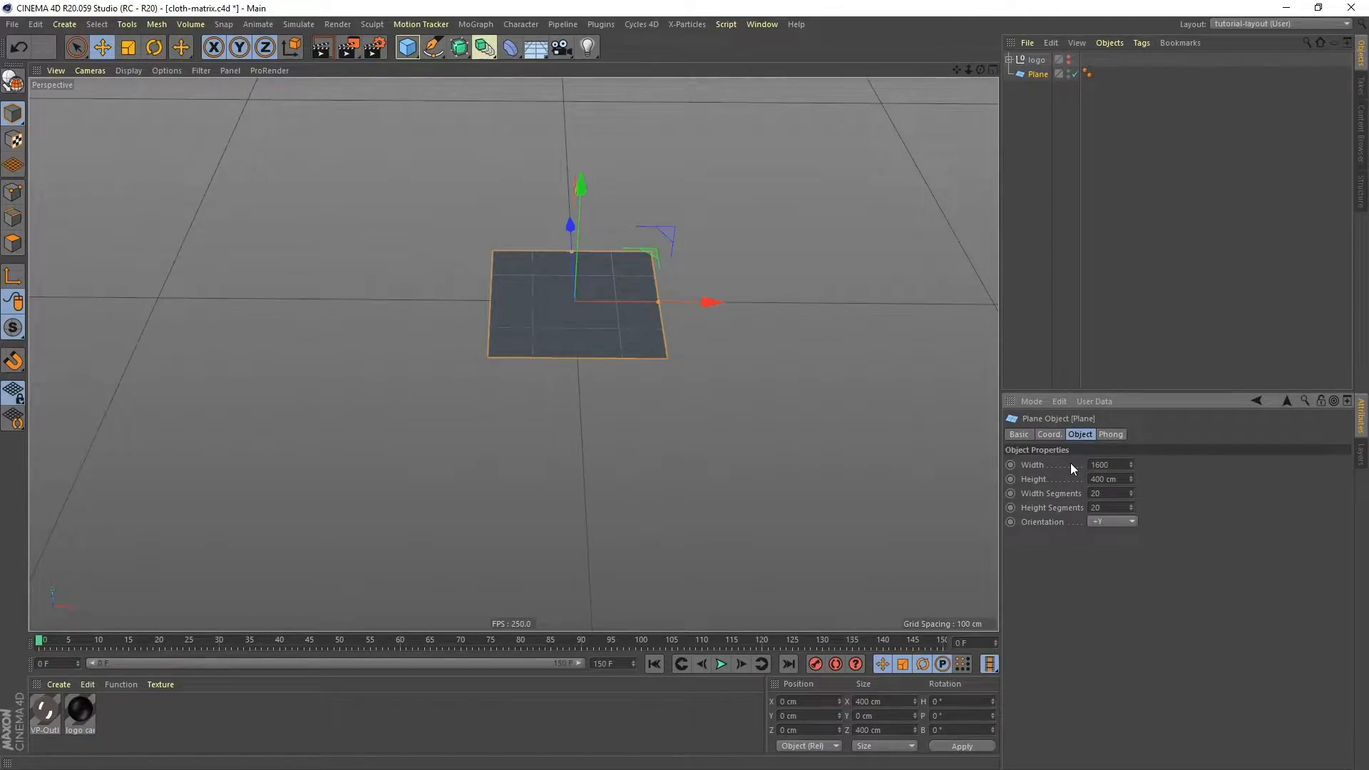
key("Tab")
type("1600")
key("Return")
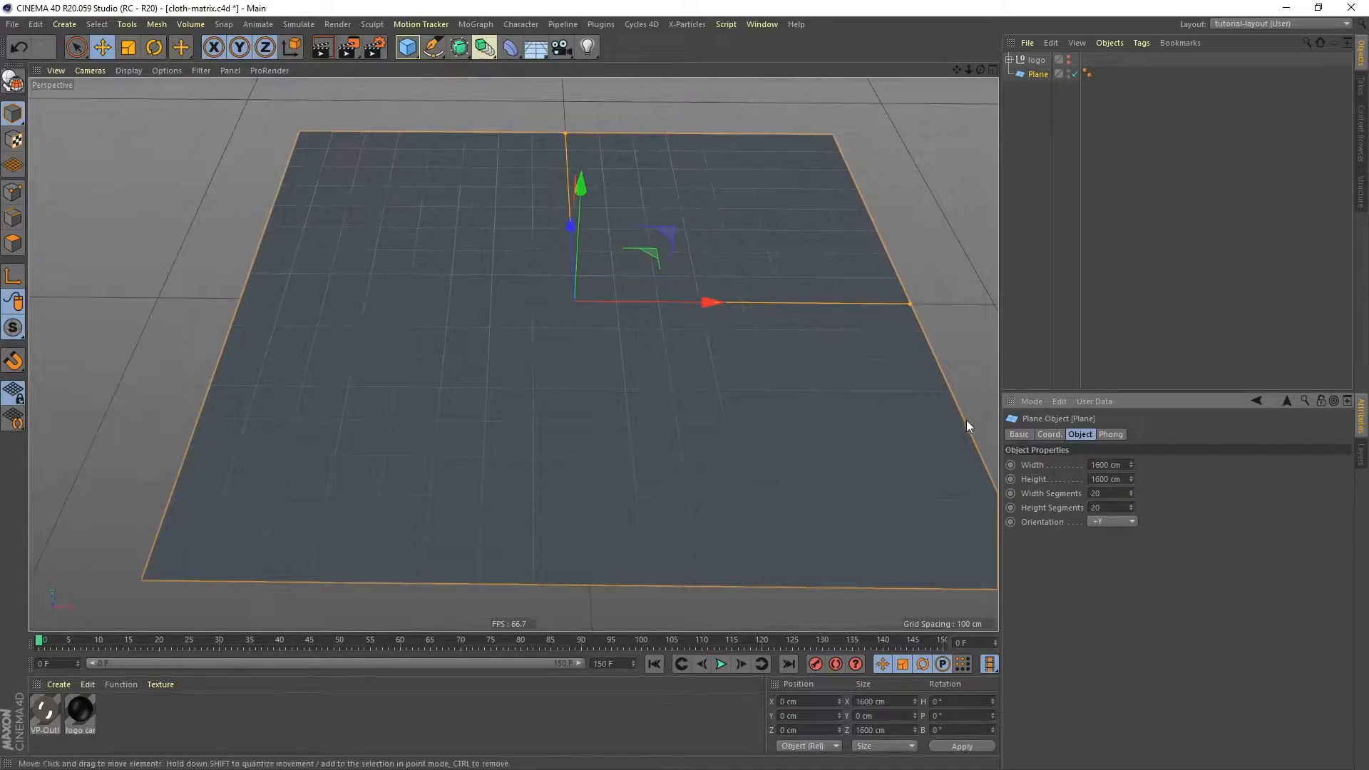
Set the plane's width and height segments to 100 with shading lines displayed, and return the viewport to plain Gouraud shading.
left_click(126, 71)
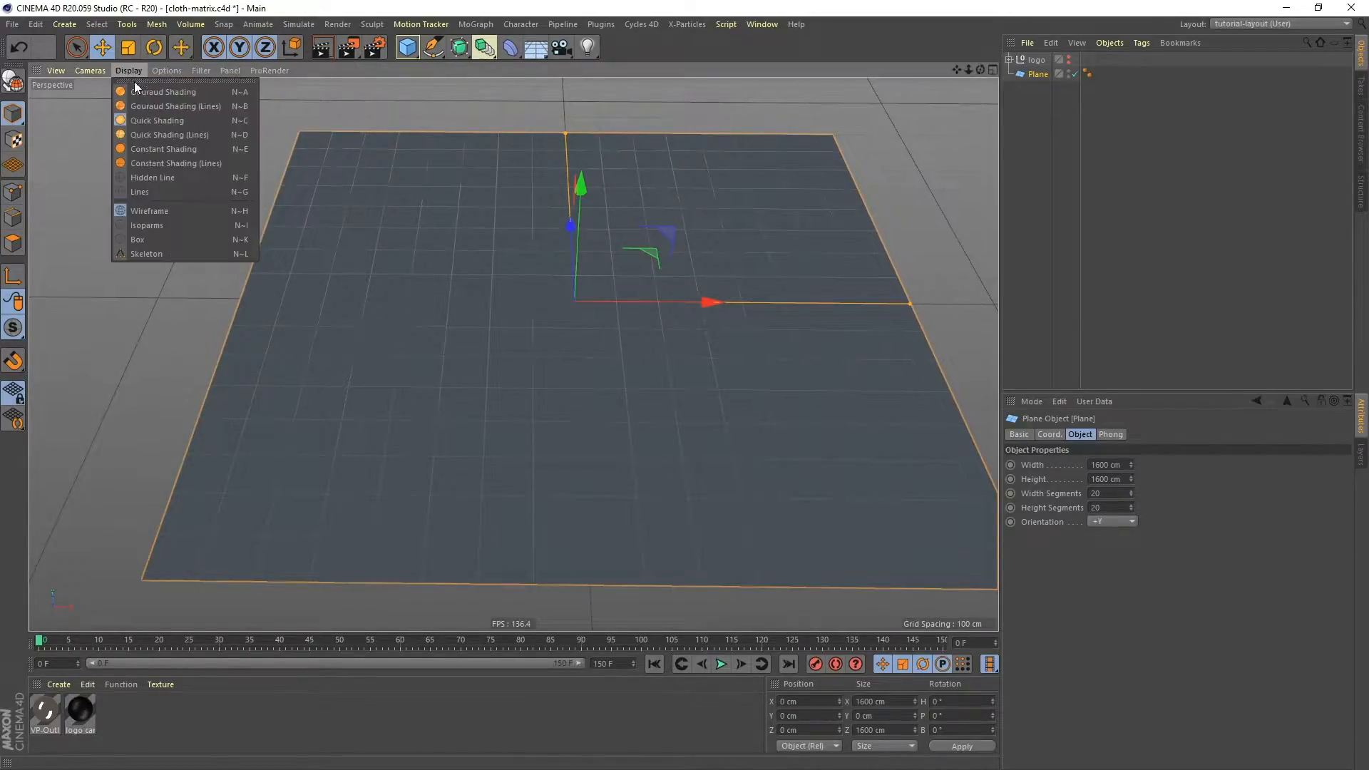
left_click(164, 107)
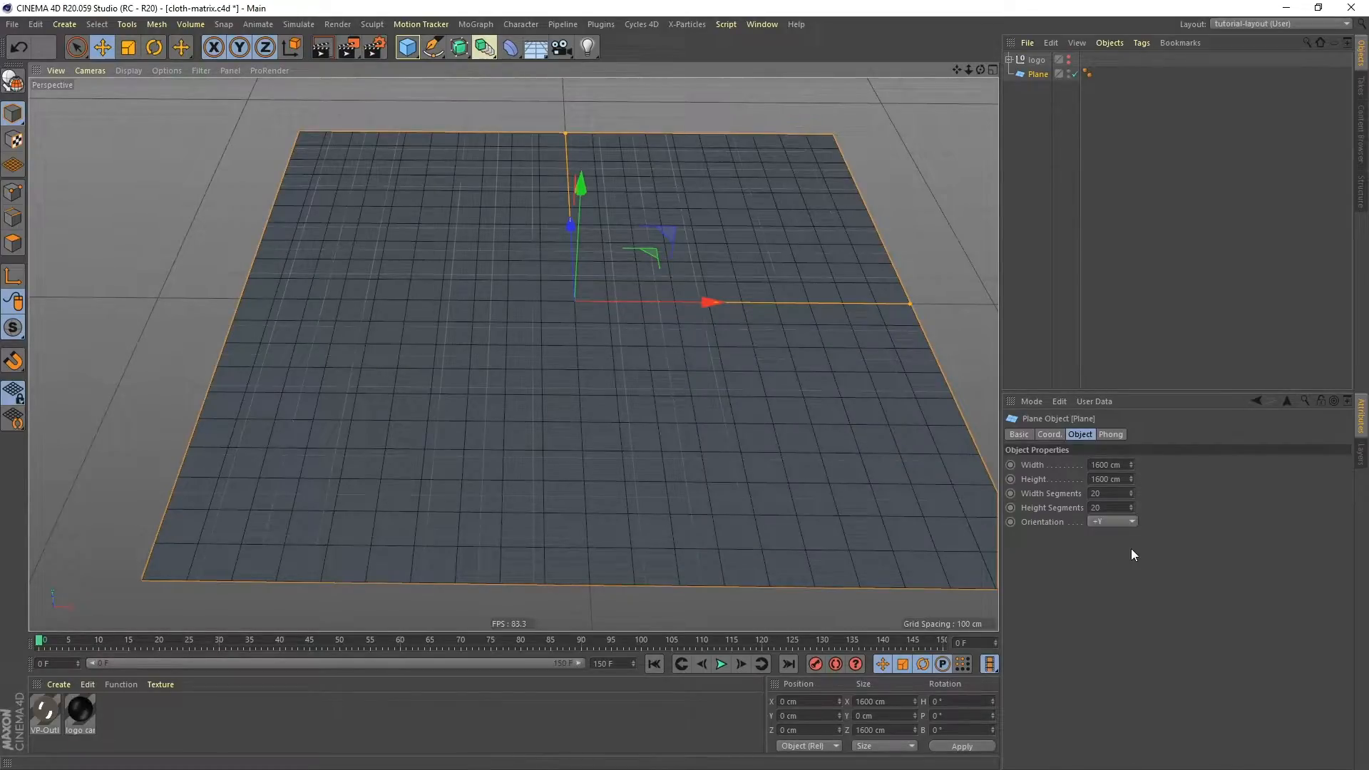
left_click(1106, 494)
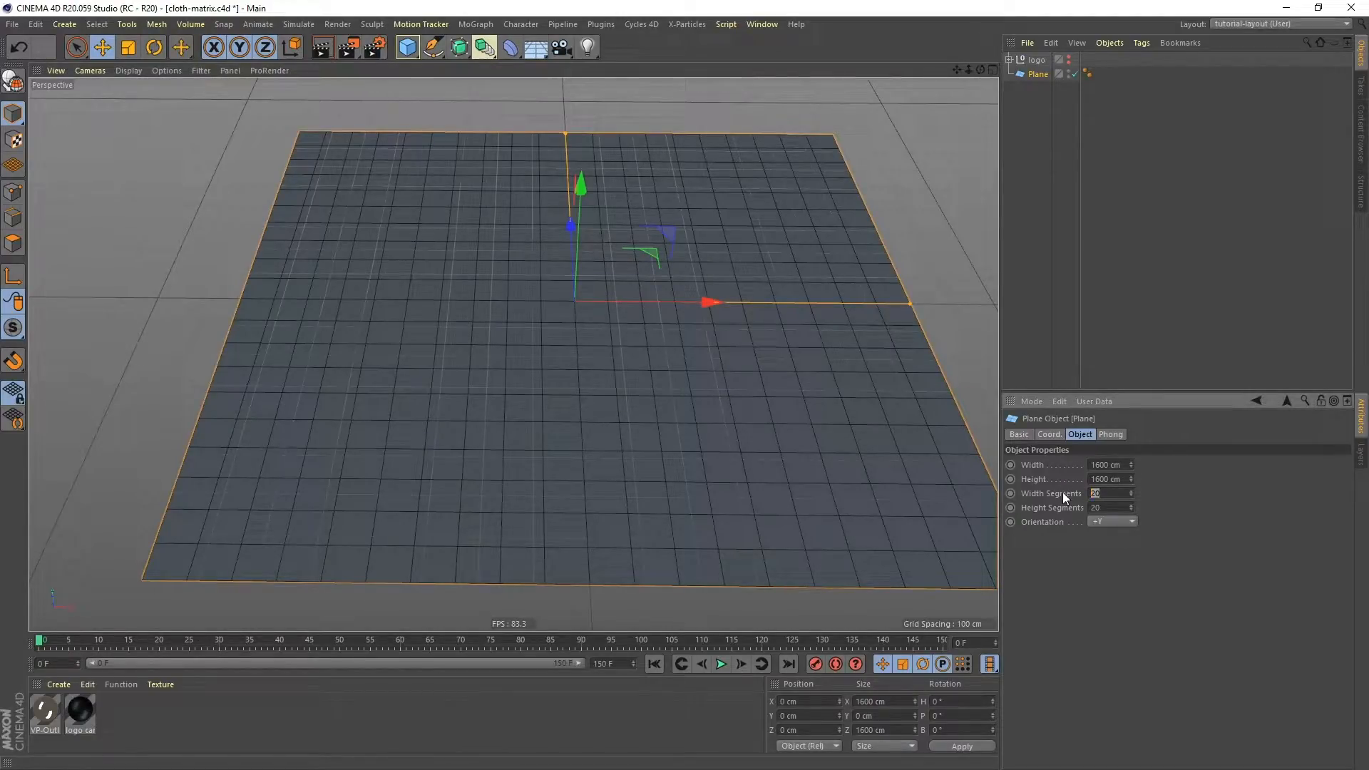
type("100")
key("Tab")
type("100")
key("Return")
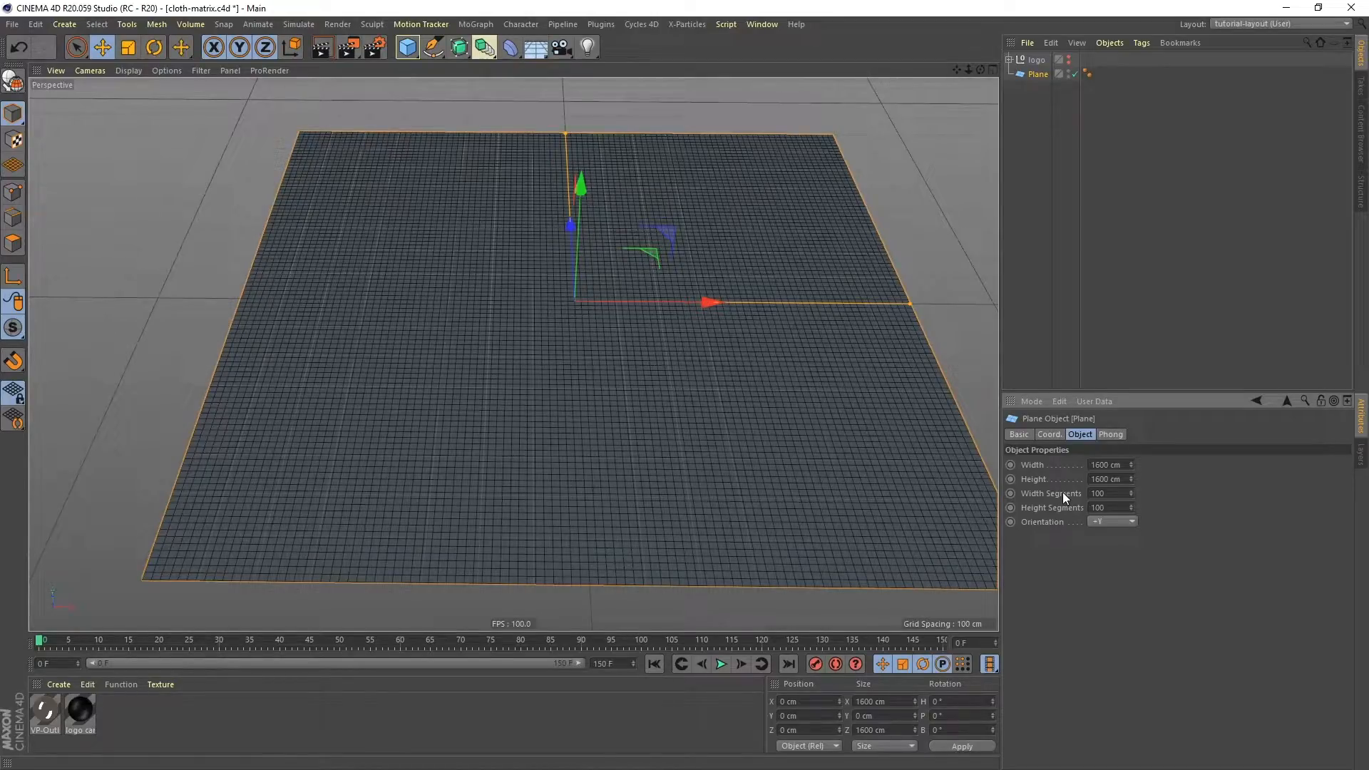
left_click(131, 72)
left_click(166, 93)
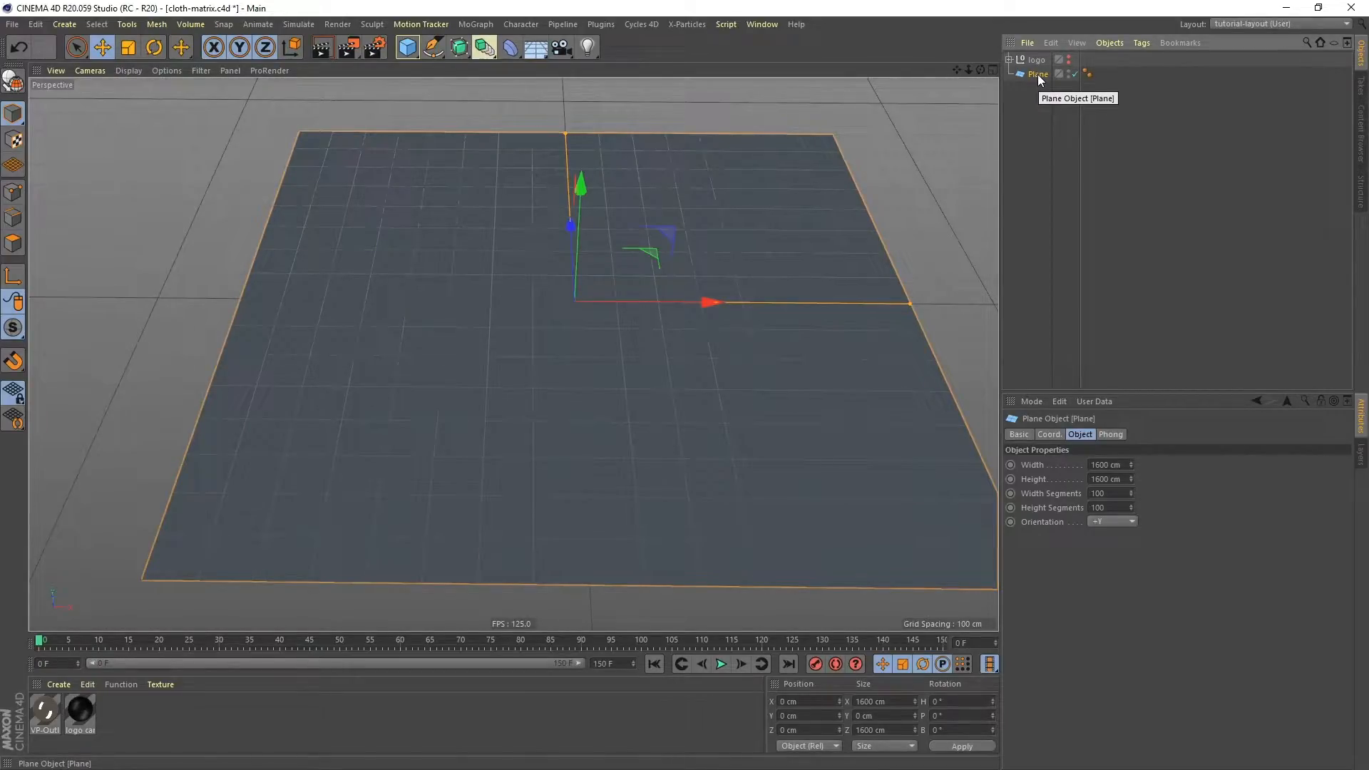
Create an X-Particles xpClothFX cloth setup from the plane and play the simulation briefly.
left_click(687, 23)
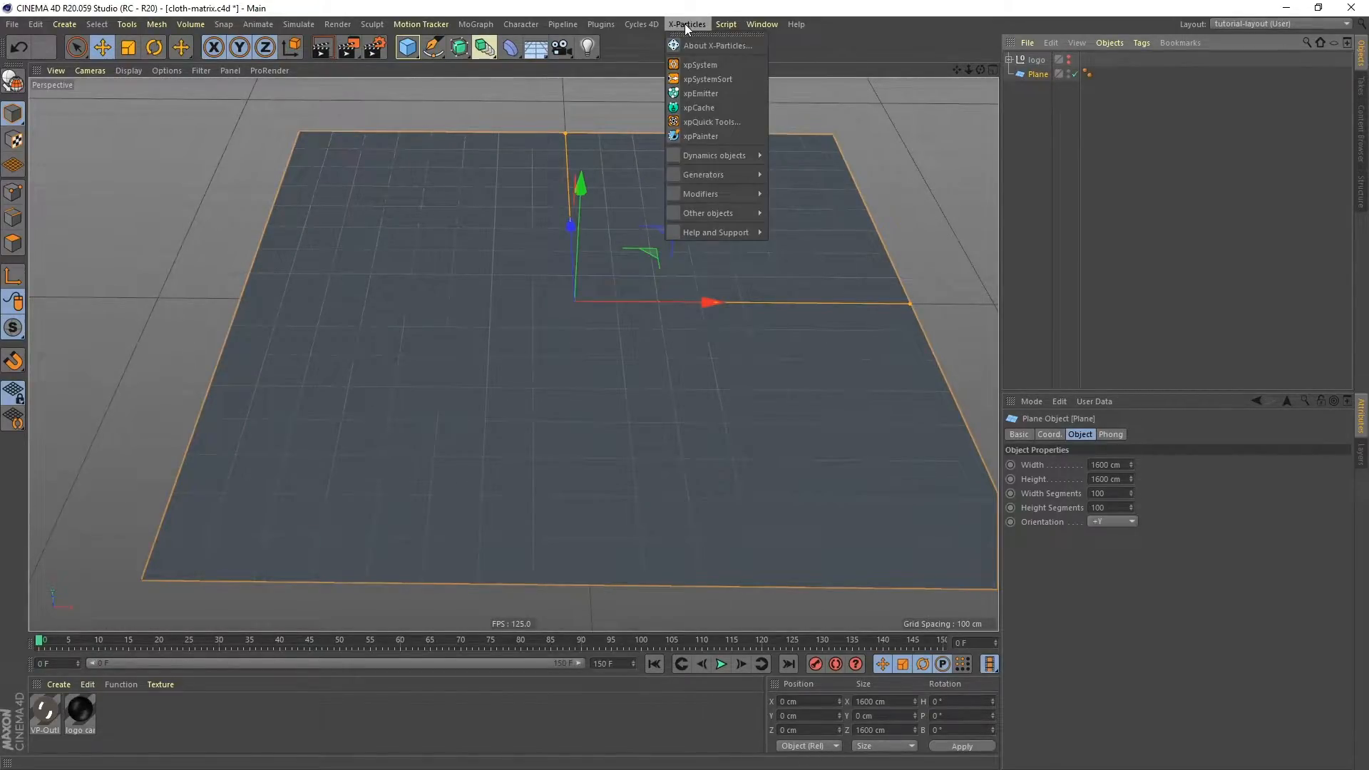
mouse_move(718, 157)
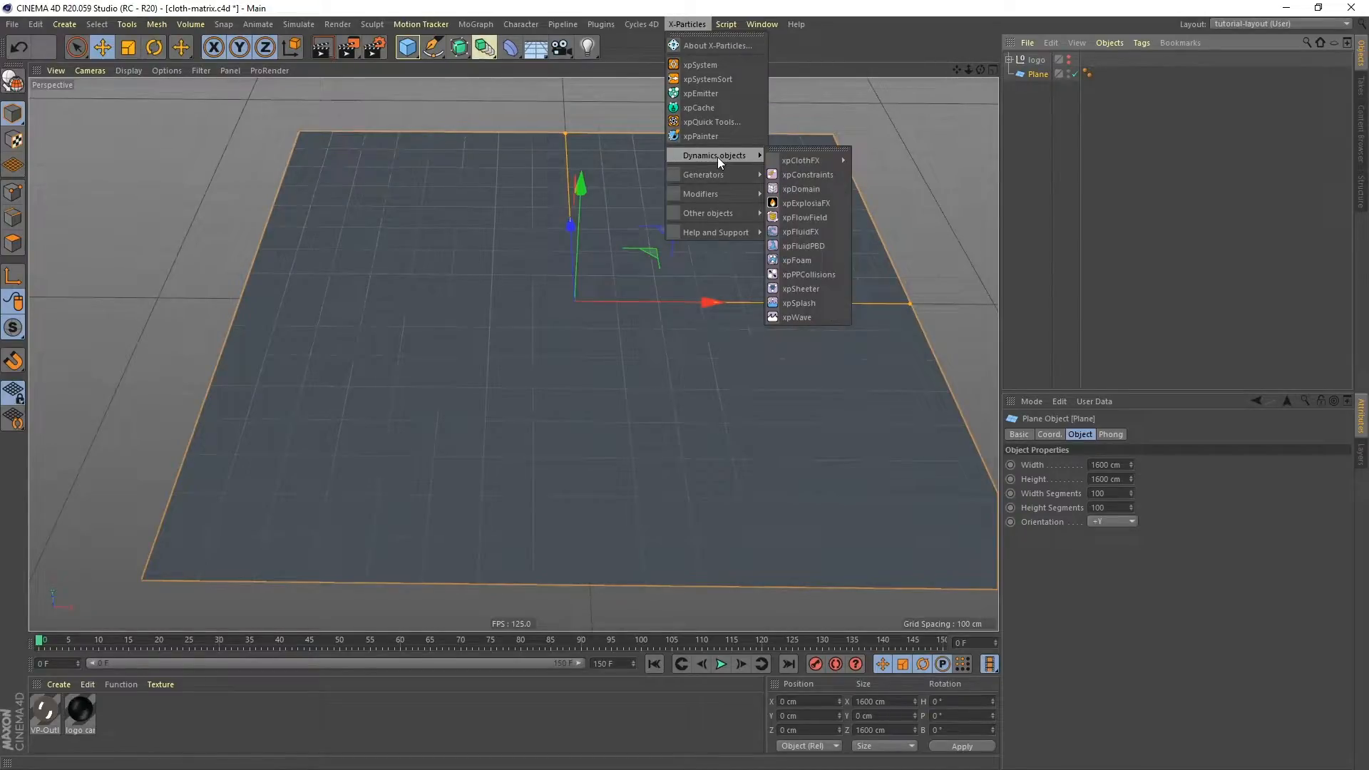
mouse_move(810, 158)
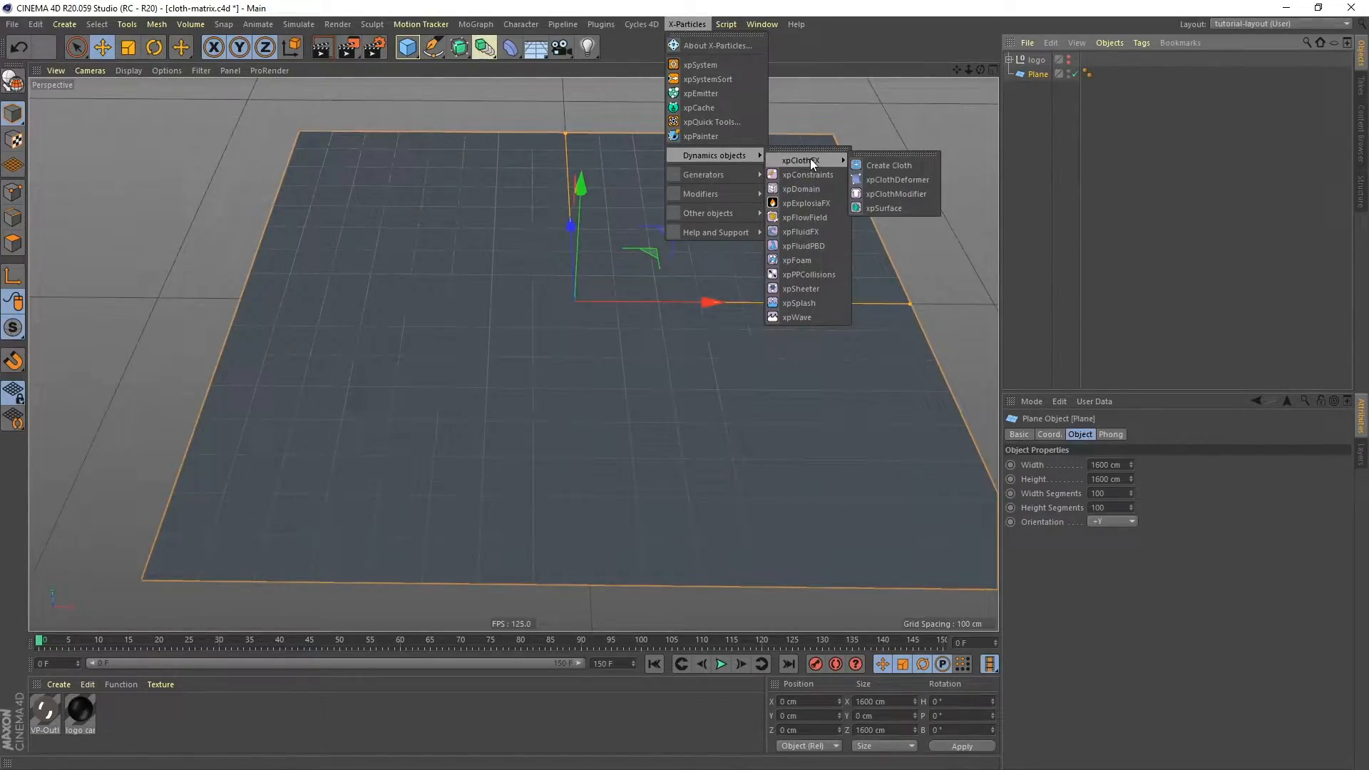
left_click(906, 164)
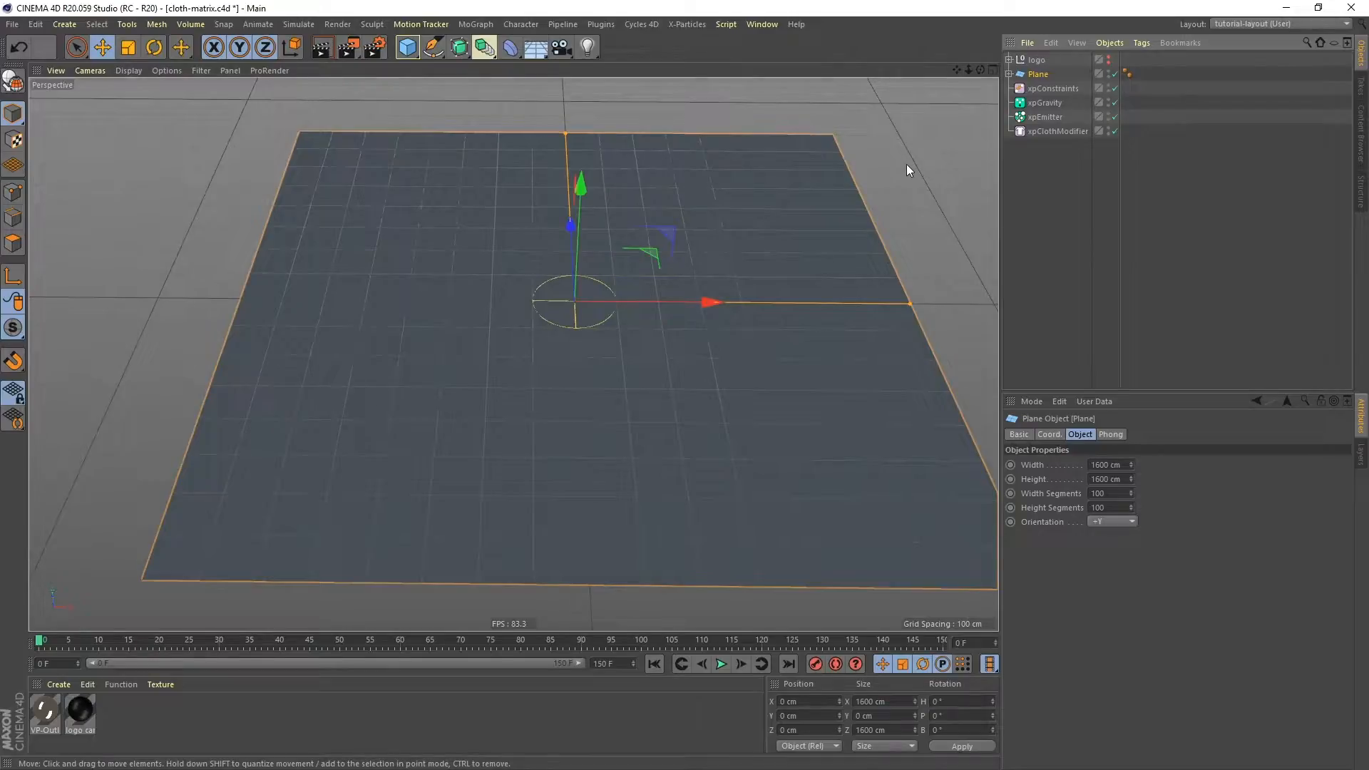
left_click(721, 664)
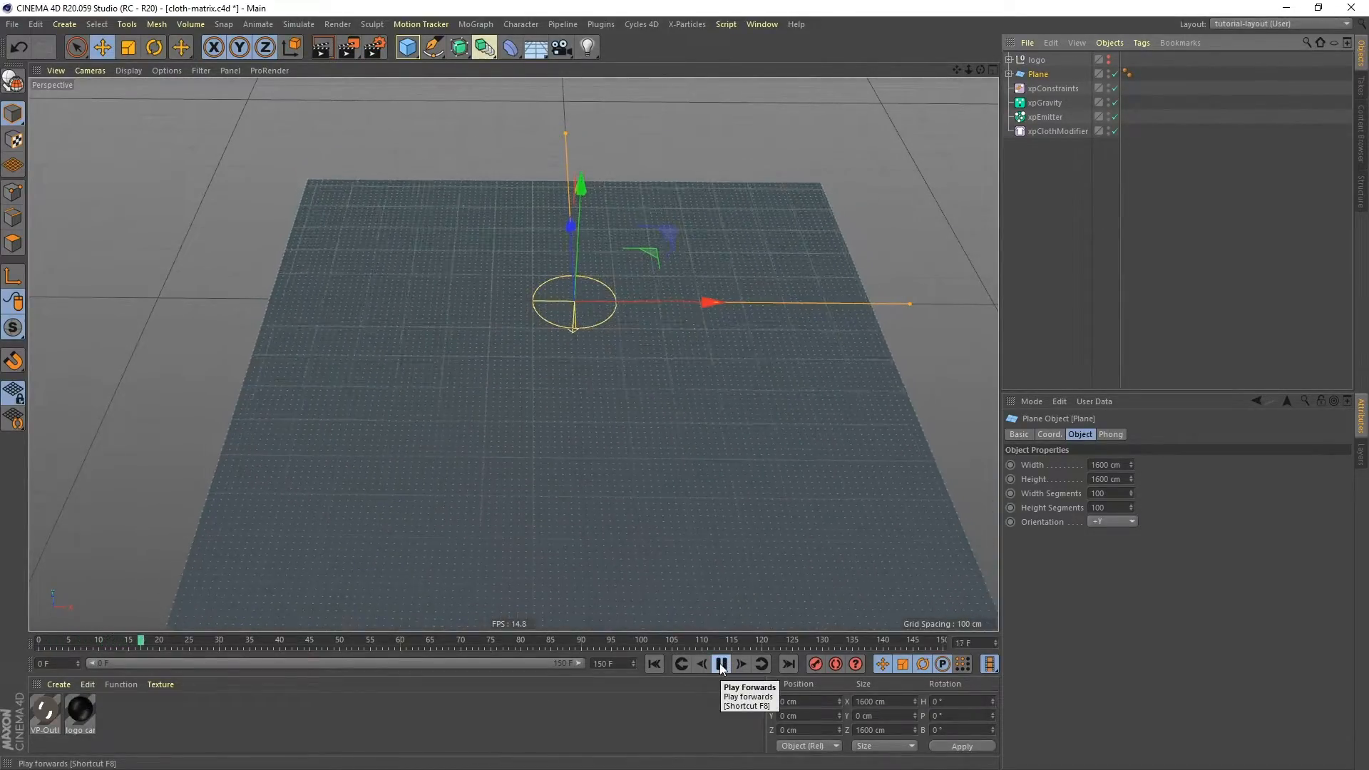
left_click(721, 664)
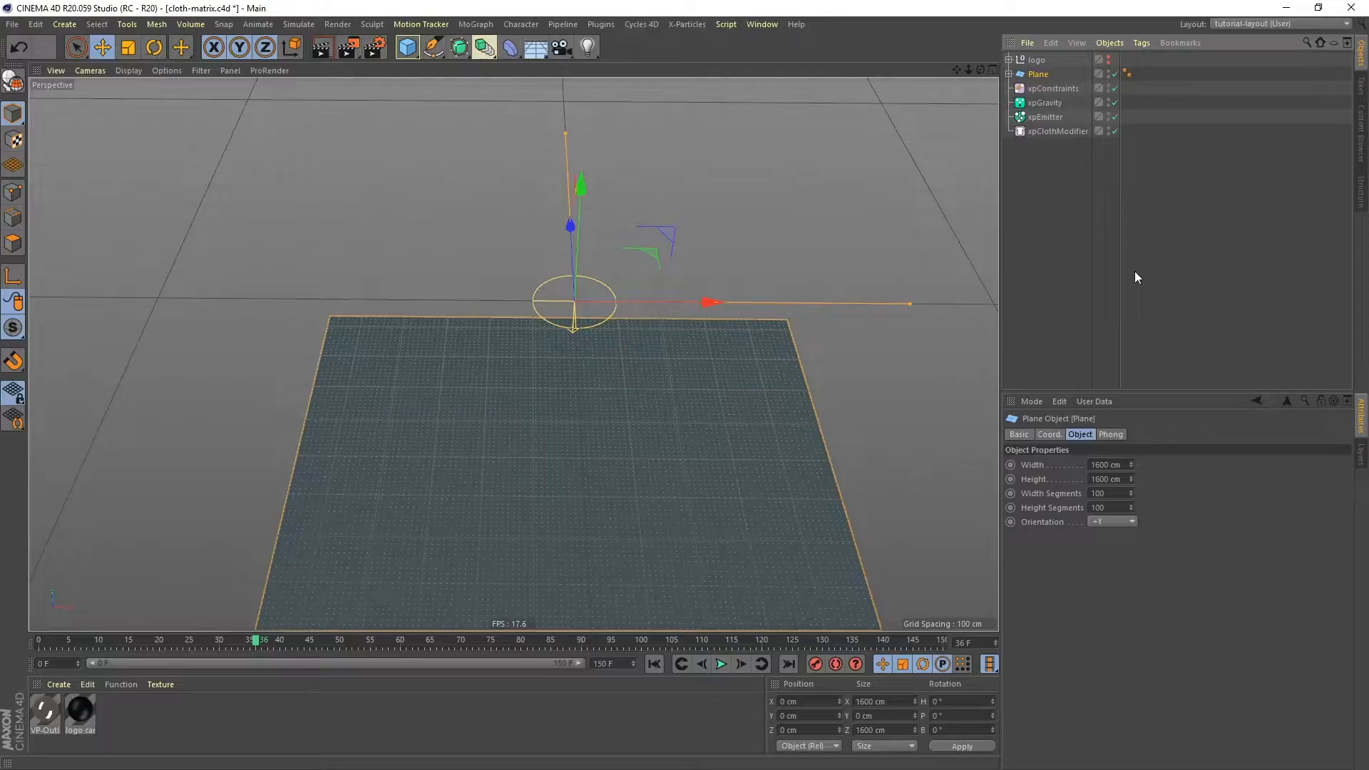
Turn off Collisions in the xpConstraints object and disable the xpConstraints object itself.
left_click(1009, 74)
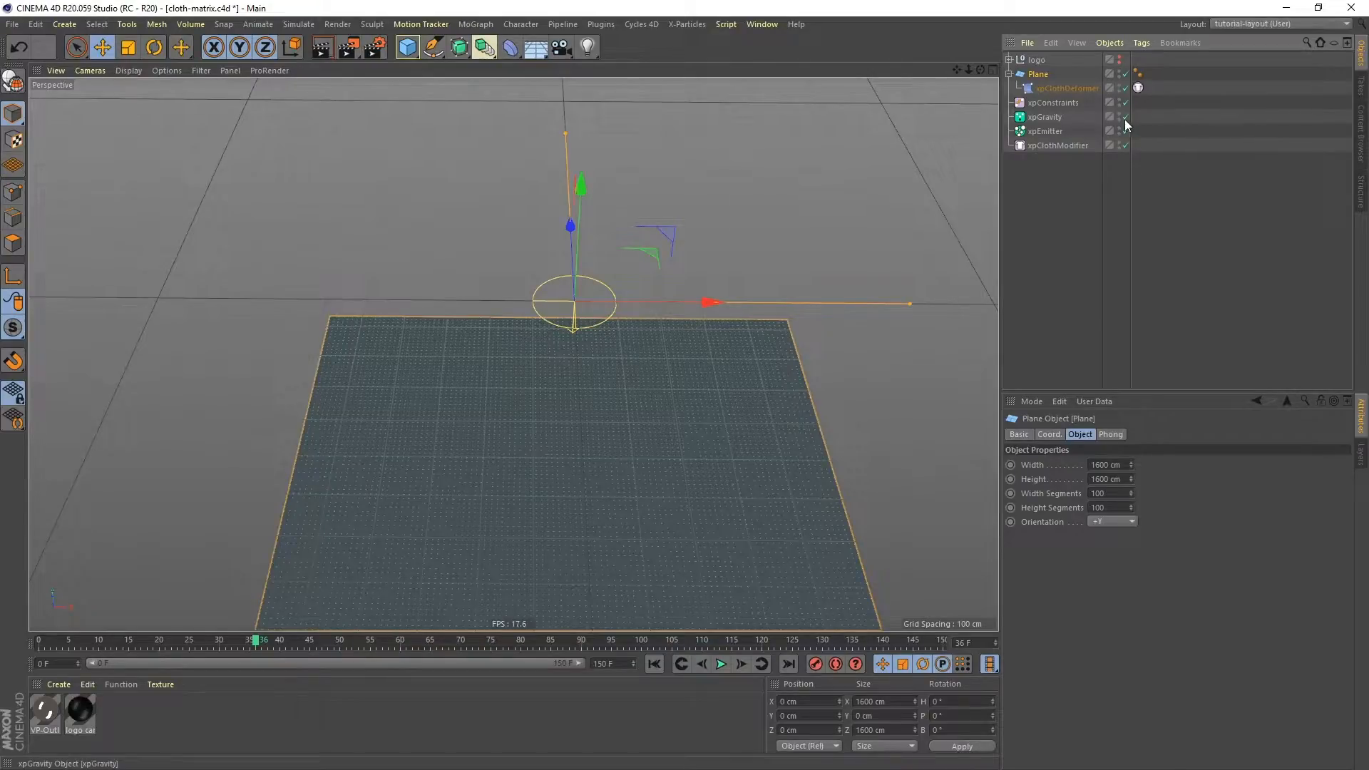
left_click(1053, 103)
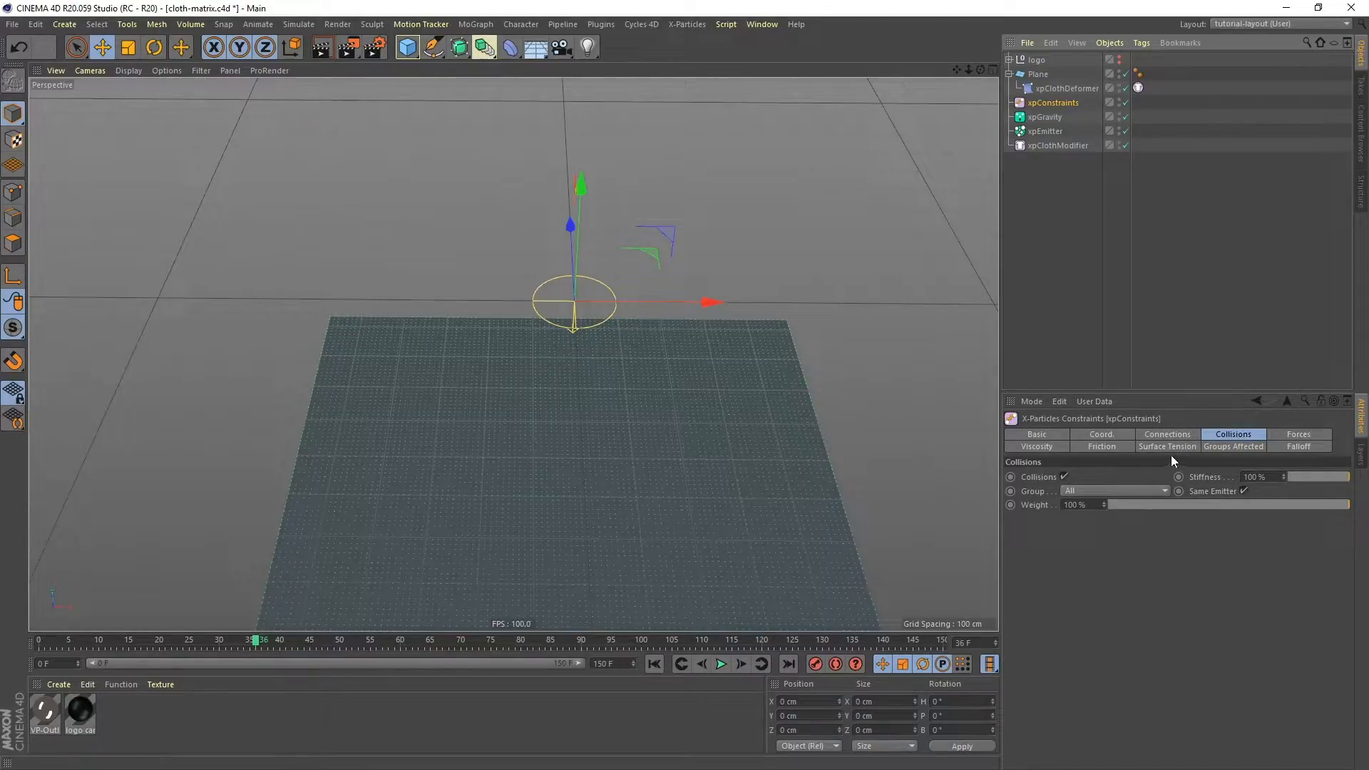
left_click(1065, 477)
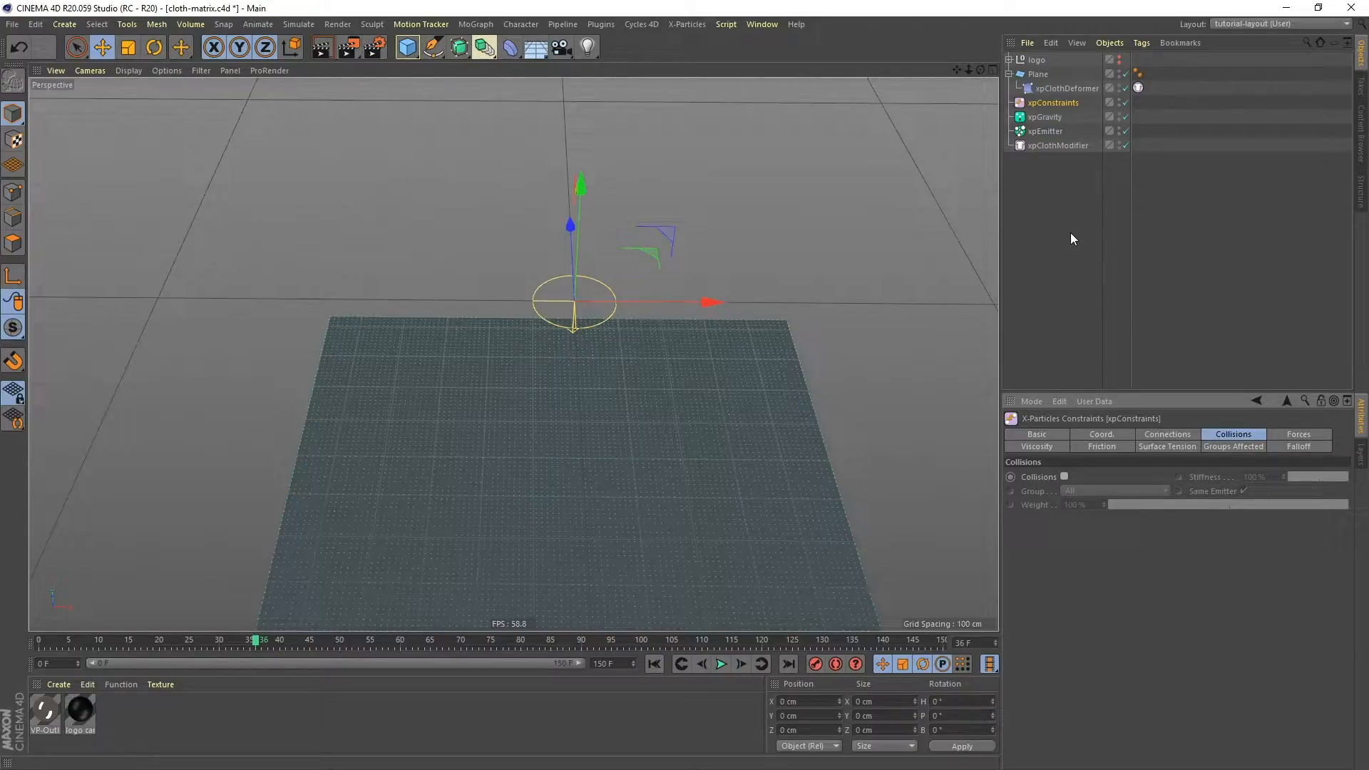
left_click(1126, 102)
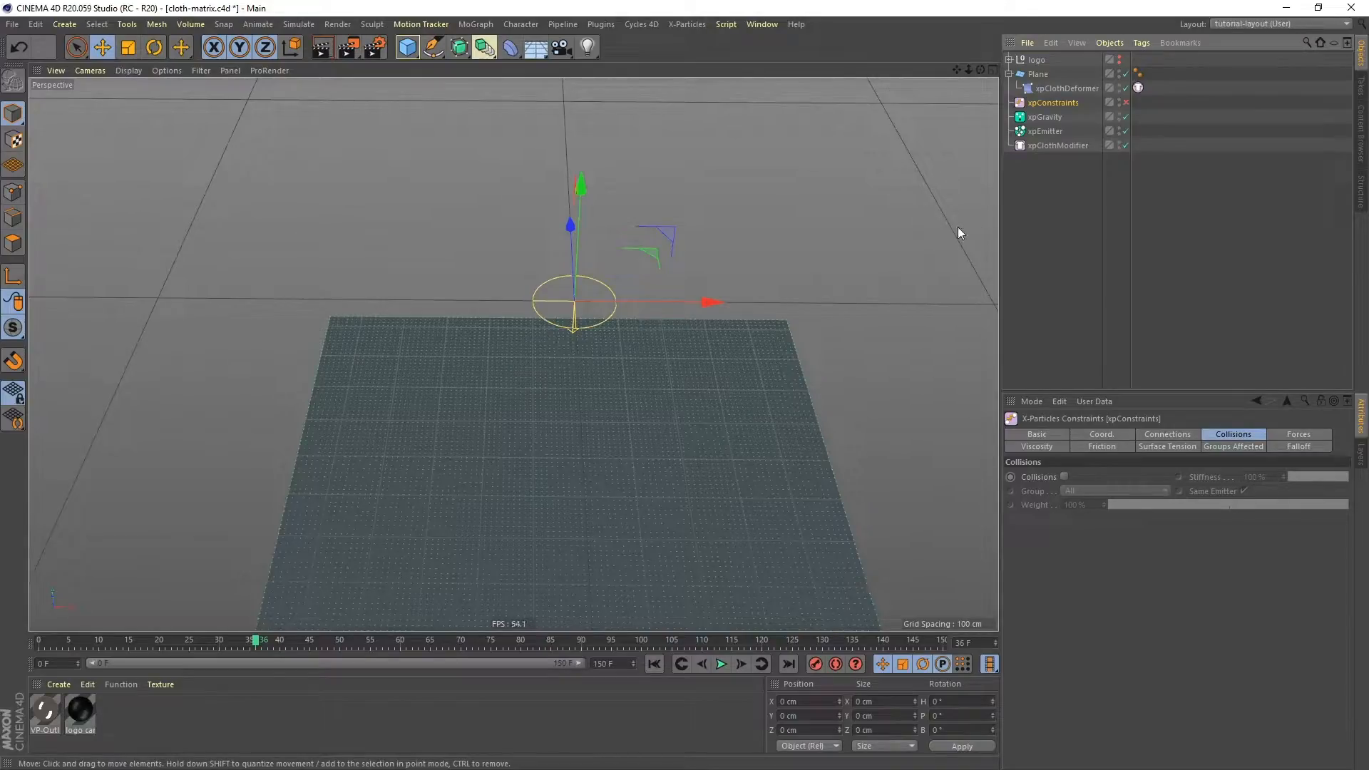
Hide the xpEmitter in the viewport at the first frame and set the xpGravity strength to -981 cm.
left_click(1046, 131)
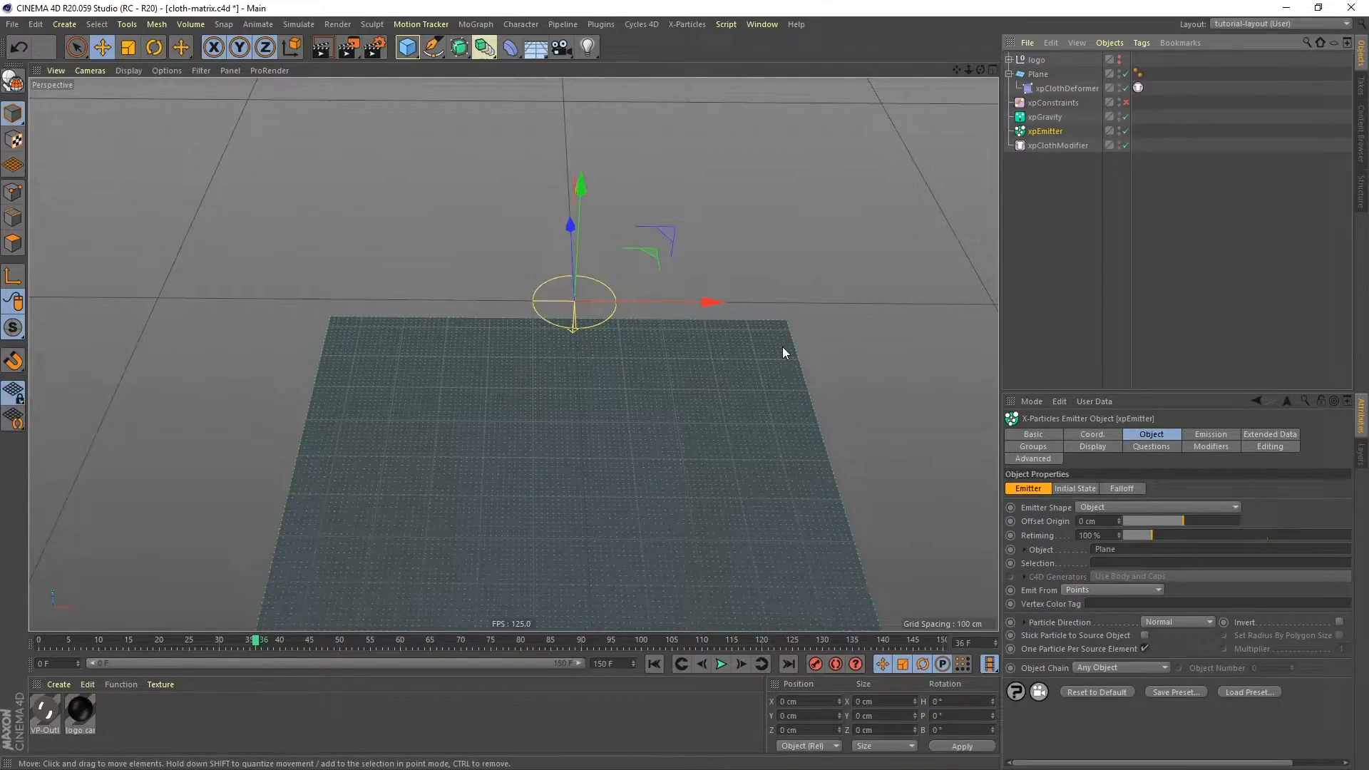
left_click(654, 664)
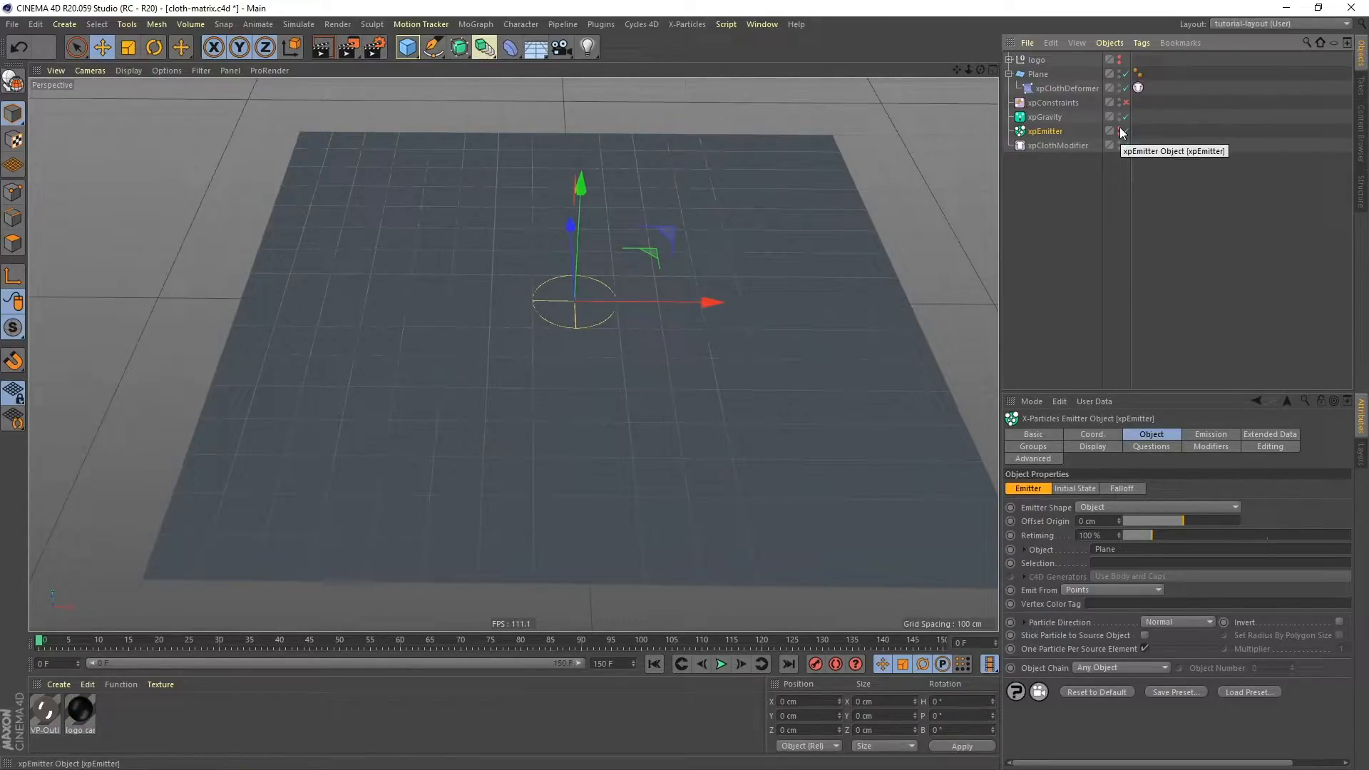
left_click(1046, 116)
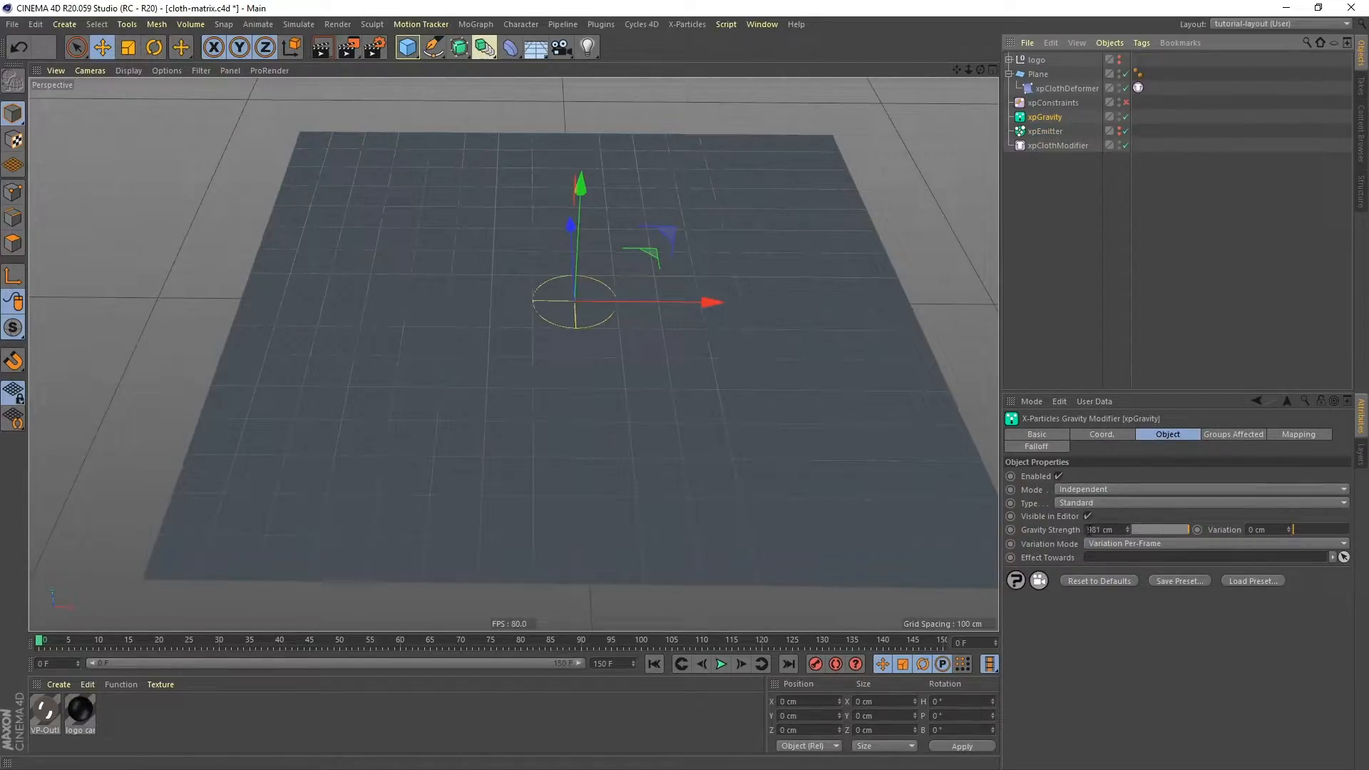
type("-")
key("Return")
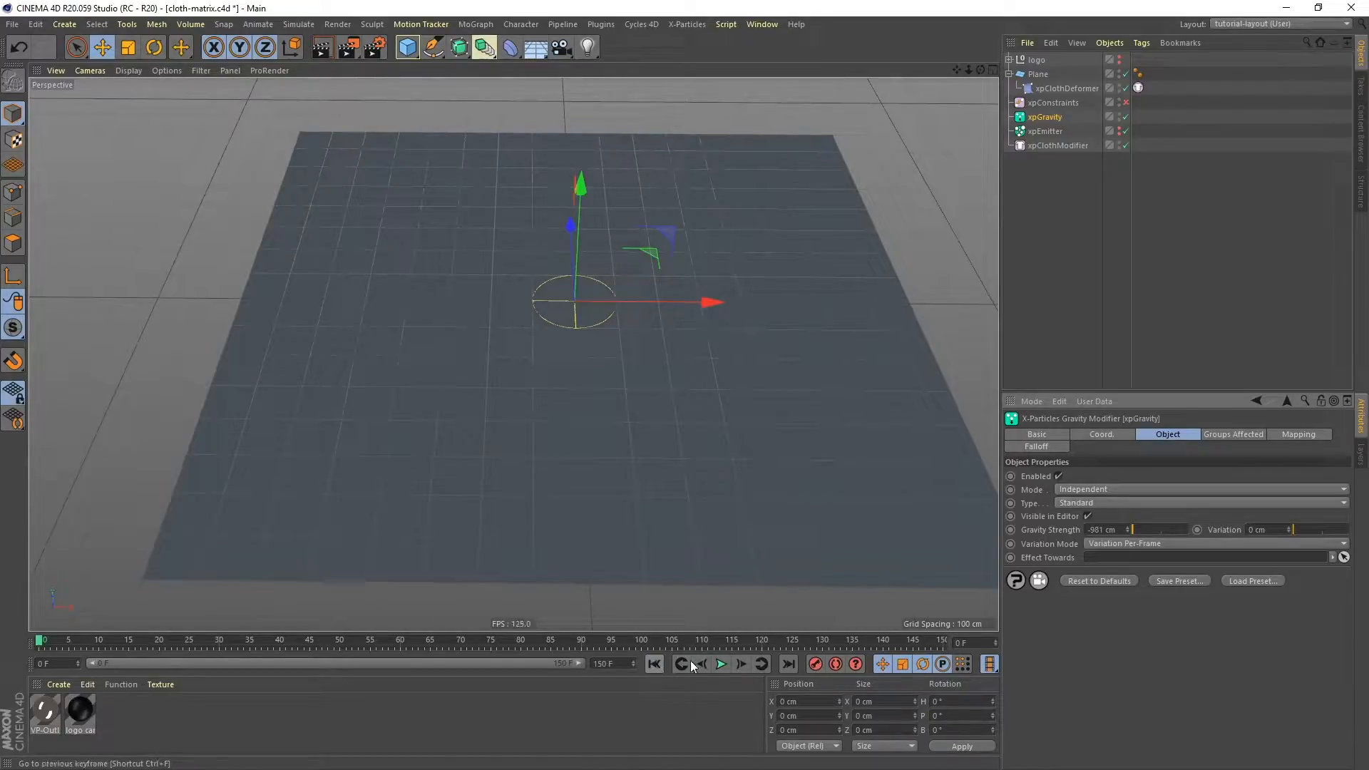
Play the simulation to check the cloth's movement under the inverted gravity, and return to the first frame.
left_click(720, 665)
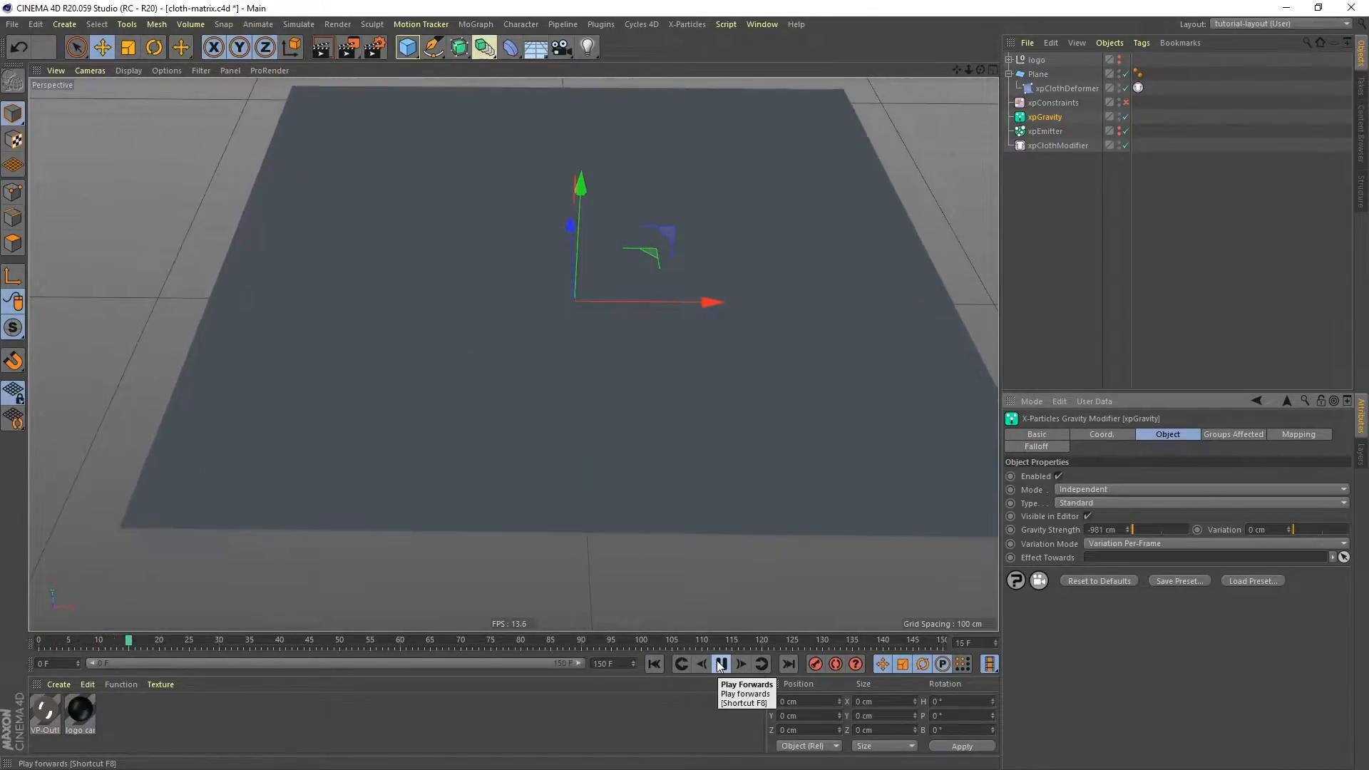
left_click(720, 665)
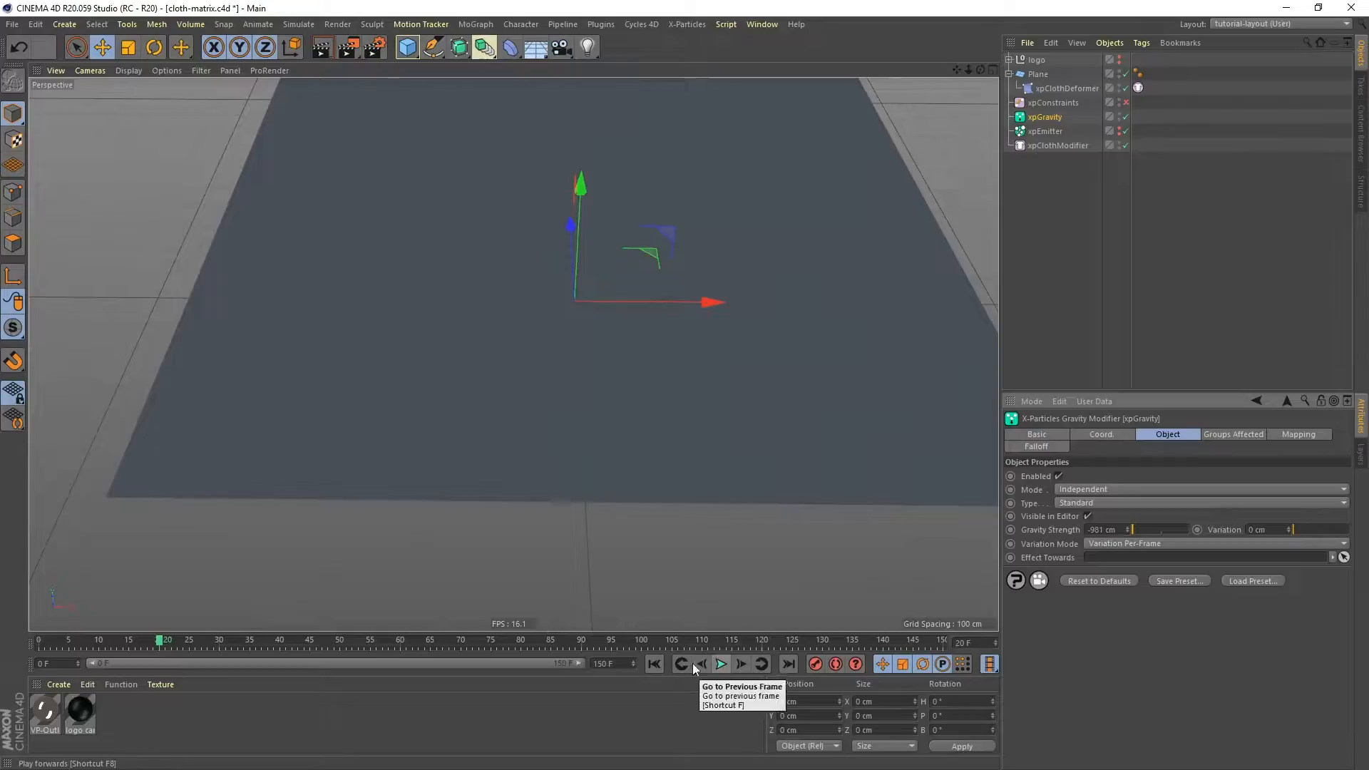
left_click(655, 665)
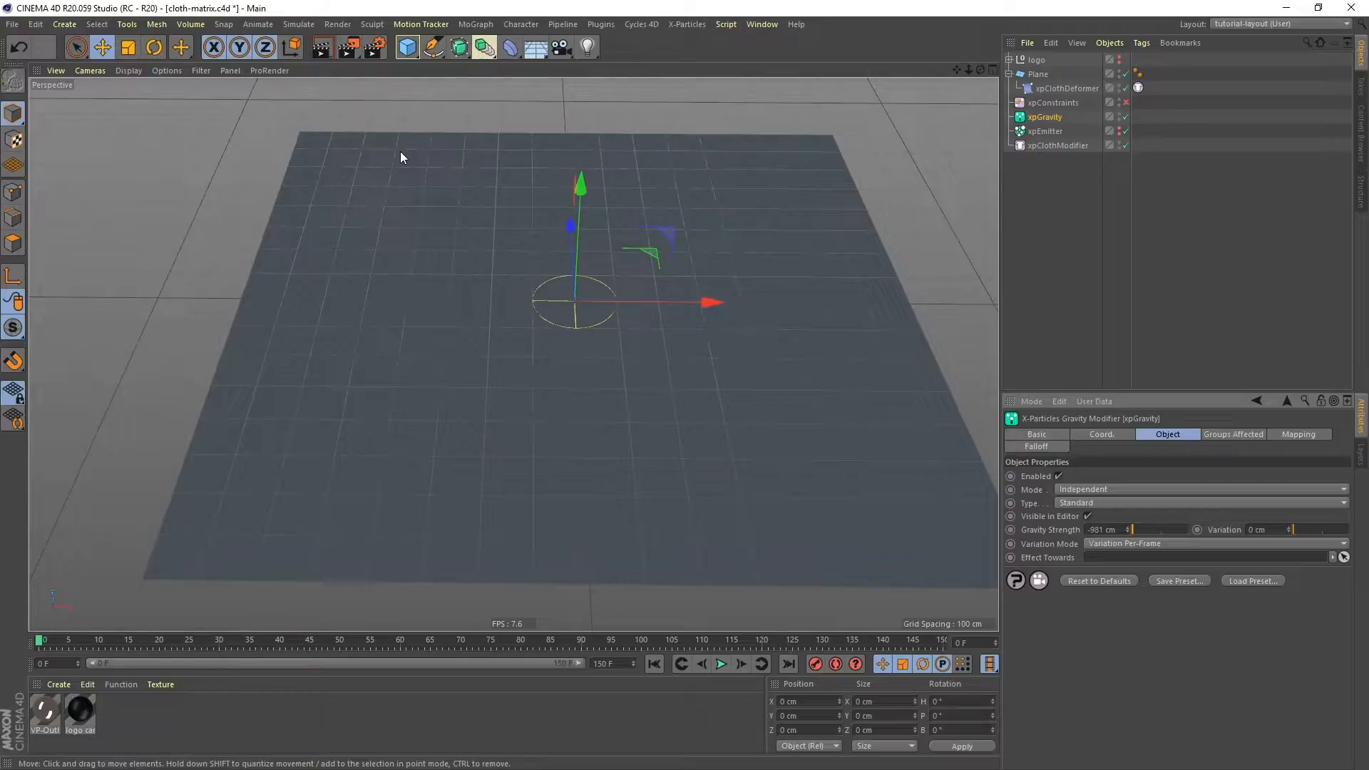
Duplicate the cloth plane and delete the xpClothDeformer from the copy.
left_click(1038, 75)
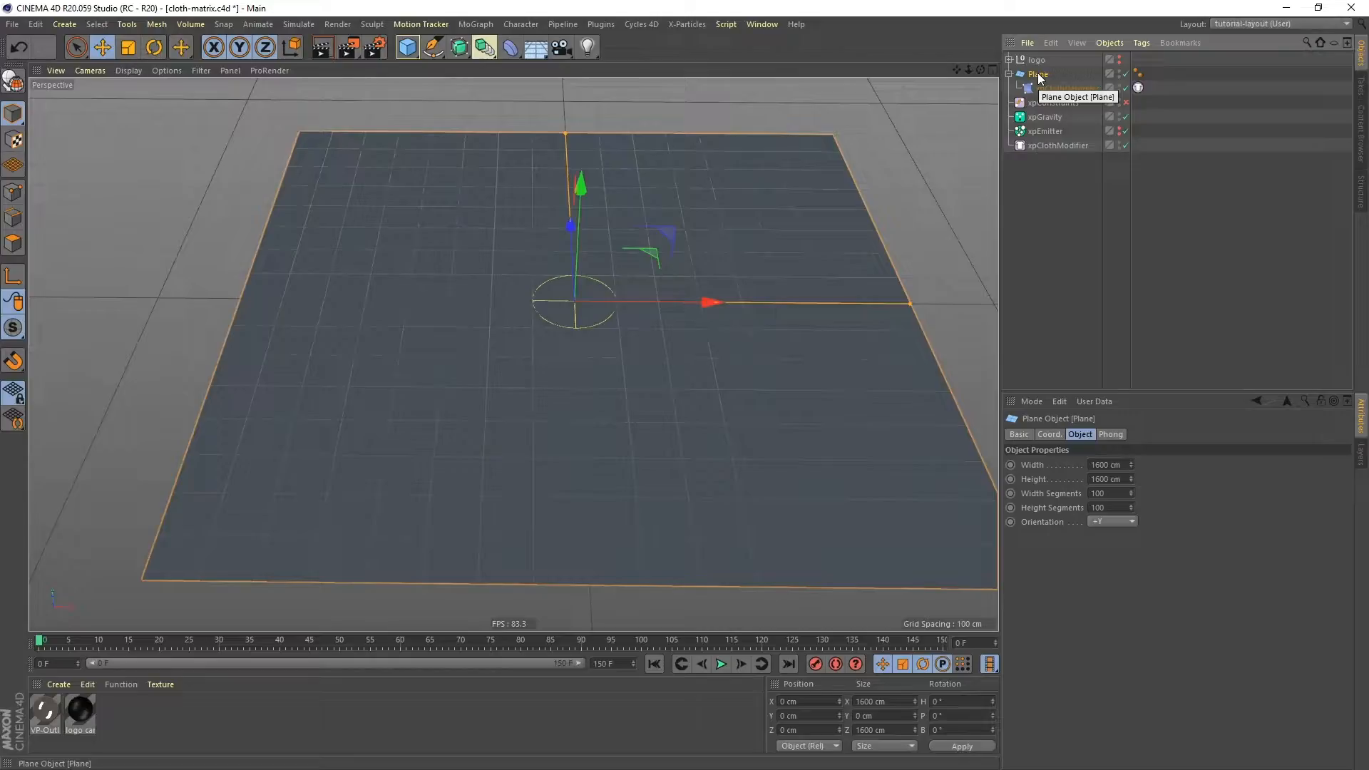
left_click_drag(1039, 74, 1039, 68, "ctrl")
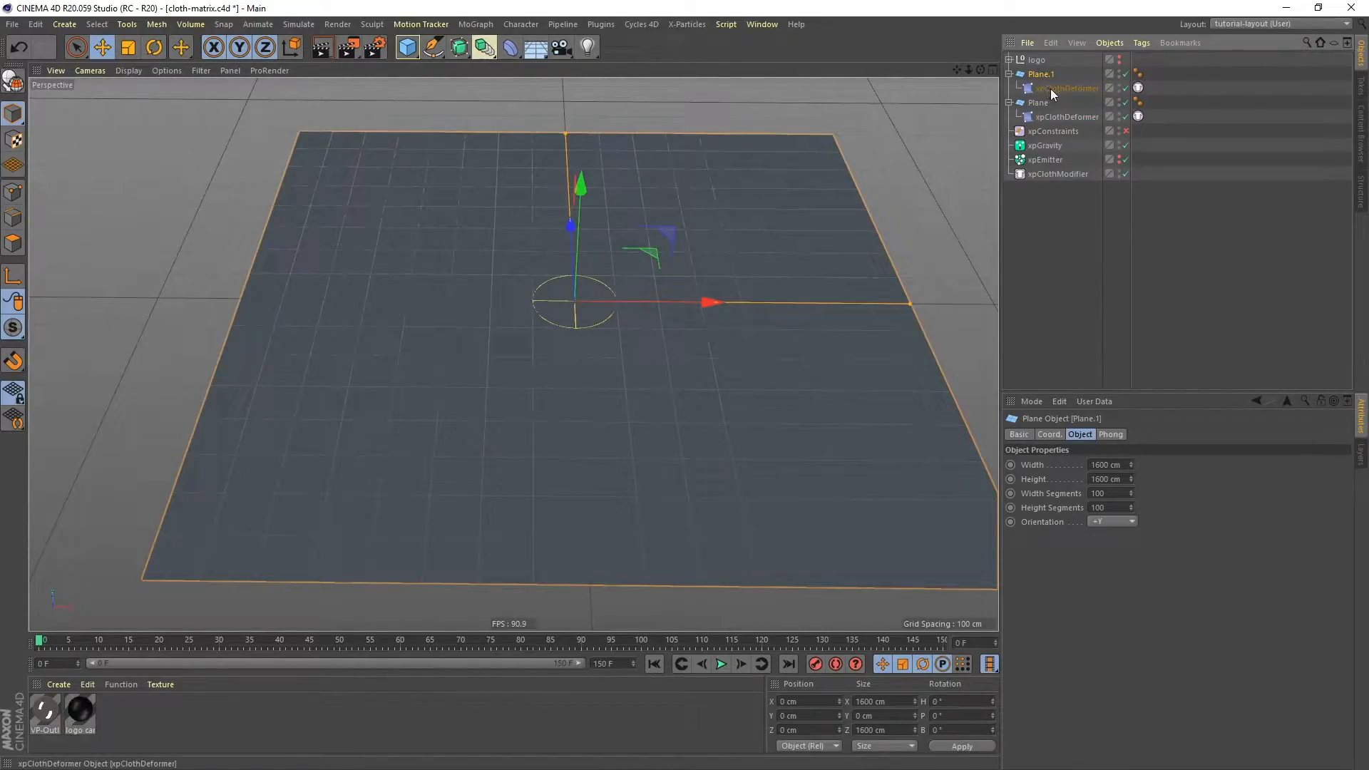
left_click(1051, 88)
key("Delete")
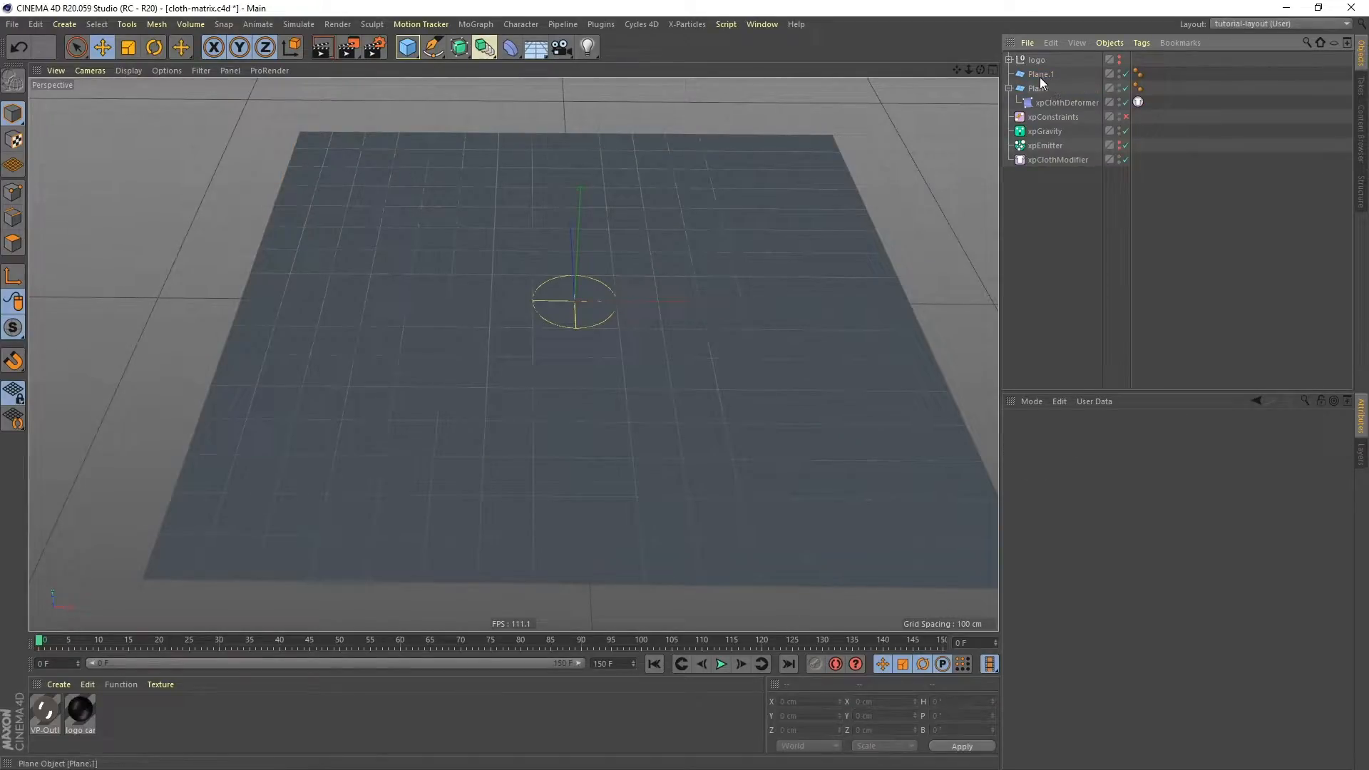
Rename the duplicate plane as Plane VM Driver and the original plane with the deformer as Plane Cloth.
double_click(1041, 74)
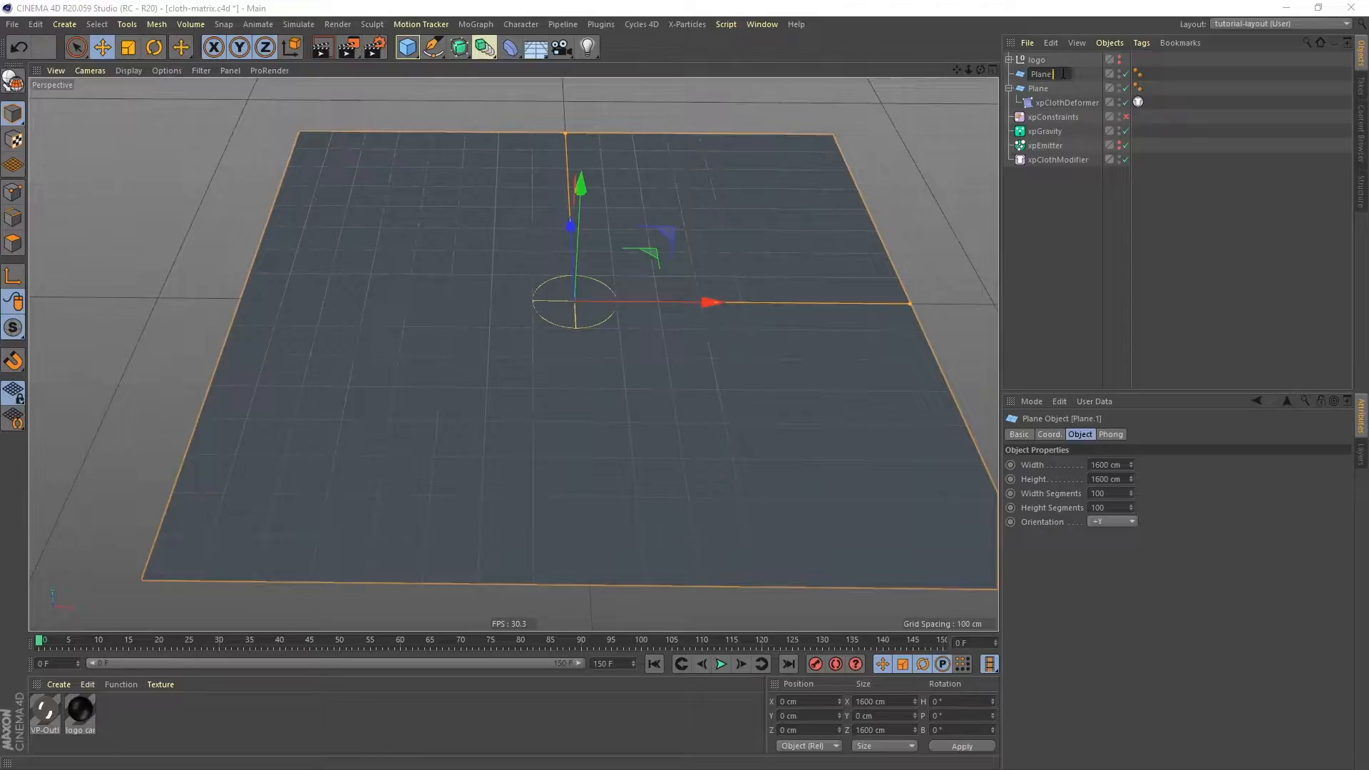
type("Plane VM Driver")
key("Return")
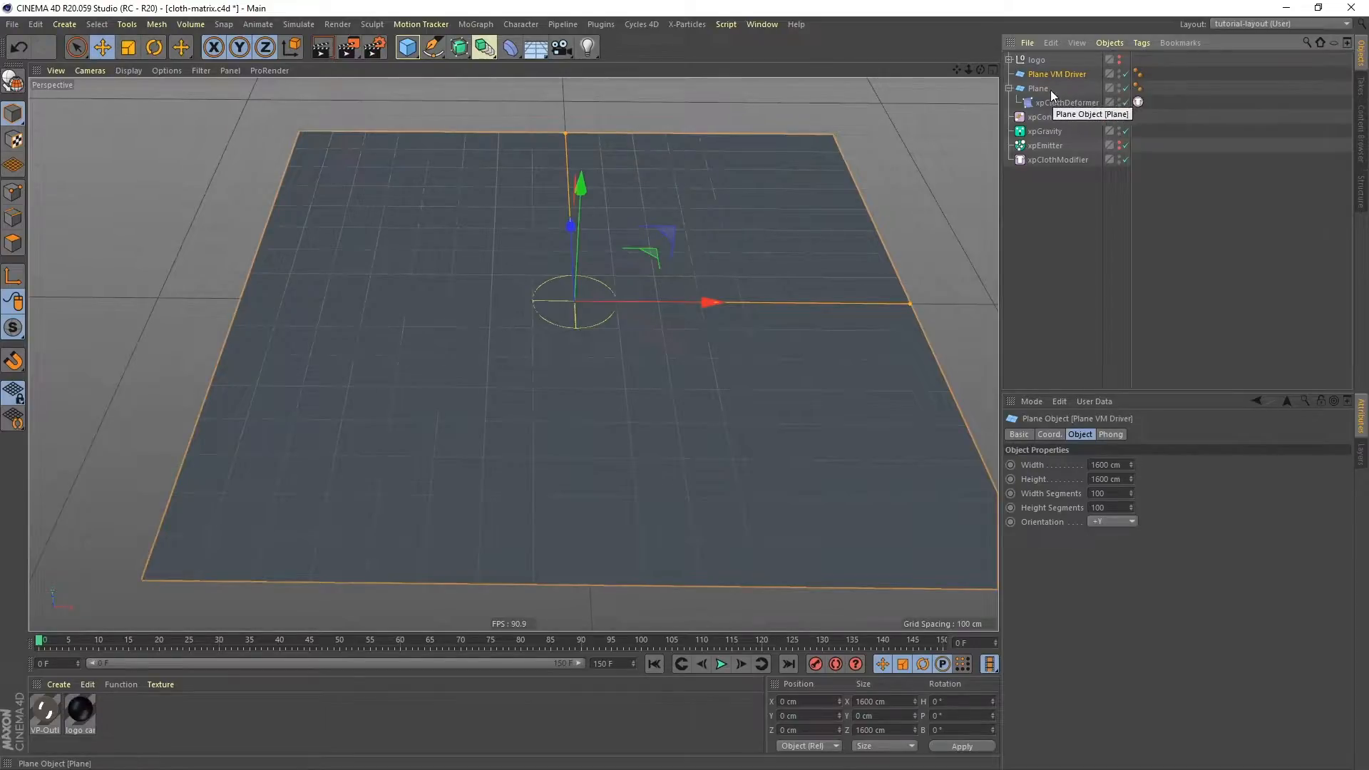
double_click(1041, 89)
left_click(1061, 88)
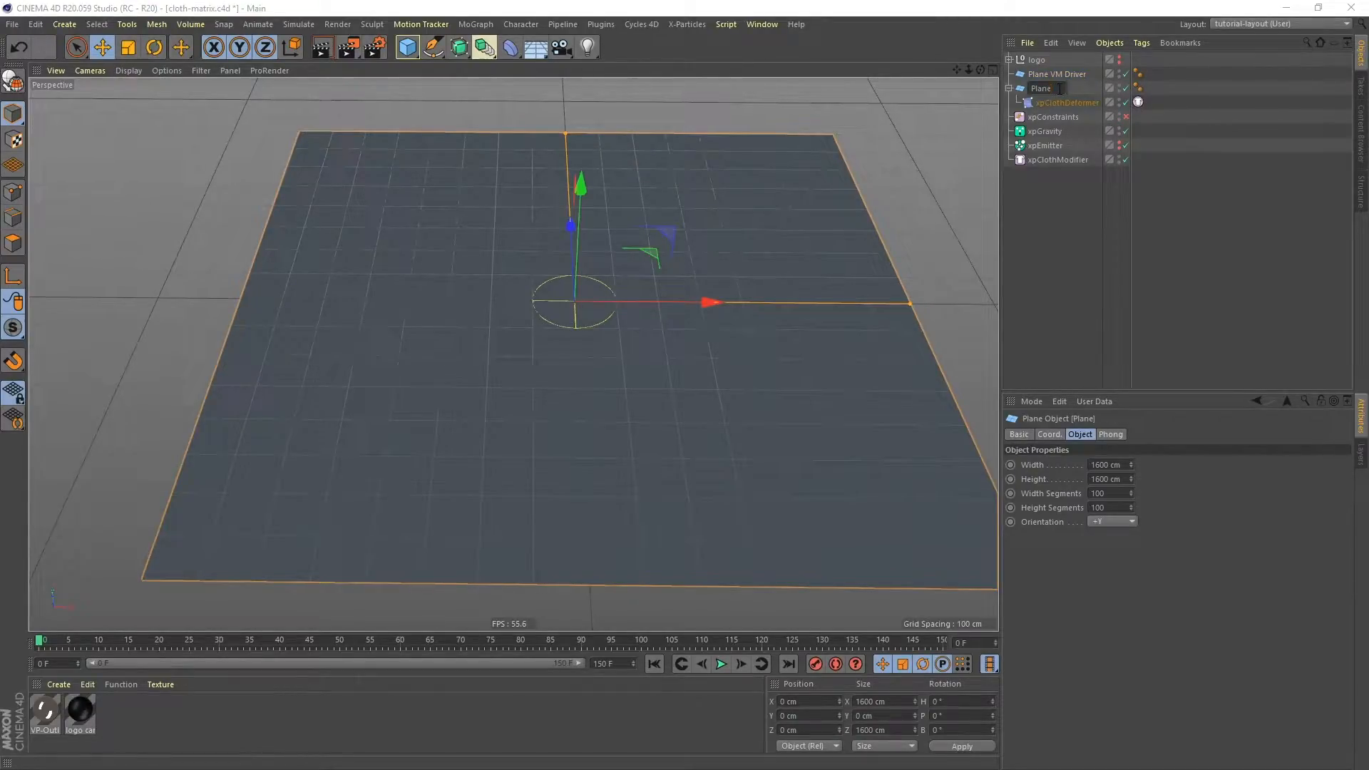
type("Cloth")
key("Return")
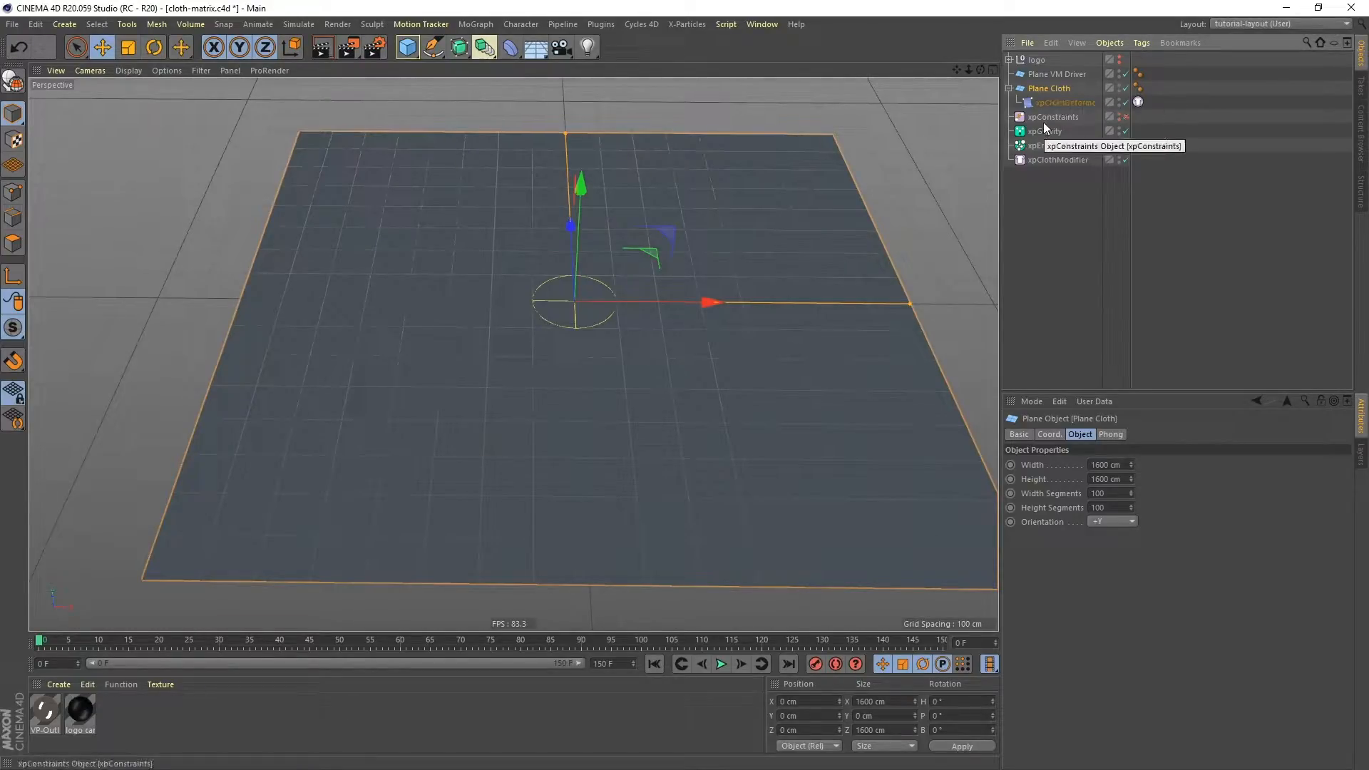
Hide Plane Cloth in the viewport and convert Plane VM Driver into an editable polygon object.
left_click(1119, 85)
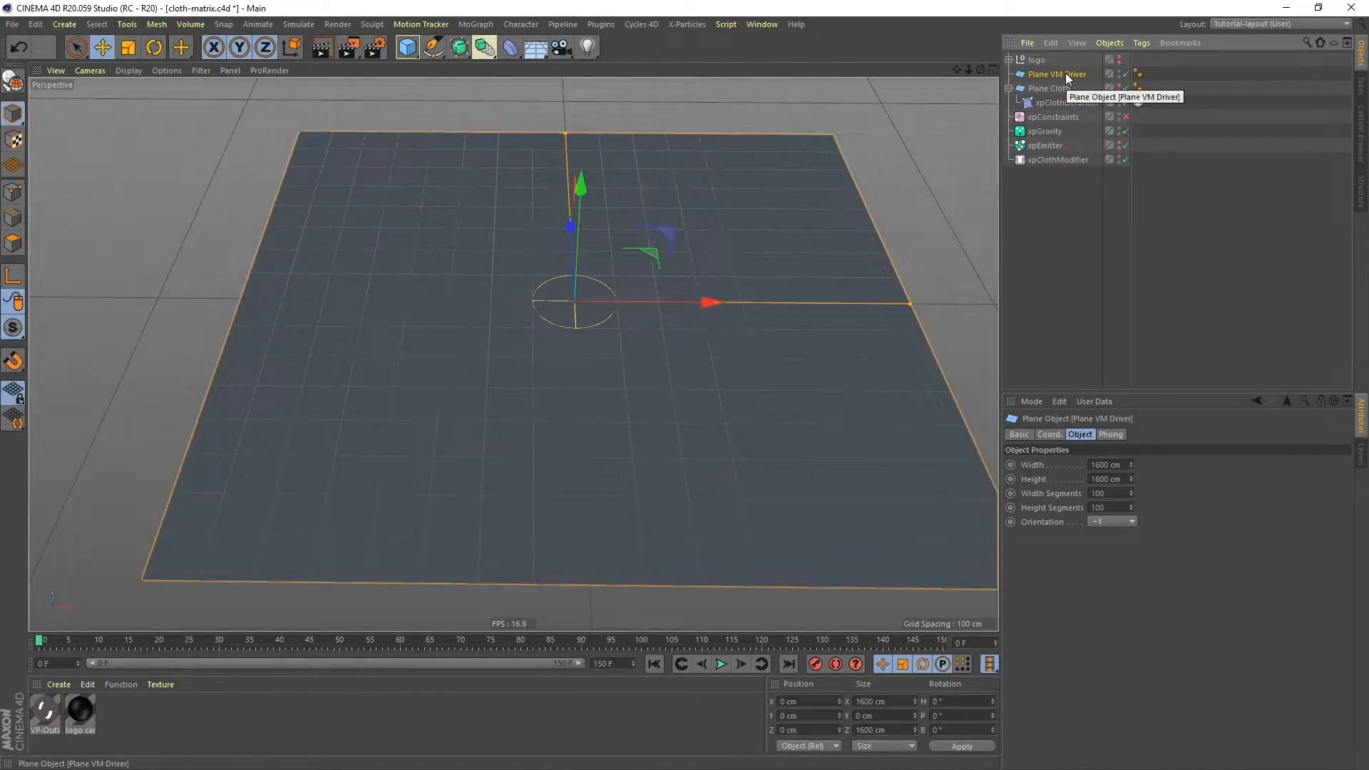
left_click(12, 80)
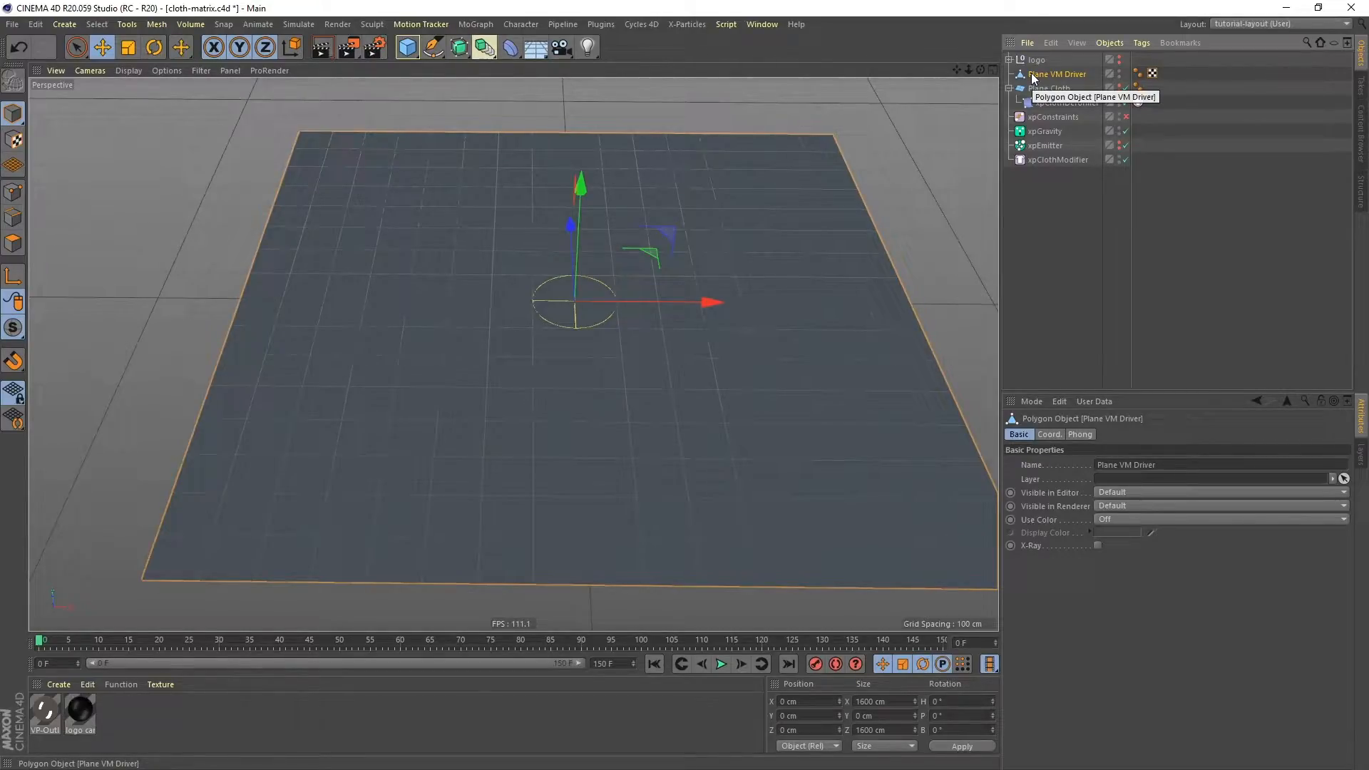
Select the outer boundary loop of points on Plane VM Driver with Loop Selection.
left_click(14, 192)
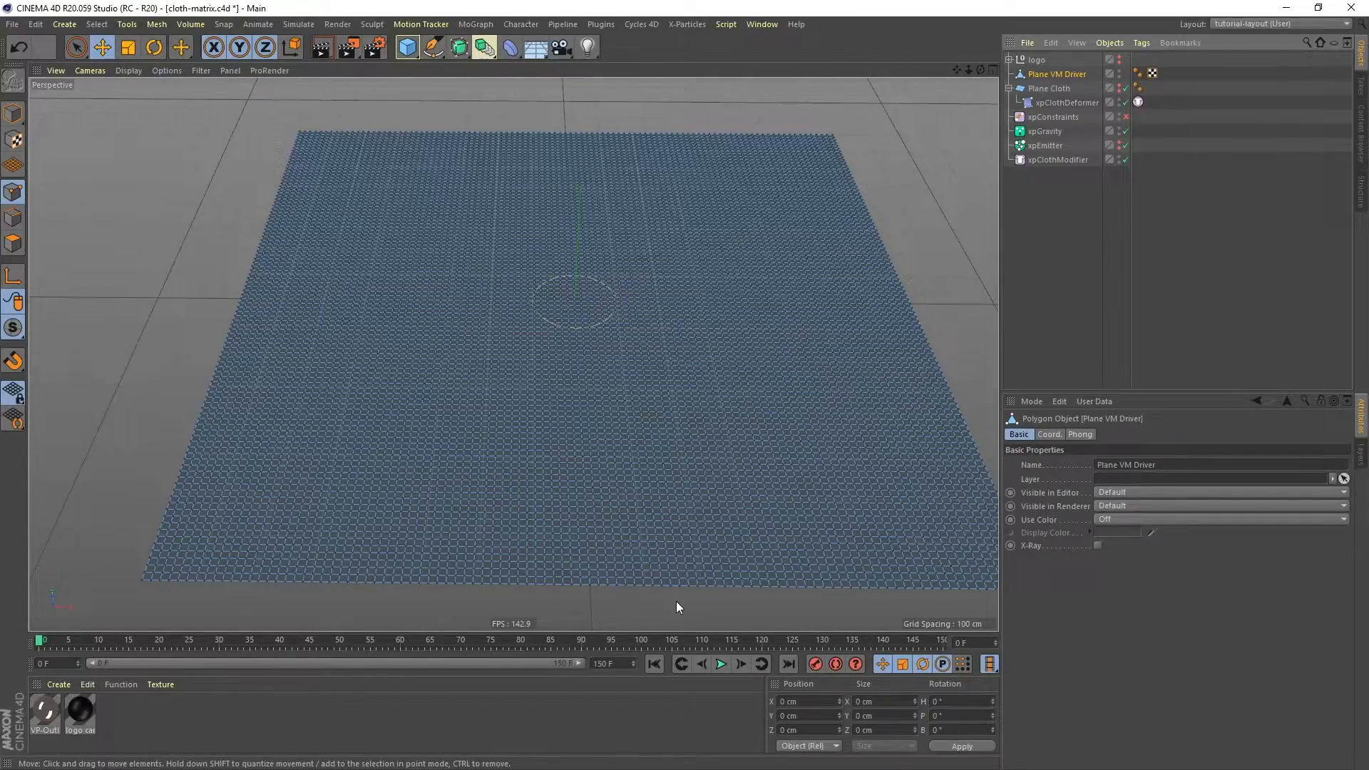
left_click(97, 24)
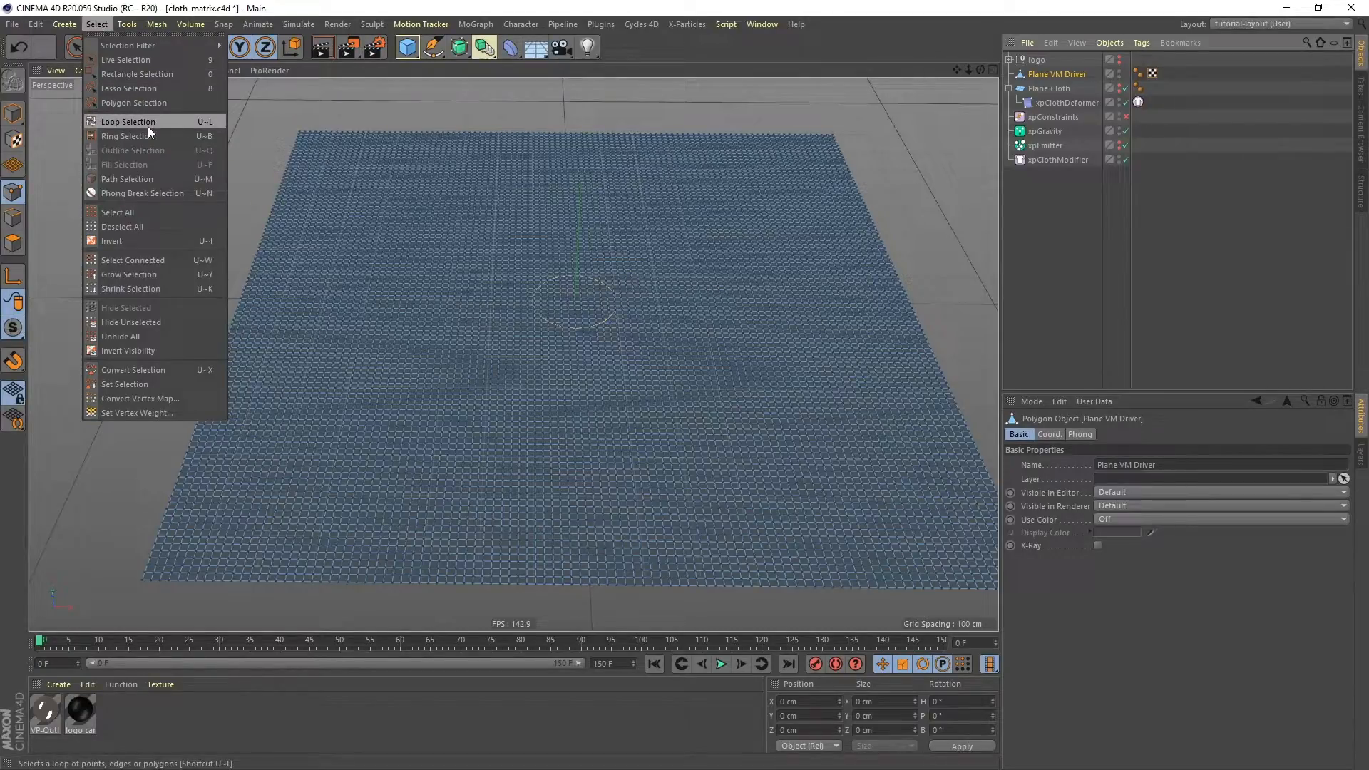
left_click(755, 100)
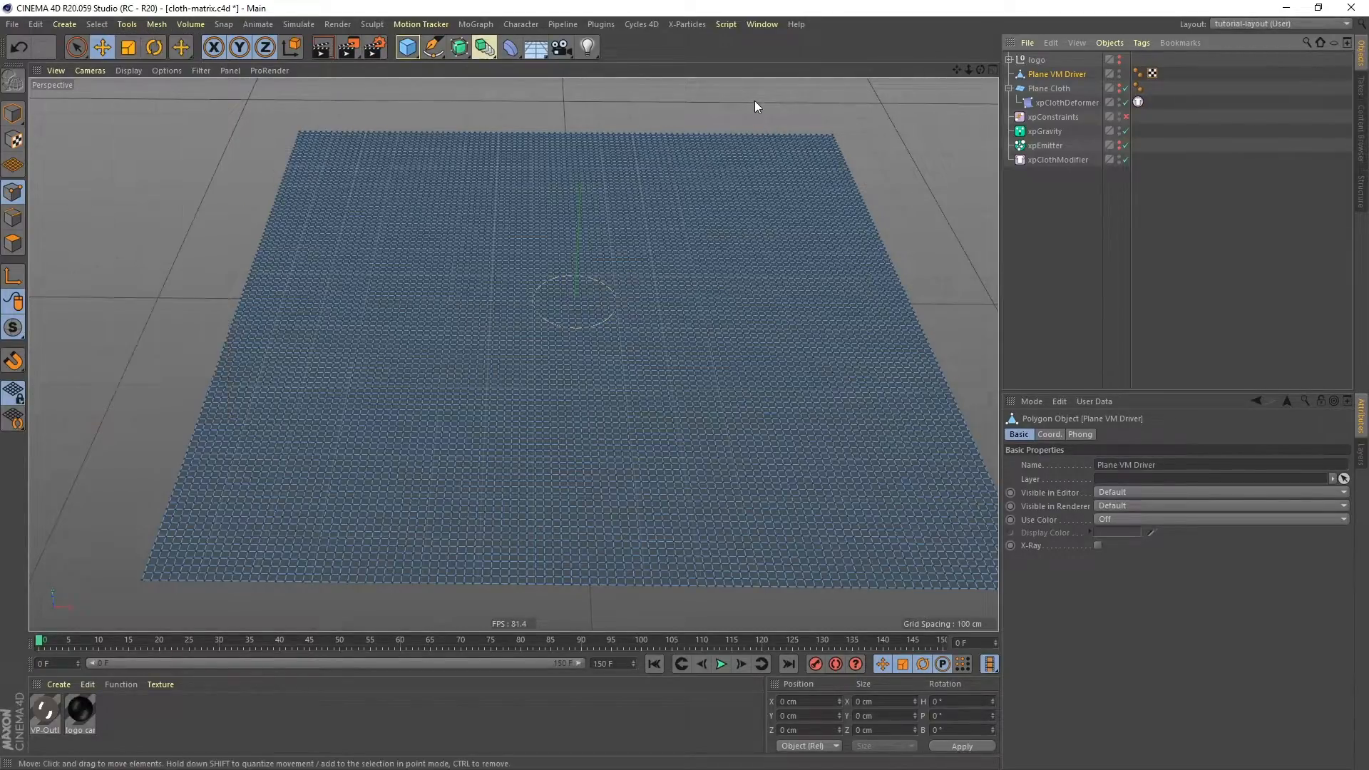
key("u")
key("l")
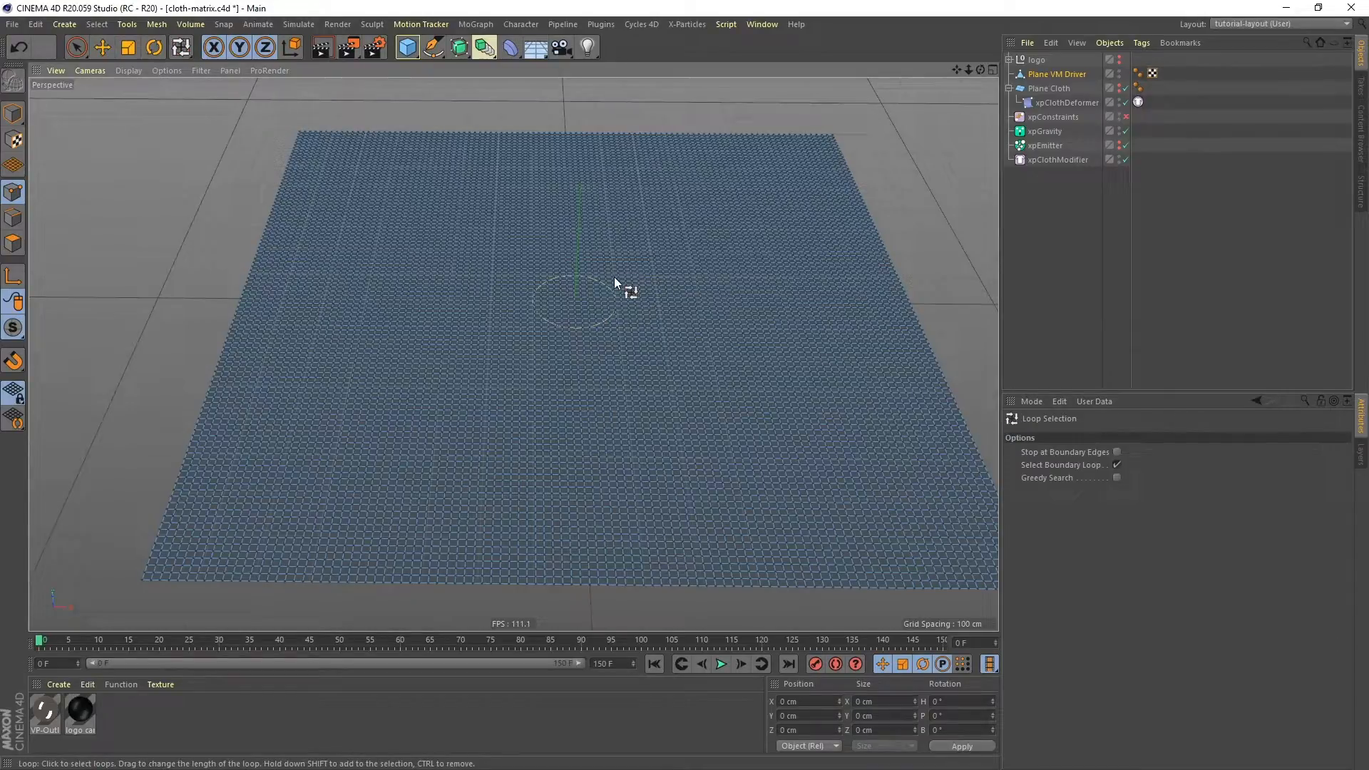
middle_click_drag(813, 448, 682, 341)
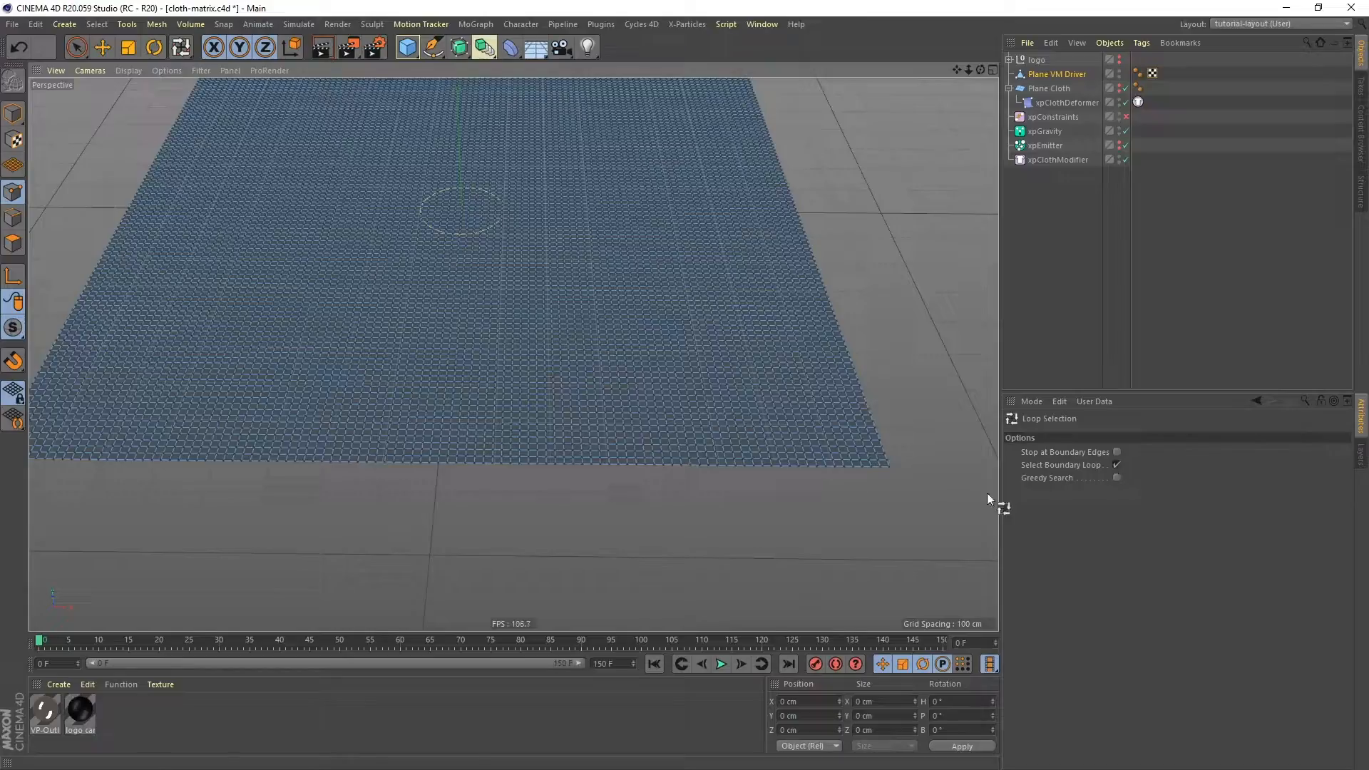
left_click(859, 465)
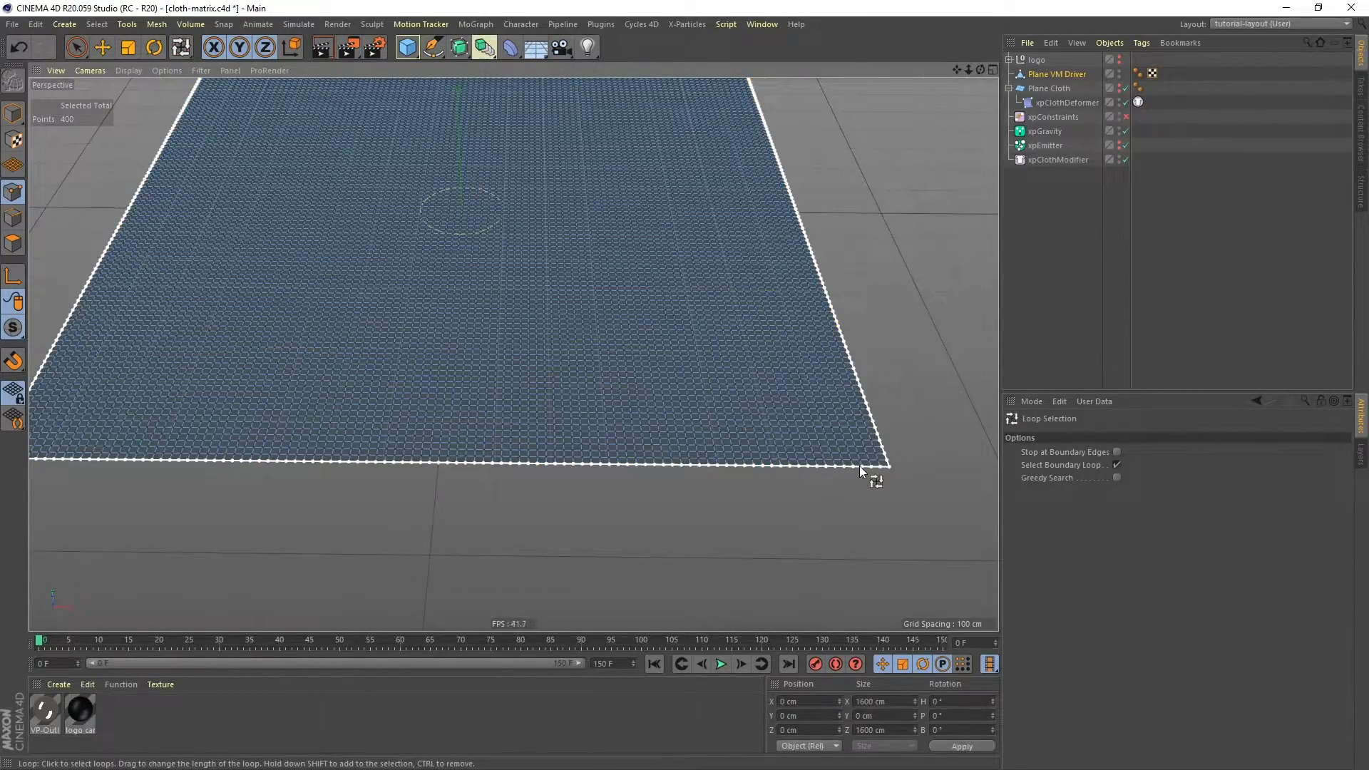
Store the selected boundary points as a point selection and name it Edges.
left_click(95, 25)
left_click(134, 383)
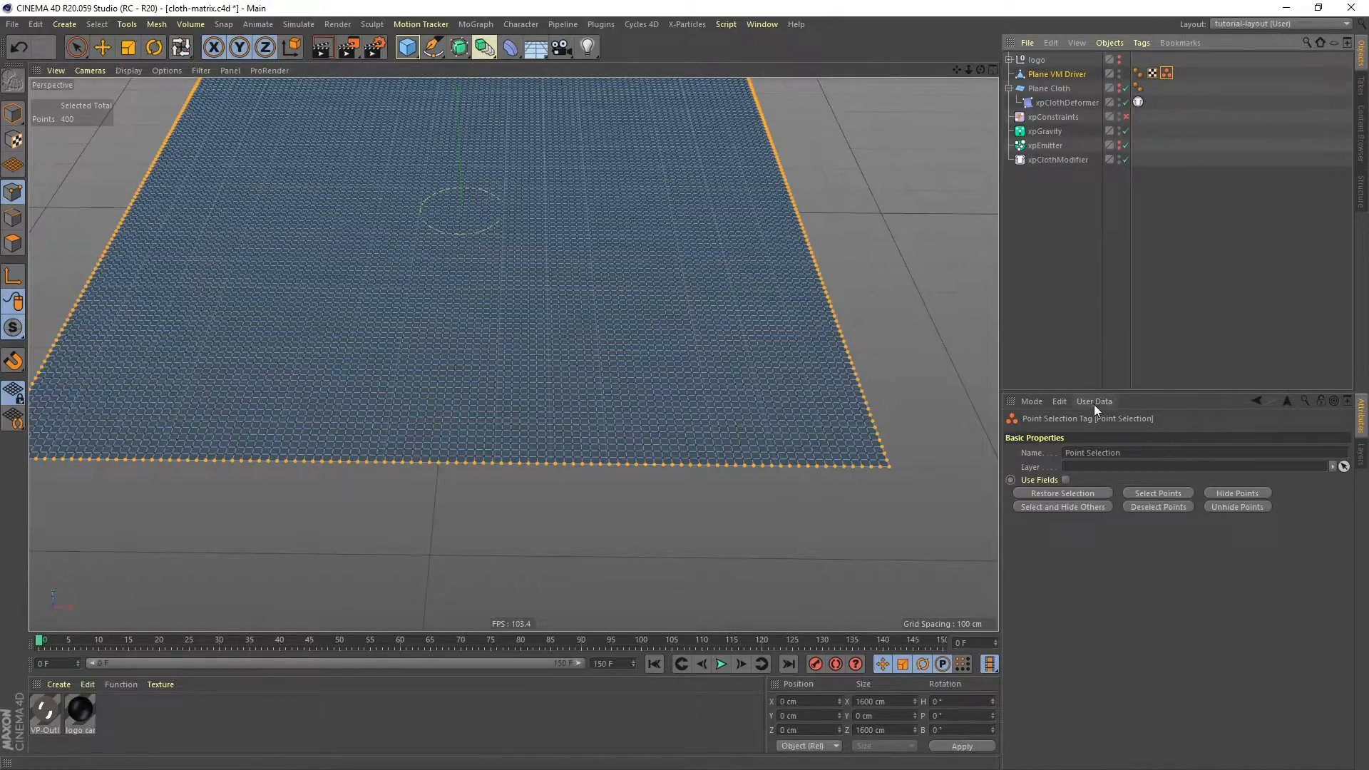
left_click_drag(1128, 454, 1018, 456)
type("Edges")
key("Return")
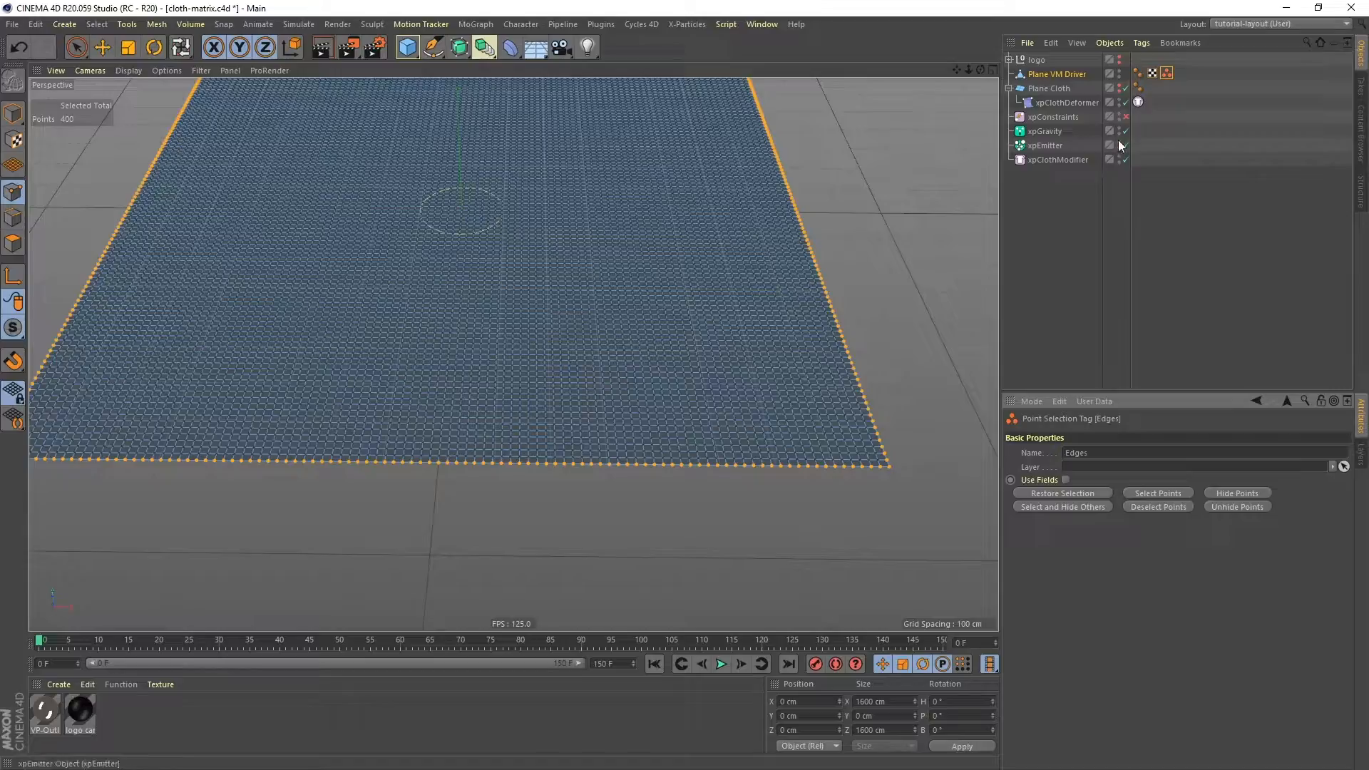
Enable Pin on the xpCloth tag and assign the Edges point selection to it.
left_click(1139, 102)
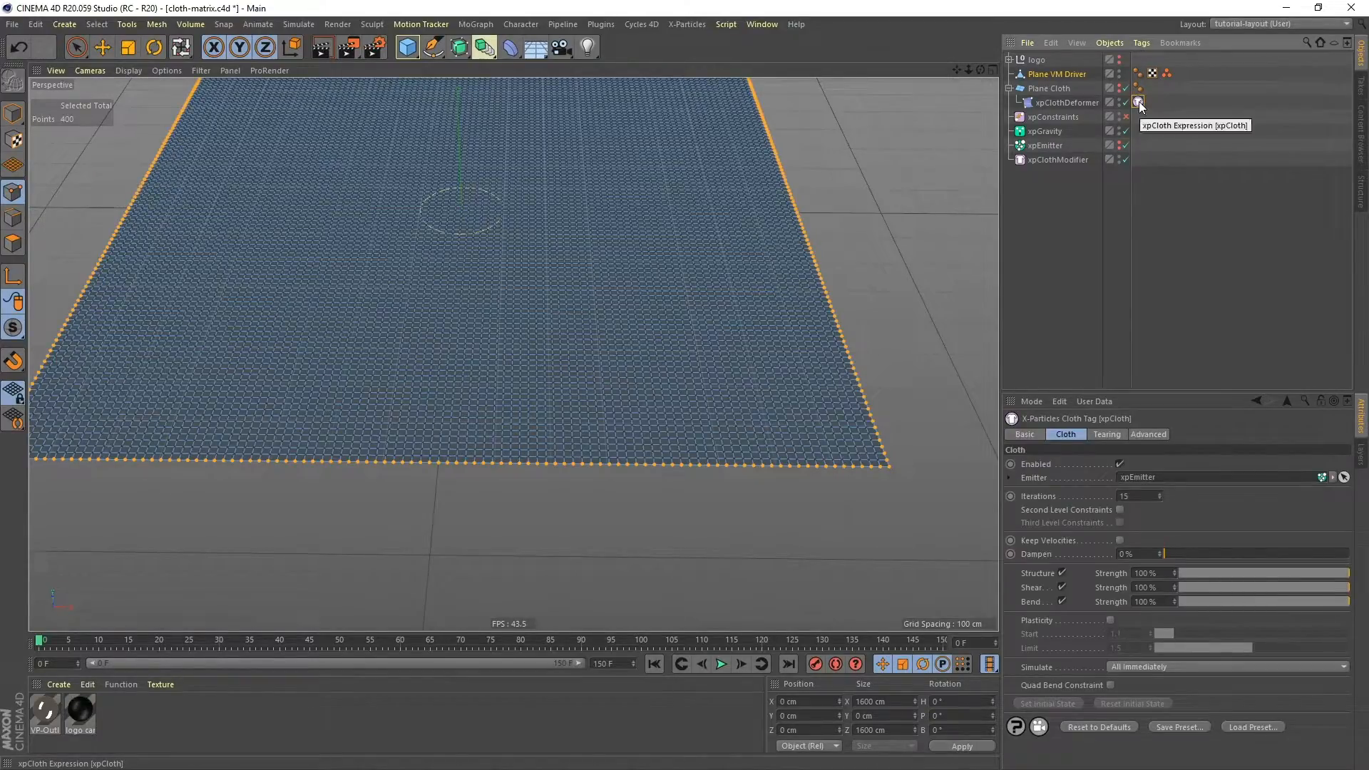
left_click(1151, 434)
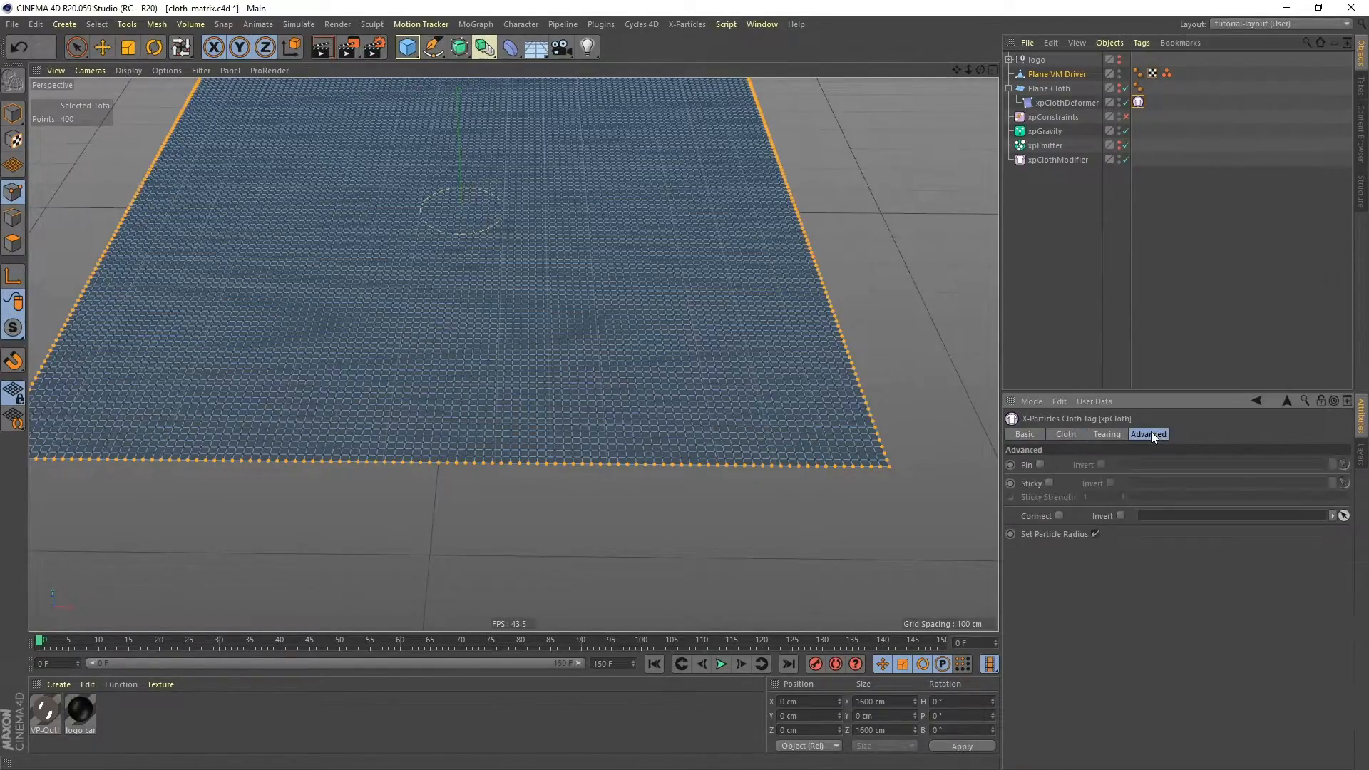
left_click(1040, 464)
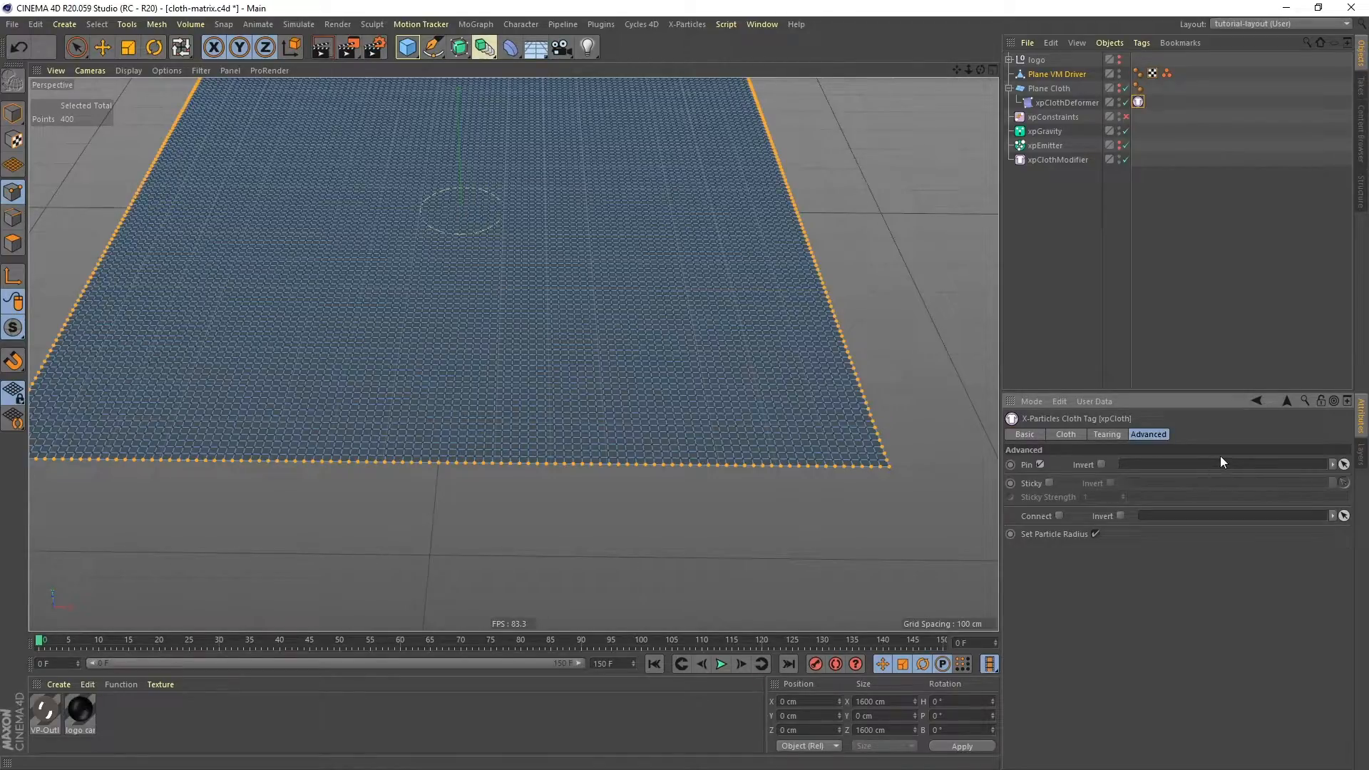
left_click_drag(1167, 73, 1153, 465)
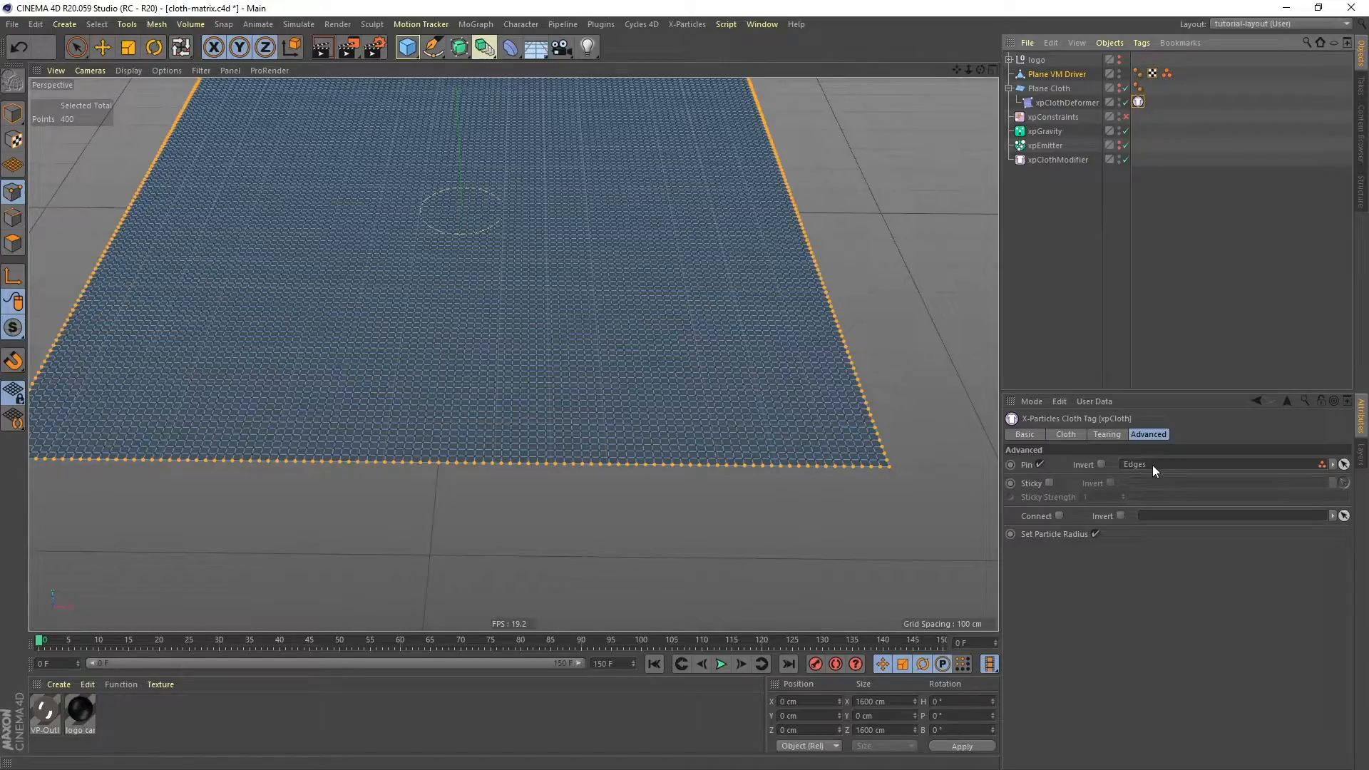
Show Plane Cloth instead of Plane VM Driver, play the simulation to check the pinned edges, and return to the first frame.
left_click(1119, 71)
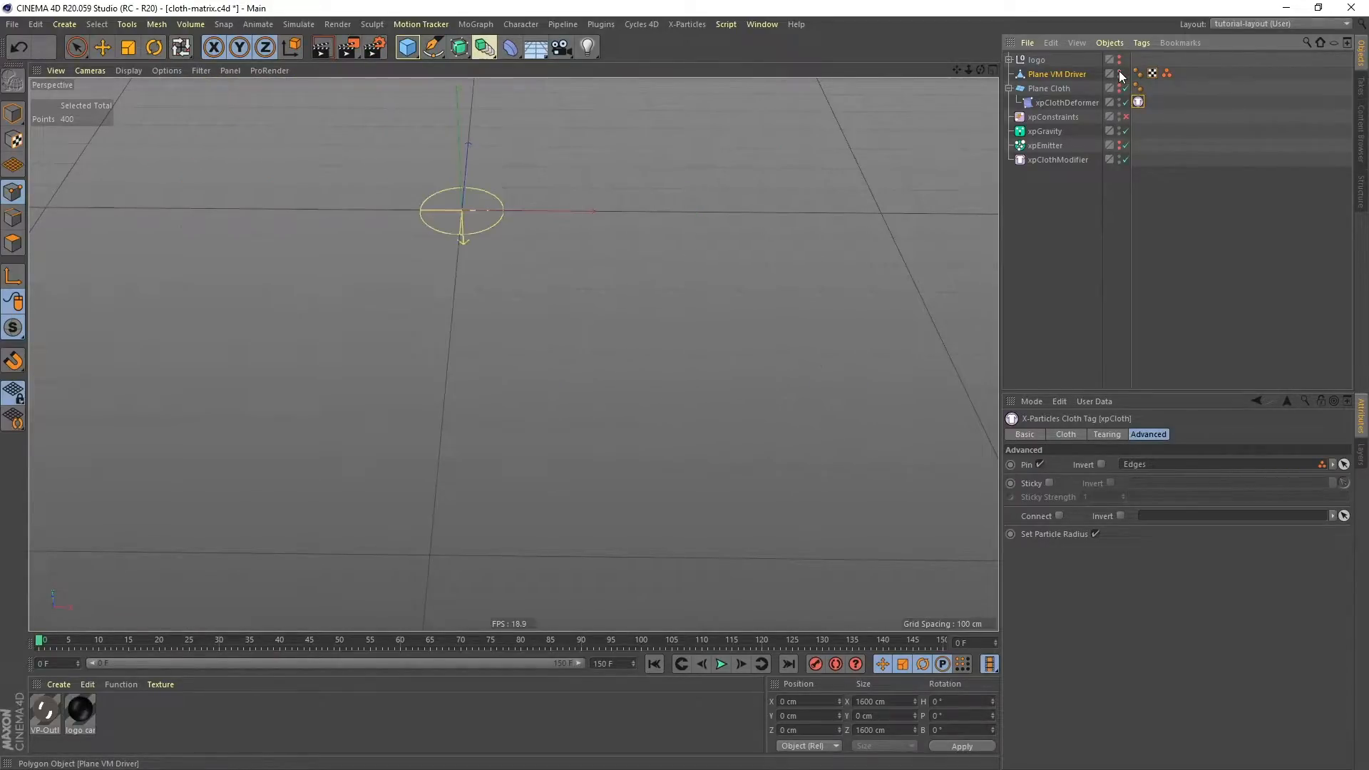
left_click(1119, 84)
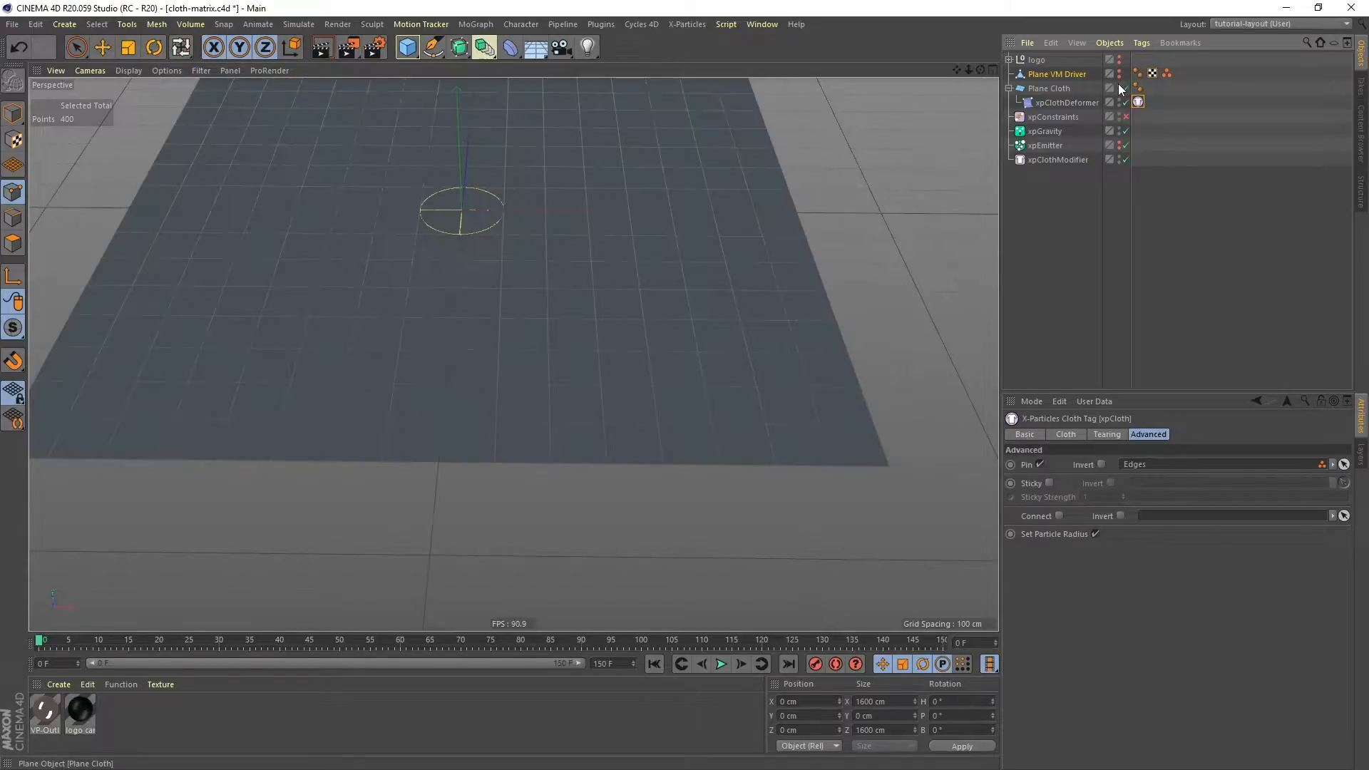
middle_click_drag(721, 276, 728, 397, "alt")
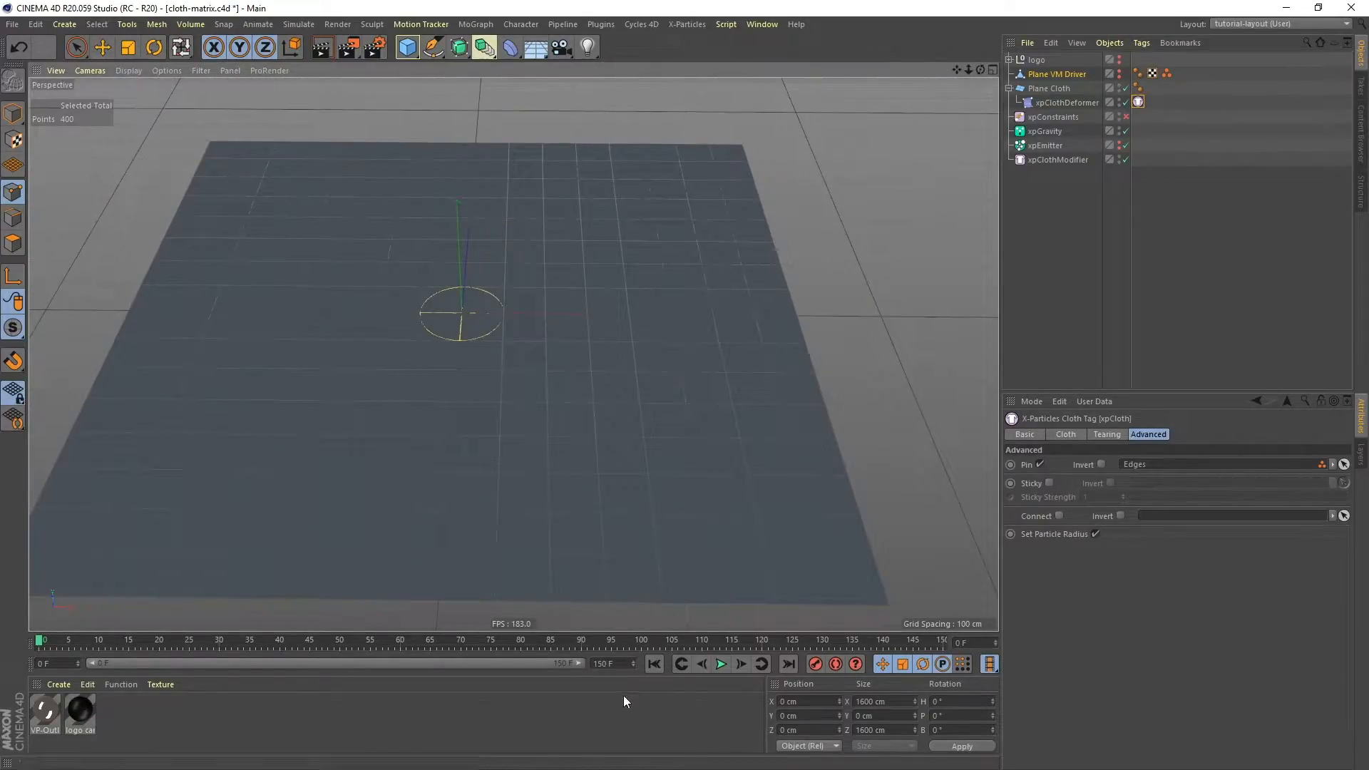
left_click(721, 664)
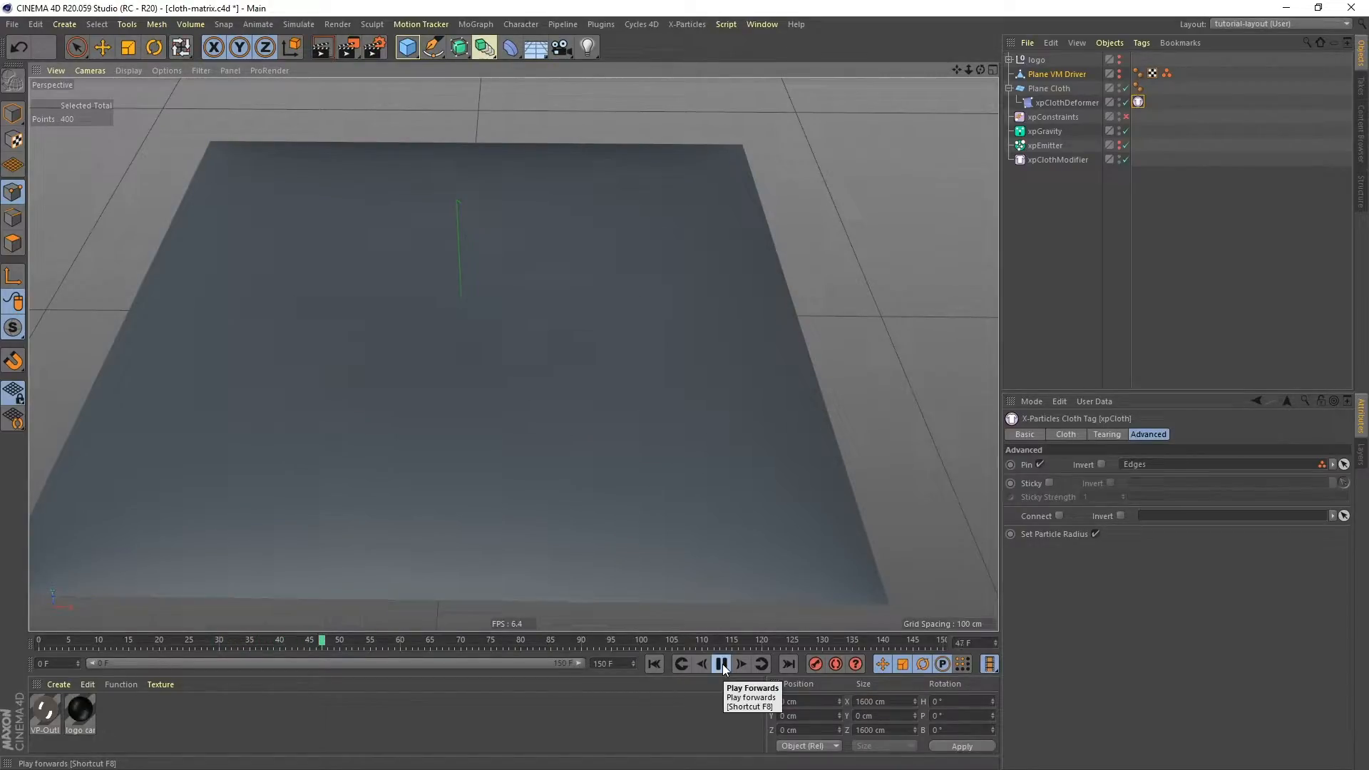
left_click(722, 665)
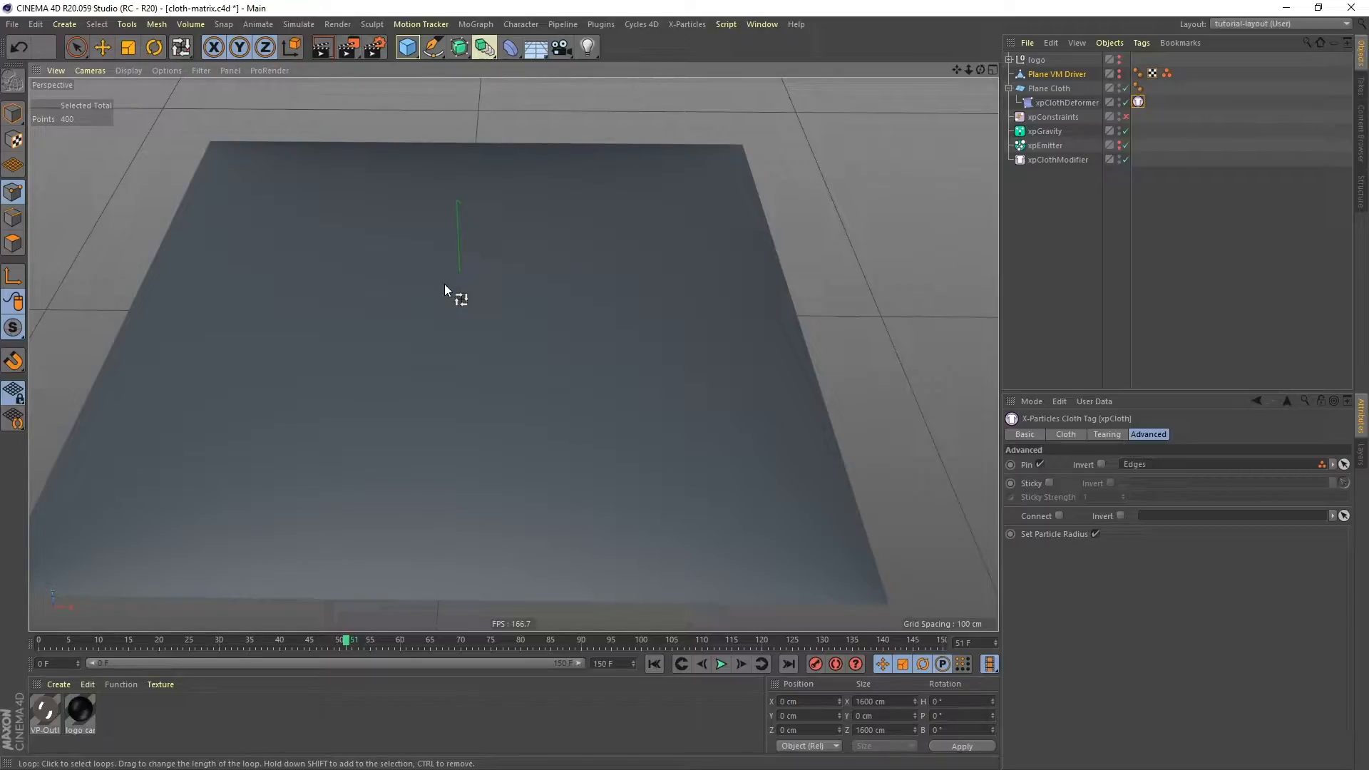
left_click(654, 664)
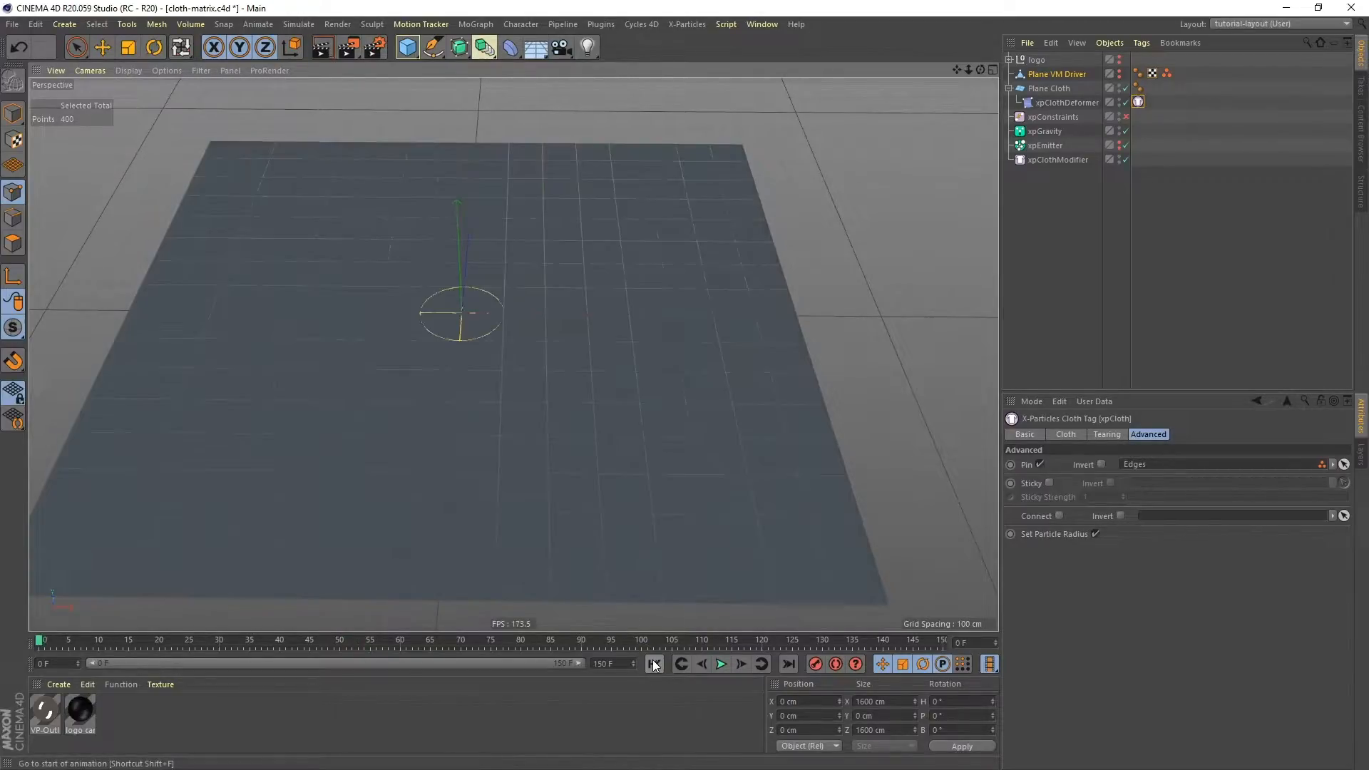
Hide Plane Cloth in the viewport, show Plane VM Driver again and select it.
left_click(1119, 85)
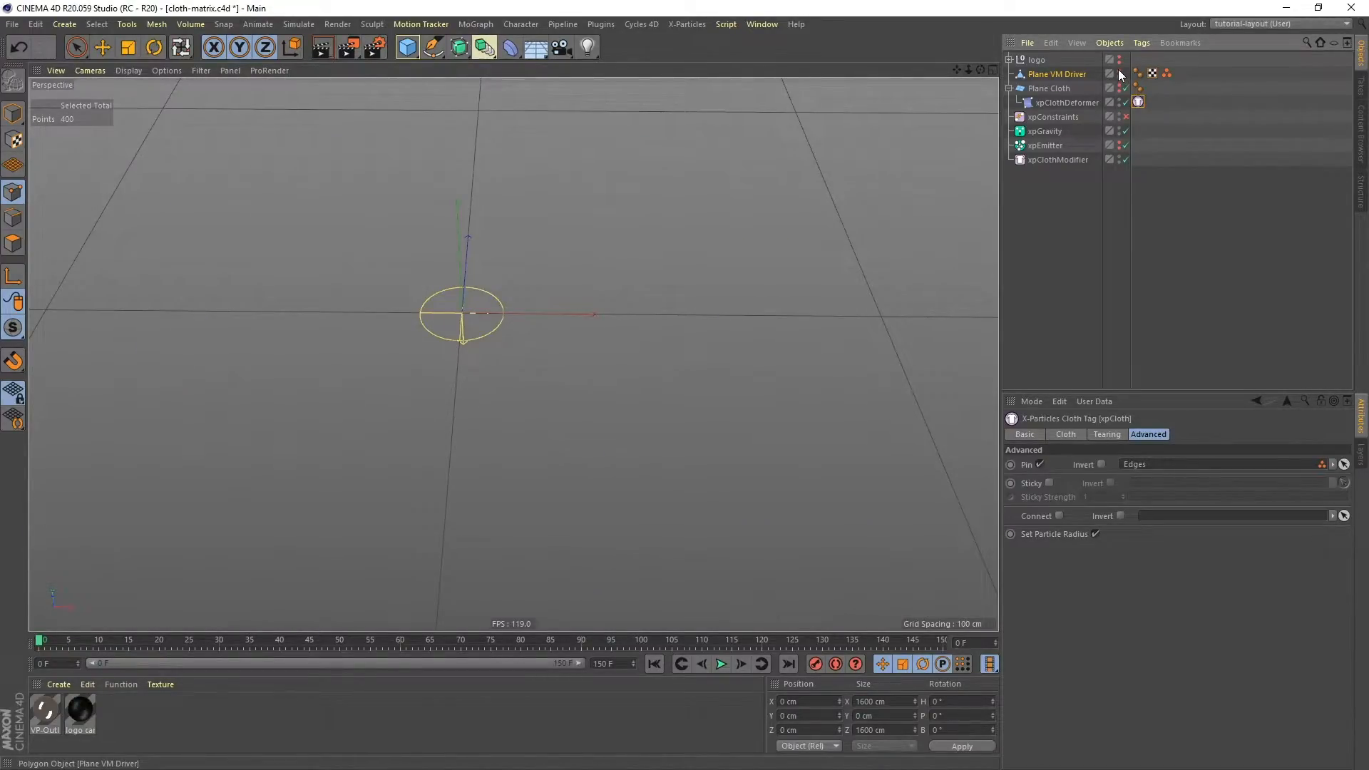
left_click(1119, 71)
left_click(1052, 71)
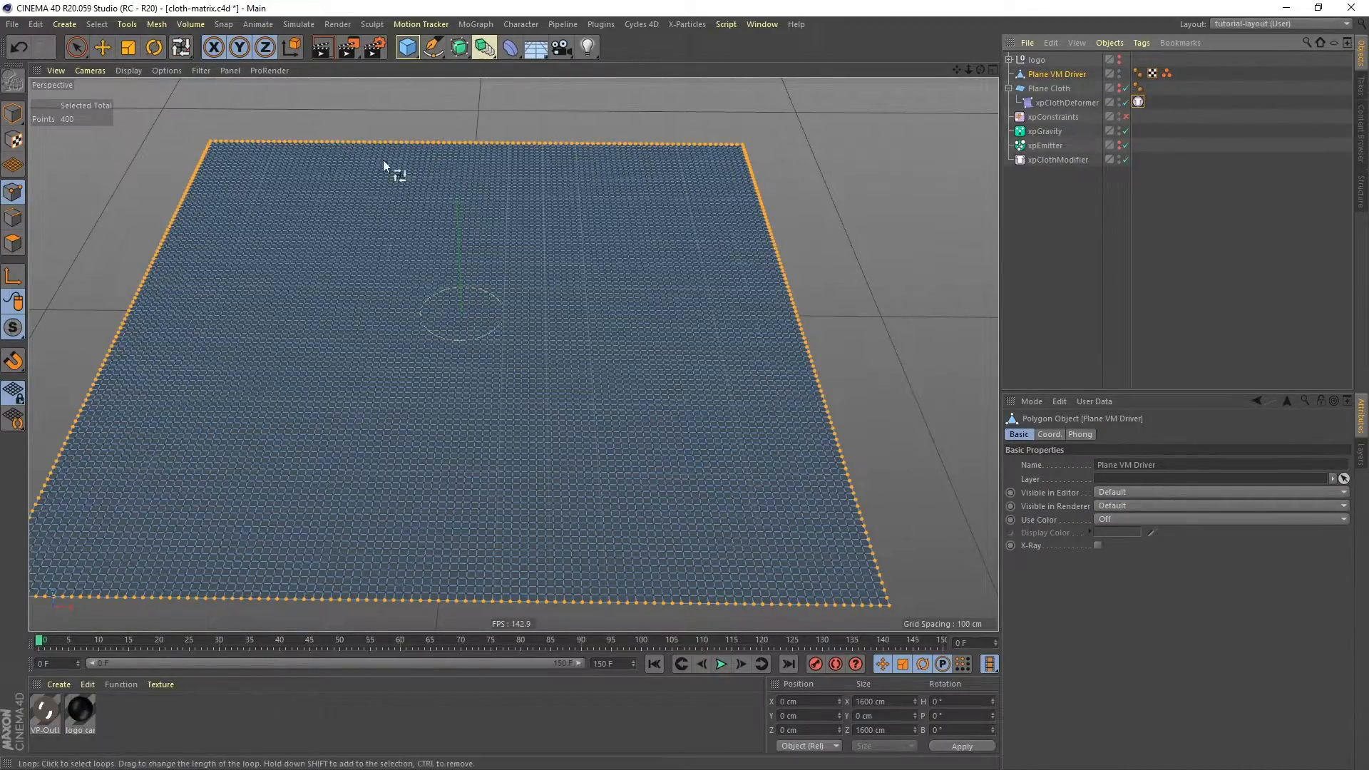
Create a vertex map on Plane VM Driver in polygon mode by setting its vertex weight to 0%.
left_click(13, 243)
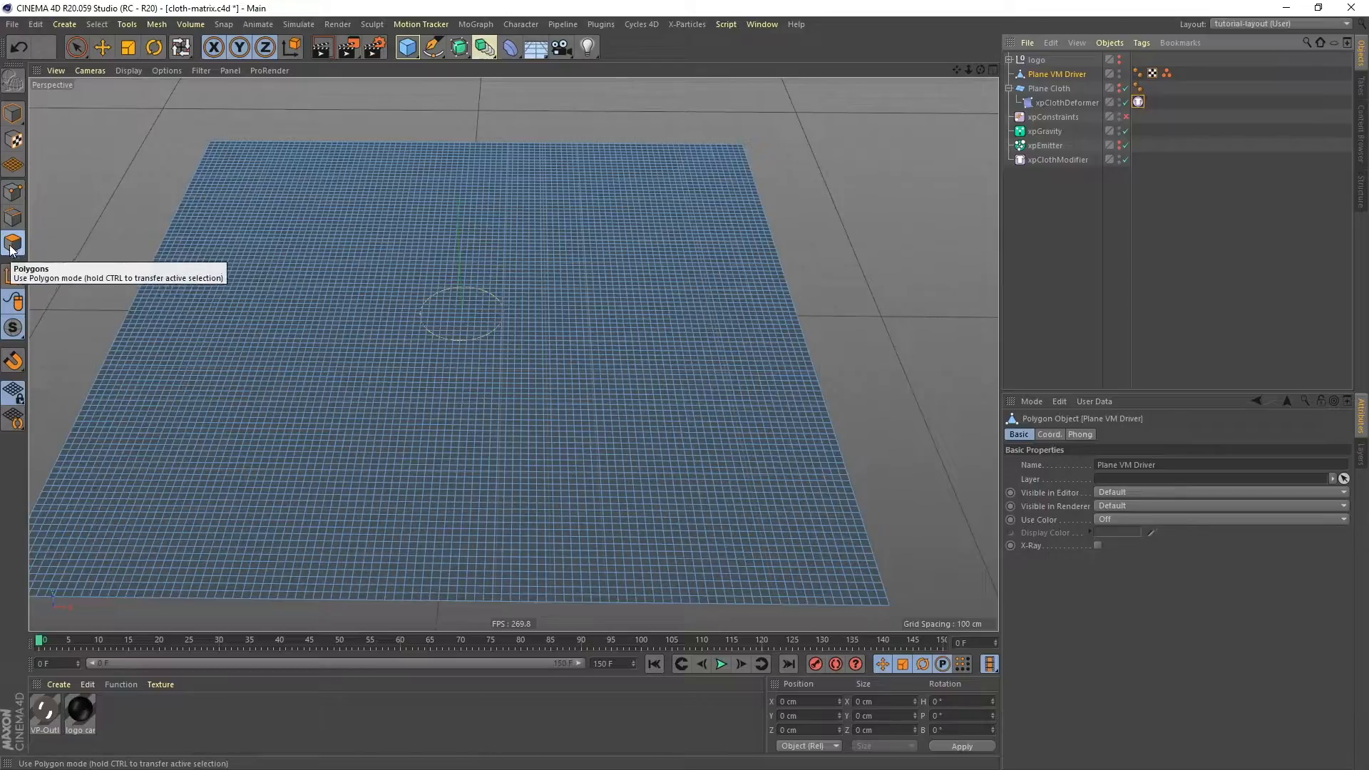
left_click_drag(322, 369, 391, 348, "alt")
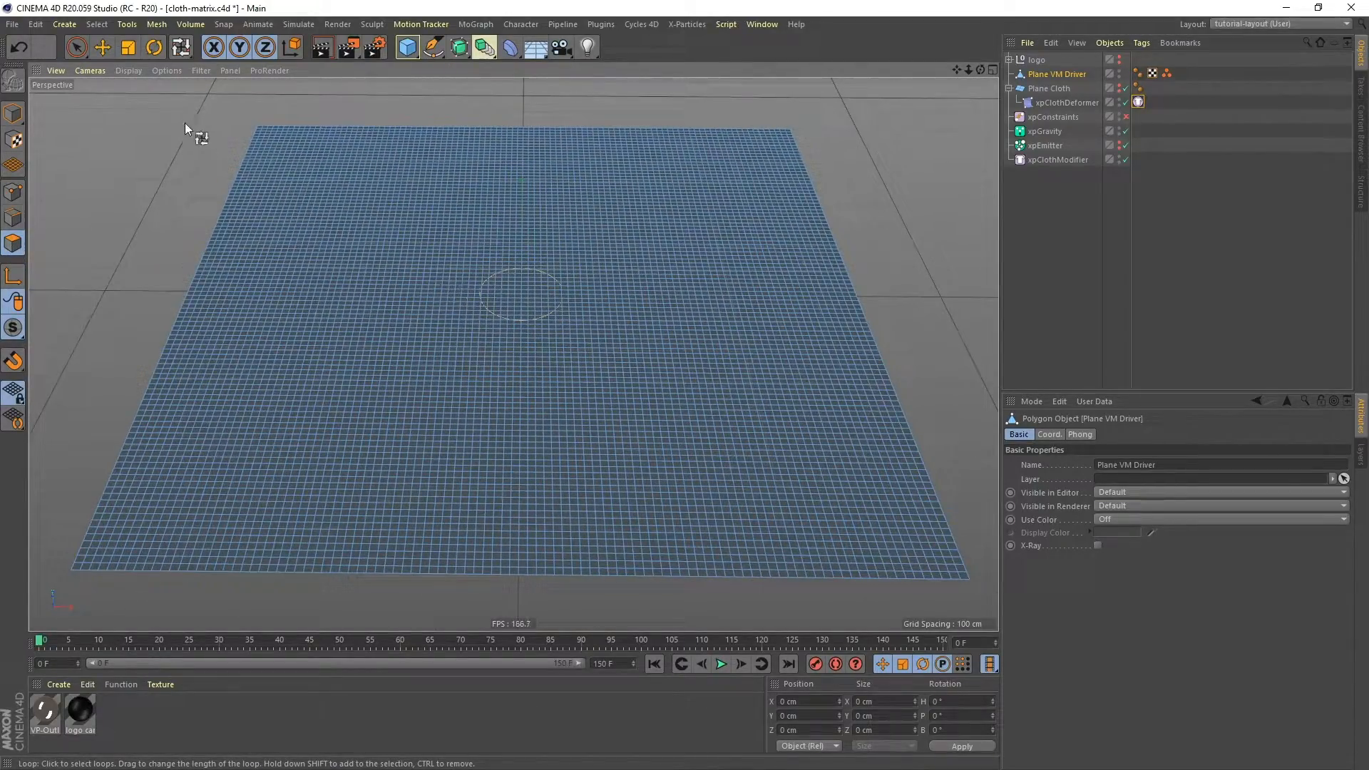
left_click(95, 25)
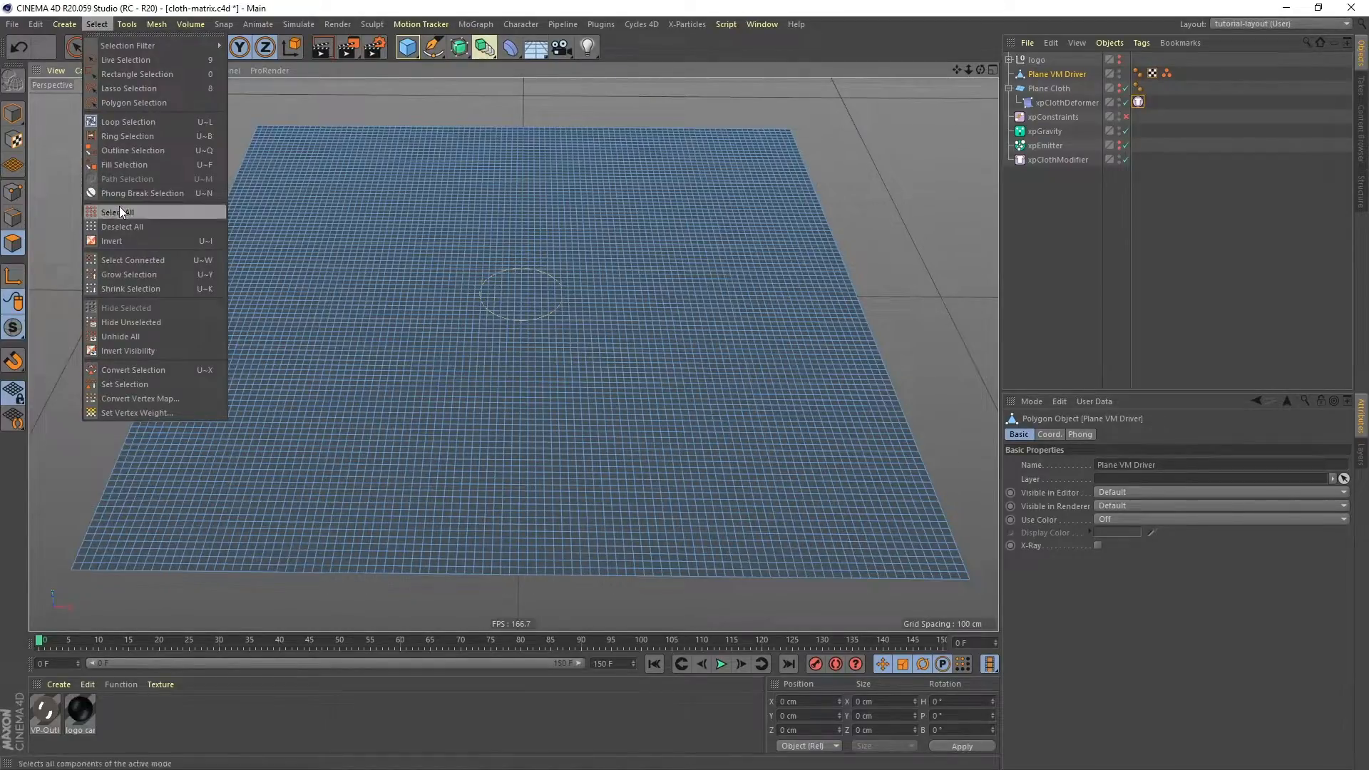
left_click(144, 412)
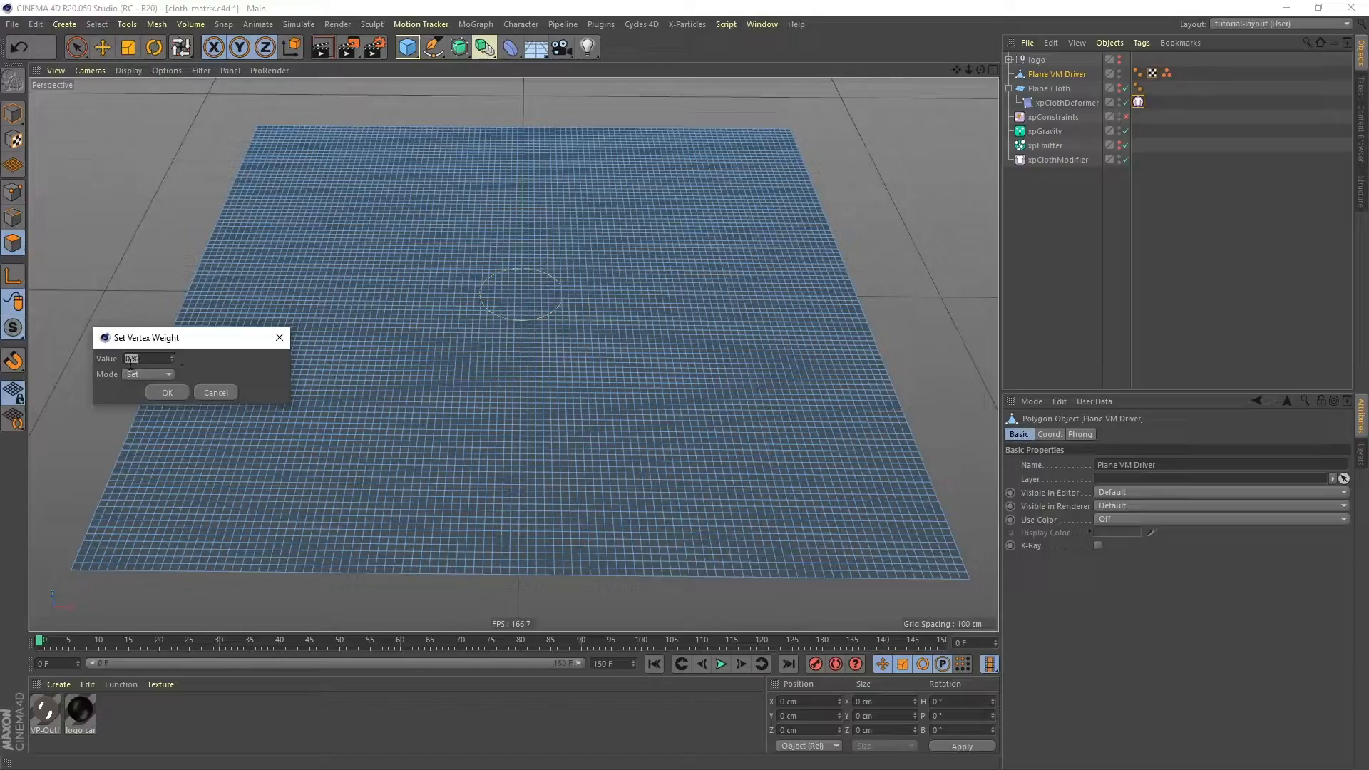
left_click(166, 393)
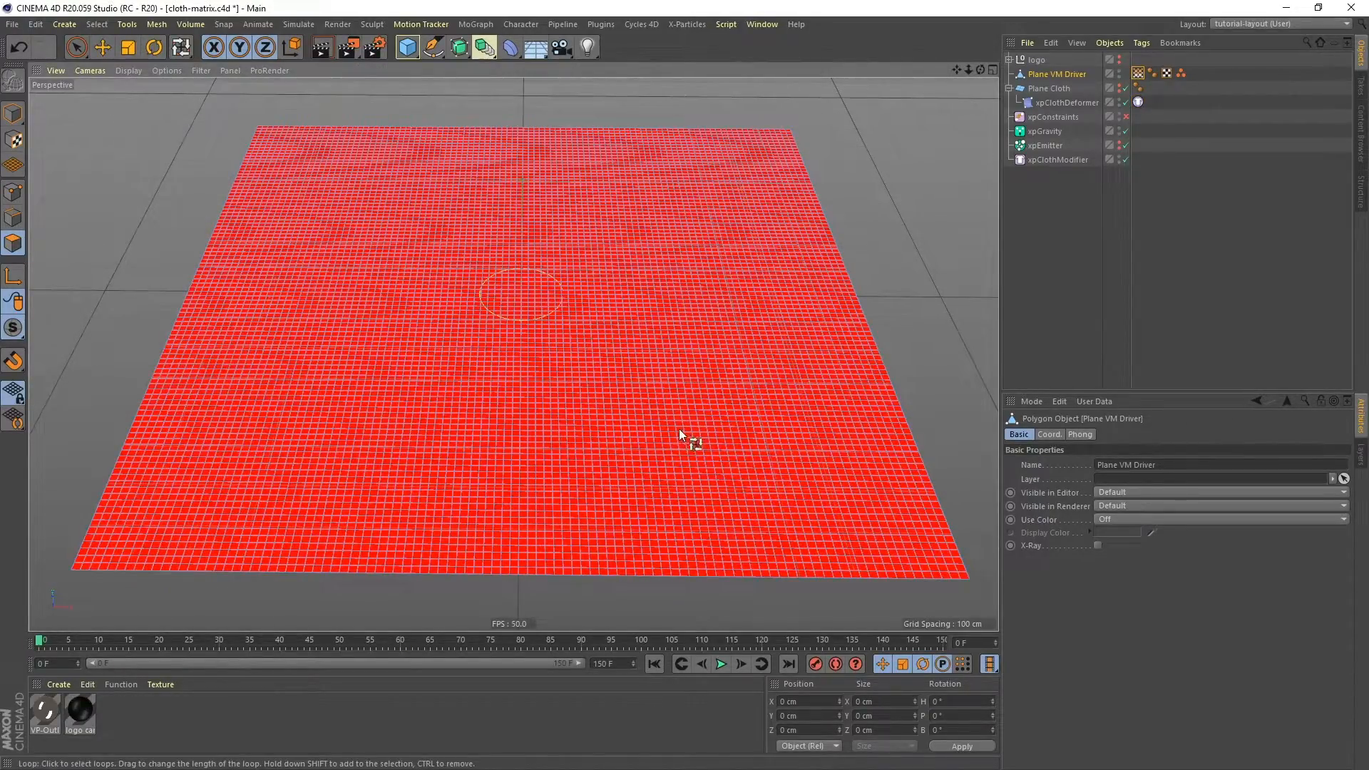
Rename the vertex map tag as VM Distortion map and deselect everything.
left_click(1140, 74)
left_click_drag(1128, 450, 1007, 459)
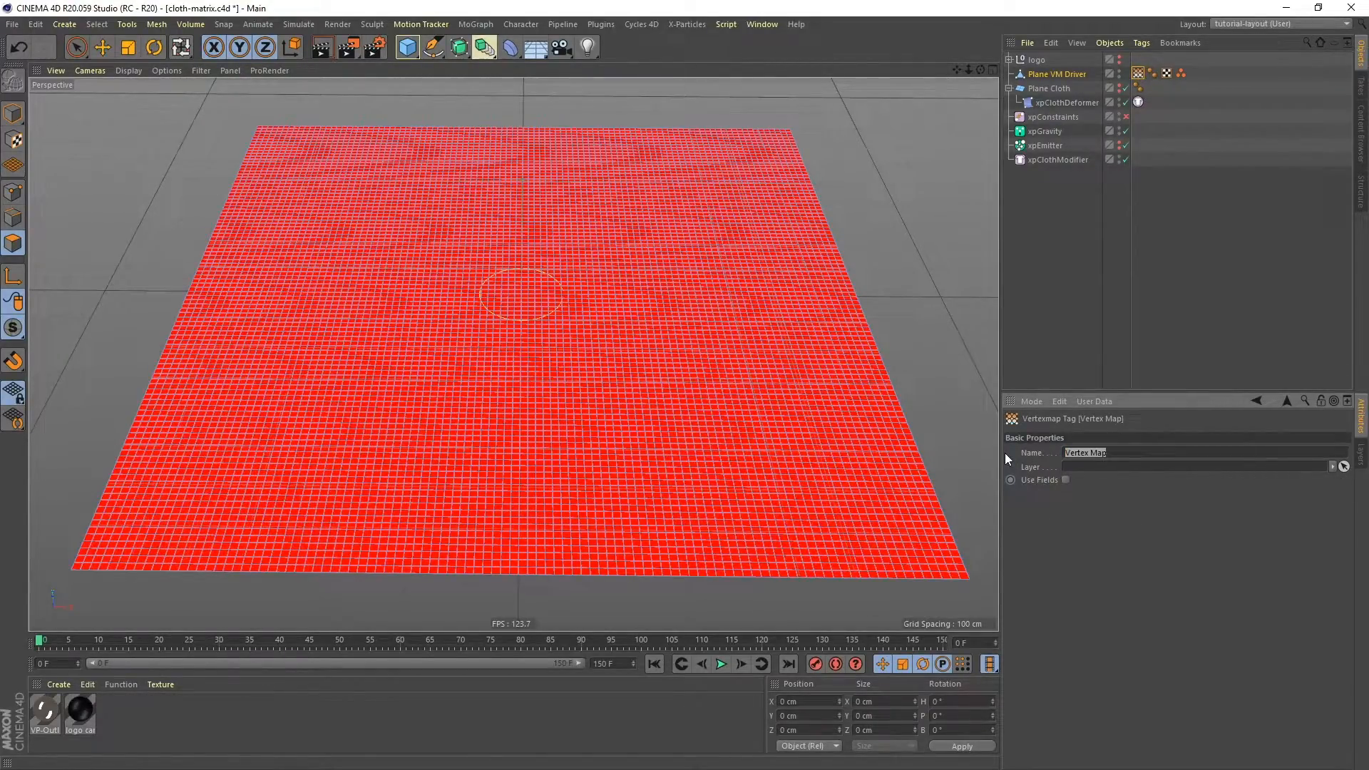
type("VM E")
key("BackSpace")
type("Distortion map")
key("Return")
left_click(1054, 216)
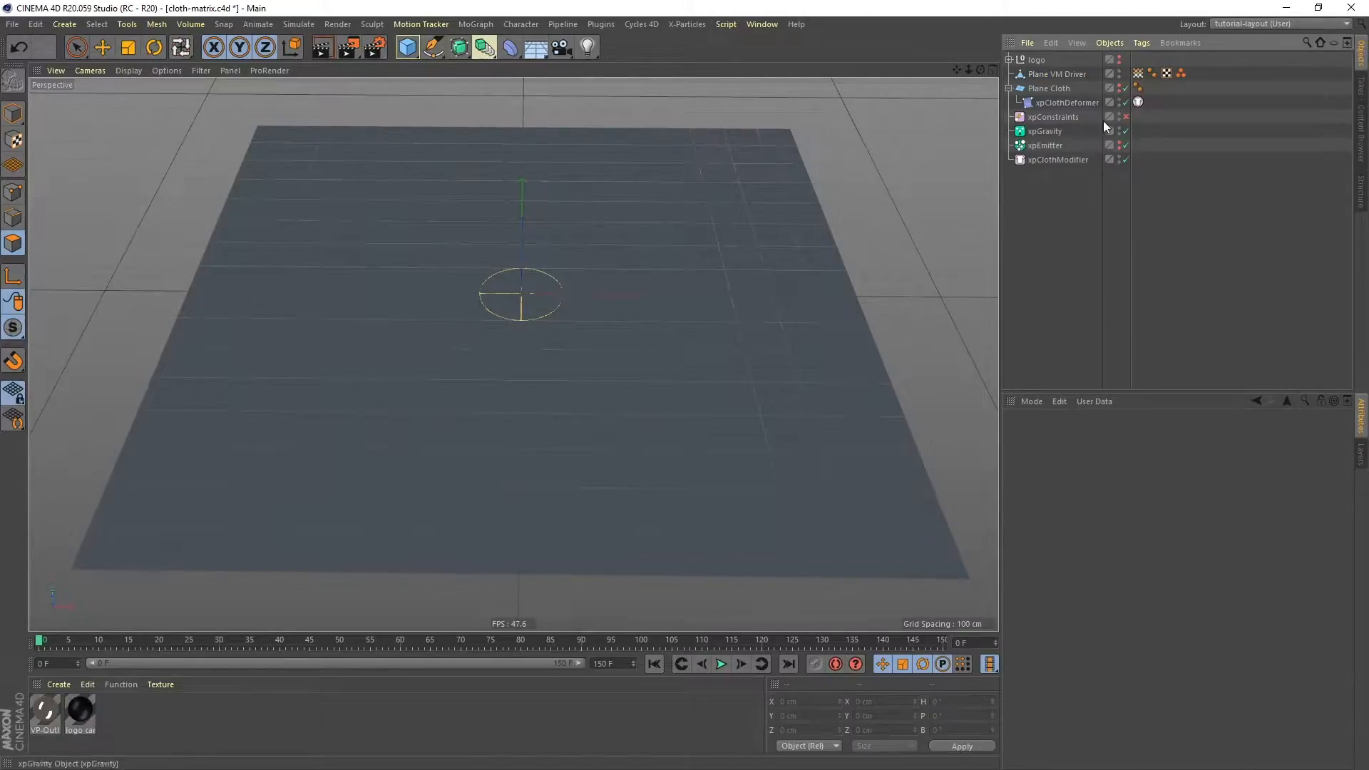
Enable Use Fields on the VM Distortion map and delete its Freeze layer.
left_click(1138, 73)
left_click_drag(1138, 74, 560, 421)
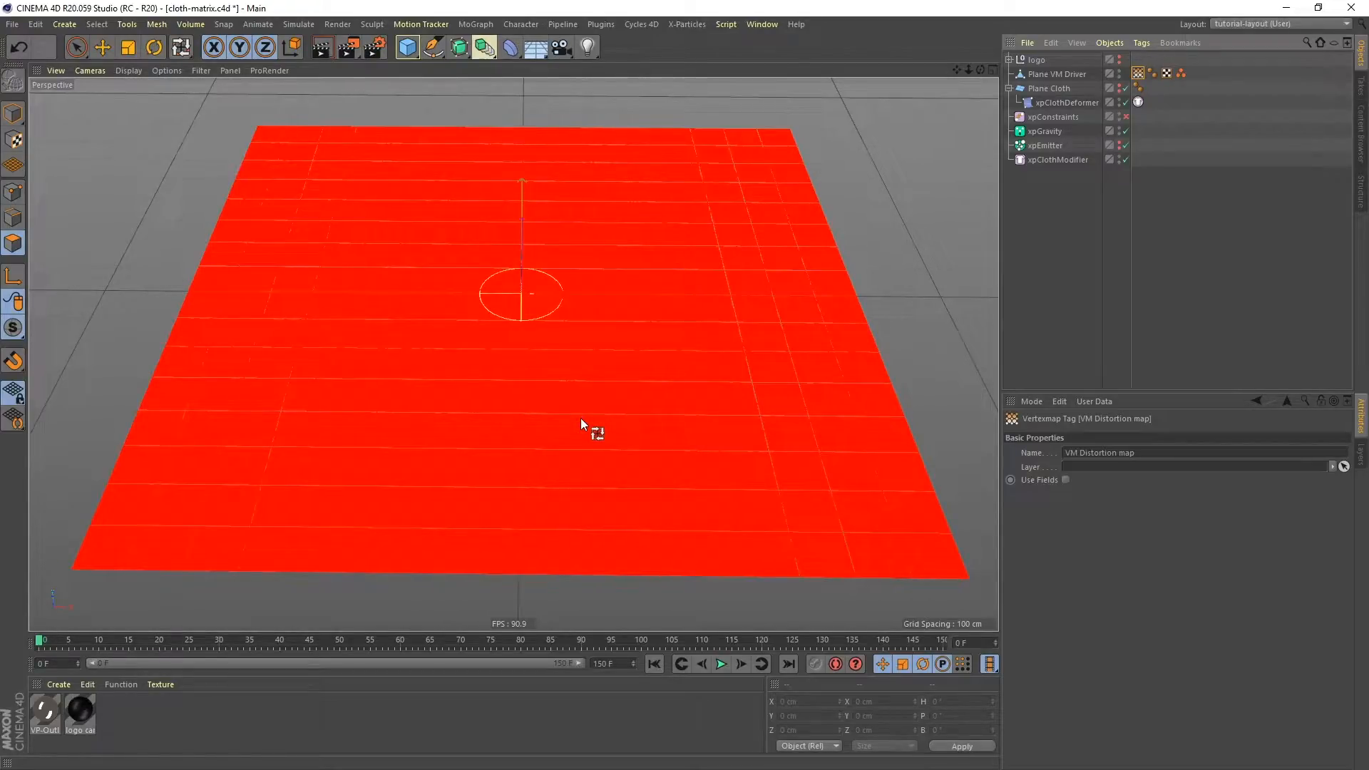
left_click_drag(664, 388, 670, 384)
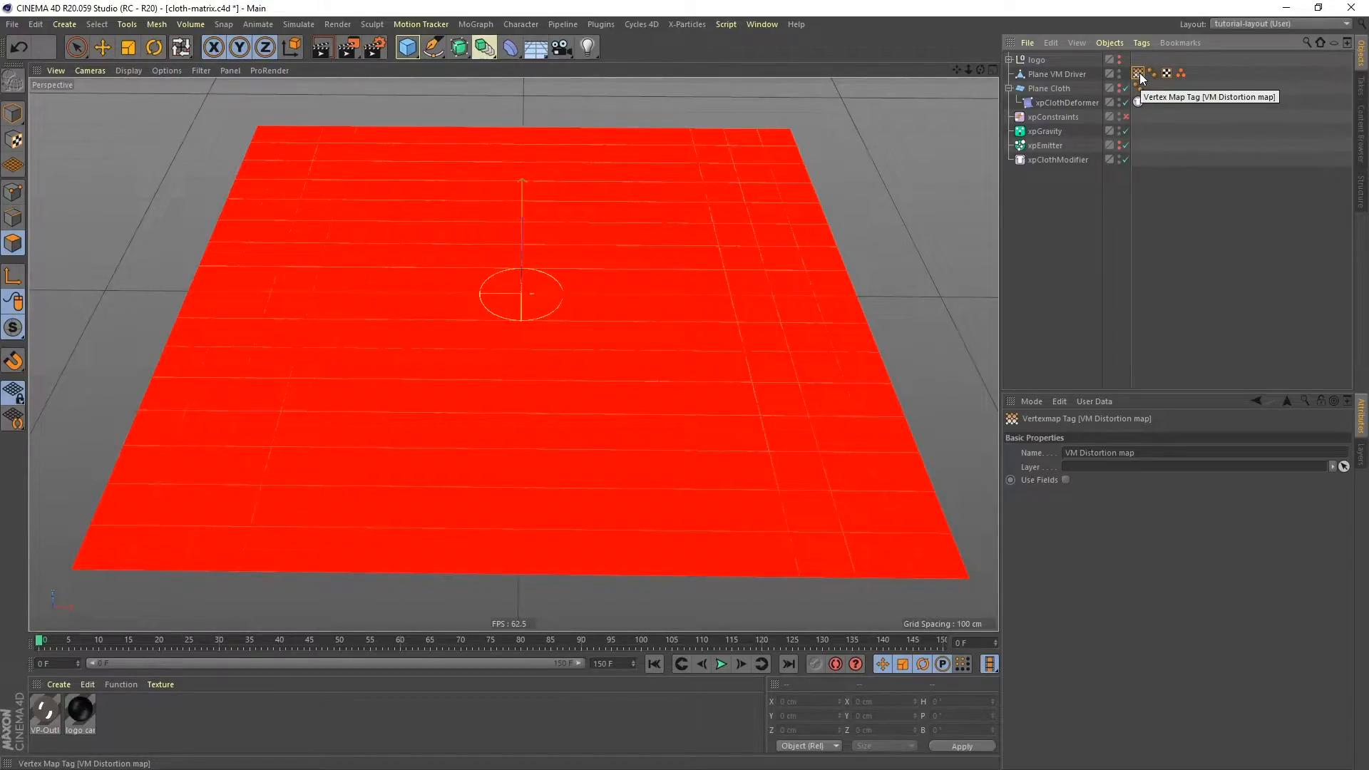
left_click(1066, 480)
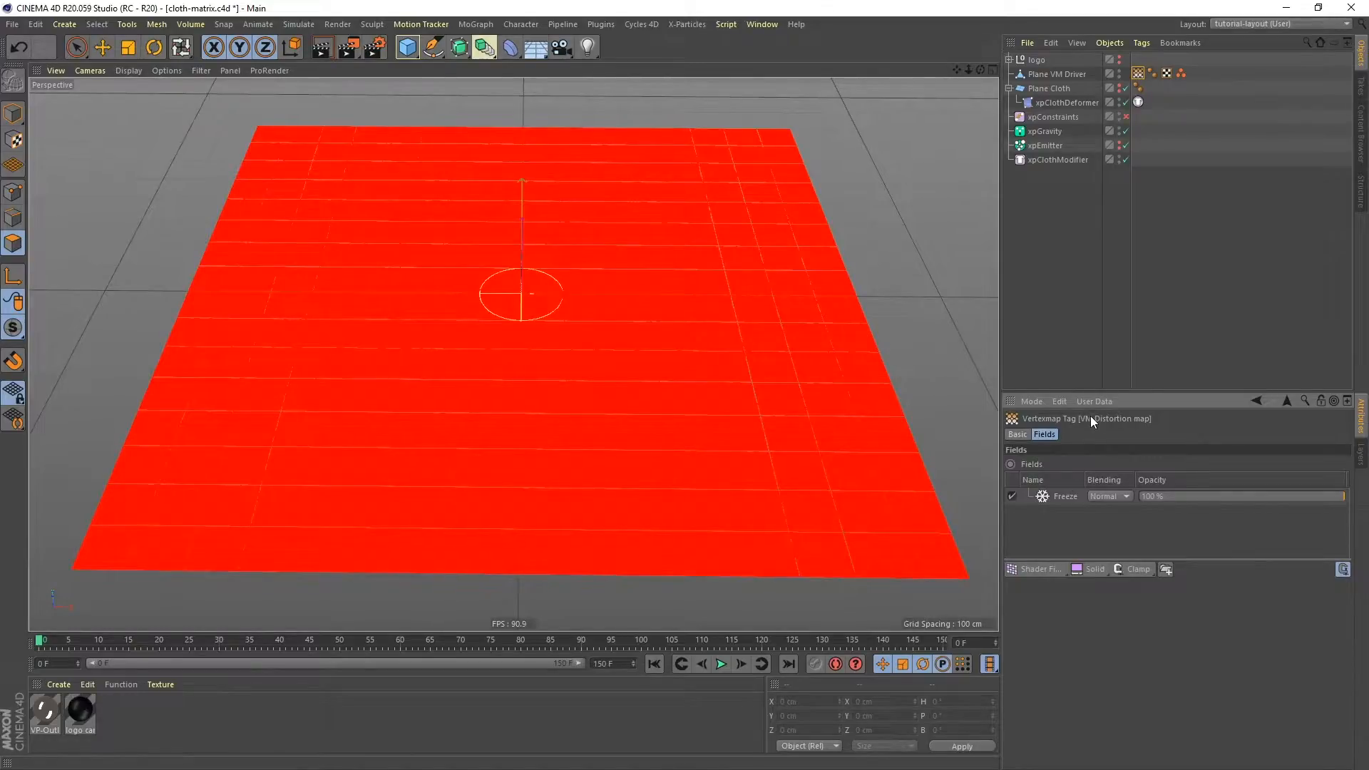
left_click(1066, 497)
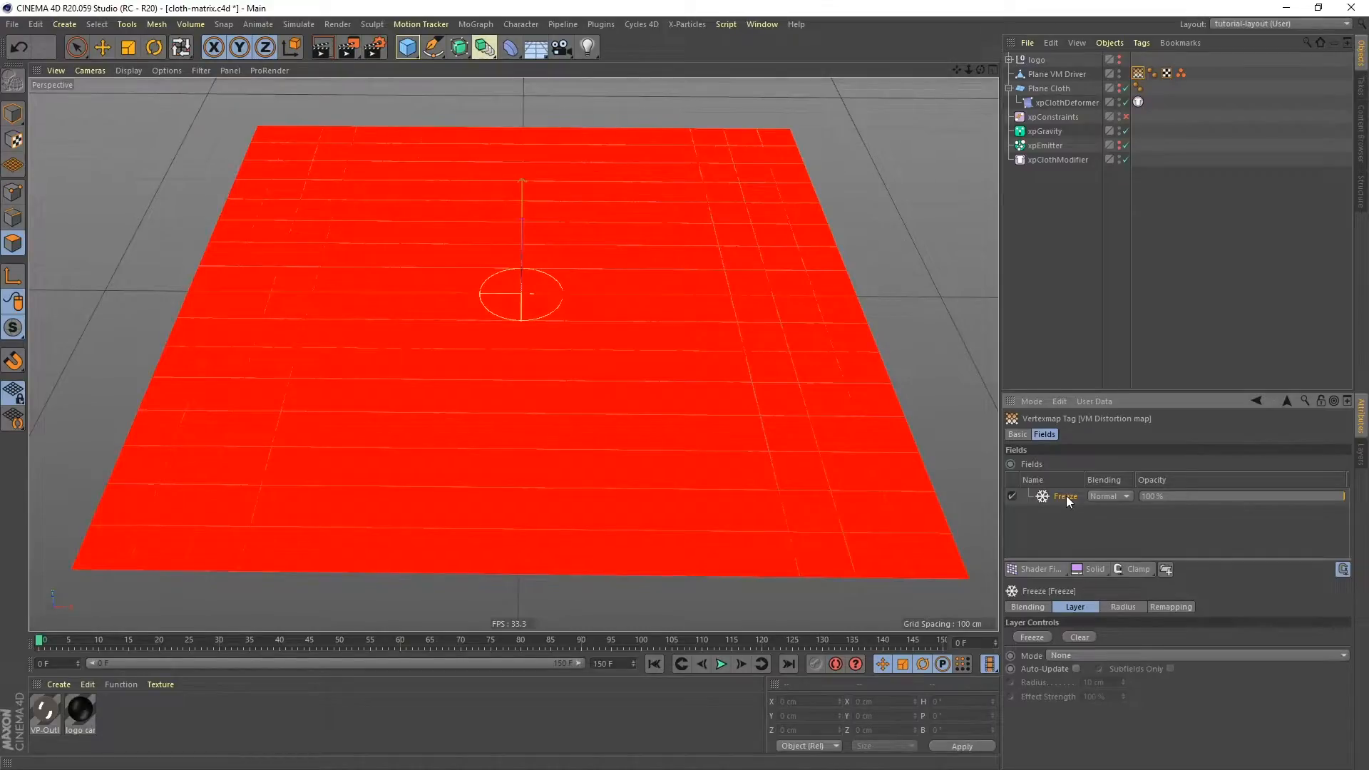
key("Delete")
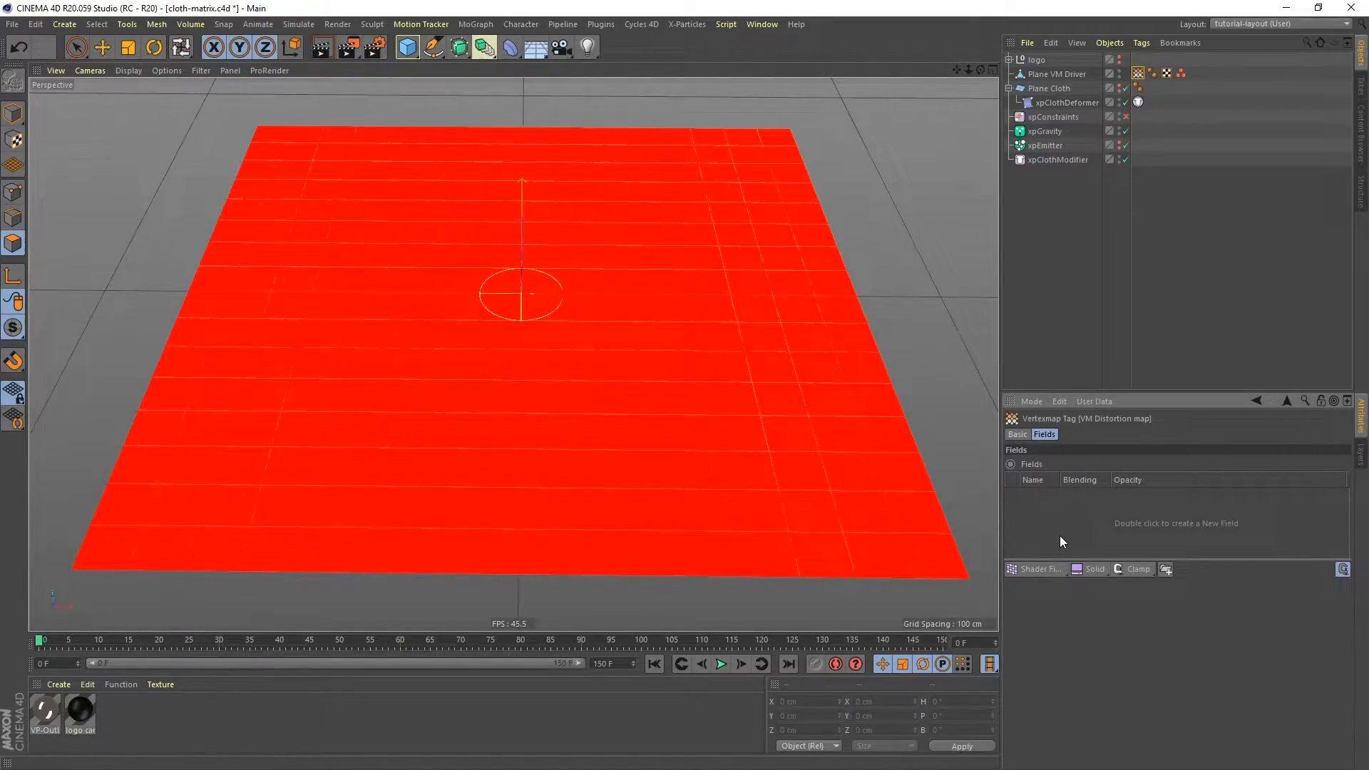
Add a Shader Field to the VM Distortion map and load a Gradient as its custom shader.
left_click(1051, 571)
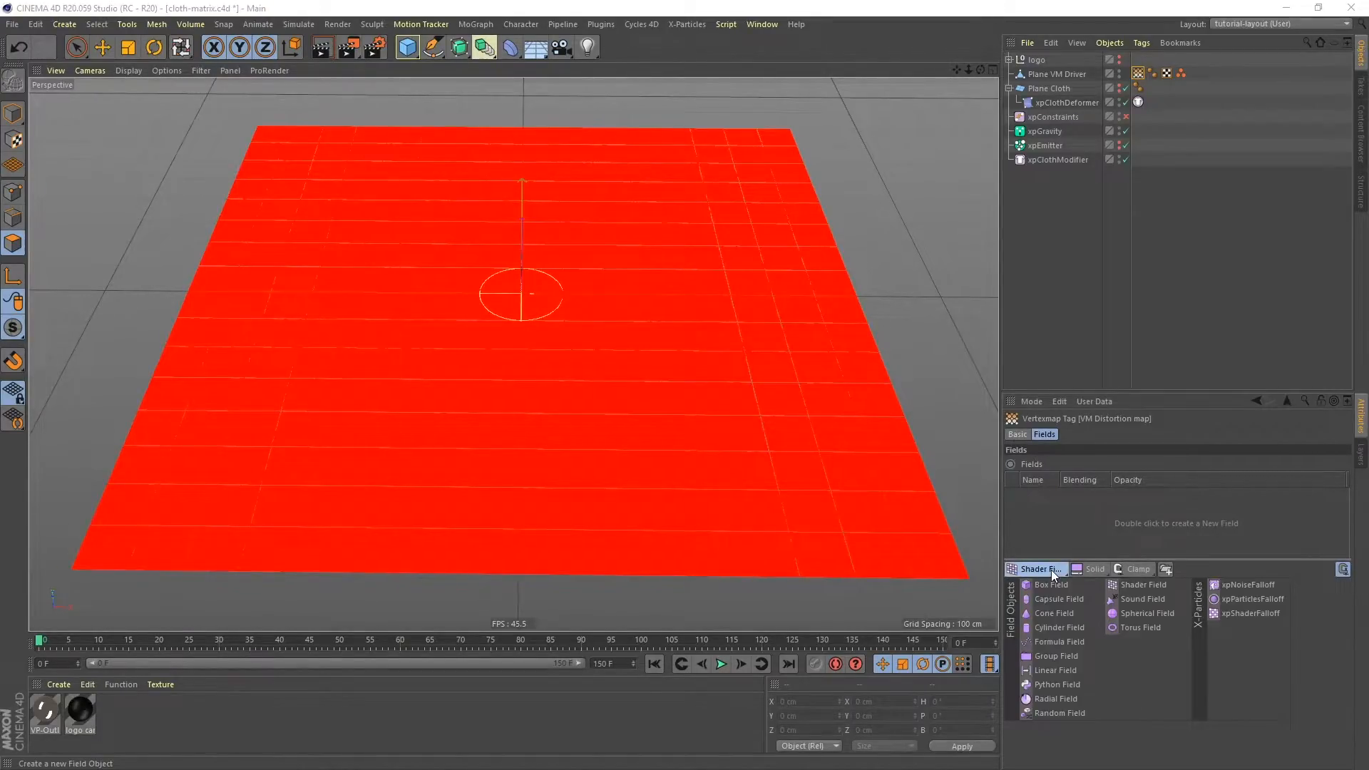
left_click(1145, 586)
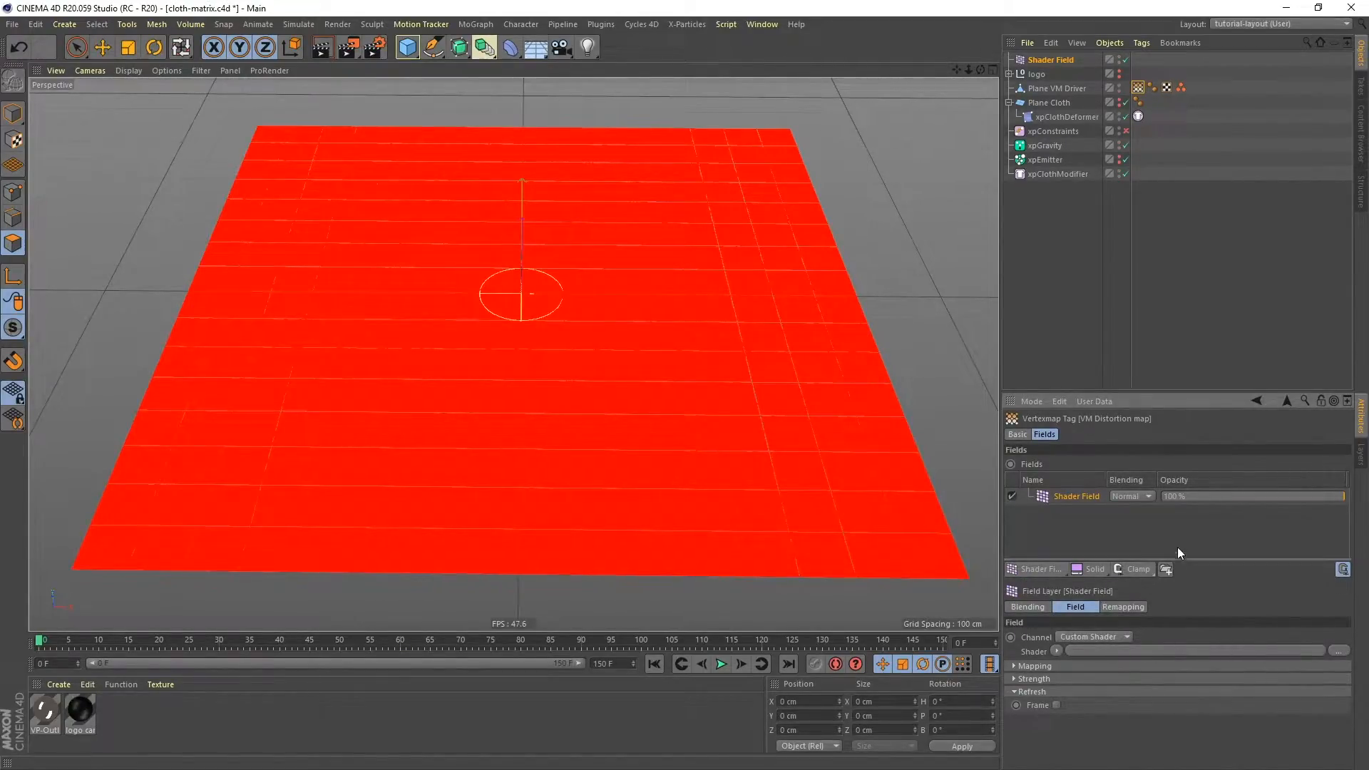
left_click(1057, 651)
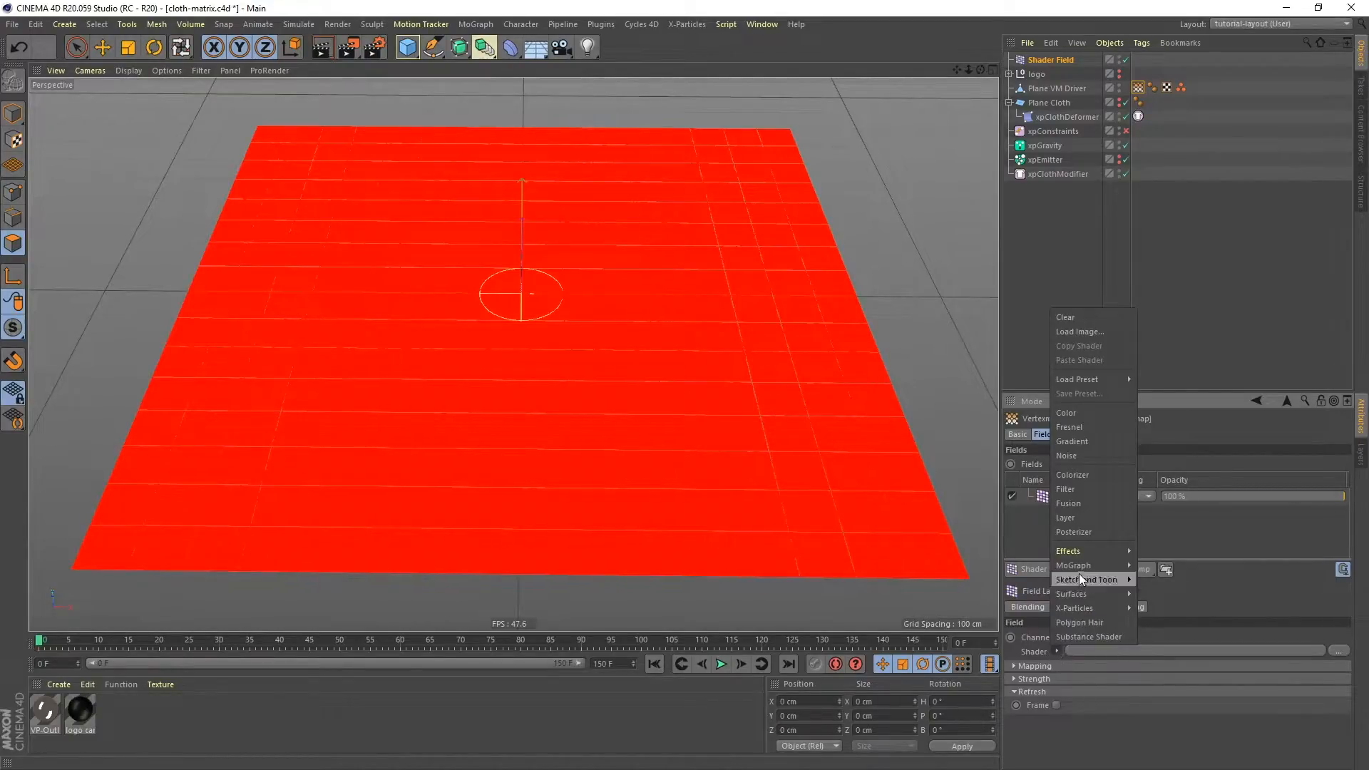
left_click(1087, 440)
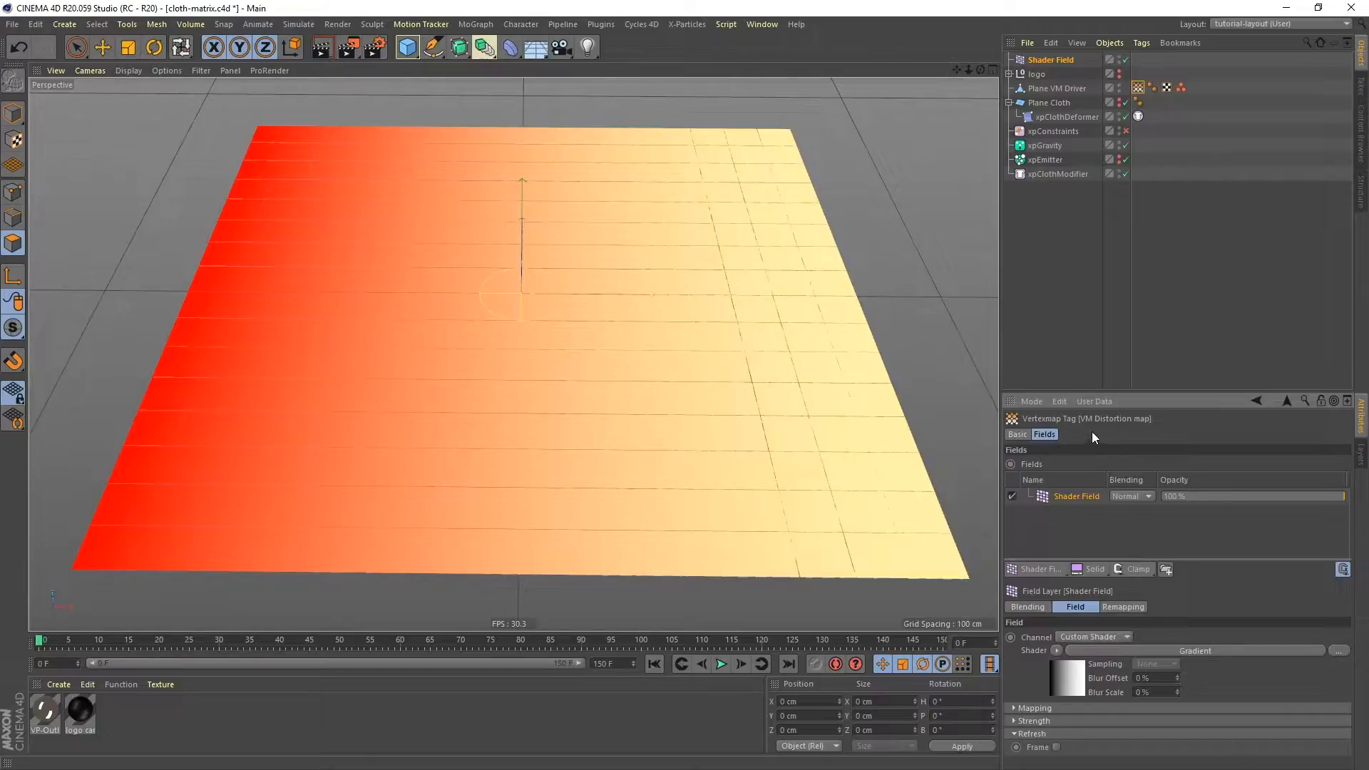
Open the Shader Field's Gradient shader and set its type to 2D - Radial.
left_click(1184, 650)
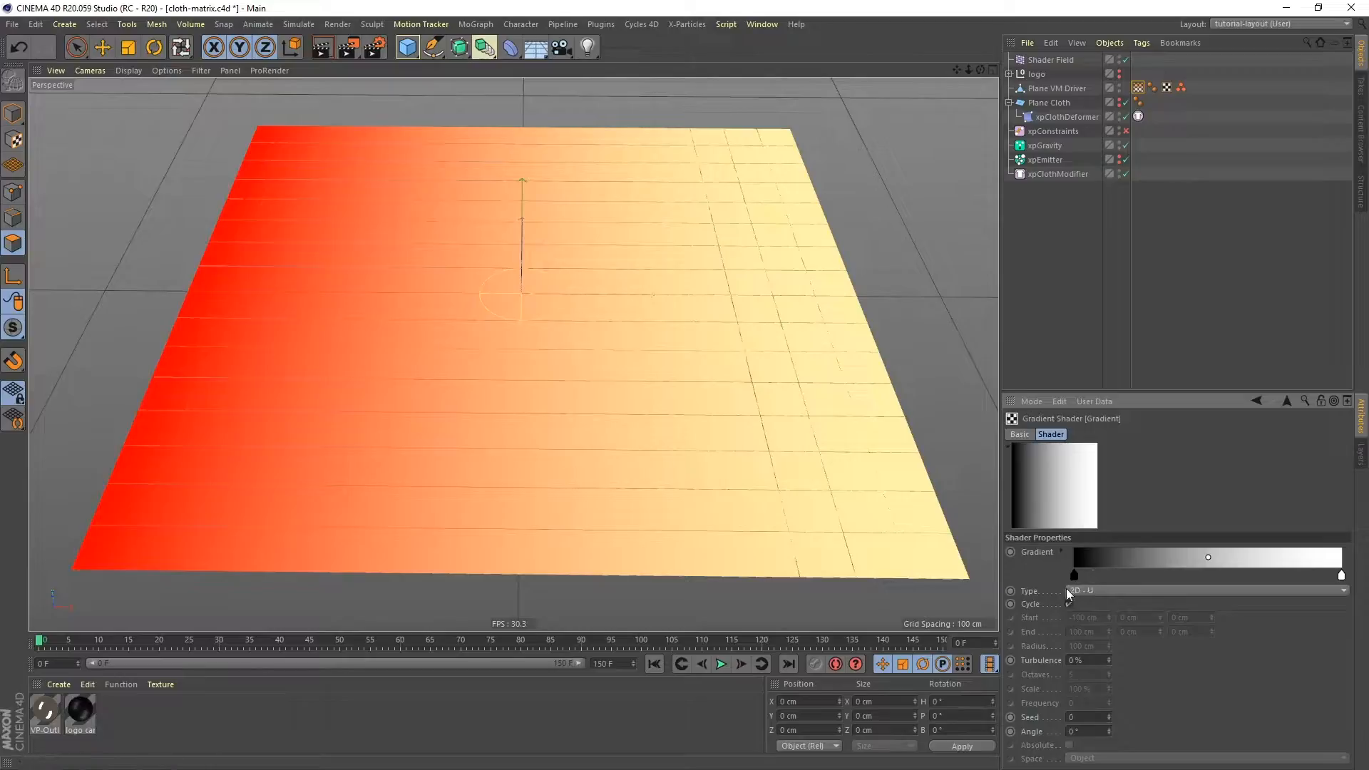
left_click(1098, 589)
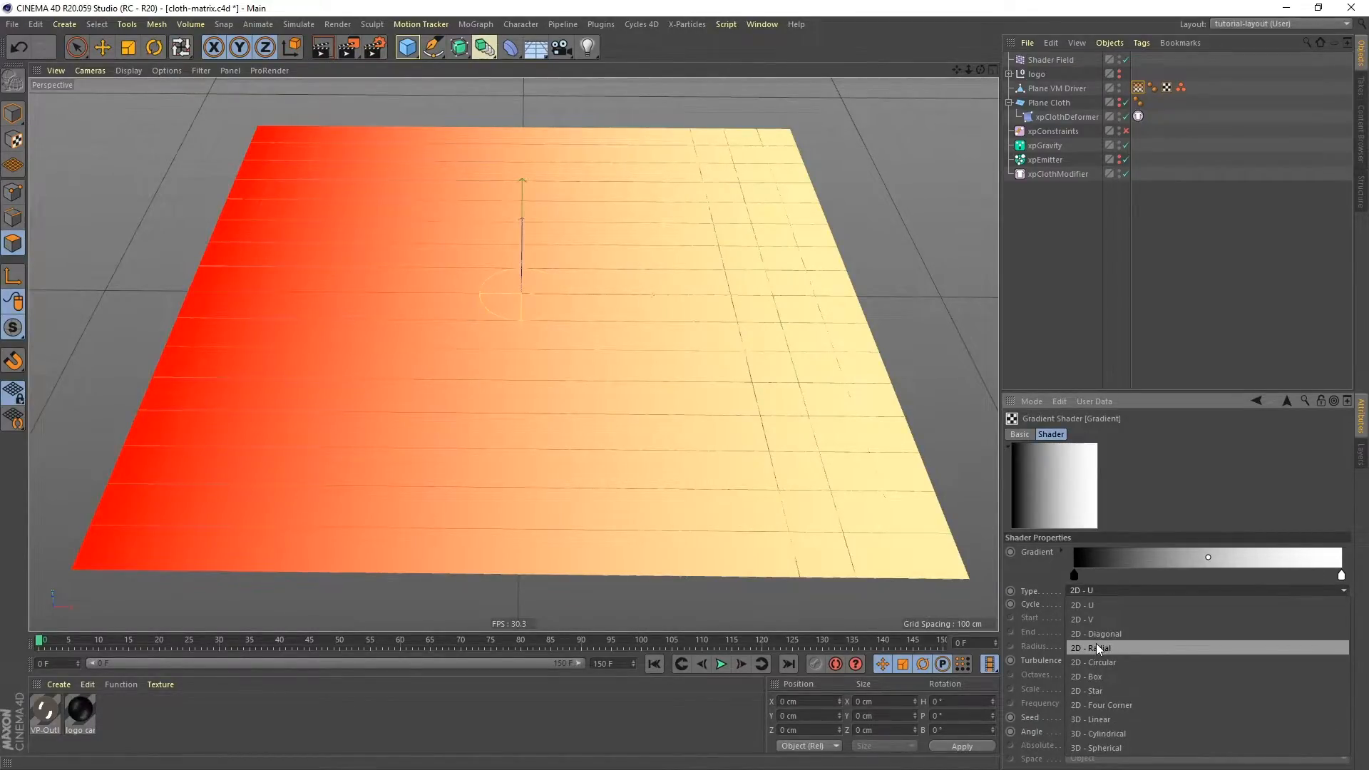
left_click(1097, 648)
Shape the radial gradient into one narrow white beam between two black knots, aimed towards the plane's far-right corner.
left_click(1075, 576)
left_click_drag(1076, 576, 1281, 576)
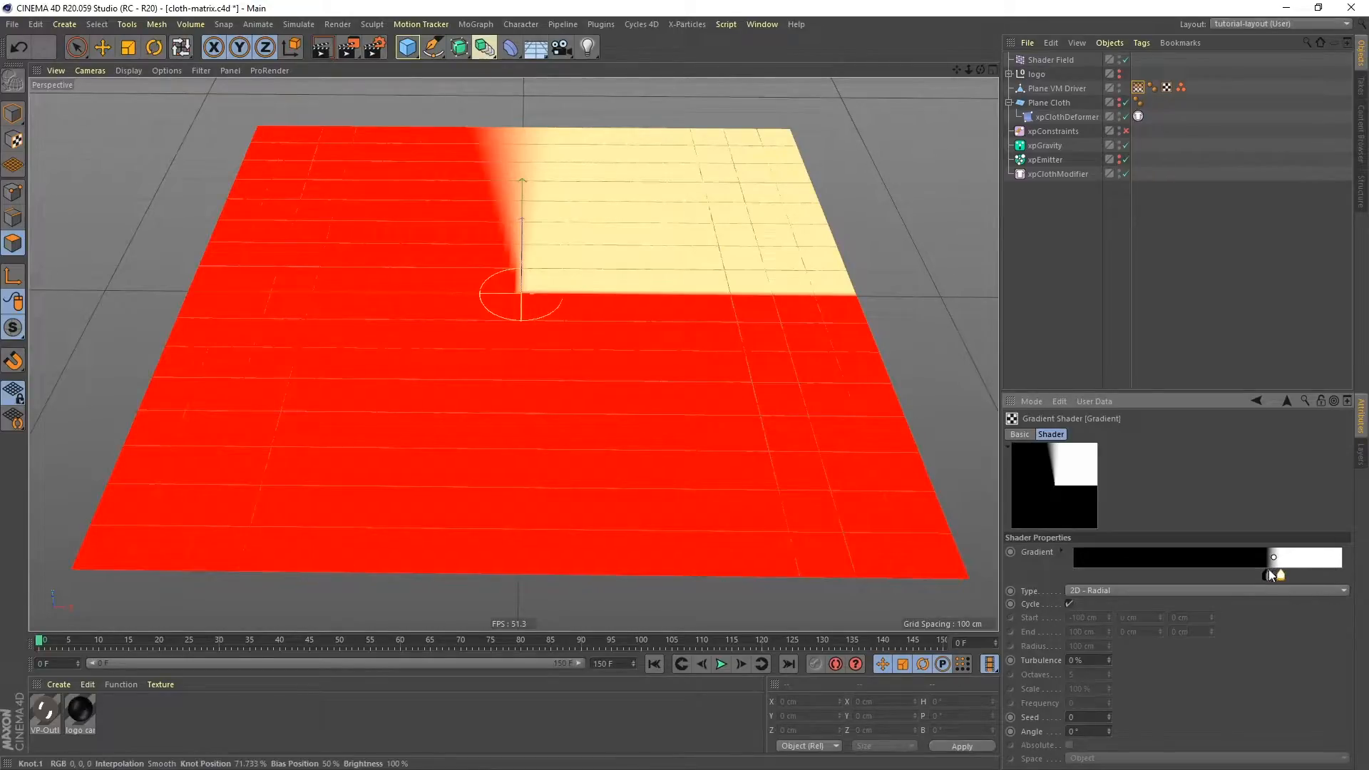
mouse_move(1266, 575)
left_mouse_down("ctrl")
mouse_move(1308, 579)
mouse_move(1293, 581)
left_mouse_up("ctrl")
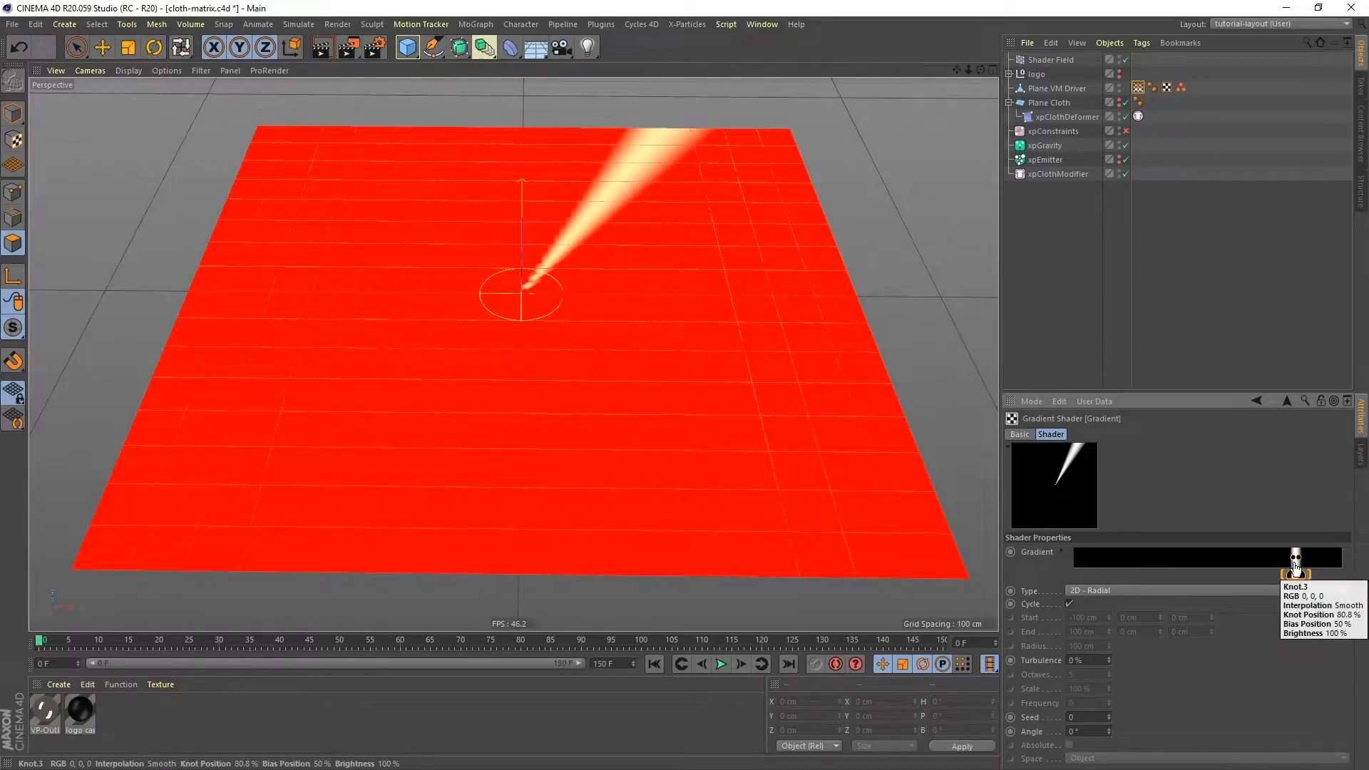
mouse_move(1296, 577)
left_mouse_down()
mouse_move(1103, 573)
mouse_move(1319, 579)
left_mouse_up()
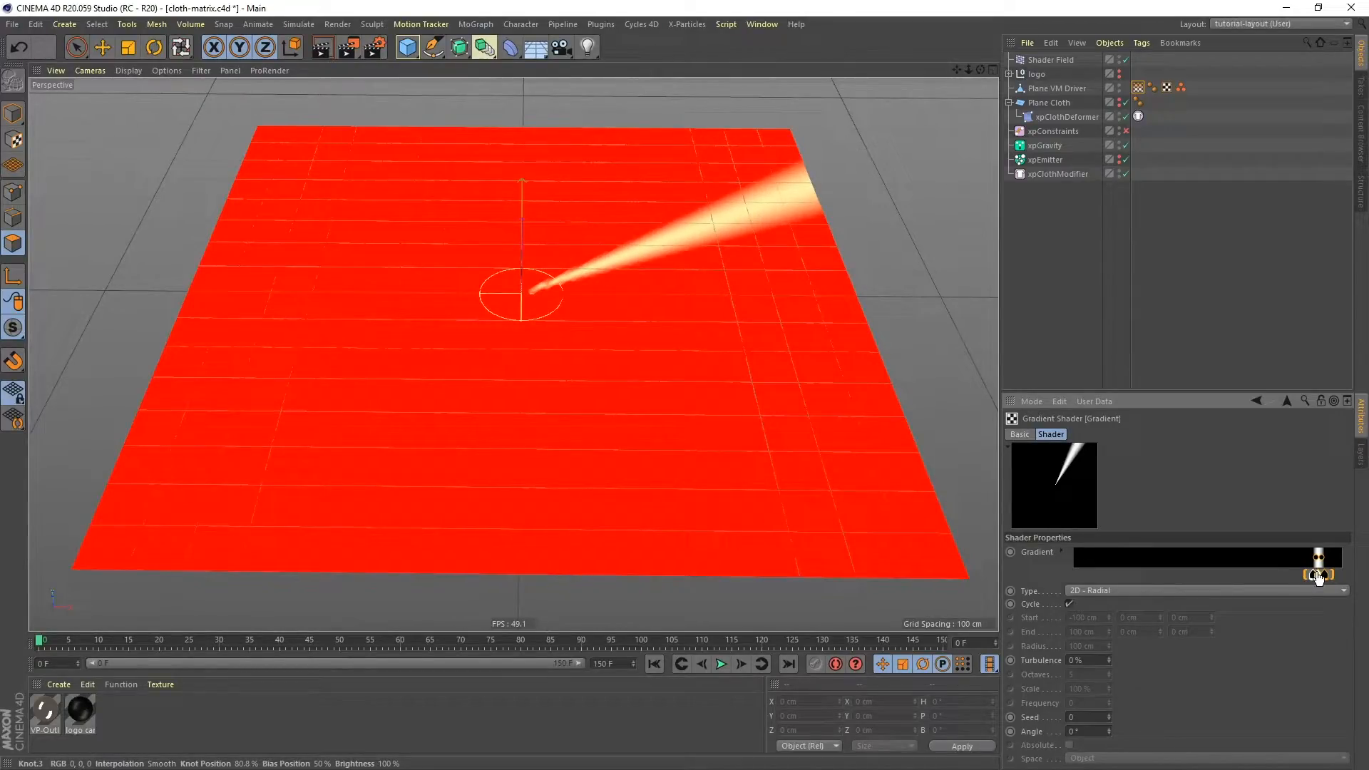
left_click(1318, 567)
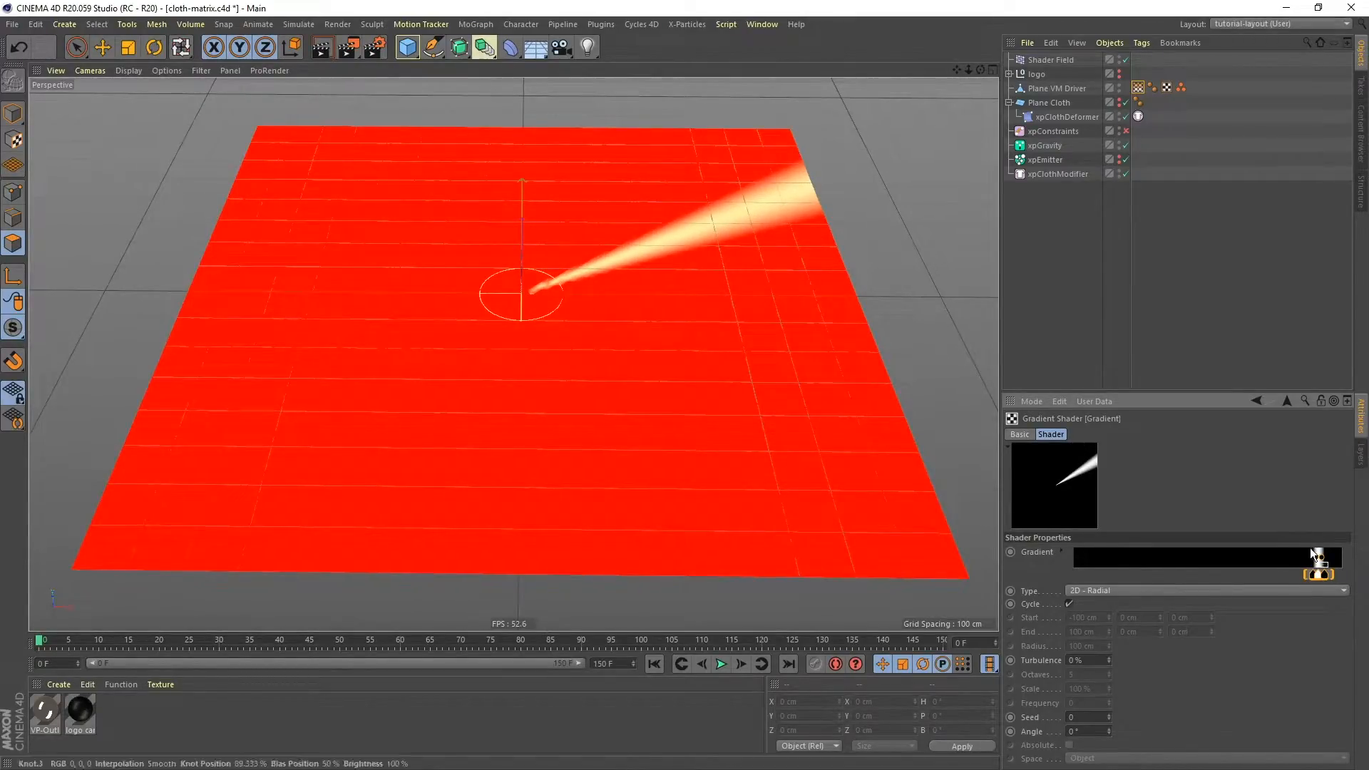
Duplicate the beam's knot group to form beams towards the other three corners and adjust their black knots to fine-tune the widths.
left_click(1316, 576)
left_click_drag(1316, 579, 1246, 586, "ctrl")
left_click(1266, 576)
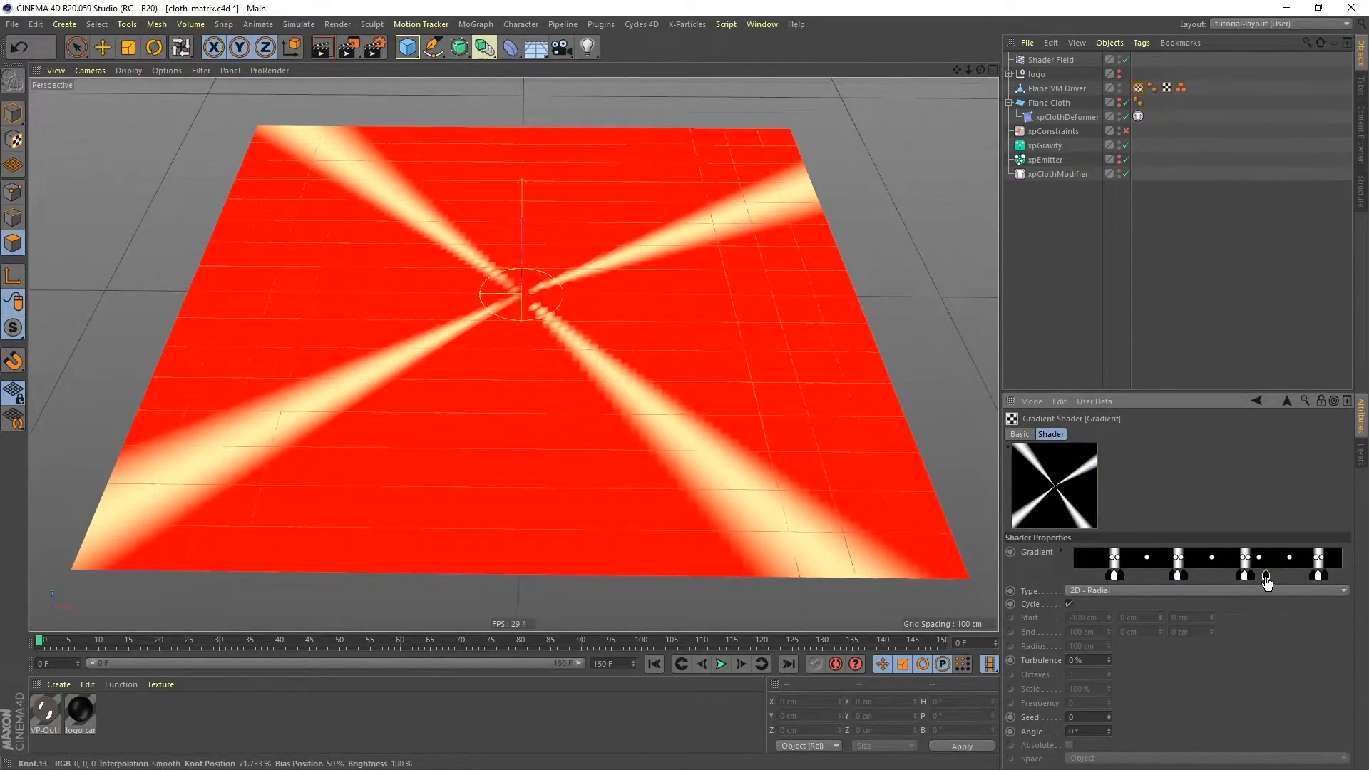
mouse_move(1267, 576)
left_mouse_down()
mouse_move(1260, 610)
mouse_move(1252, 577)
left_mouse_up()
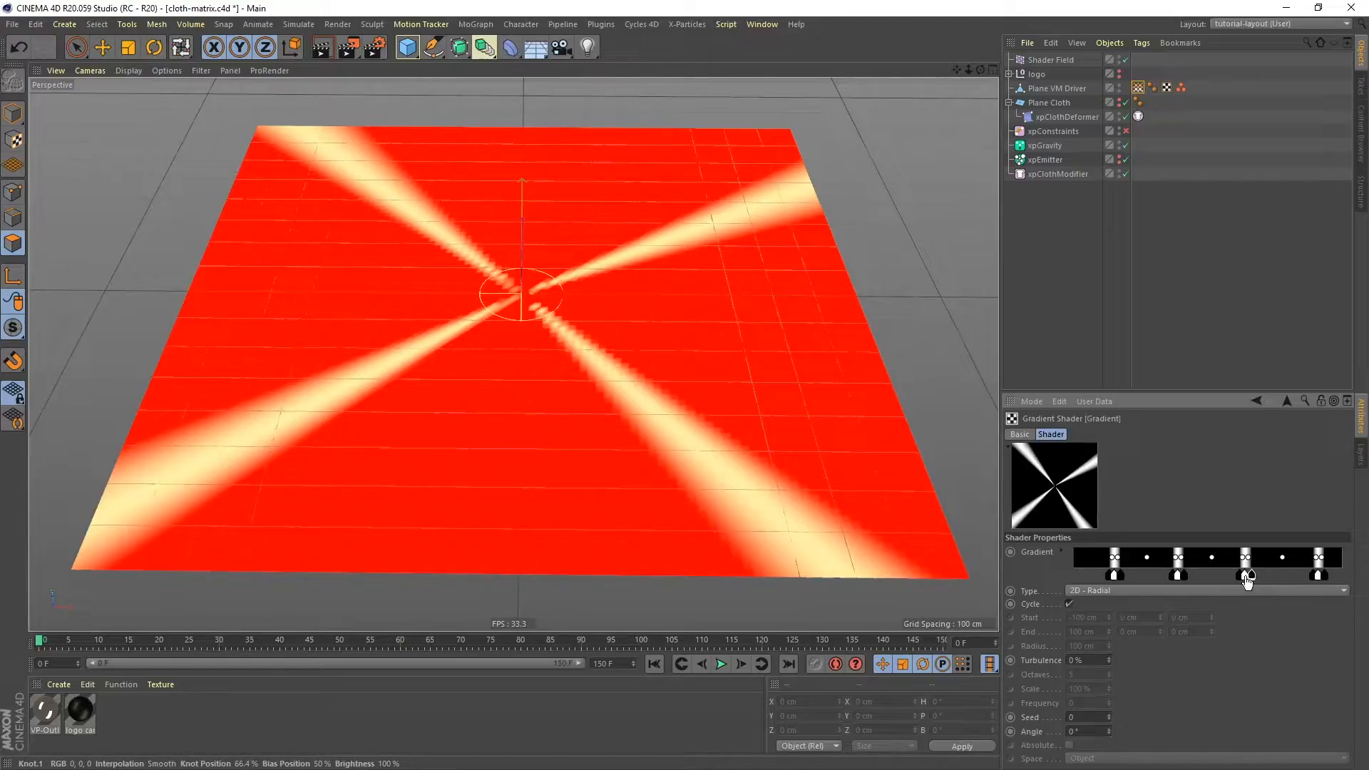
left_click(1187, 575)
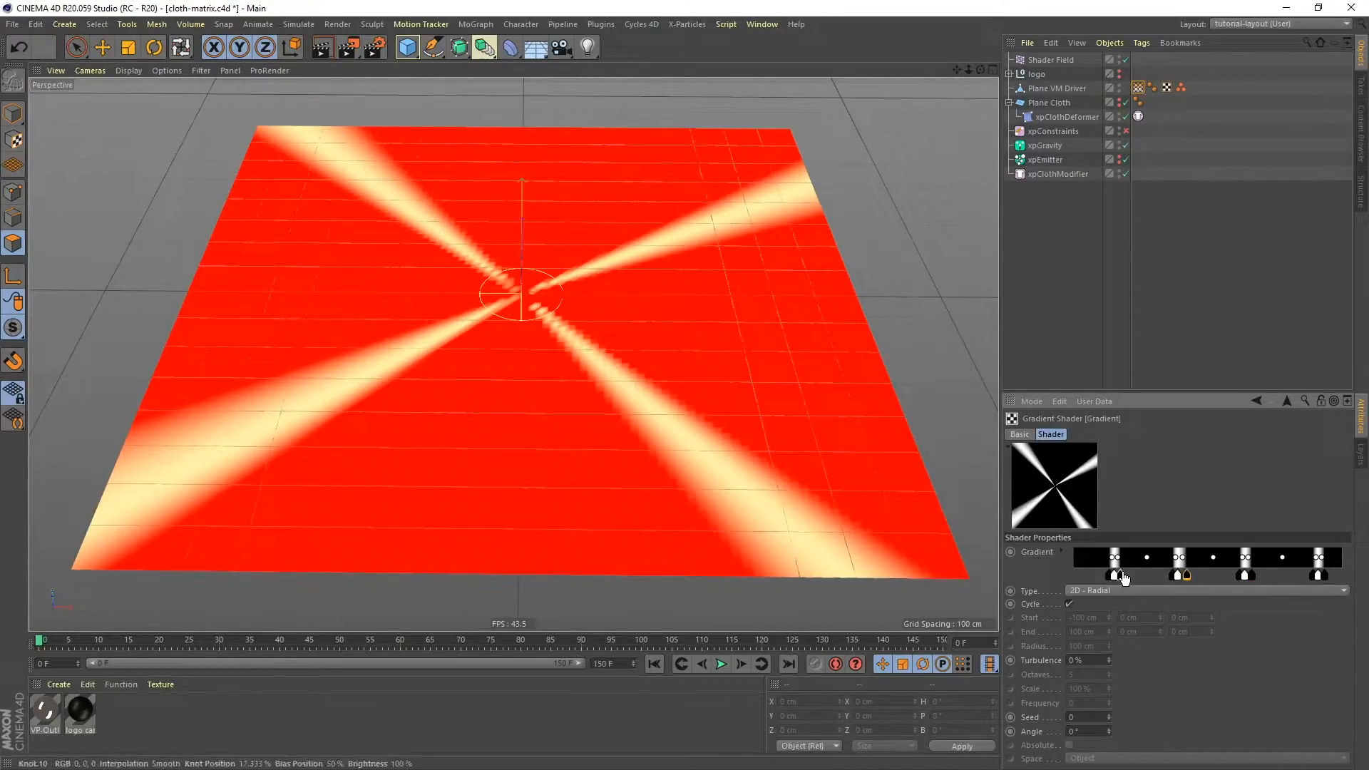
left_click_drag(1120, 574, 1110, 579)
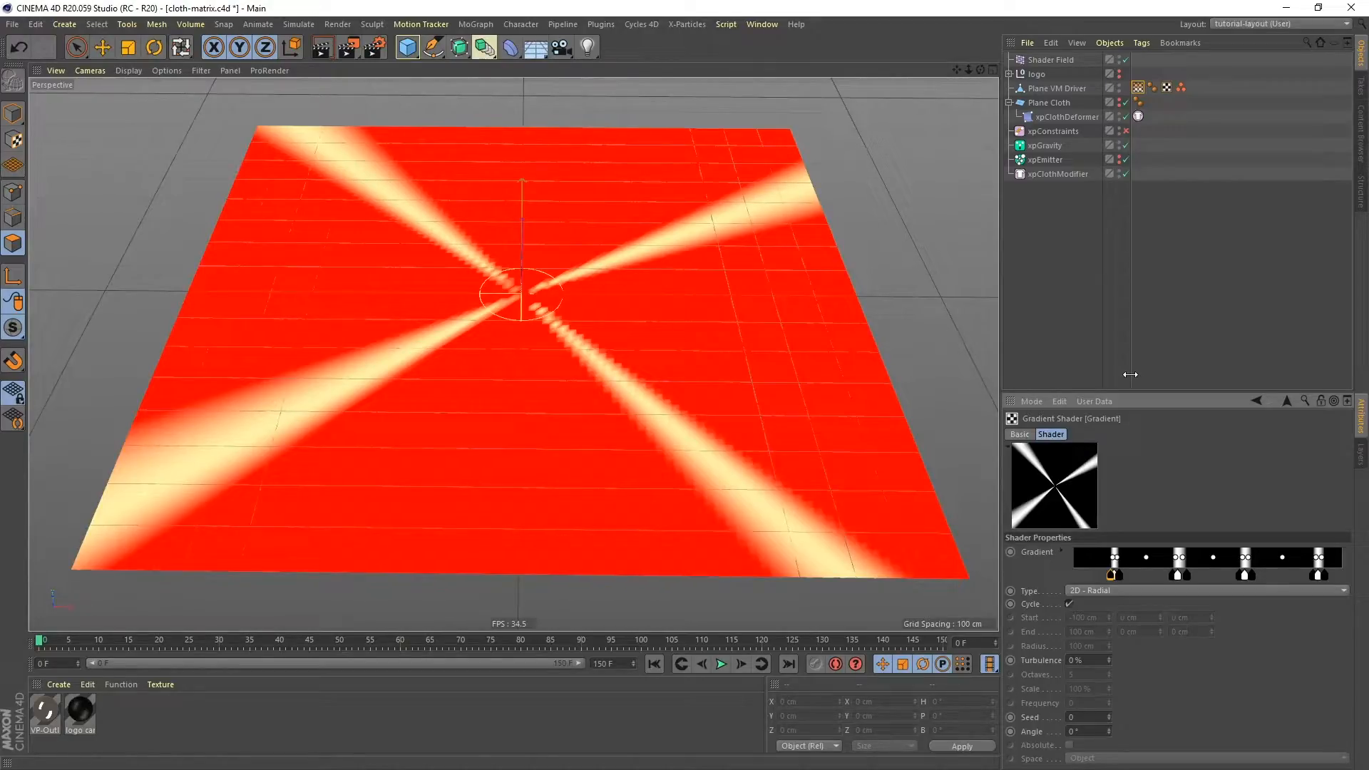
Add the VM Distortion map as a field in the falloff of xpGravity.
left_click(1054, 145)
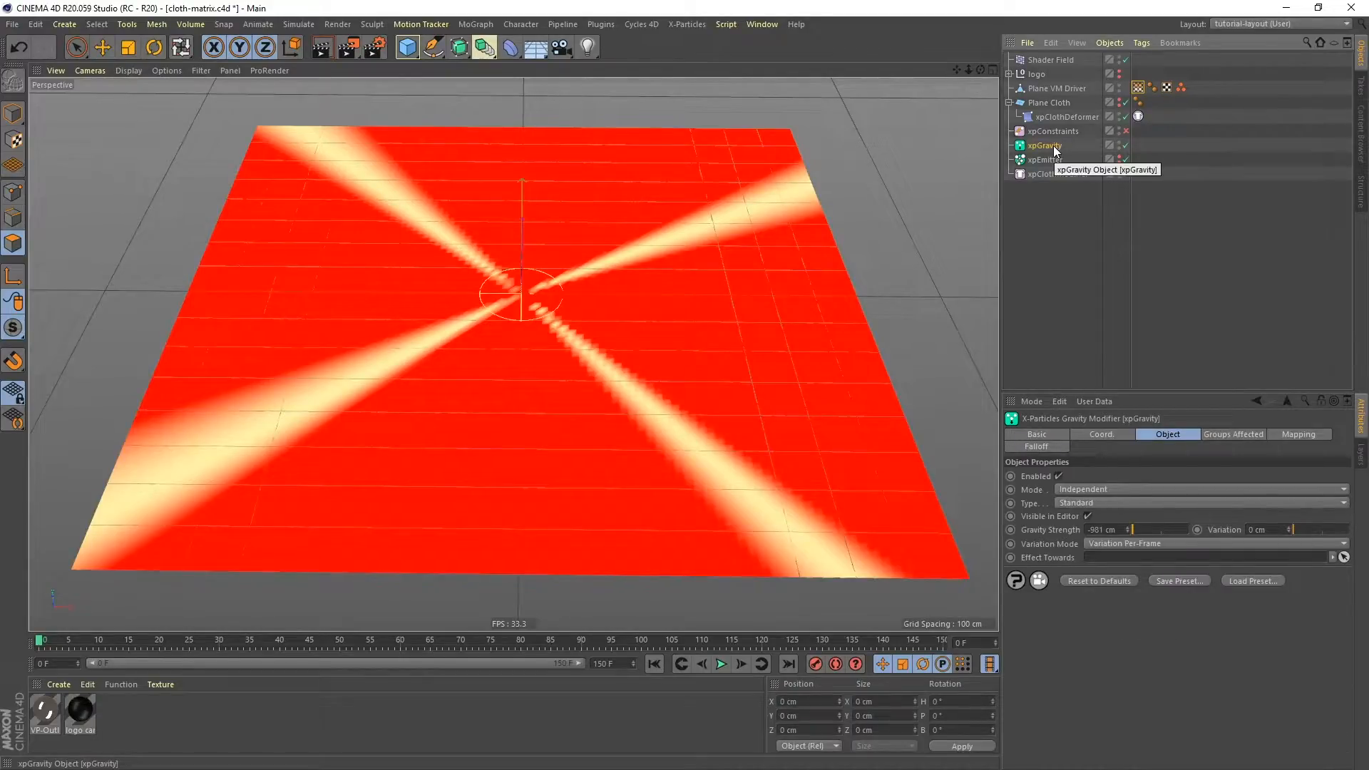
left_click(1051, 445)
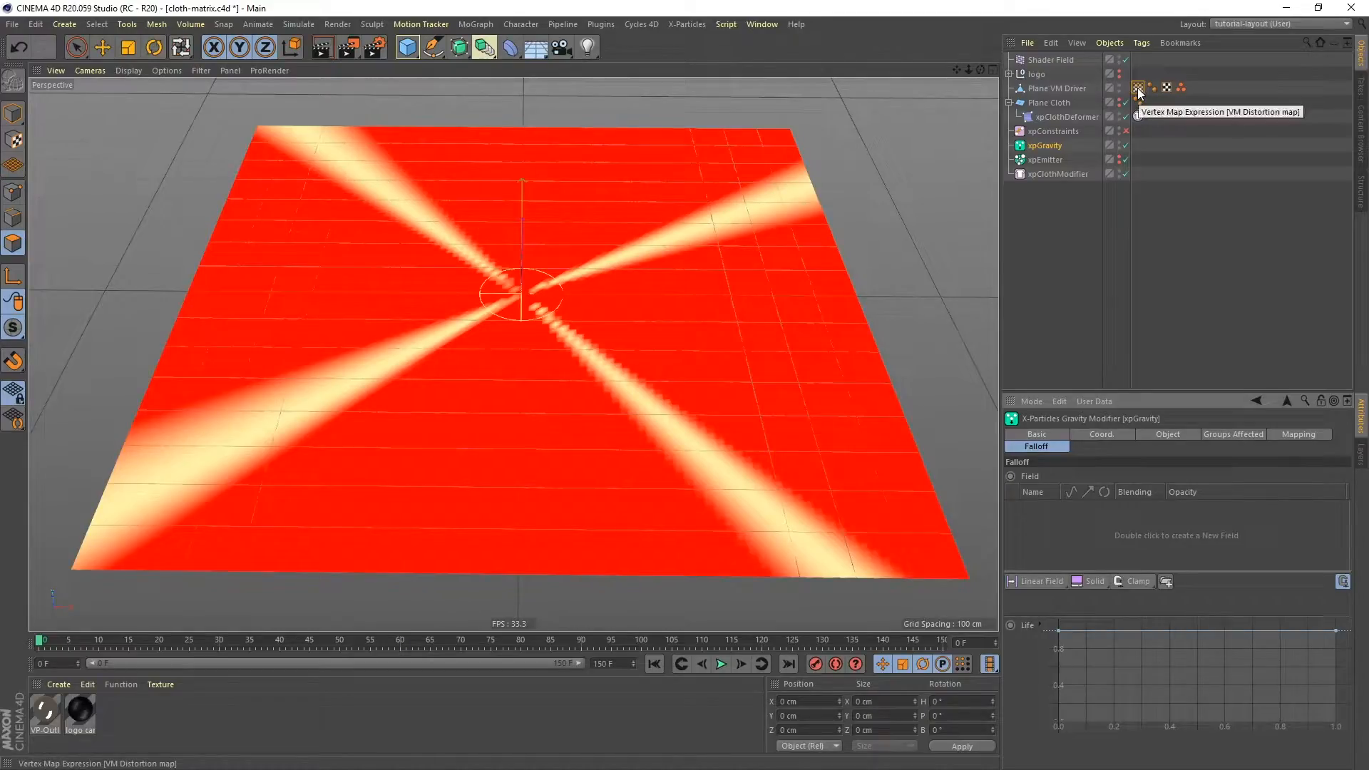
left_click_drag(1138, 89, 1054, 526)
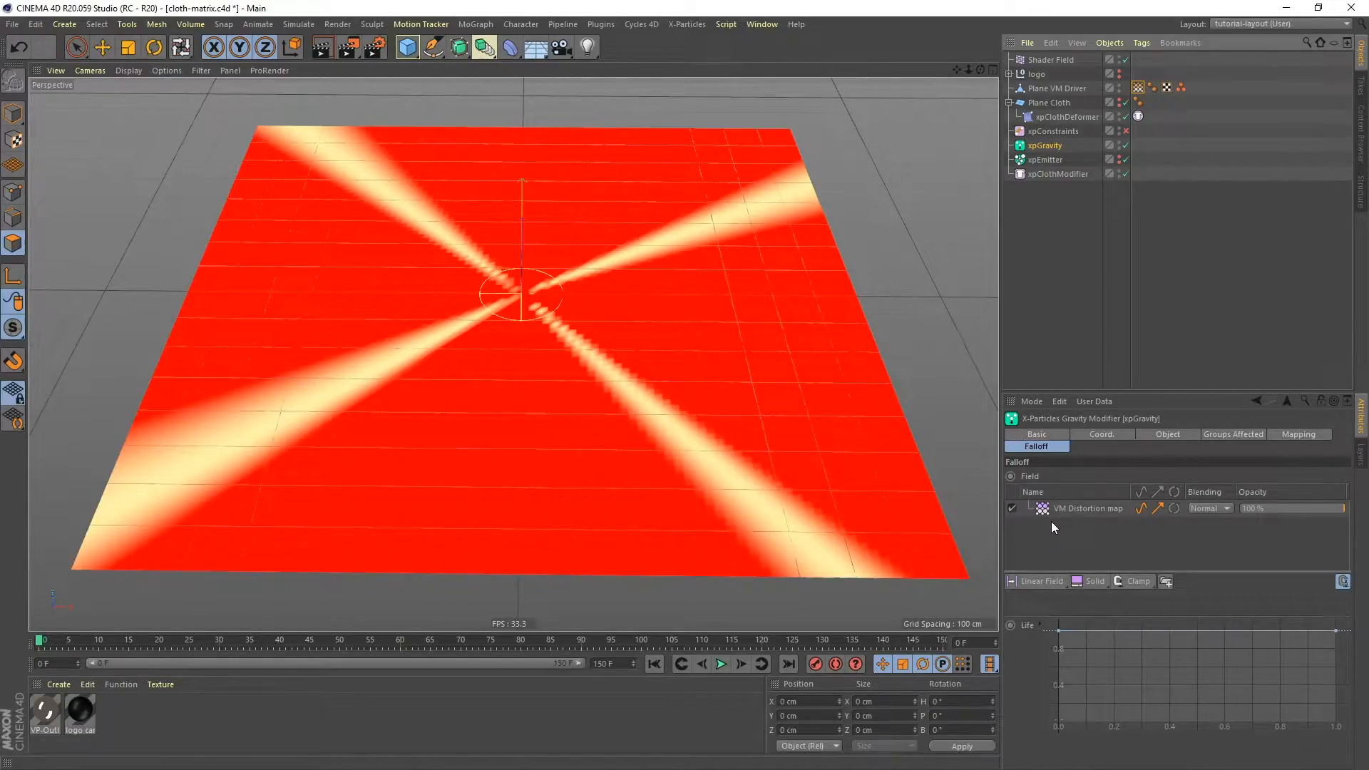
Hide Plane VM Driver, show Plane Cloth and play the simulation from the first frame to check the gravity falloff.
left_click(1119, 85)
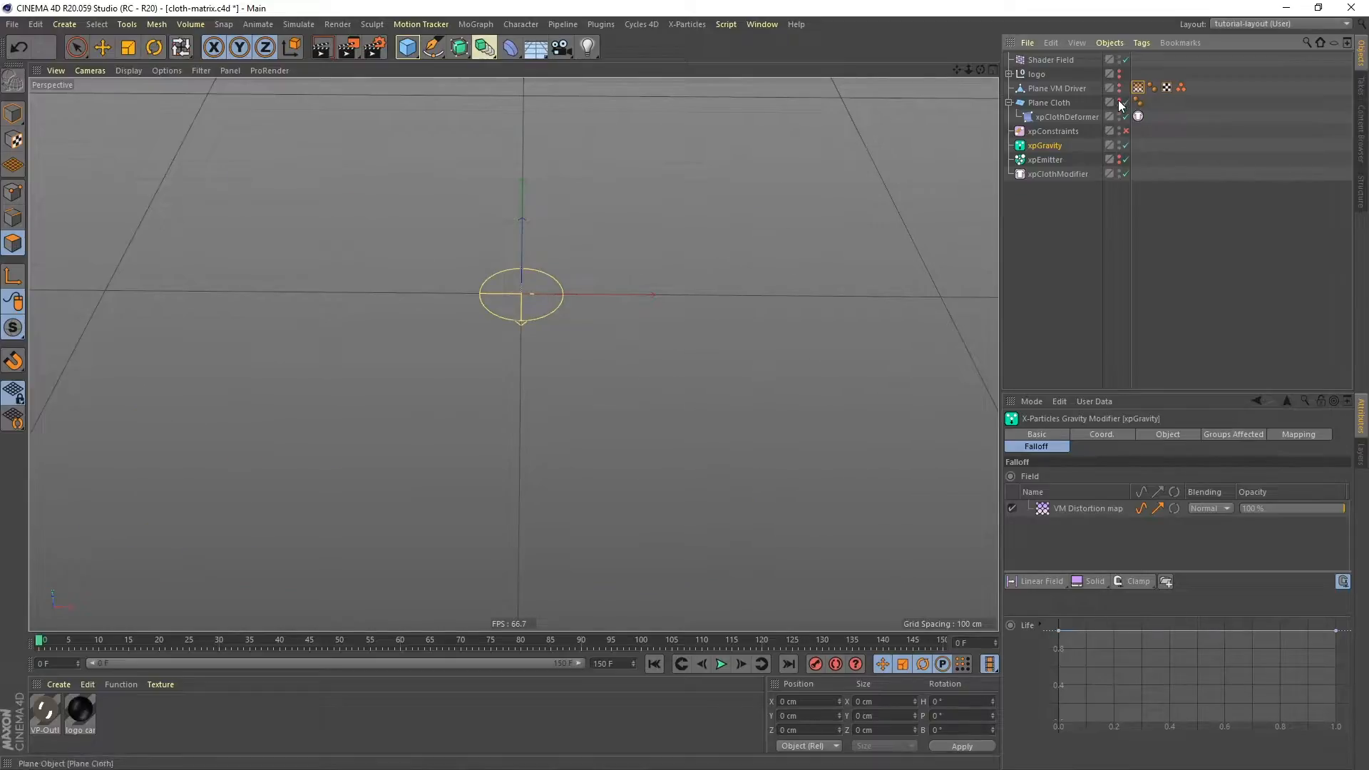
left_click(1119, 102)
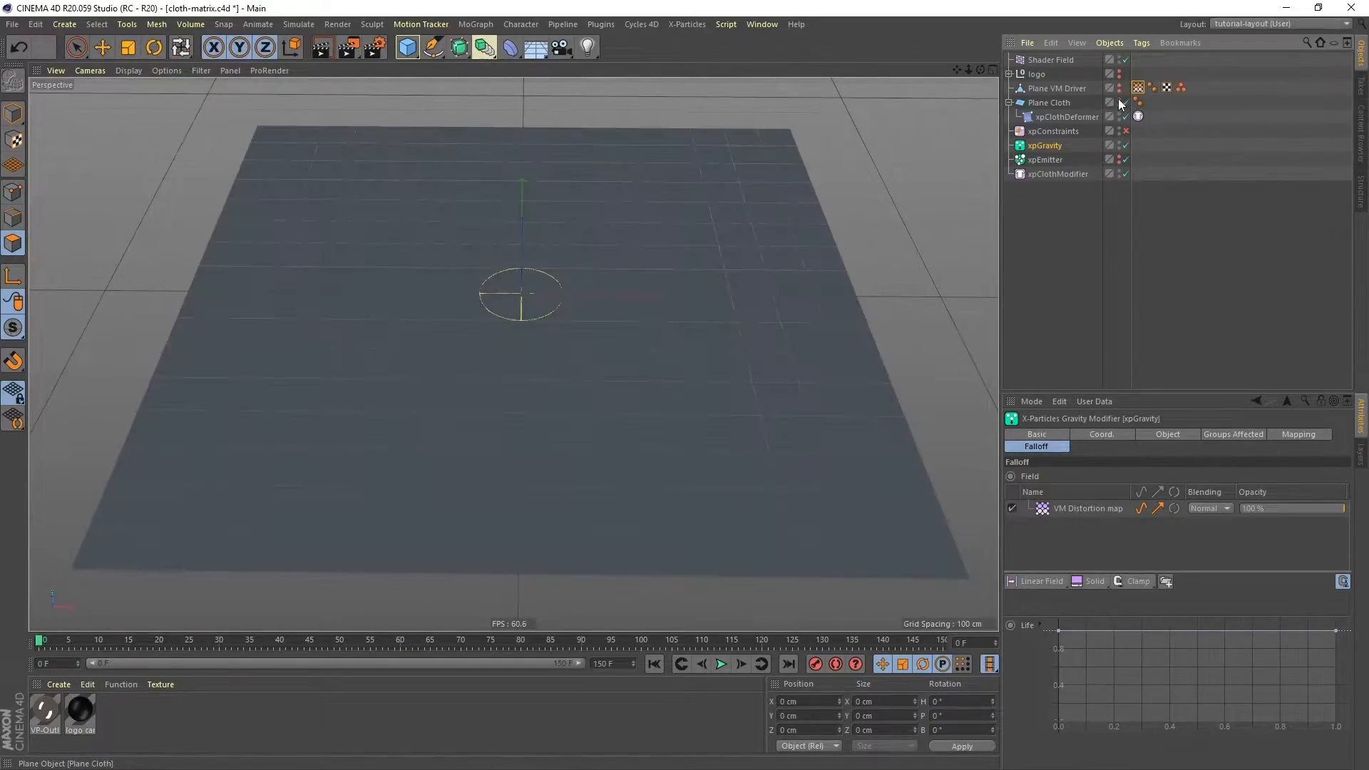
left_click(721, 664)
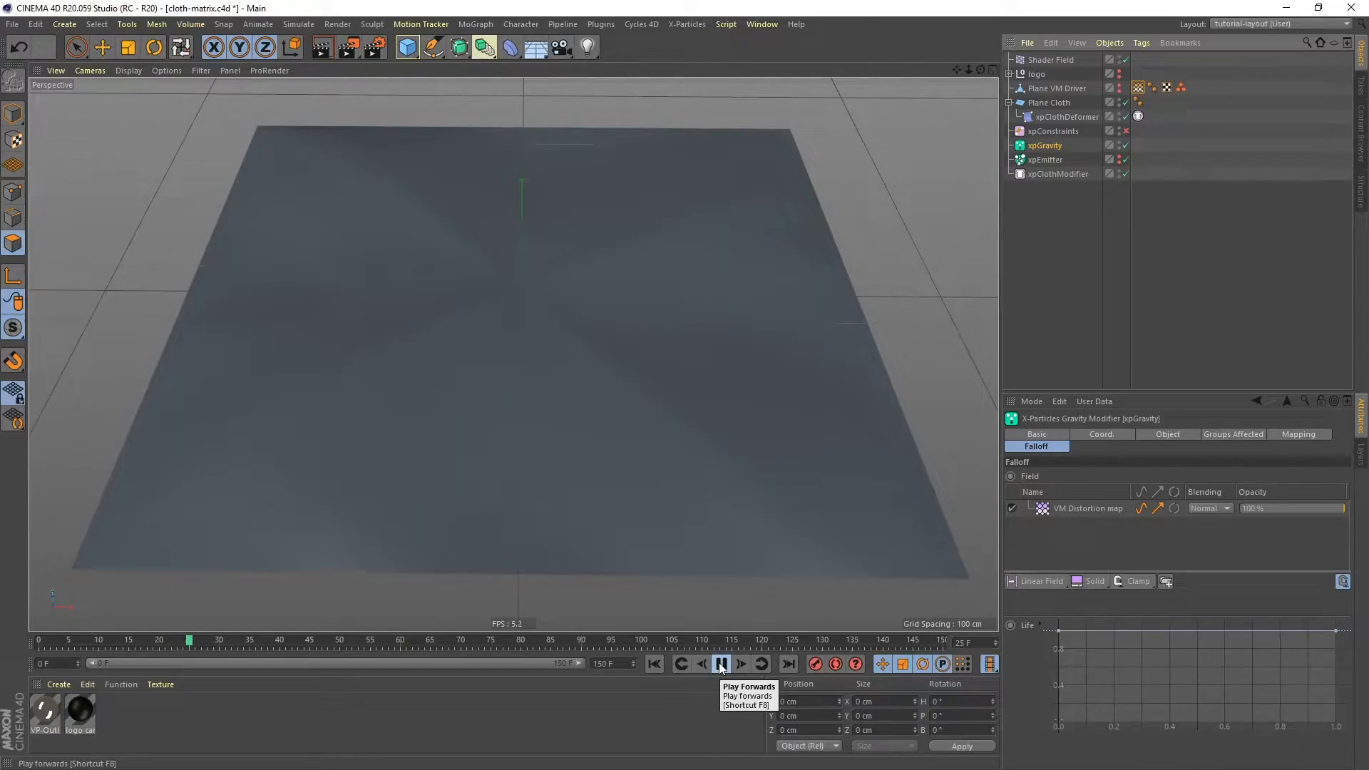
left_click(721, 664)
left_click(651, 663)
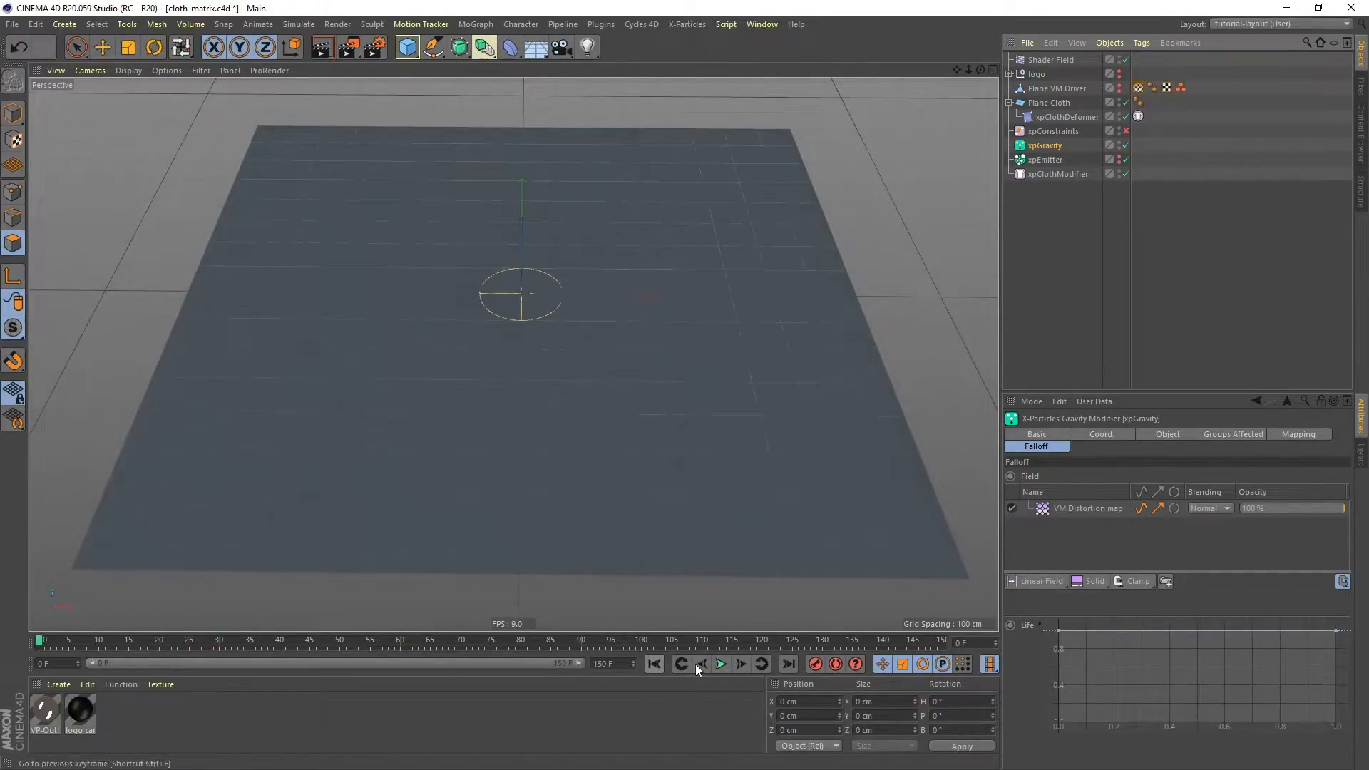
left_click(721, 664)
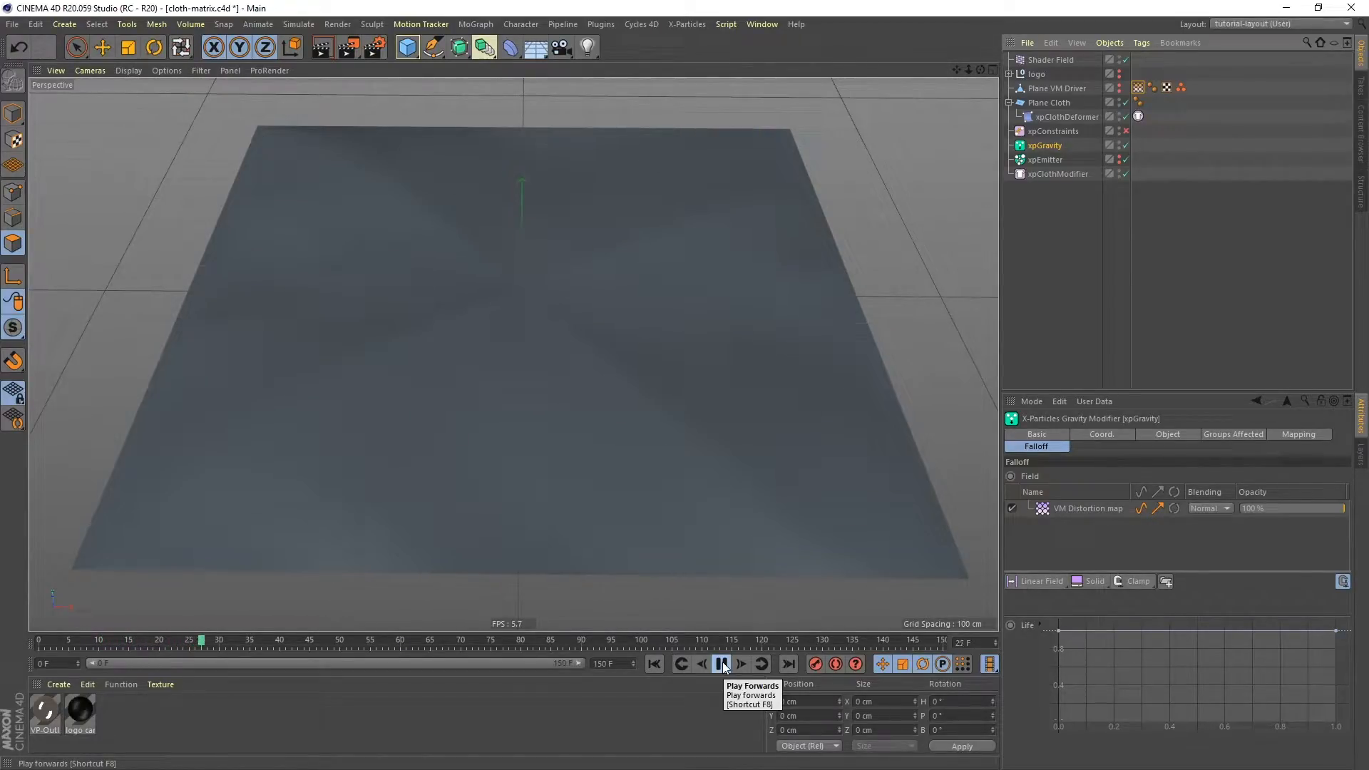
left_click(721, 664)
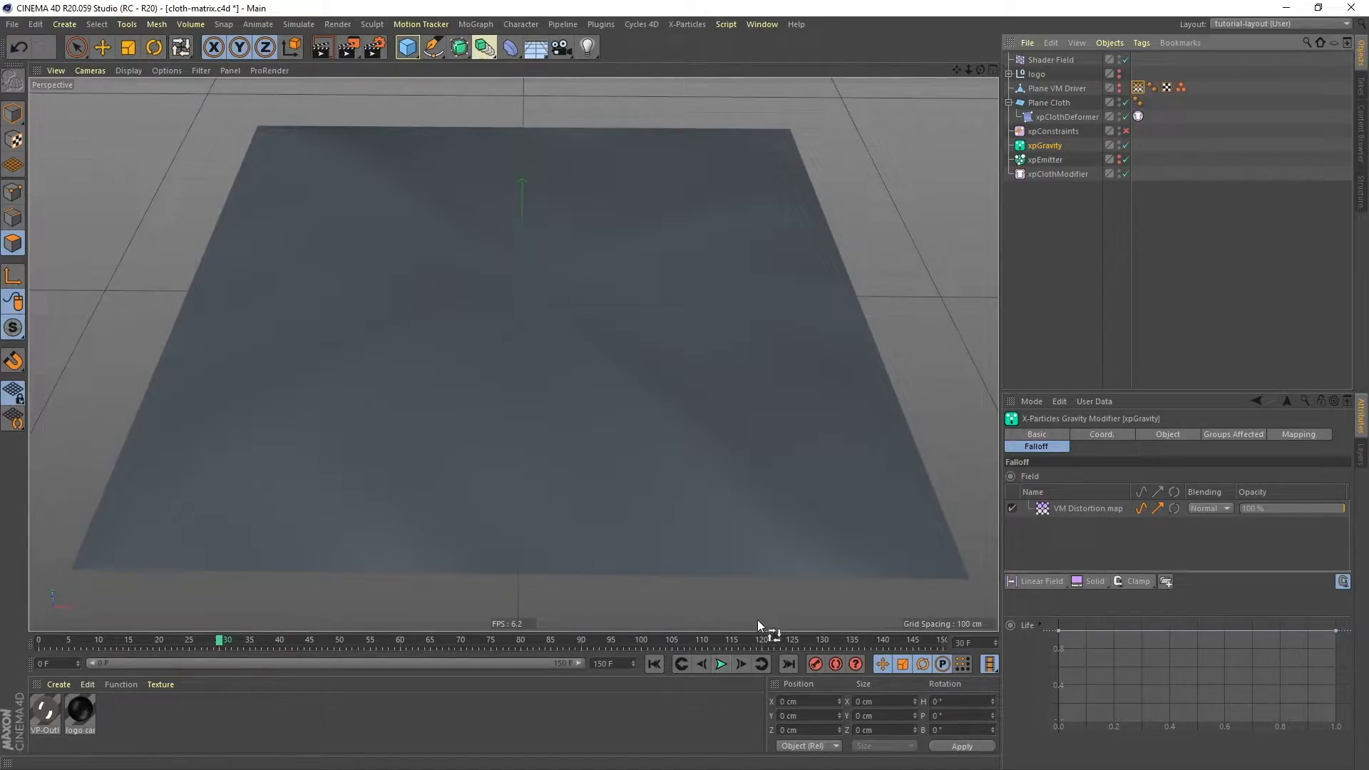
Hide Plane Cloth again and make Plane VM Driver visible in the viewport.
left_click(1120, 100, "alt")
left_click(1119, 100, "alt")
left_click(1120, 86, "alt")
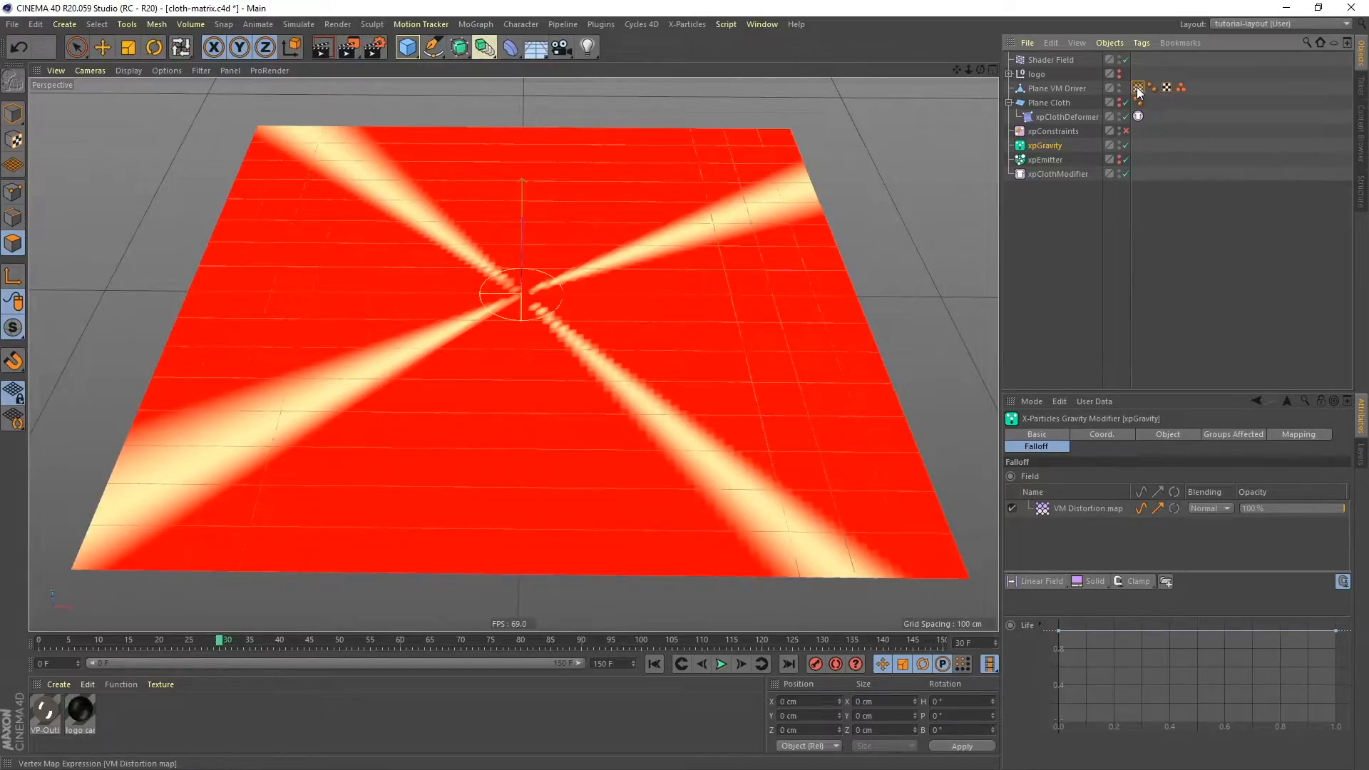
Wrap the Gradient of the VM Distortion map's Shader Field in a Layer shader and open it for editing.
left_click(1138, 88)
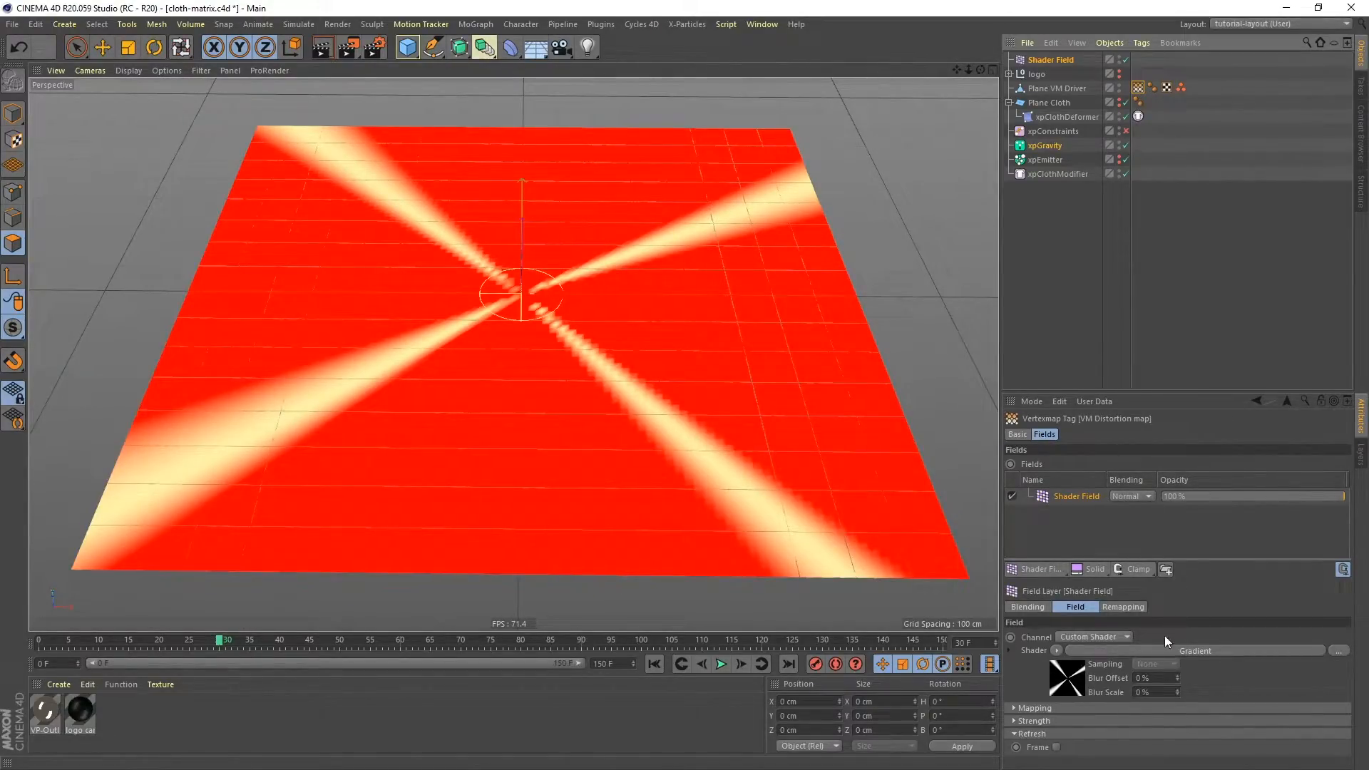
left_click(1055, 650)
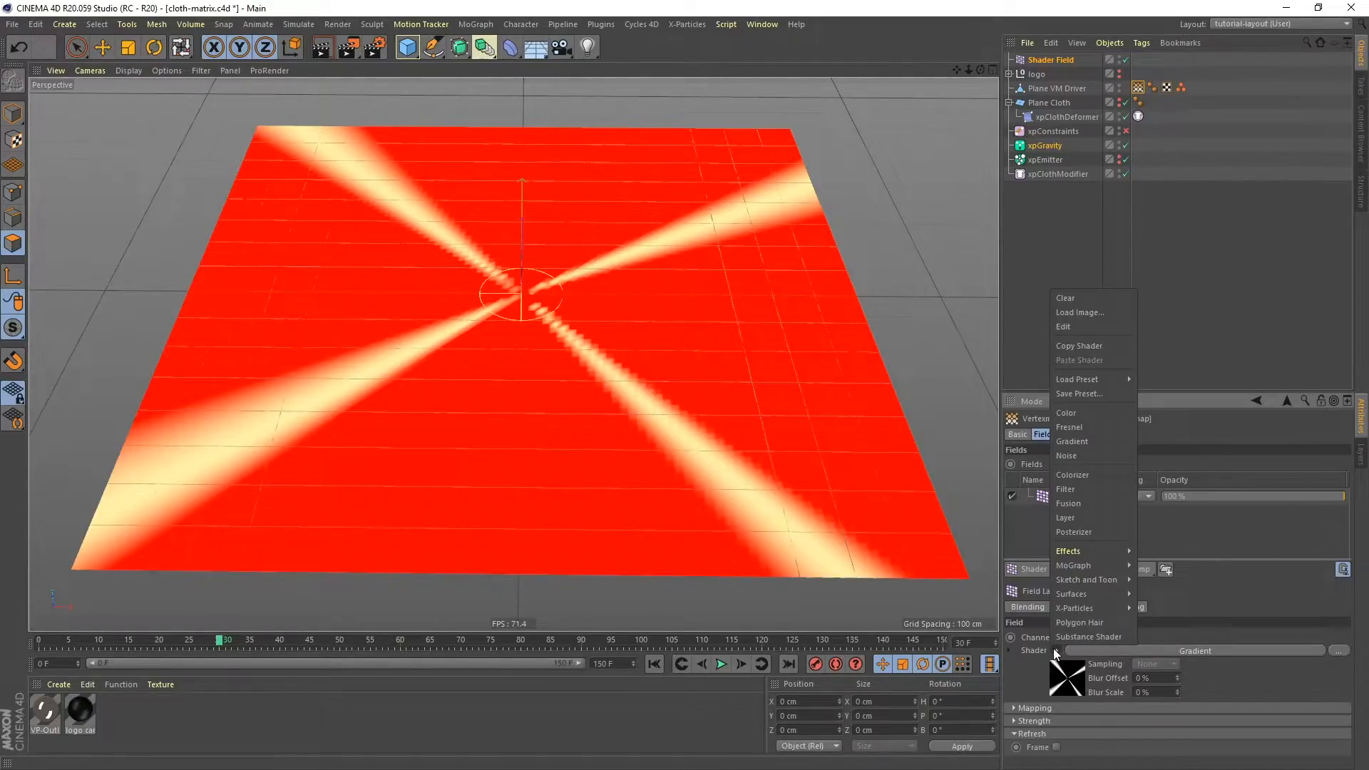
left_click(1091, 517)
left_click(1189, 651)
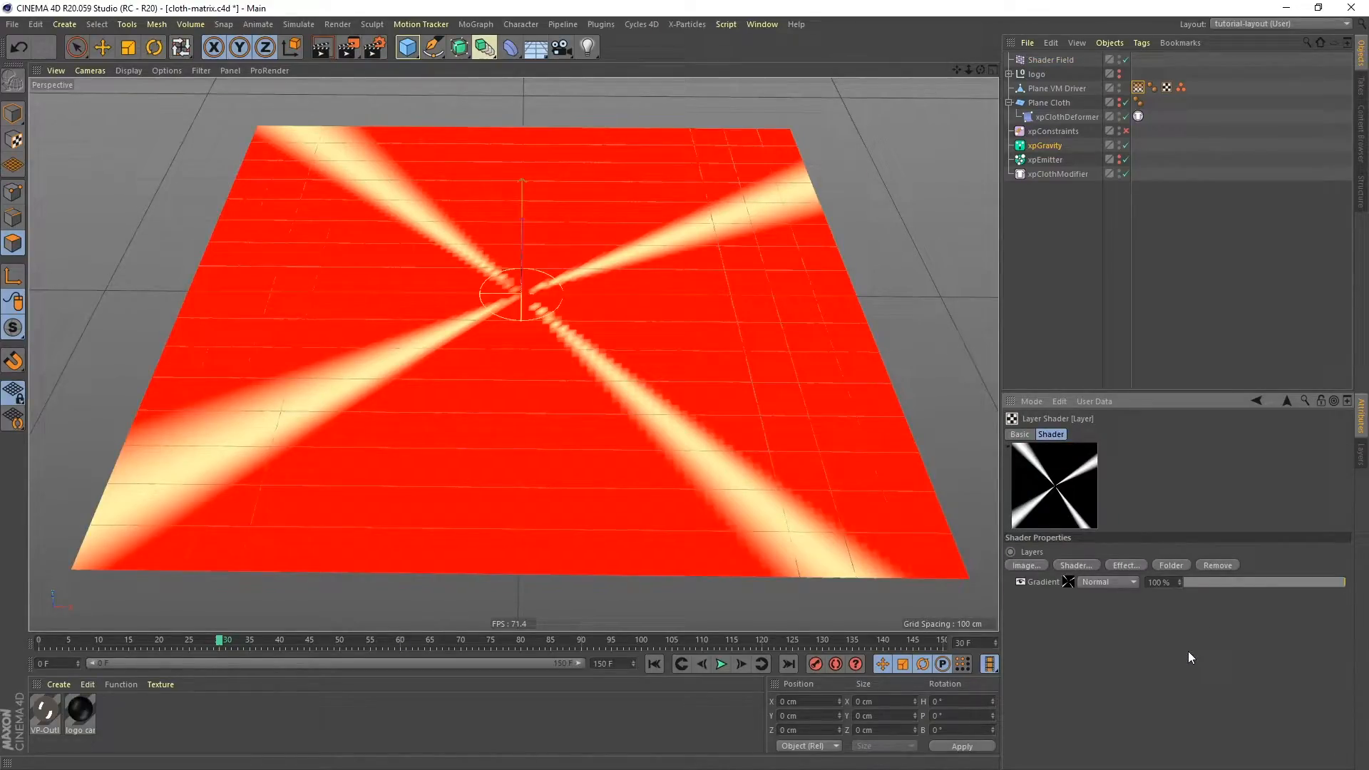
Add a second Gradient layer of type 2D - Circular, with its black knot moved up against the white knot at the end.
left_click(1076, 564)
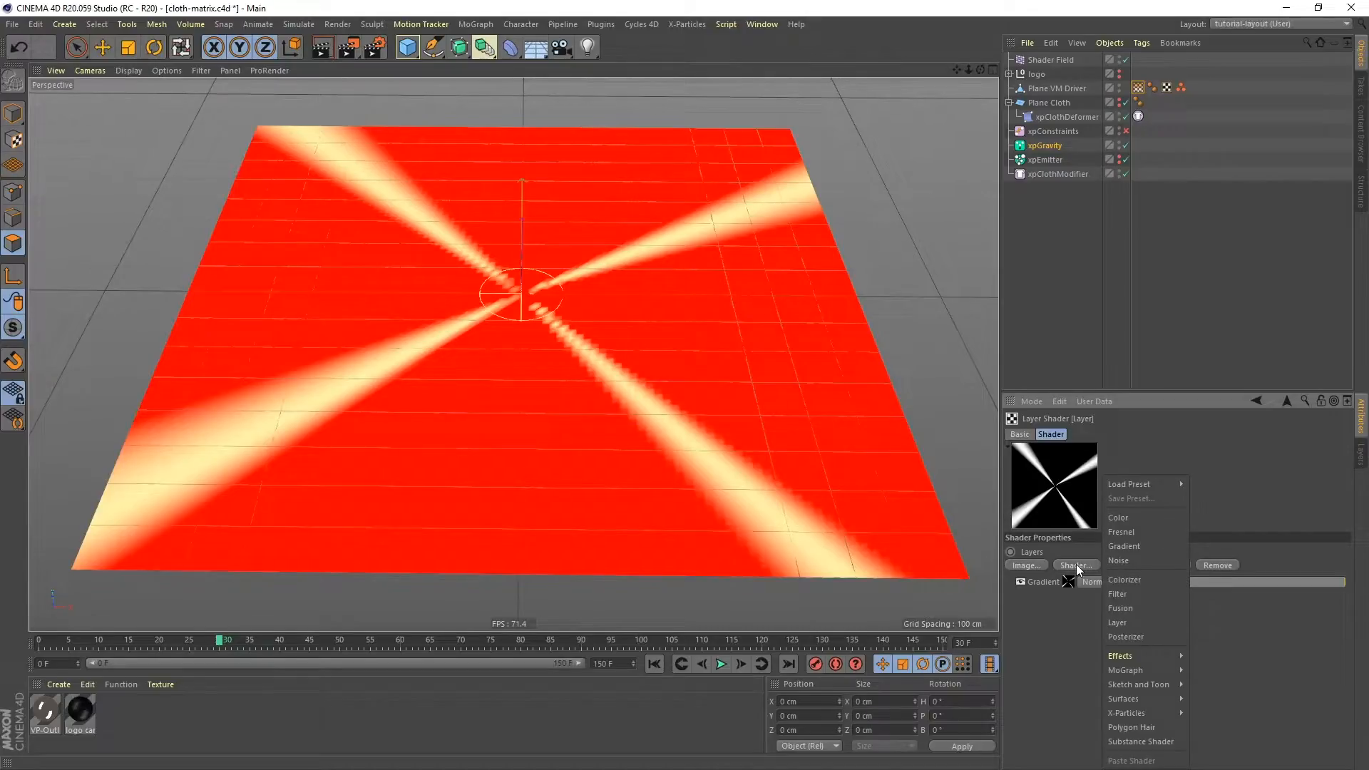
left_click(1151, 547)
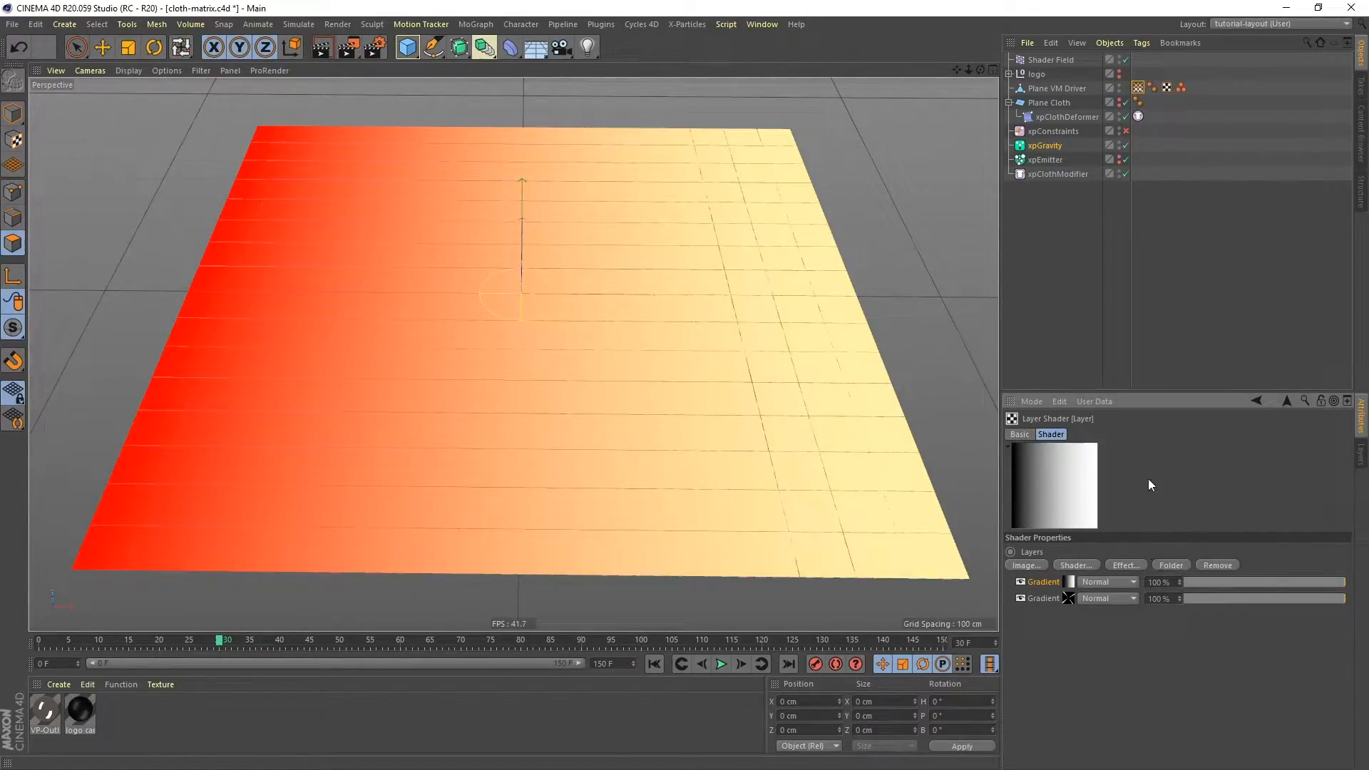
left_click(1068, 583)
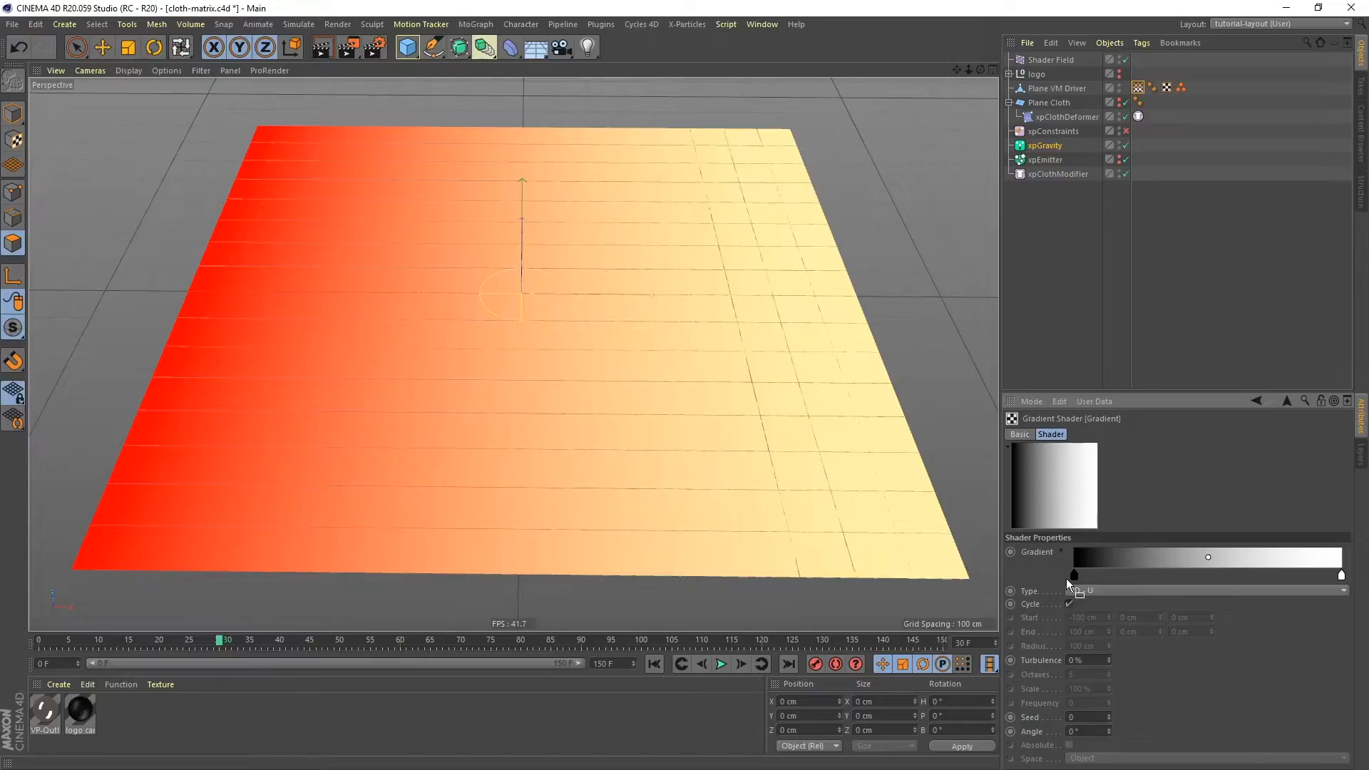
left_click(1102, 592)
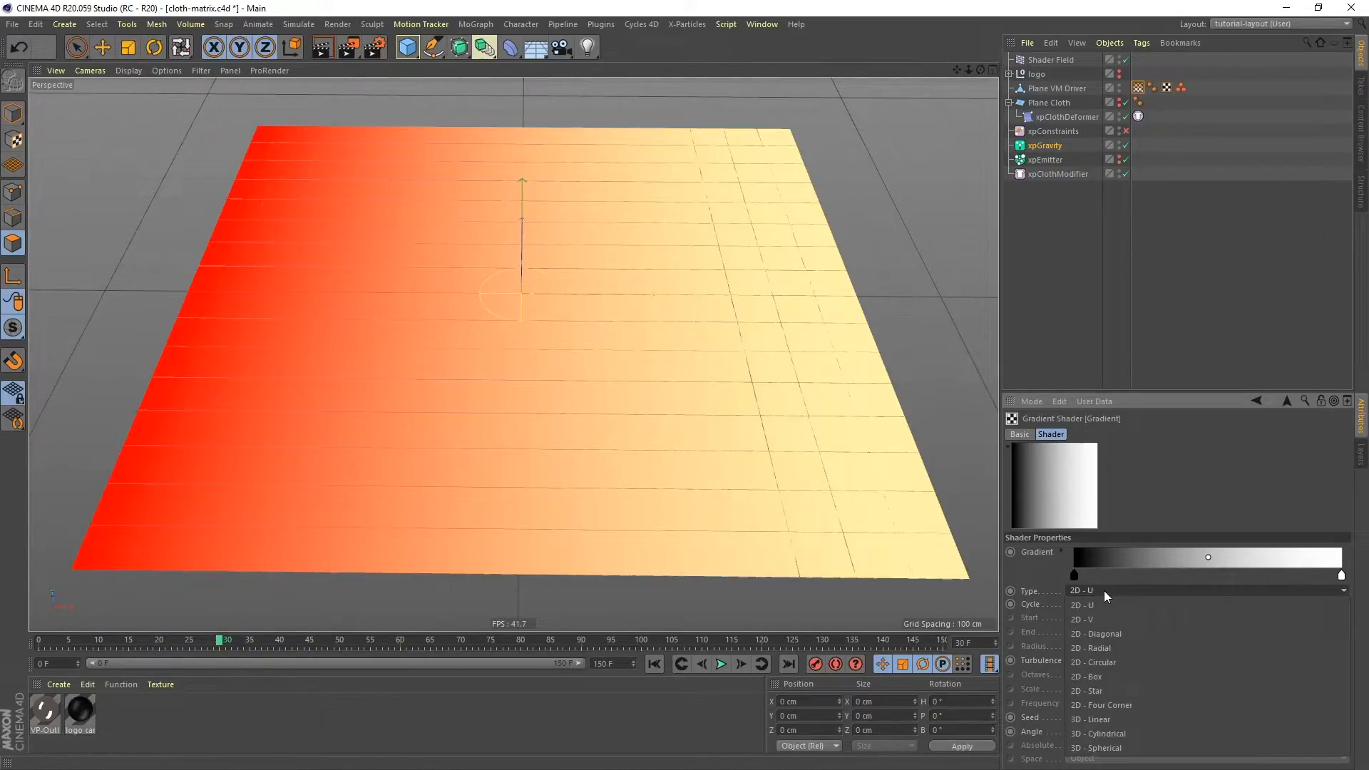
left_click(1103, 662)
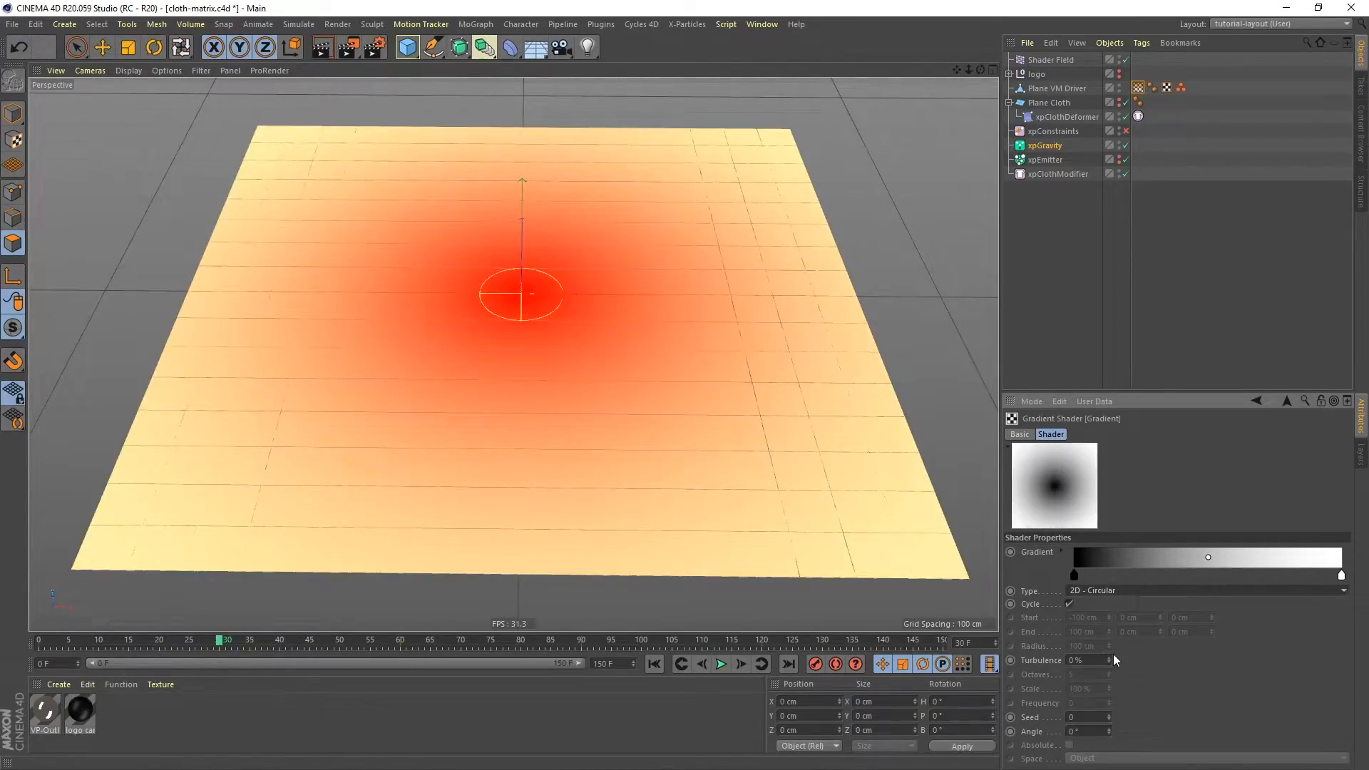
left_click_drag(1077, 575, 1337, 579)
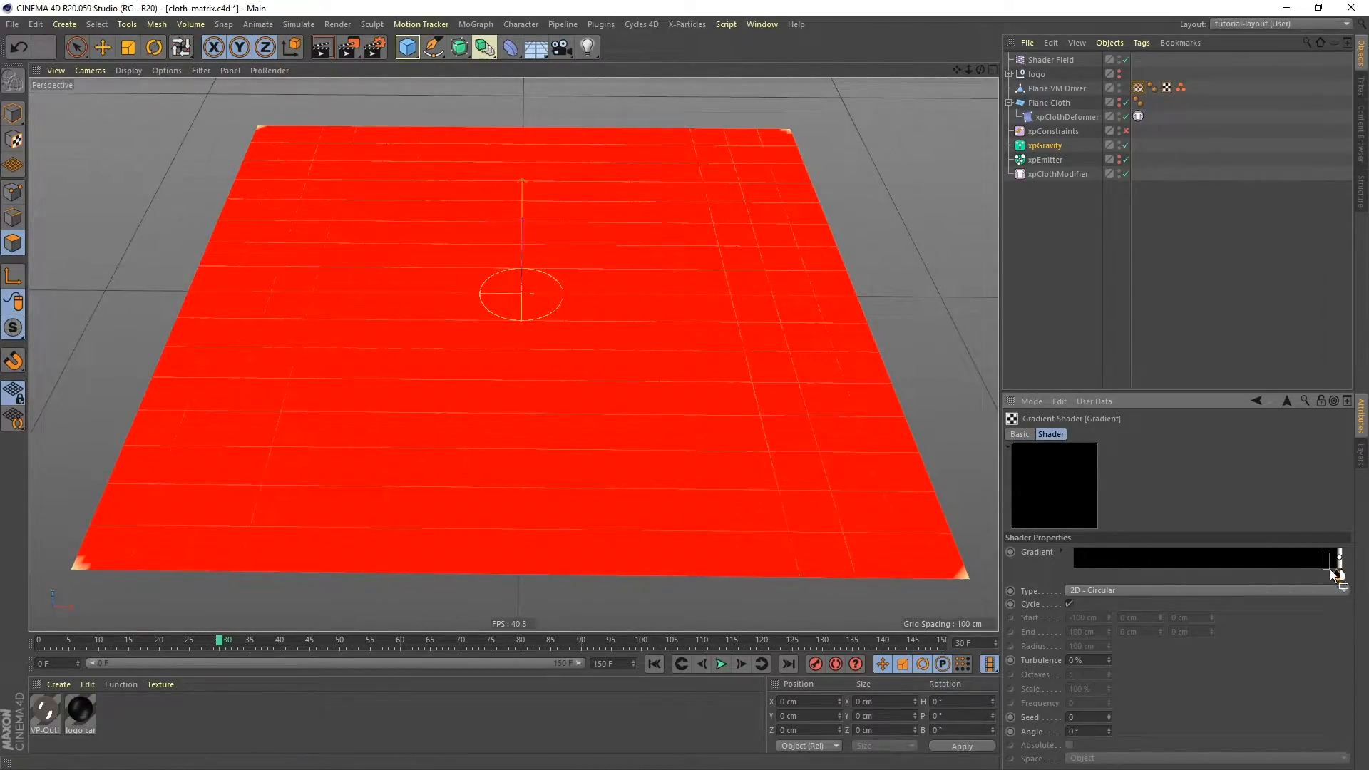
mouse_move(1332, 575)
left_mouse_down()
mouse_move(1083, 575)
mouse_move(1346, 594)
left_mouse_up()
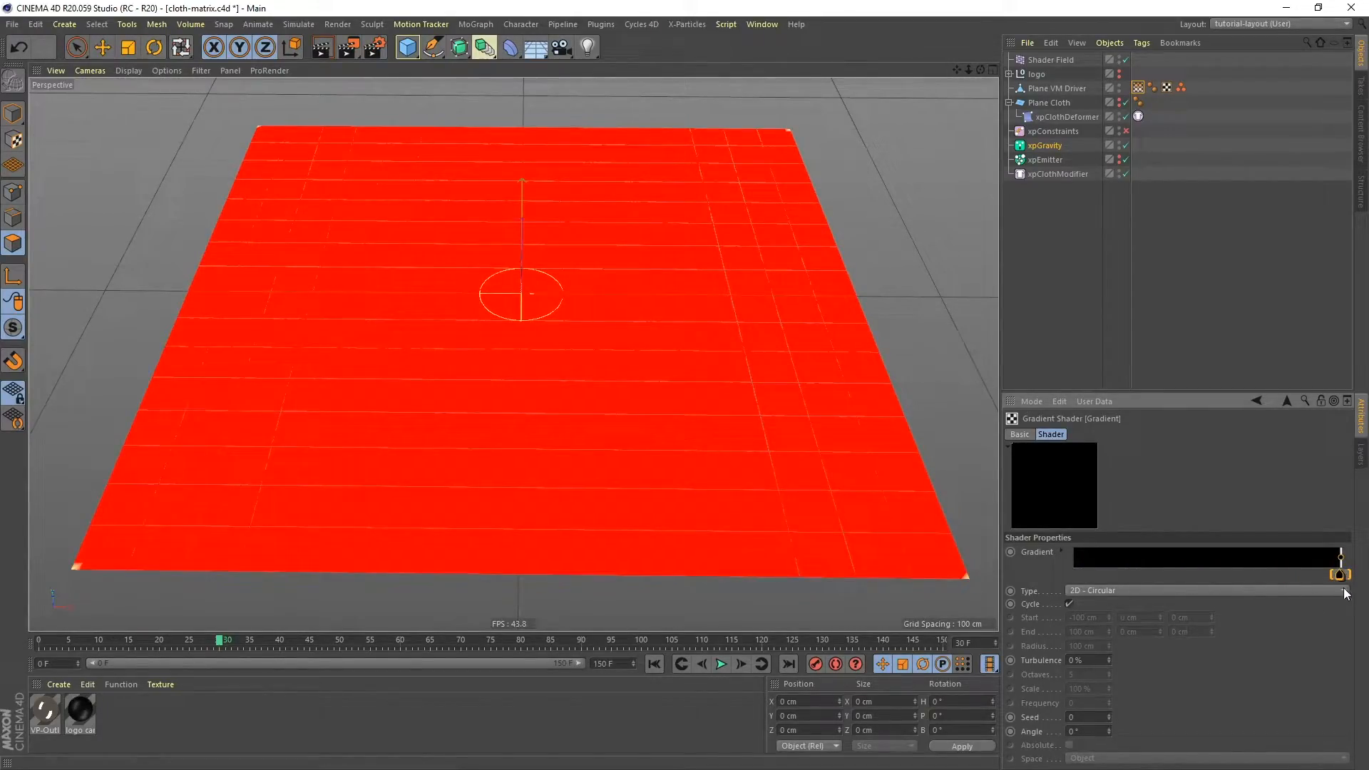
Keyframe the circular Gradient at frame 0 and again at frame 100 with its black knot moved close to the start of the ramp.
left_click(654, 665)
left_click(623, 663)
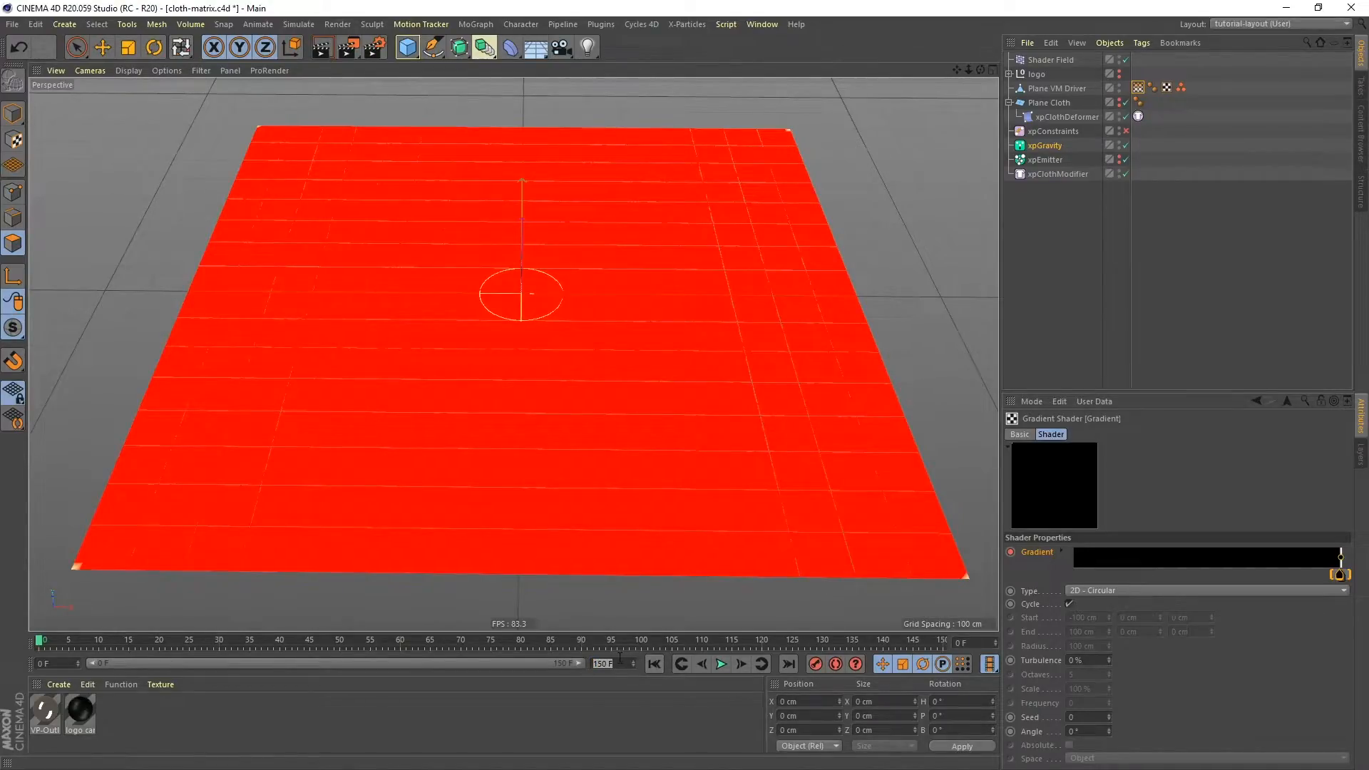
type("1")
left_click(640, 642)
left_click_drag(1340, 575, 1087, 574)
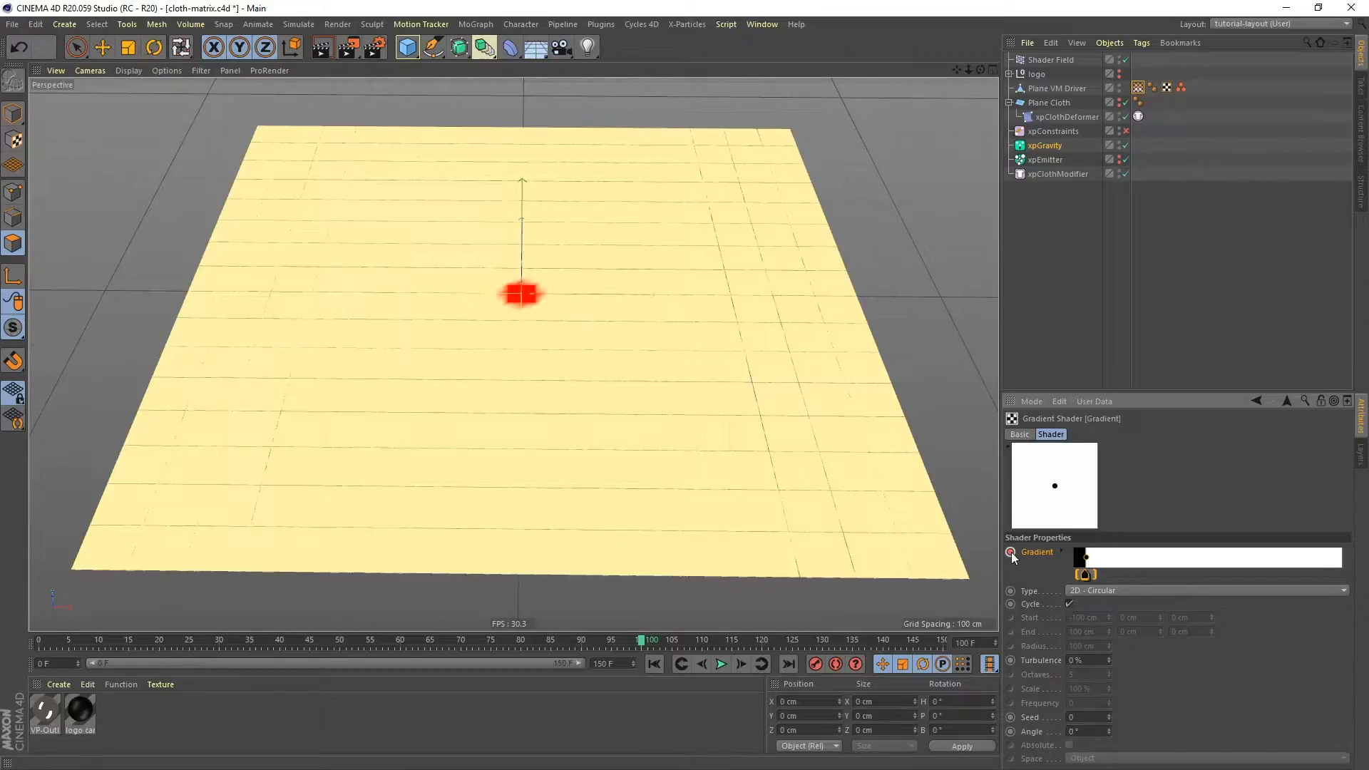
Disable xpEmitter and play from the first frame to check the animated circular gradient on Plane VM Driver, returning to the start.
left_click(651, 663)
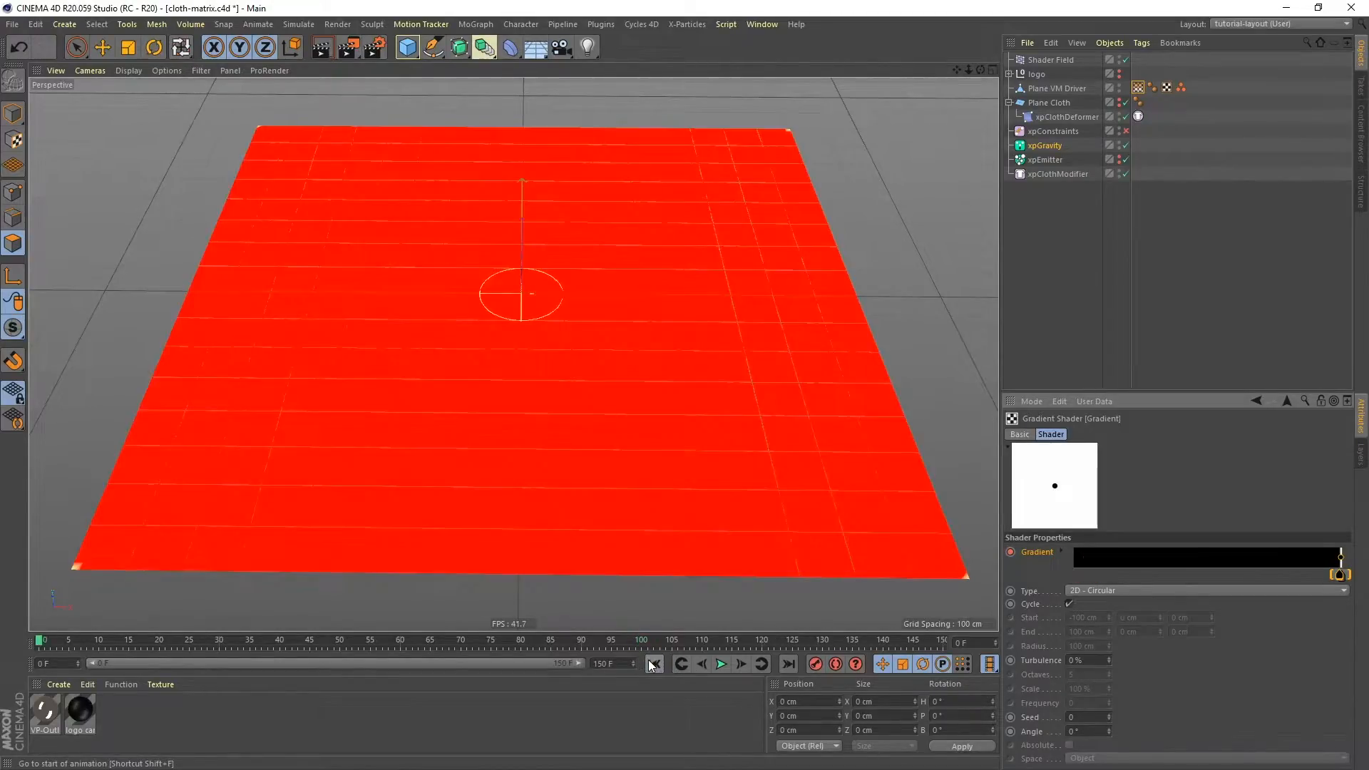
left_click(720, 665)
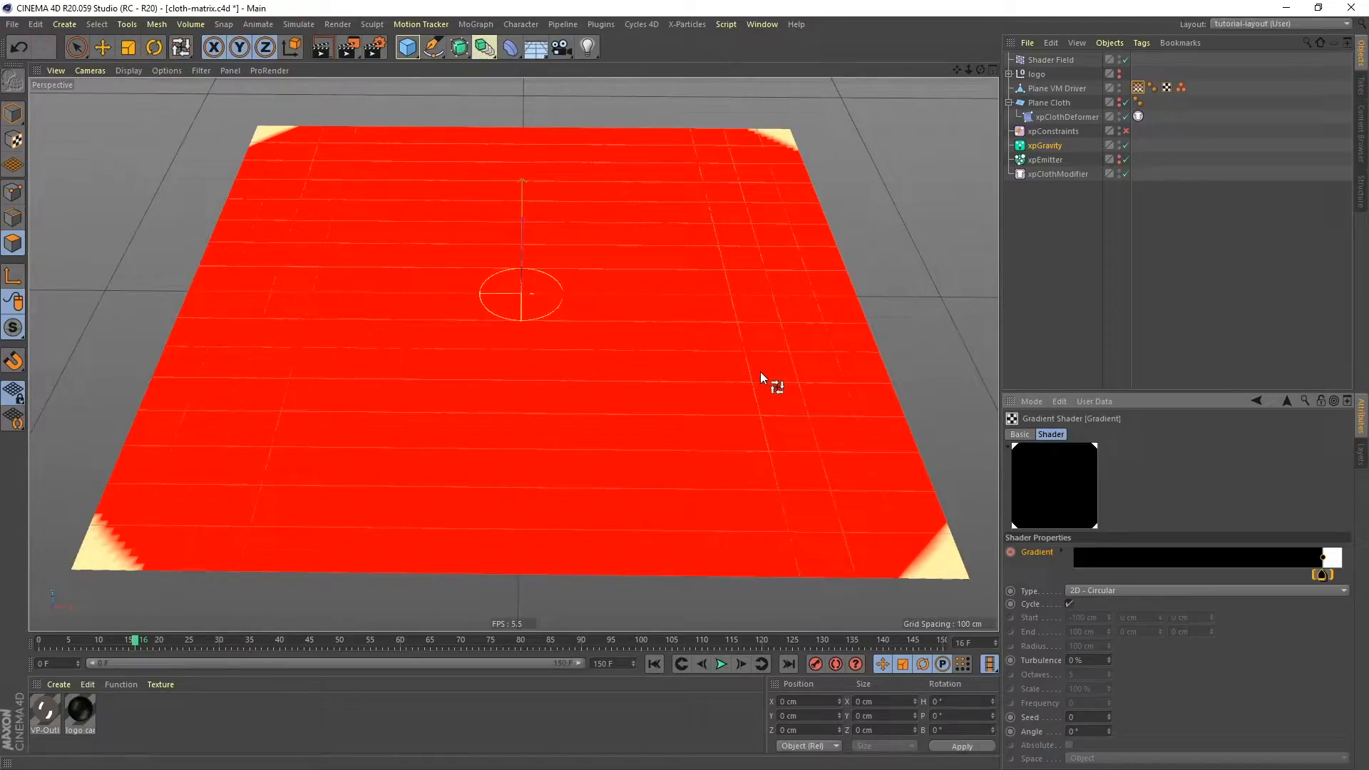
left_click(1127, 160)
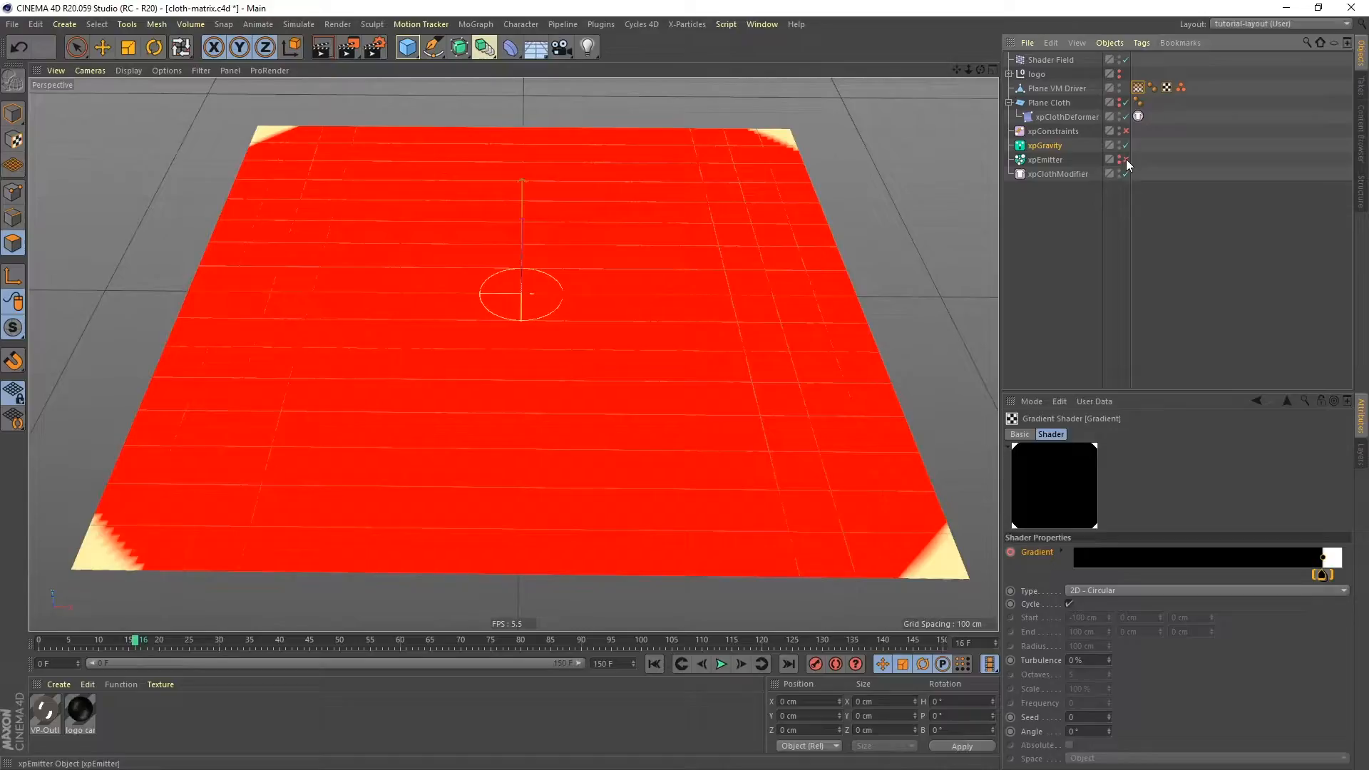
left_click(722, 666)
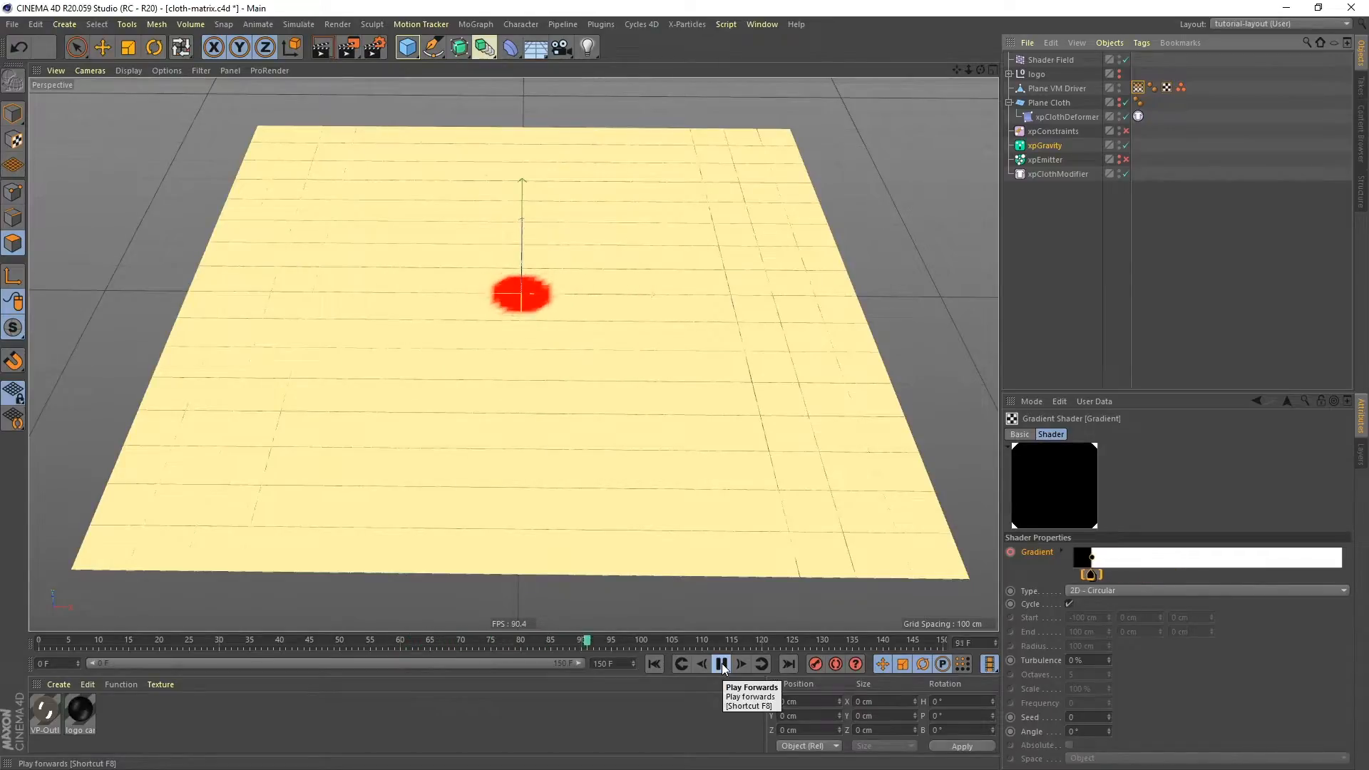
left_click(722, 665)
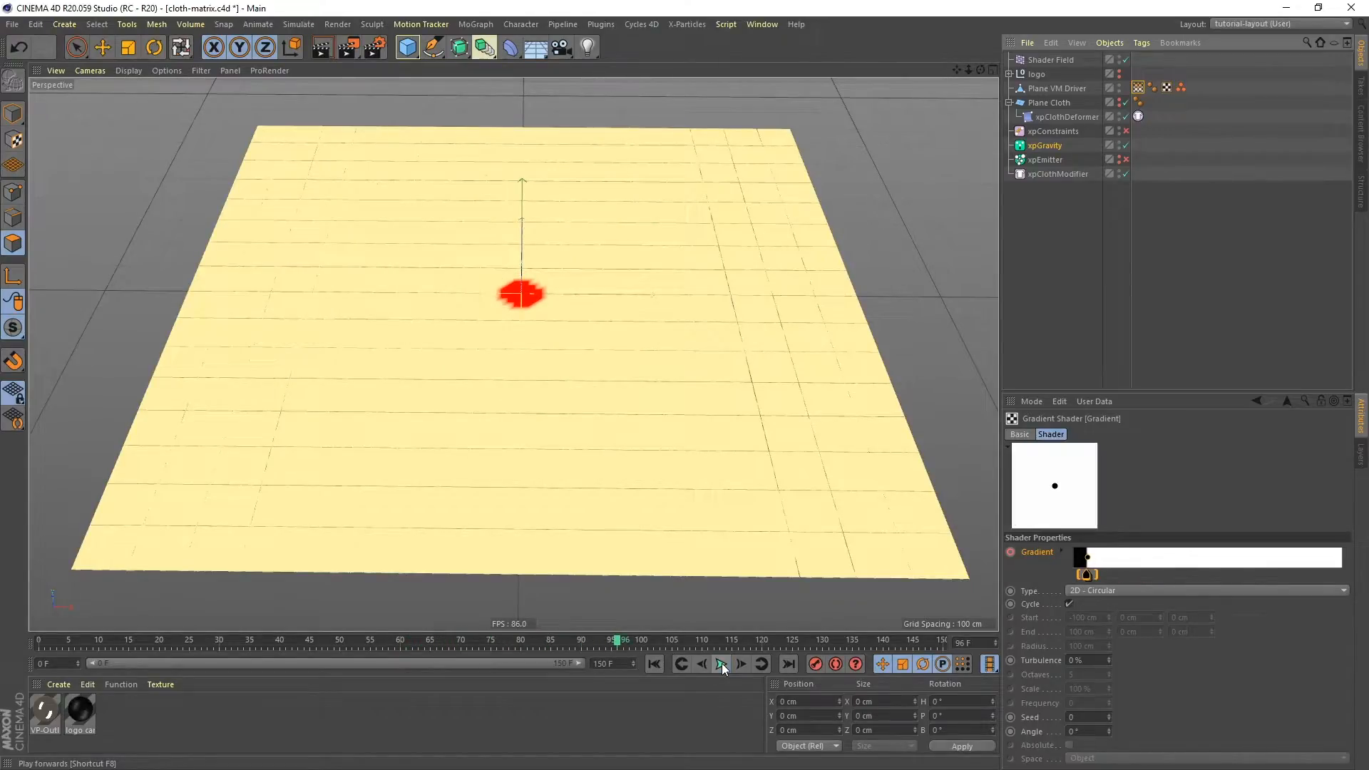
left_click(660, 665)
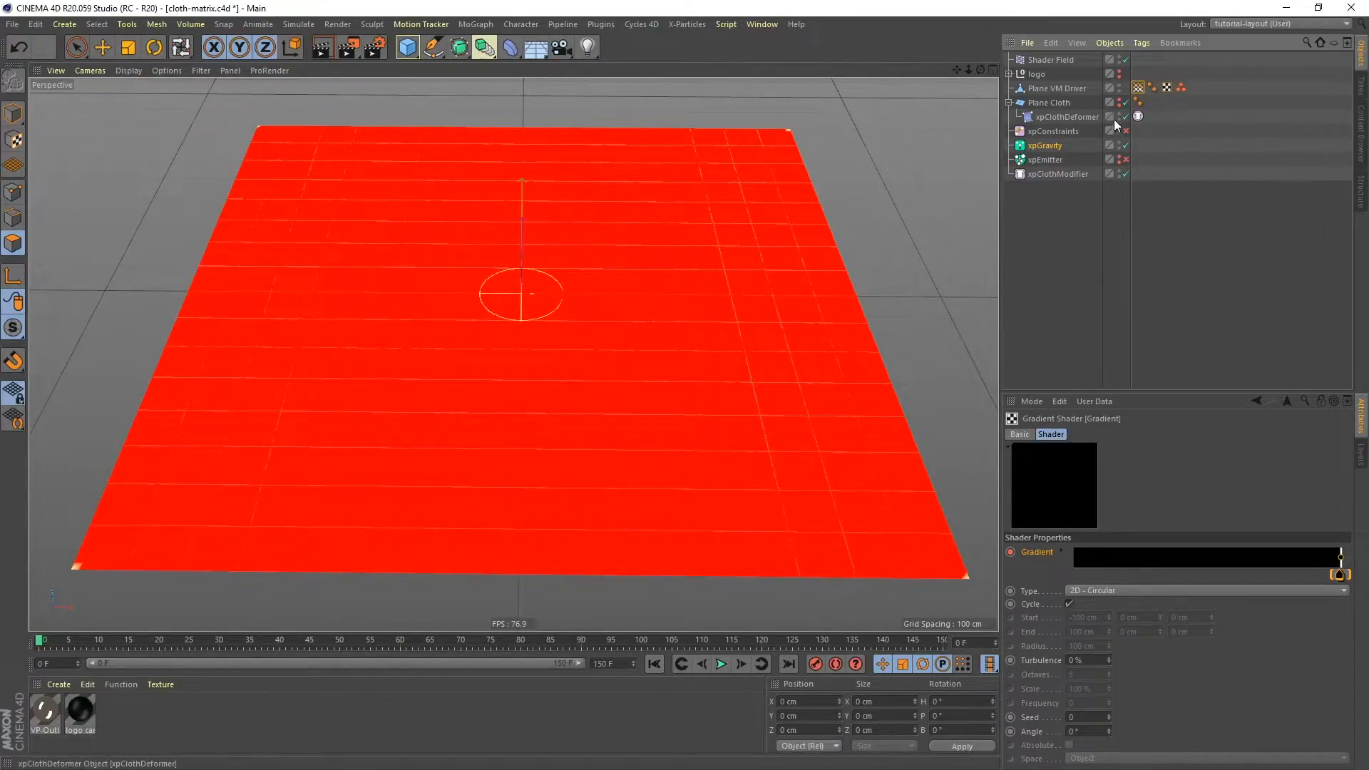
Hide Plane VM Driver, show Plane Cloth, re-enable xpEmitter and play the cloth simulation from the first frame before rewinding it.
left_click(1120, 85)
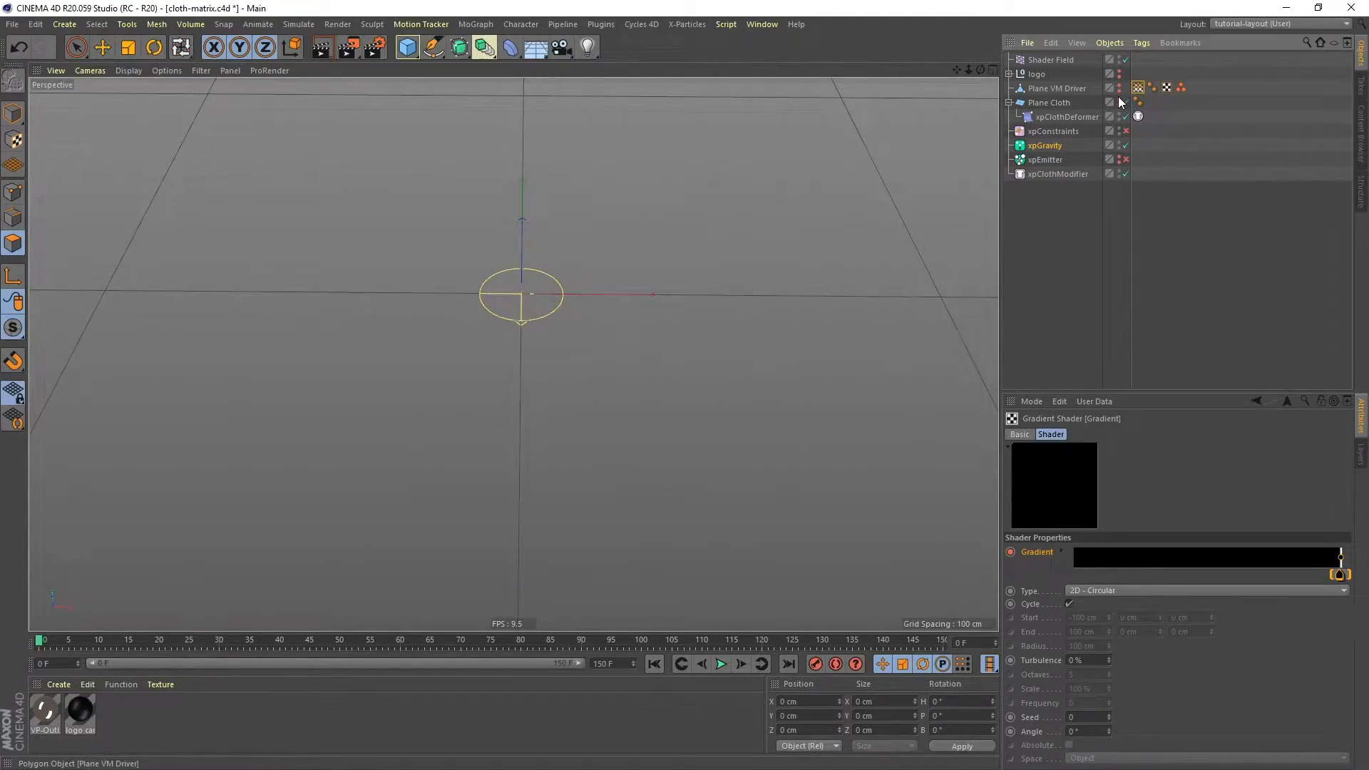
left_click(1119, 101)
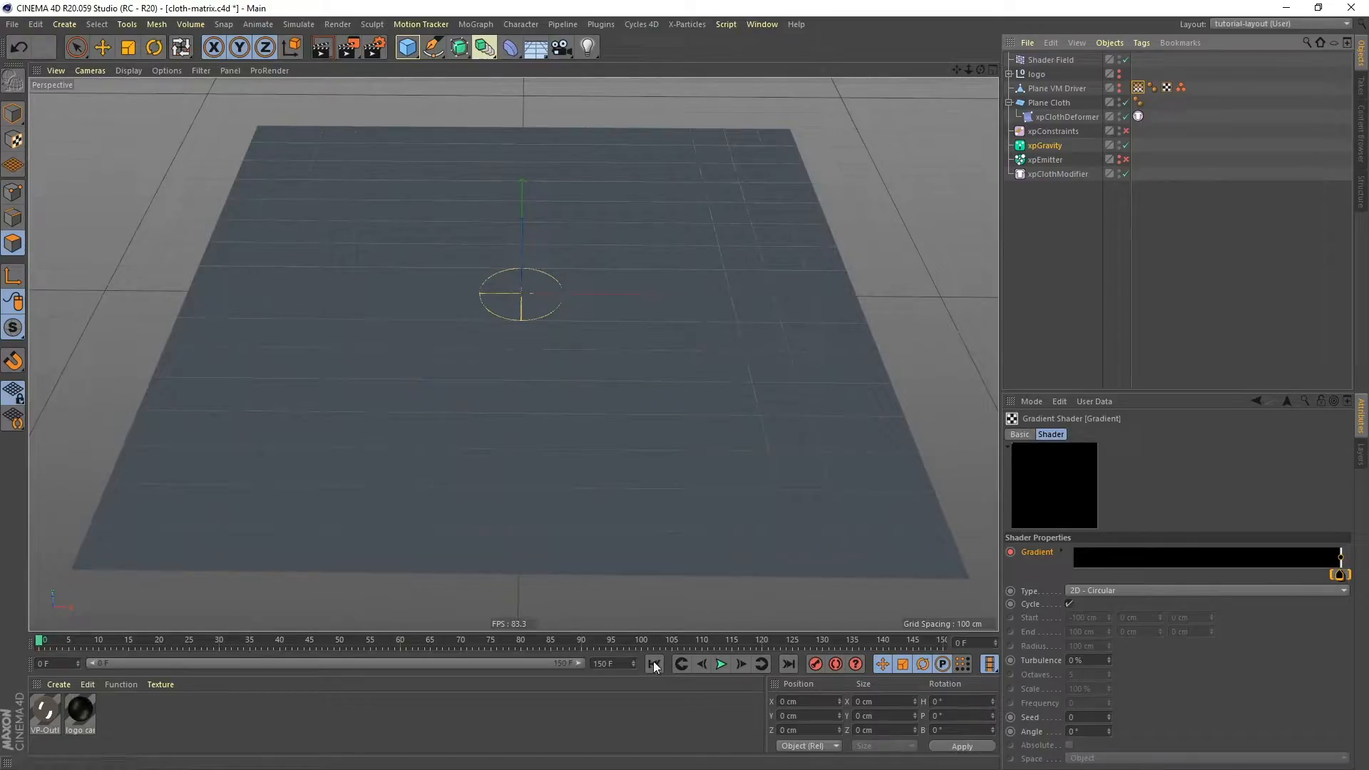
left_click(720, 663)
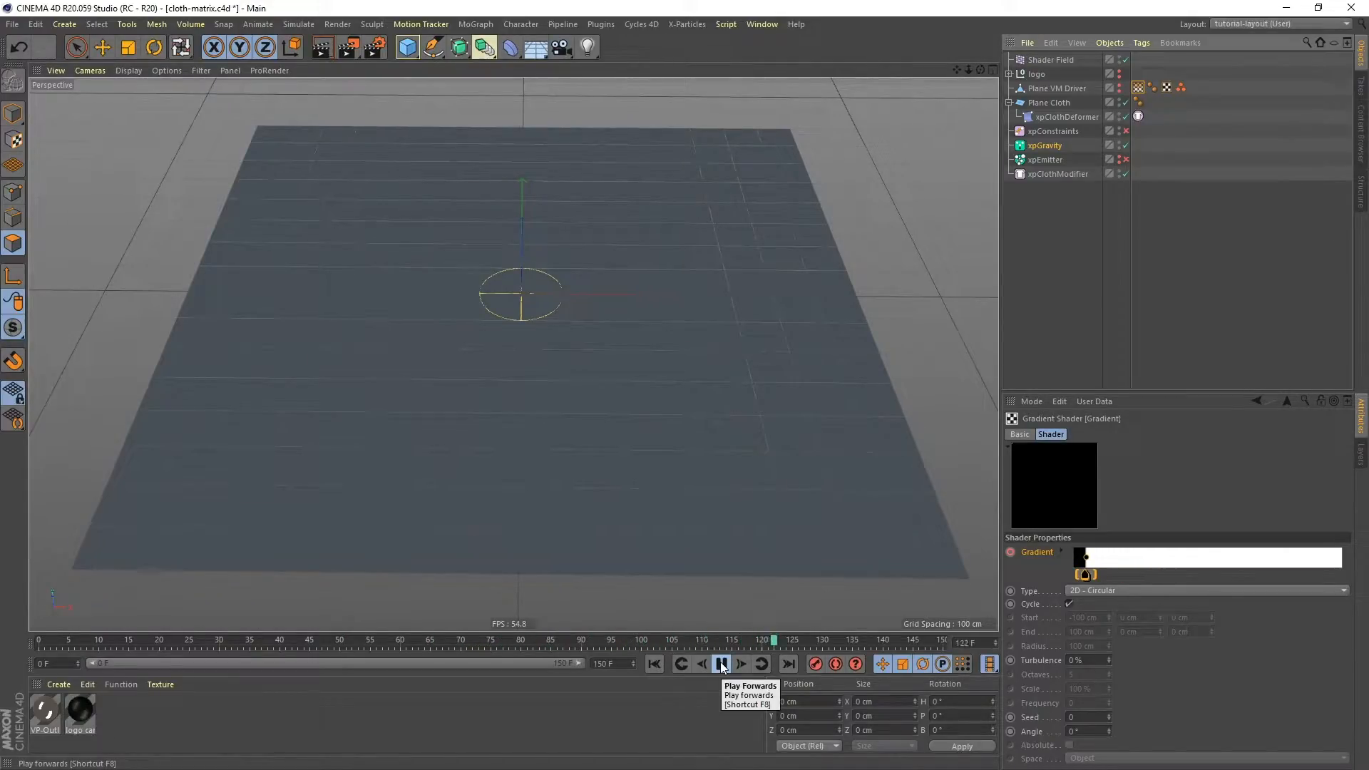
left_click(721, 663)
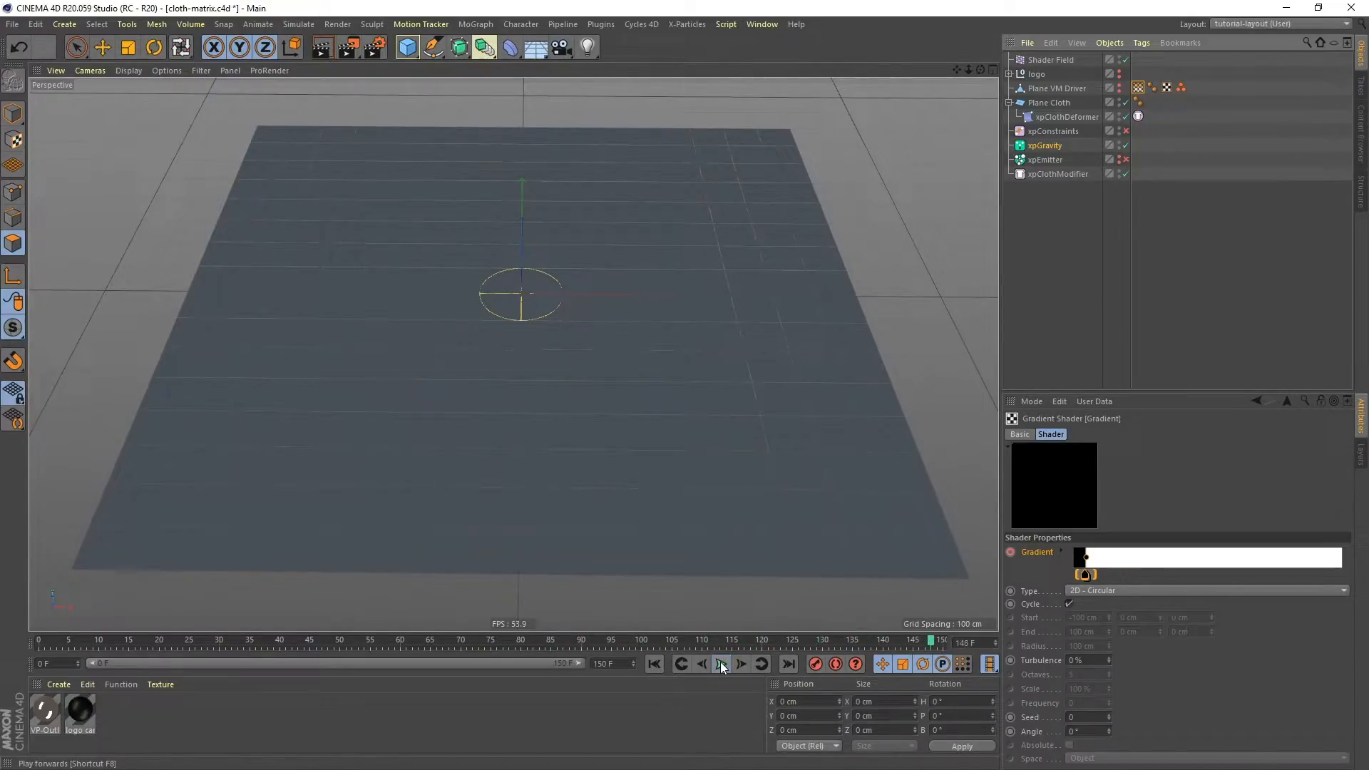
left_click(655, 663)
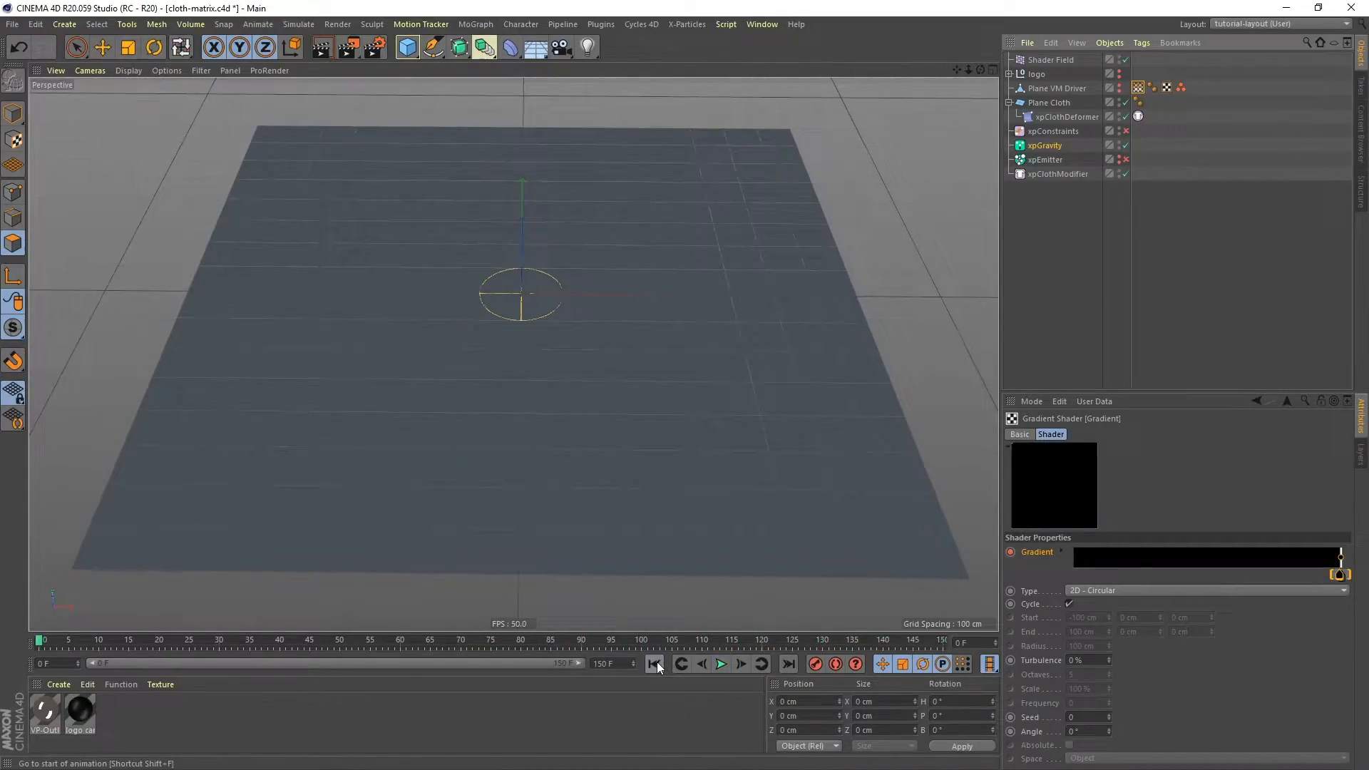
left_click(1127, 159)
left_click(720, 663)
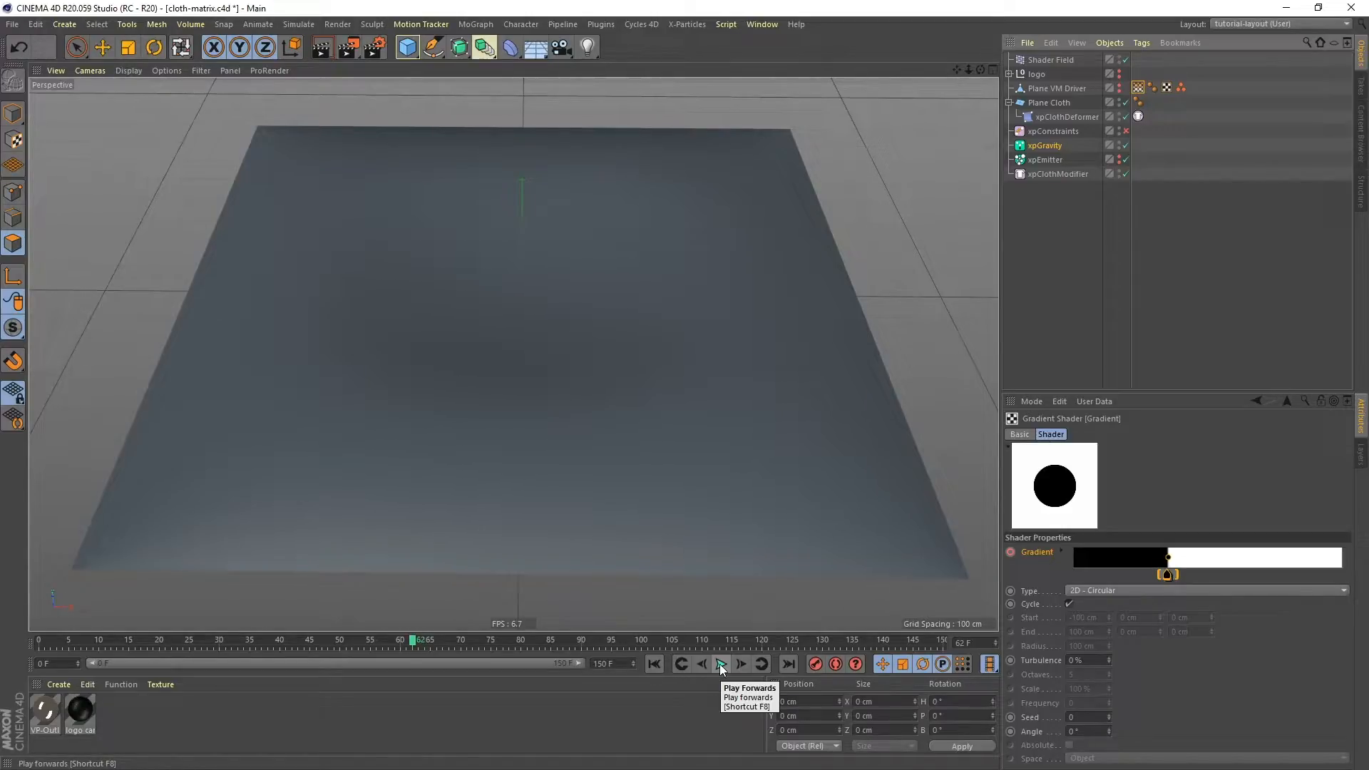
left_click(653, 663)
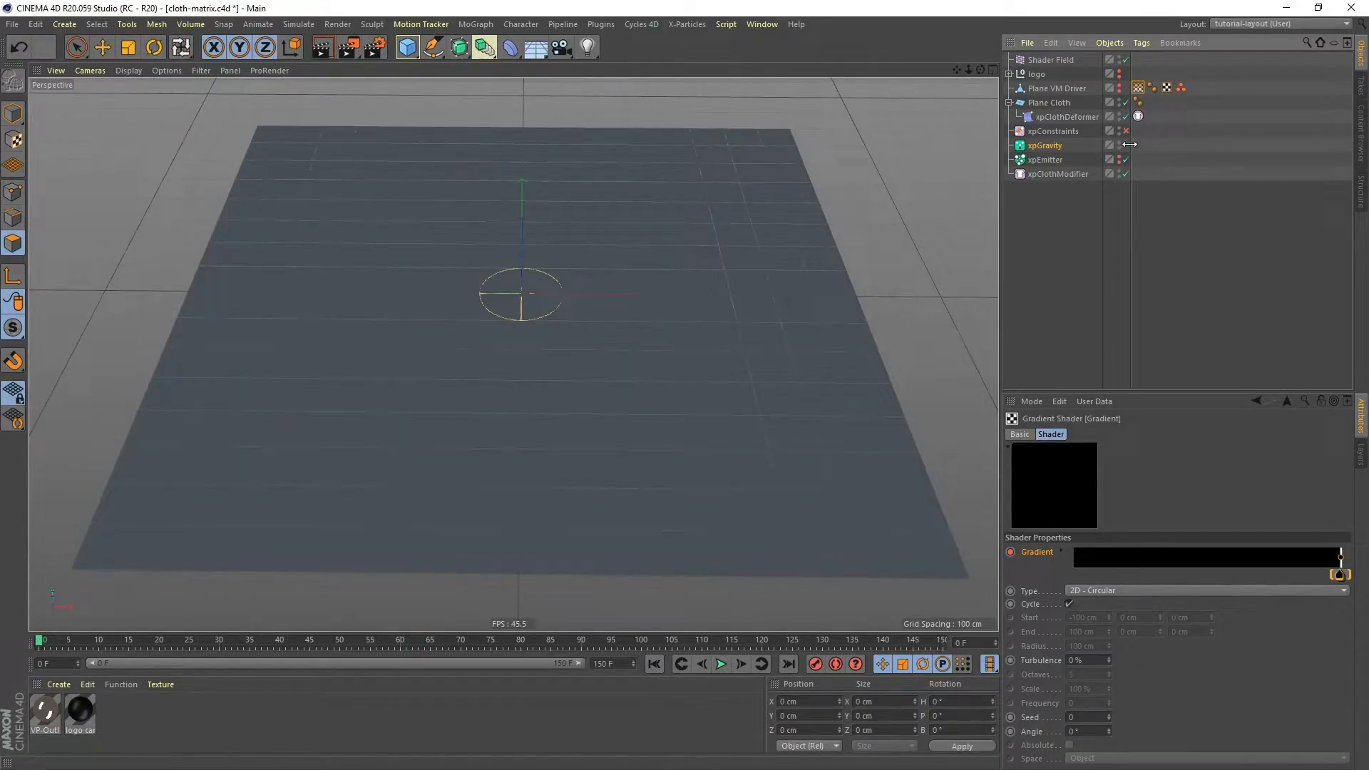
Switch the viewport back from Plane Cloth to Plane VM Driver with xpEmitter disabled, and play the vertex map to about frame 60.
left_click(1120, 101)
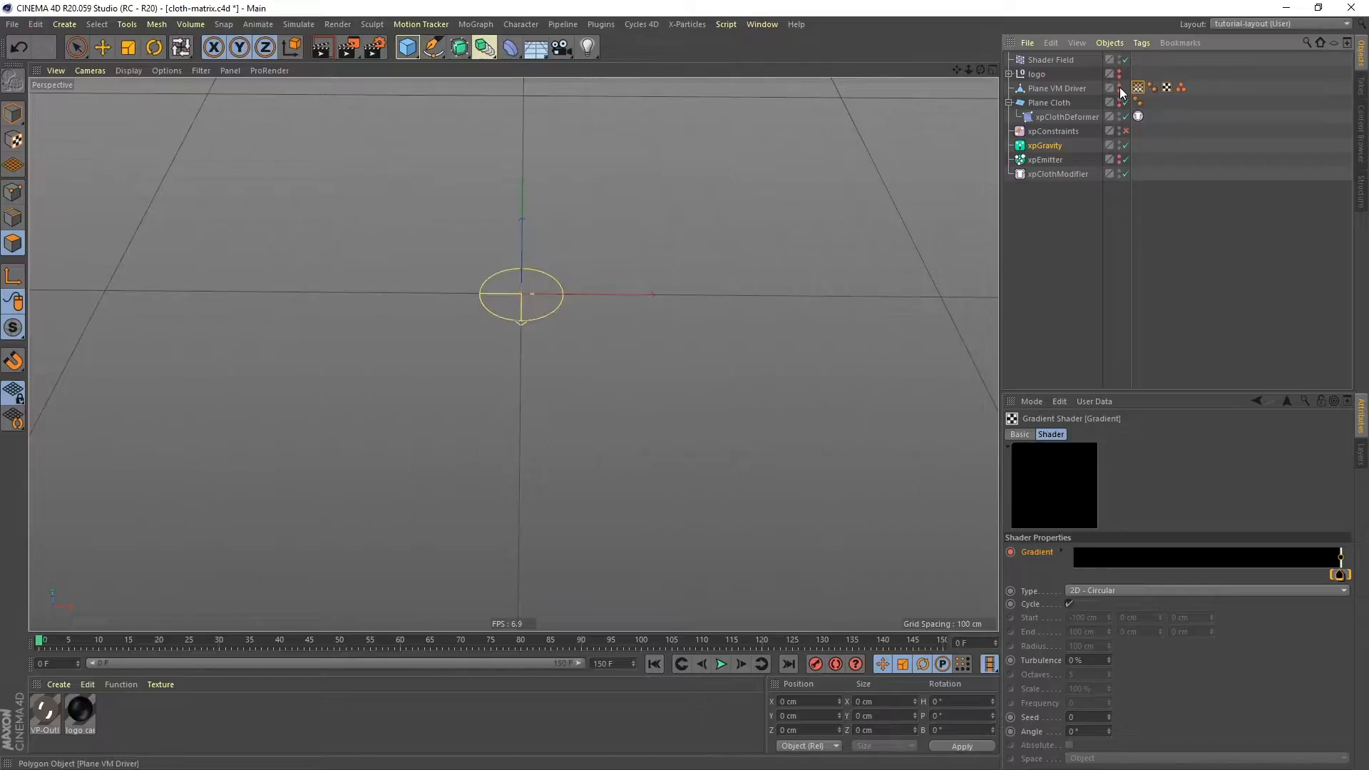
left_click(1119, 89)
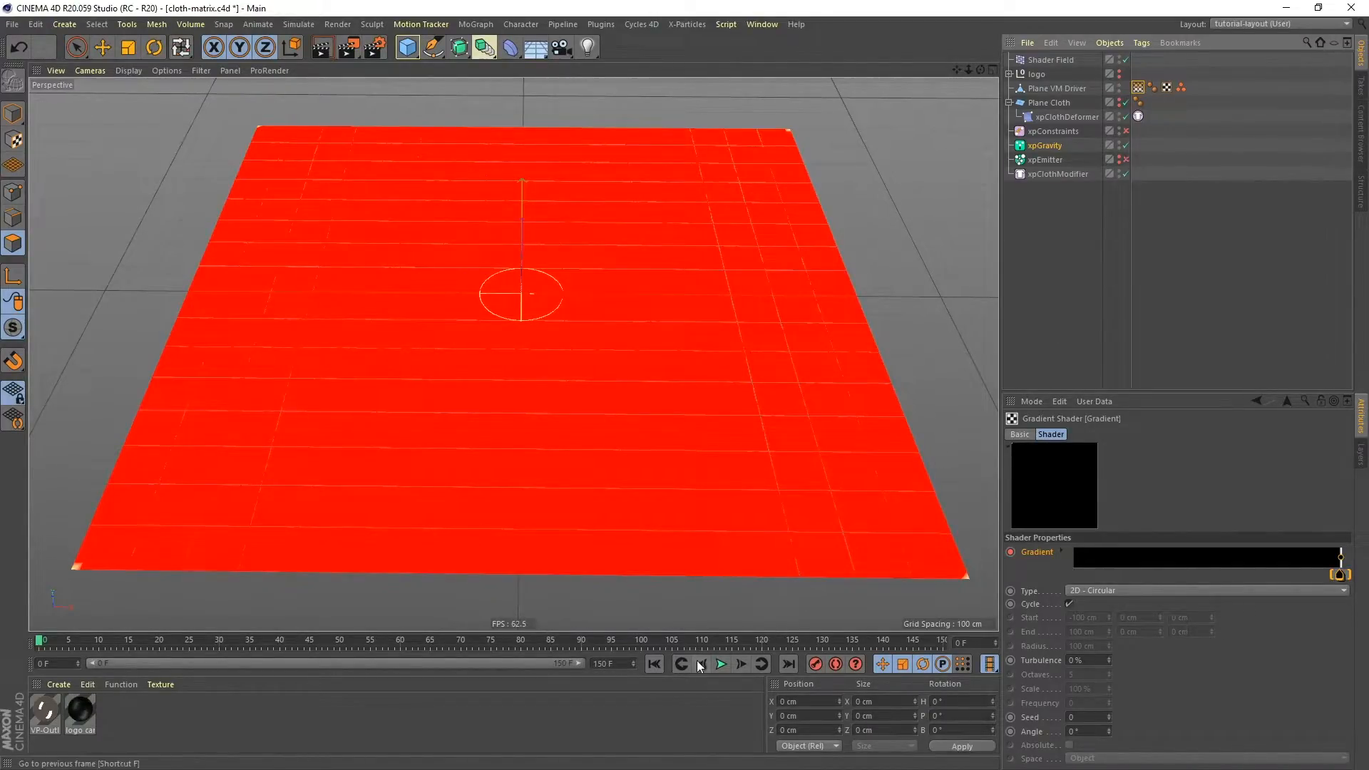
left_click(721, 665)
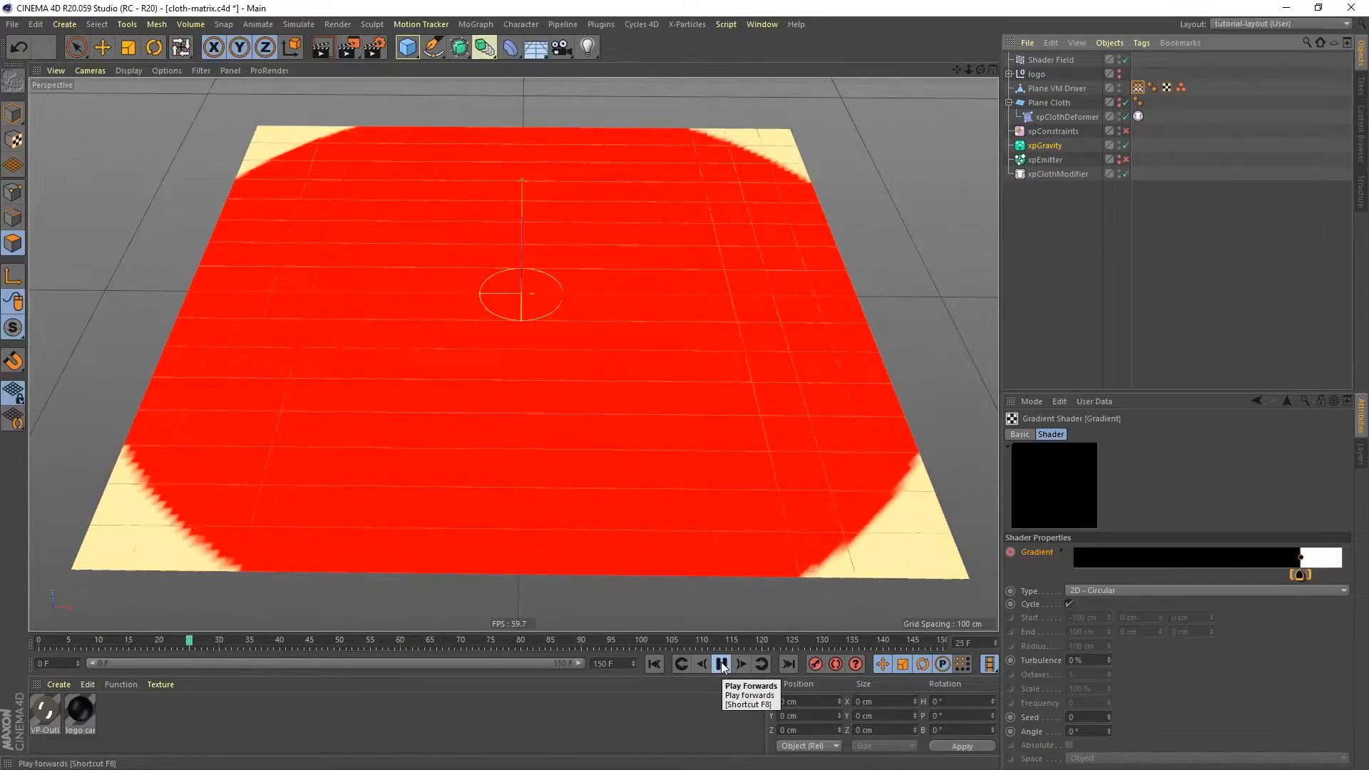
left_click(721, 664)
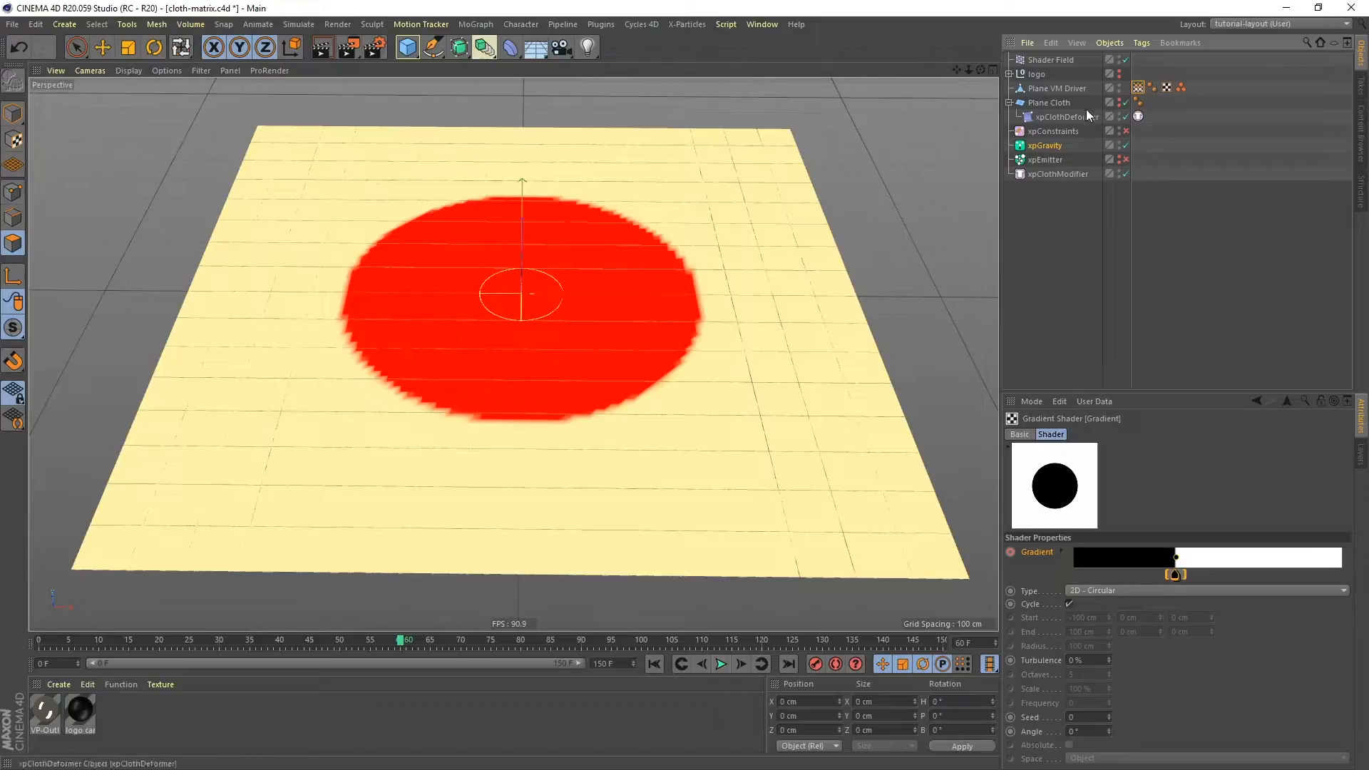
In the Shader Field's Layer shader, move the circular Gradient below the radial one and set its blending mode to Layer Mask.
left_click(1054, 58)
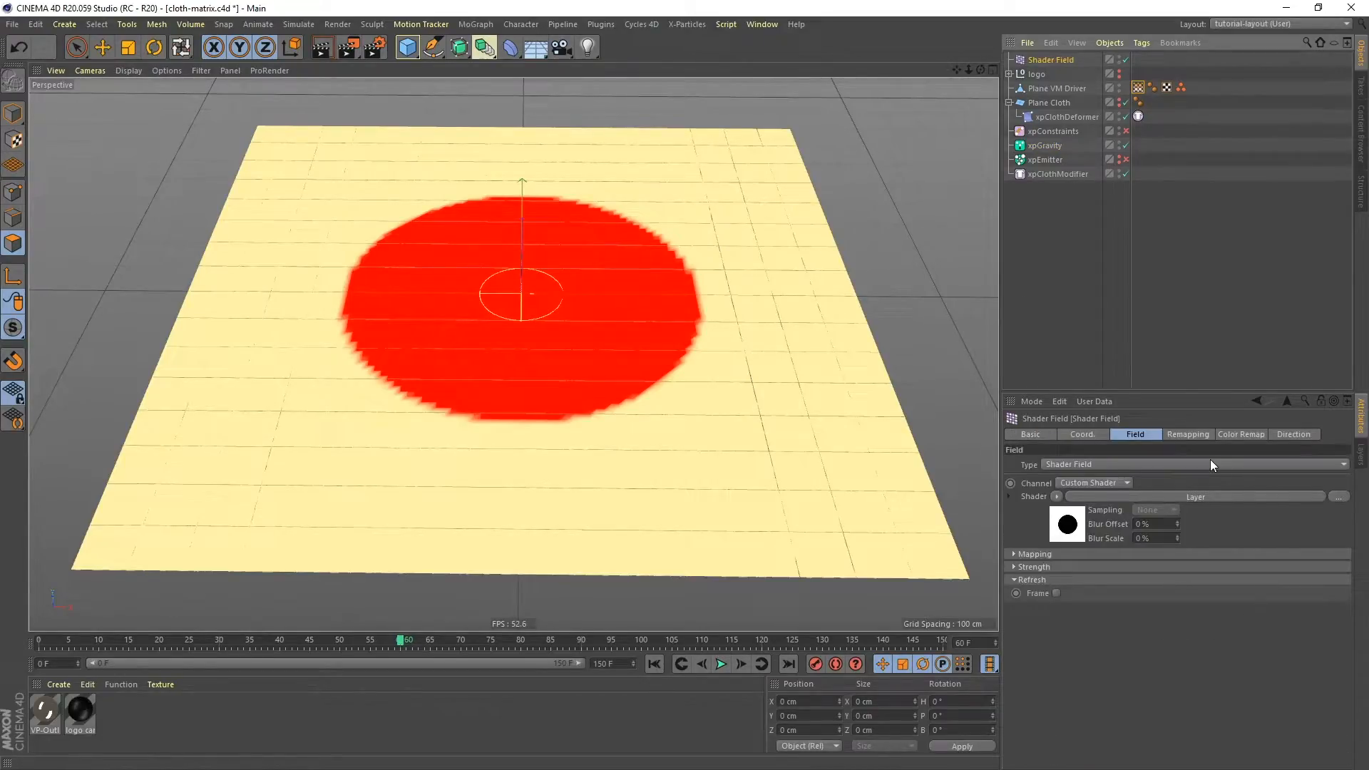
left_click(1196, 496)
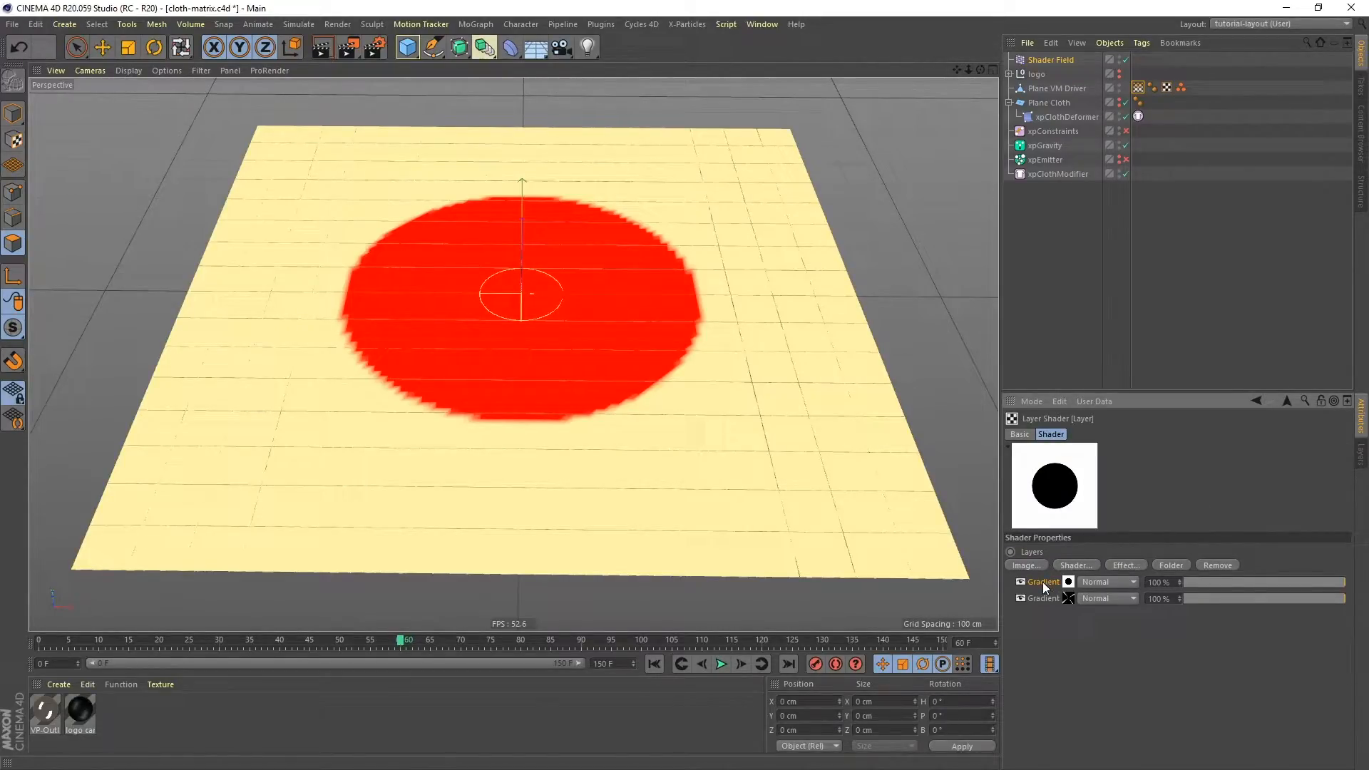
left_click_drag(1038, 618, 1039, 619)
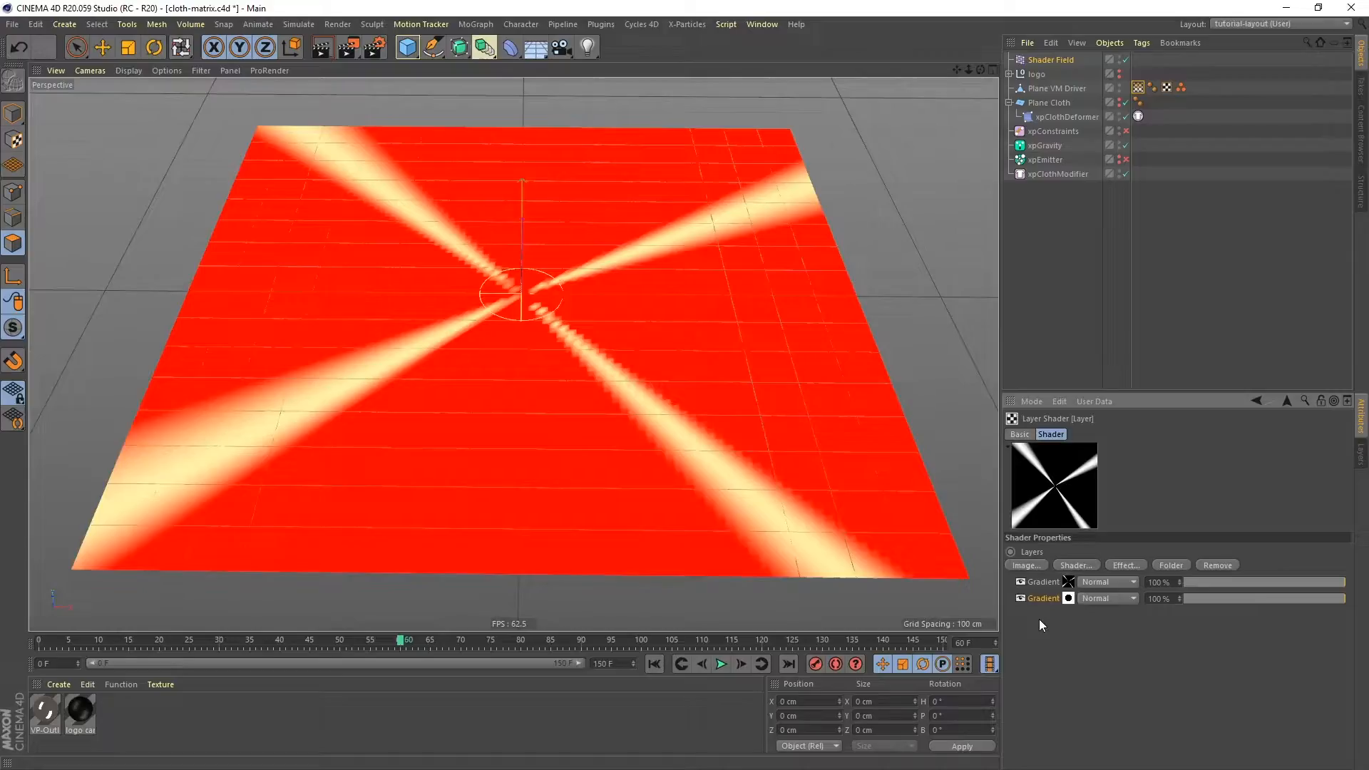
left_click(1110, 598)
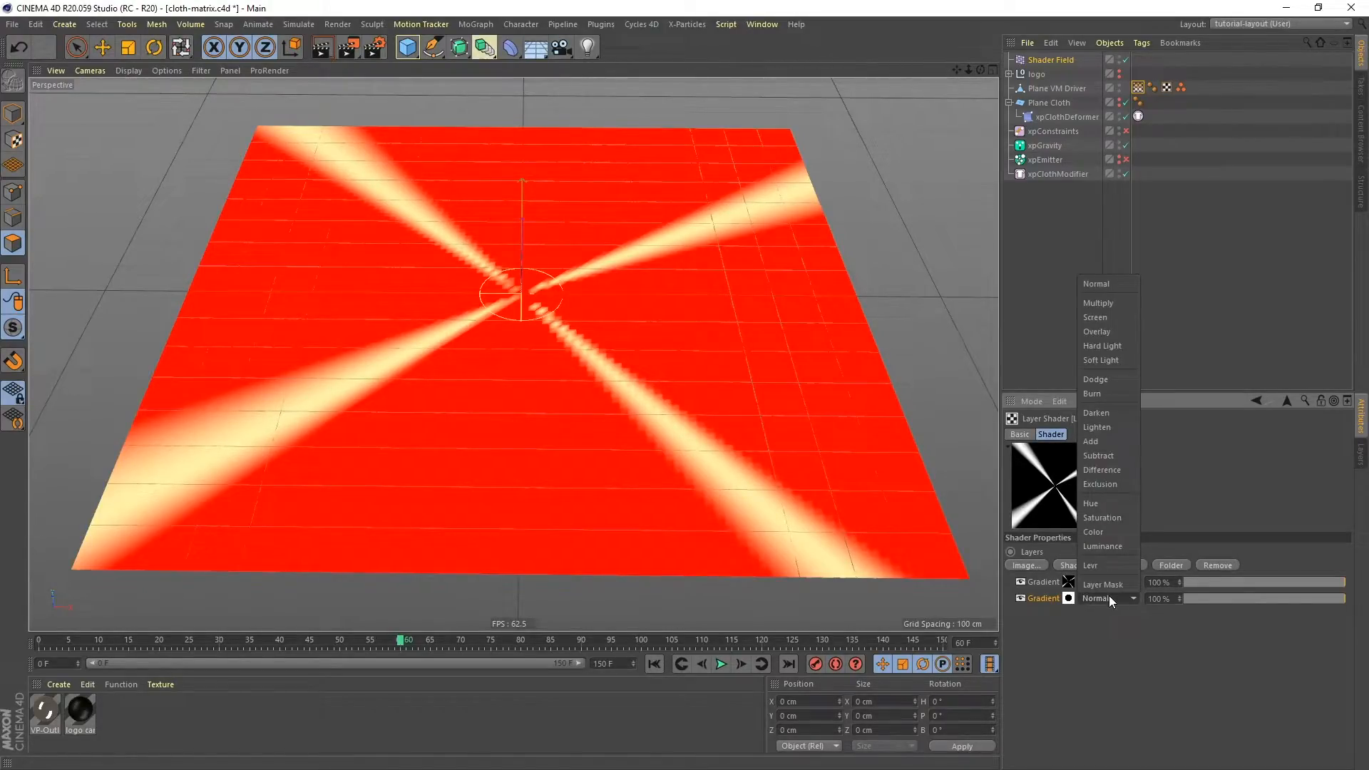
left_click(1106, 584)
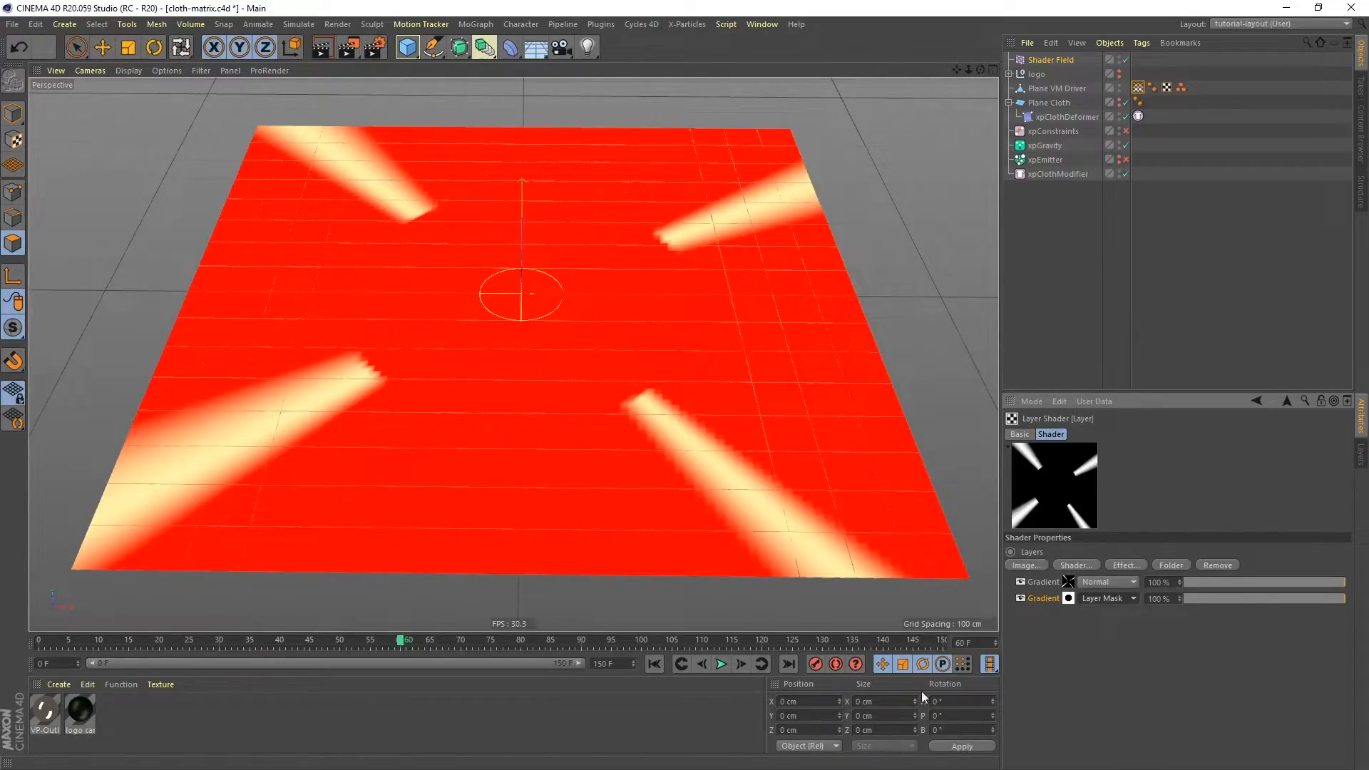
Play the animation from the first frame to check the masked radial gradient on Plane VM Driver.
left_click(656, 664)
left_click(722, 664)
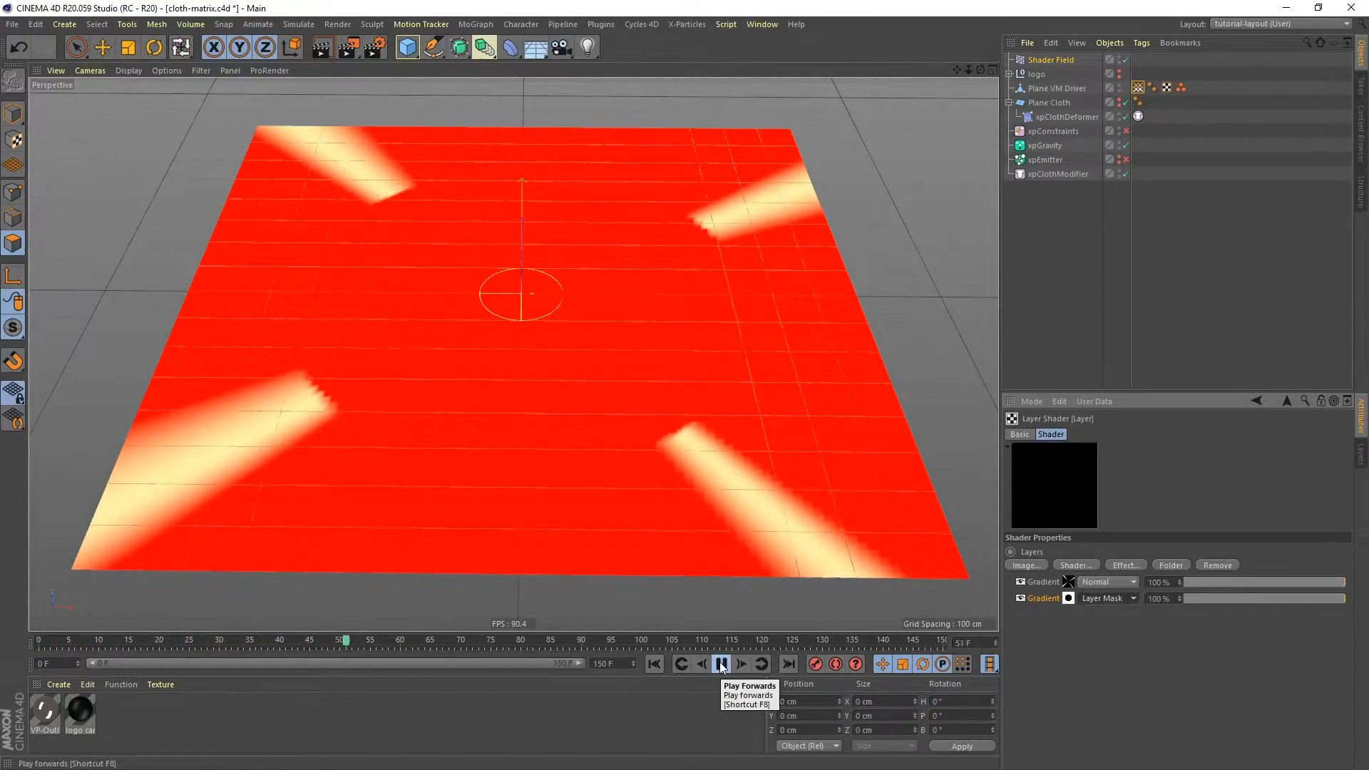
left_click(722, 664)
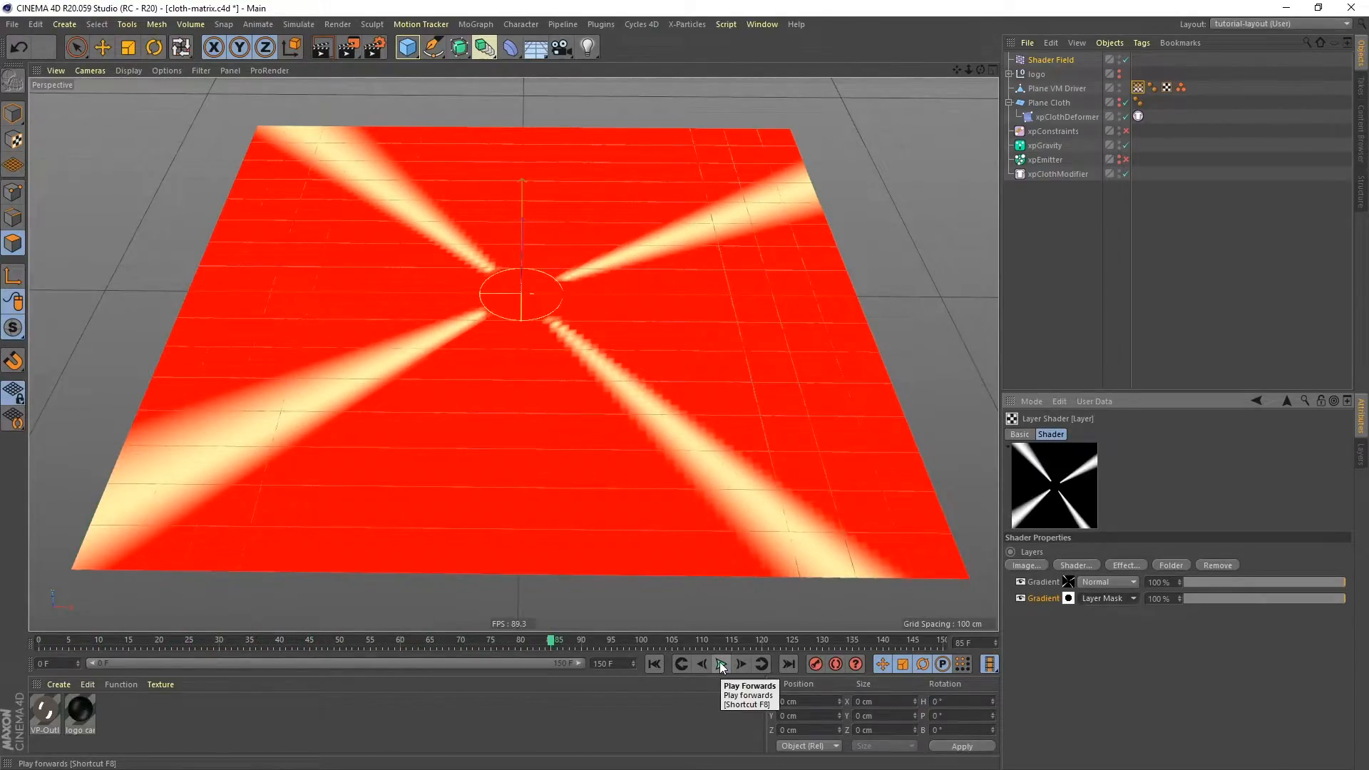
Hide Plane VM Driver, show Plane Cloth, enable xpEmitter and simulate the cloth from the first frame with the masked gradient.
left_click(1119, 101)
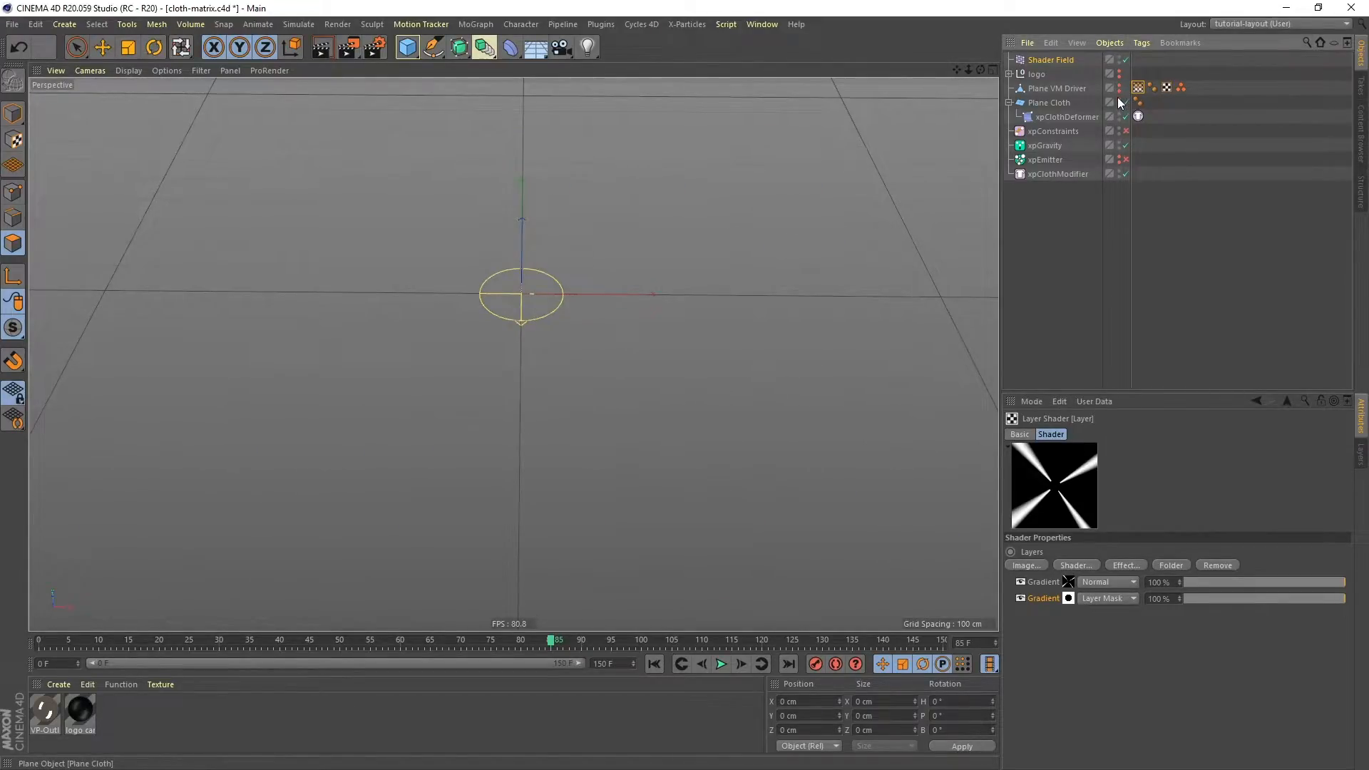
left_click(1119, 102)
left_click(654, 664)
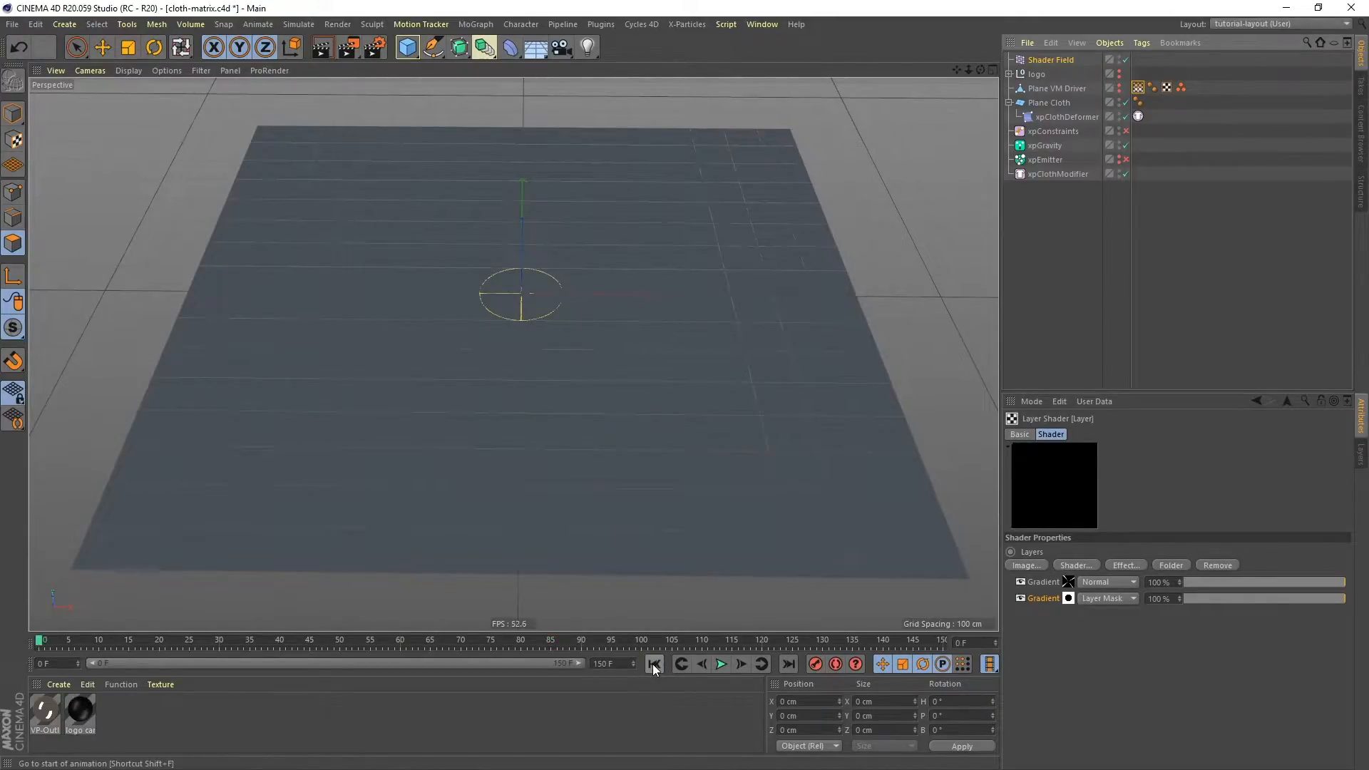
left_click(1127, 159)
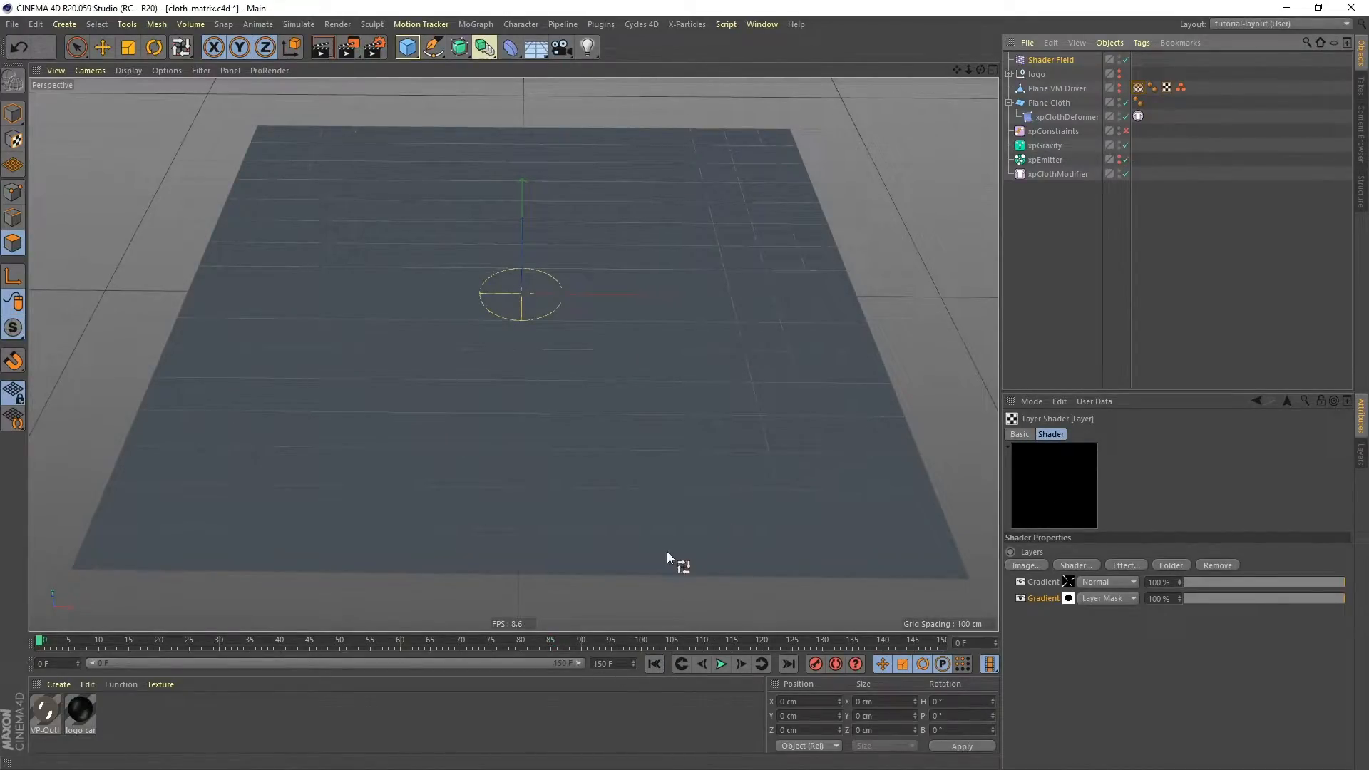
left_click(721, 664)
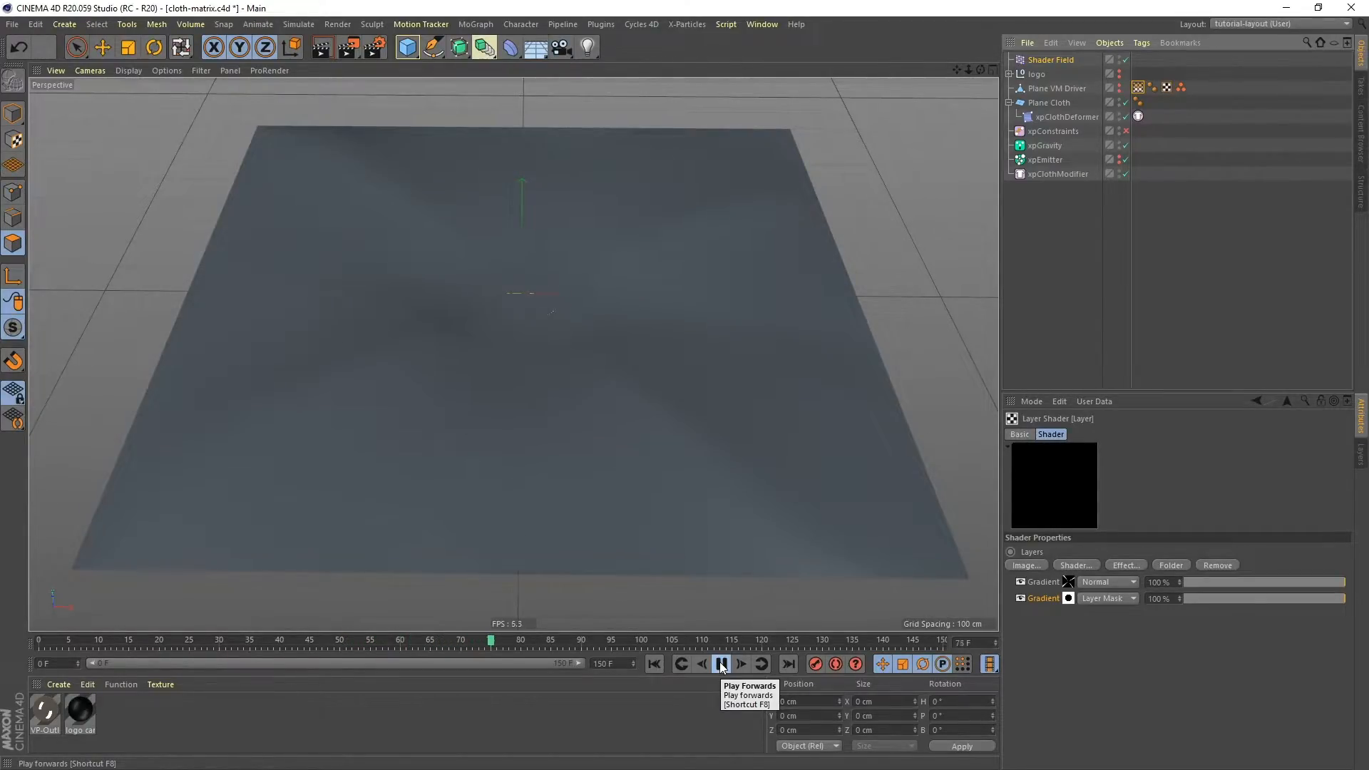
left_click(721, 665)
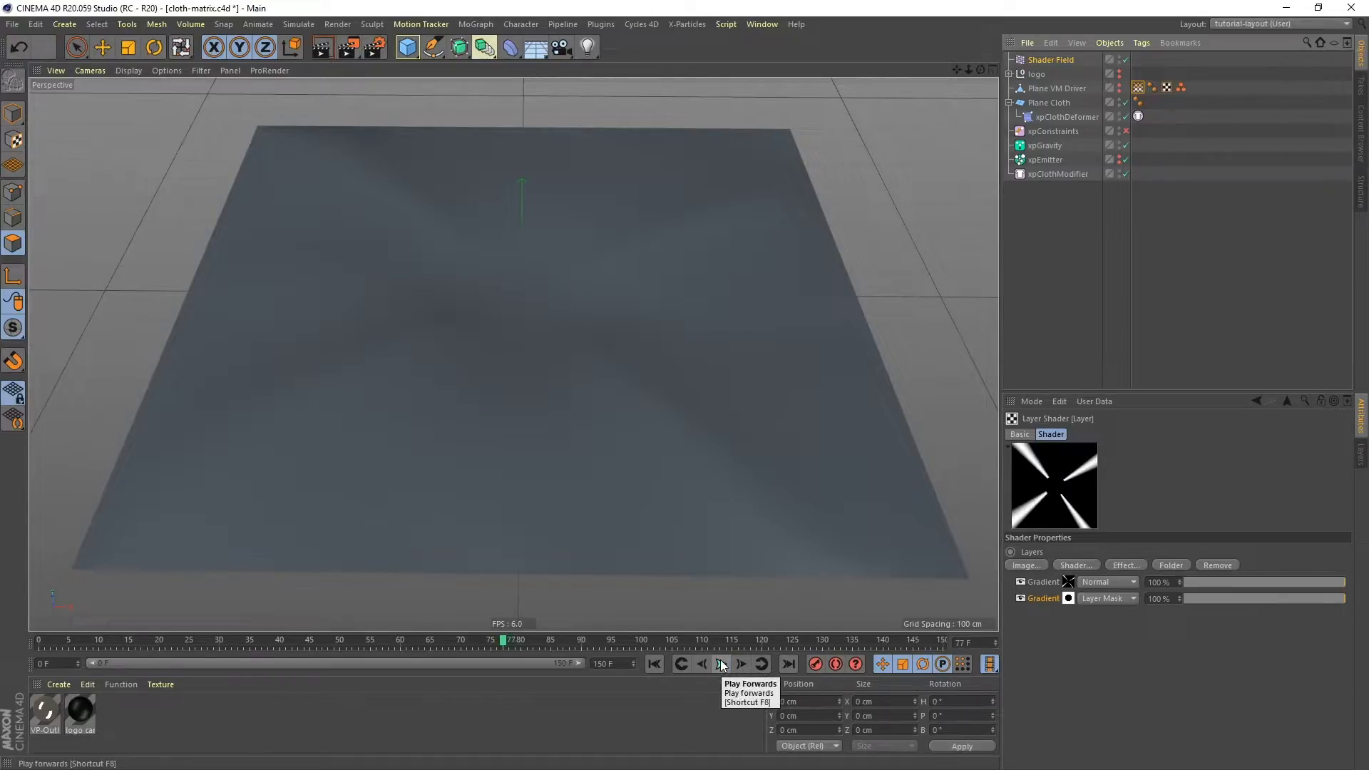
Set xpGravity's Gravity Strength to -8000 cm and replay the cloth simulation from the first frame.
left_click(1045, 147)
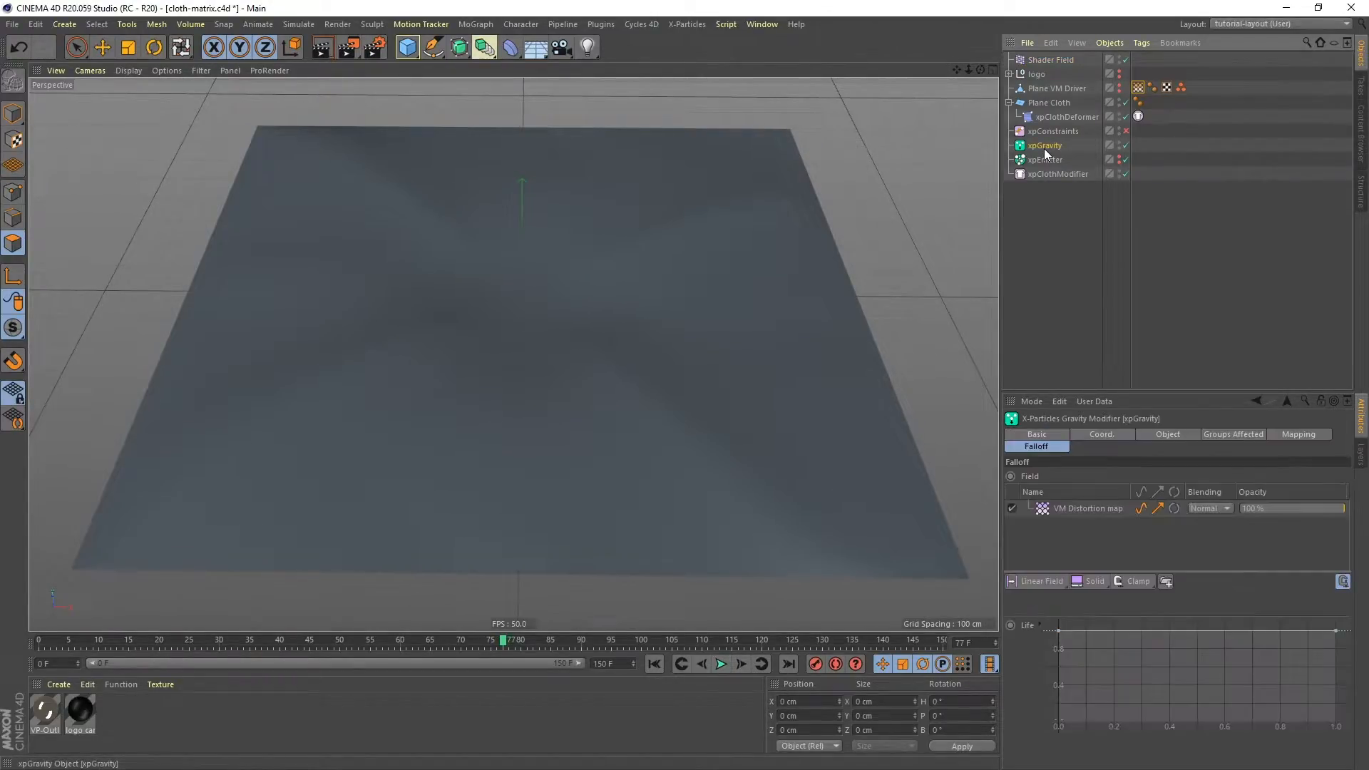
left_click(1160, 436)
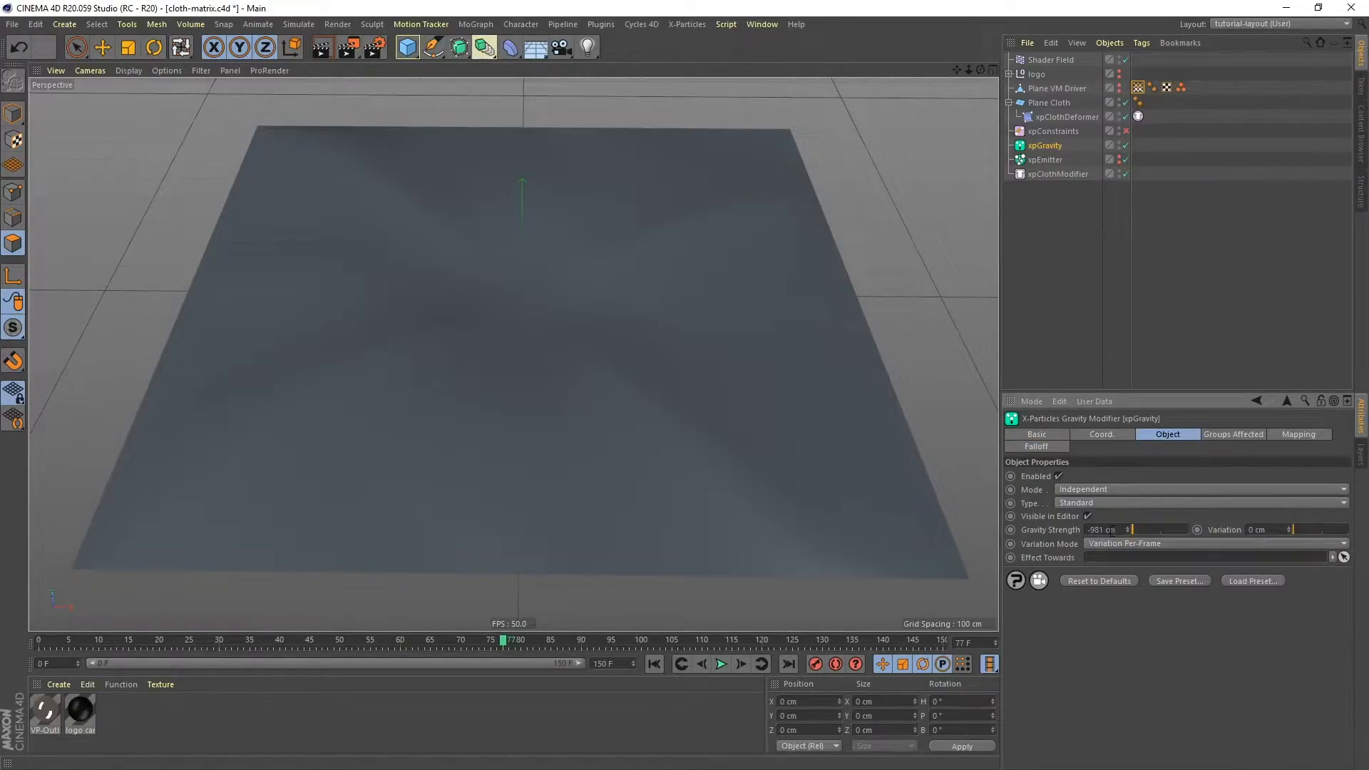
left_click_drag(1119, 531, 1056, 529)
key("BackSpace")
type("-8000")
key("Return")
left_click(655, 664)
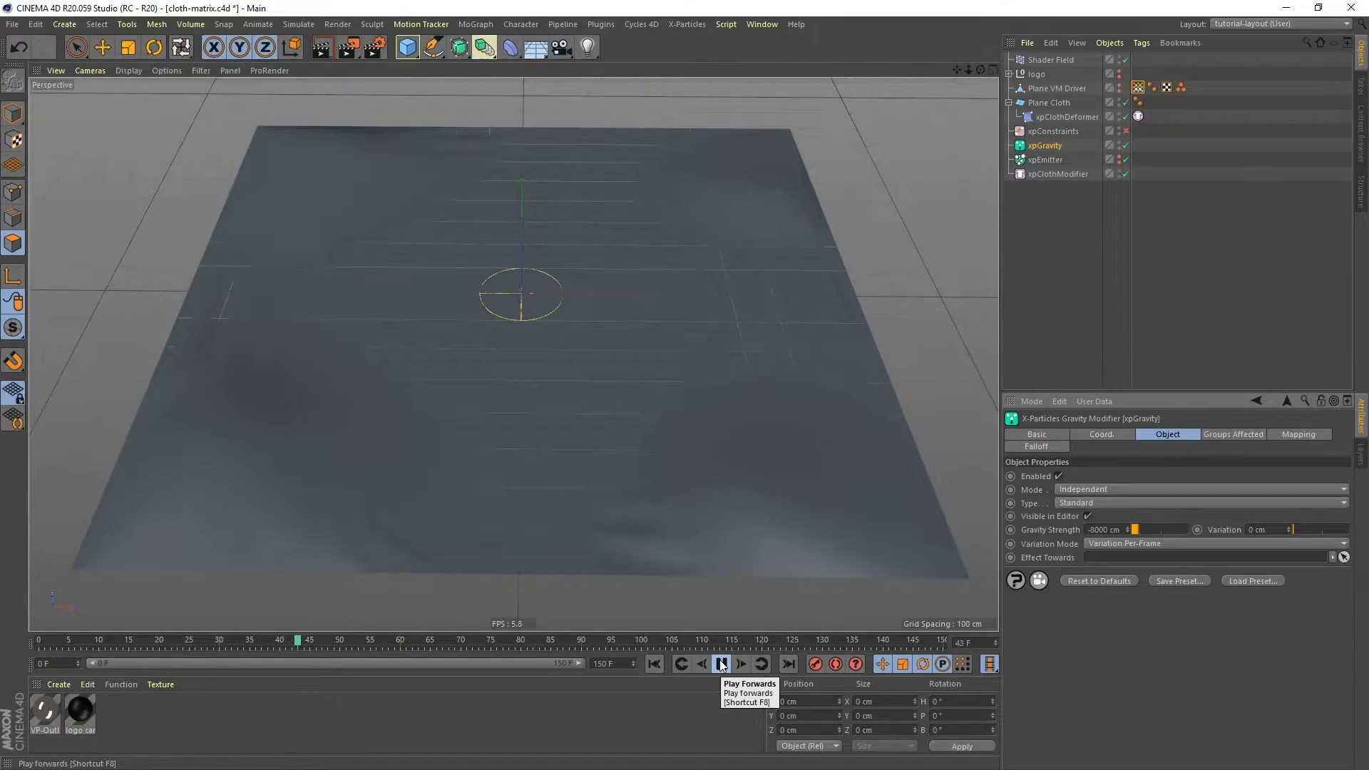
left_click(722, 665)
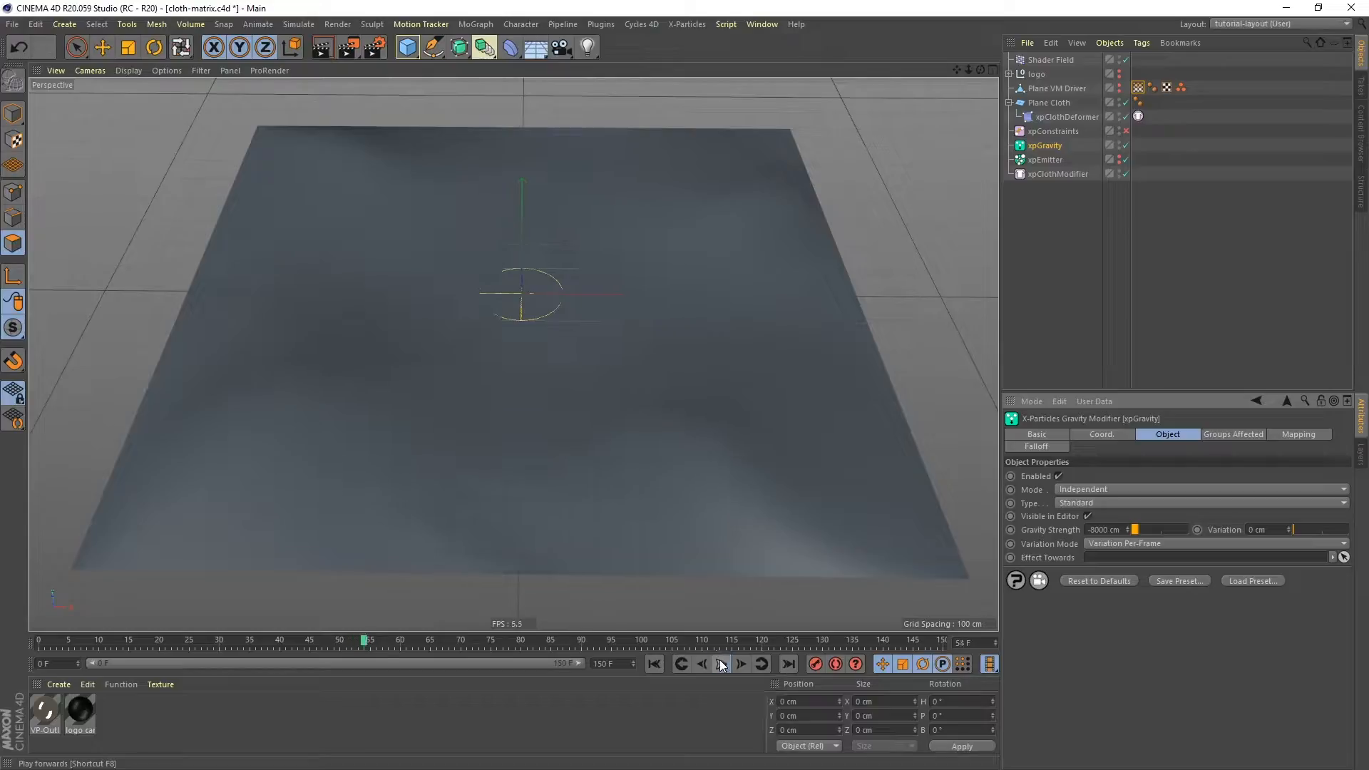
Open the Cloth settings of xpClothDeformer's xpCloth tag and replay the cloth simulation from the first frame.
left_click(1139, 117)
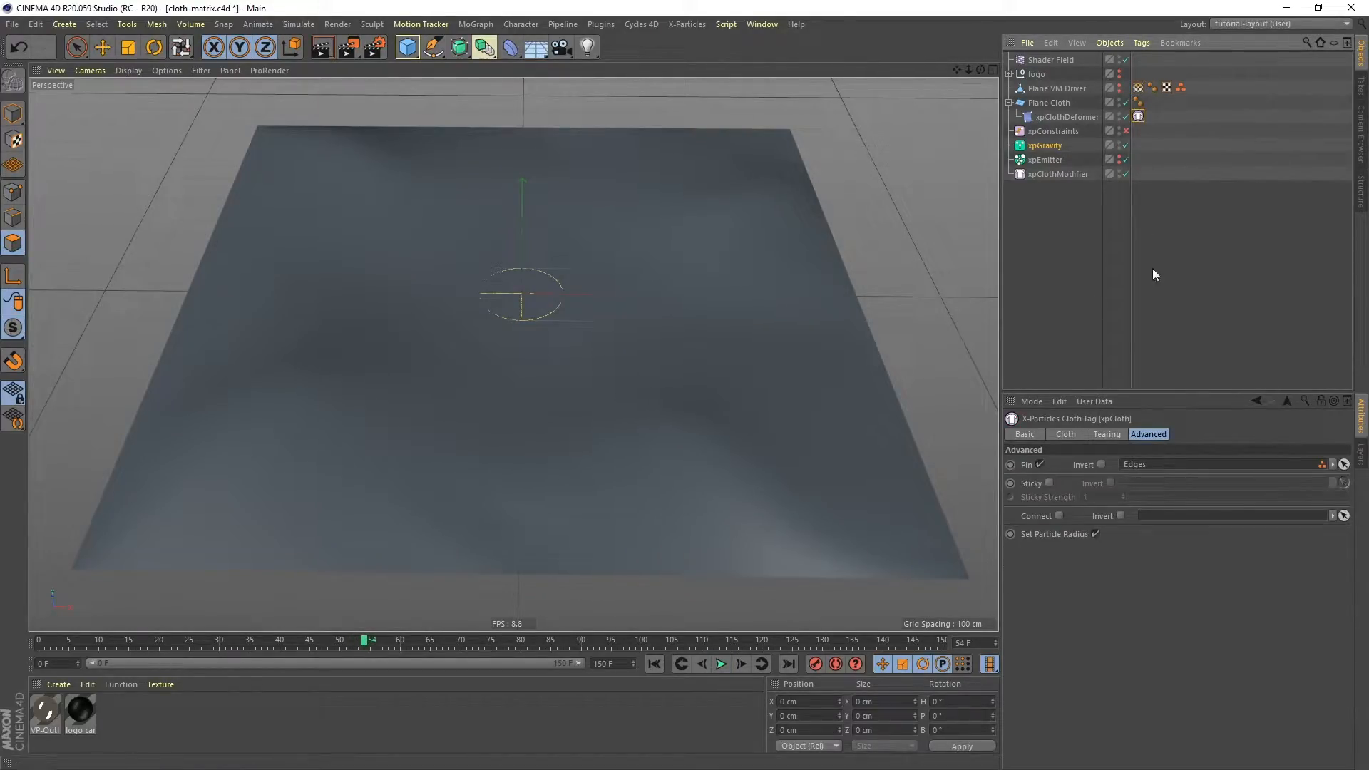
left_click(1067, 435)
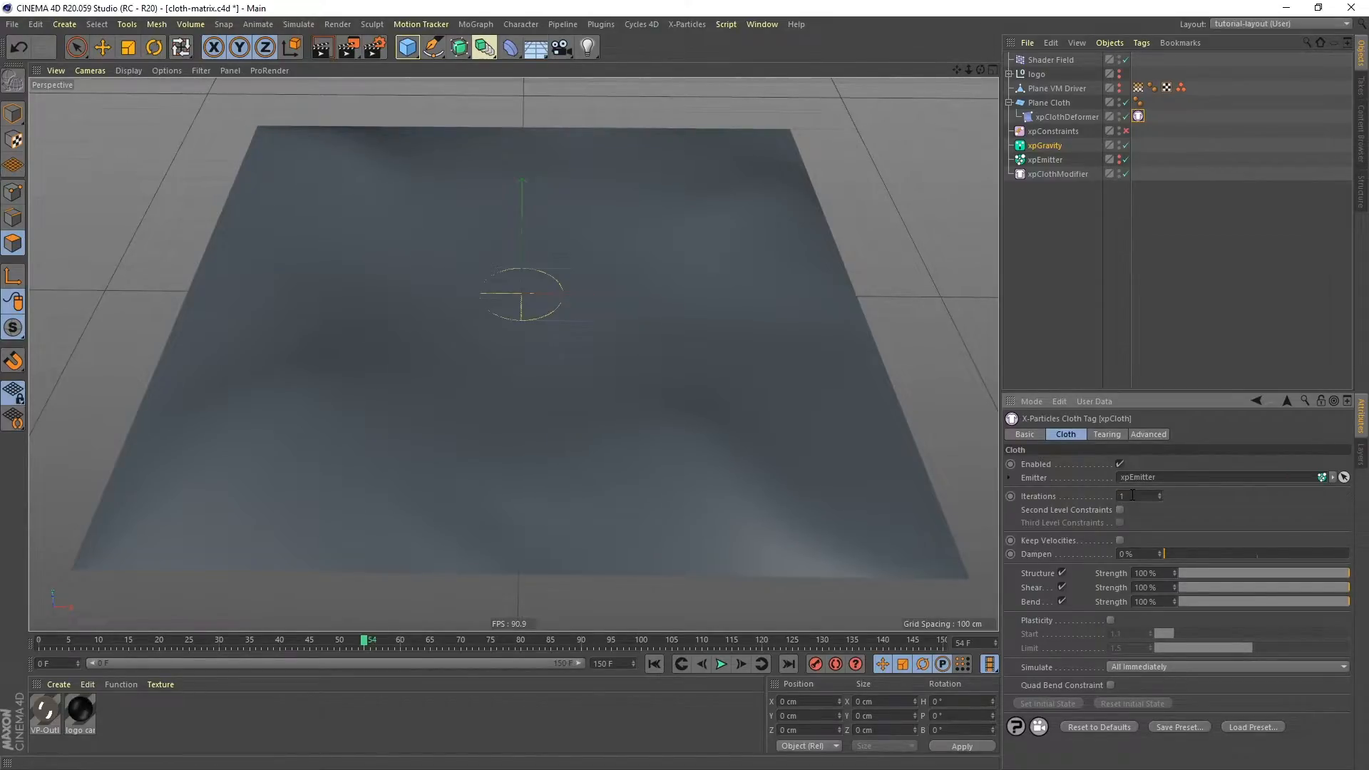
left_click(653, 665)
left_click(721, 665)
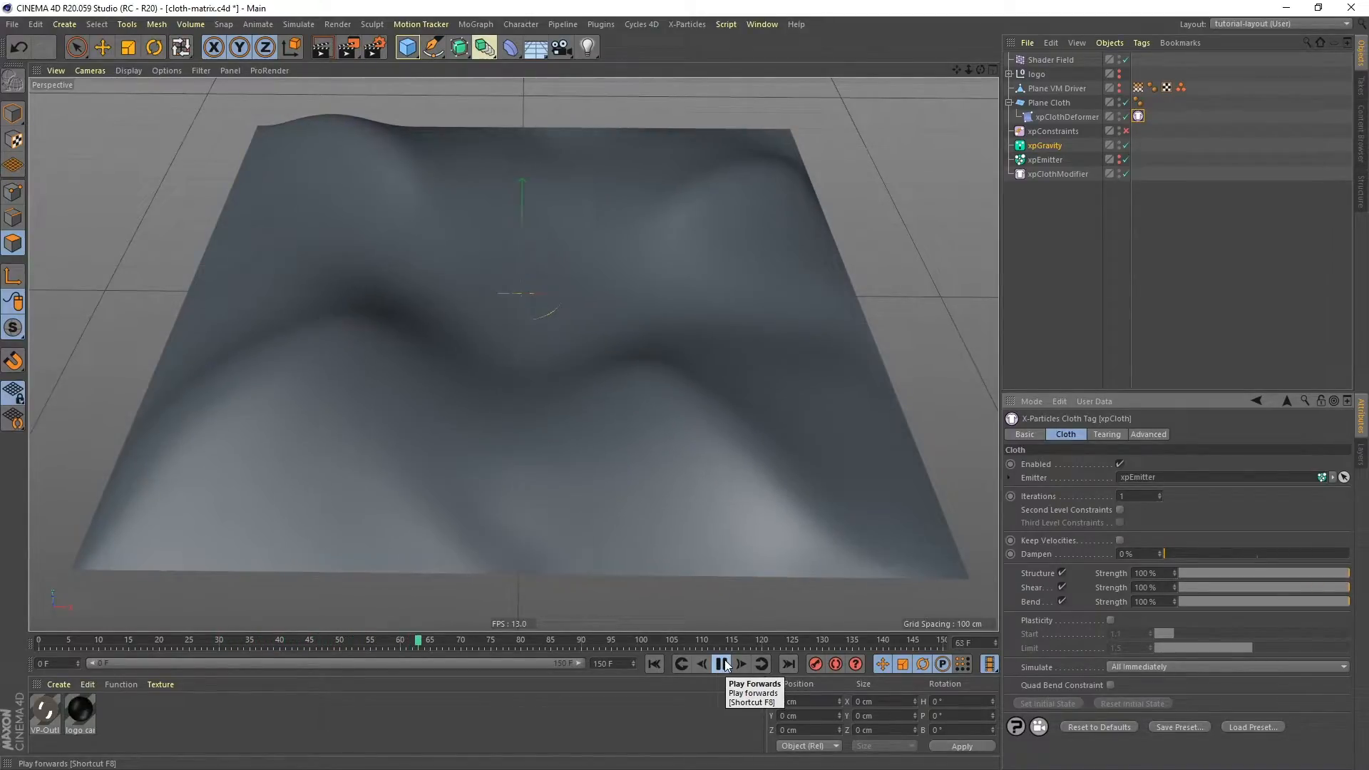
left_click(723, 664)
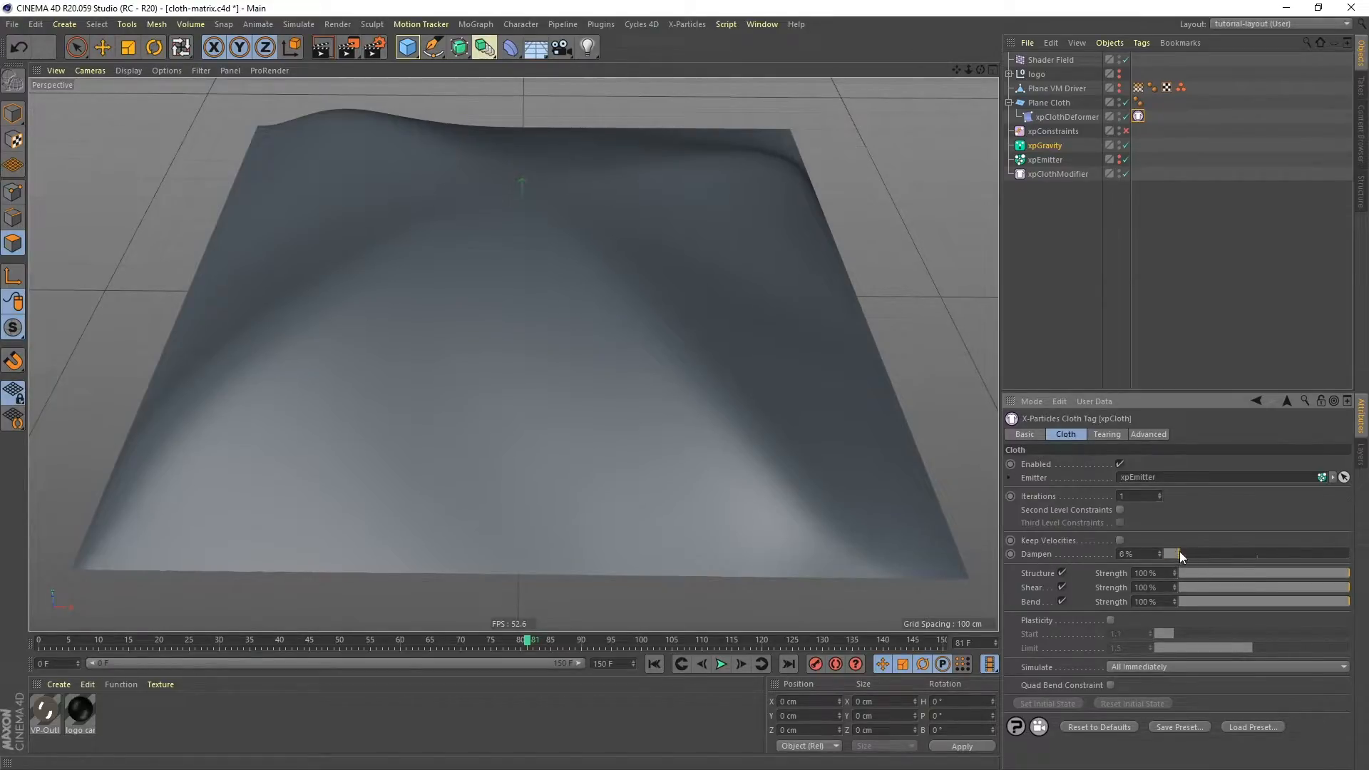
Try a Dampen value of 100% on the xpCloth tag and simulate the cloth from the first frame.
left_click_drag(1179, 552, 1352, 555)
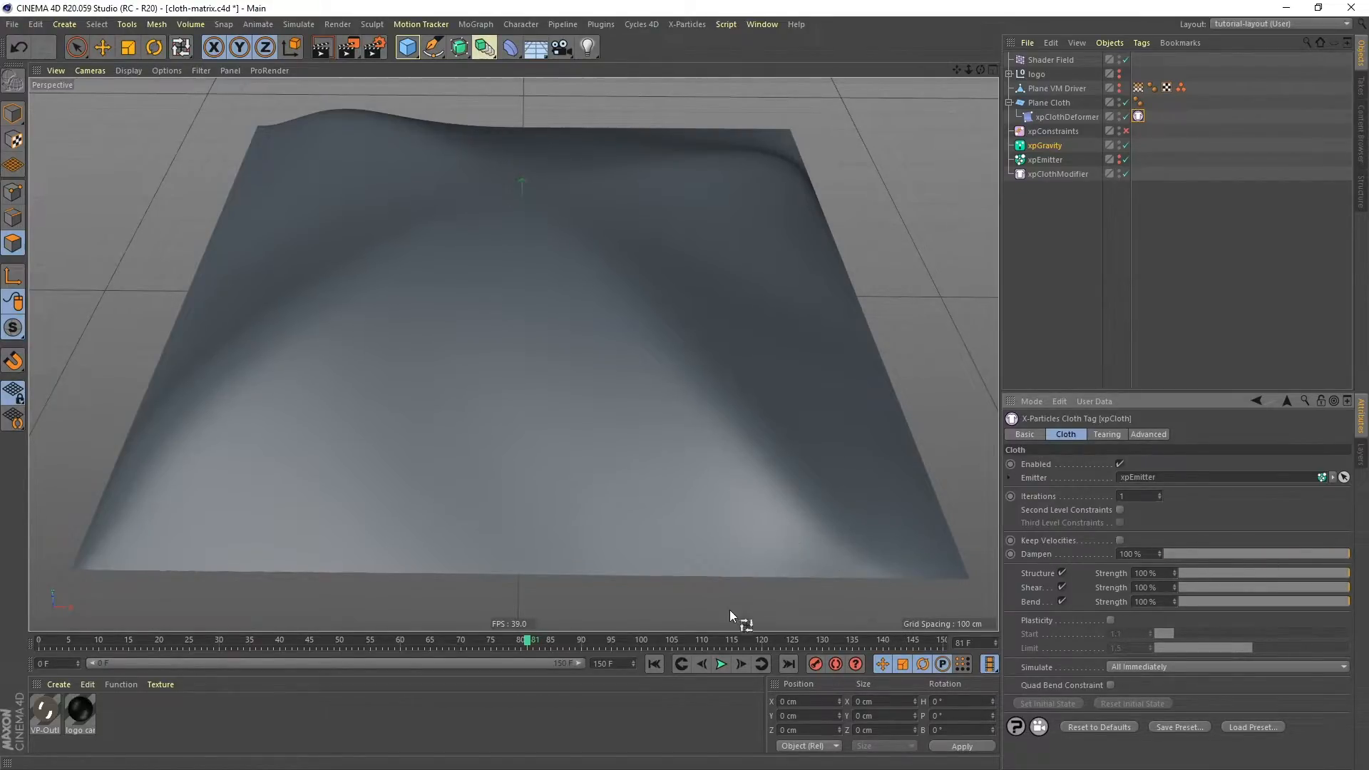
left_click(657, 664)
left_click(720, 664)
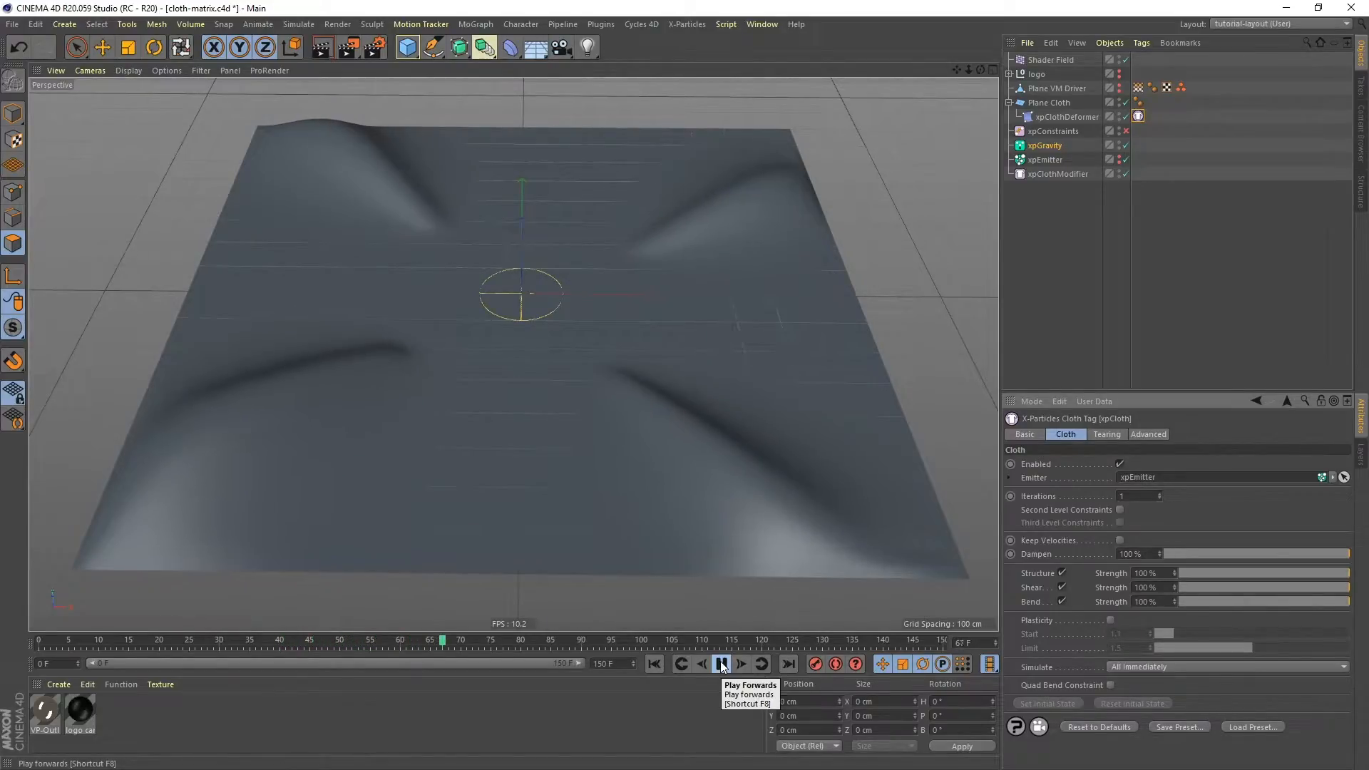
left_click(721, 665)
Set the xpCloth tag's Dampen to 45% and replay the cloth simulation from the first frame.
left_click(1126, 555)
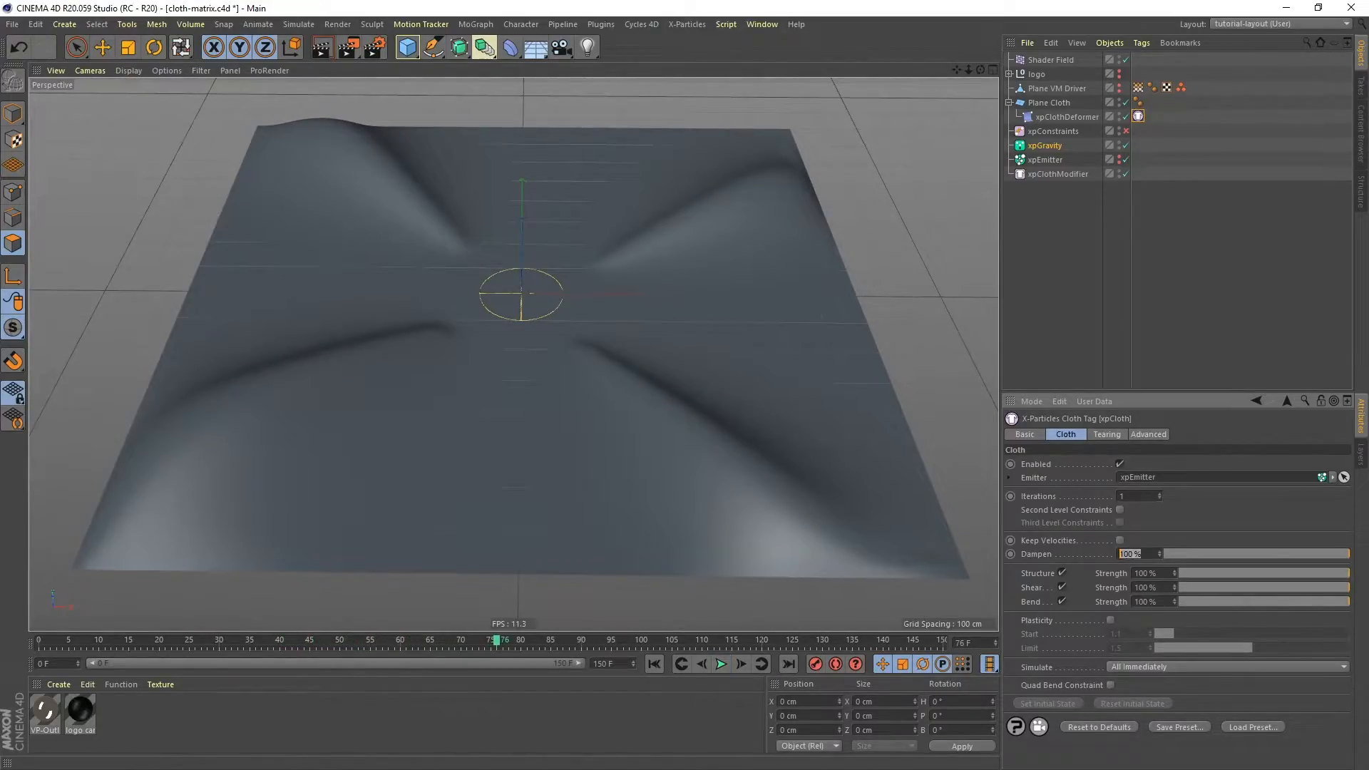
type("45")
key("Return")
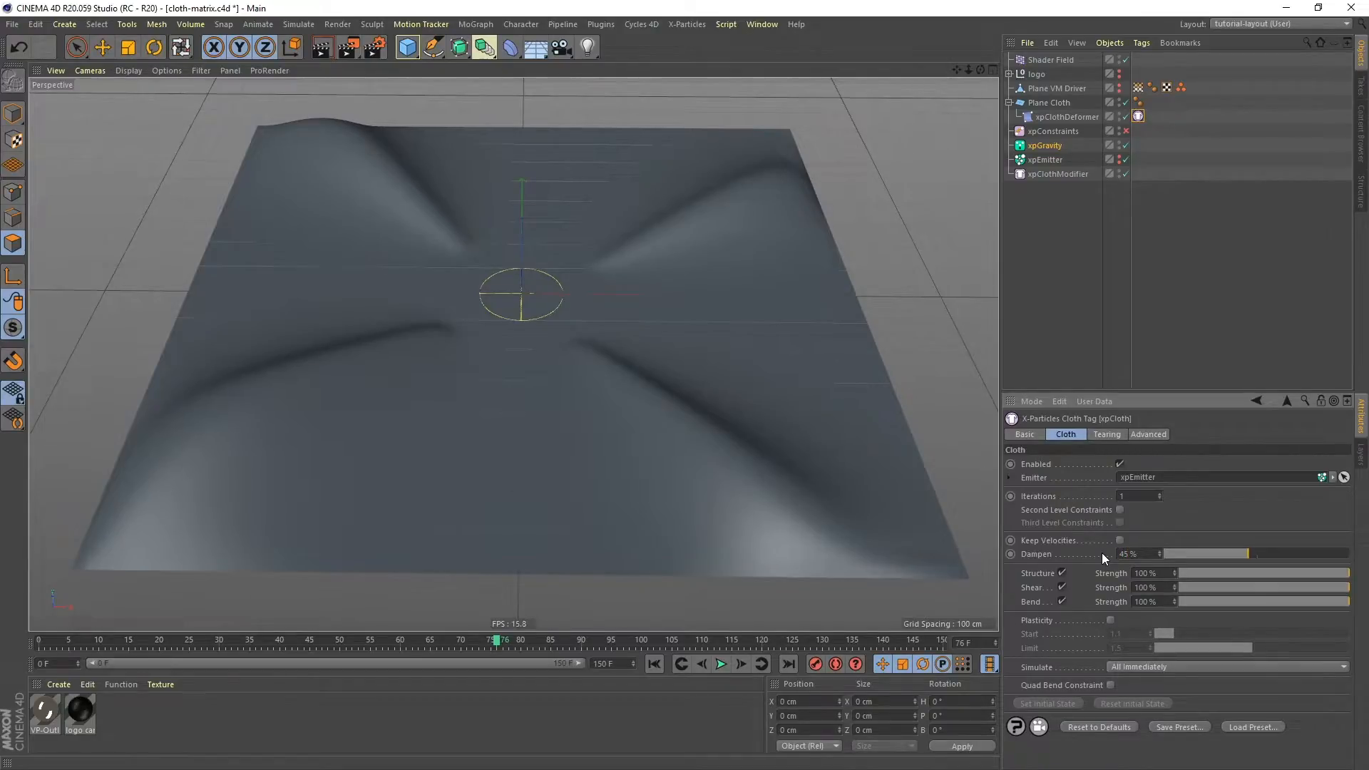
left_click(655, 663)
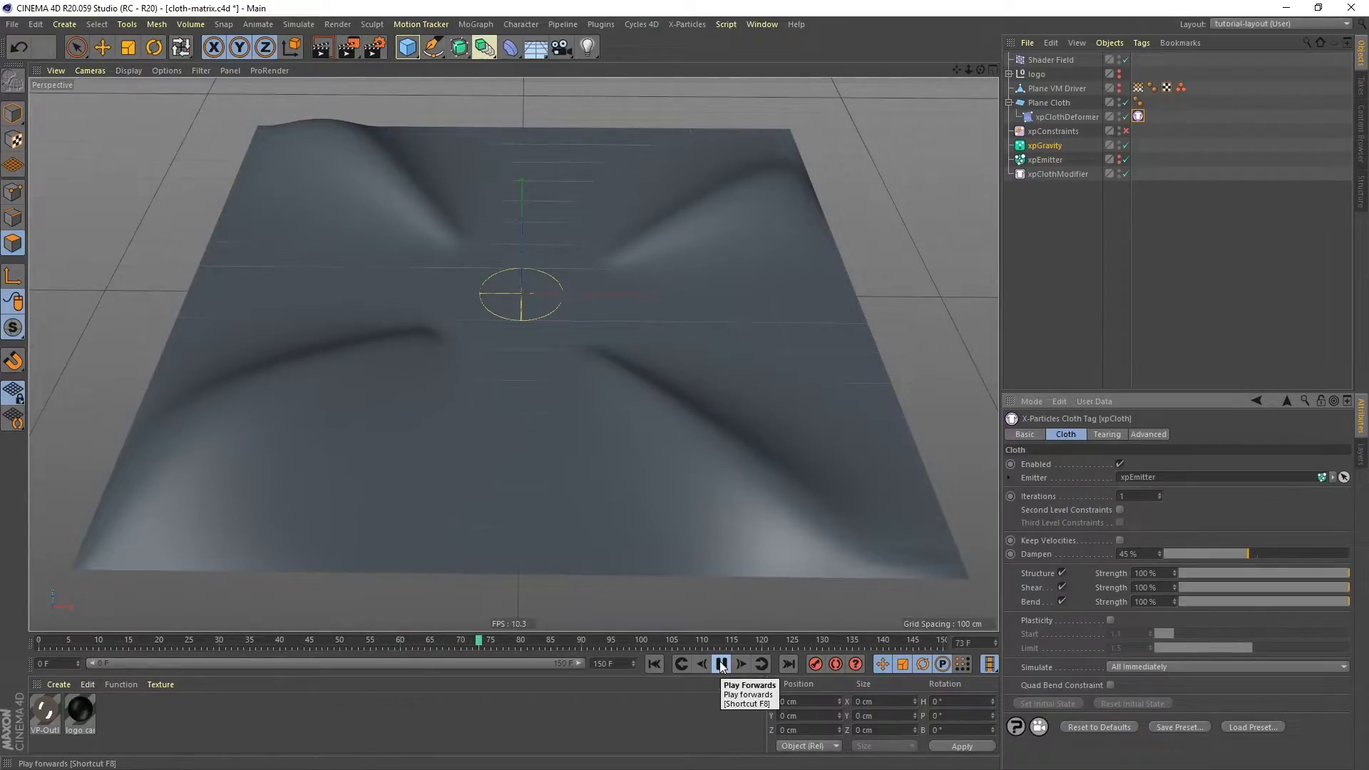
left_click(722, 665)
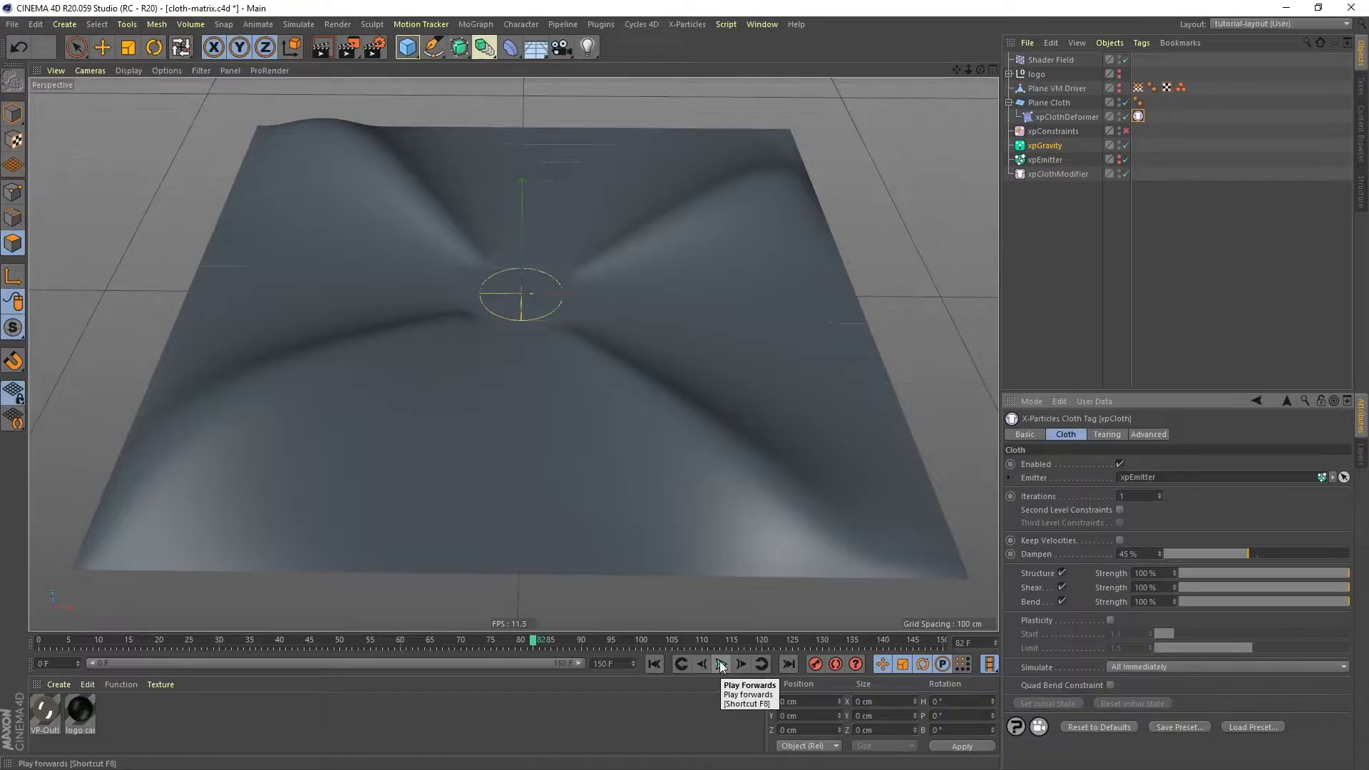
mouse_move(538, 380)
left_mouse_down("alt")
mouse_move(496, 470)
mouse_move(558, 396)
mouse_move(540, 464)
mouse_move(537, 373)
mouse_move(533, 392)
left_mouse_up("alt")
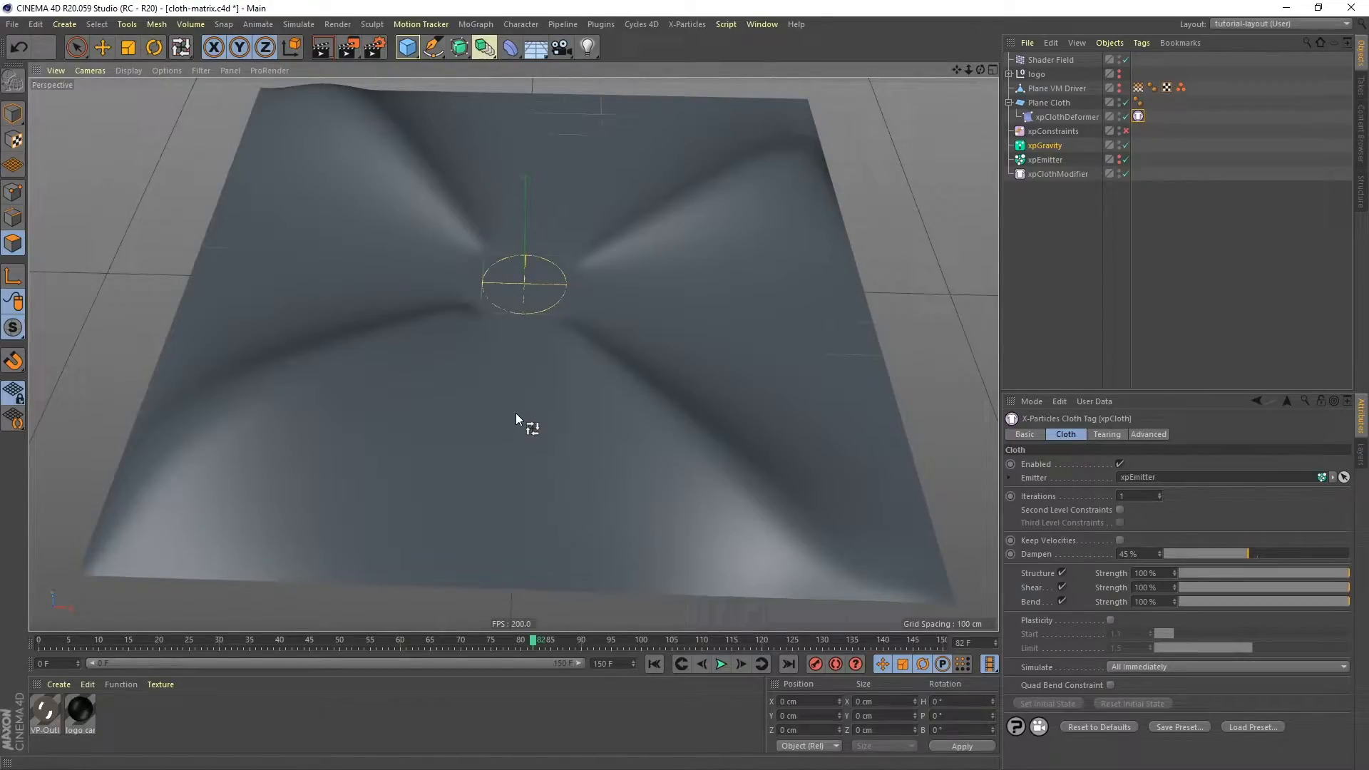
Hide Plane Cloth, disable xpEmitter, and show Plane VM Driver with its VM Distortion map selected.
left_click(1119, 99)
left_click(1118, 85)
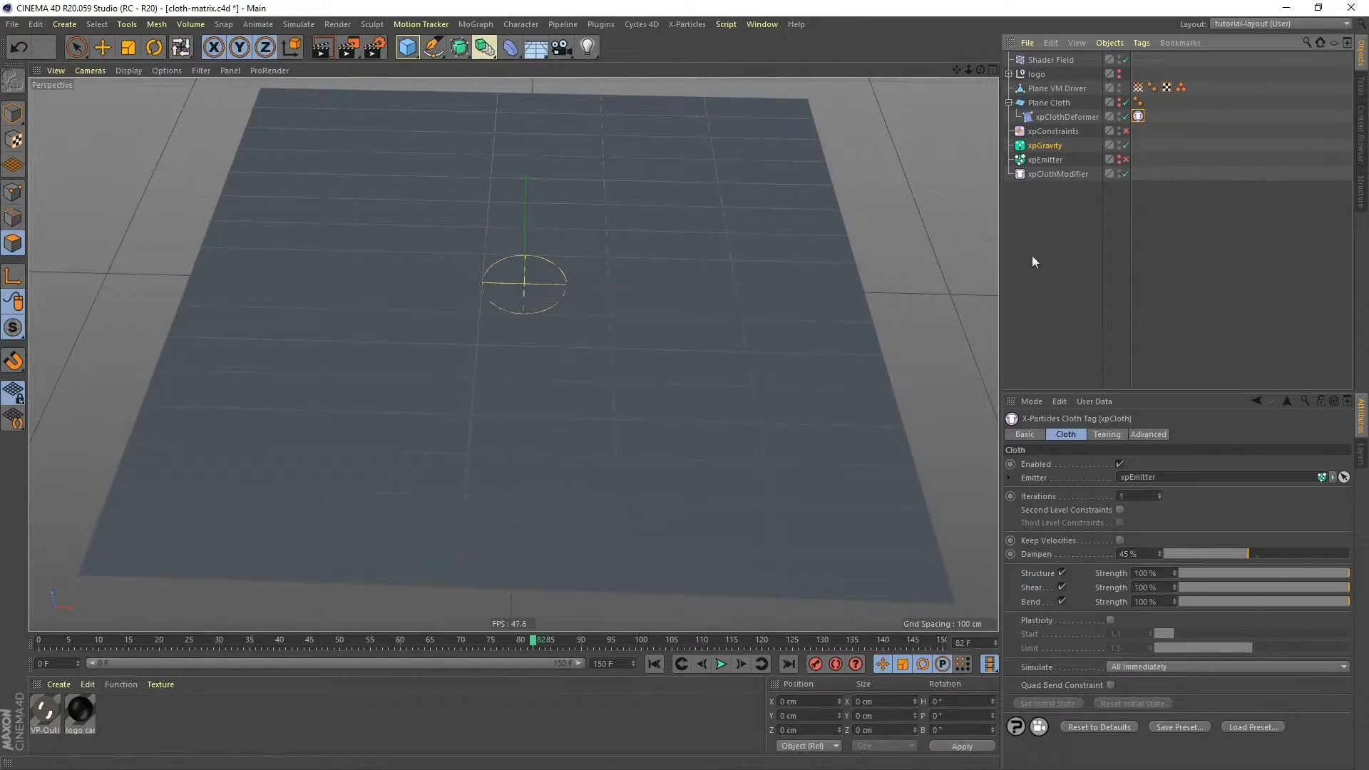
left_click(1137, 90)
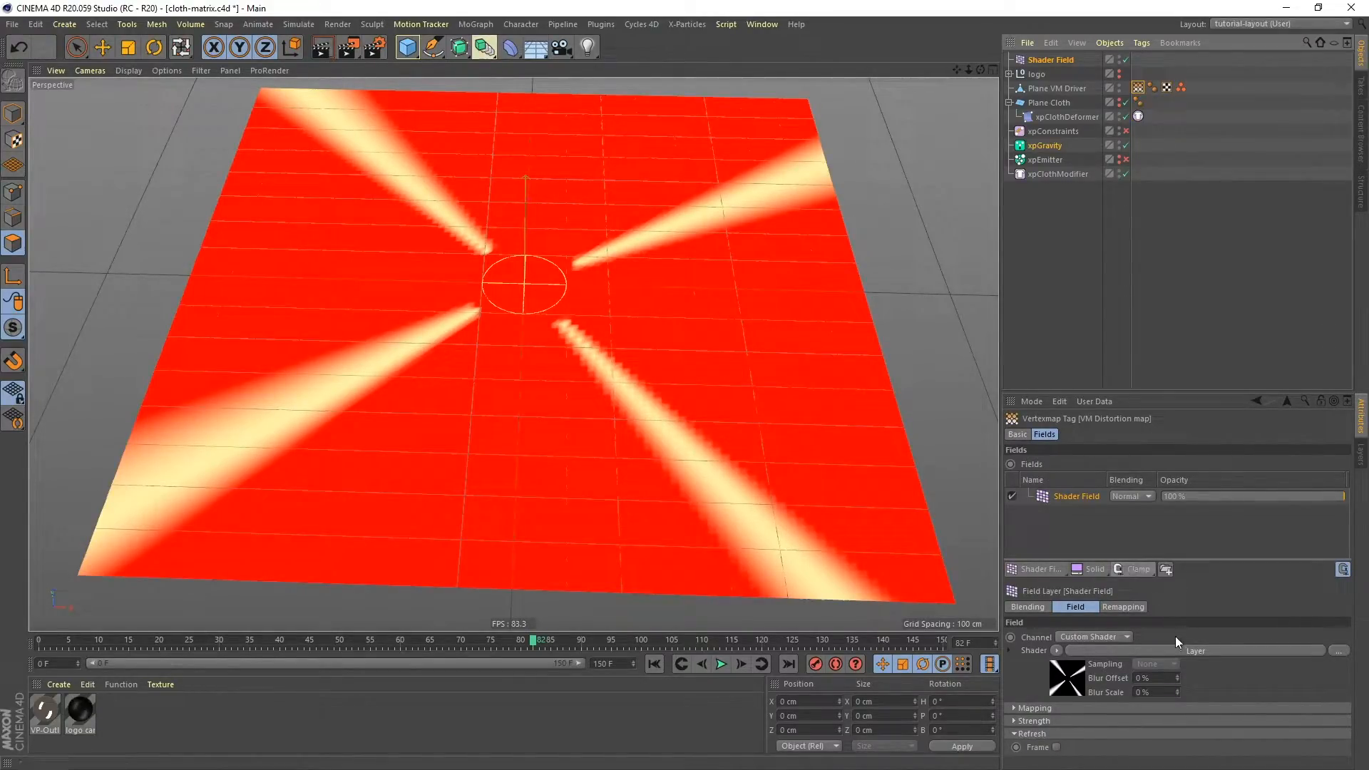
In the Shader Field's Layer shader, set the radial Gradient's Turbulence to 10%.
left_click(1187, 650)
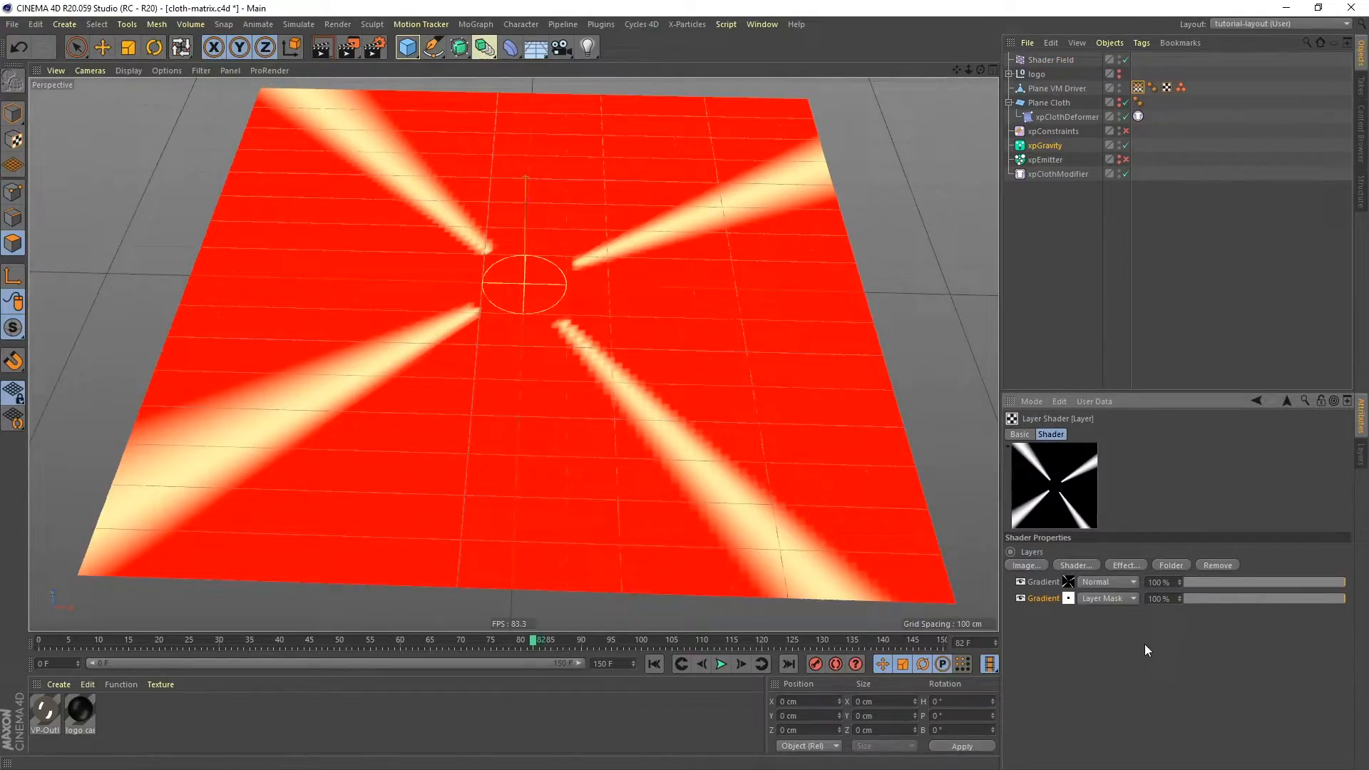
left_click(1068, 582)
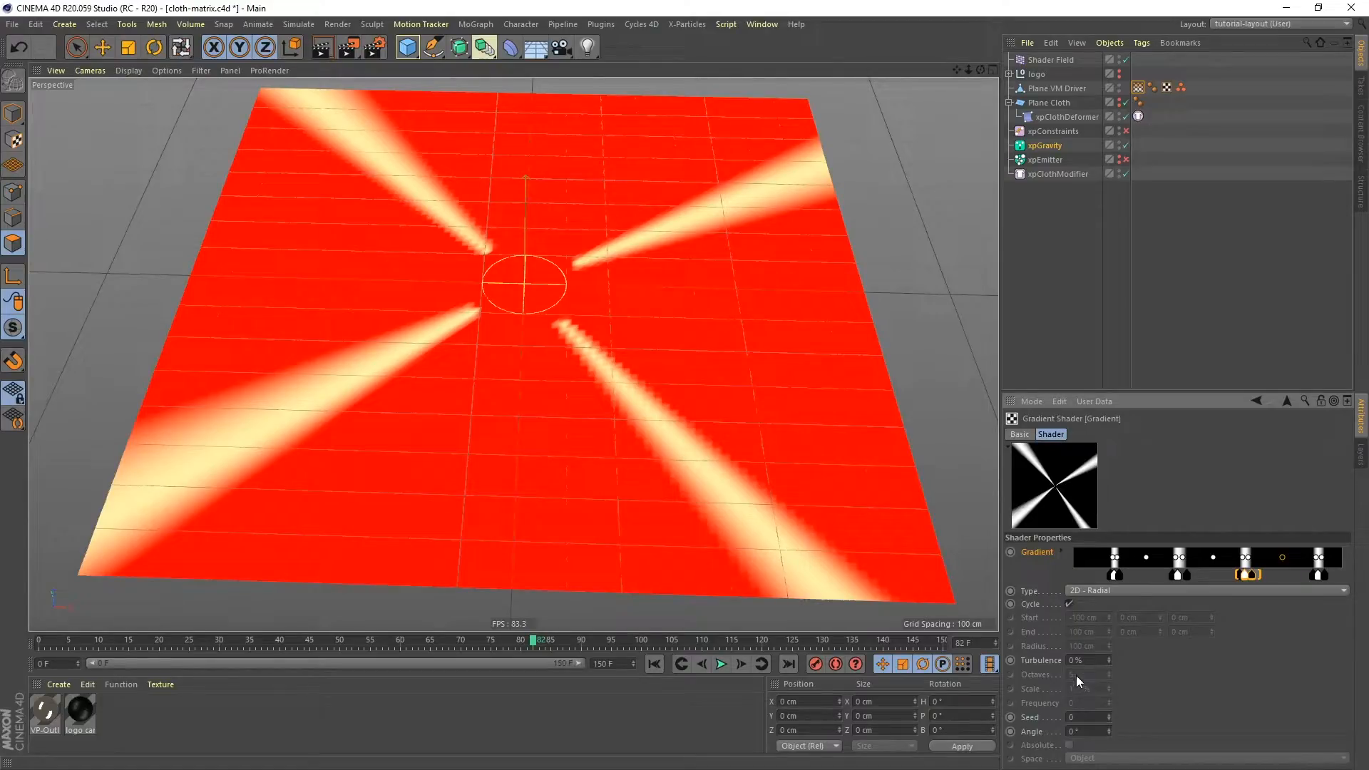
left_click(1109, 656)
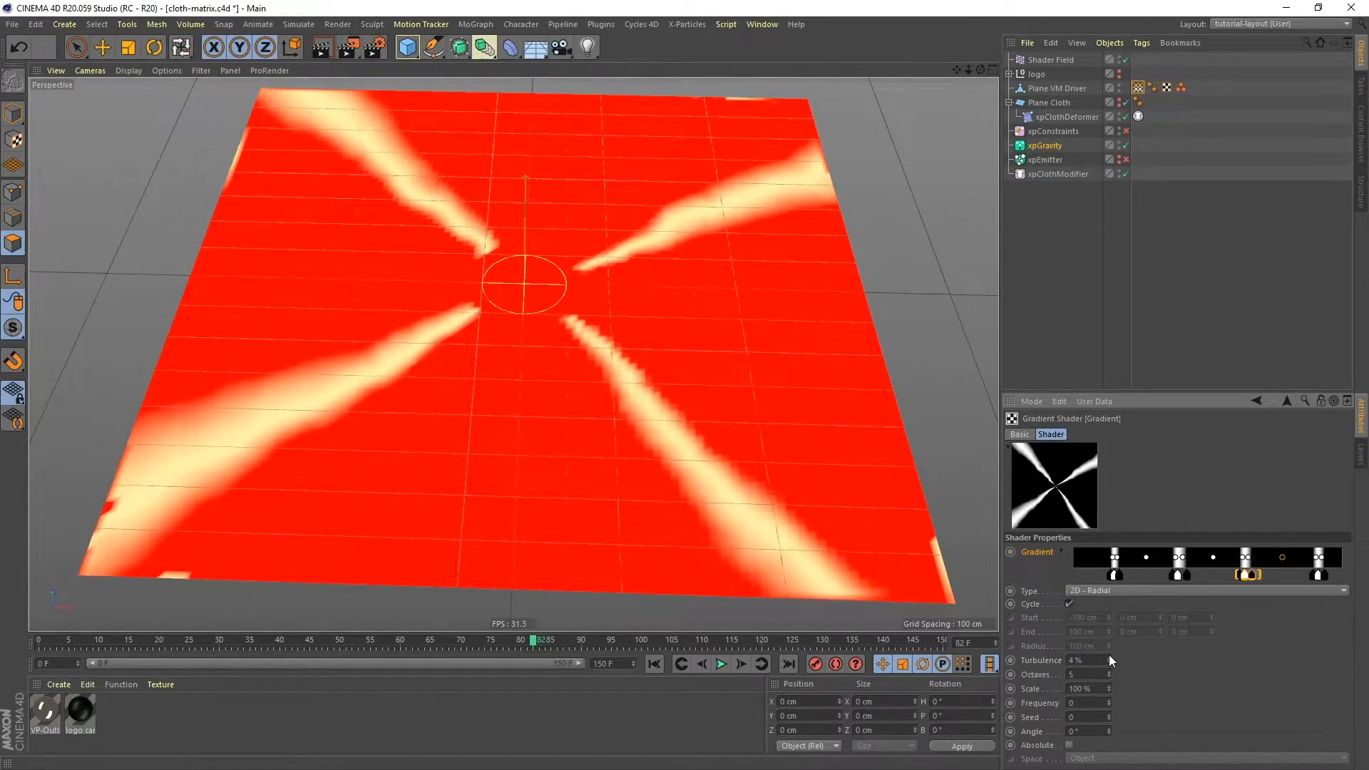
left_click(1109, 656)
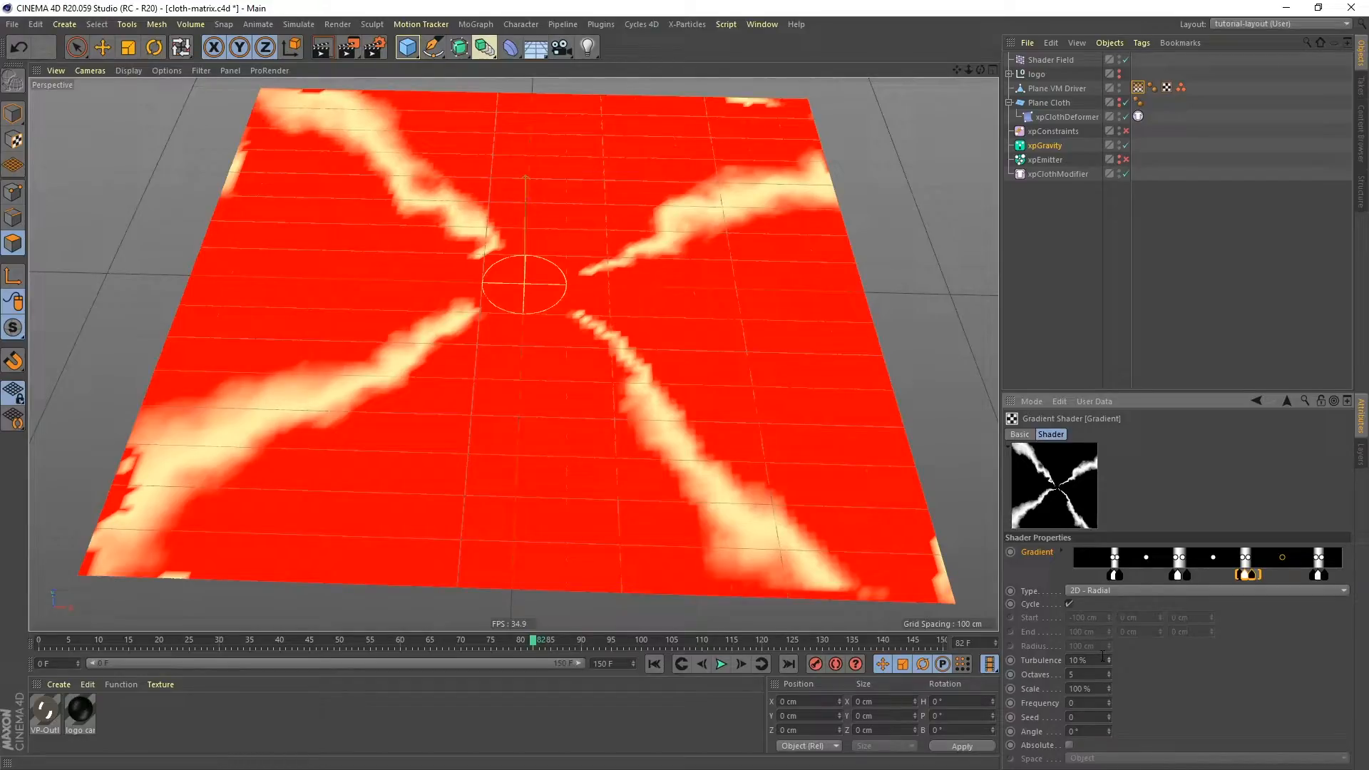
Add a Noise shader above the gradients in the Layer shader and set its blending mode to Multiply.
left_click(1256, 401)
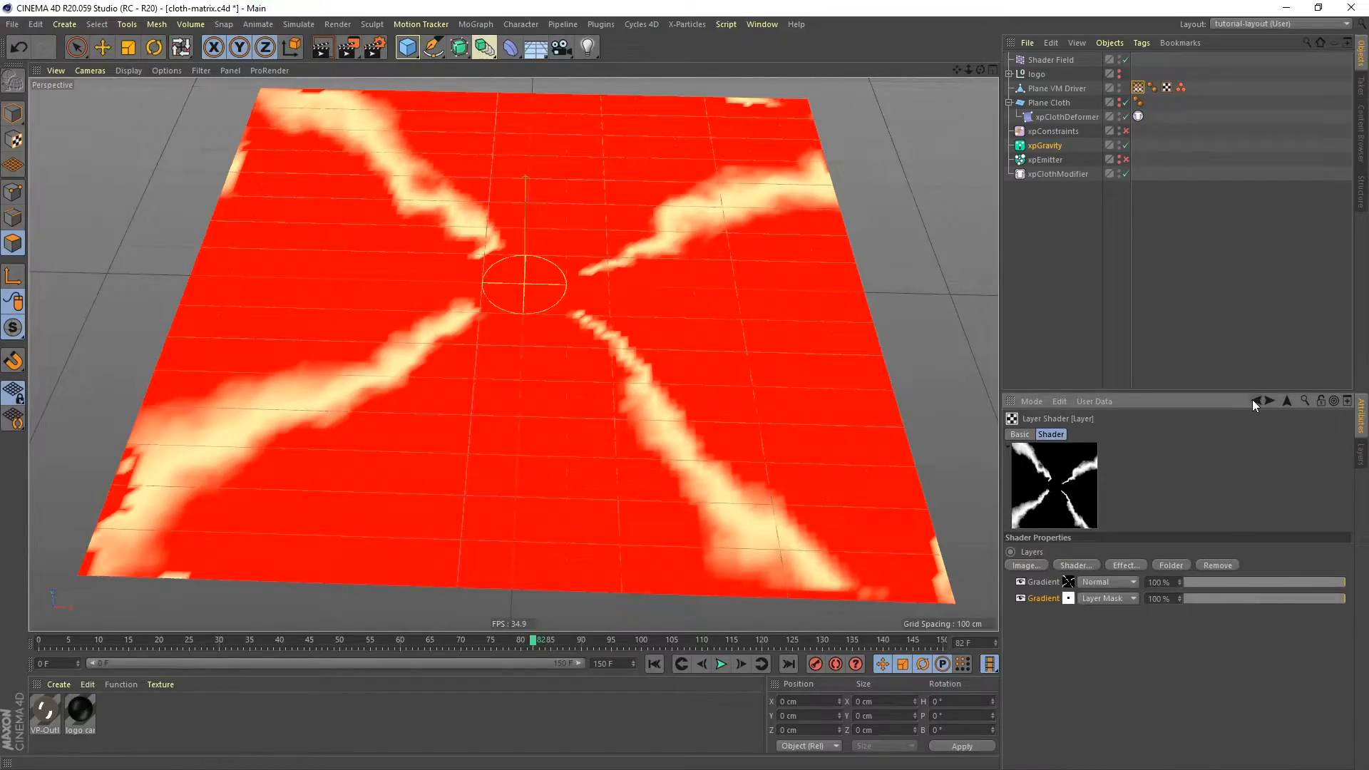
left_click(1080, 567)
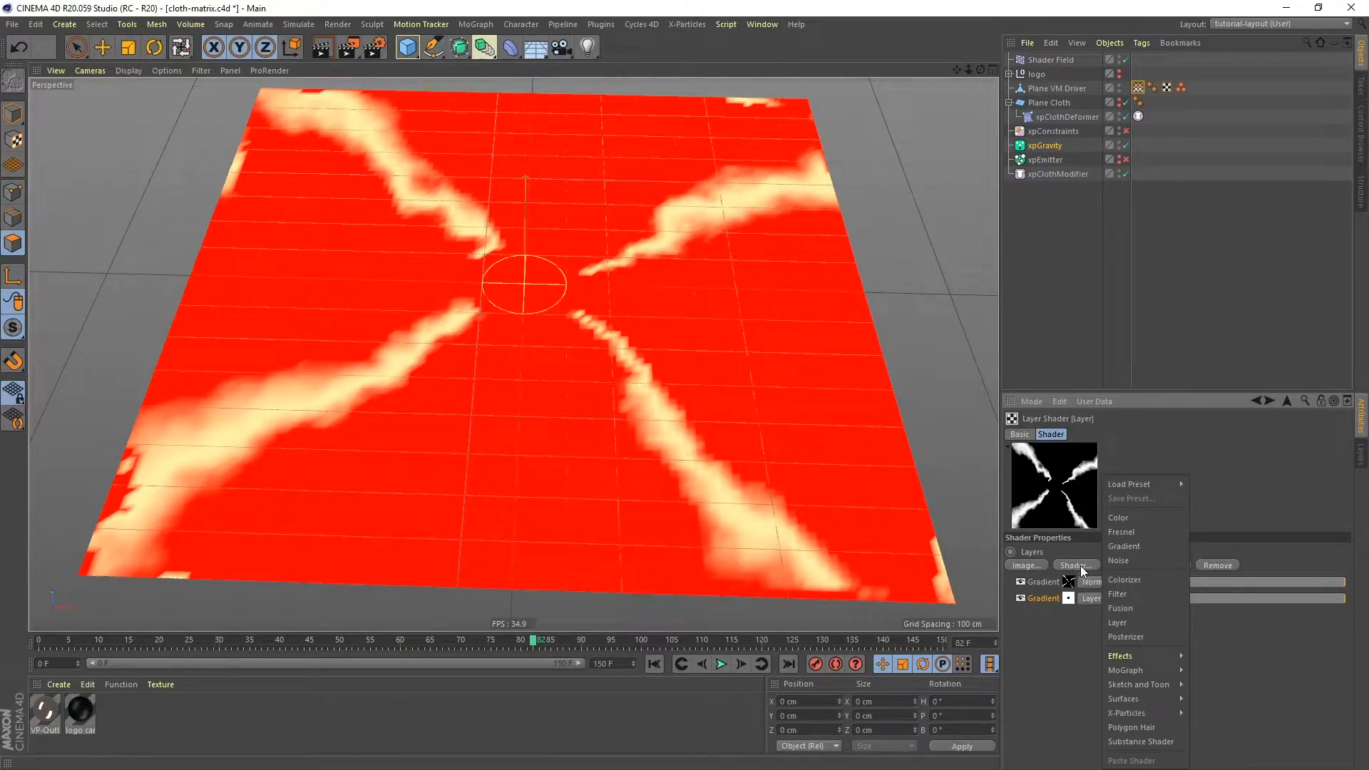
left_click(1140, 561)
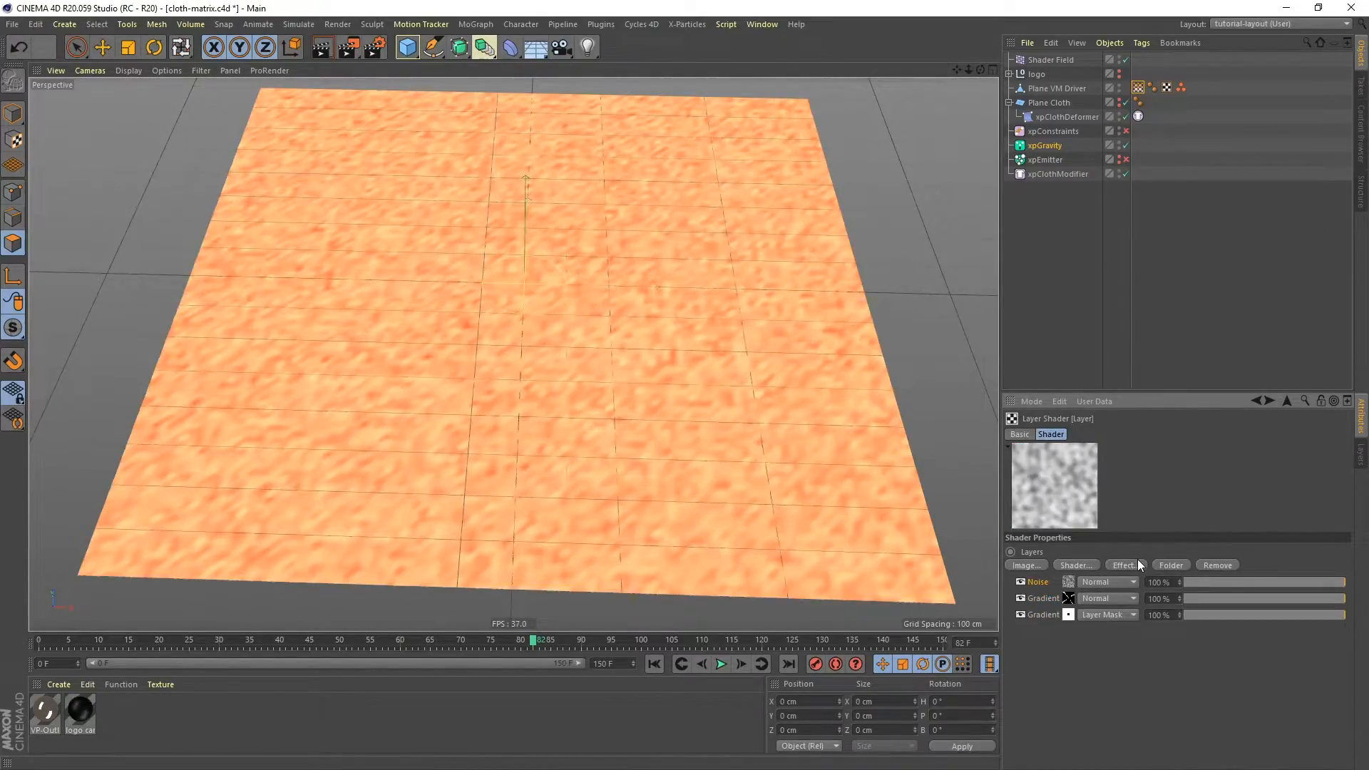
left_click(1109, 582)
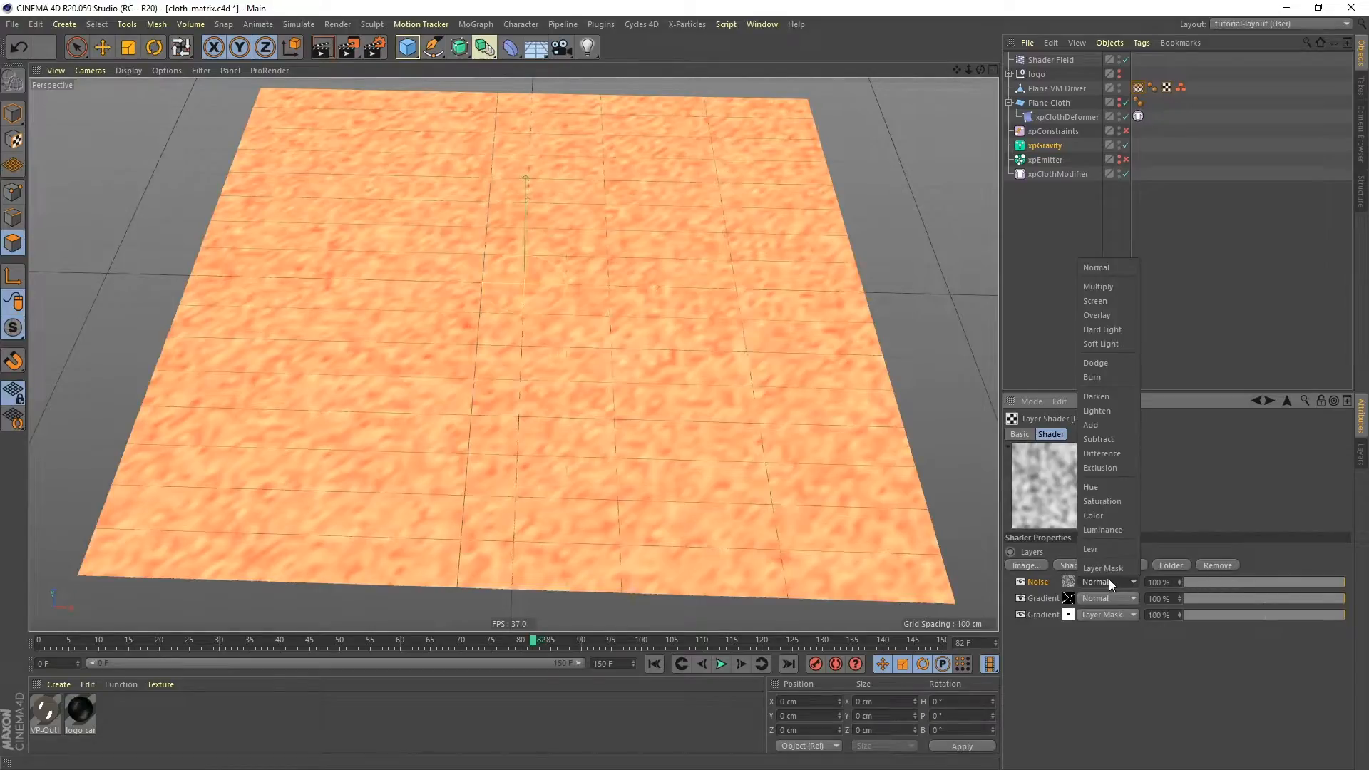
left_click(1116, 287)
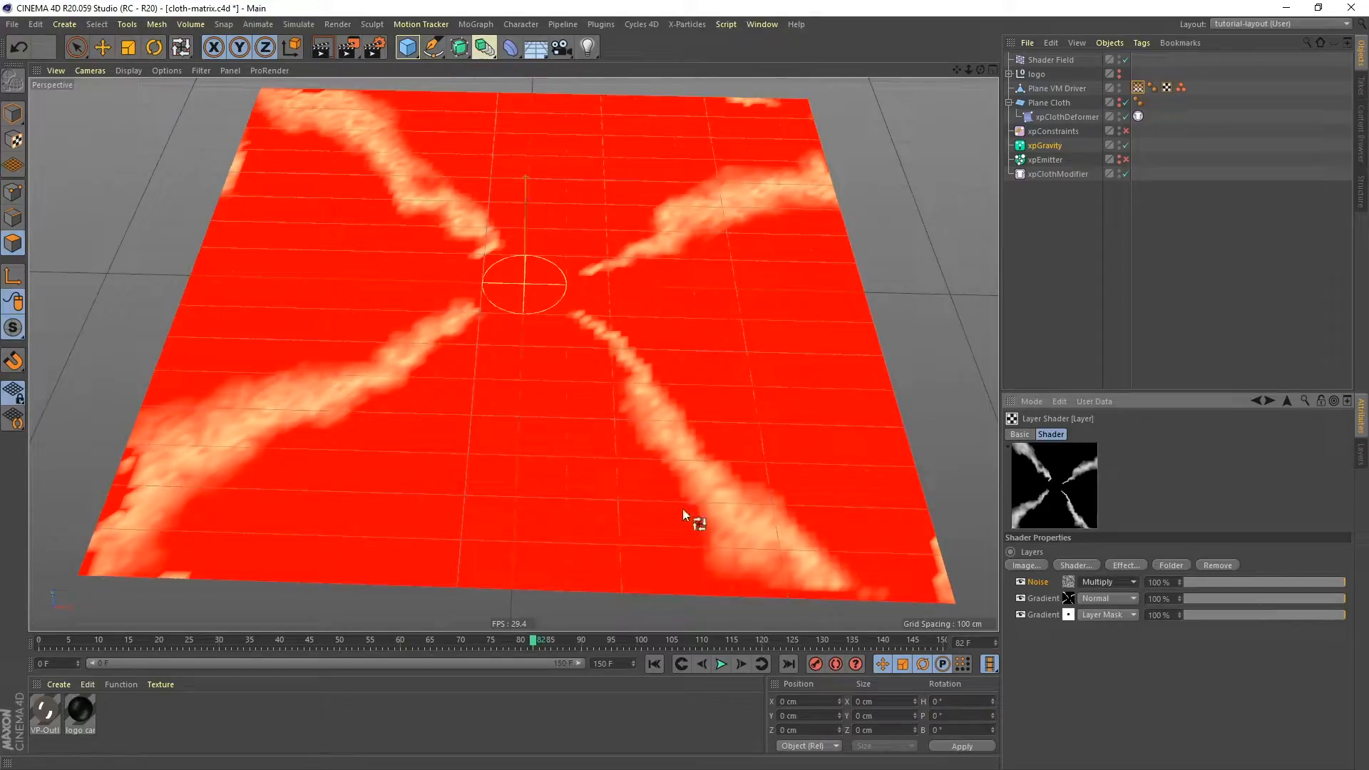
Set the Noise shader's Global Scale to 400%.
left_click(1068, 583)
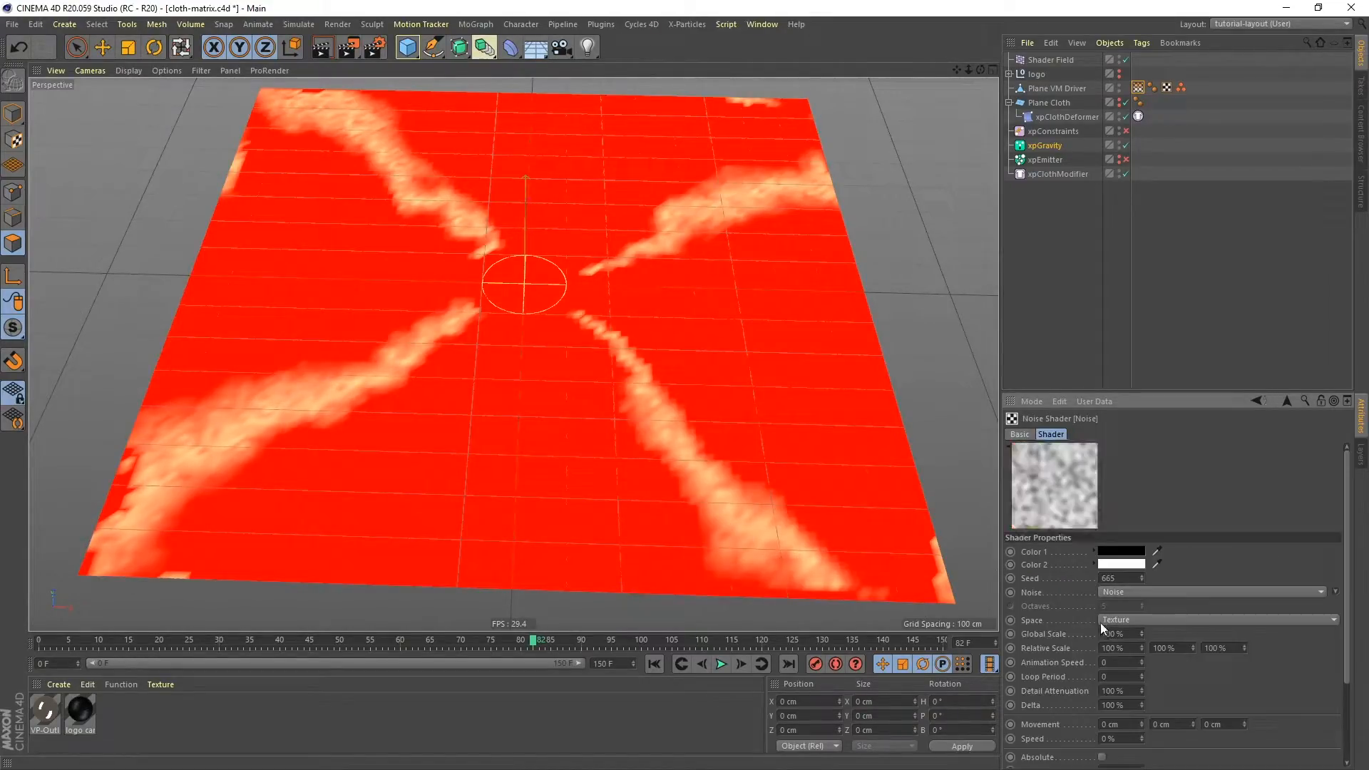
type("400")
key("Return")
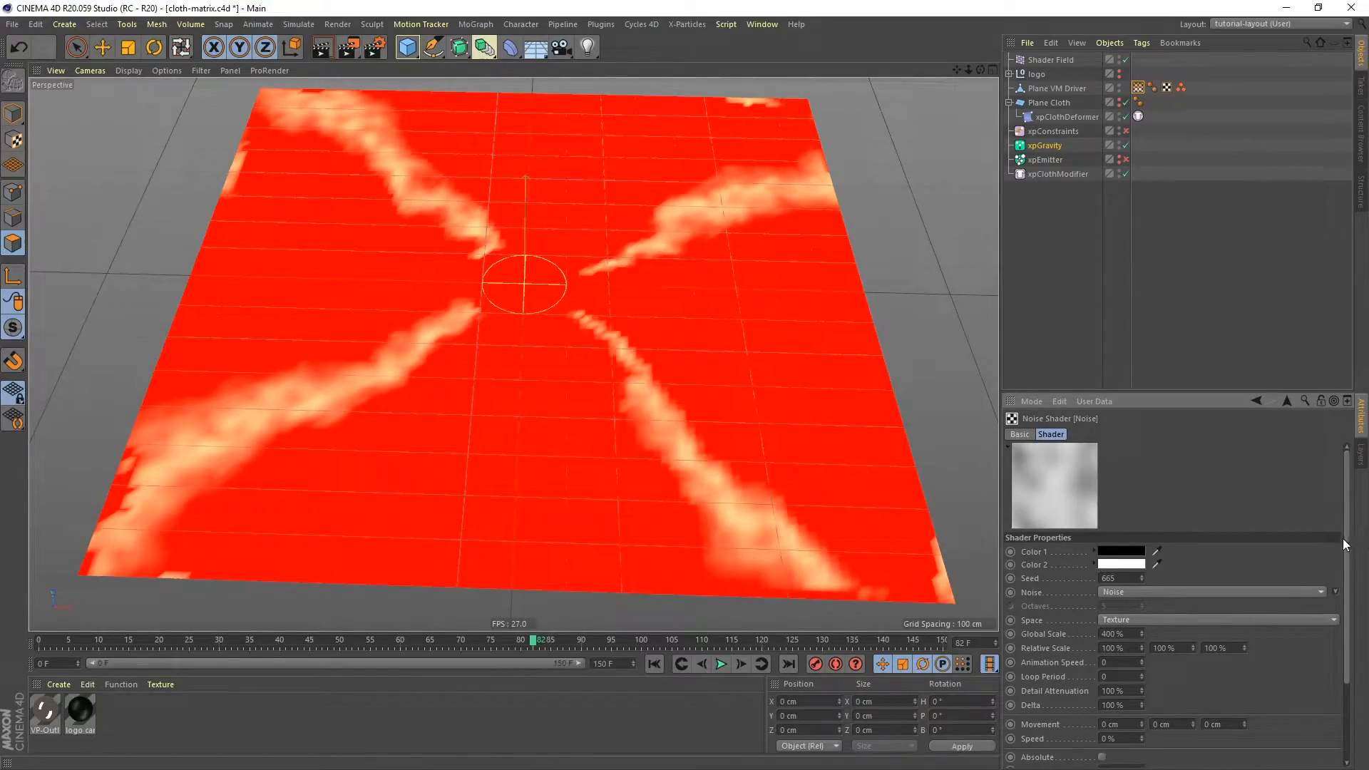
Set the Noise shader's Low Clip to 16% and High Clip to 76%, and reduce the Noise layer's opacity to 65%.
left_click_drag(1344, 542, 1305, 677)
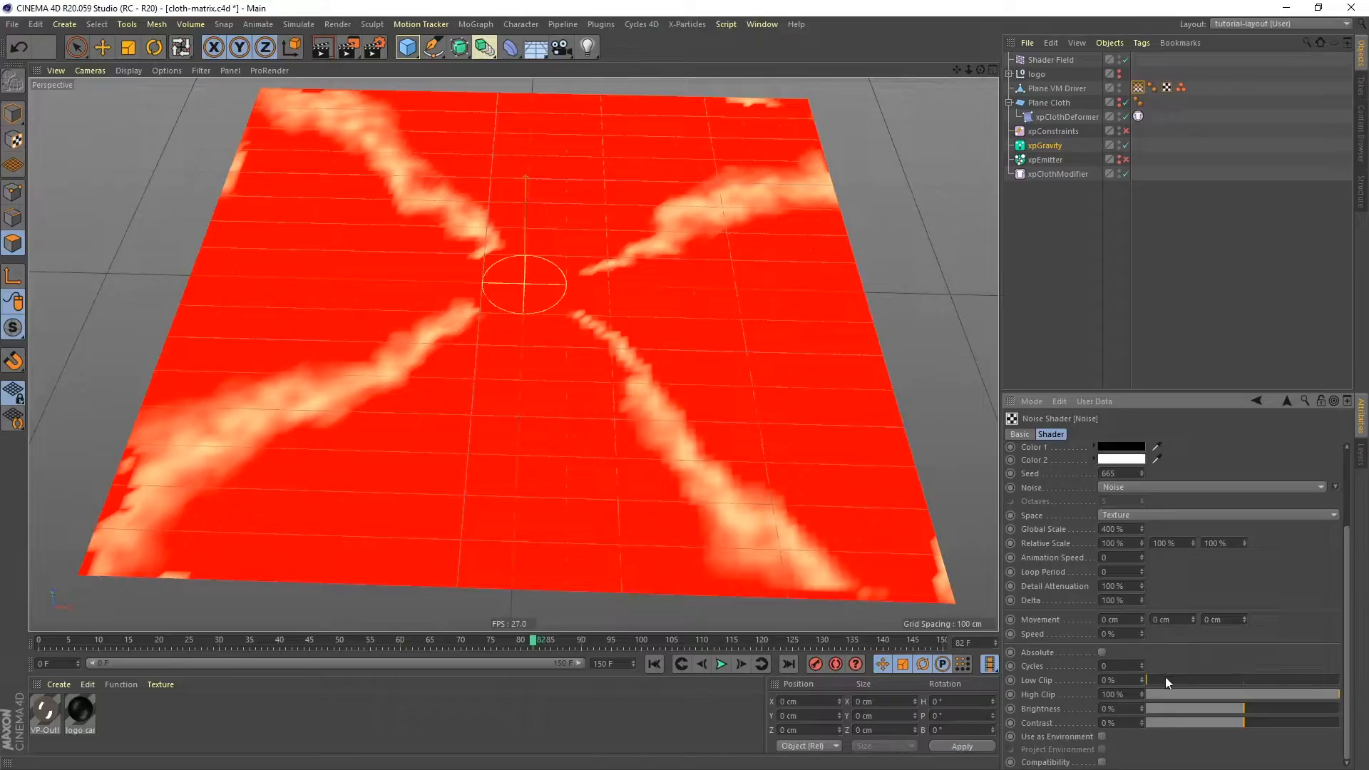
left_click_drag(1159, 680, 1175, 679)
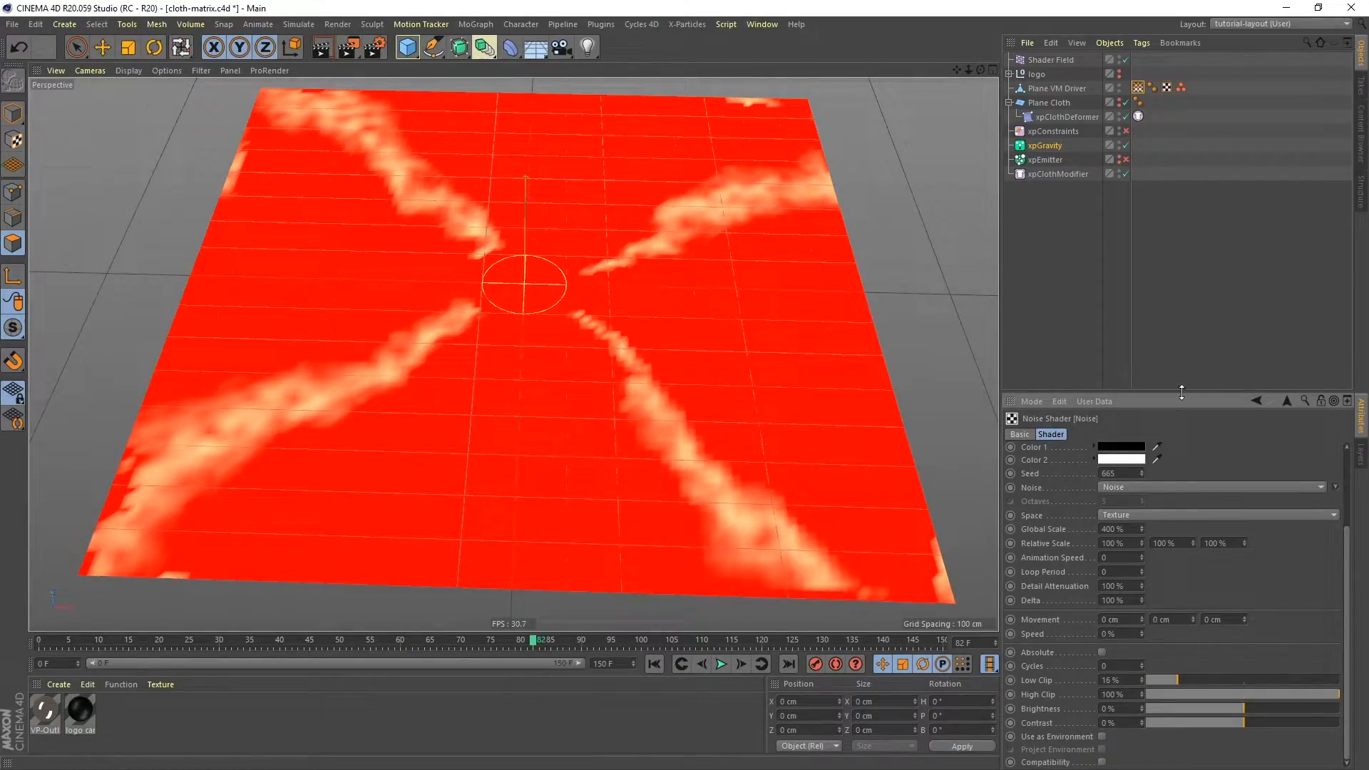
left_click_drag(1182, 392, 1182, 246)
left_click(1337, 654)
left_click_drag(1322, 655, 1303, 654)
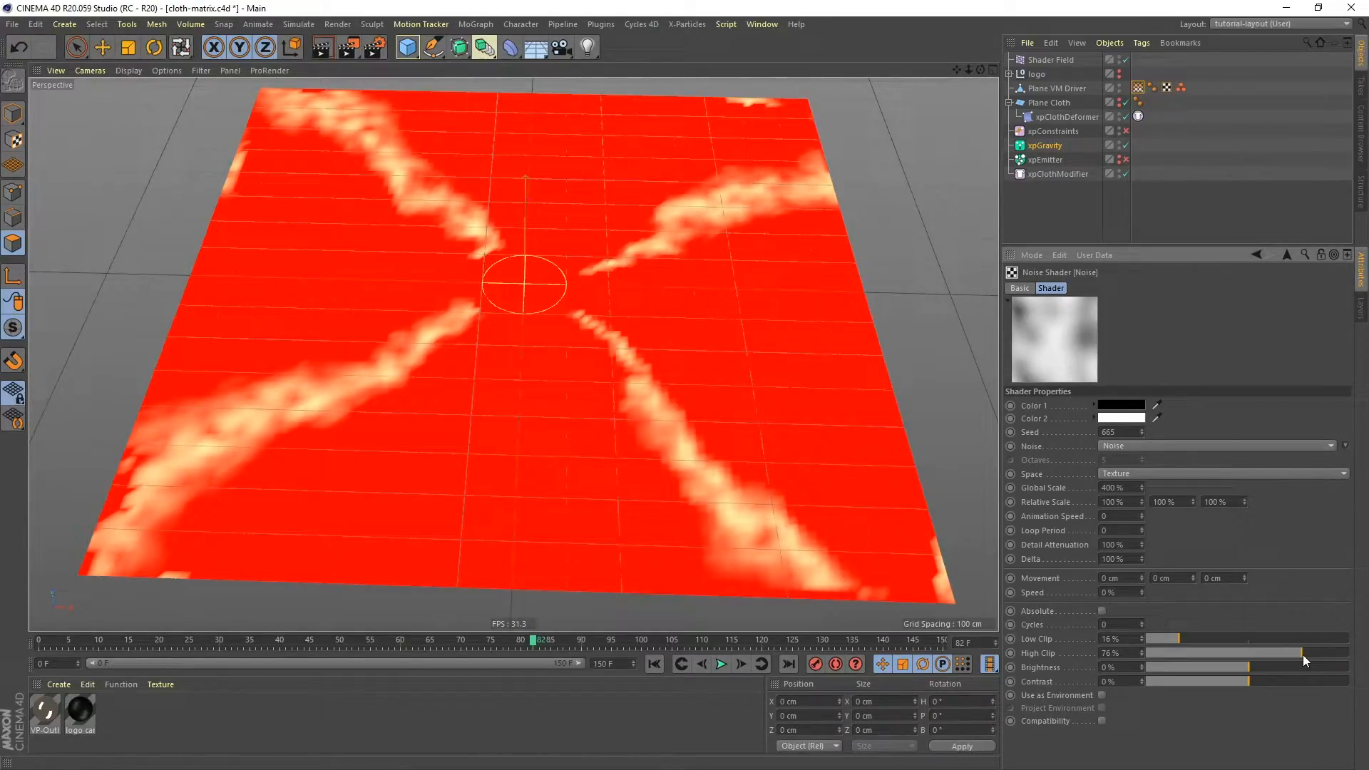
left_click(1287, 256)
left_click_drag(1316, 435, 1290, 435)
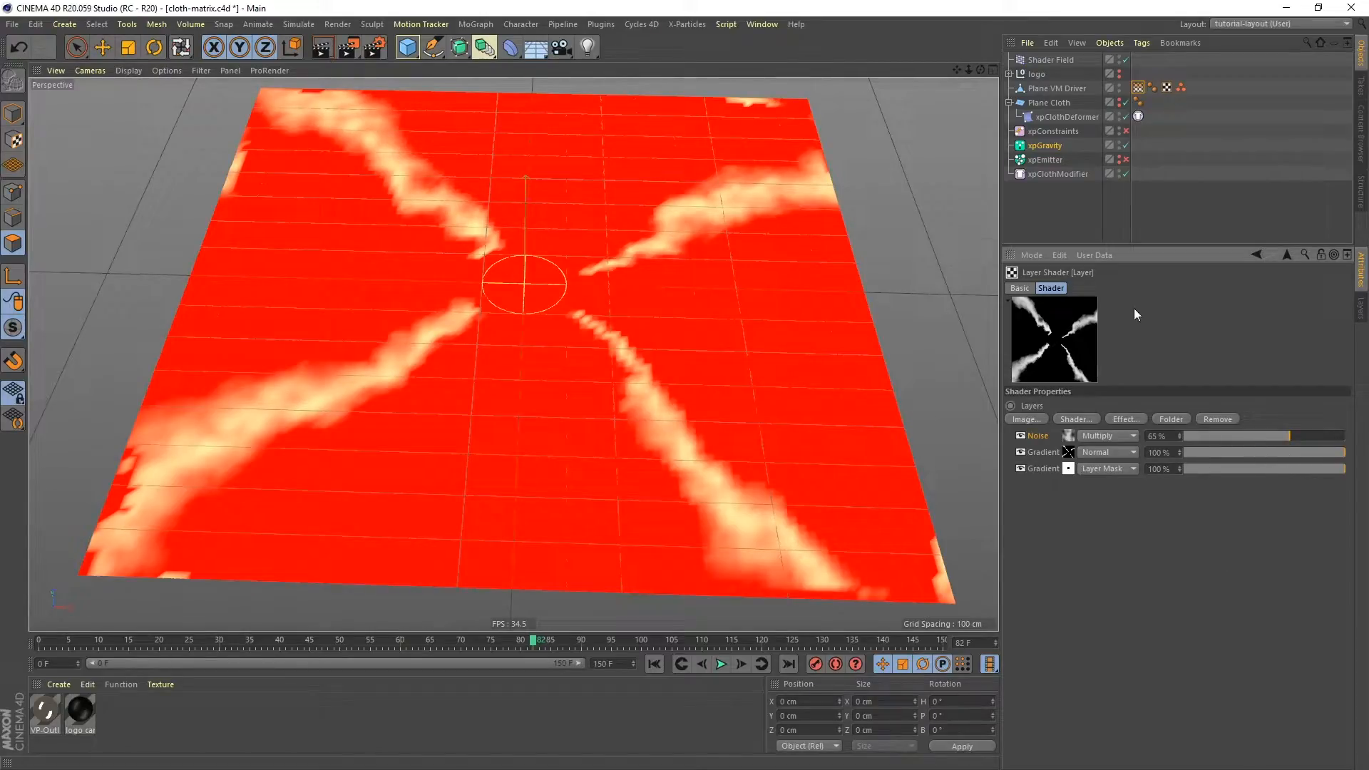
Hide Plane VM Driver, show Plane Cloth, enable xpEmitter and simulate the cloth from the first frame with the noisy, turbulent gradient.
left_click(1119, 84)
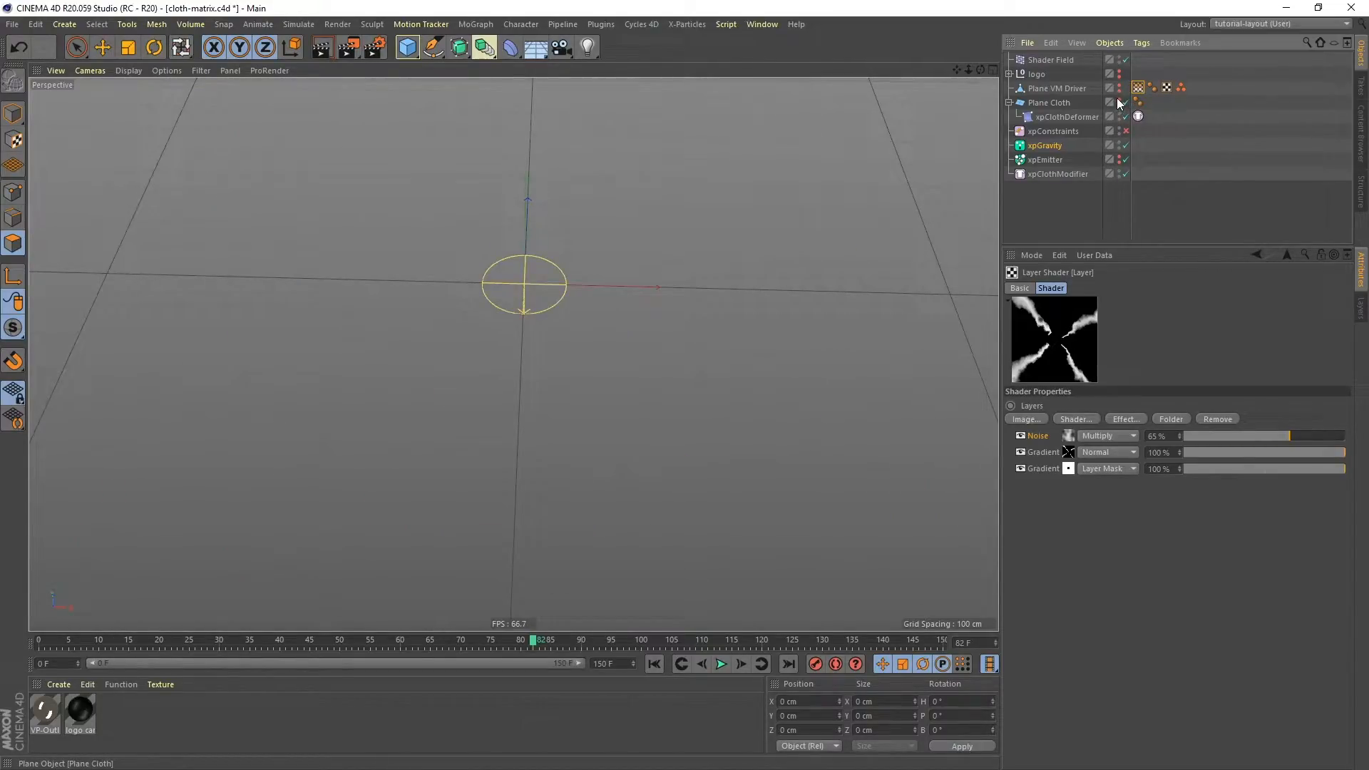
left_click(1119, 99)
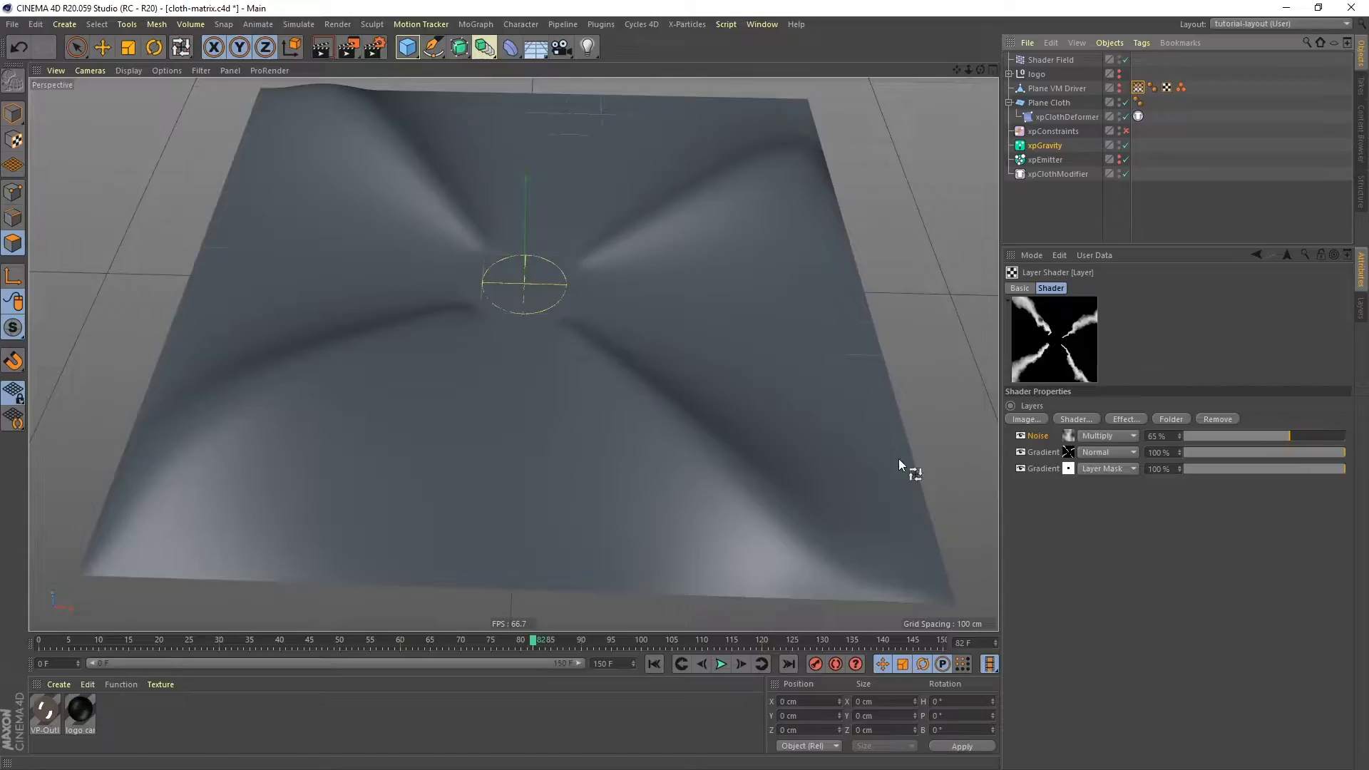
left_click(653, 664)
left_click(721, 665)
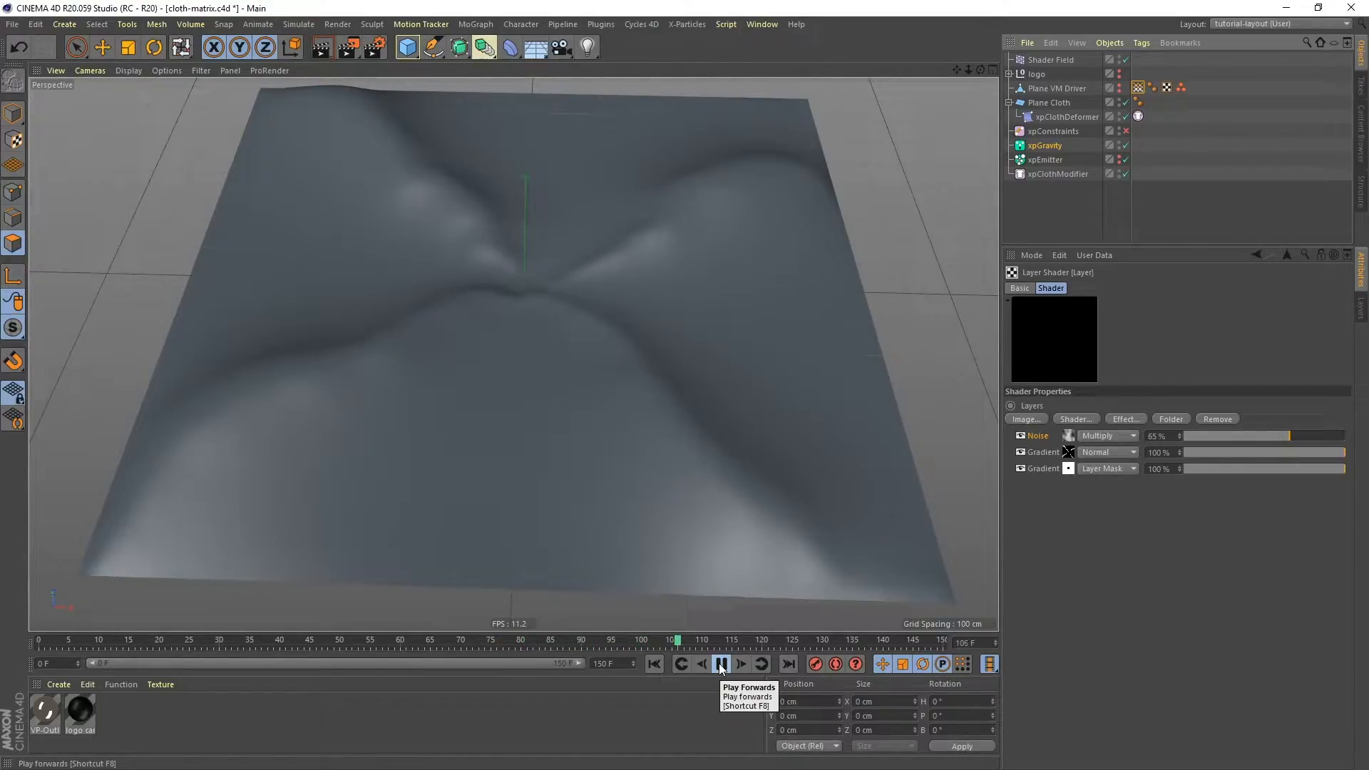
left_click(721, 665)
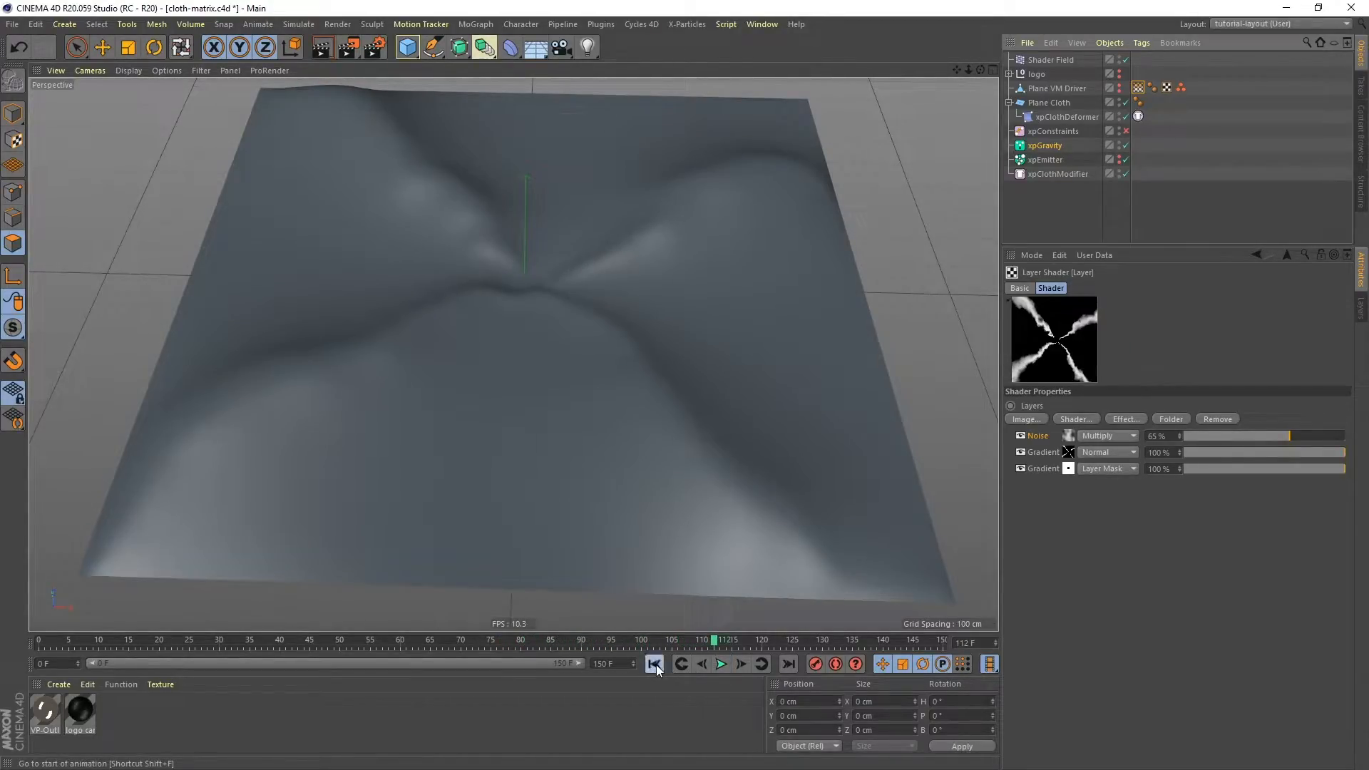
Replay the cloth simulation from the first frame, stop it at frame 90 and hide Plane Cloth.
left_click(655, 665)
left_click(722, 665)
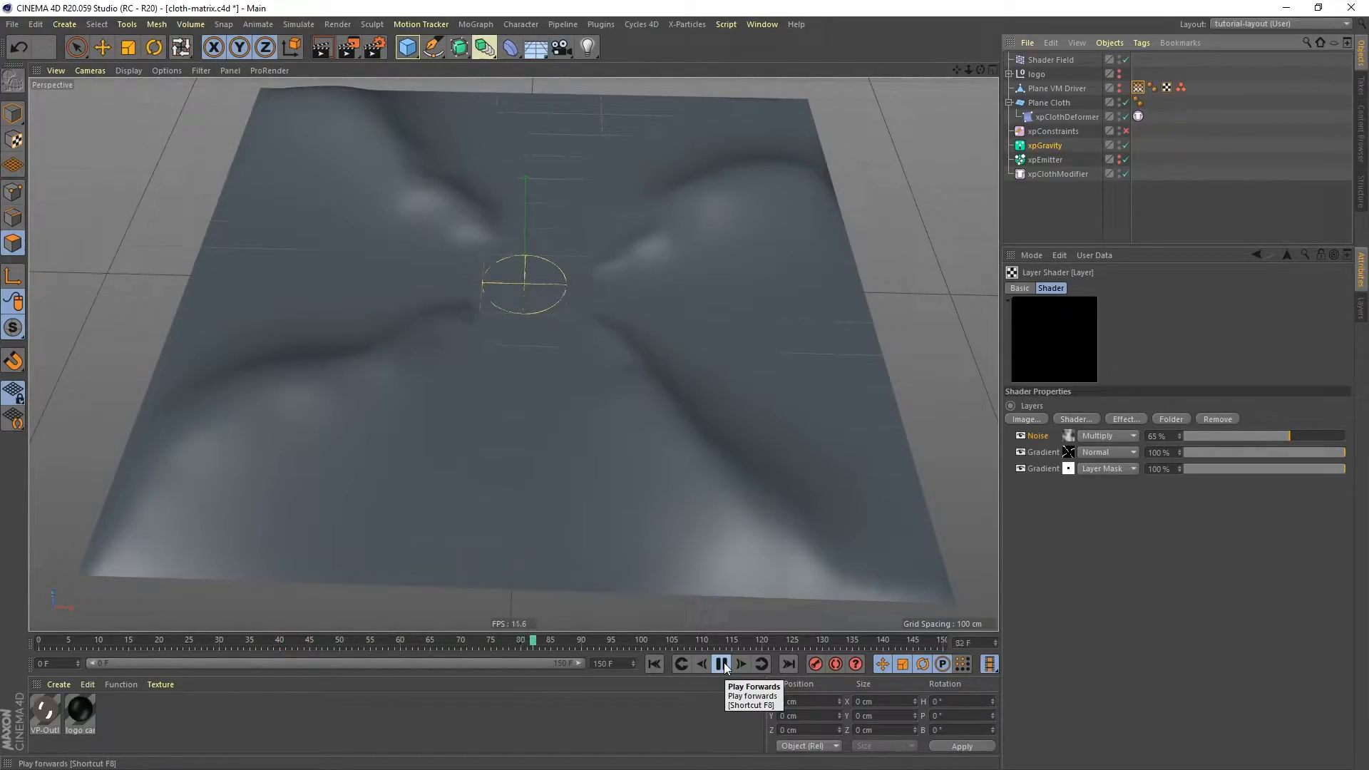
left_click(723, 665)
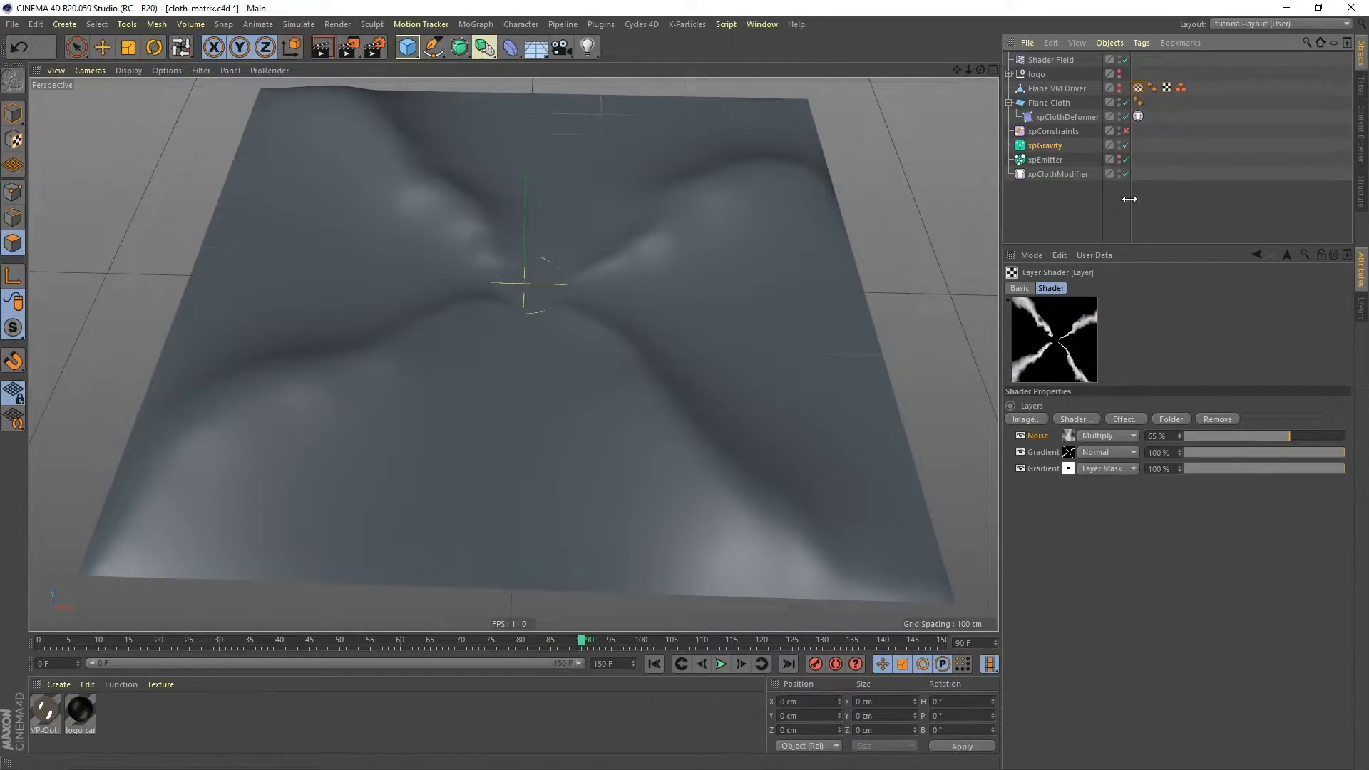
left_click(1119, 100)
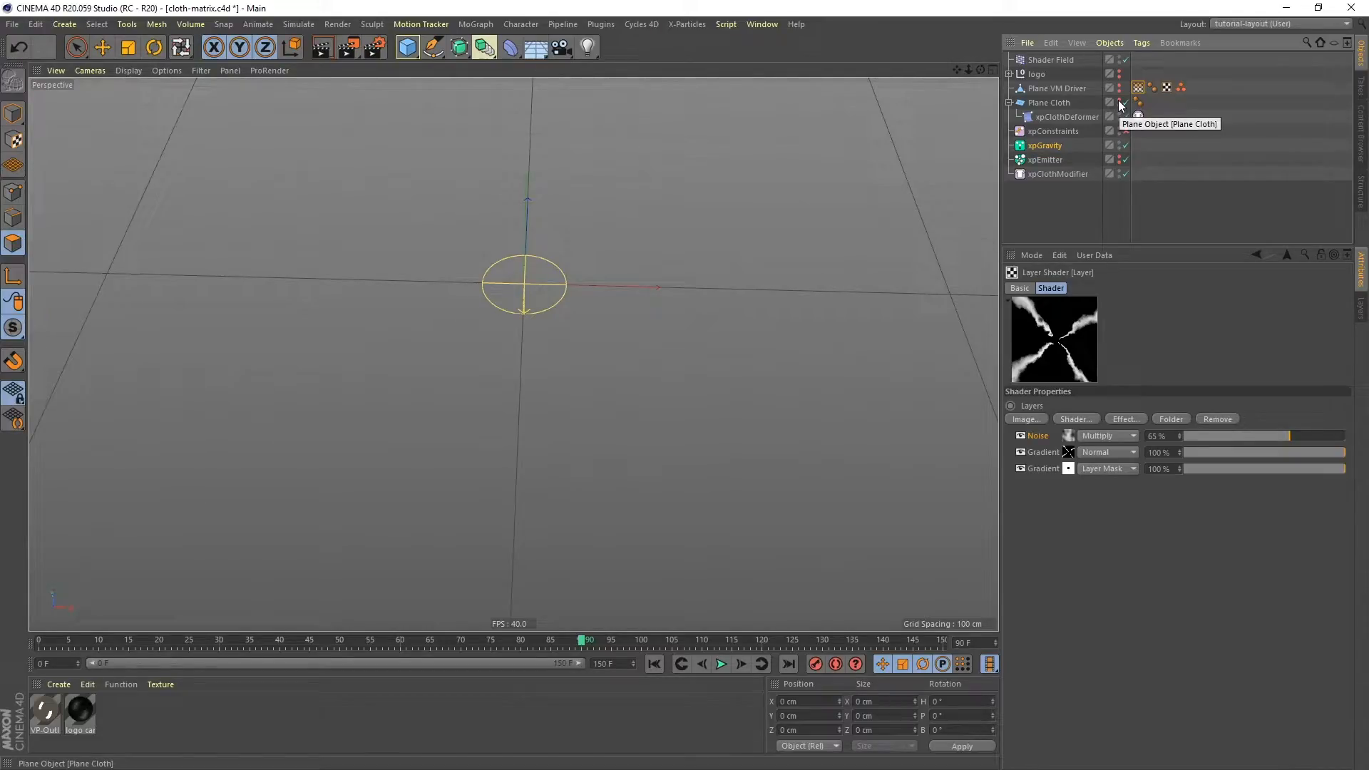
Add a MoGraph Matrix object and place it at the end of the object list, below xpClothModifier.
left_click(475, 24)
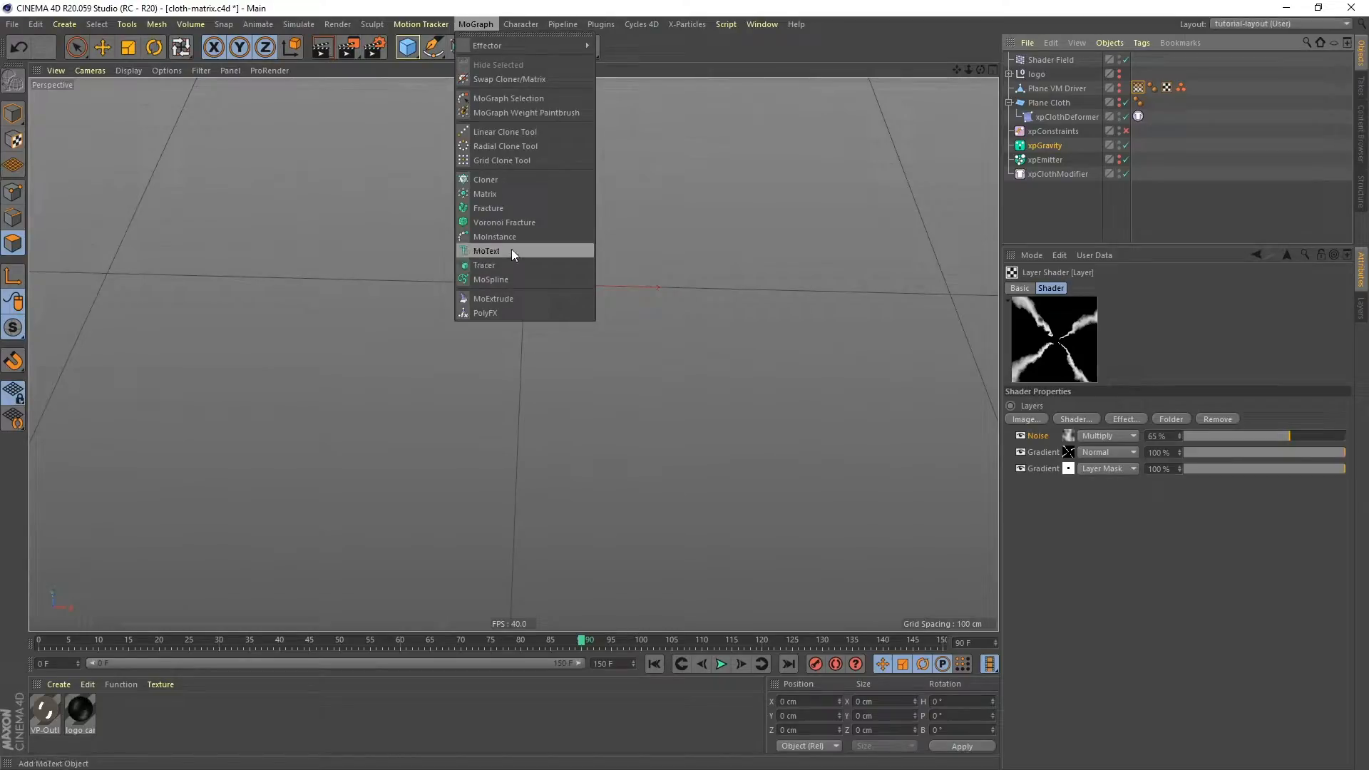
left_click(485, 194)
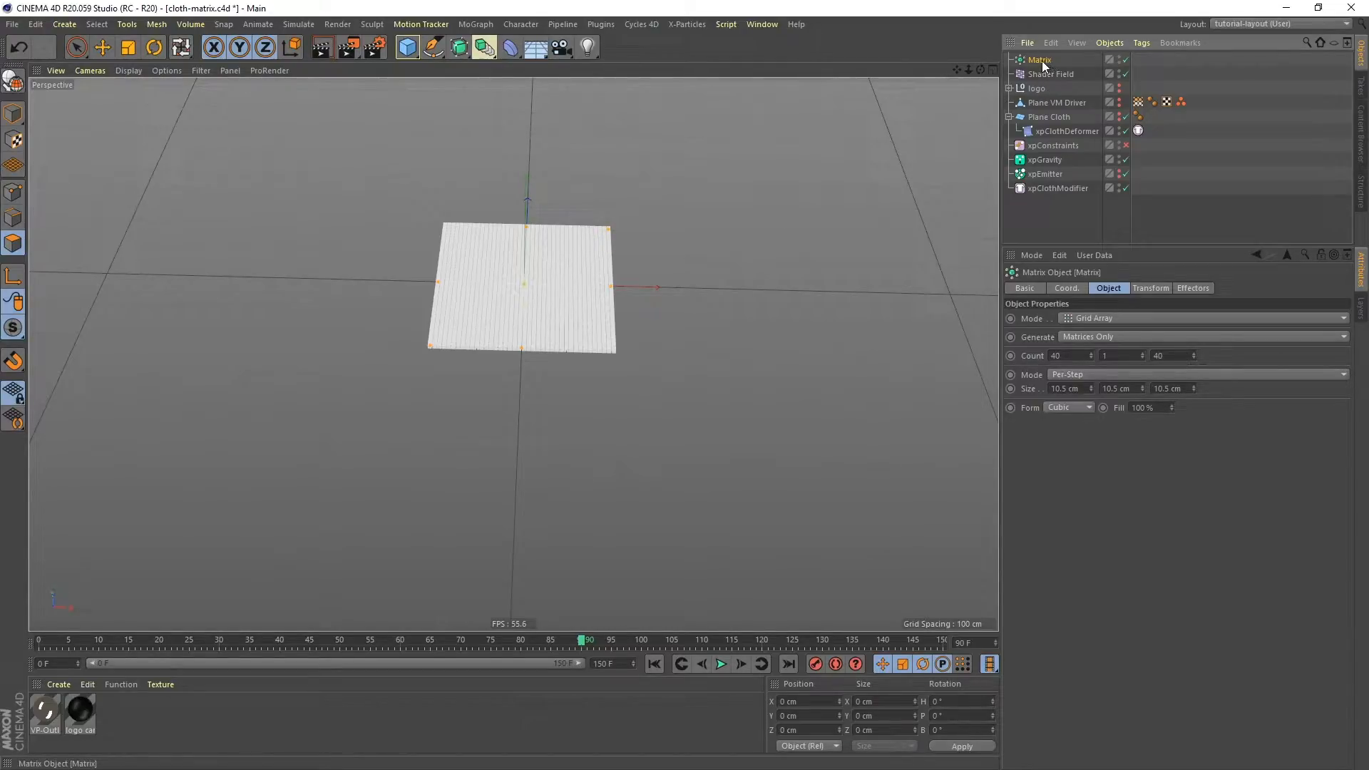
left_click_drag(1038, 62, 1054, 215)
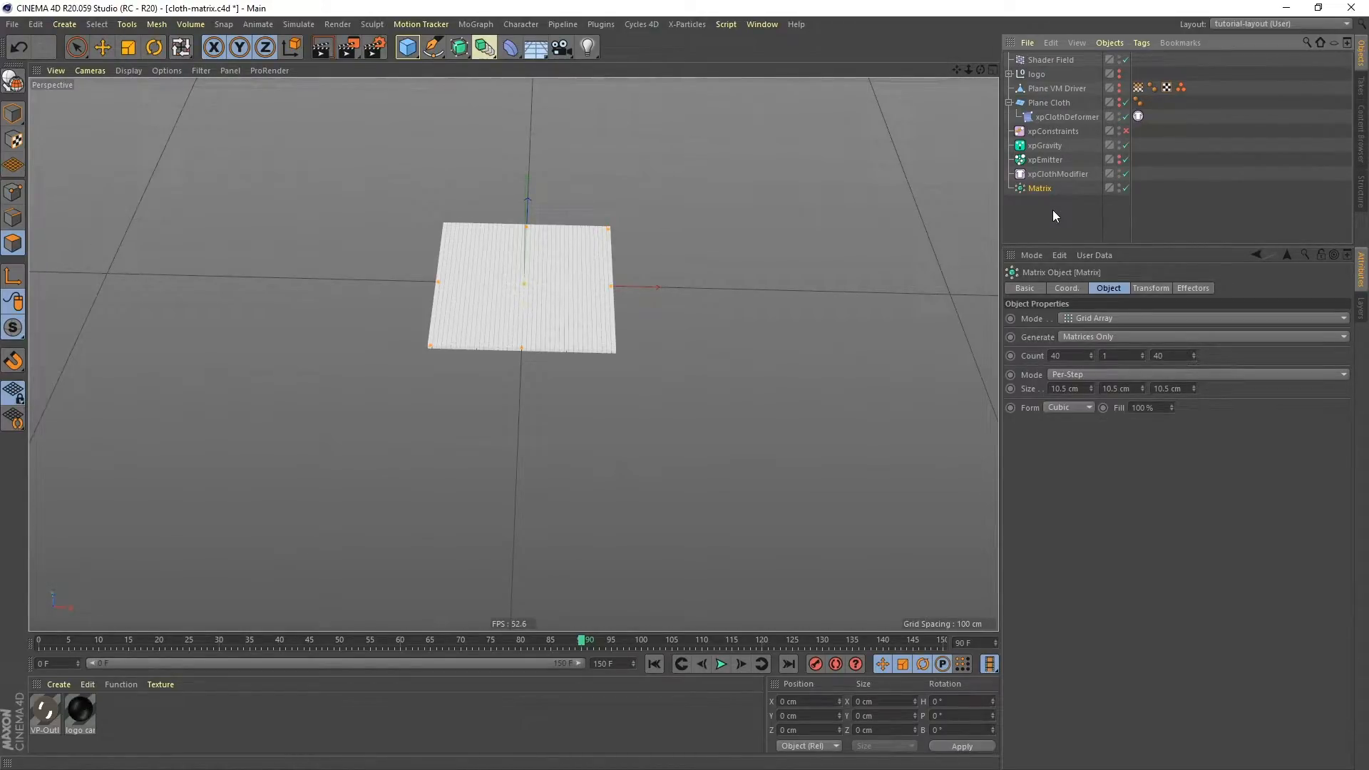
Set the Matrix to Object mode, link Plane Cloth as its object and set the distribution to Polygon Center.
left_click(1114, 315)
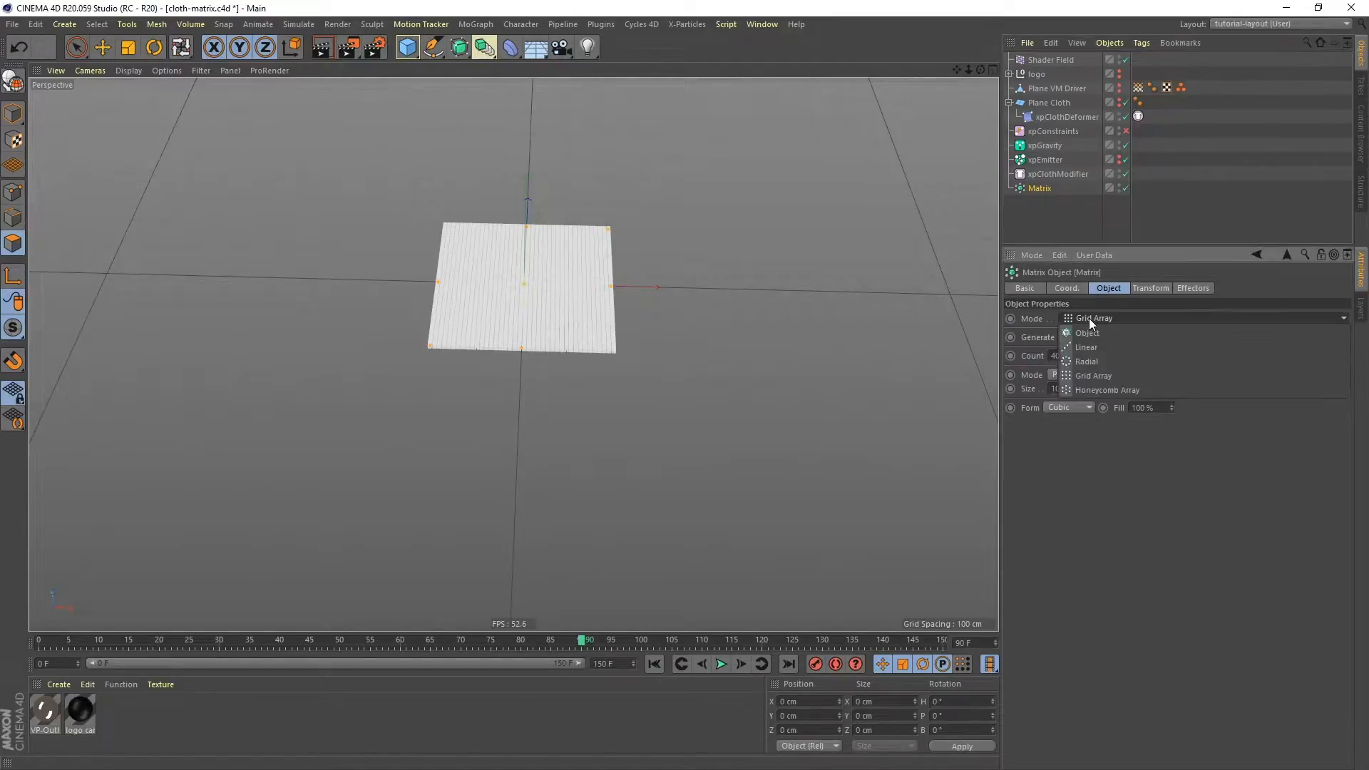
left_click(1091, 332)
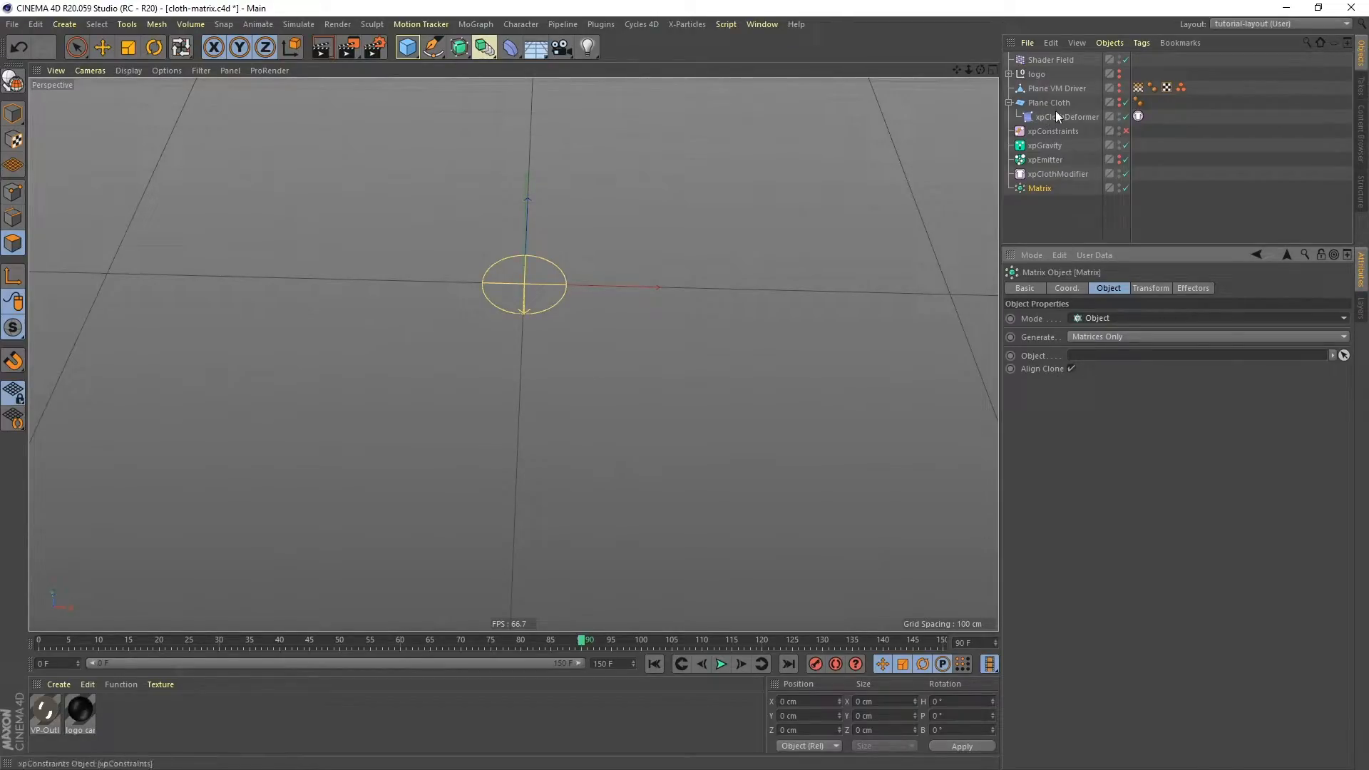
left_click_drag(1049, 107, 1089, 357)
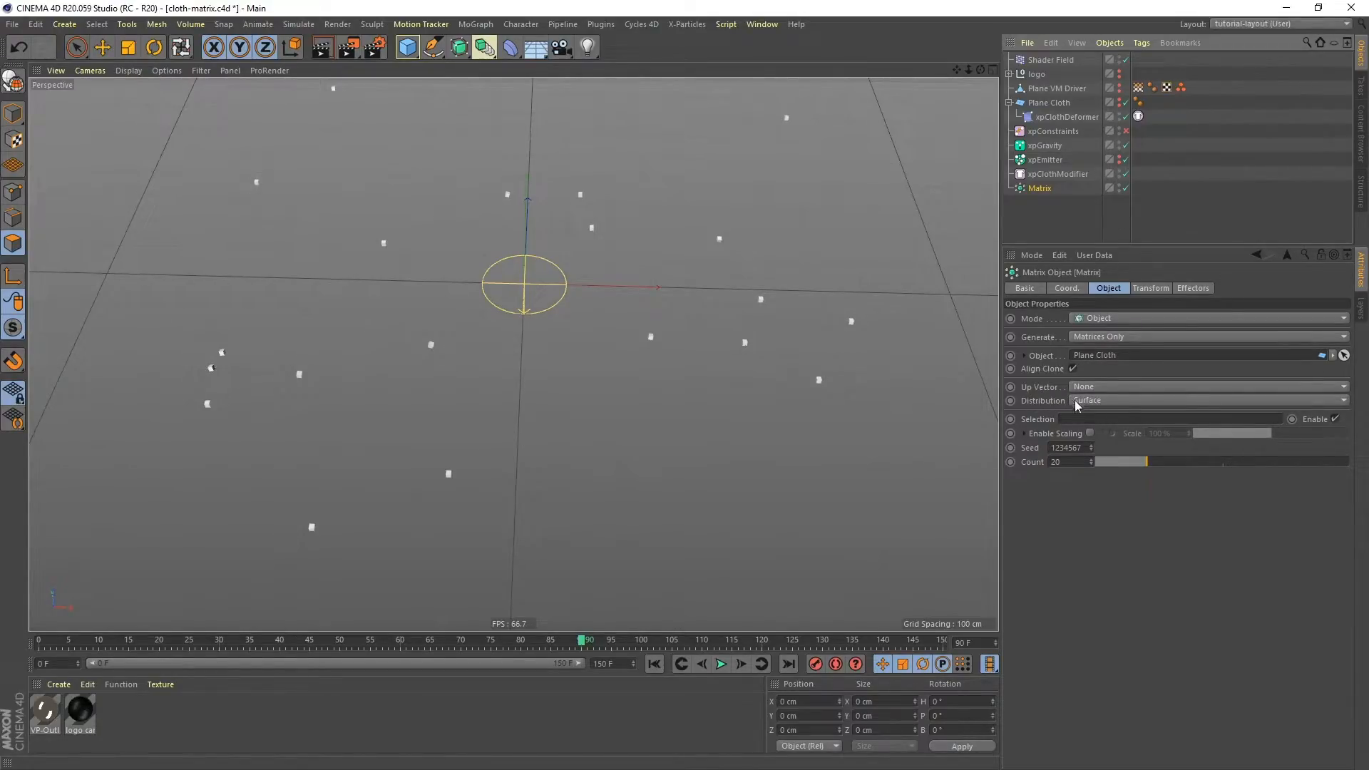
left_click(1106, 400)
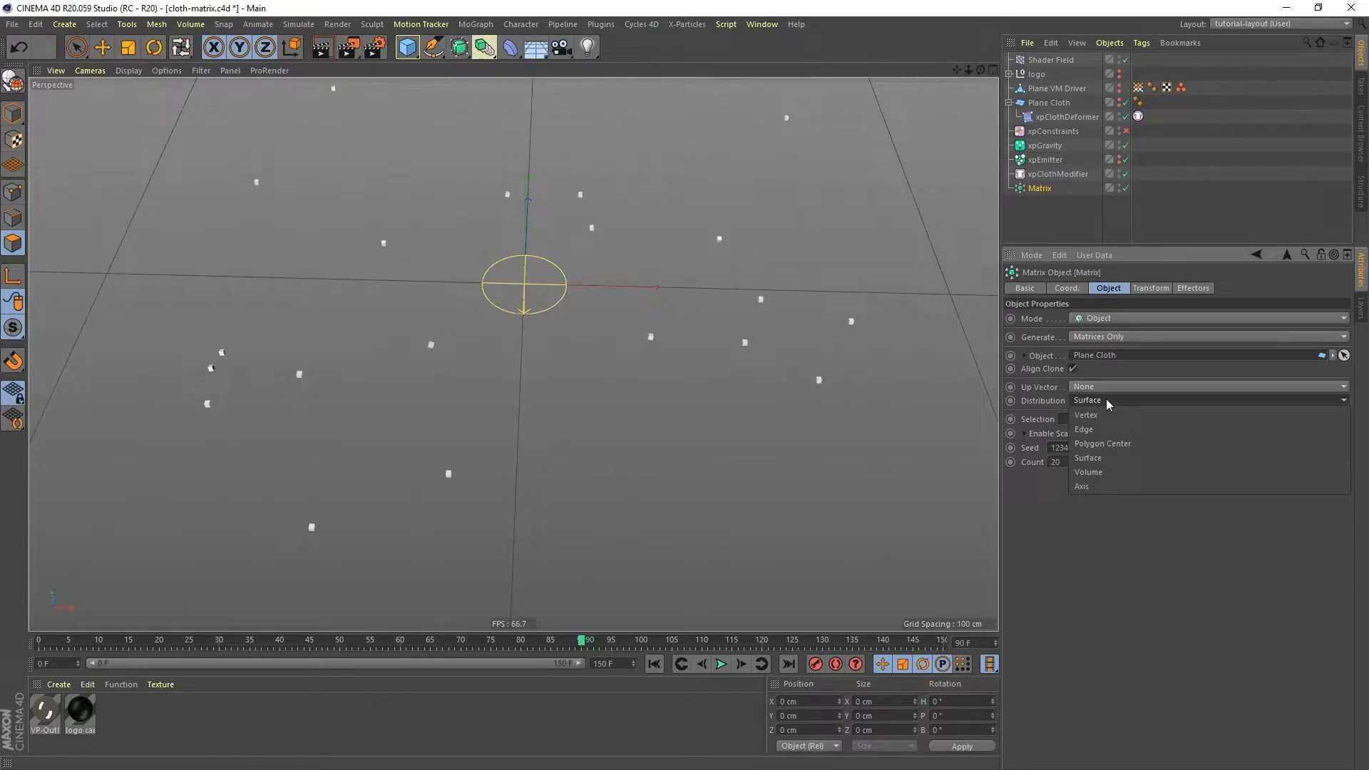
left_click(1120, 443)
Play the cloth simulation with the Matrix cubes from the first frame and stop it at frame 86.
left_click_drag(592, 414, 540, 317, "alt")
right_click_drag(541, 316, 551, 484, "alt")
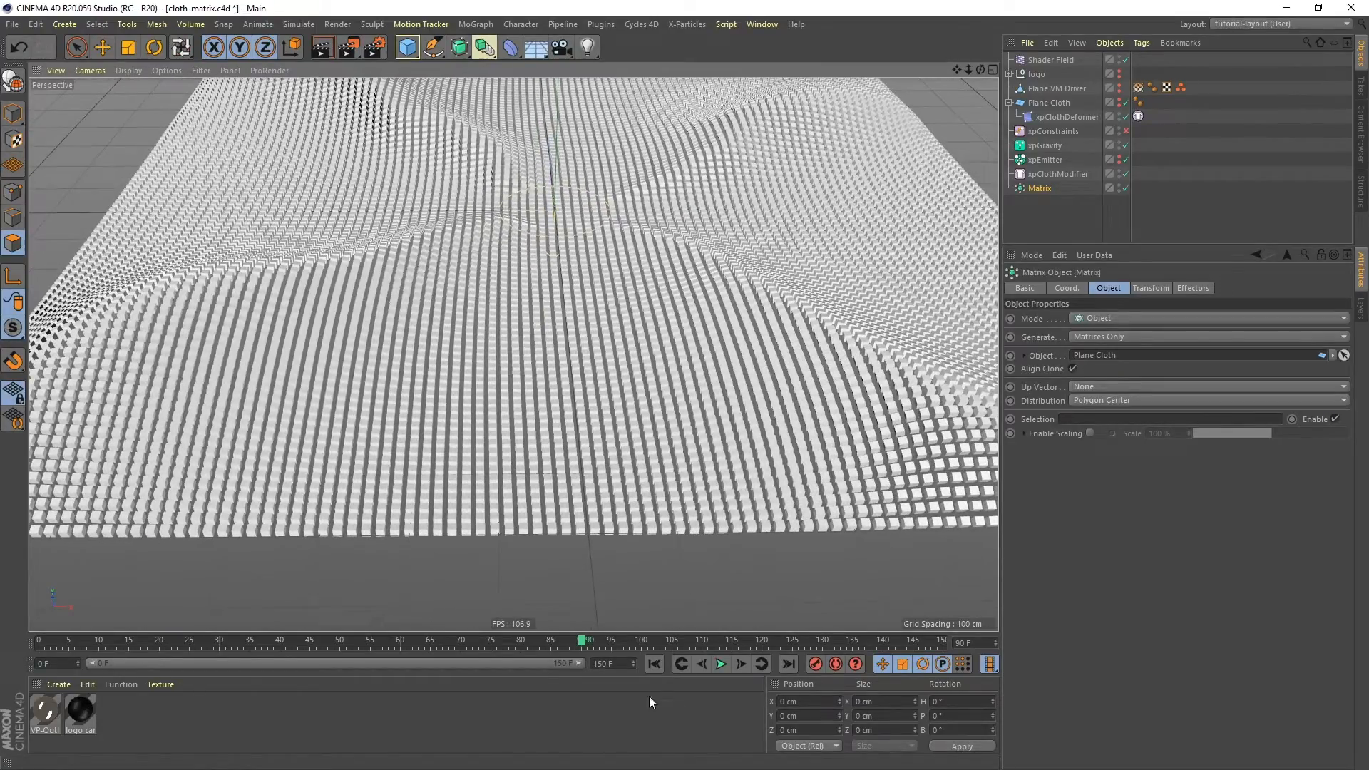
left_click(655, 663)
right_click_drag(676, 523, 679, 421, "alt")
left_click(721, 664)
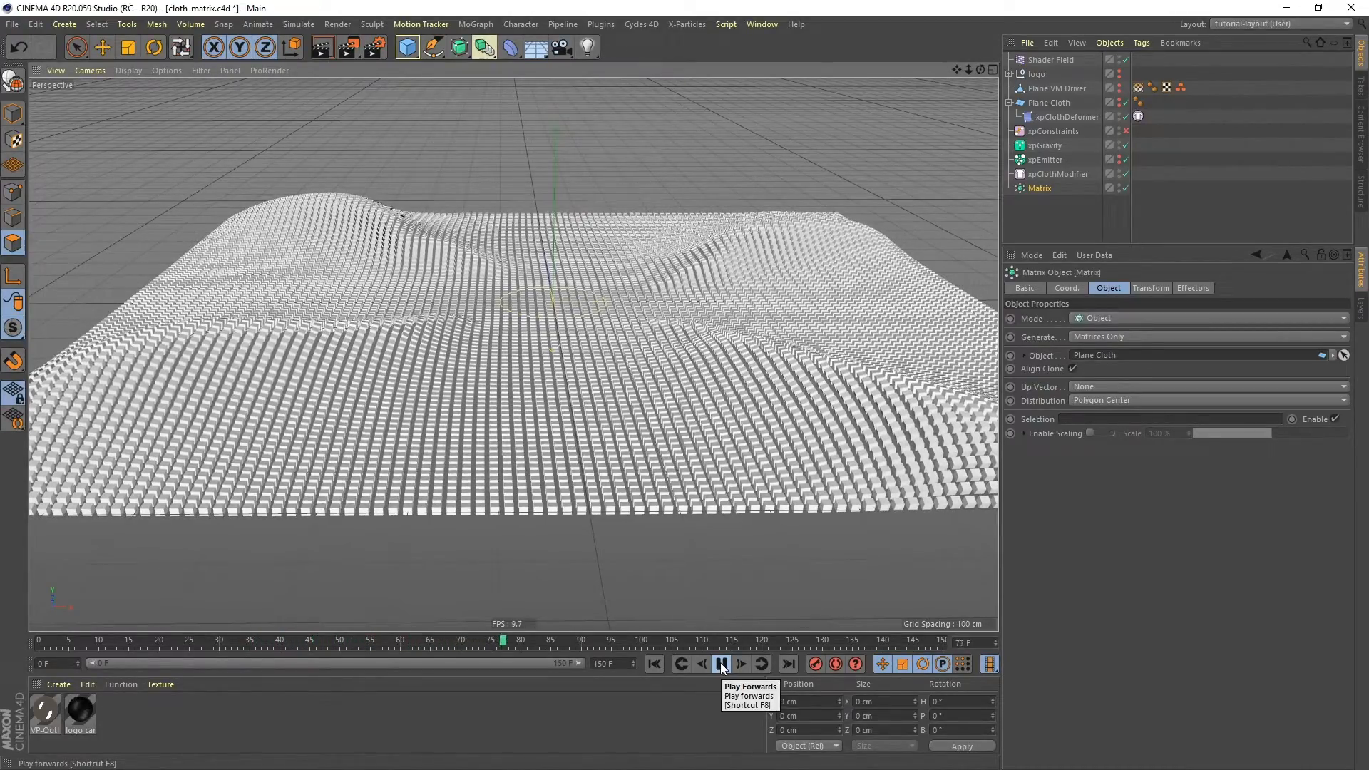
left_click(722, 667)
Scale the Matrix cubes uniformly to 1.629 on X, Y and Z in the transform settings.
left_click_drag(742, 360, 762, 425, "alt")
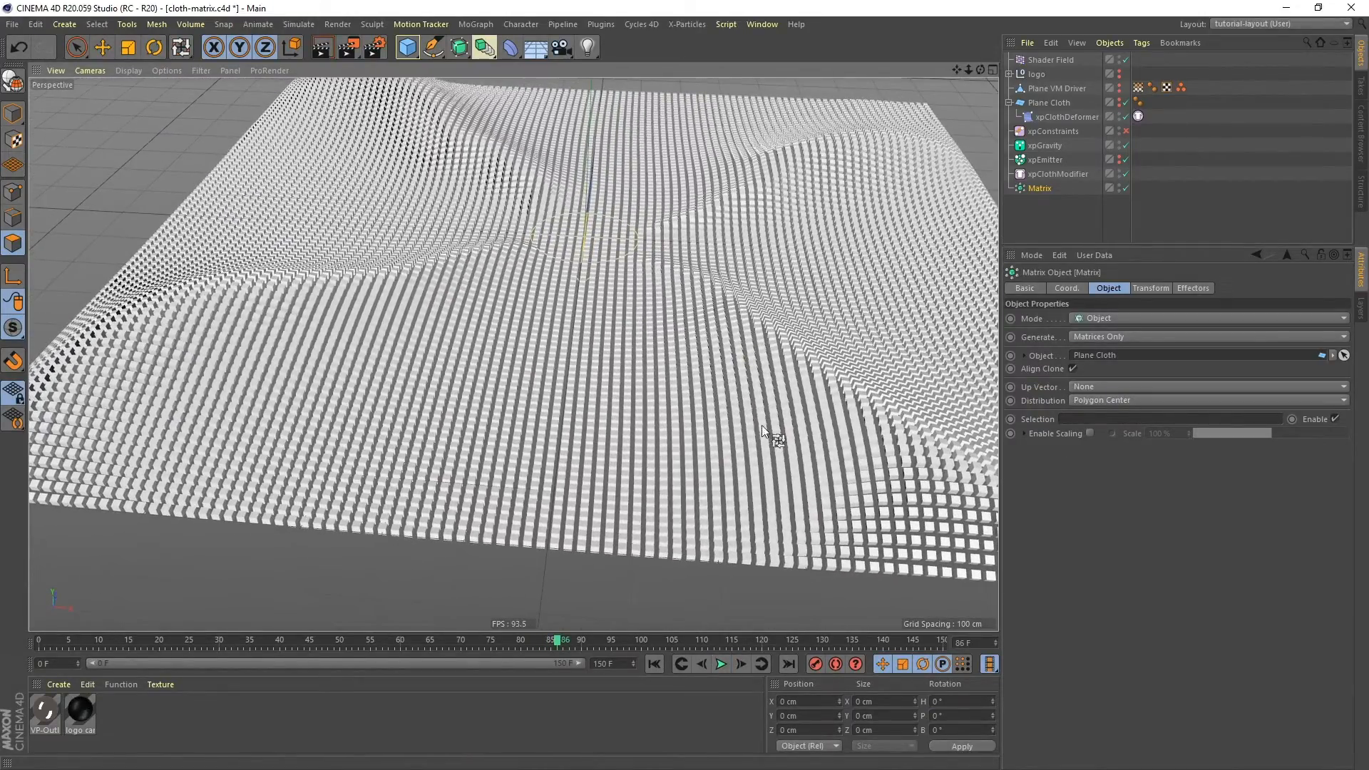
right_click_drag(762, 425, 784, 392, "alt")
middle_click_drag(784, 392, 713, 356, "alt")
right_click_drag(713, 357, 692, 396, "alt")
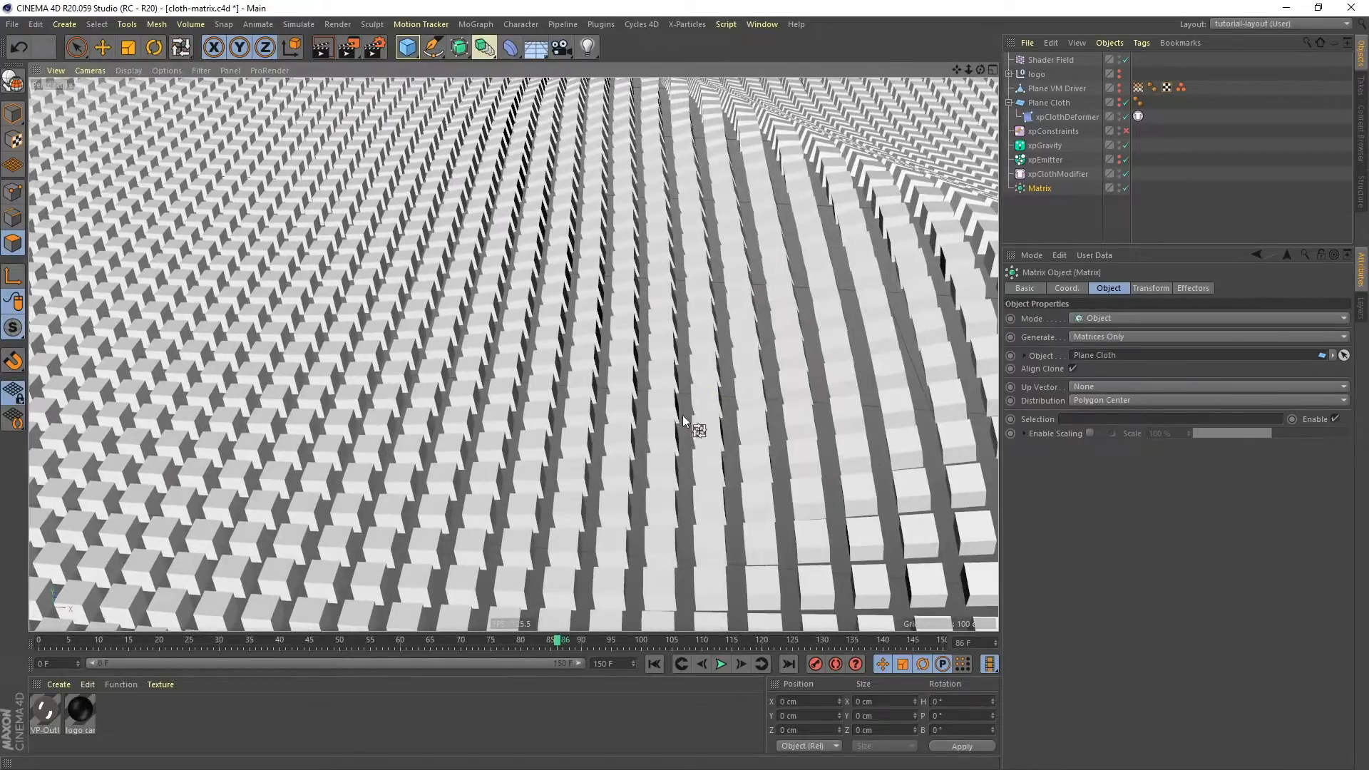
left_click_drag(661, 444, 661, 391, "alt")
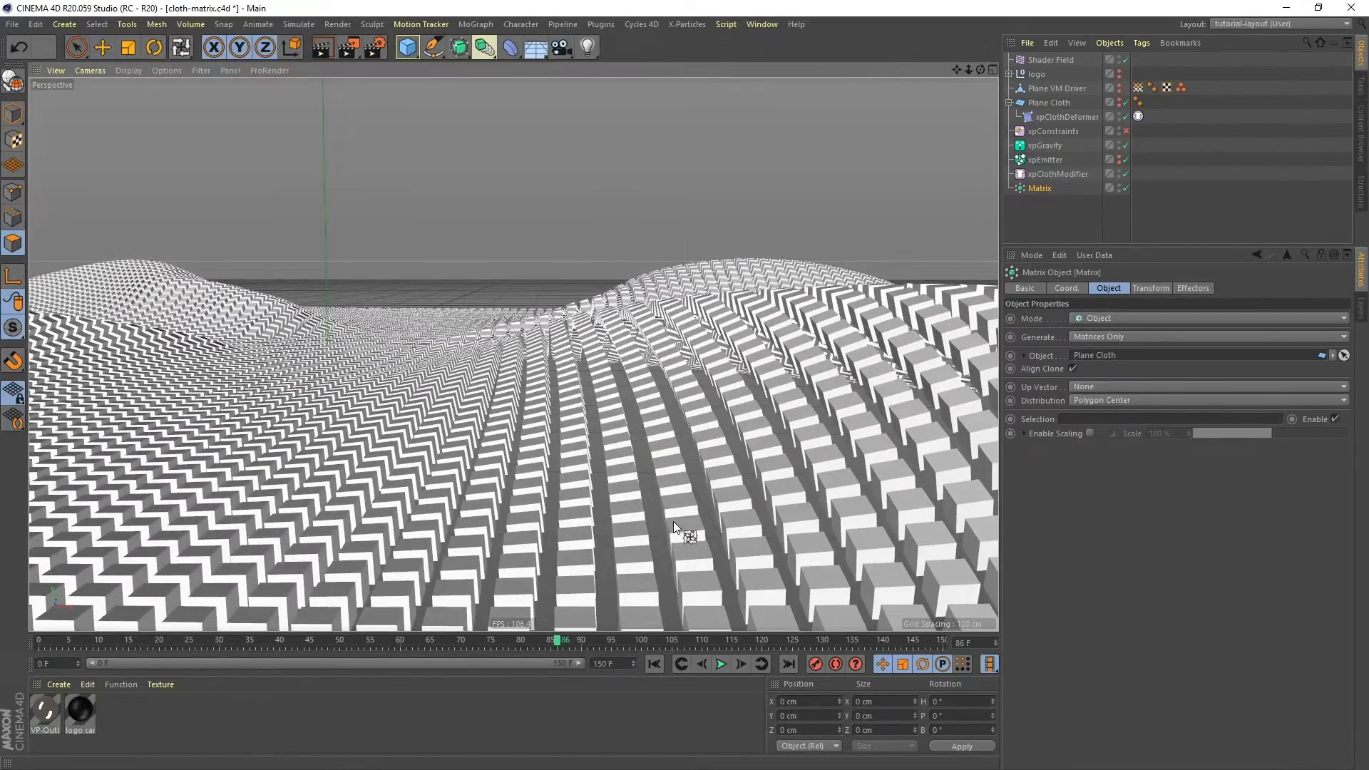
left_click_drag(673, 524, 678, 414, "alt")
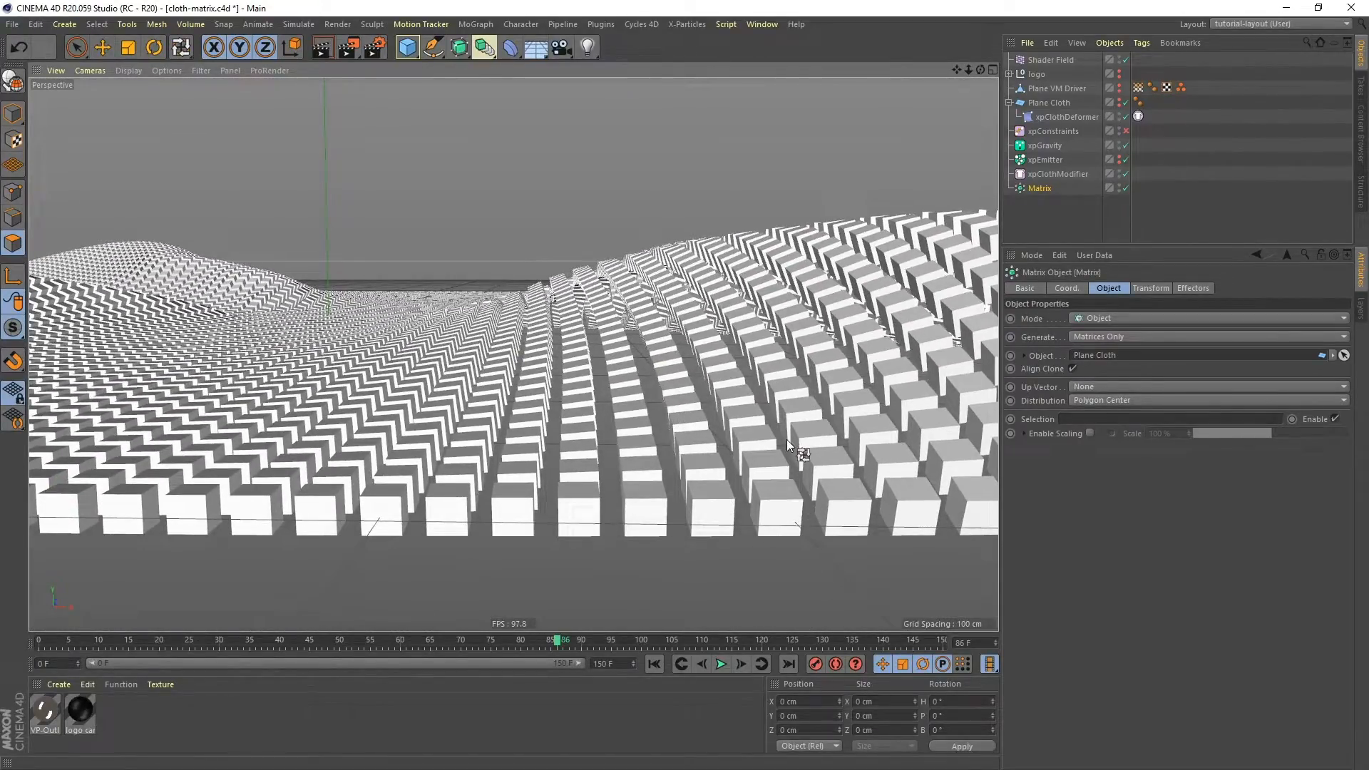
left_click(1144, 288)
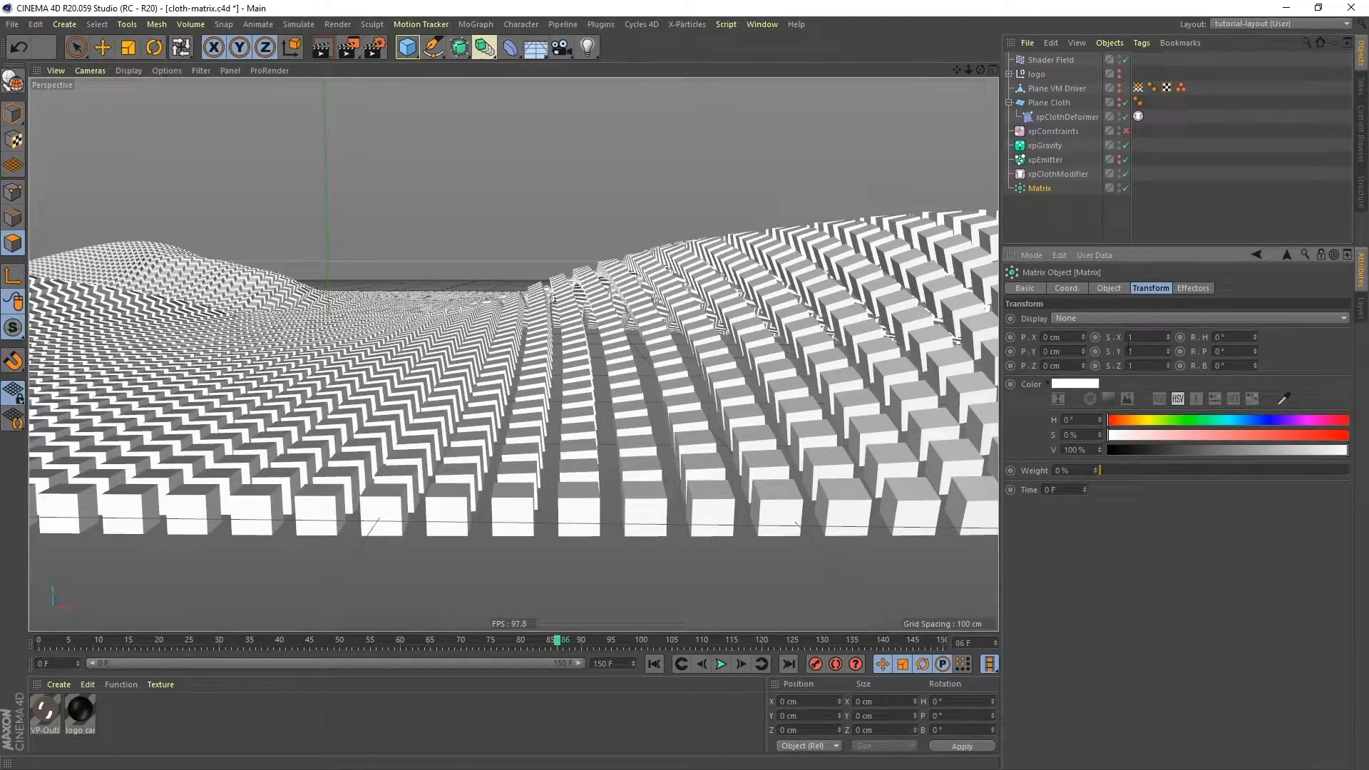
left_click(1109, 339)
scroll(1150, 340, "up", 1)
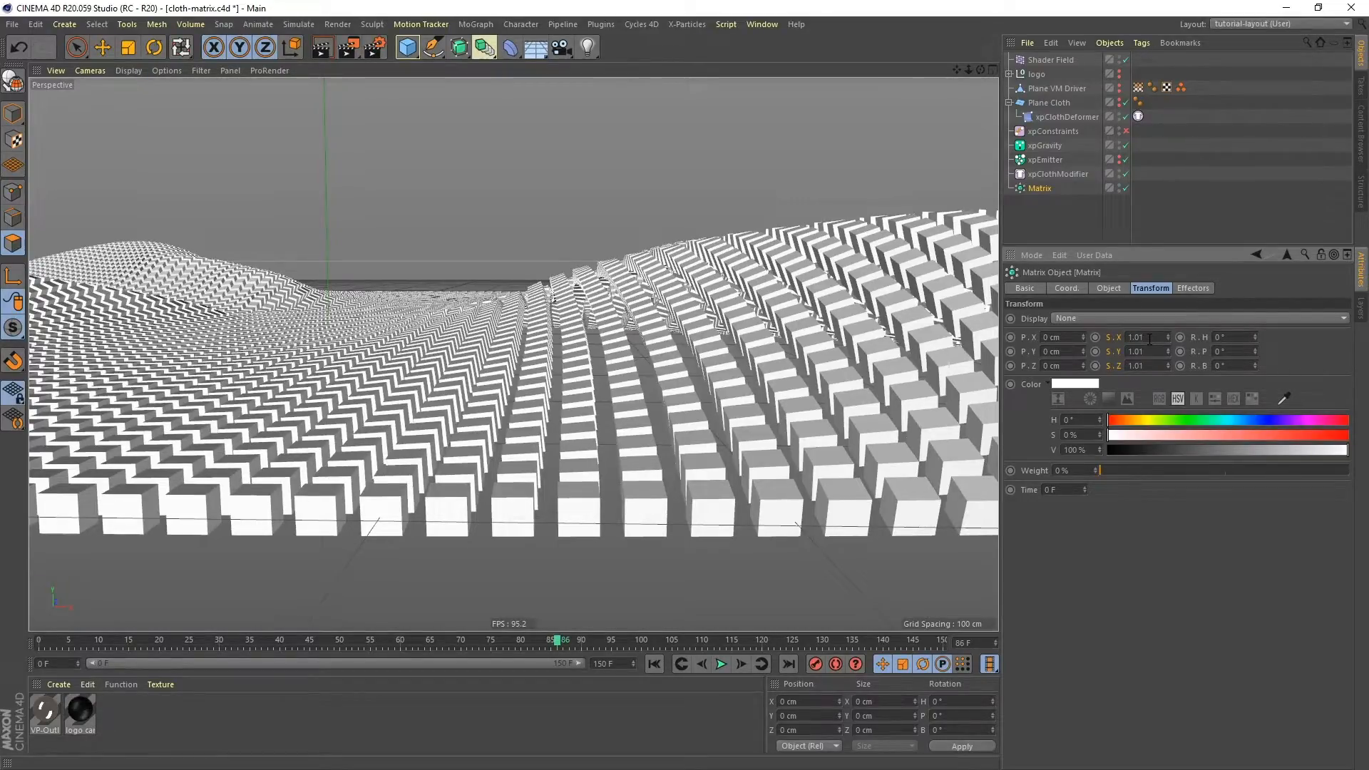
scroll(1150, 340, "up", 1)
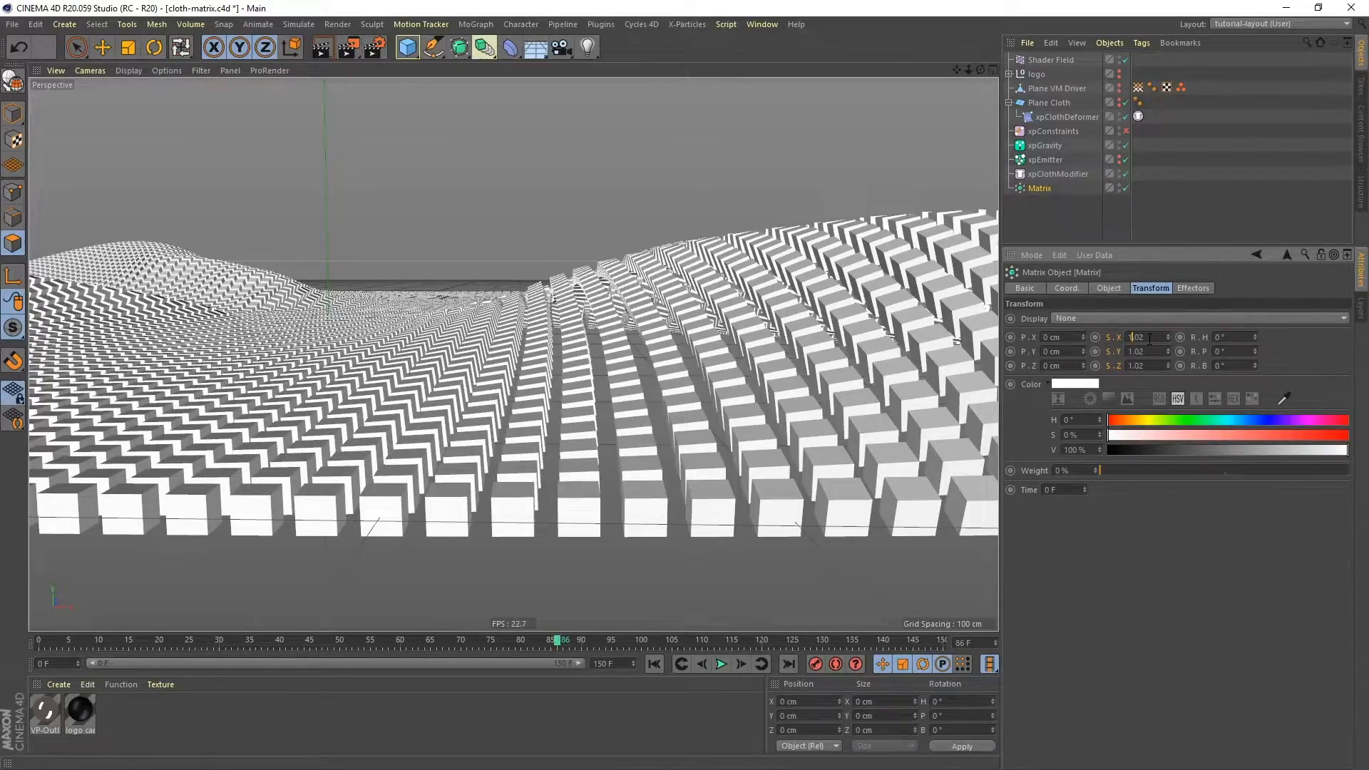
scroll(1150, 341, "up", 20)
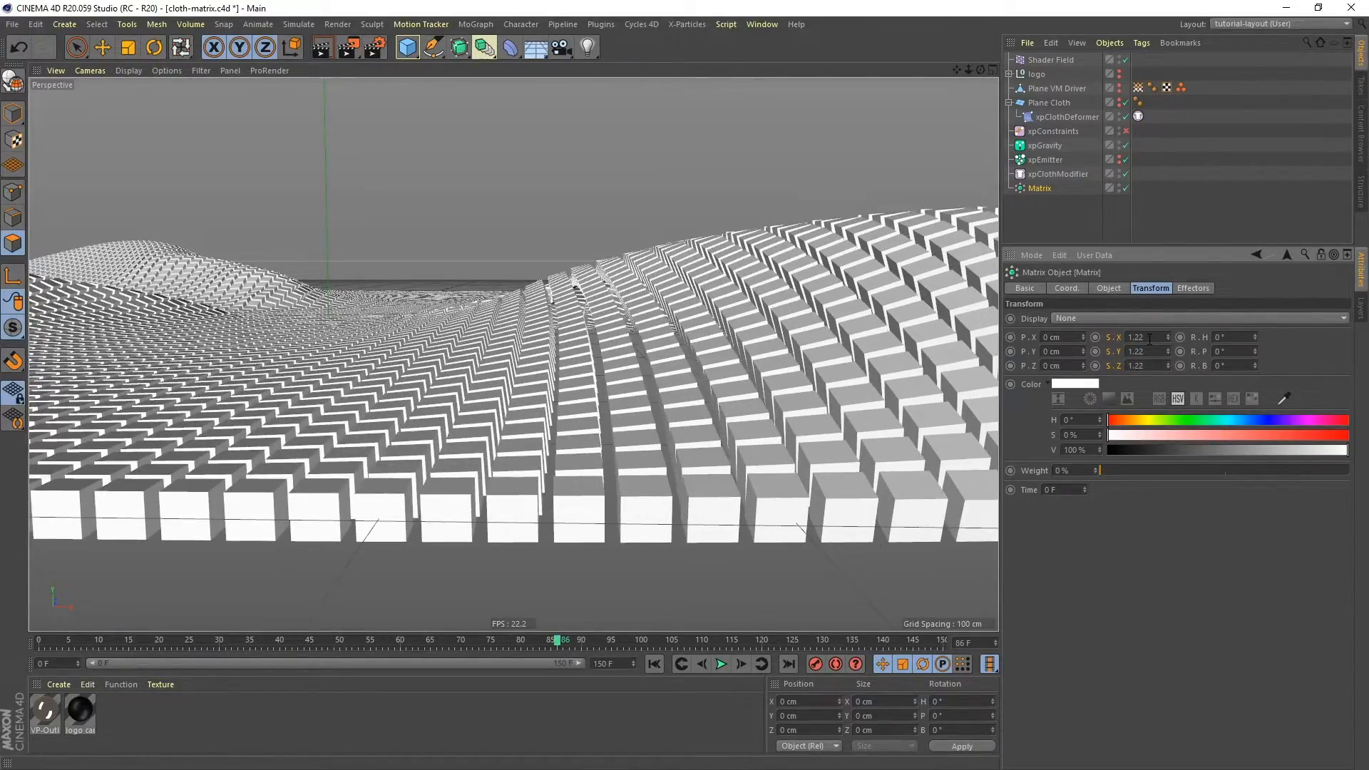
scroll(1150, 340, "up", 10)
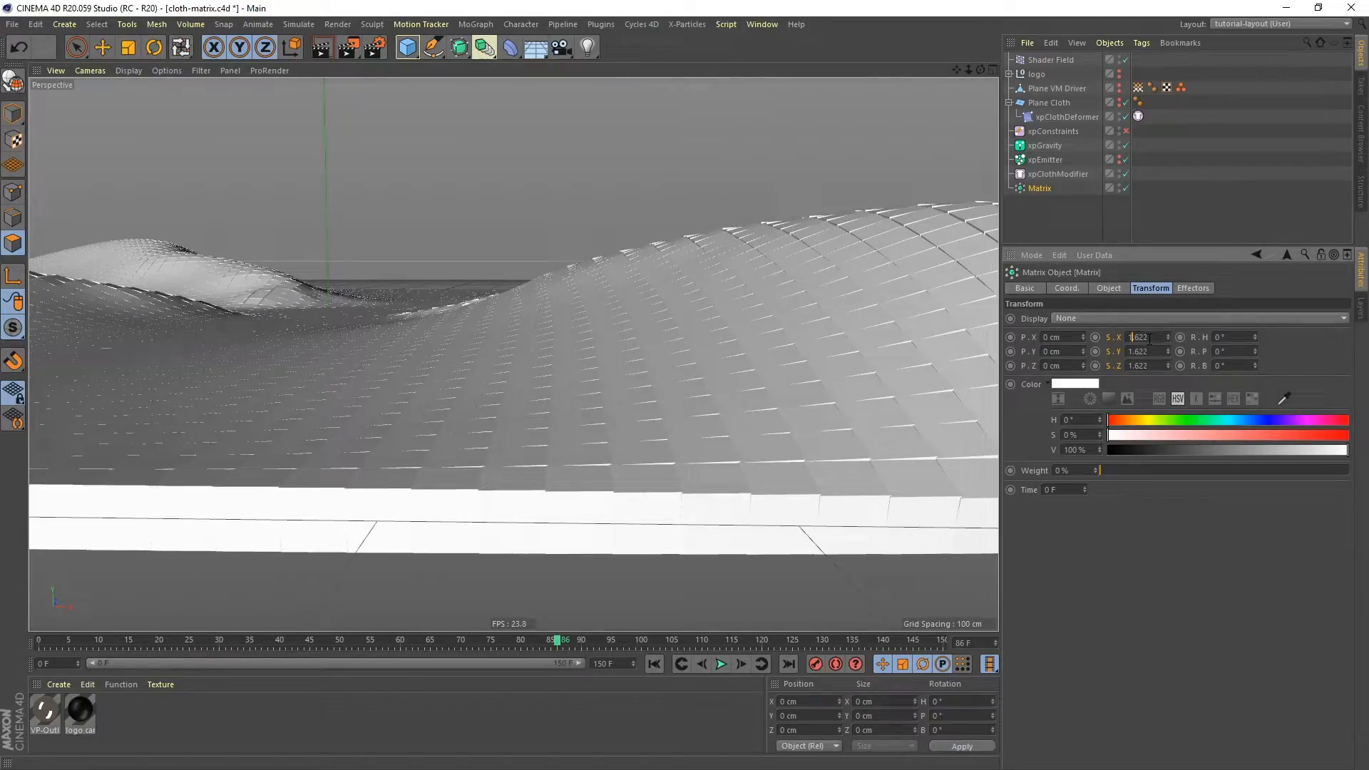
scroll(1150, 341, "up", 3)
scroll(1150, 340, "up", 2)
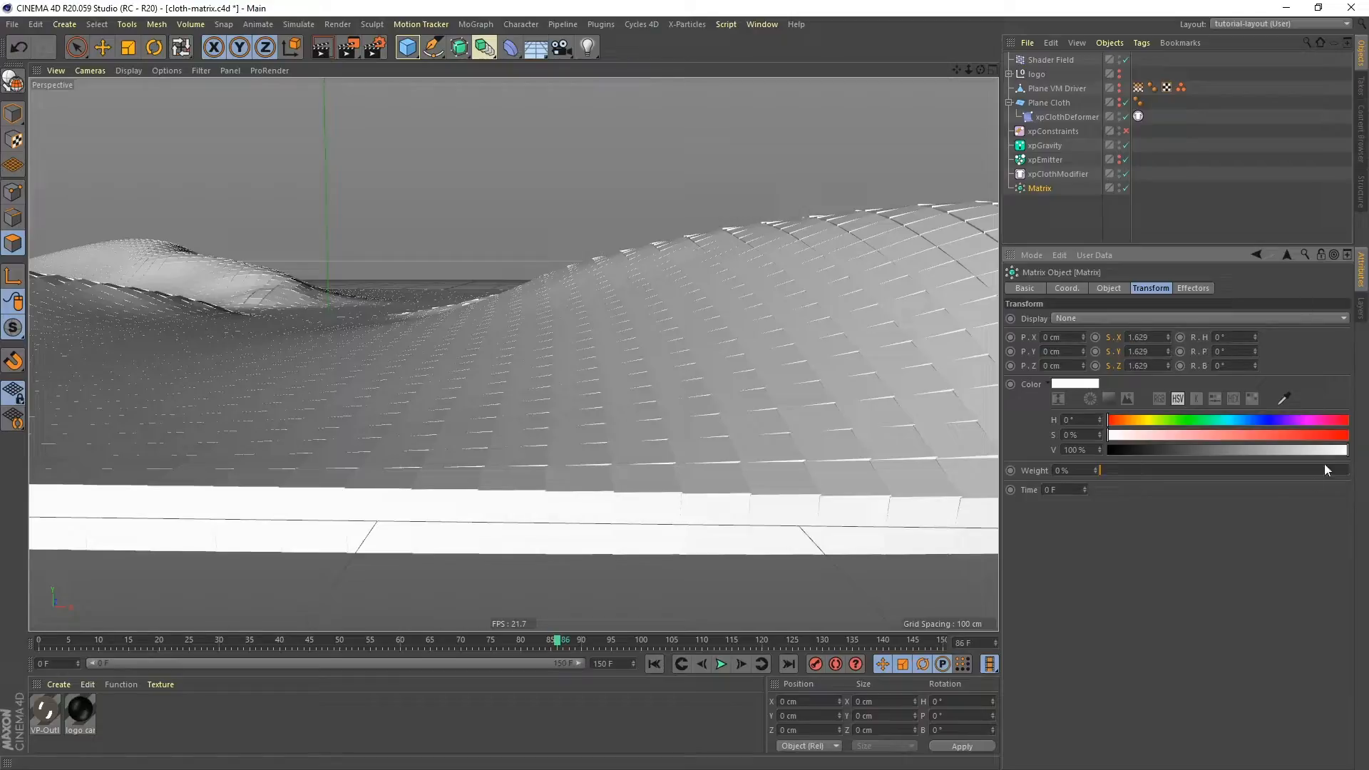
Examine the scaled Matrix surface from several angles for gaps between the cubes on the raised slopes.
scroll(666, 361, "up", 5)
scroll(641, 357, "down", 6)
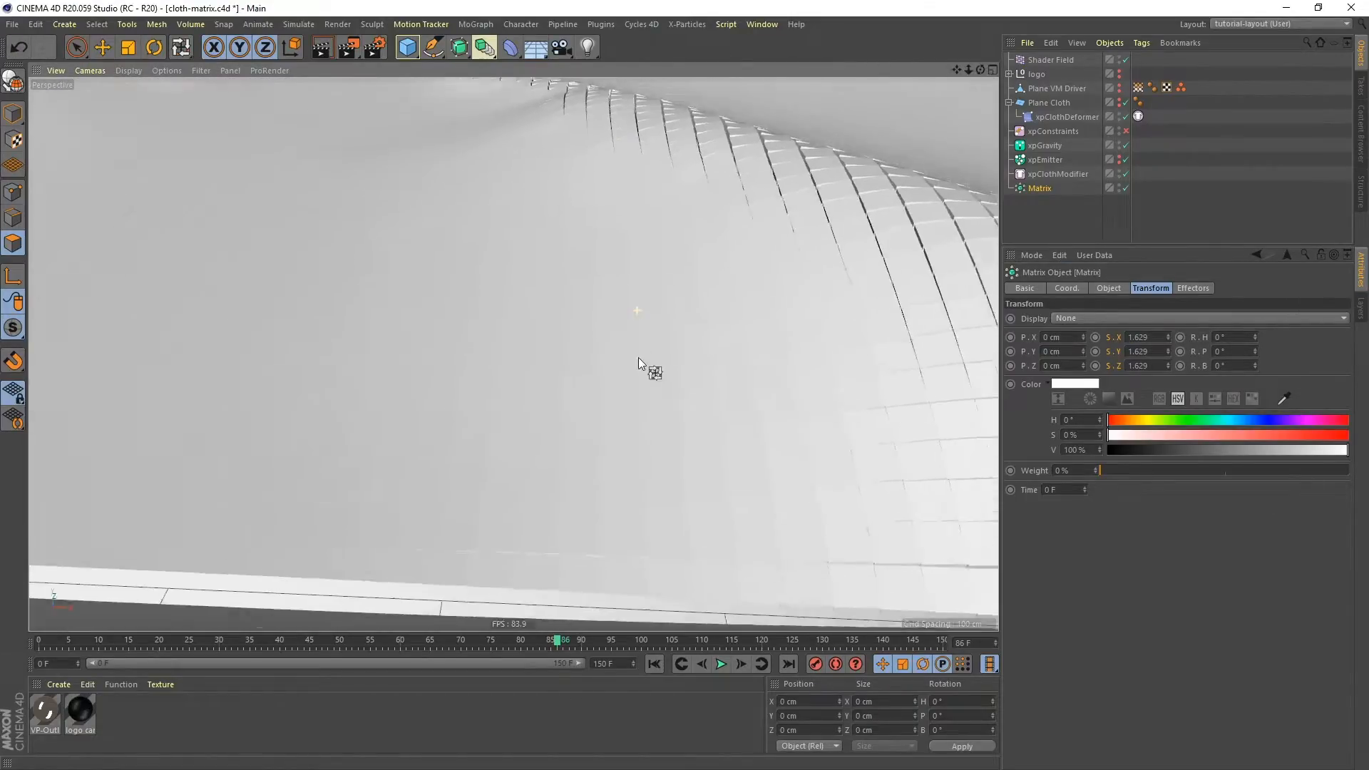
scroll(629, 355, "up", 1)
scroll(627, 392, "up", 1)
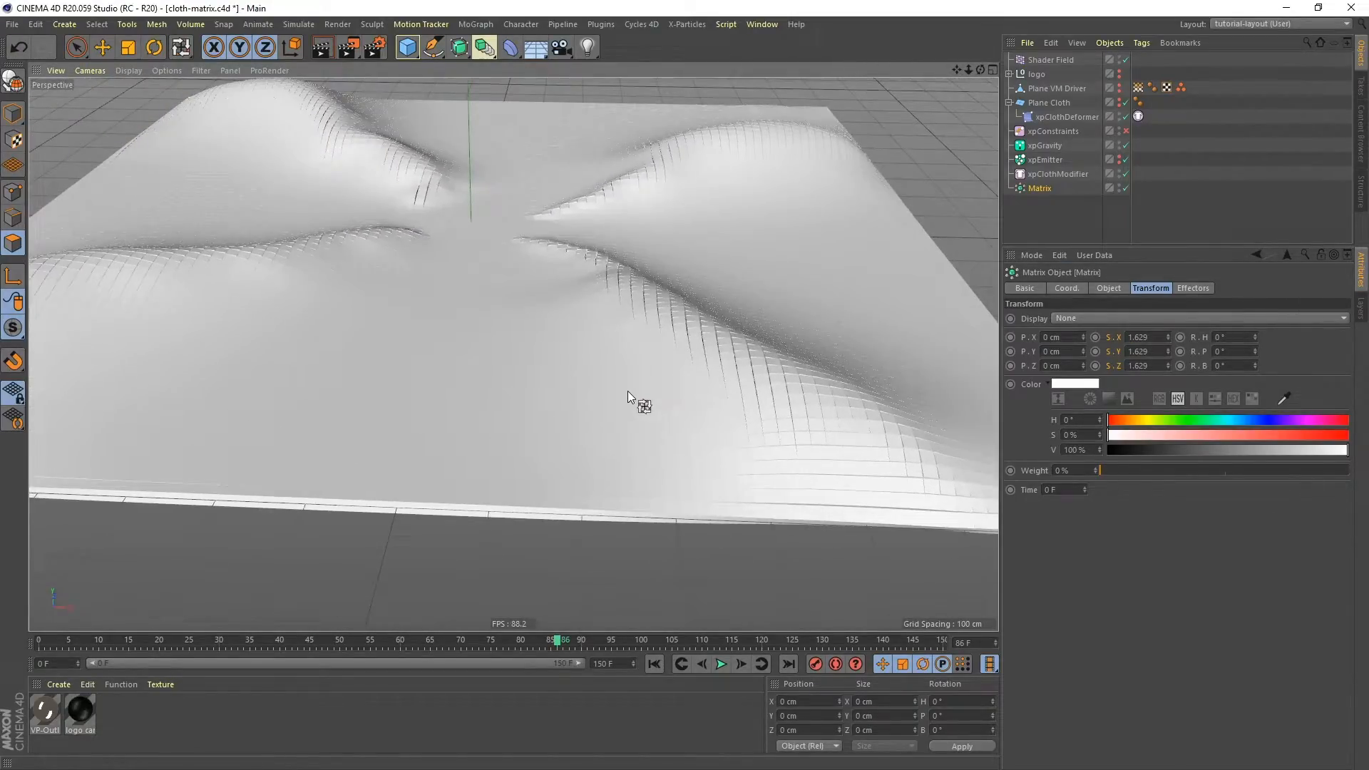
scroll(627, 370, "down", 1)
scroll(627, 385, "up", 2)
scroll(630, 357, "down", 2)
scroll(632, 367, "up", 2)
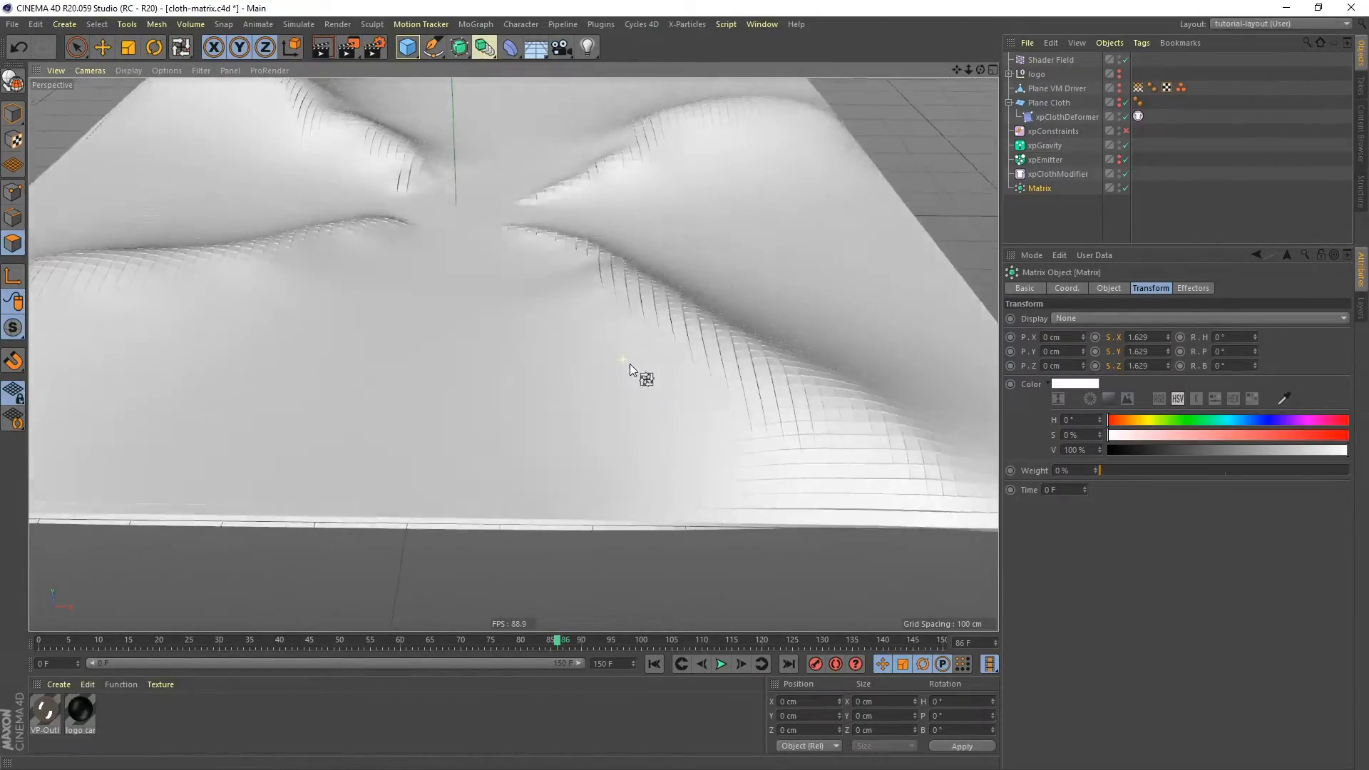
scroll(631, 356, "down", 2)
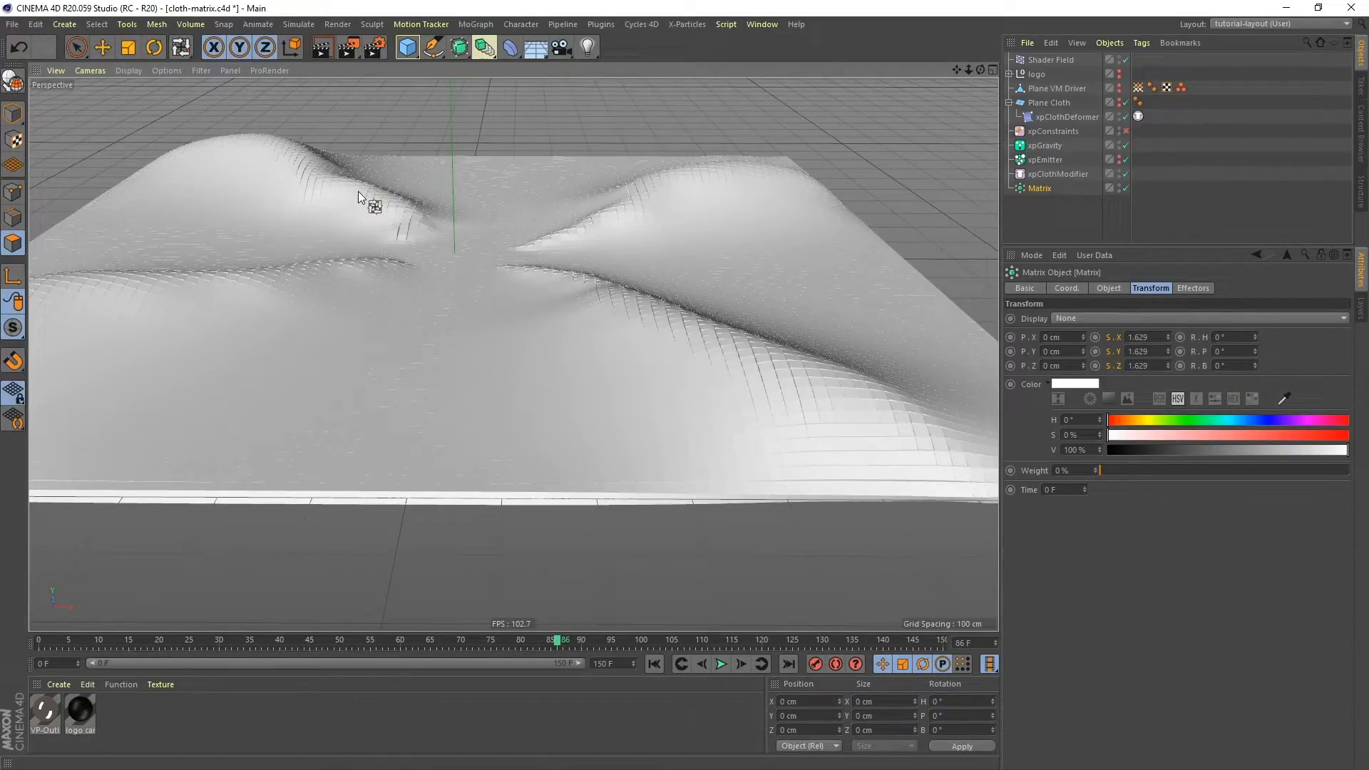
scroll(481, 422, "up", 2)
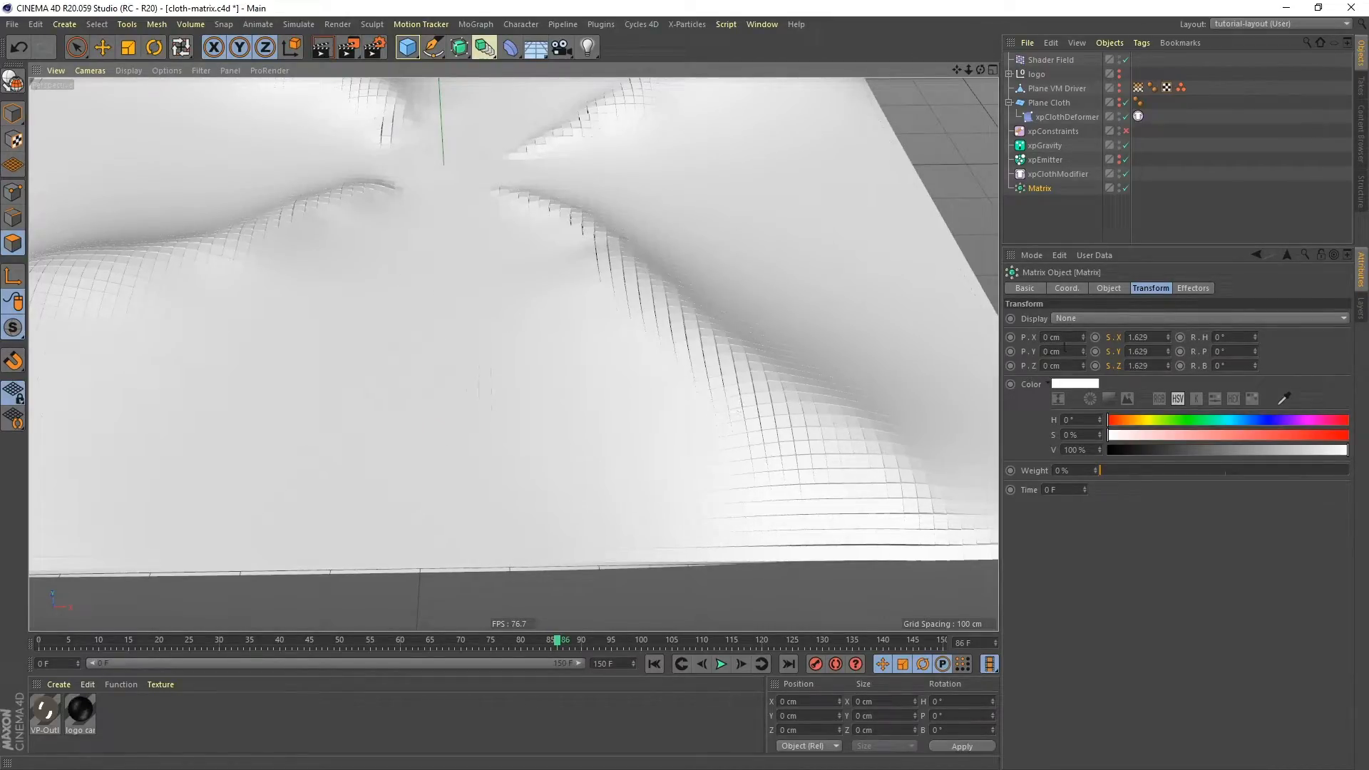
Increase the Matrix transform scale to 1.679 on all three axes and check the slopes for gaps.
left_click(1150, 336)
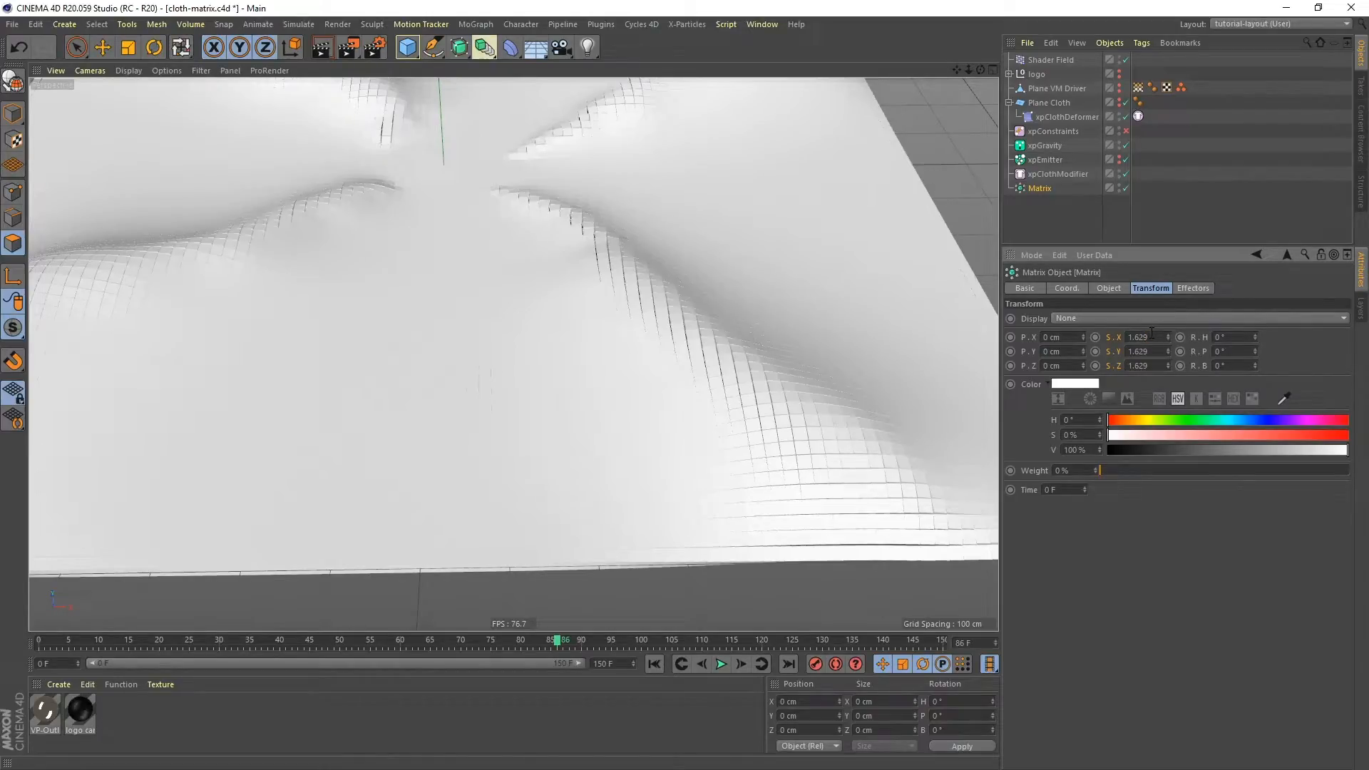
scroll(1151, 333, "up", 1)
mouse_move(549, 386)
left_mouse_down("alt")
mouse_move(546, 340)
mouse_move(536, 400)
left_mouse_up("alt")
scroll(602, 417, "down", 6)
scroll(648, 332, "up", 6)
middle_click_drag(648, 332, 656, 383, "alt")
right_click_drag(662, 332, 655, 362, "alt")
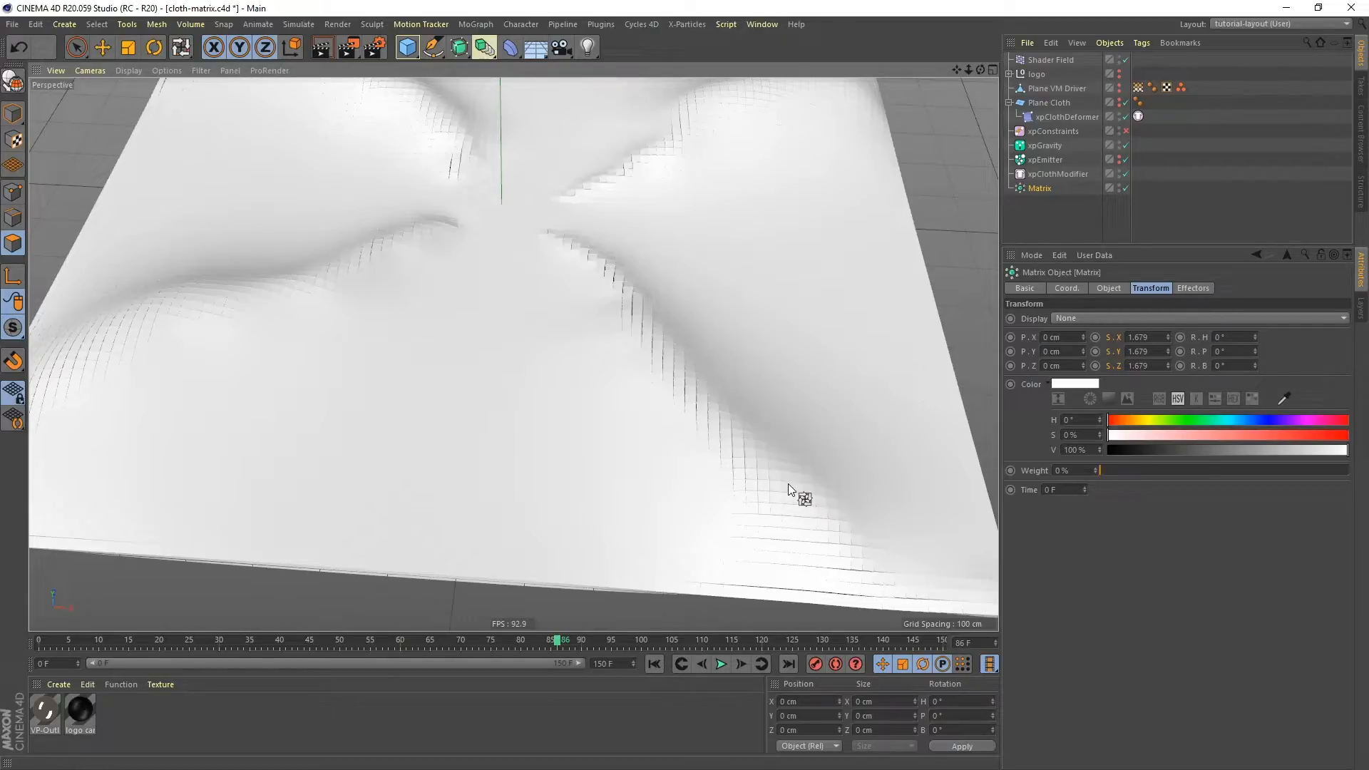
Add a cube primitive and rename it "Cube for matrix".
left_click(412, 52)
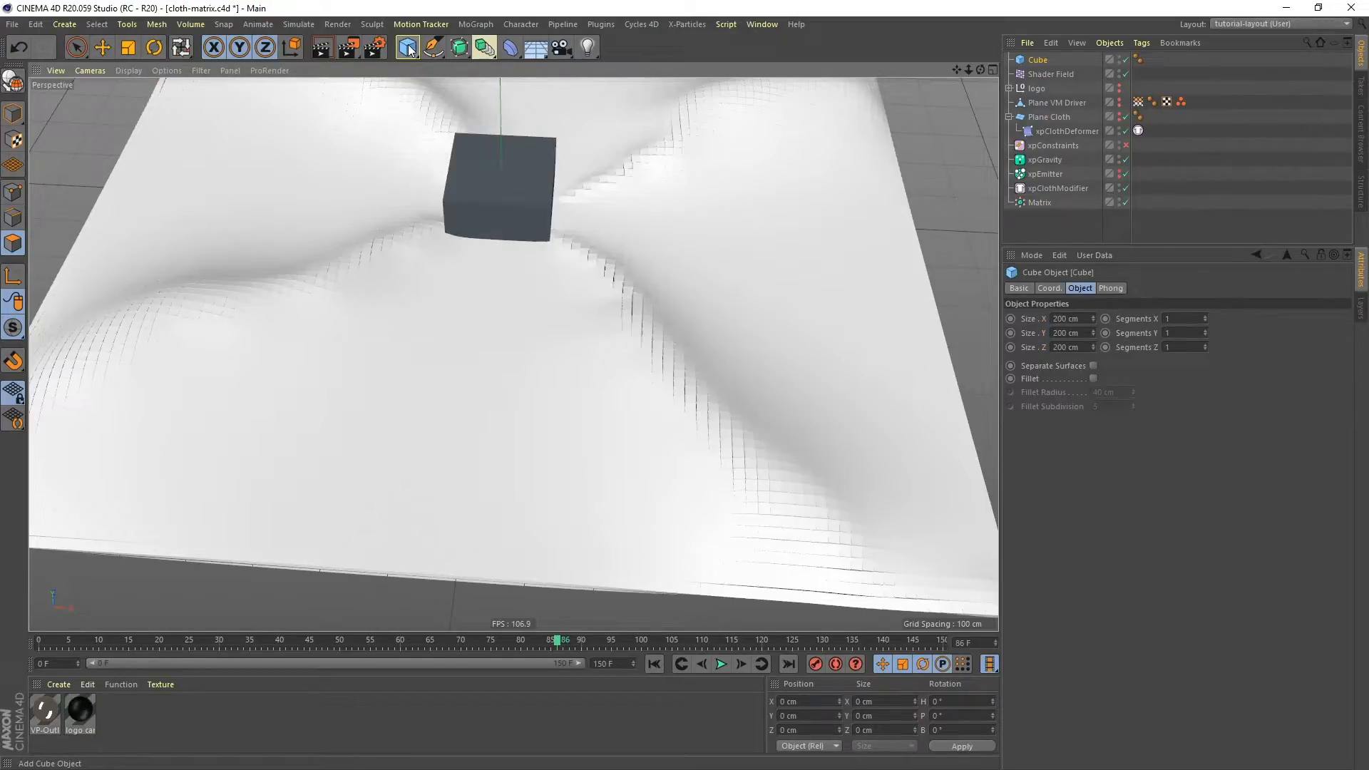
double_click(1039, 60)
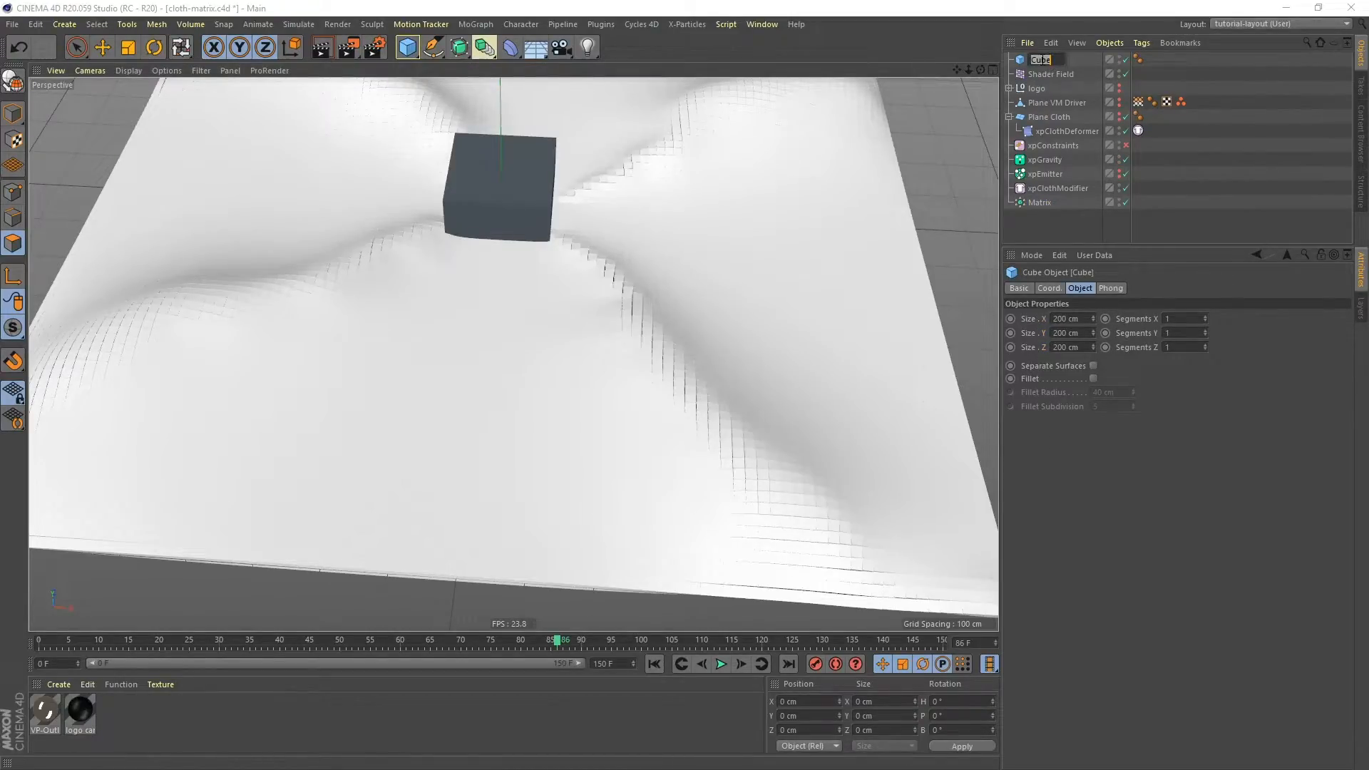
type("Cube ")
type("for matrix")
key("Return")
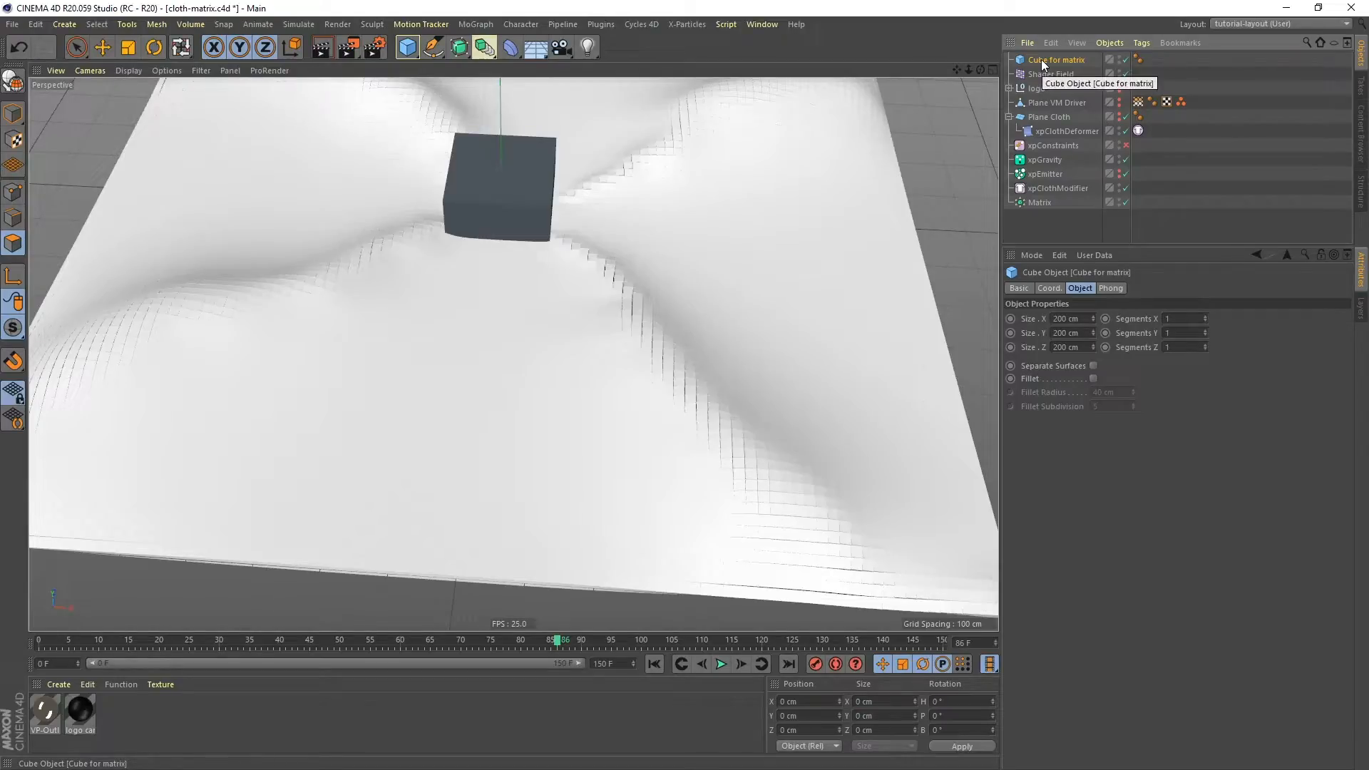
Set the size of the Cube for matrix object to 1 cm on X, Y and Z.
left_click(1066, 318)
type("1")
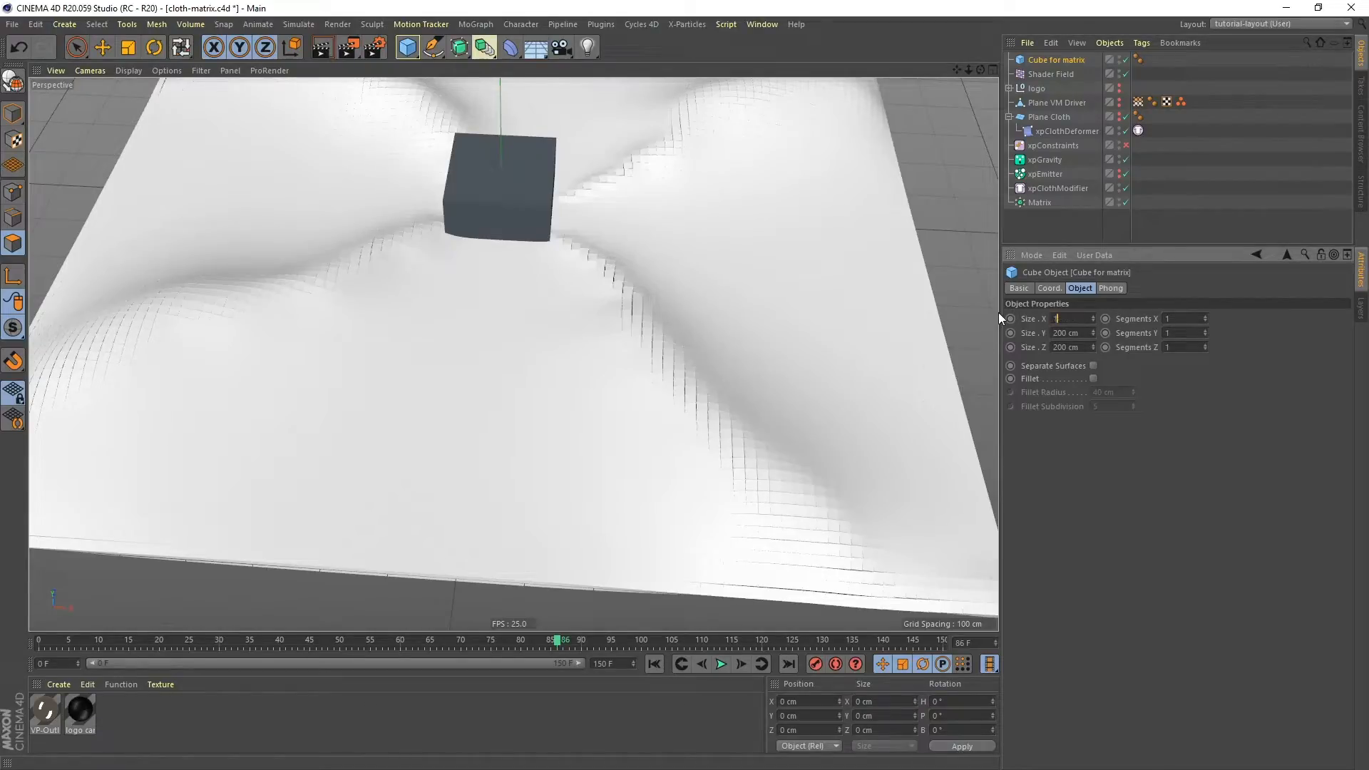
key("Tab")
type("1")
key("Tab")
type("1")
key("Return")
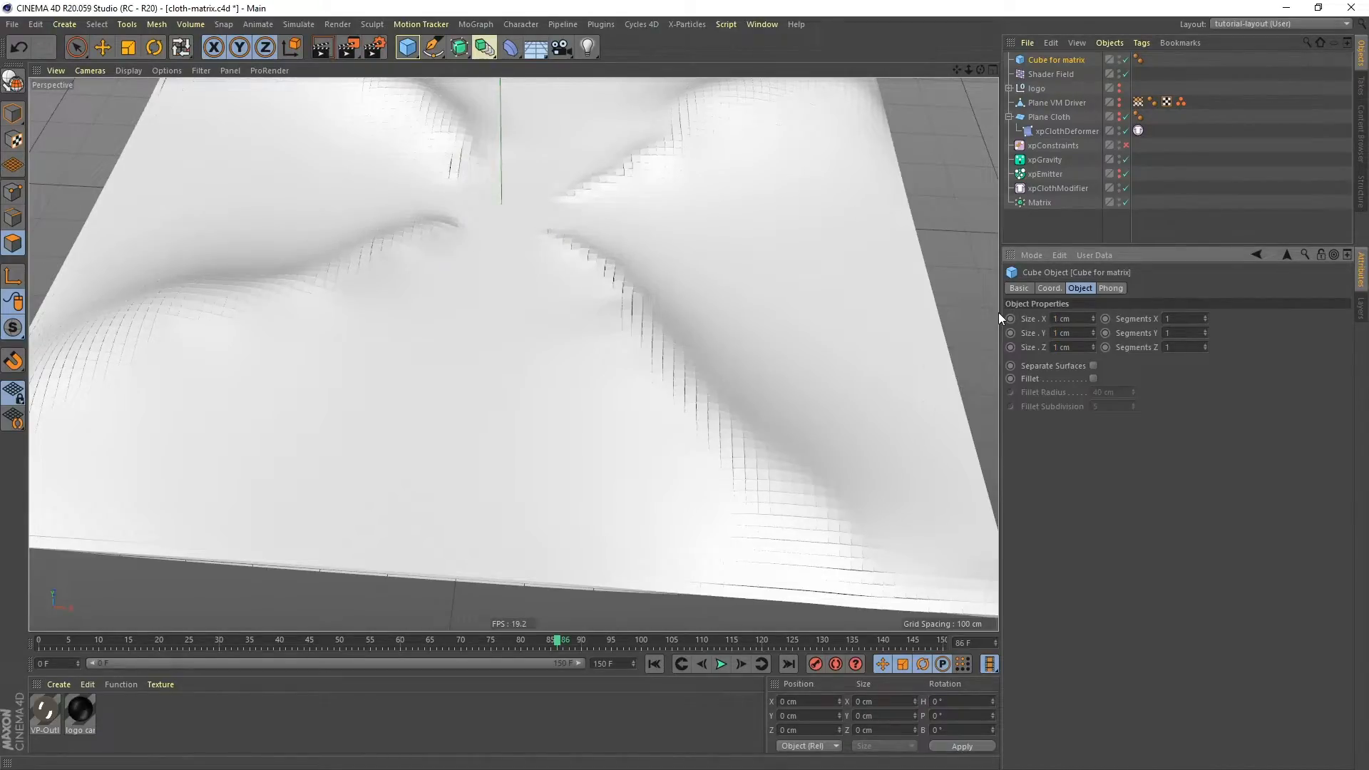
Move Cube for matrix along the X axis to beyond the edge of the cloth, and show its object properties.
left_click_drag(1043, 57, 627, 184)
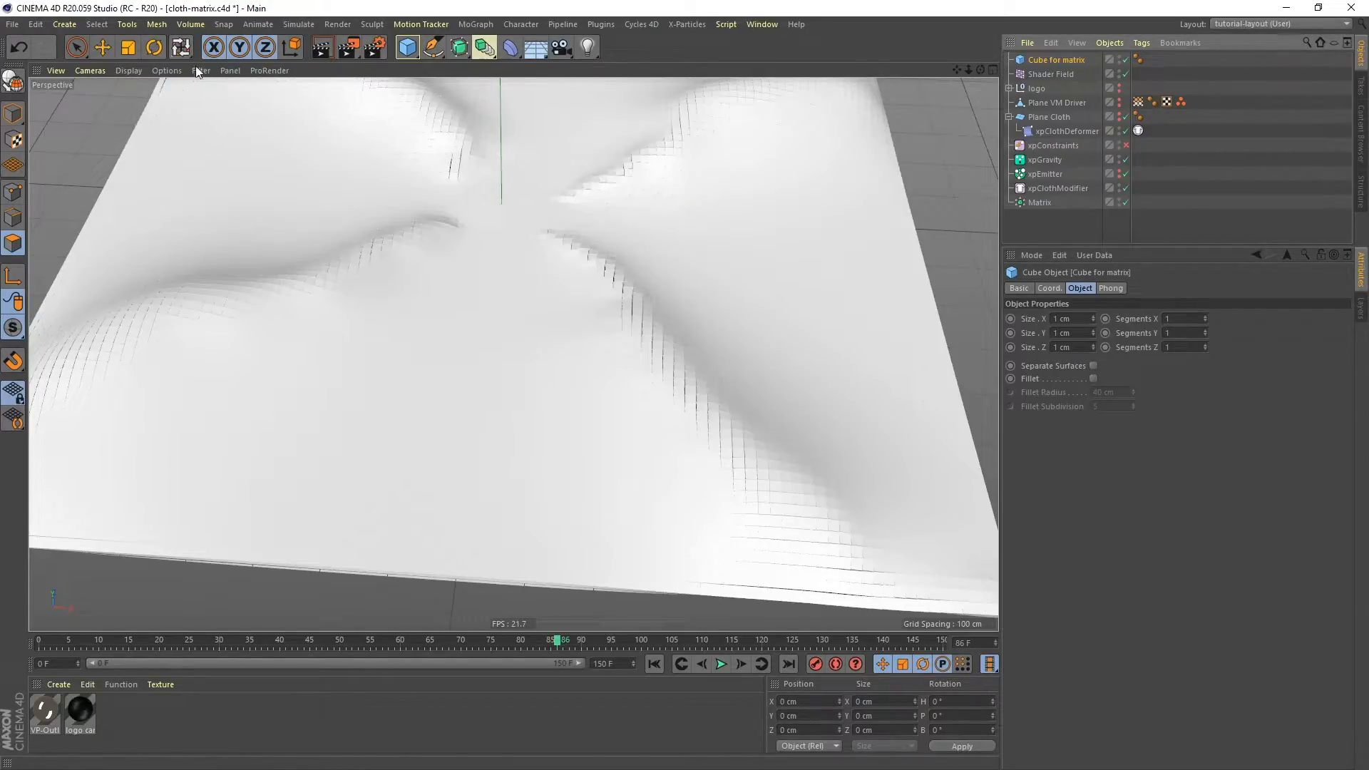
left_click(104, 47)
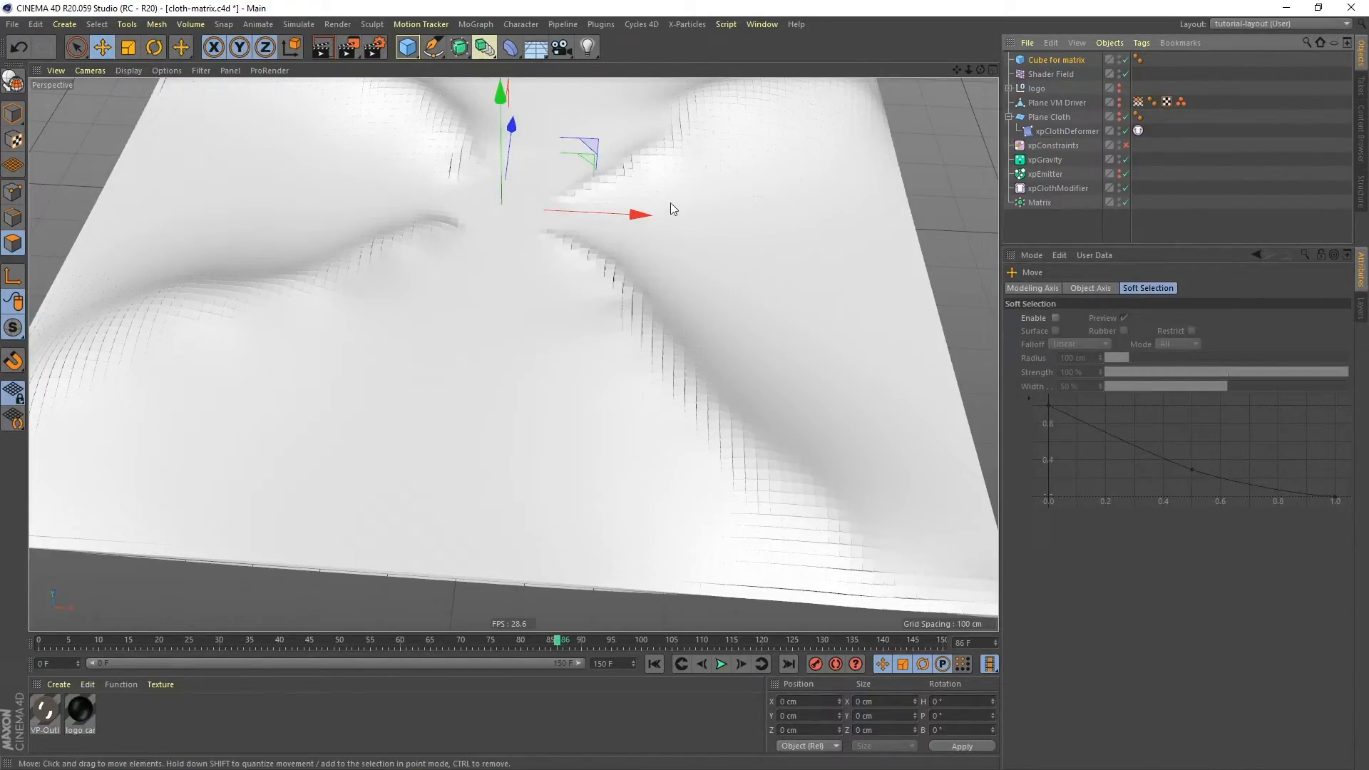
left_click_drag(639, 217, 1011, 232)
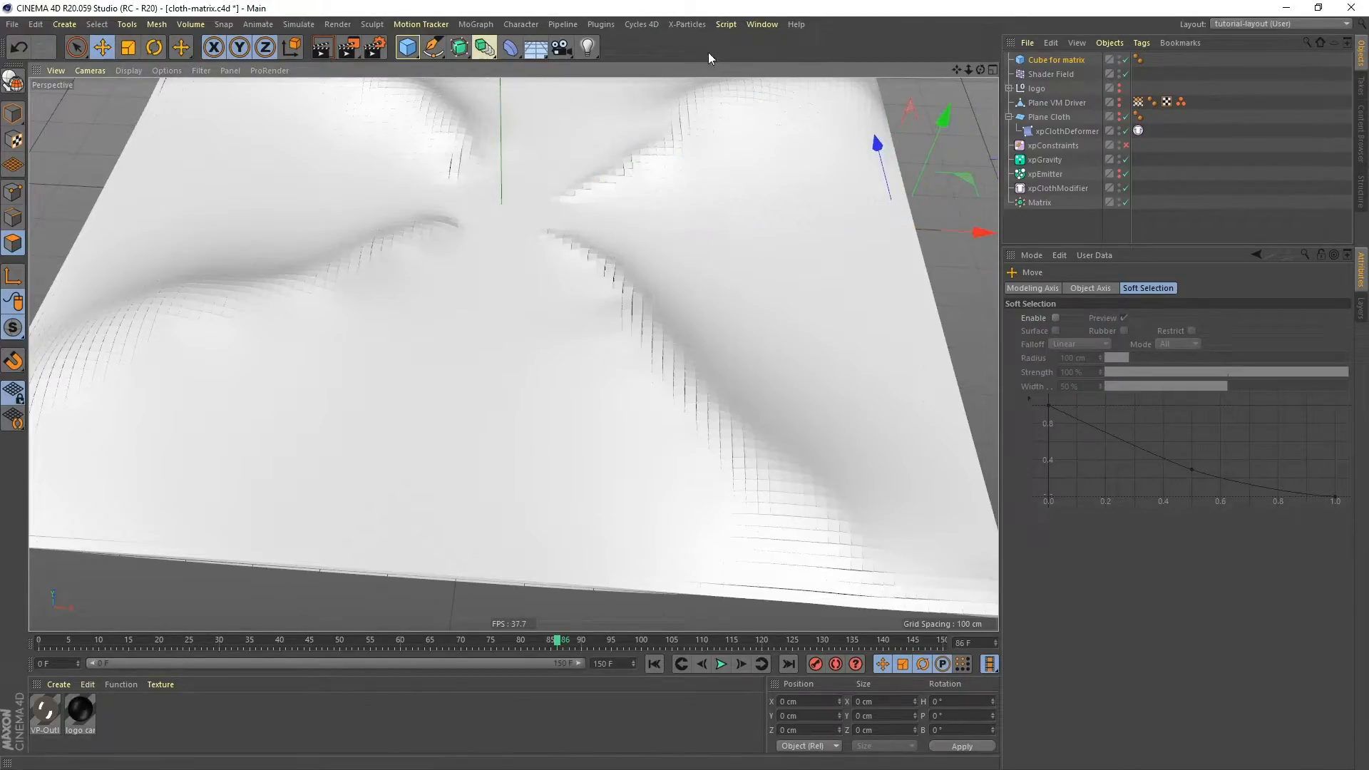
left_click(1059, 60)
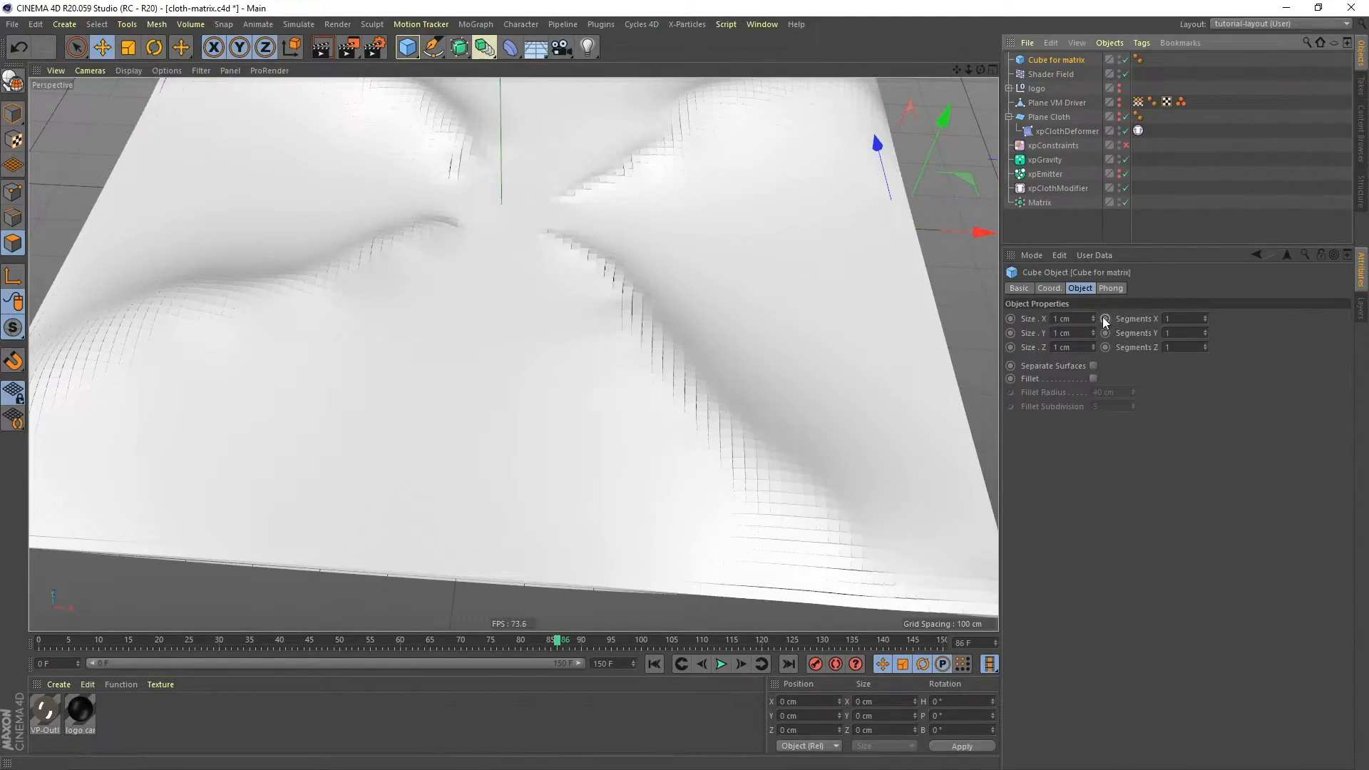
Set the X position of Cube for matrix to 10000 cm.
left_click(1058, 288)
double_click(1063, 318)
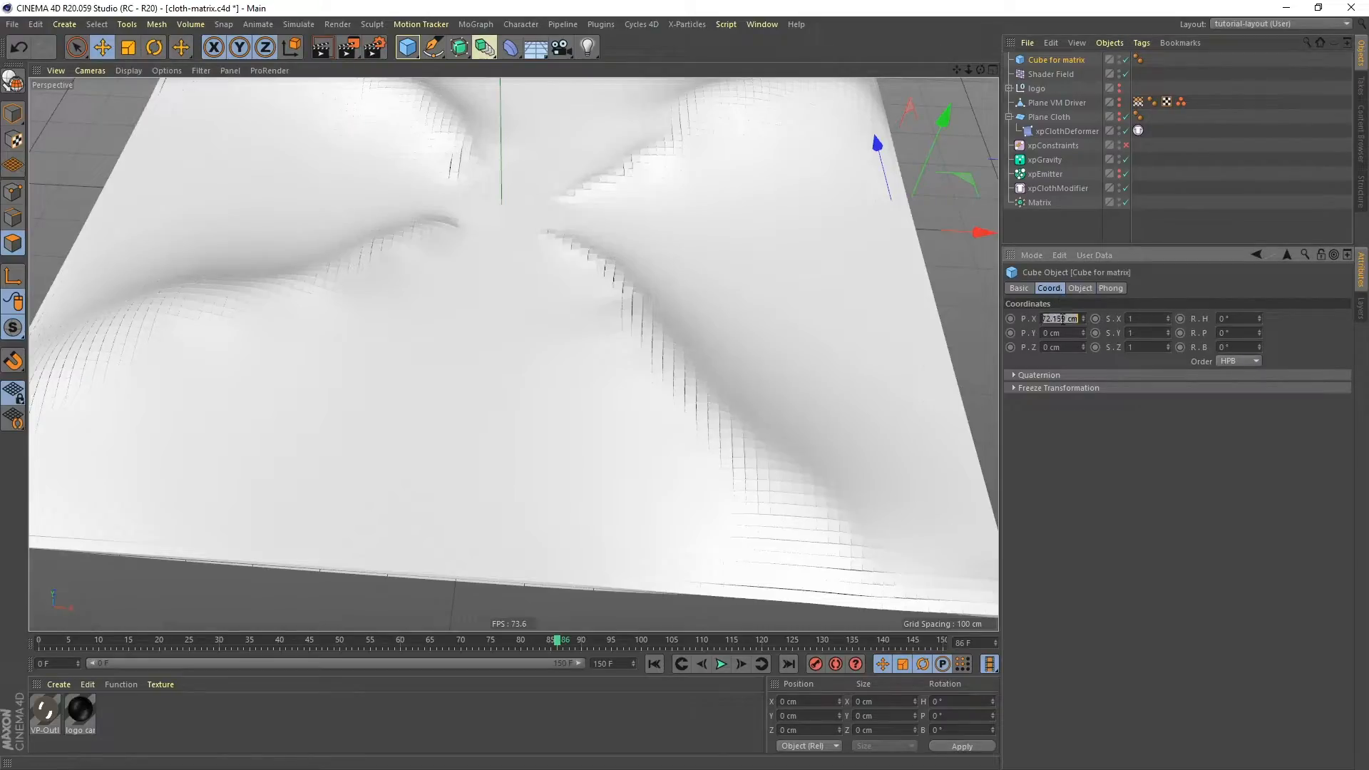
type("10000")
key("Return")
Add a Cycles 4D cyInstance tag to the Matrix object.
left_click(1046, 203)
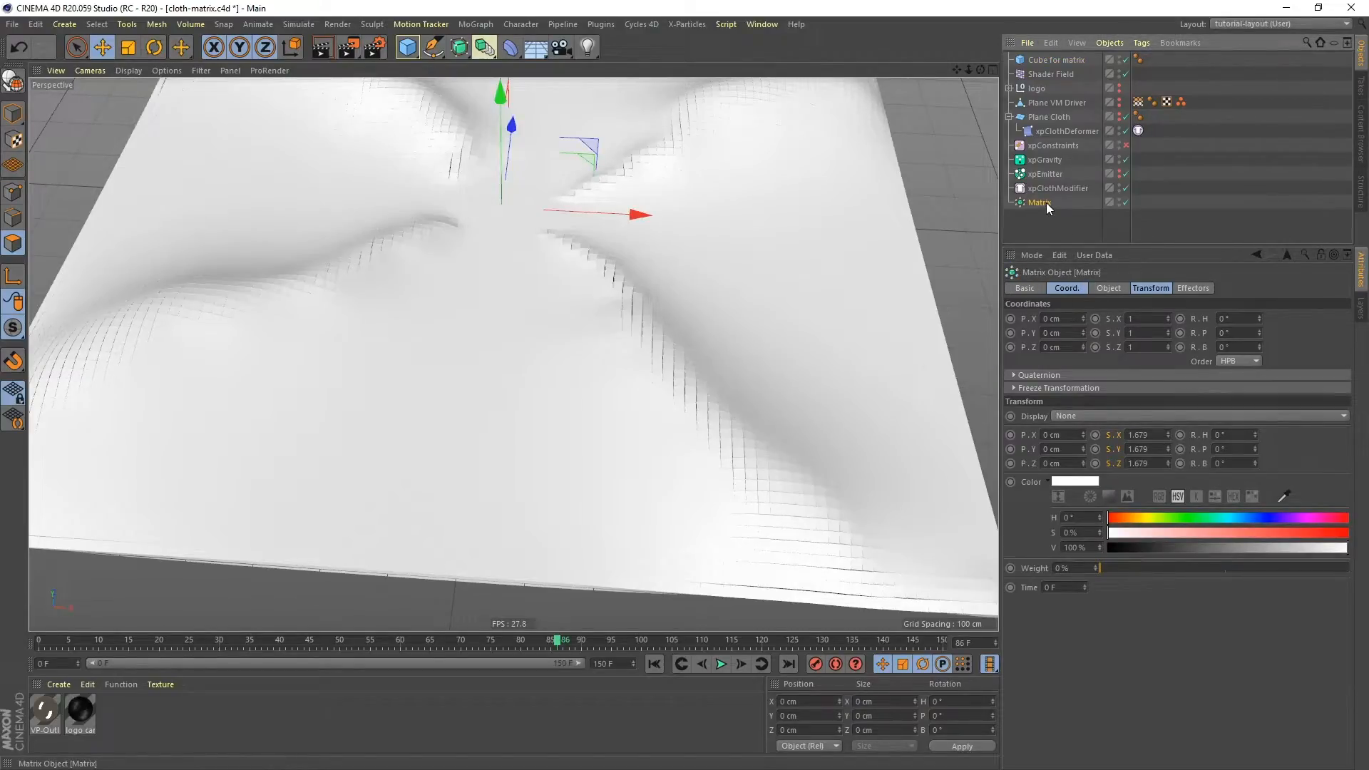
right_click(1046, 203)
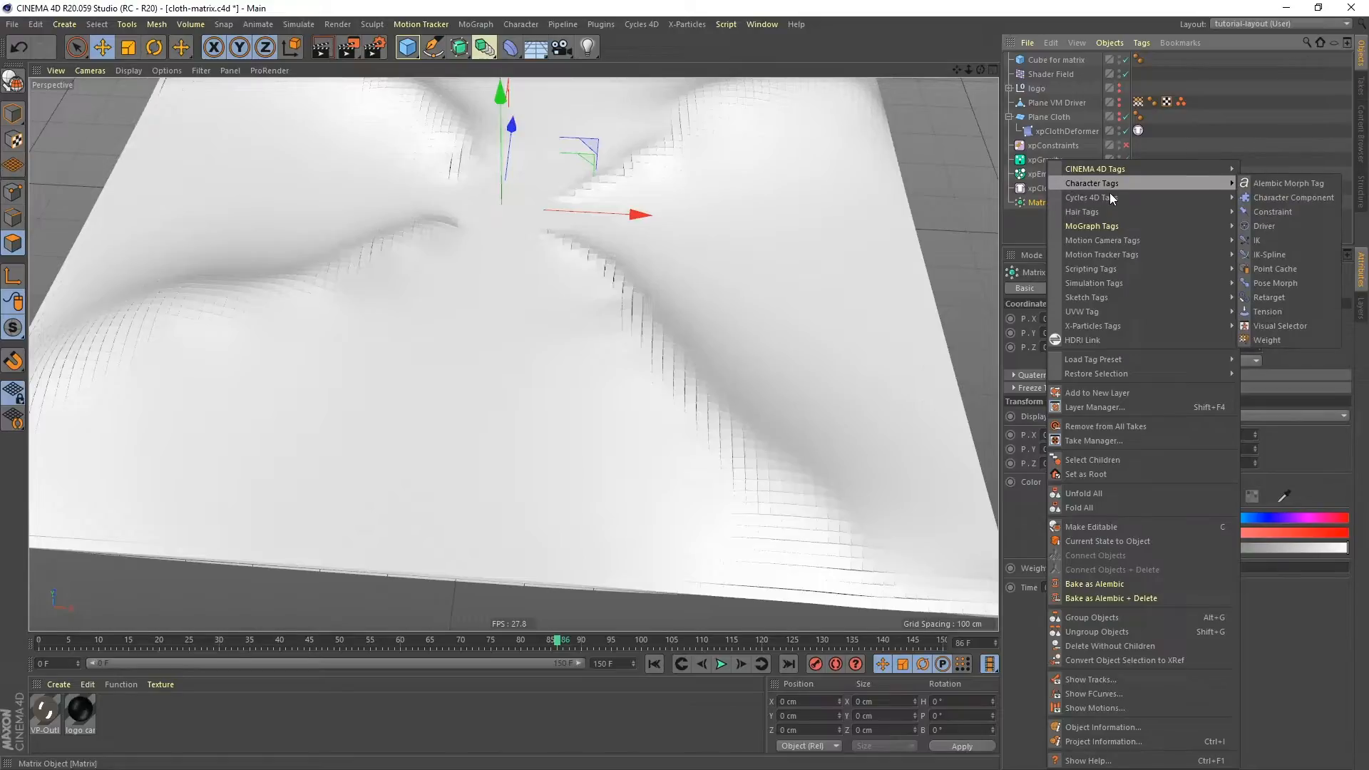
mouse_move(1109, 198)
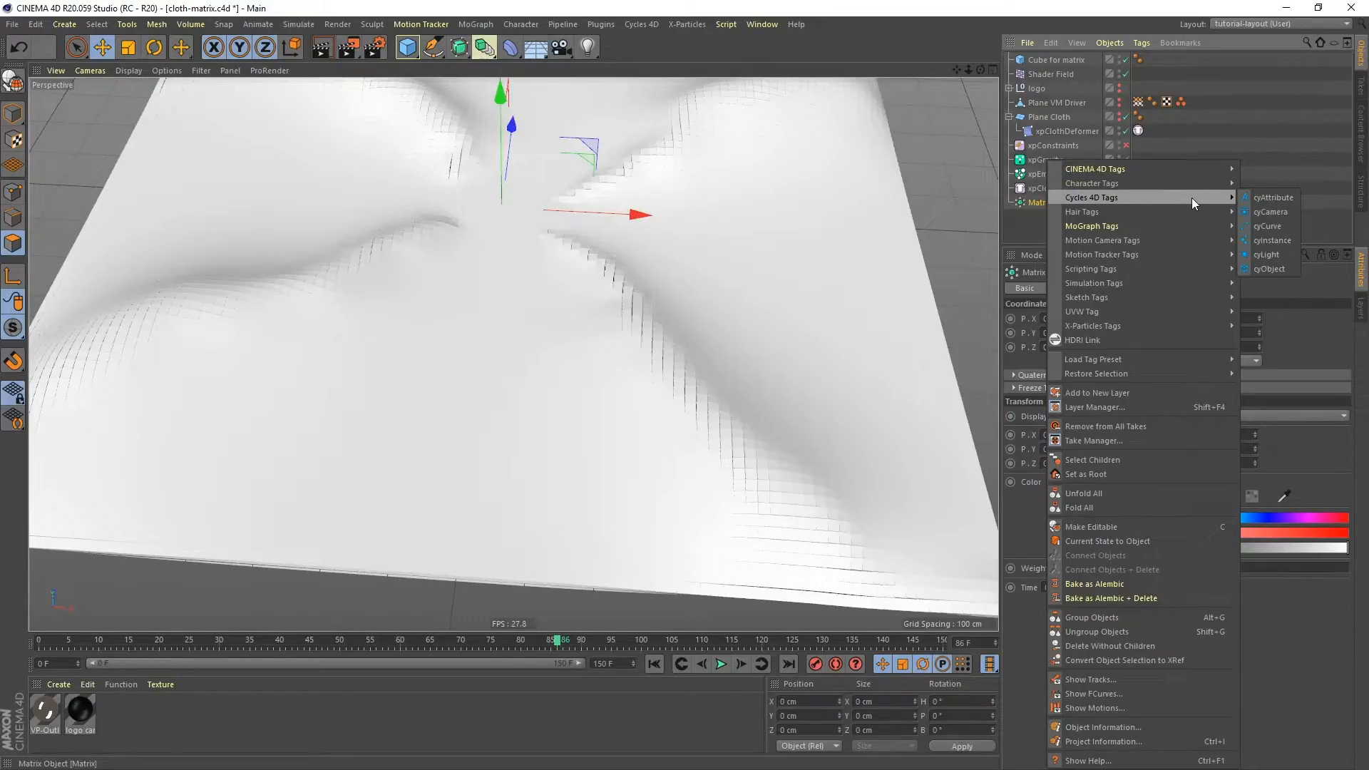
left_click(1275, 240)
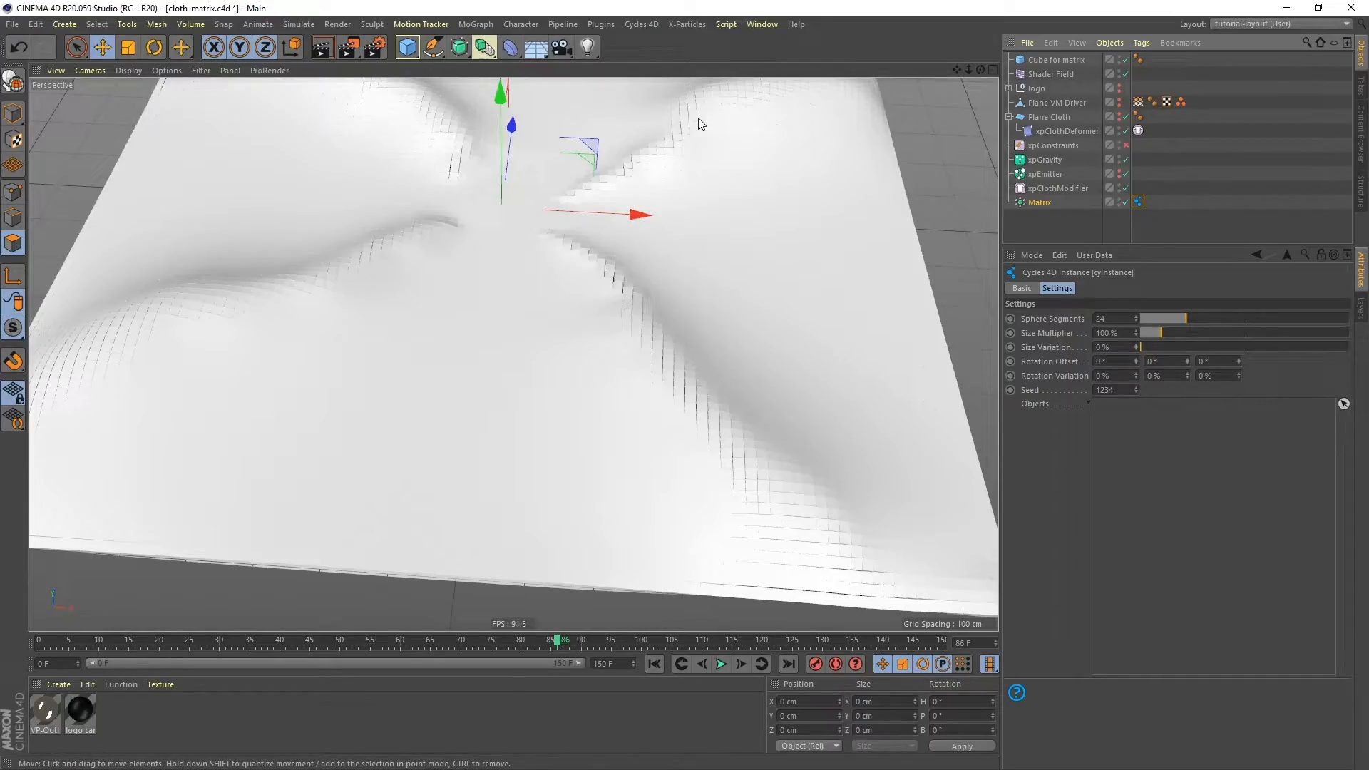
Create a Cycles 4D light and add a Target tag to it.
left_click(644, 23)
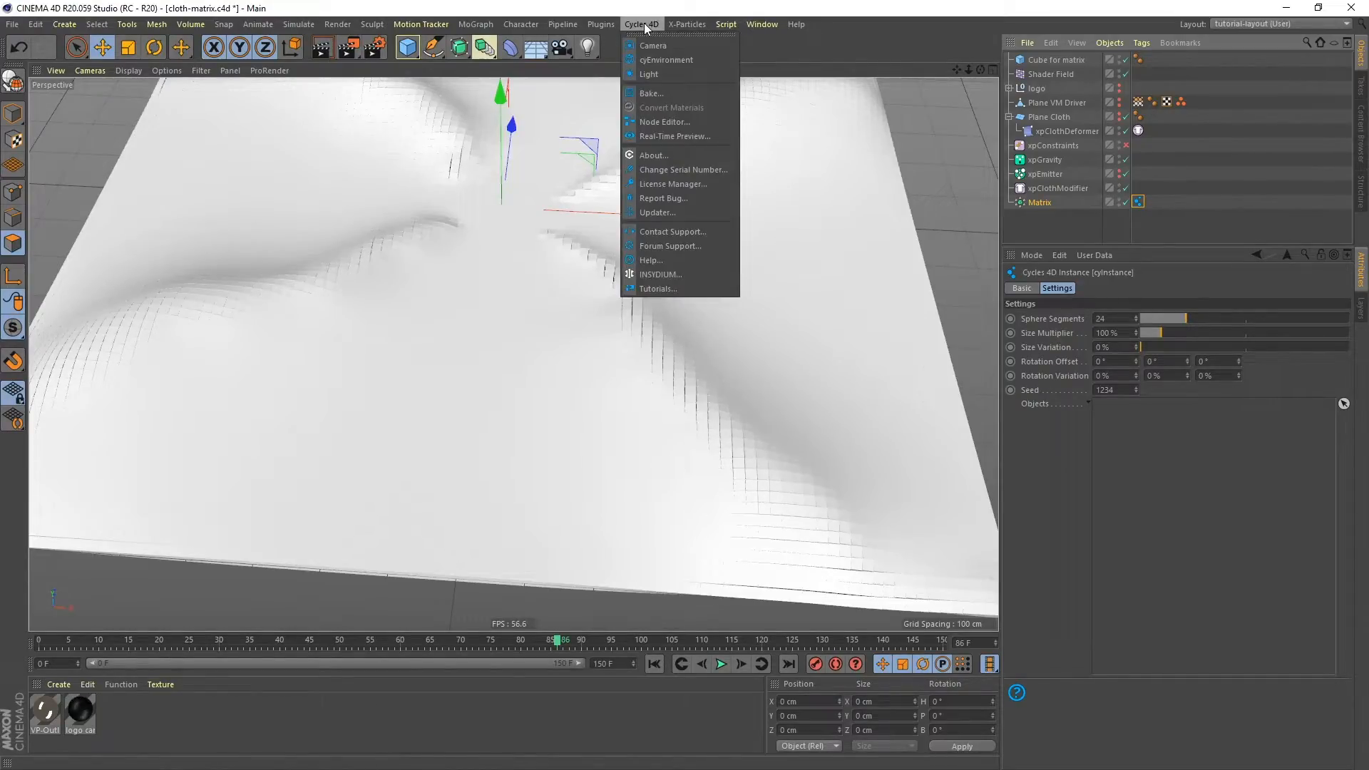
left_click(652, 74)
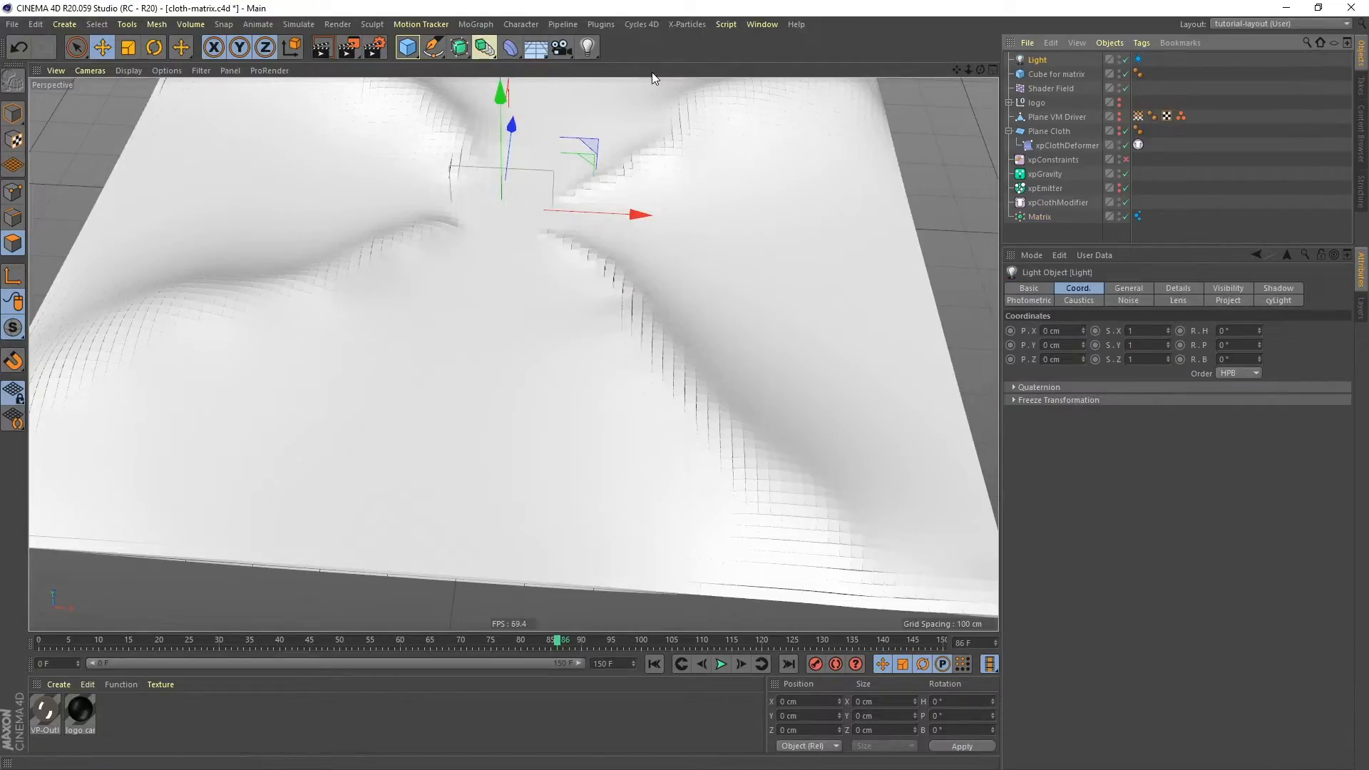
right_click(1039, 63)
mouse_move(1219, 77)
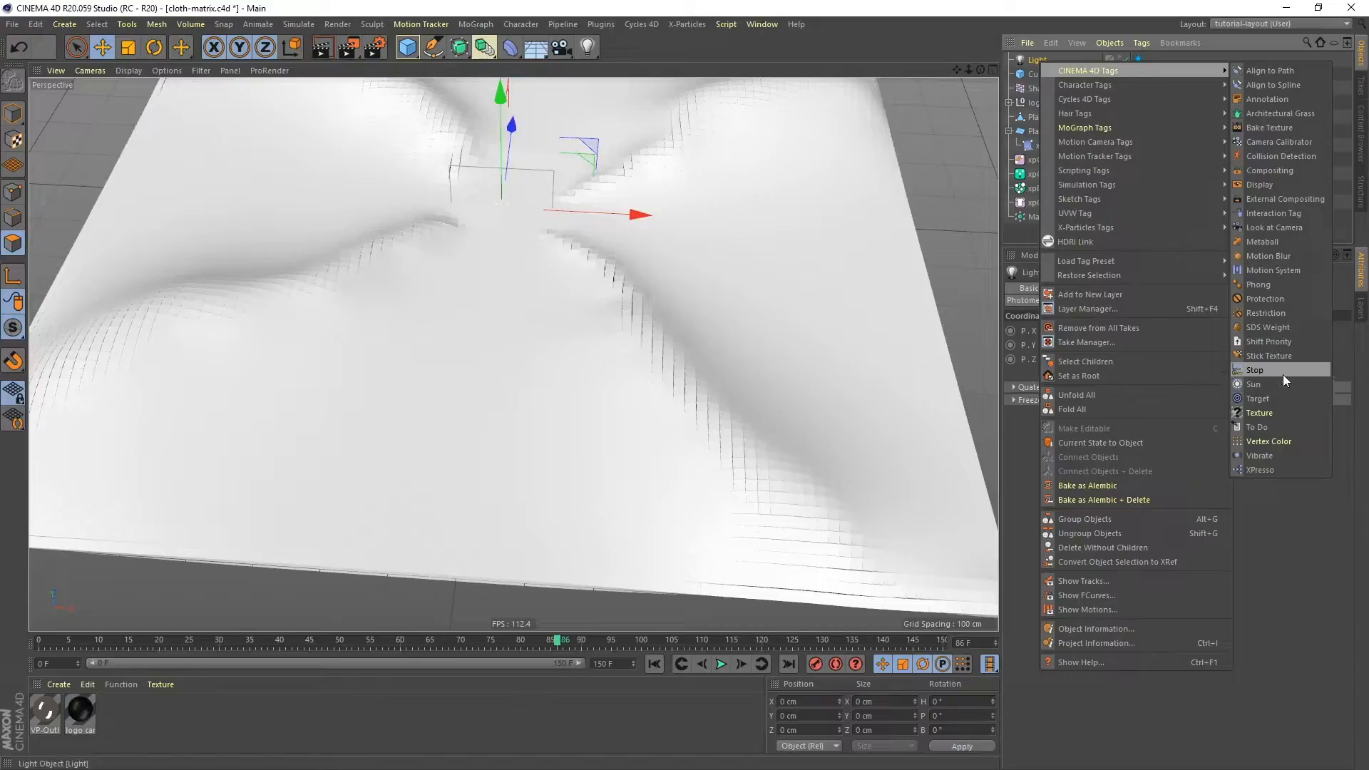
left_click(1269, 398)
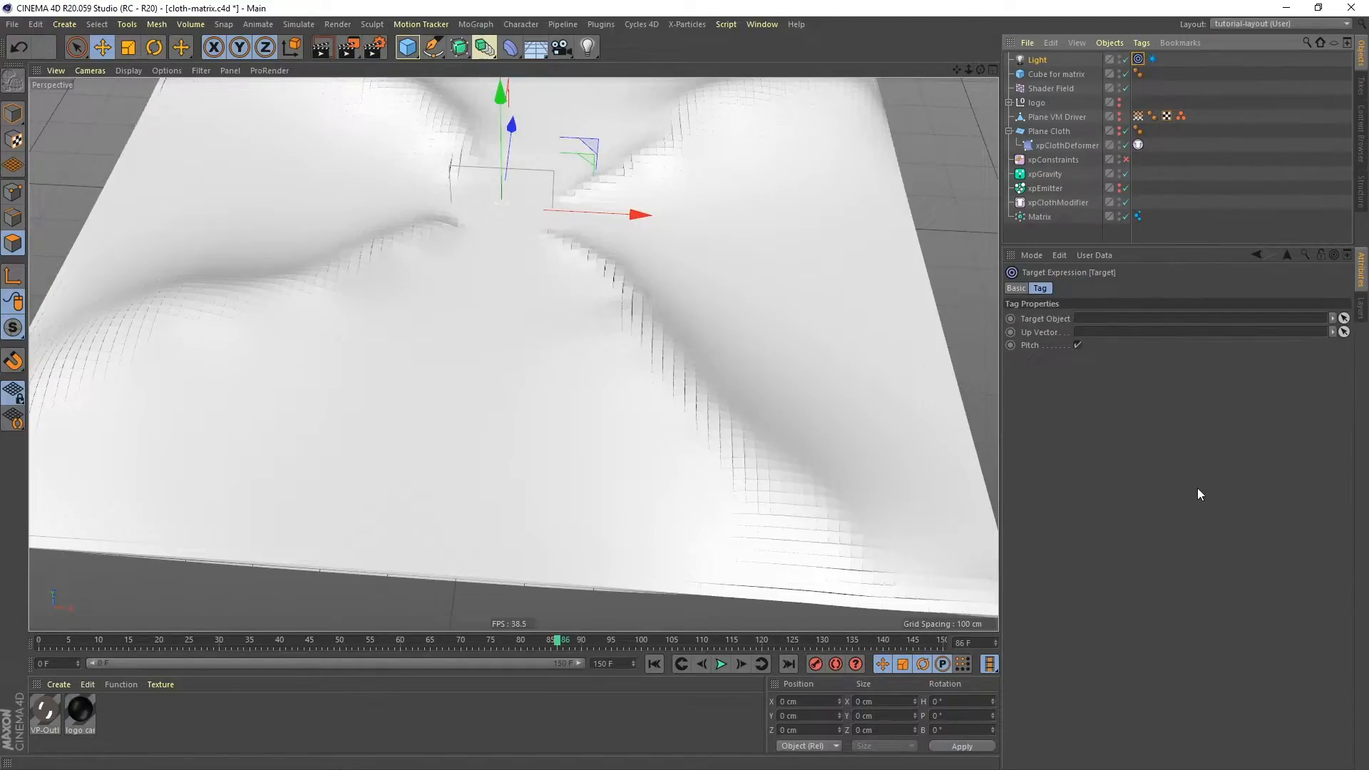
Expand the logo group and its SDS VP Logo hierarchy, and turn on the logo's viewport visibility.
left_click(1009, 102)
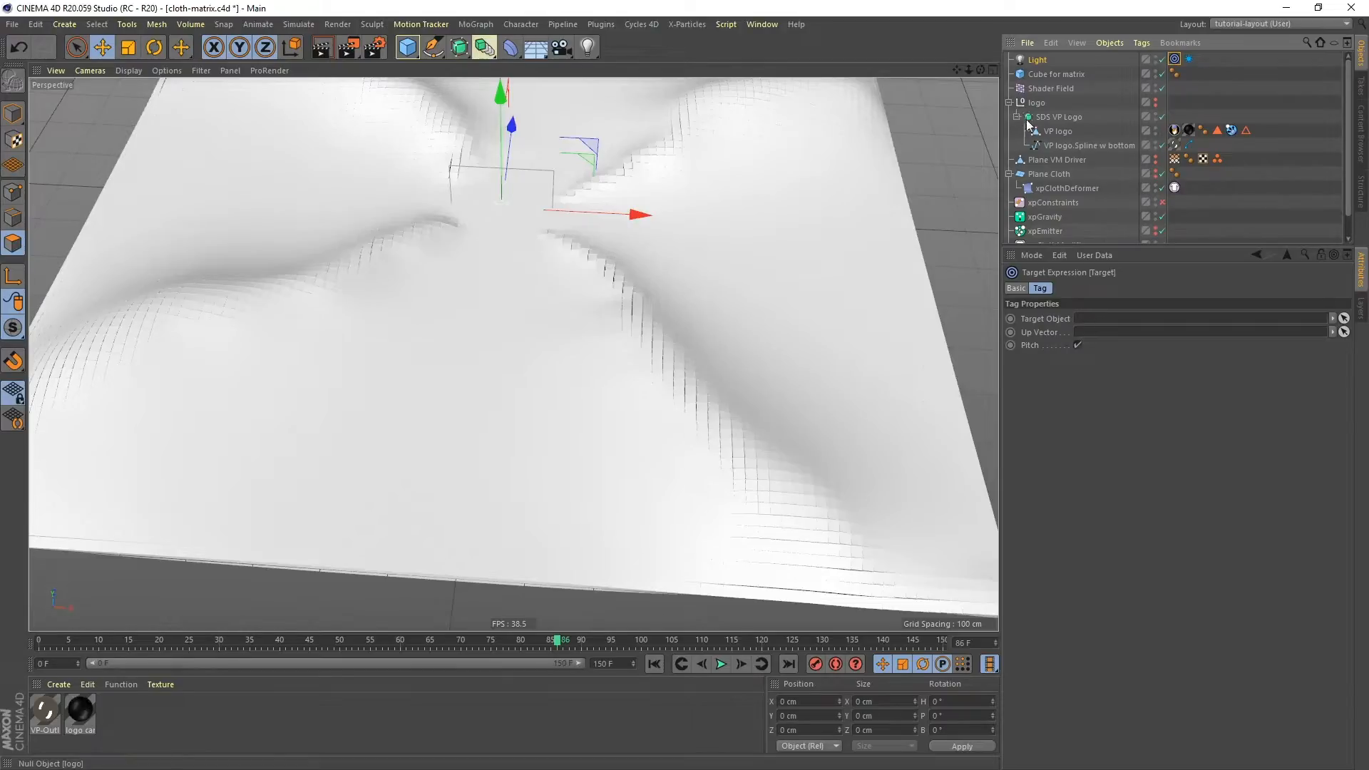
left_click(1156, 101)
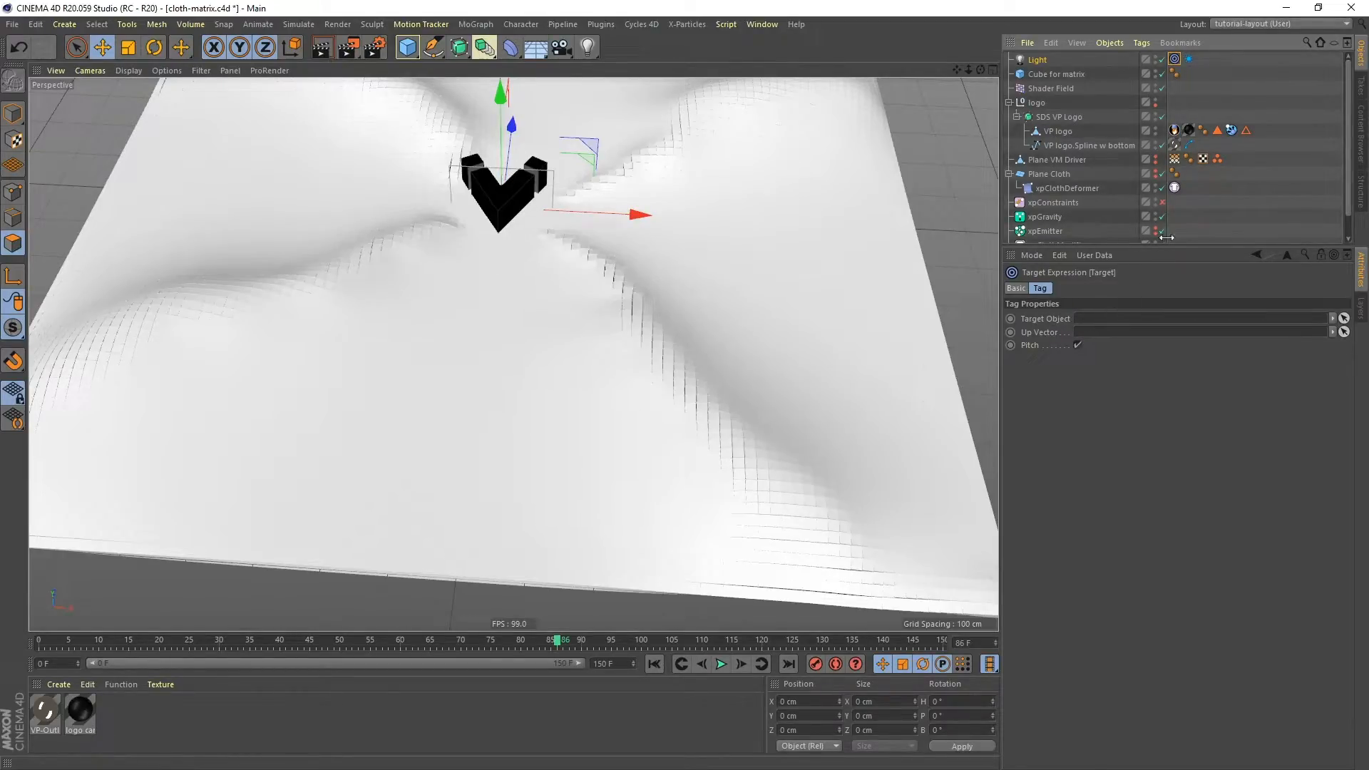
Set VP logo as the light's target object, then hide the logo group in the viewport and collapse its hierarchy.
left_click_drag(1064, 136, 1100, 321)
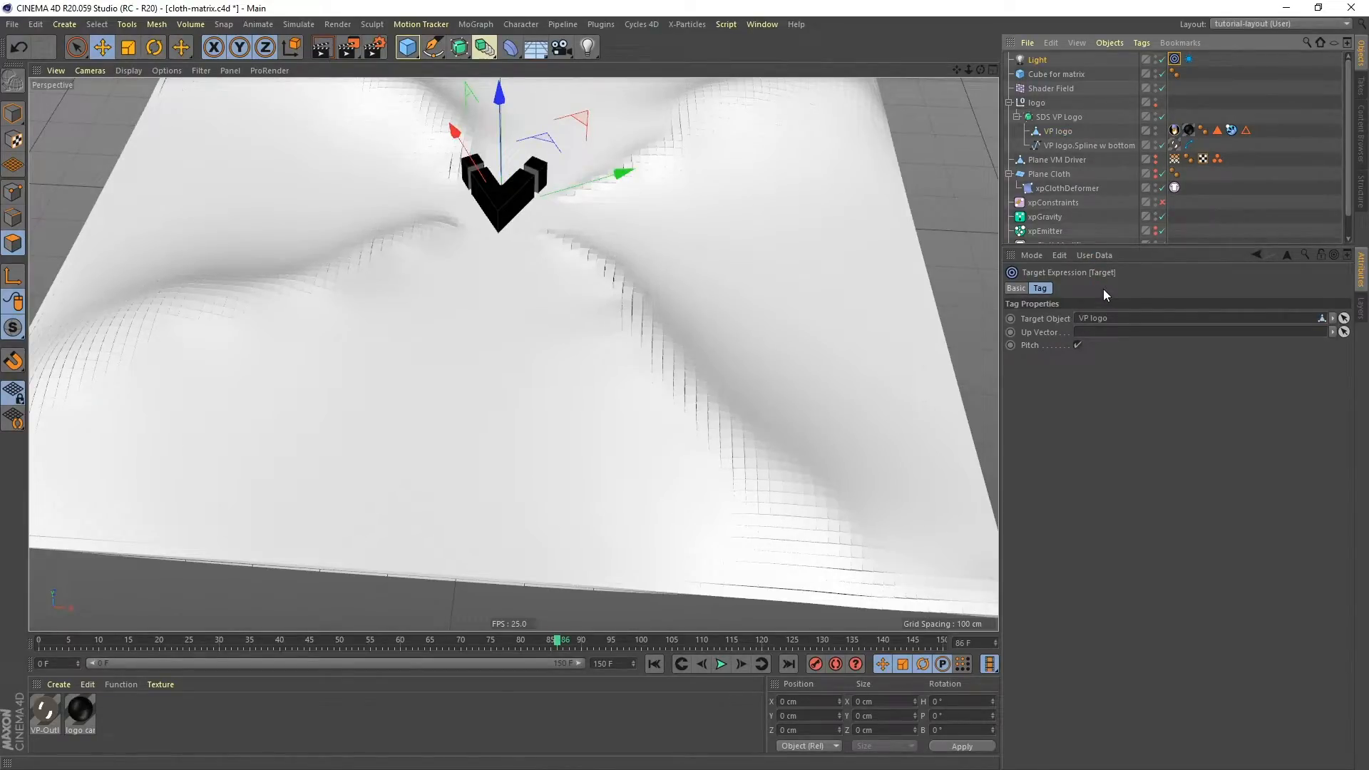
left_click(1156, 100)
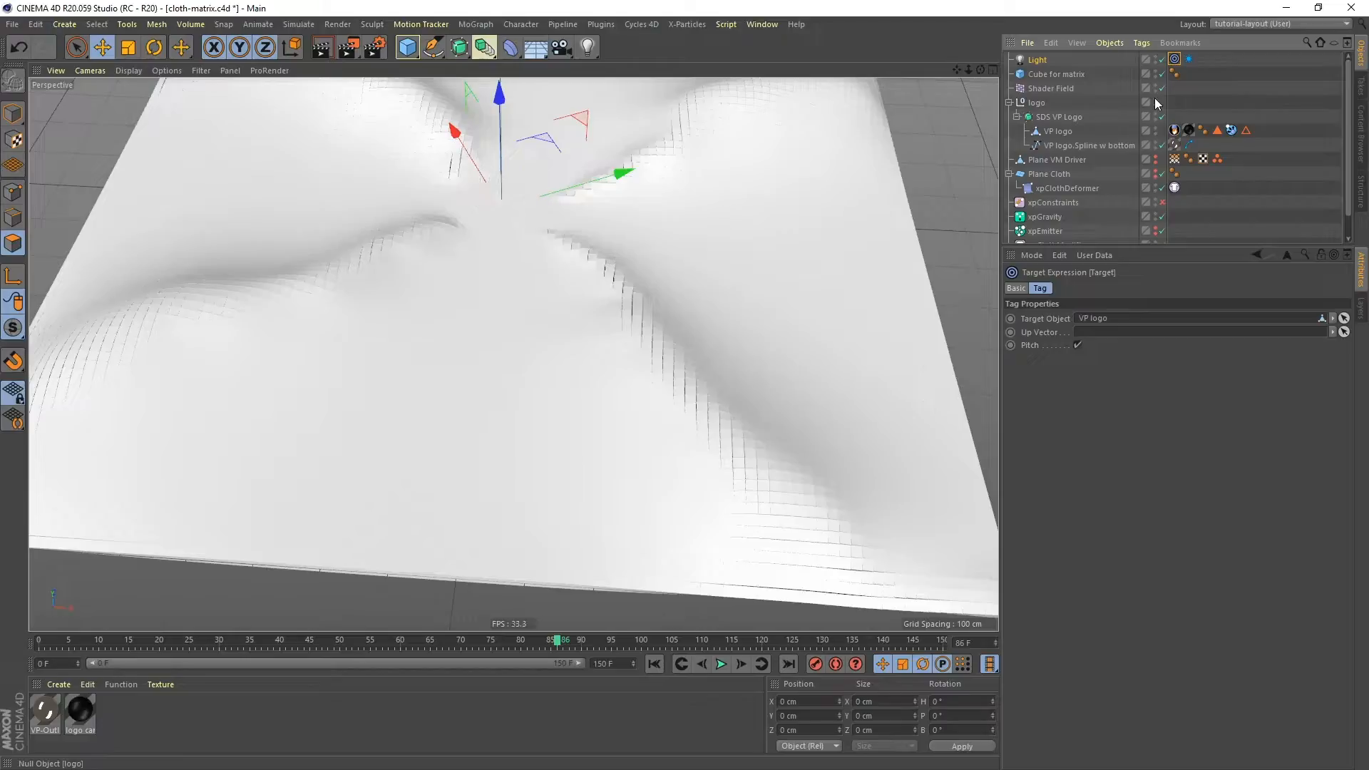
left_click(1009, 104)
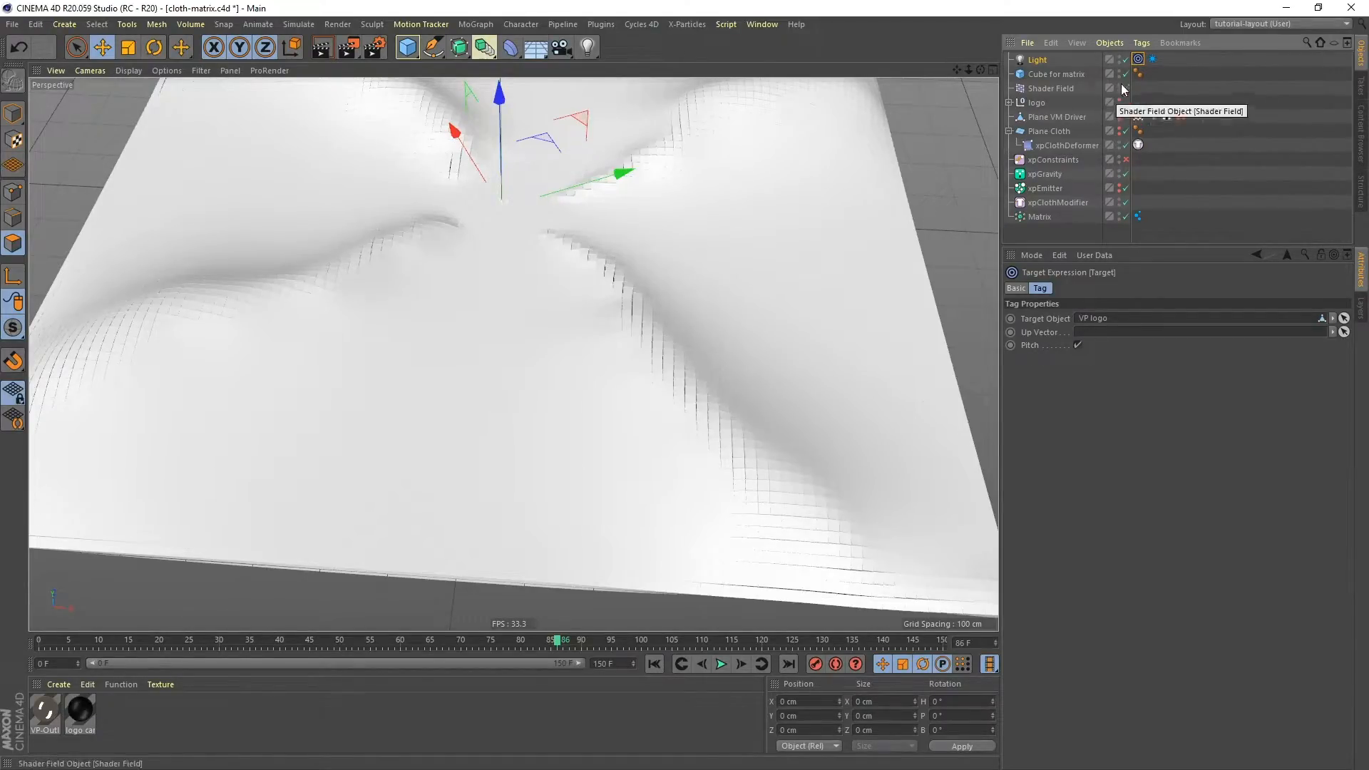
Change the Cycles 4D light type of the light to Area Light.
left_click(1154, 60)
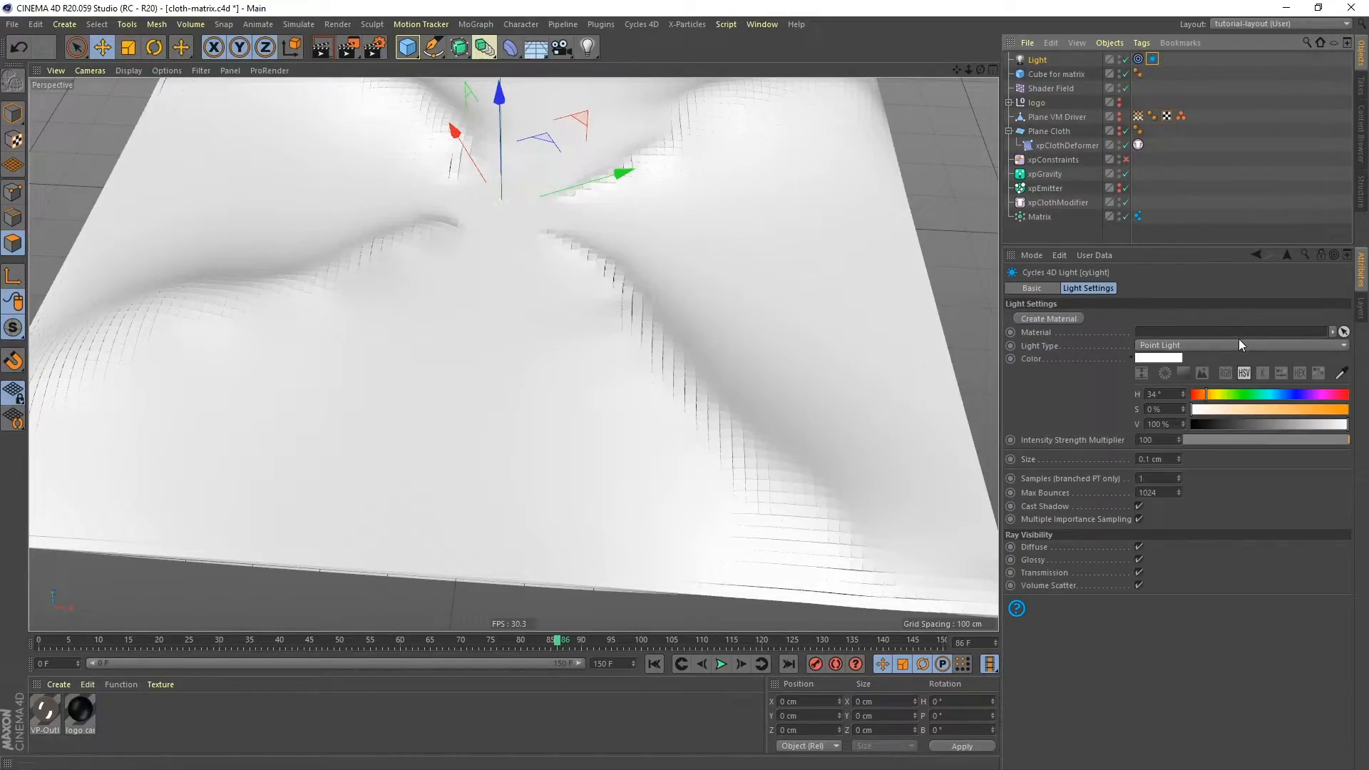
left_click(1184, 344)
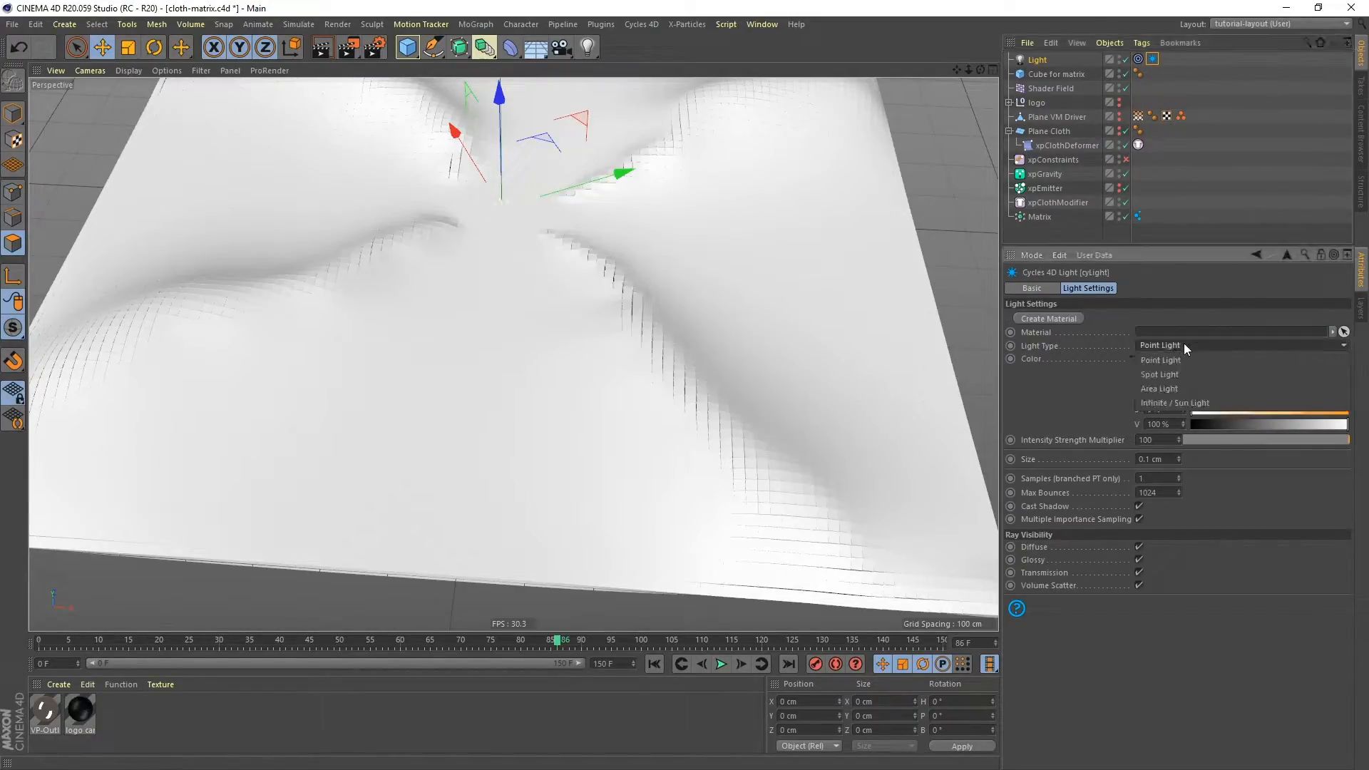
left_click(1182, 384)
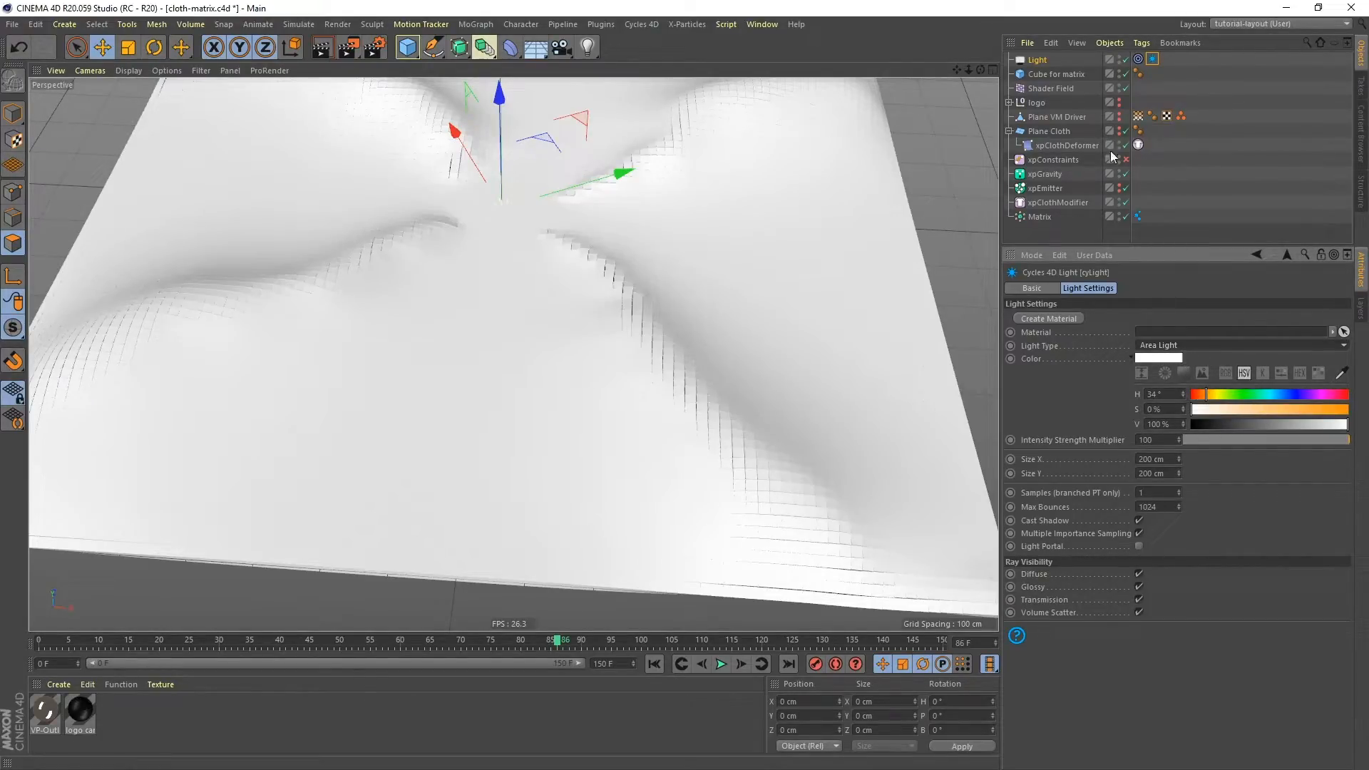
Rename the light object as "Light right blue".
double_click(1039, 60)
left_click(1056, 62)
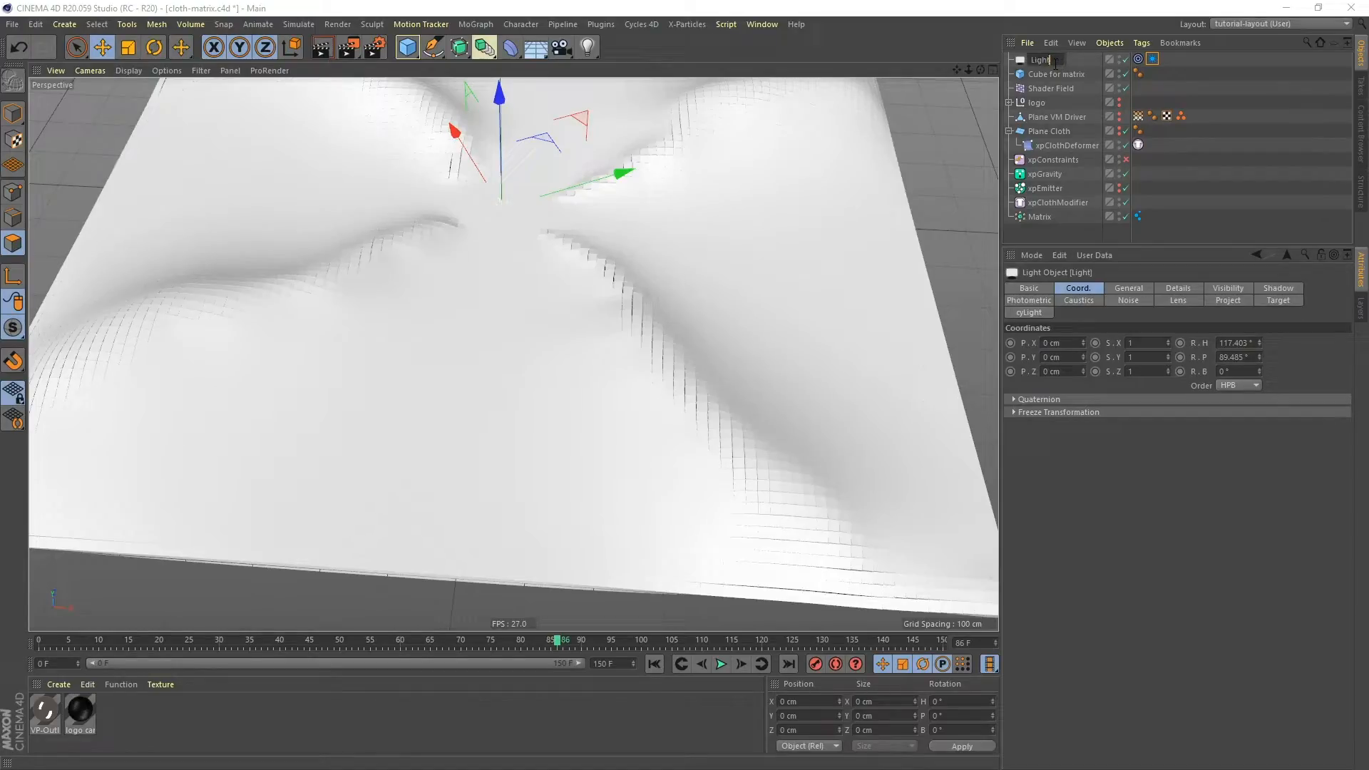
type("right blue")
key("Return")
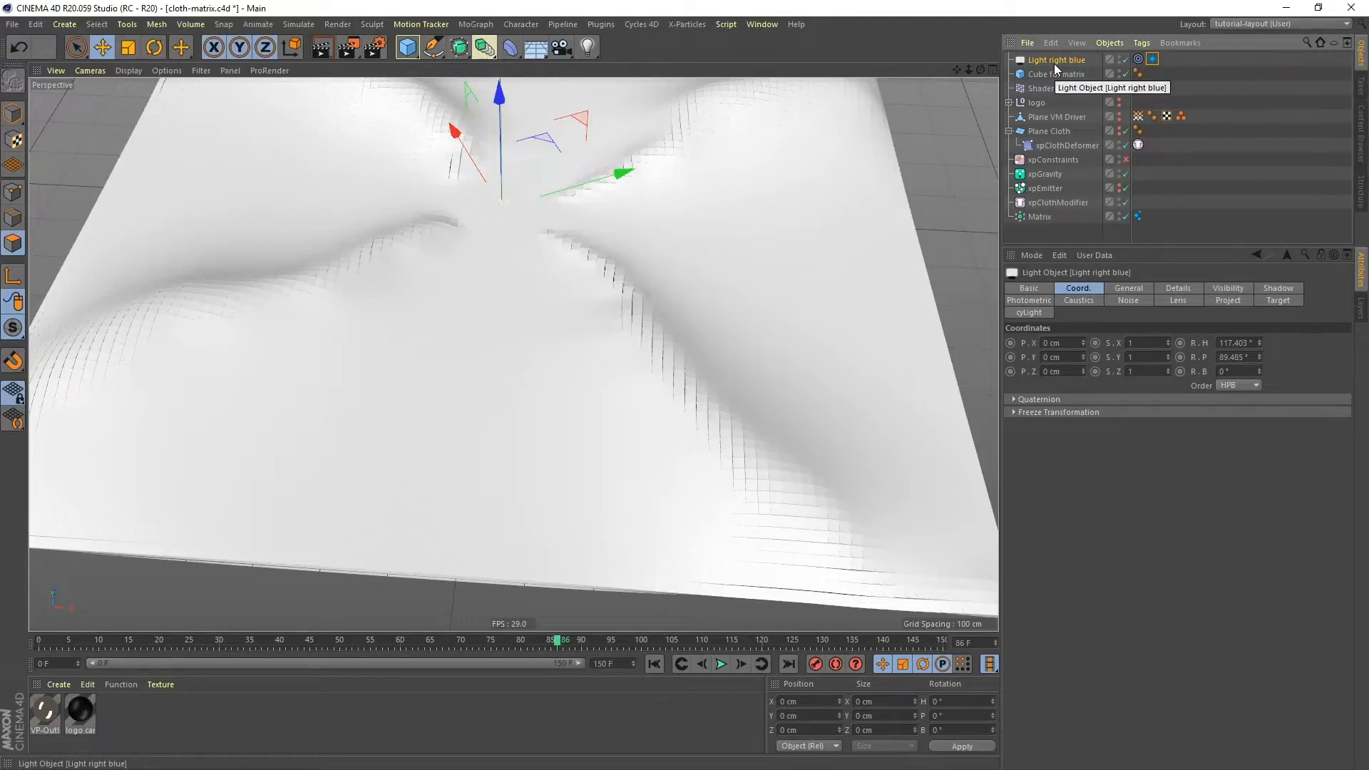
Give the blue light an intensity of 3000, a colour of hue 189° and saturation 35%, and a Size X of 1600 cm.
left_click(1154, 60)
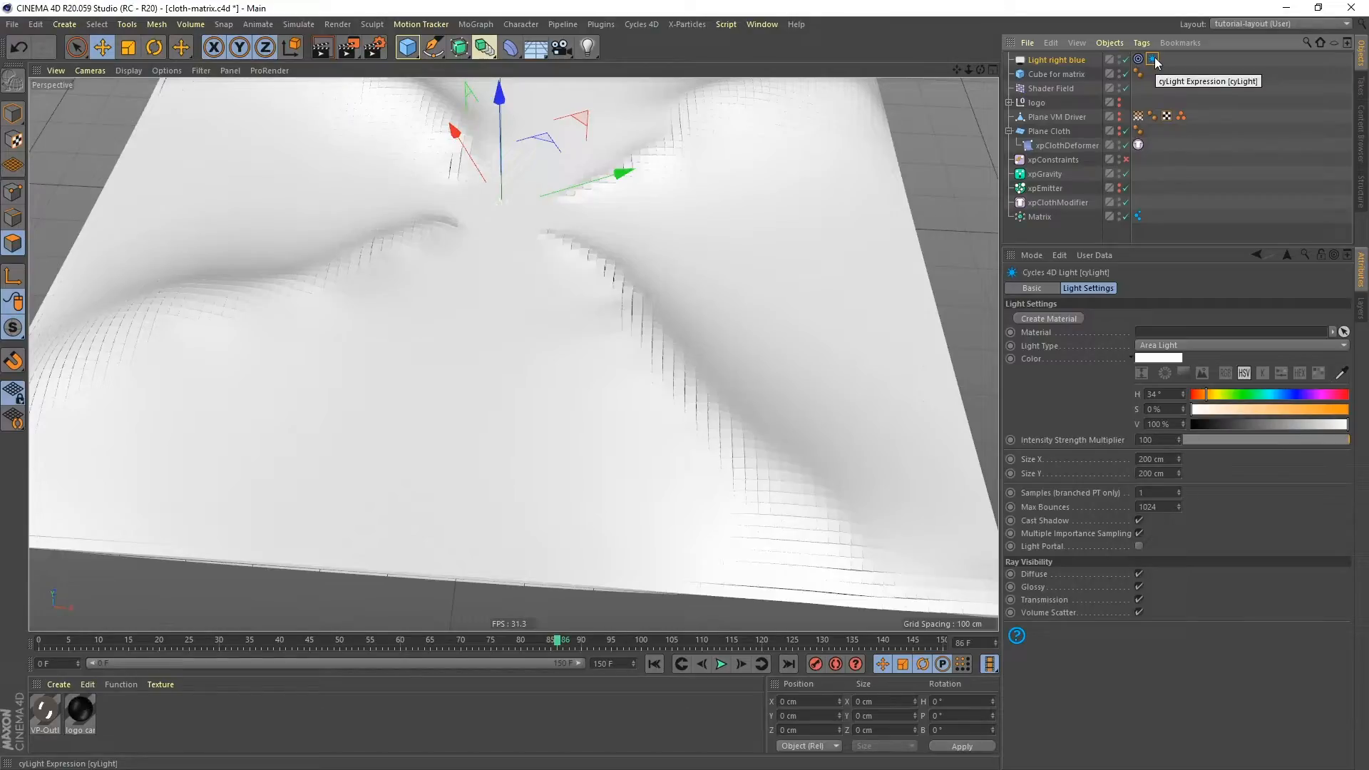
left_click_drag(1157, 440, 1149, 441)
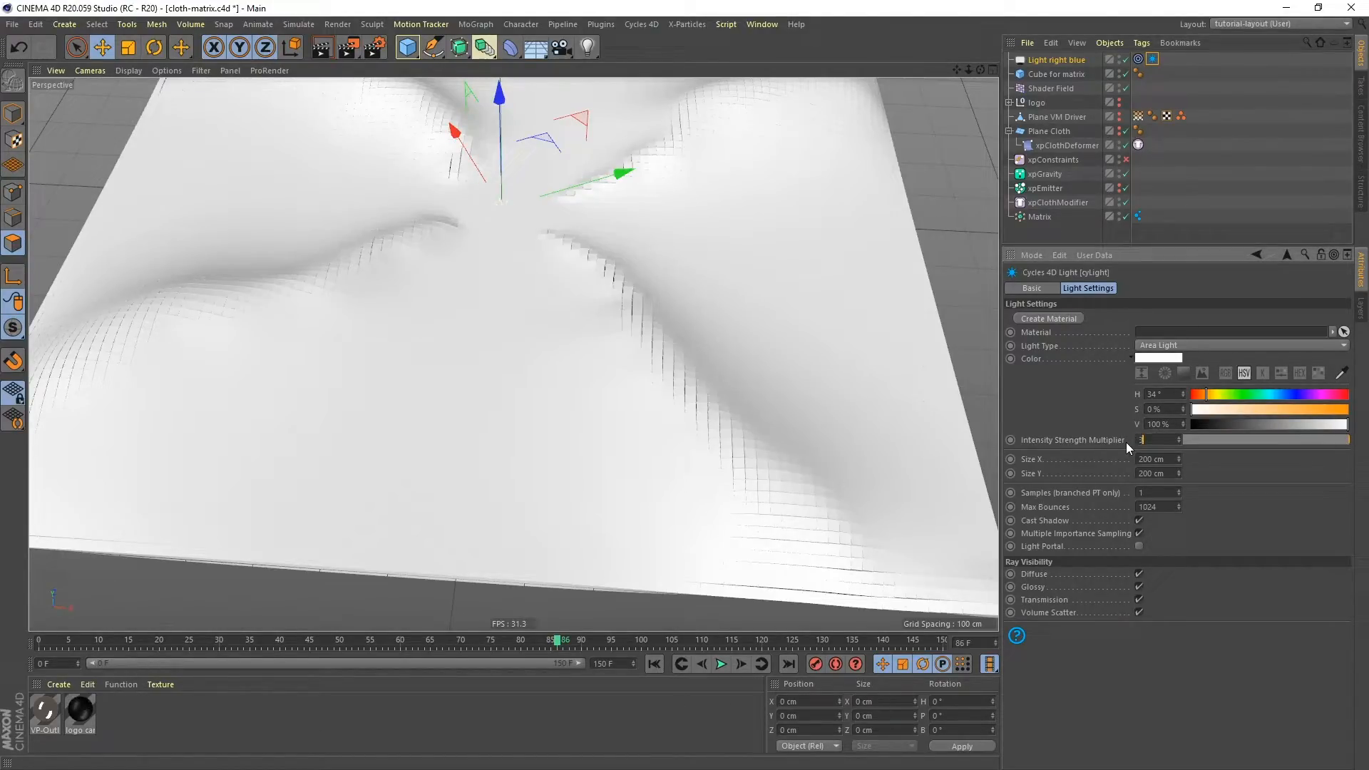
key("Return")
left_click(1274, 393)
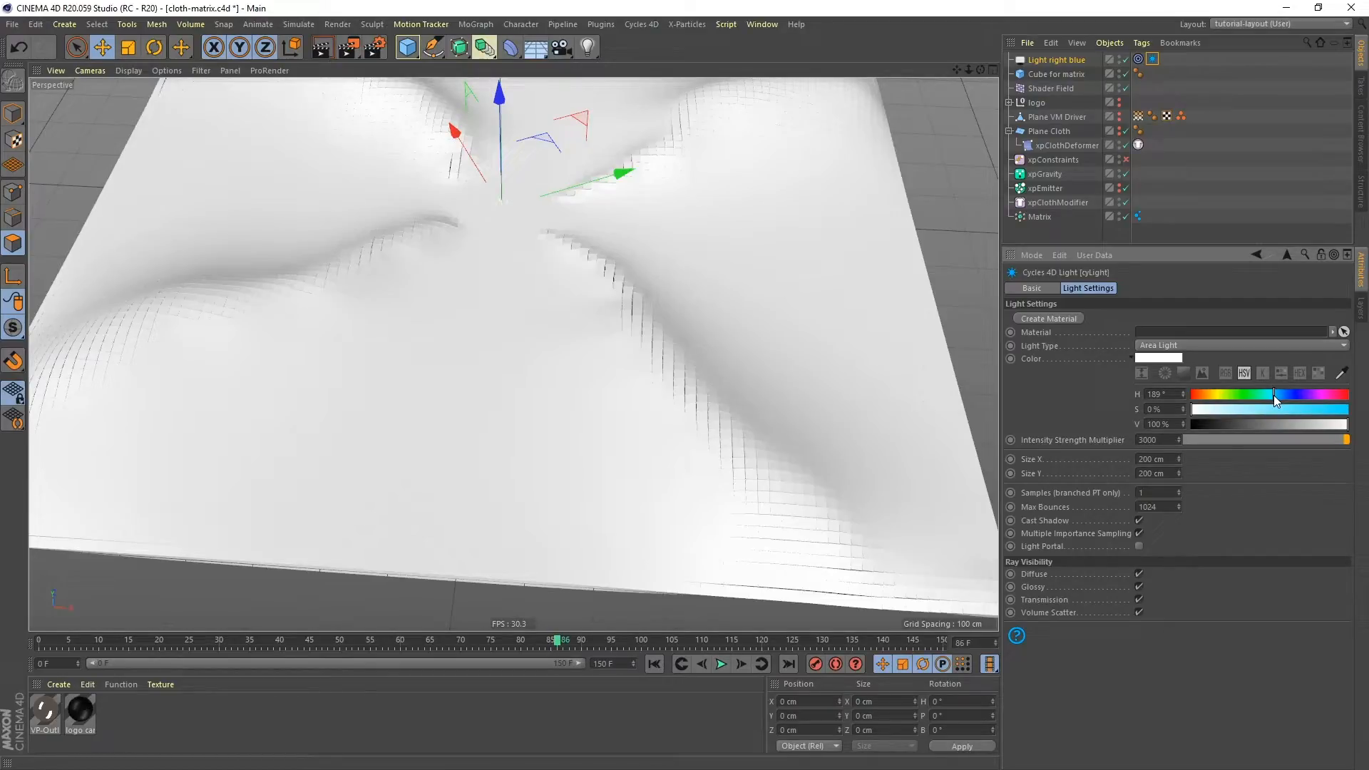
left_click_drag(1203, 409, 1247, 409)
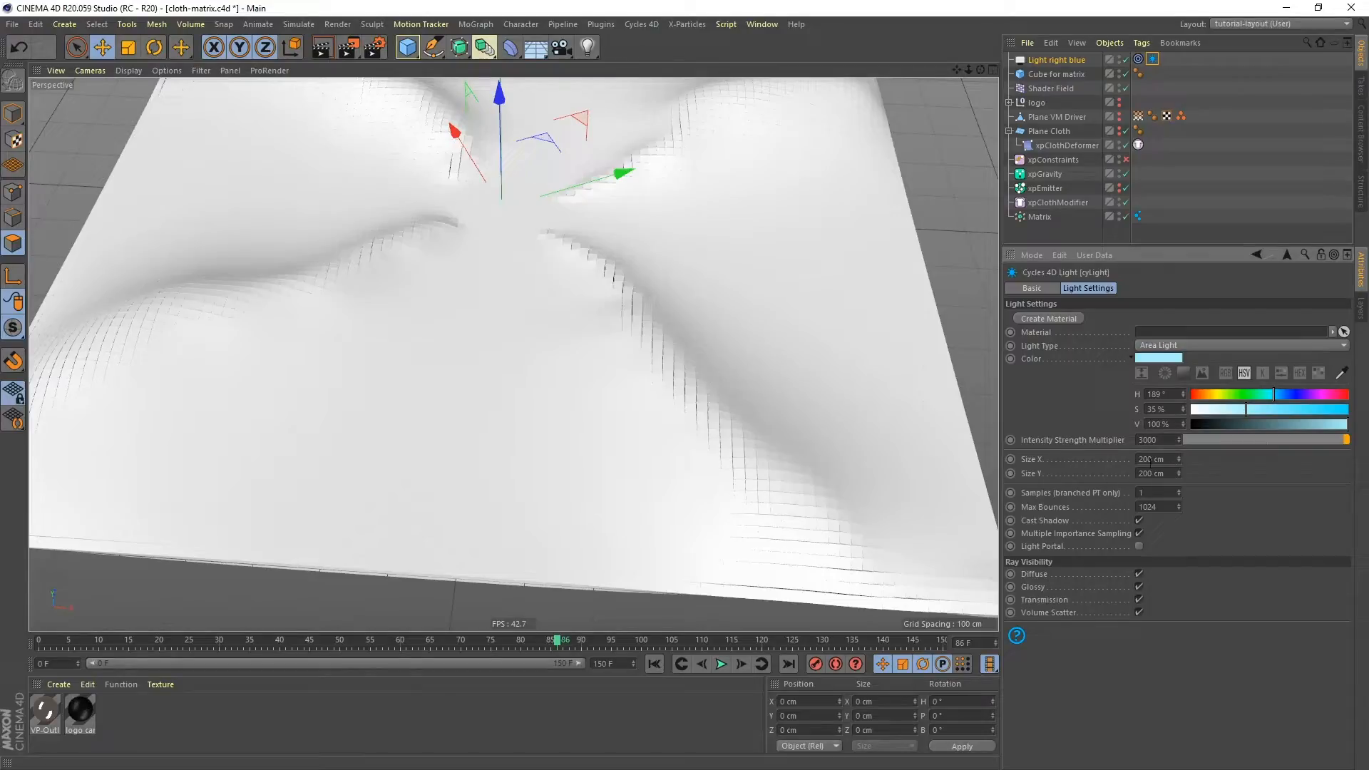
left_click(1171, 460)
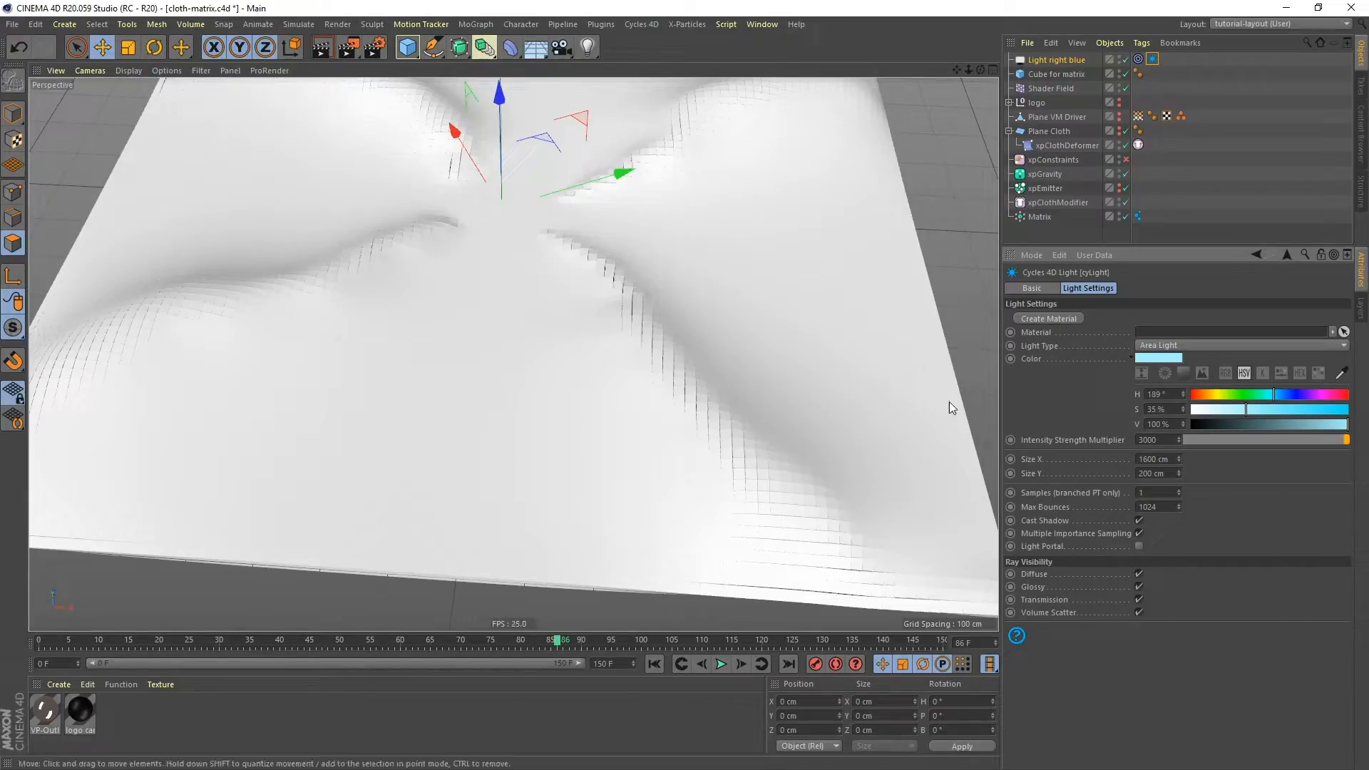
Move the blue area light beside and above the cloth's right side, at about X 861, Y 506, Z -404 cm.
scroll(643, 290, "down", 8)
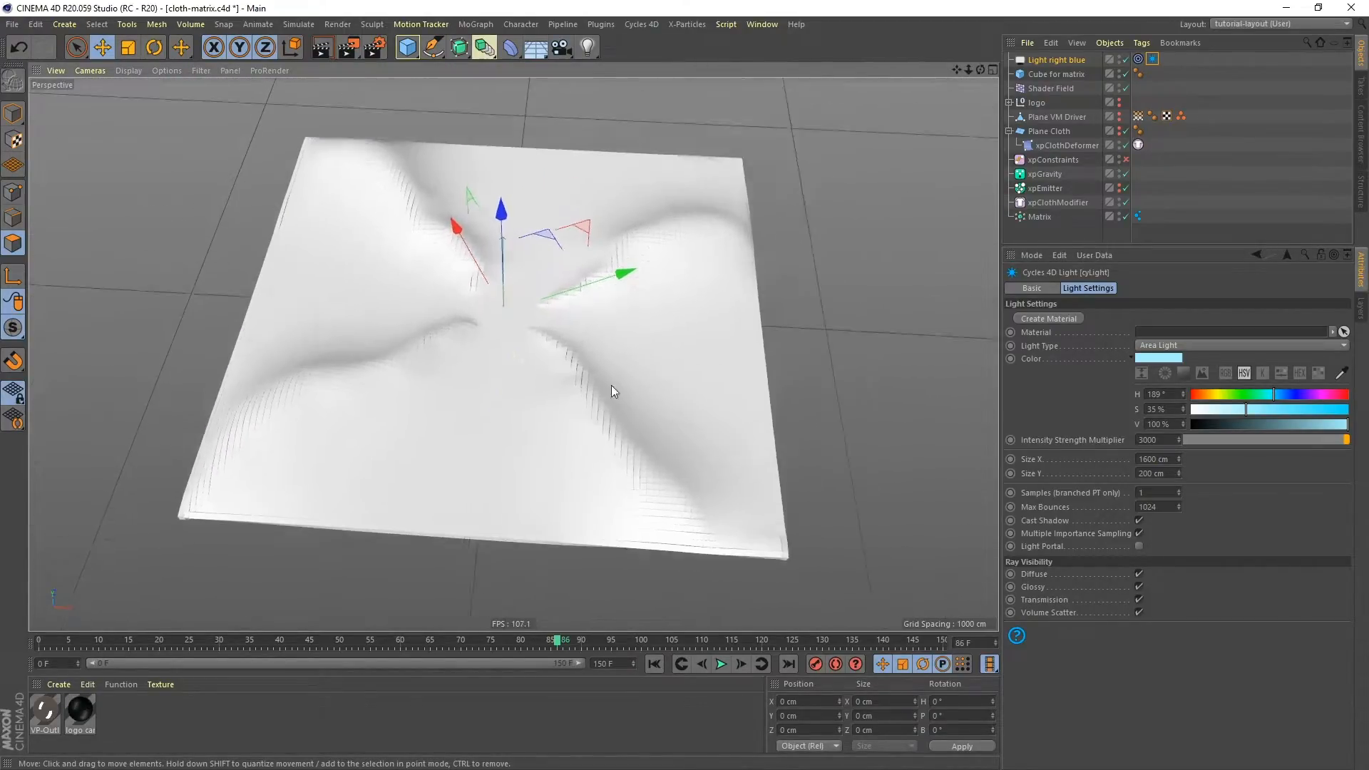
middle_click_drag(599, 401, 609, 306, "alt")
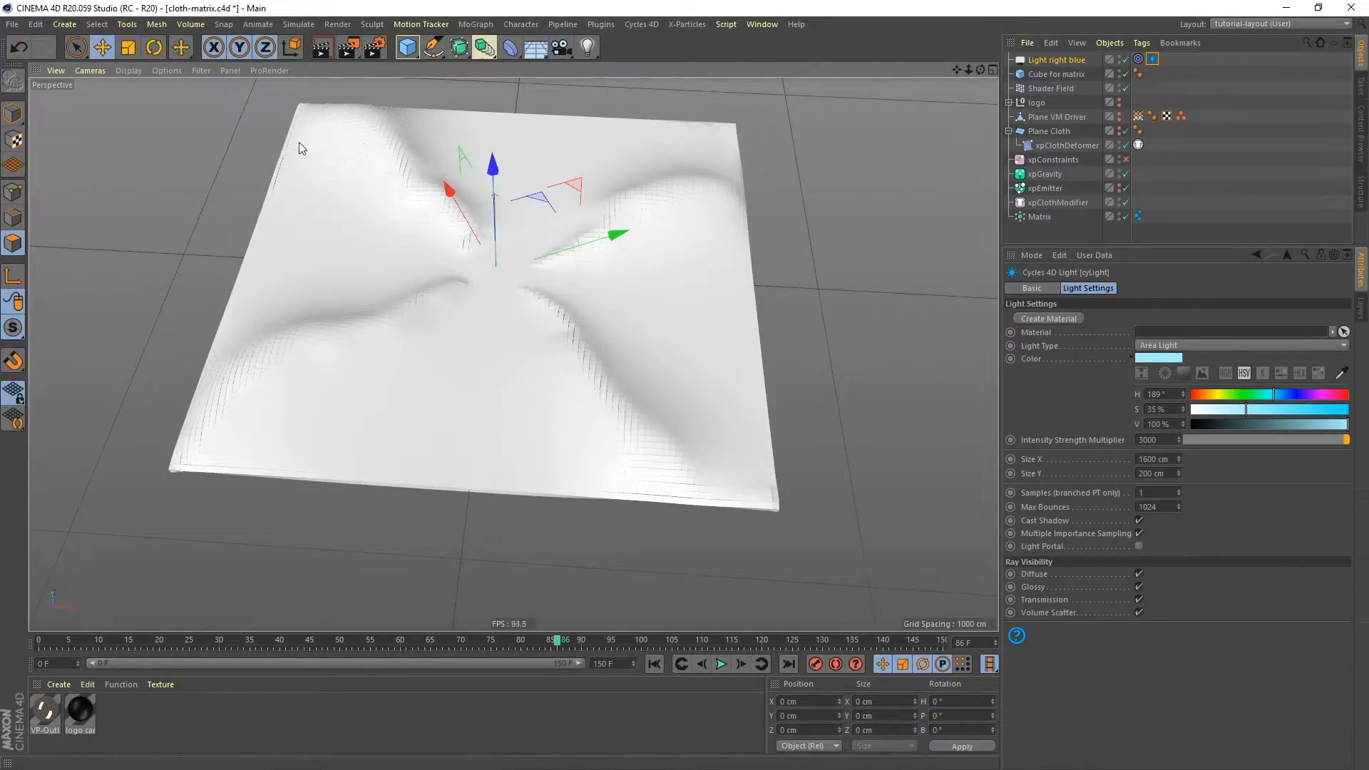
left_click_drag(627, 245, 713, 260)
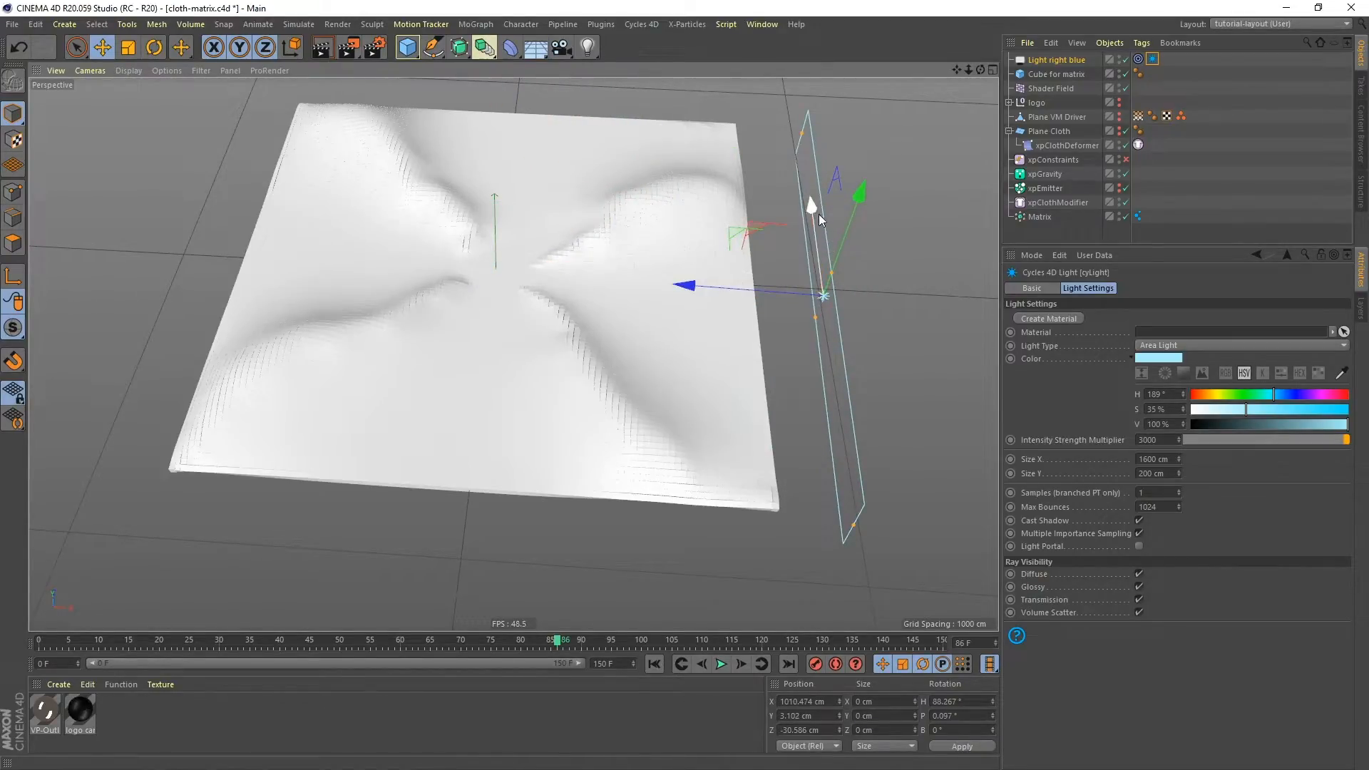
left_click_drag(811, 208, 808, 187)
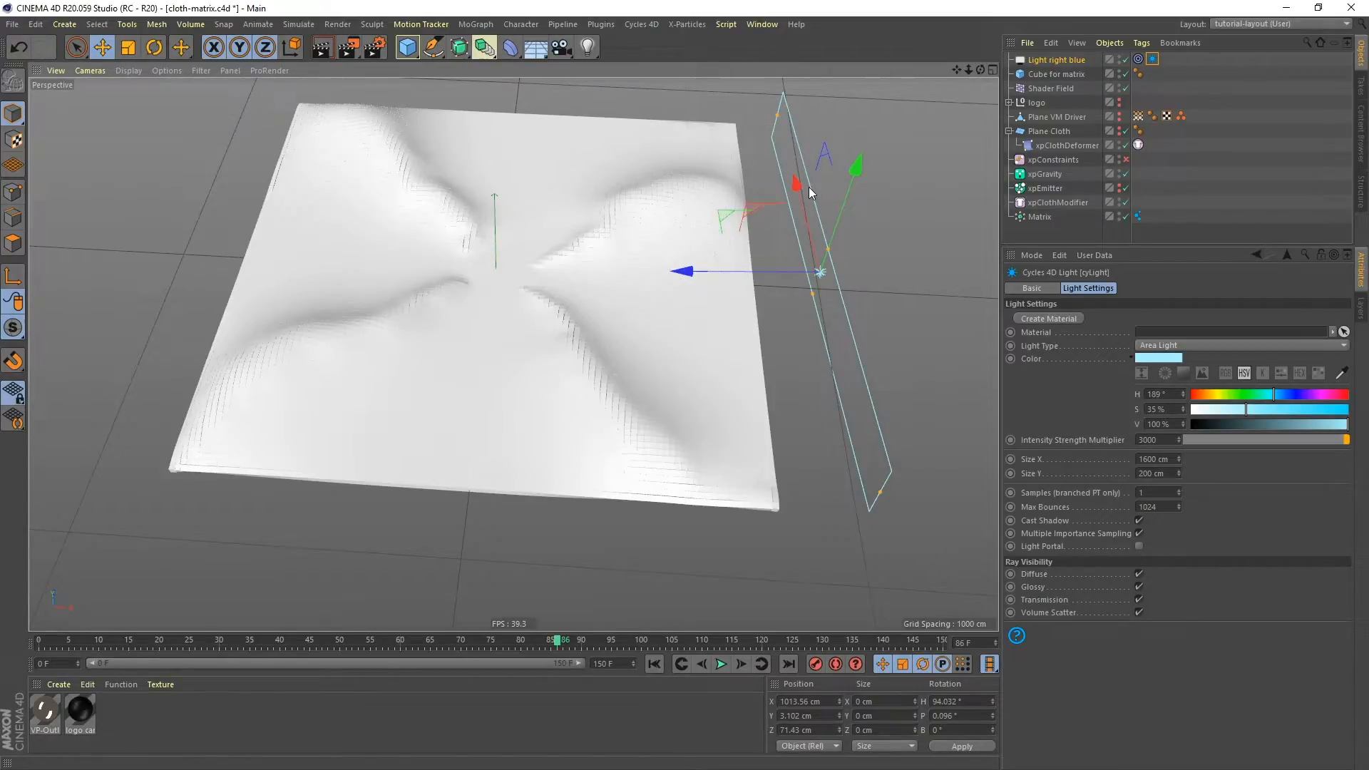
middle_click(809, 187)
middle_click_drag(860, 190, 919, 212, "alt")
left_click_drag(853, 541, 847, 229)
left_click_drag(806, 163, 792, 207)
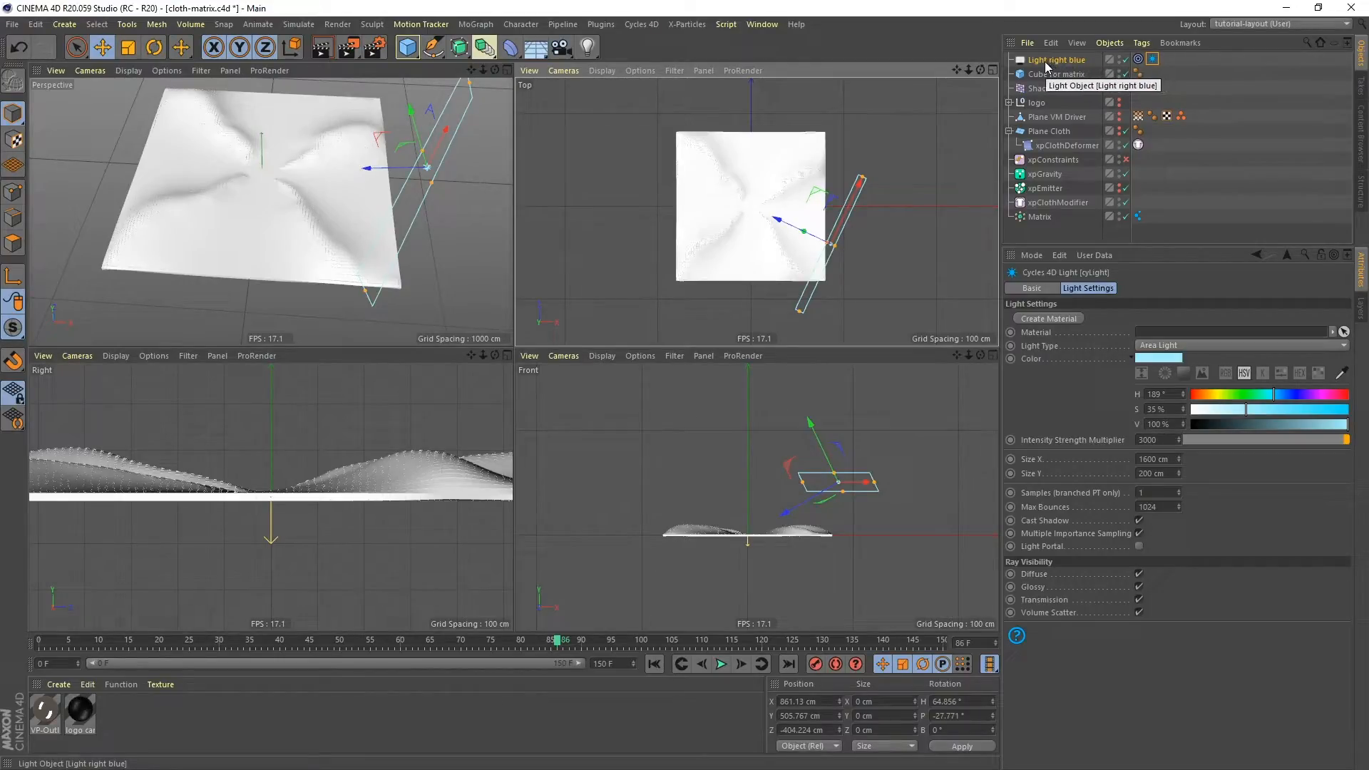
Duplicate the blue light and rename the copy as "Light left orange".
left_click_drag(1045, 61, 1050, 53, "ctrl")
double_click(1073, 60)
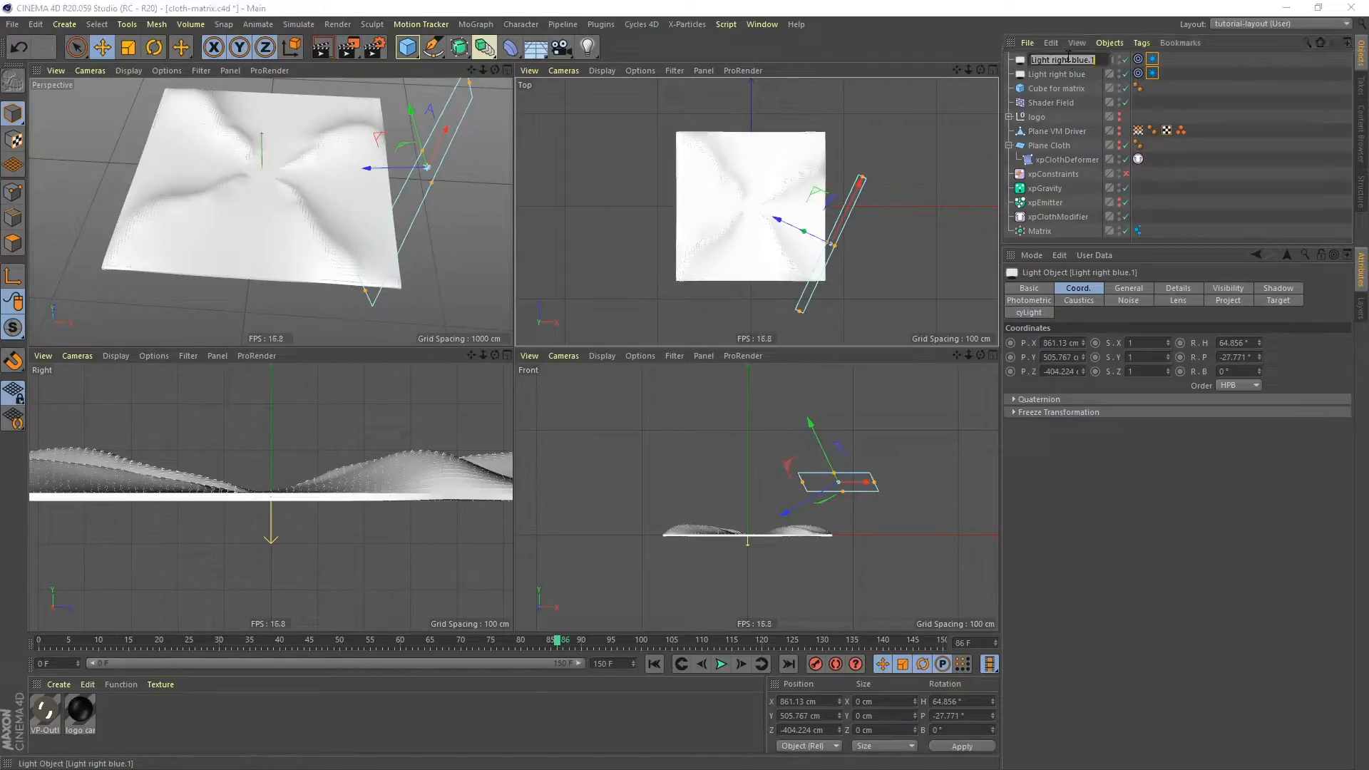
left_click(1099, 58)
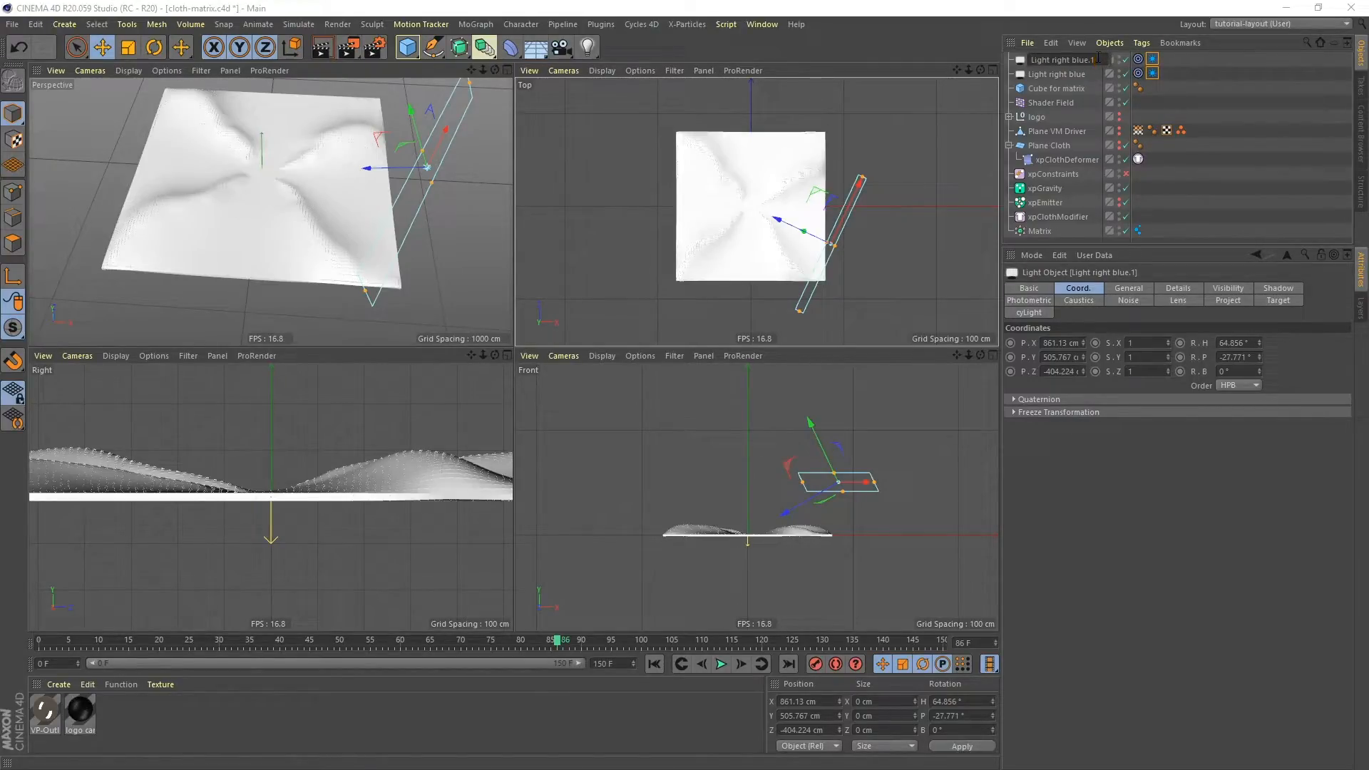
key("BackSpace")
key("BackSpace")
key("BackSpace")
key("BackSpace")
key("BackSpace")
key("BackSpace")
key("BackSpace")
key("BackSpace")
key("BackSpace")
type("left orange")
key("Return")
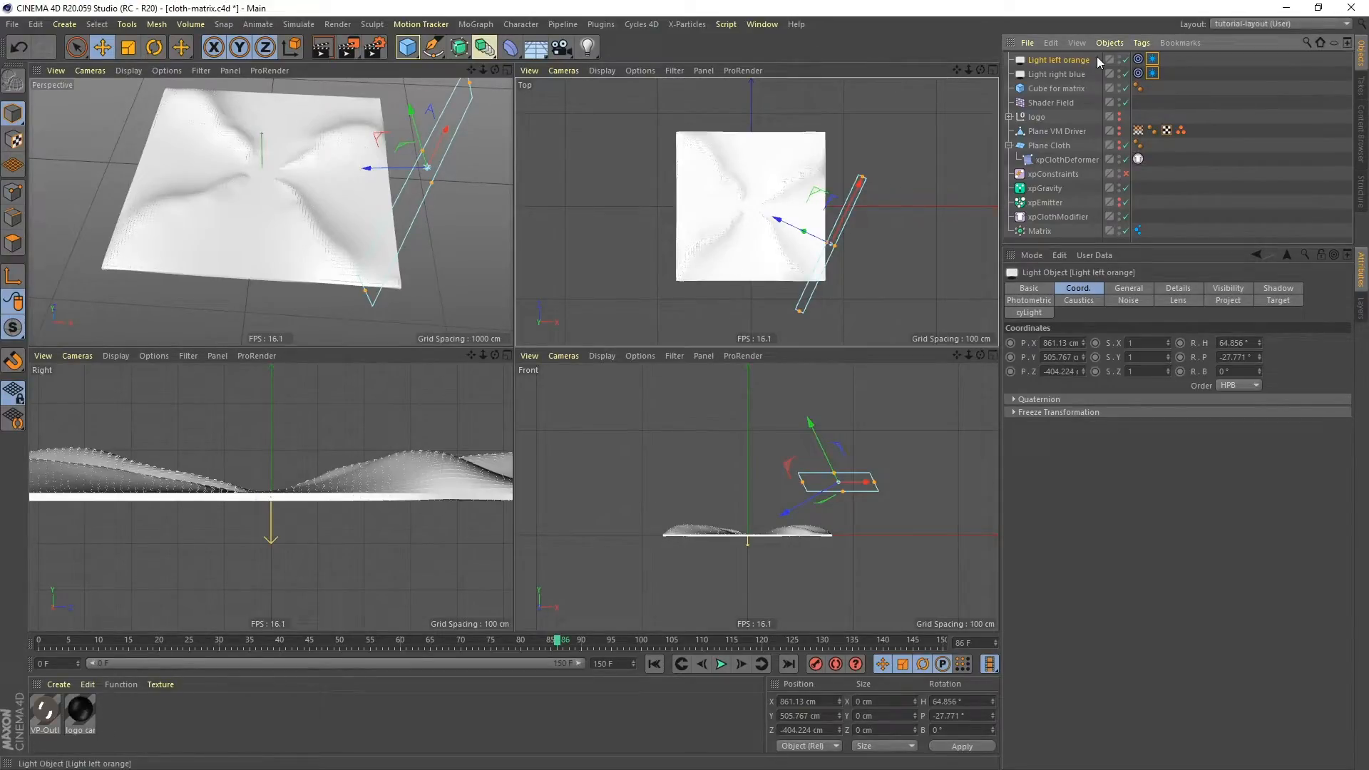
Set the Light left orange's Size X to 1000 cm and its colour hue to 33°.
left_click(1152, 60)
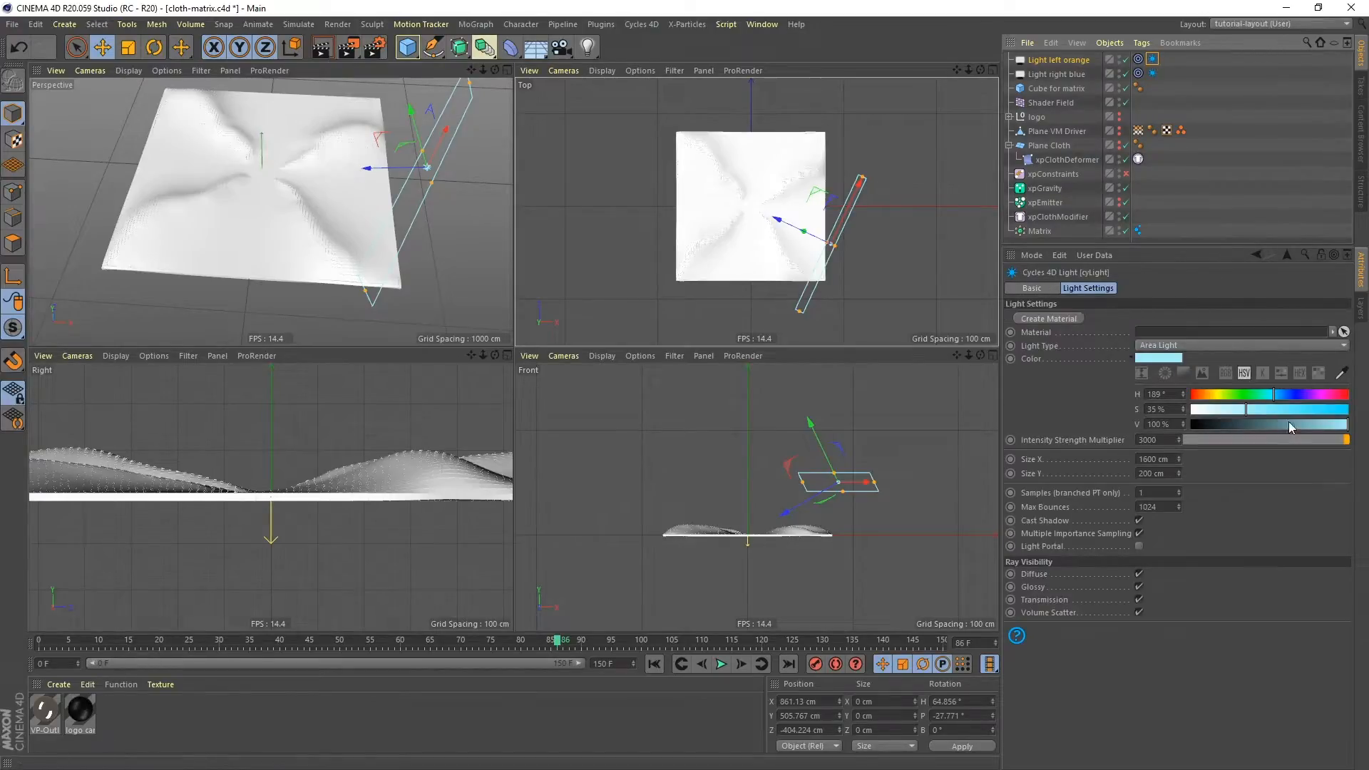
left_click(1170, 459)
type("1000")
key("Return")
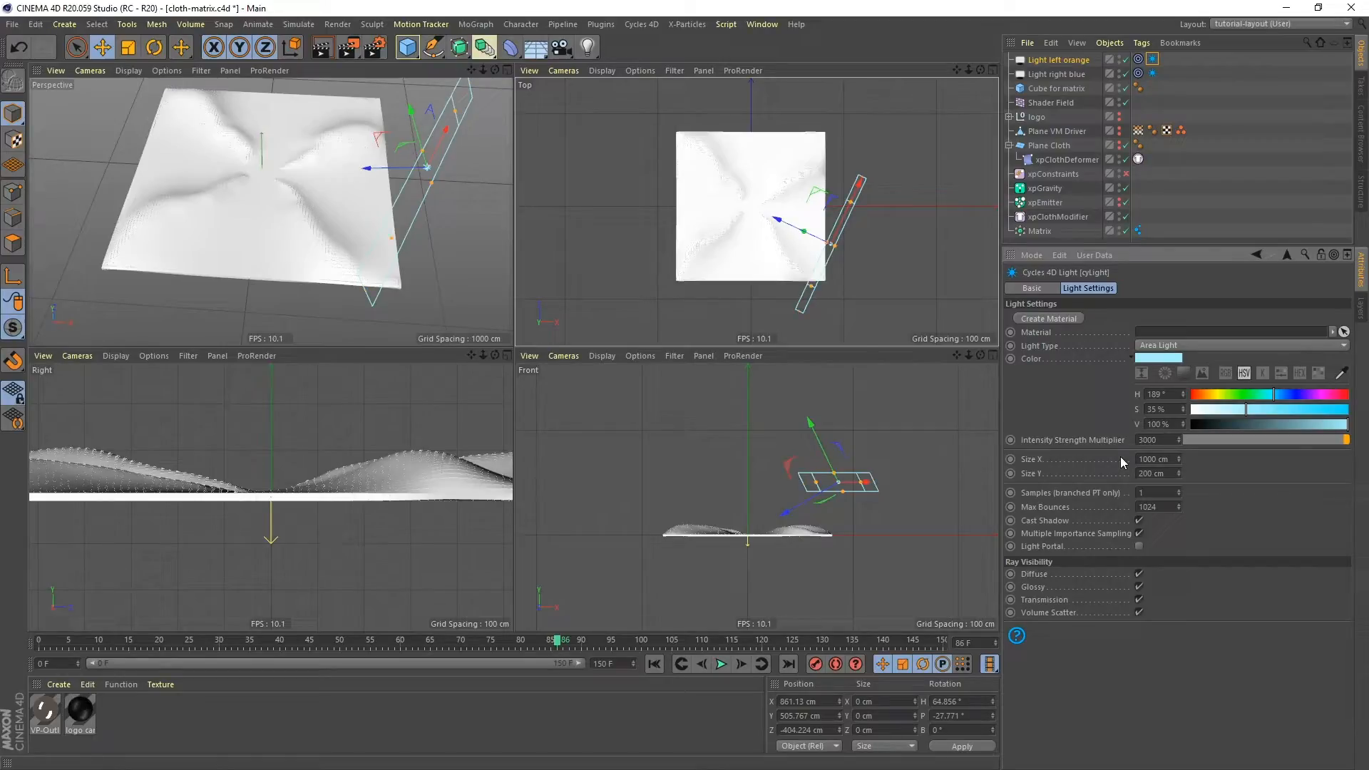
left_click_drag(1217, 395, 1204, 397)
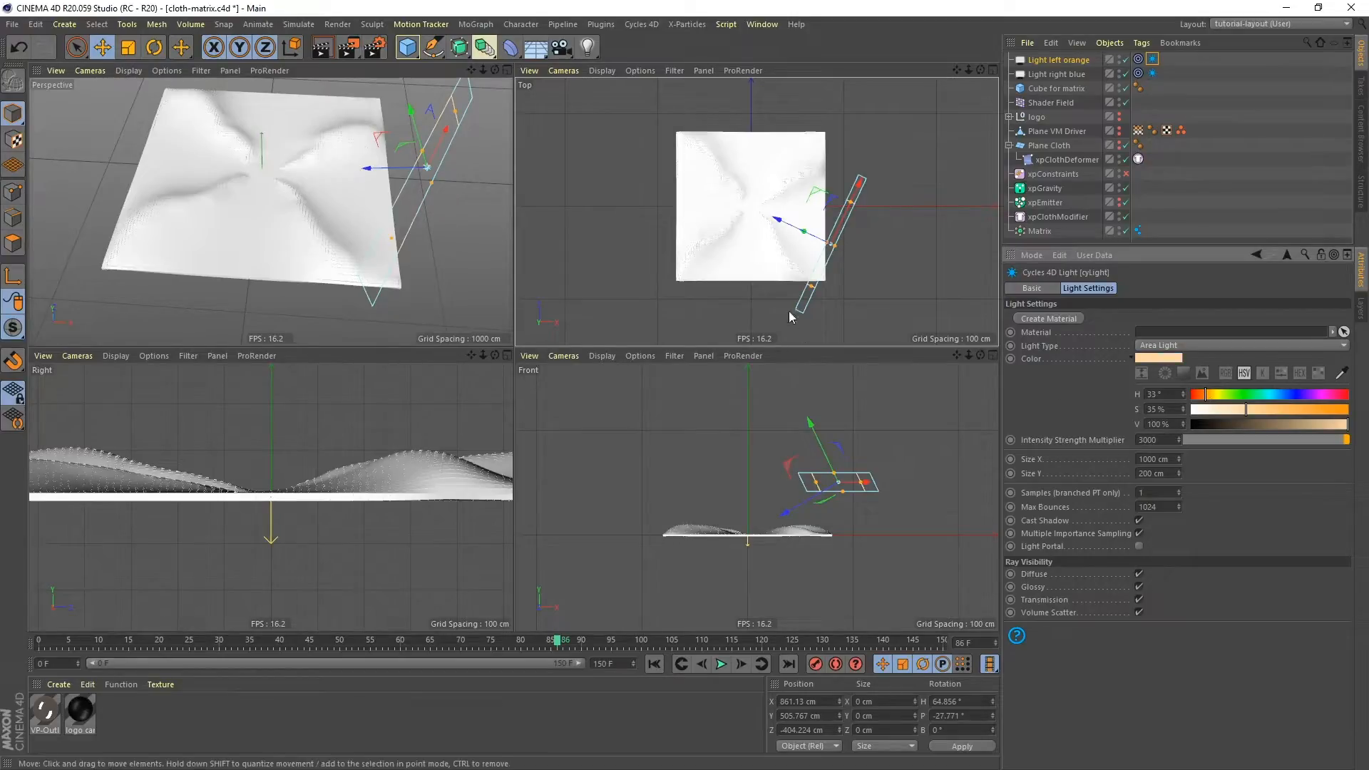
Move the orange light to the cloth's opposite side and raise it, at about X -1375, Y 645, Z 415 cm.
left_click_drag(774, 218, 661, 228)
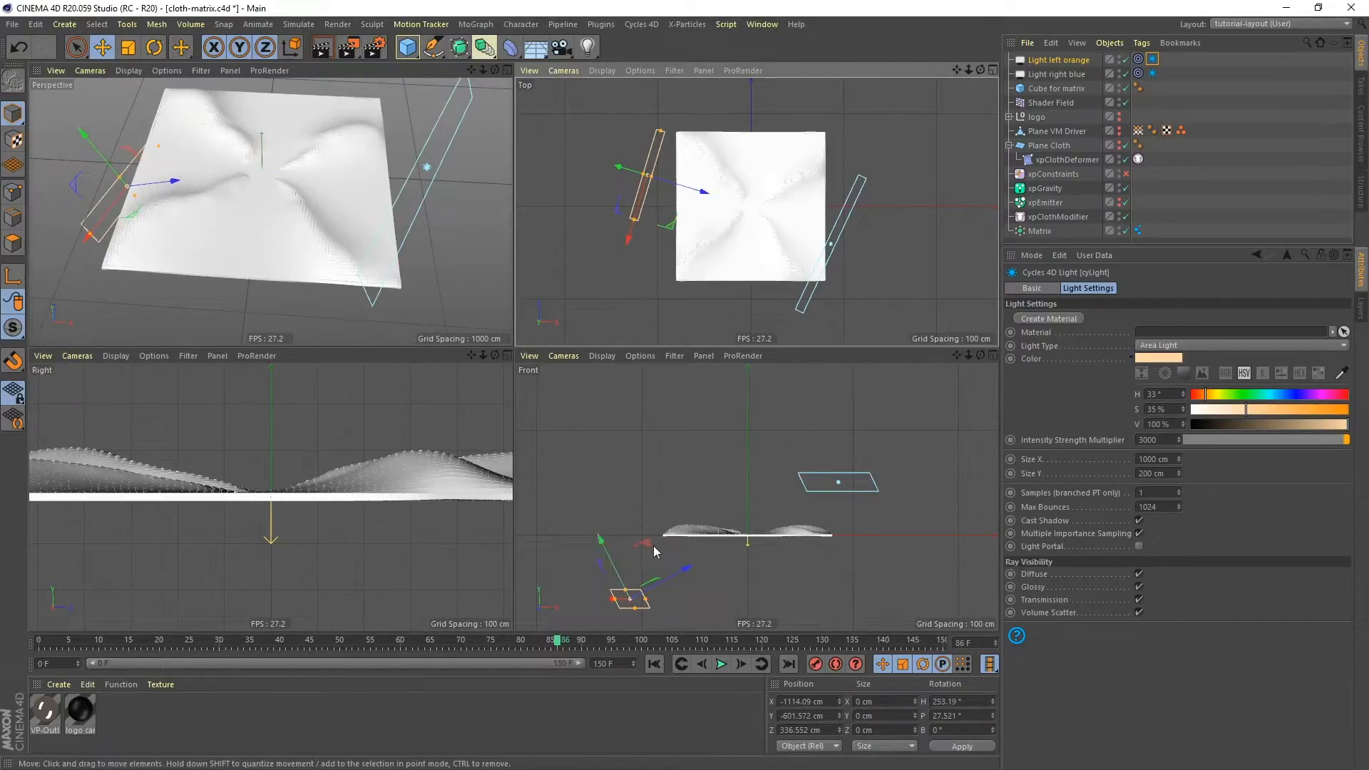
left_click_drag(597, 534, 638, 408)
left_click_drag(633, 468, 649, 435)
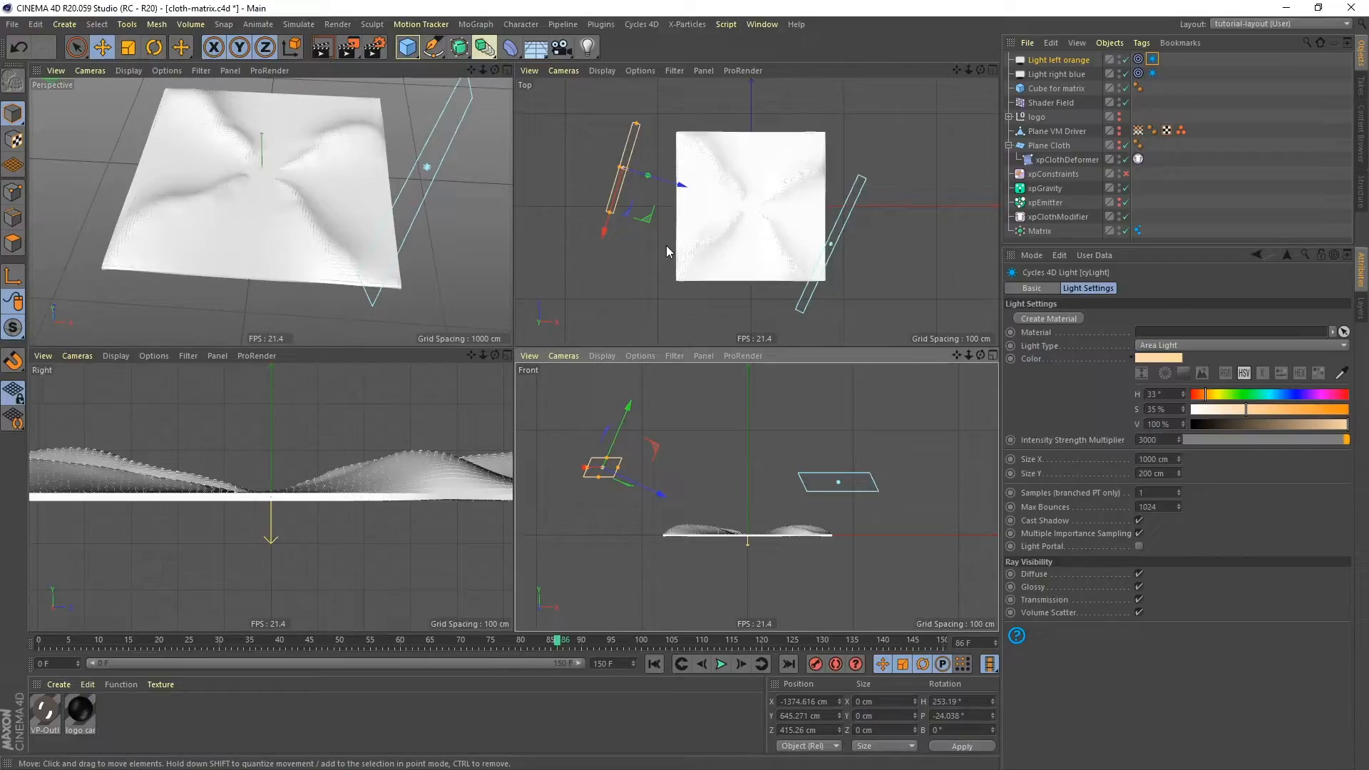
key("F1")
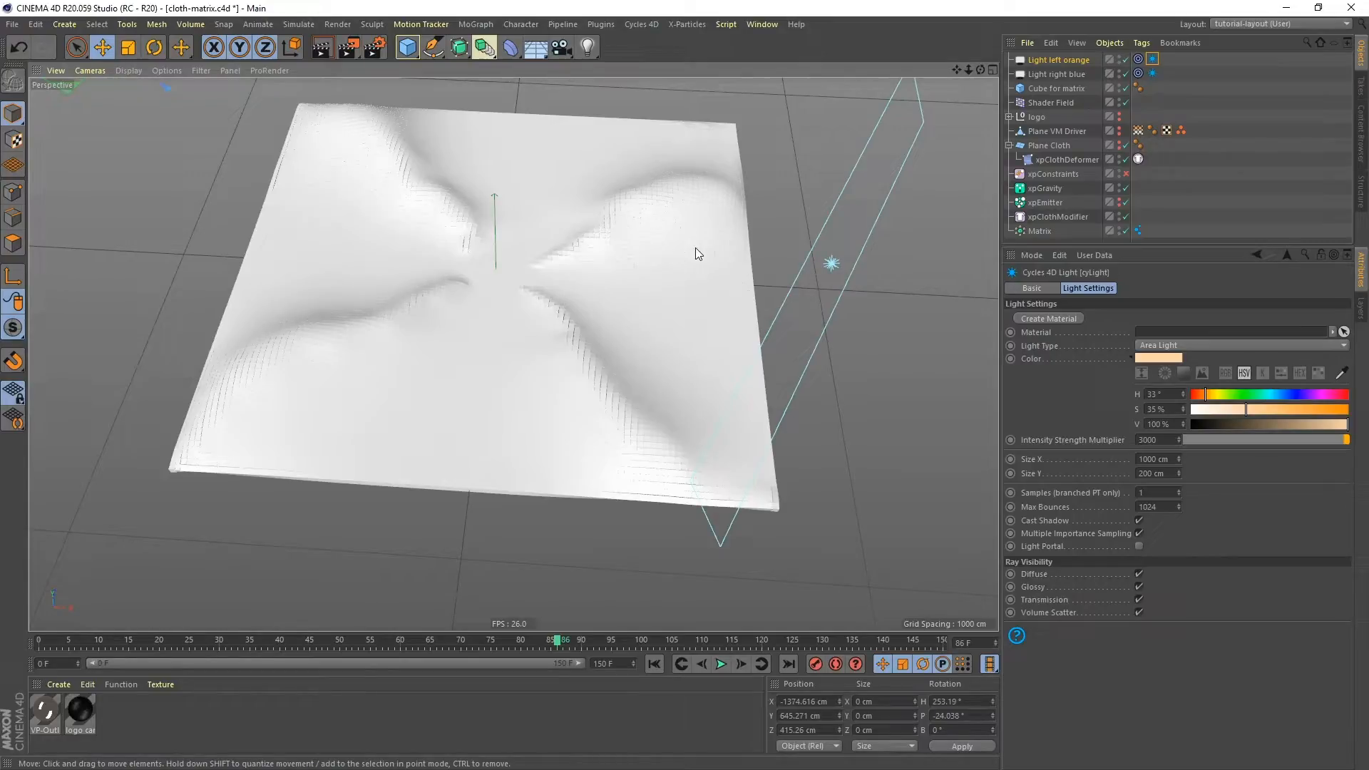
Switch to the tutorial-cycles layout and start the Cycles 4D real-time preview of the lit cloth.
left_click(1307, 23)
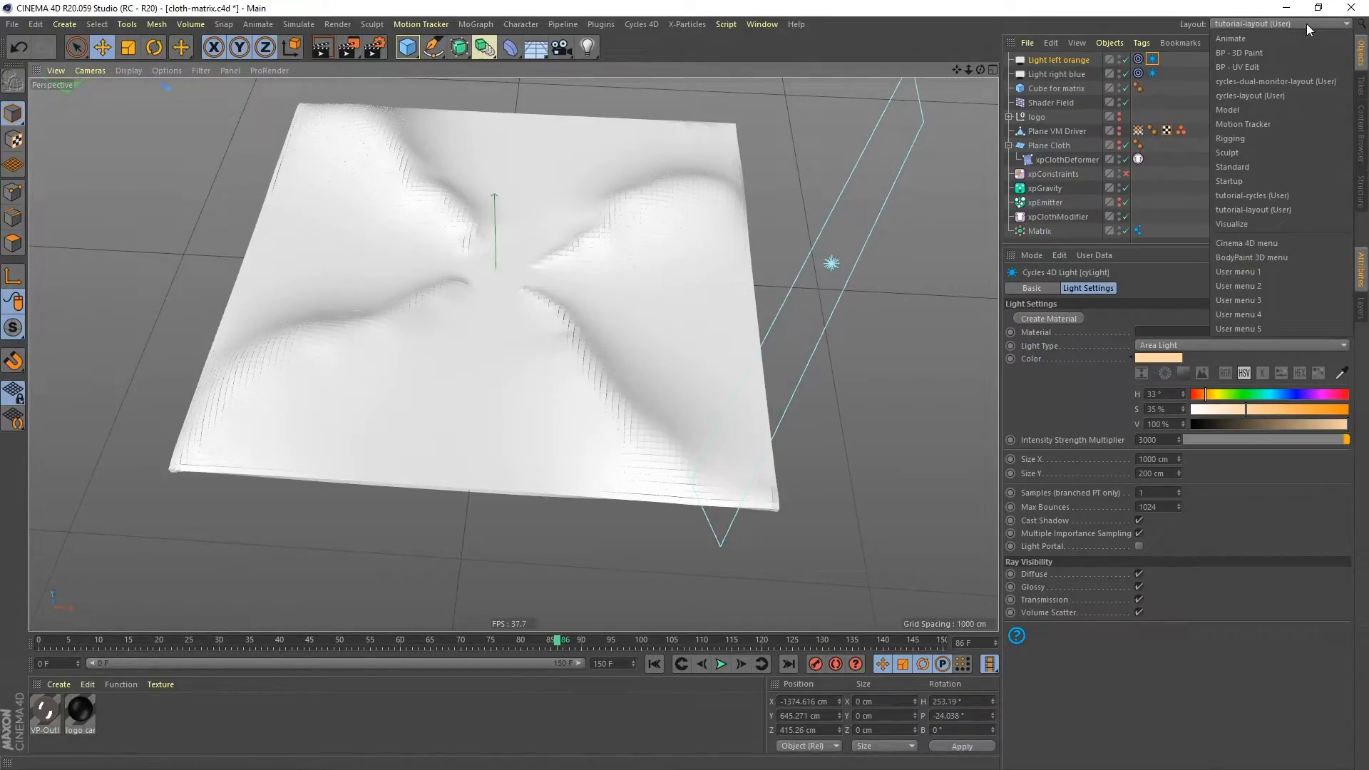
left_click(1267, 195)
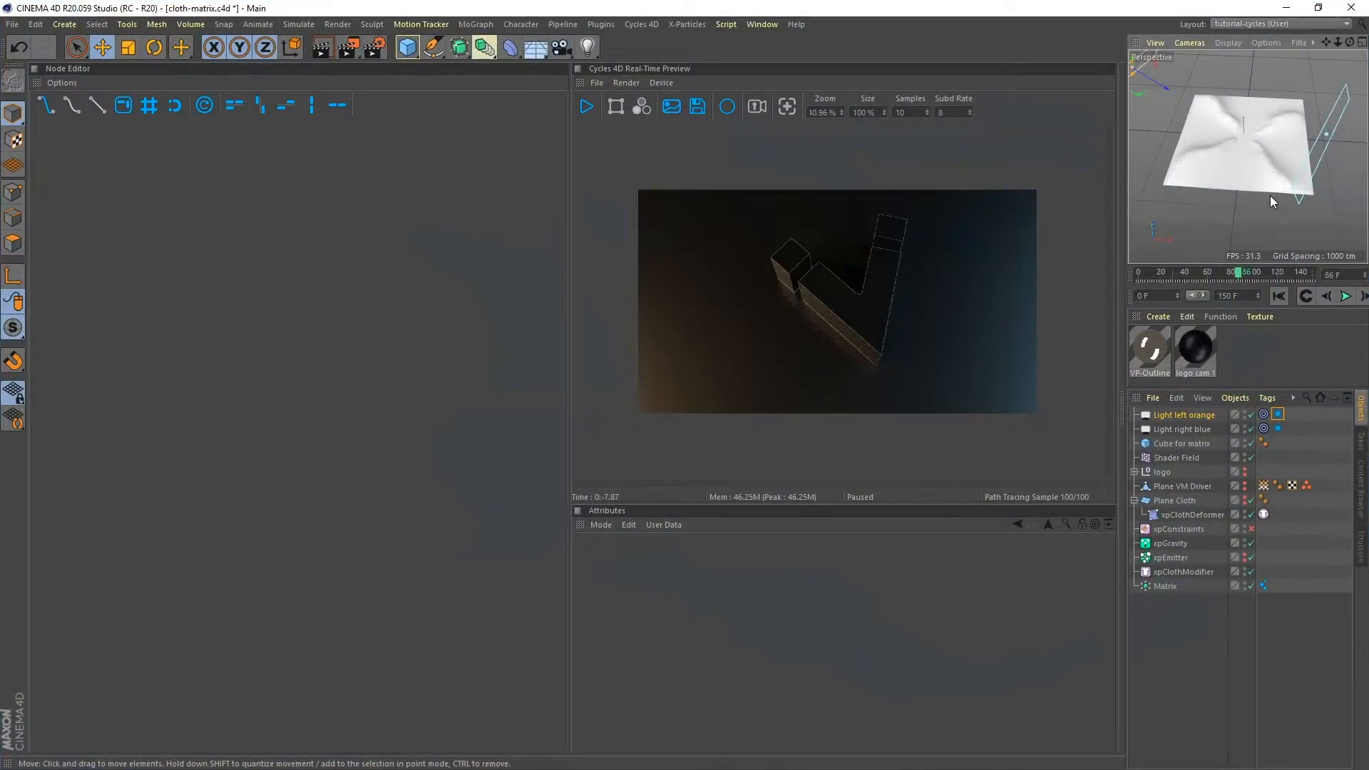
left_click(587, 106)
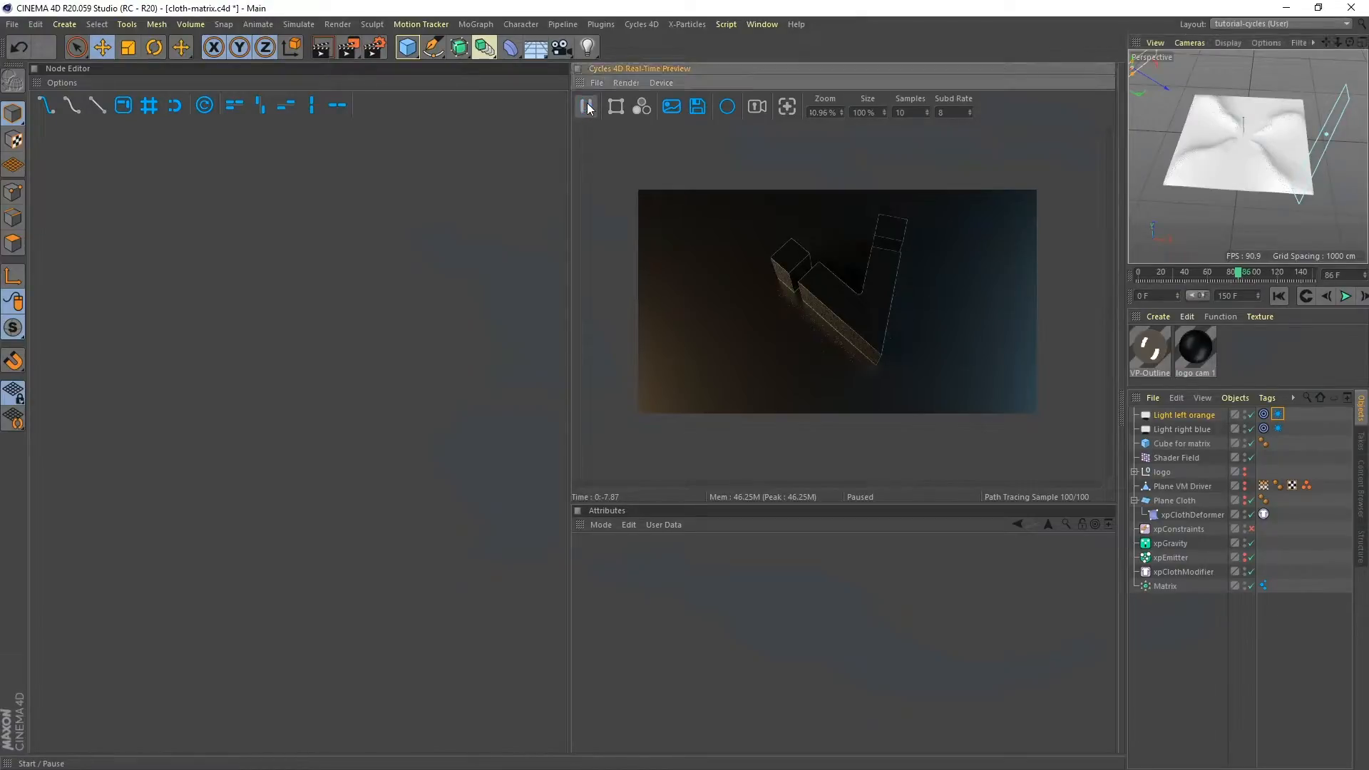
left_click(587, 107)
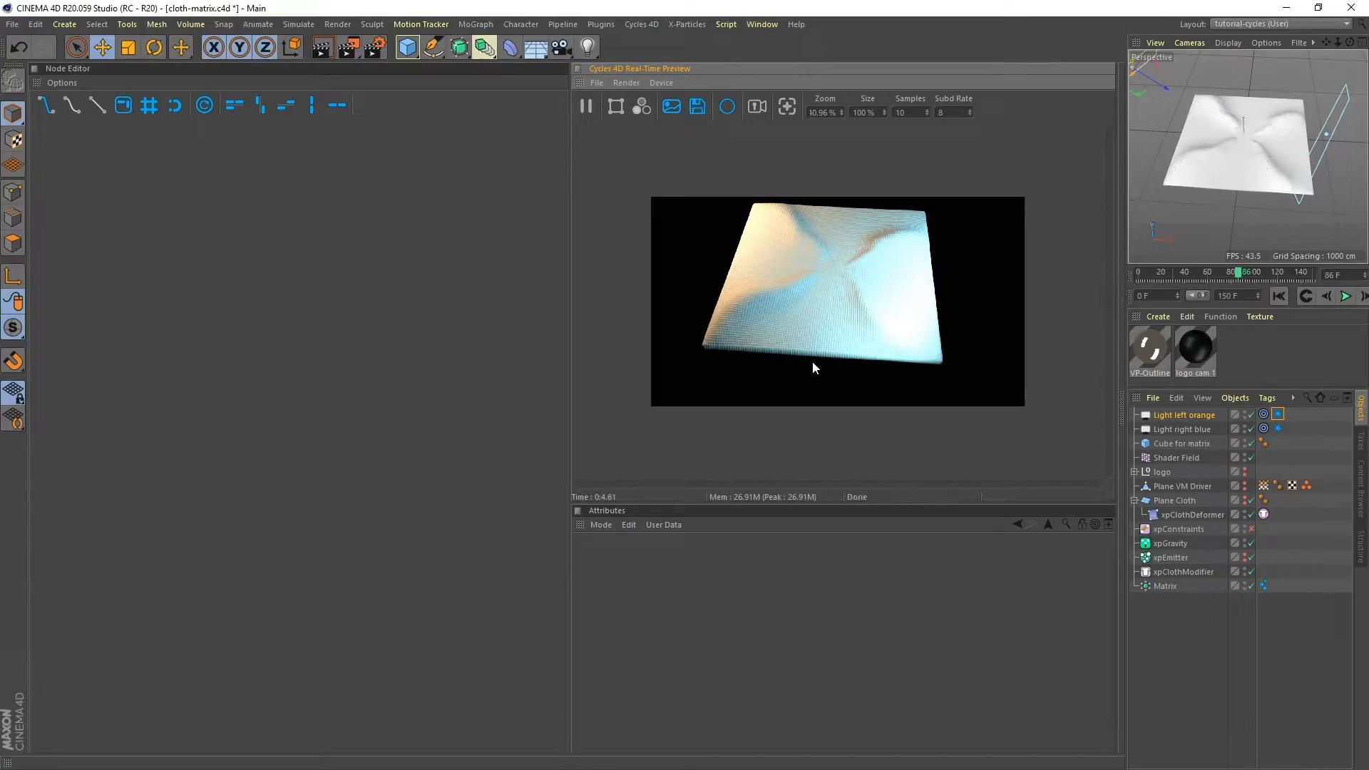
Set the size multiplier of the Matrix object's Cycles 4D Instance tag to 25%.
mouse_move(1158, 122)
left_mouse_down("alt")
mouse_move(1239, 153)
mouse_move(1260, 118)
mouse_move(1264, 160)
mouse_move(1270, 125)
left_mouse_up("alt")
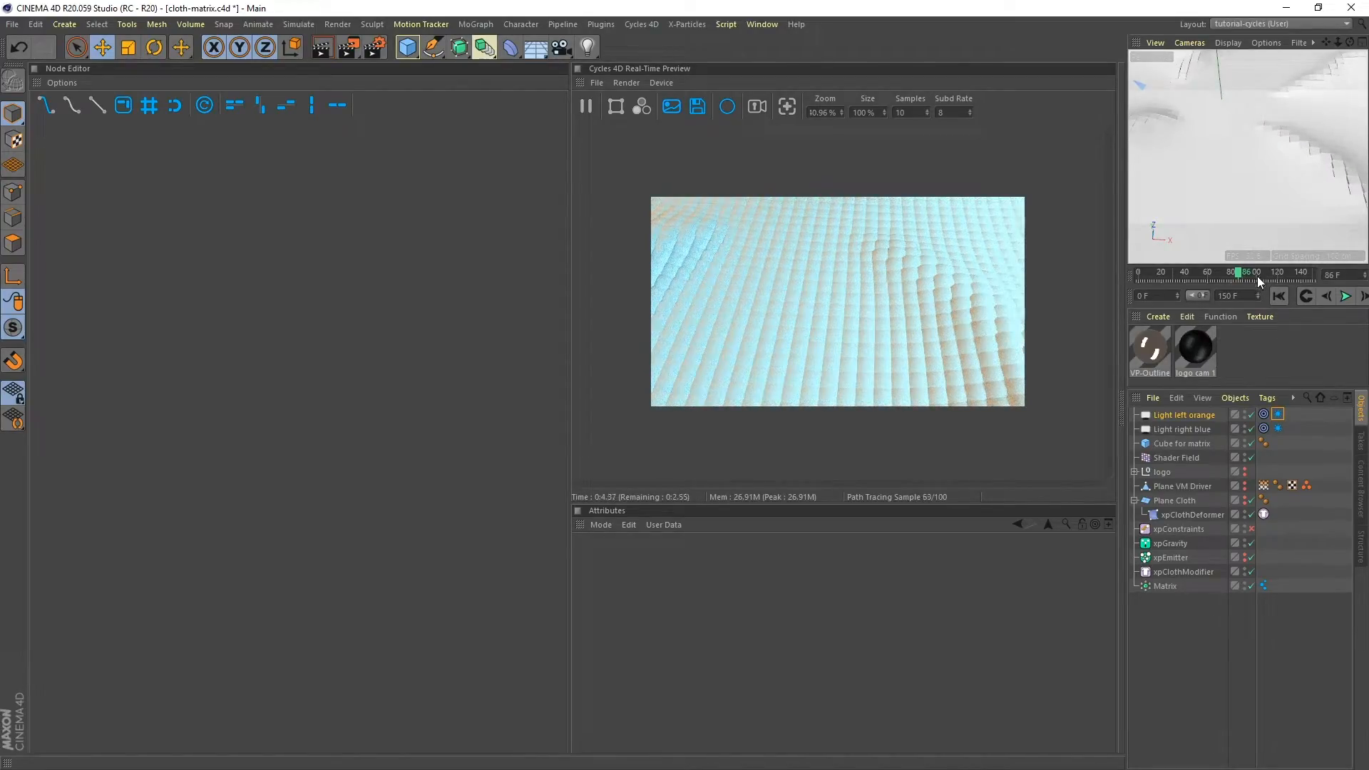
left_click(1264, 586)
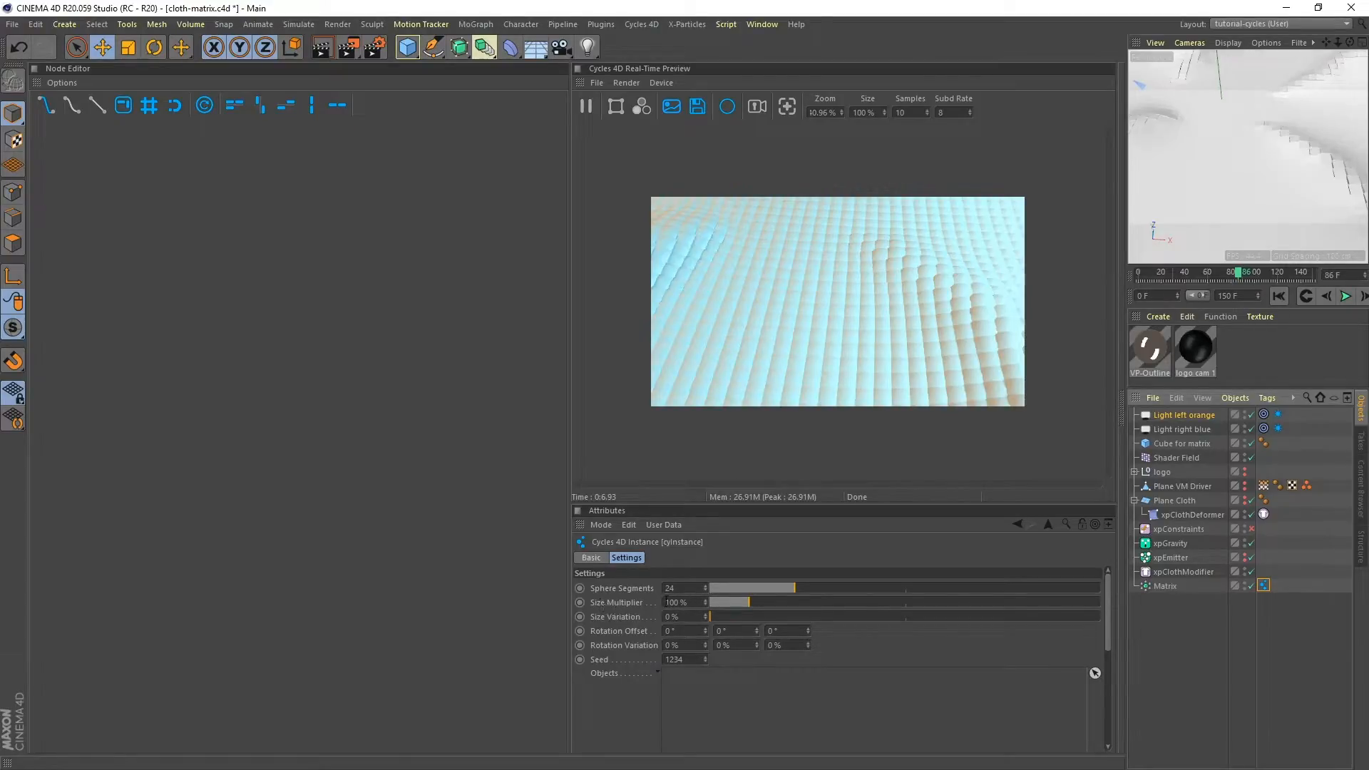
left_click(681, 603)
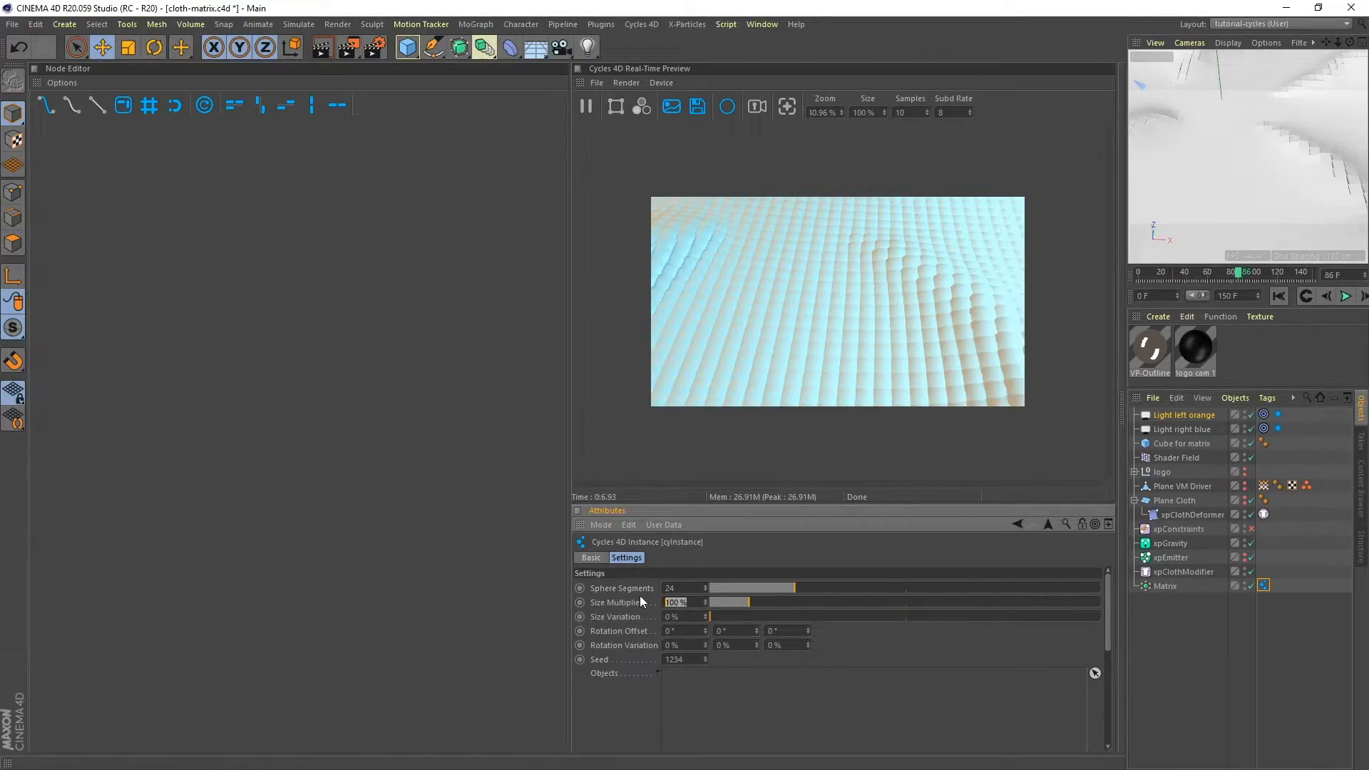
type("25")
key("Return")
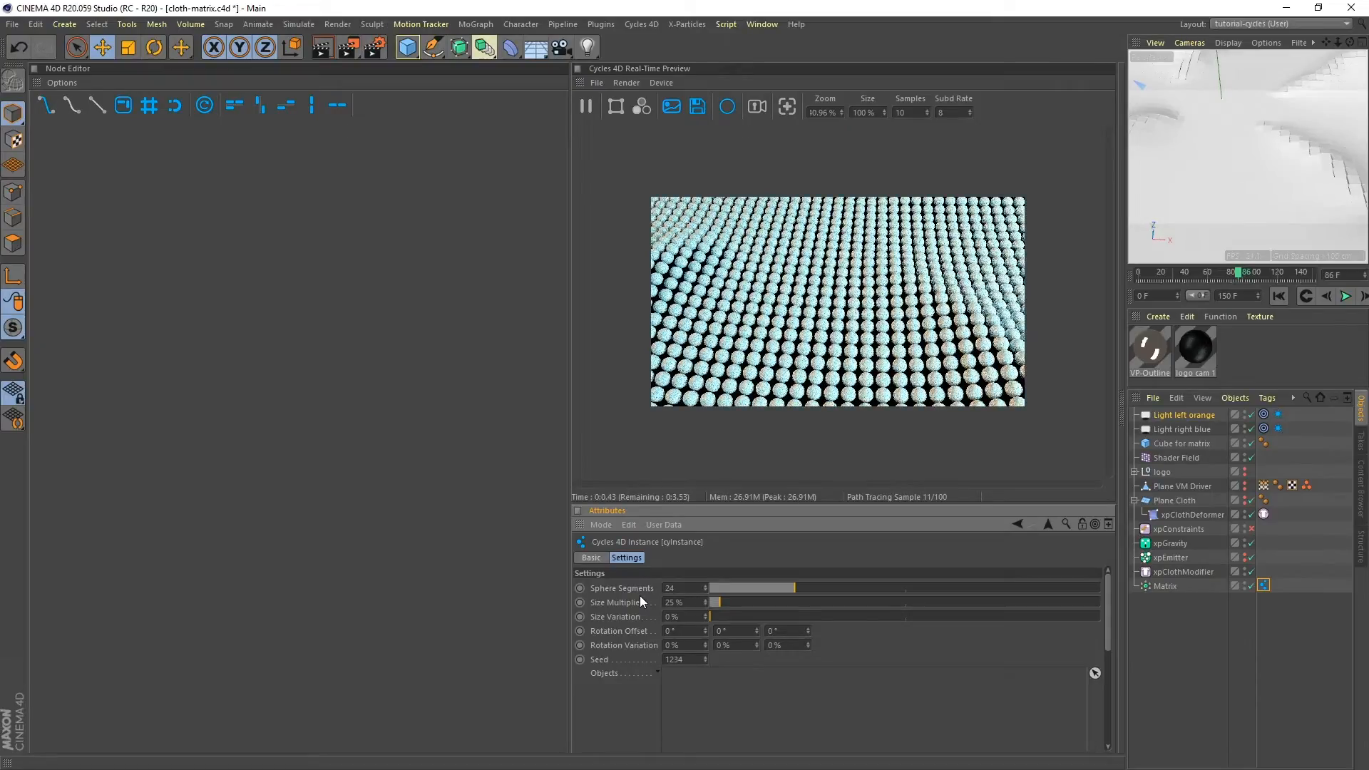
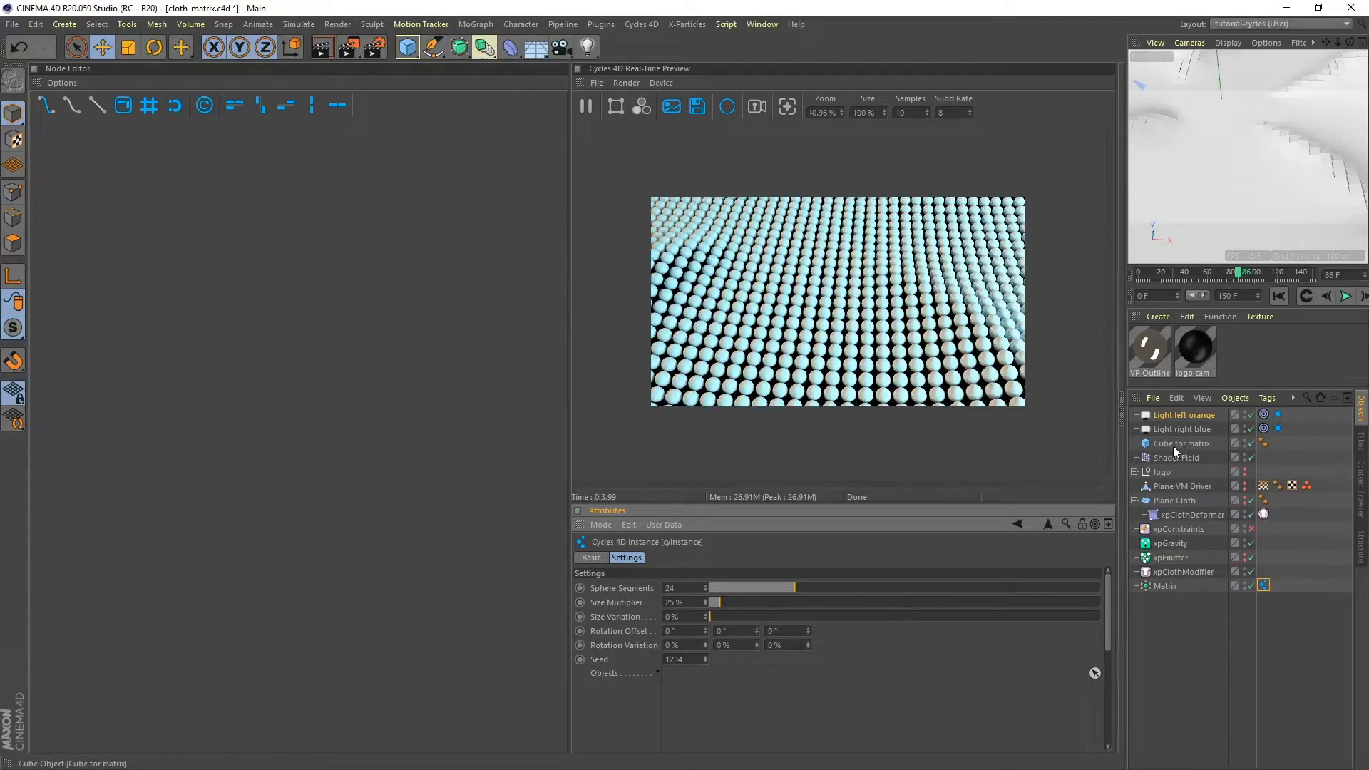
Add the Cube for matrix to the Instance tag's objects and set the size multiplier to 100%.
left_click_drag(1173, 444, 741, 696)
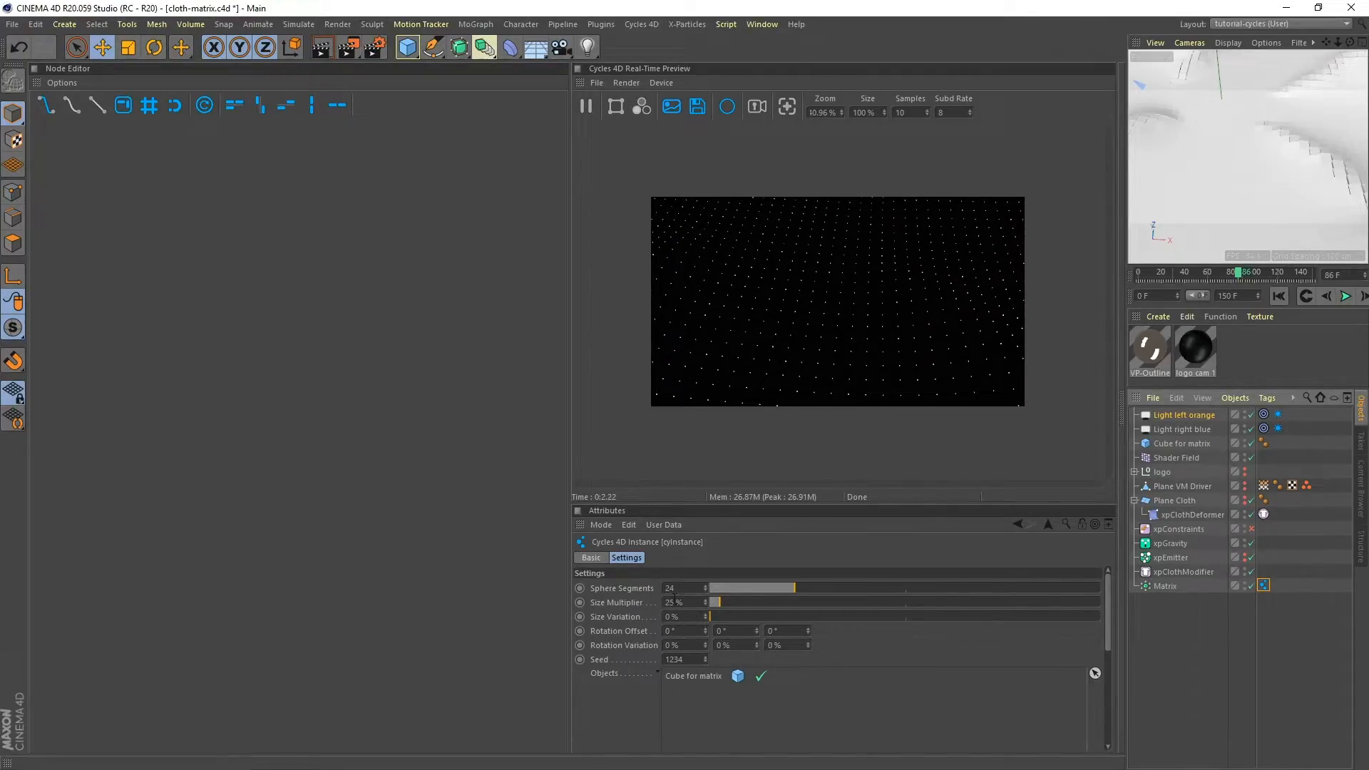
left_click(687, 604)
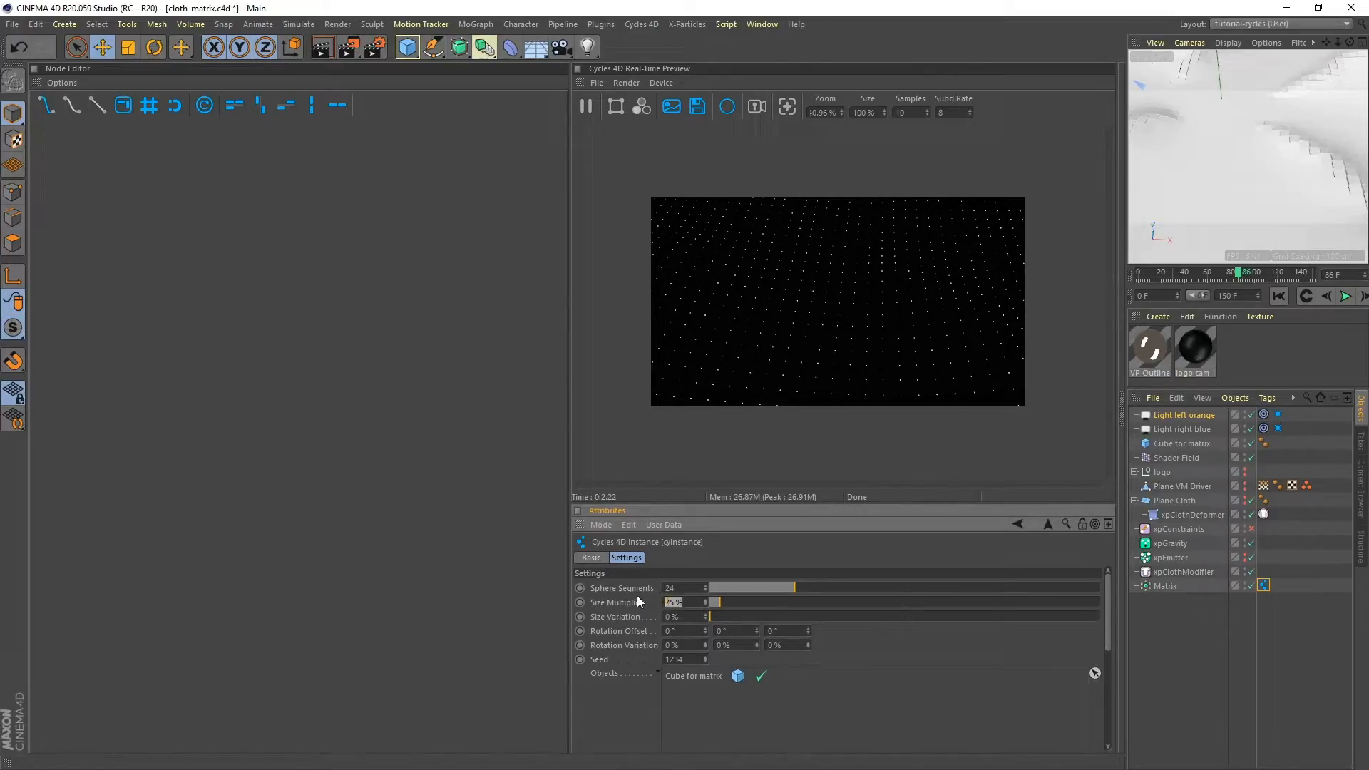
type("100")
key("Return")
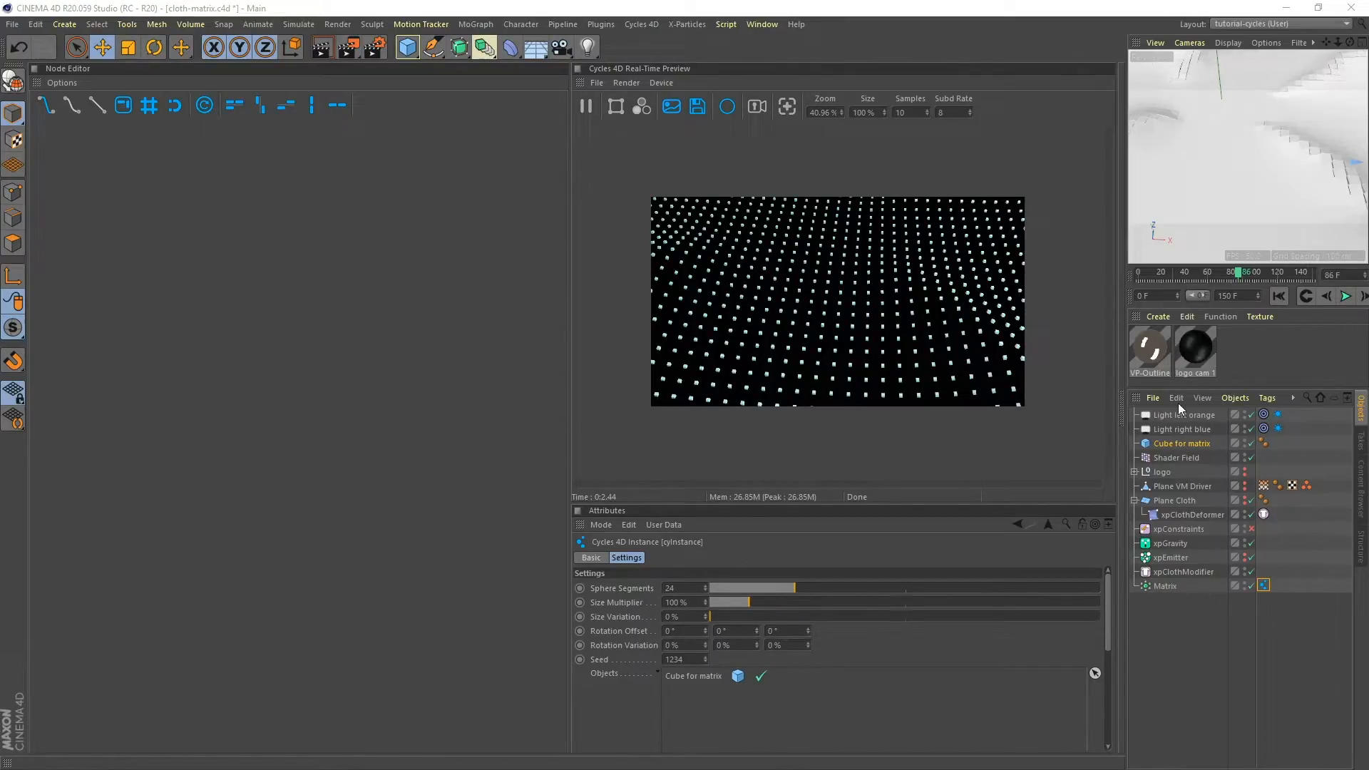
Set the Cube for matrix's X, Y and Z sizes to 5 cm each.
left_click(1179, 443)
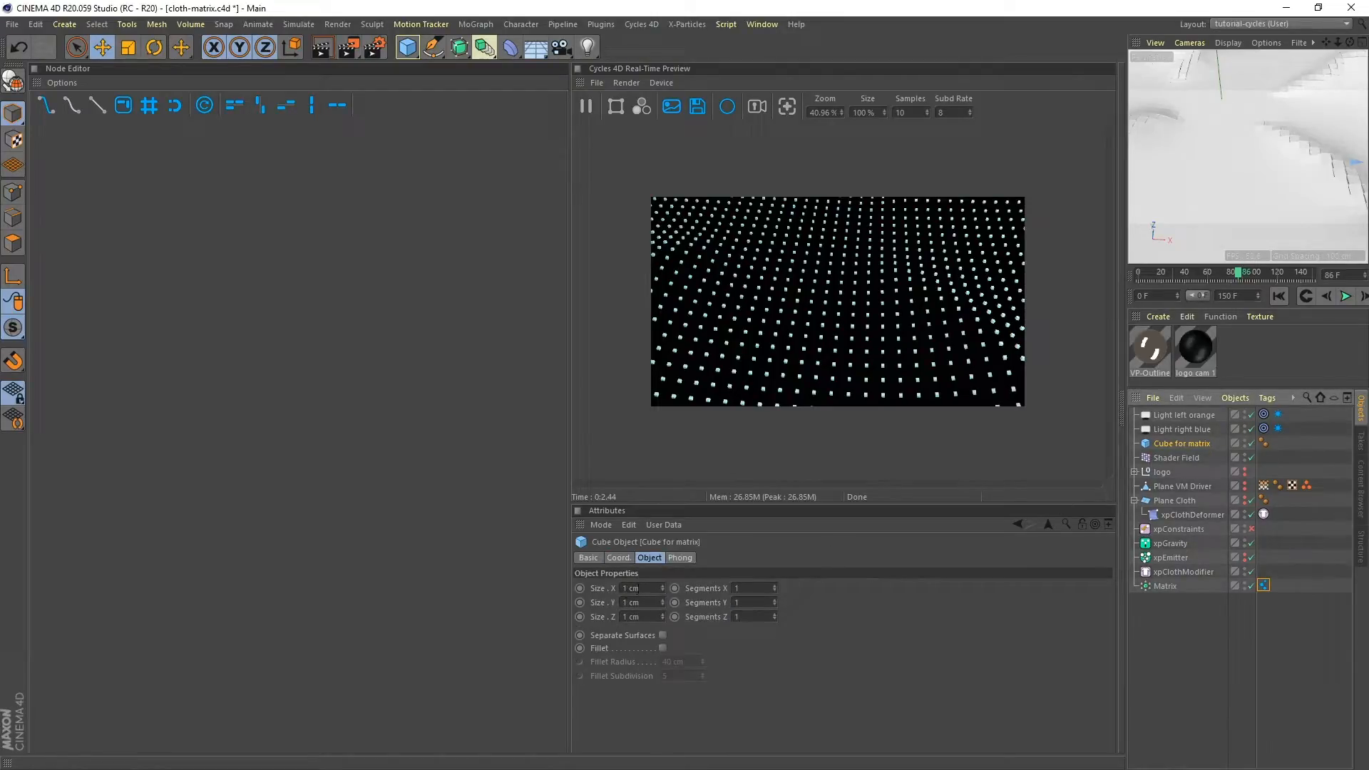
left_click(647, 588)
type("5")
key("Tab")
type("5")
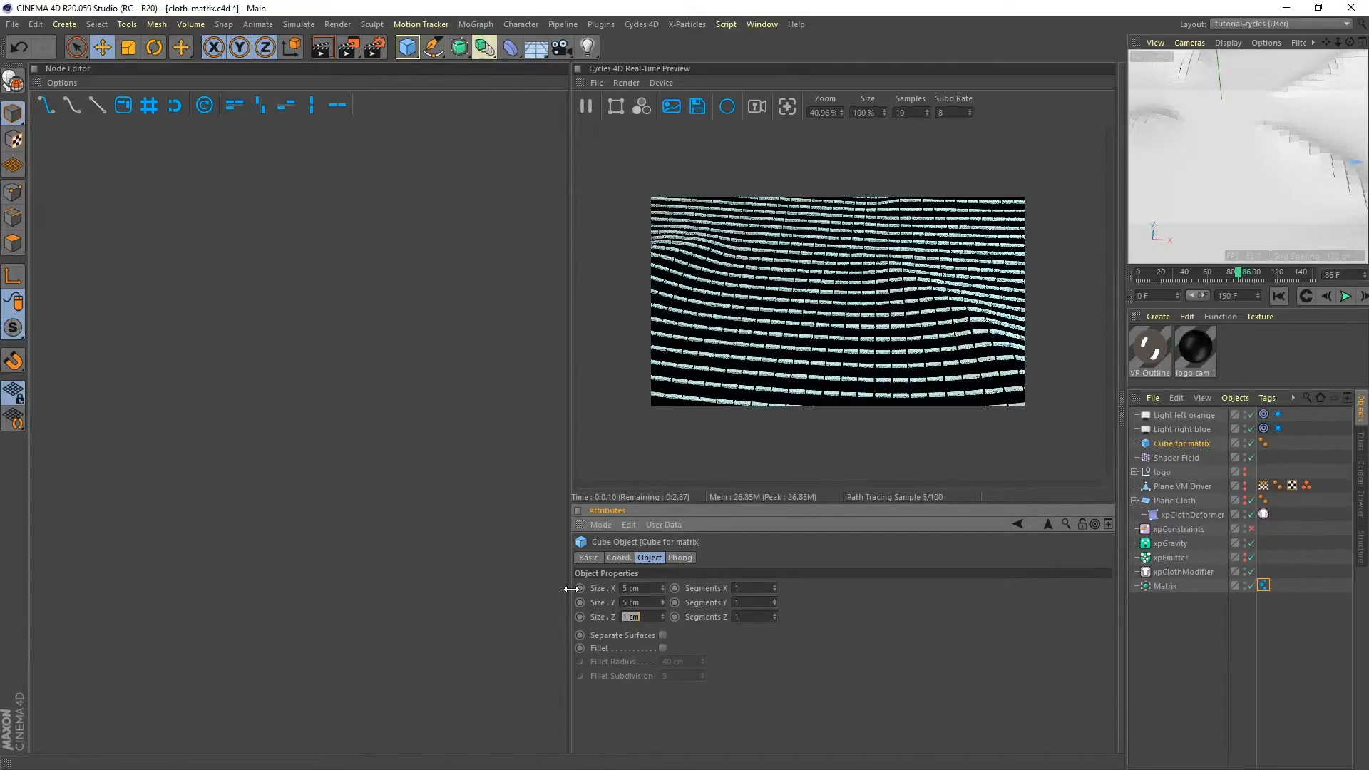
key("Tab")
type("5")
key("Return")
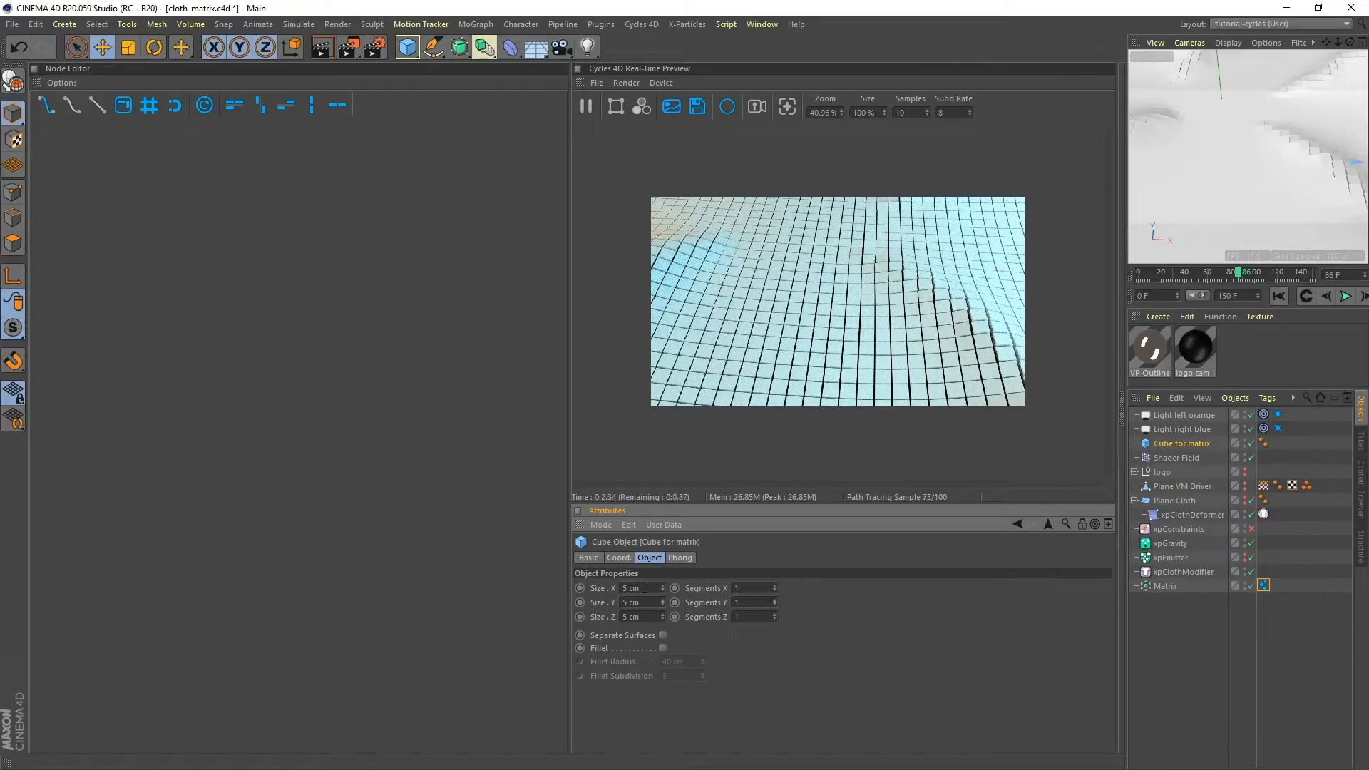
Change the Cube for matrix's three sizes together, first to 6 cm and finally down to 5.7 cm.
left_click(644, 589)
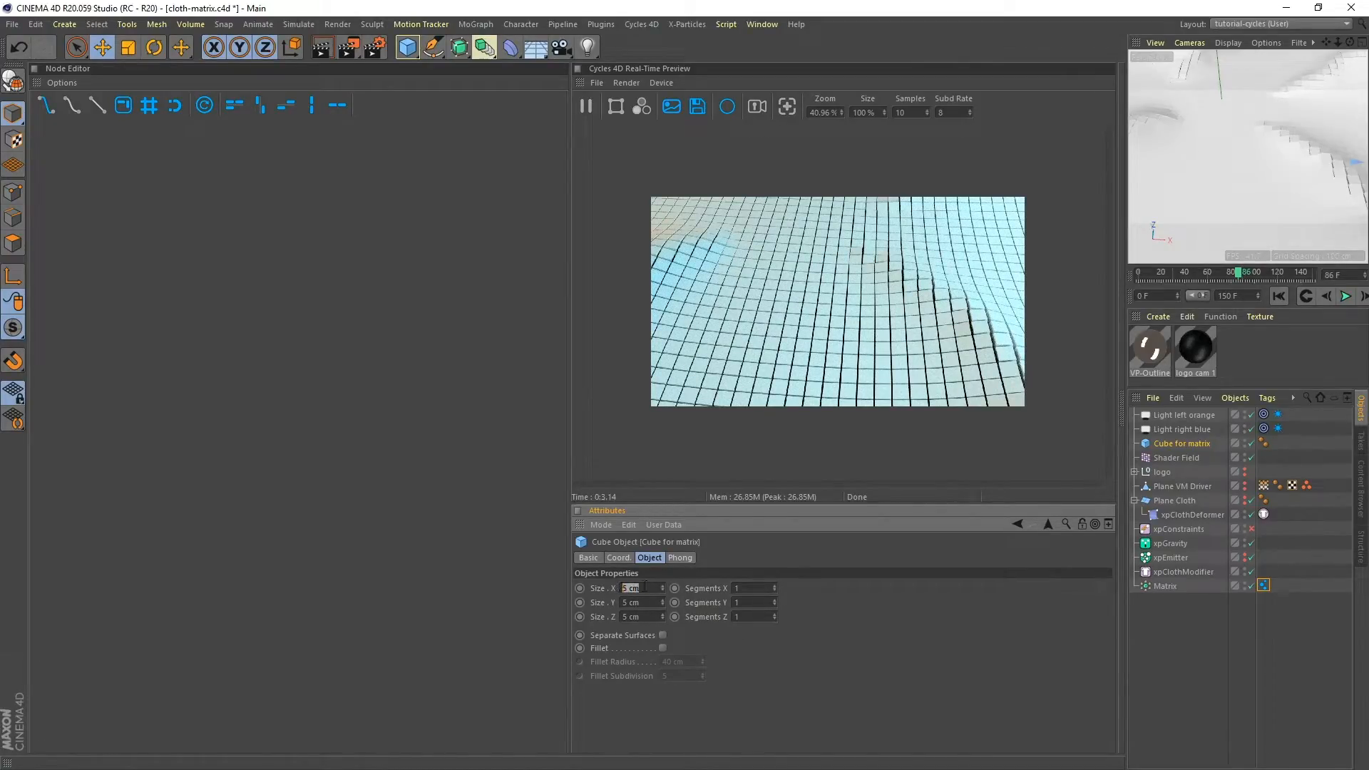
left_click(600, 589)
left_click(645, 589)
type("6")
key("Return")
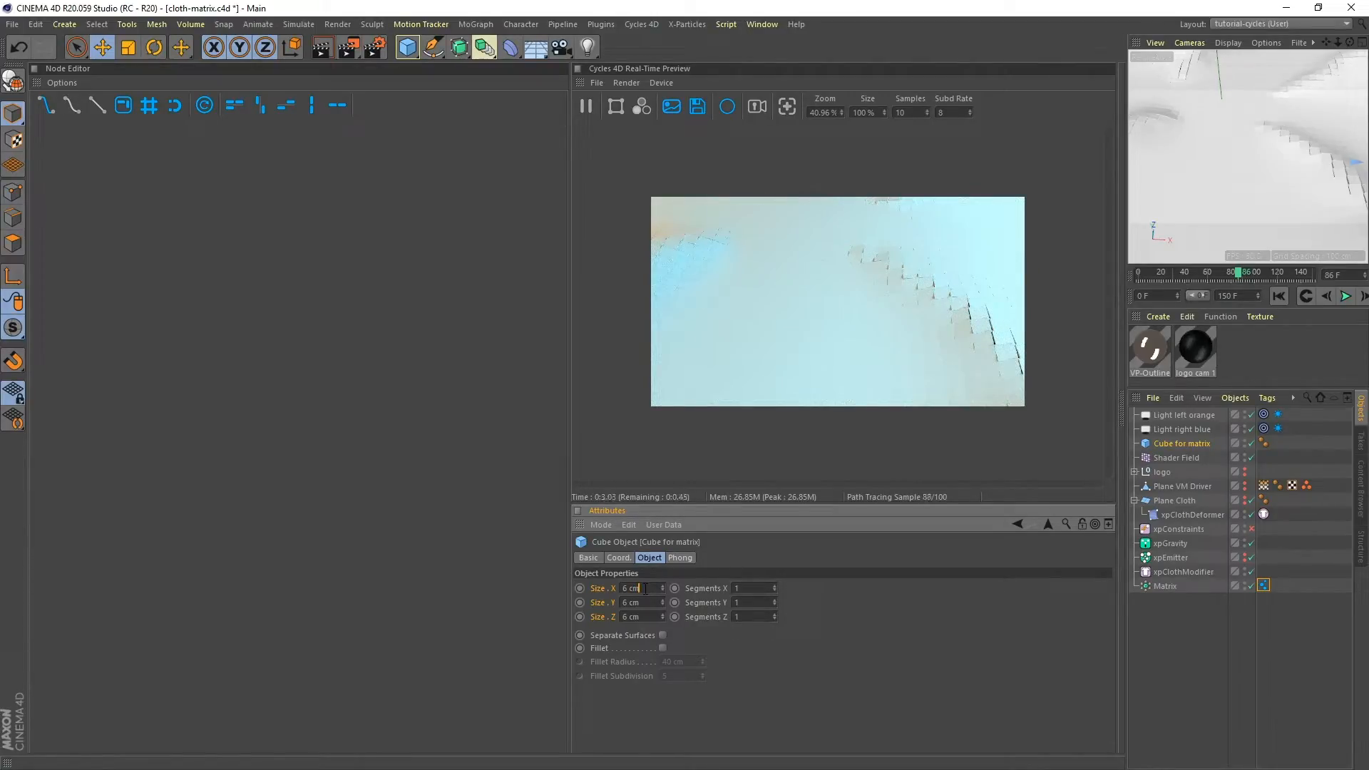
key("alt+Down")
key("alt+Down")
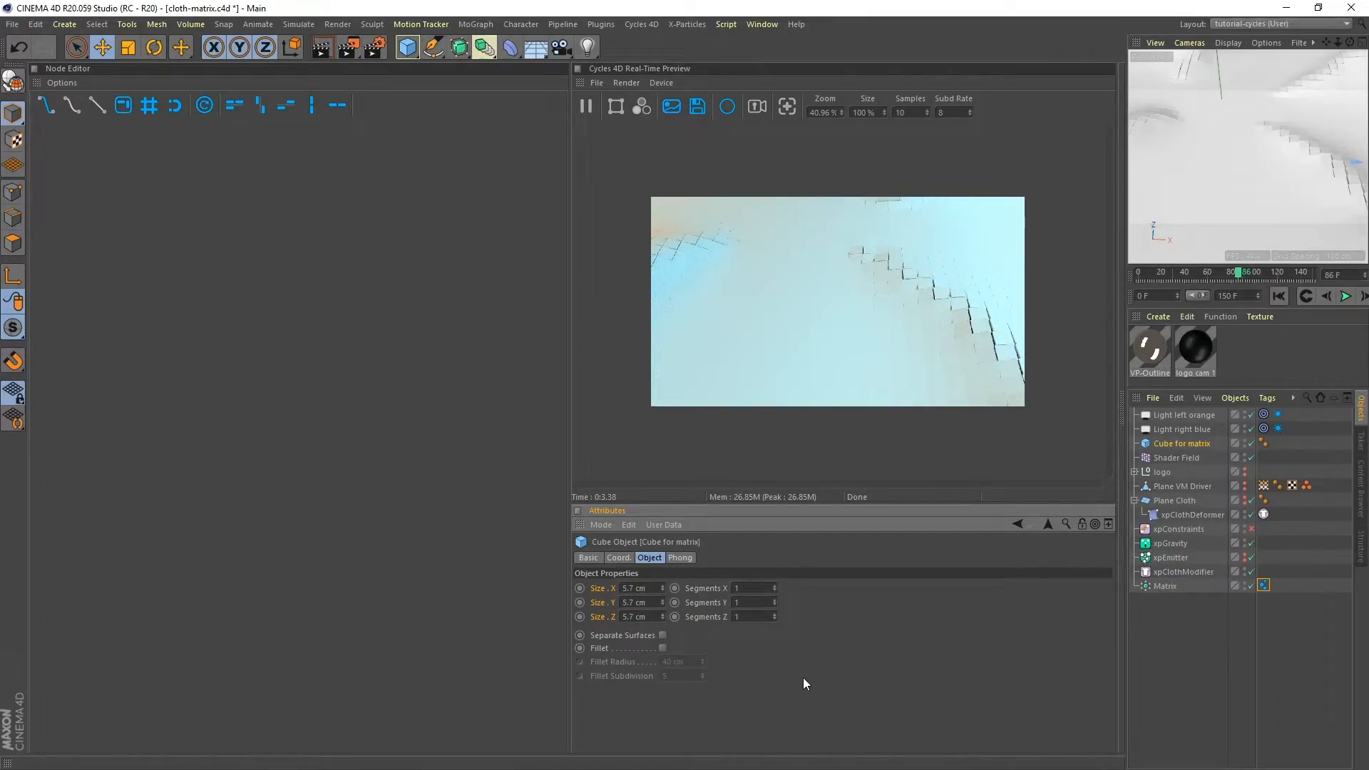
mouse_move(1280, 131)
right_mouse_down("alt")
mouse_move(1274, 156)
mouse_move(1261, 145)
right_mouse_up("alt")
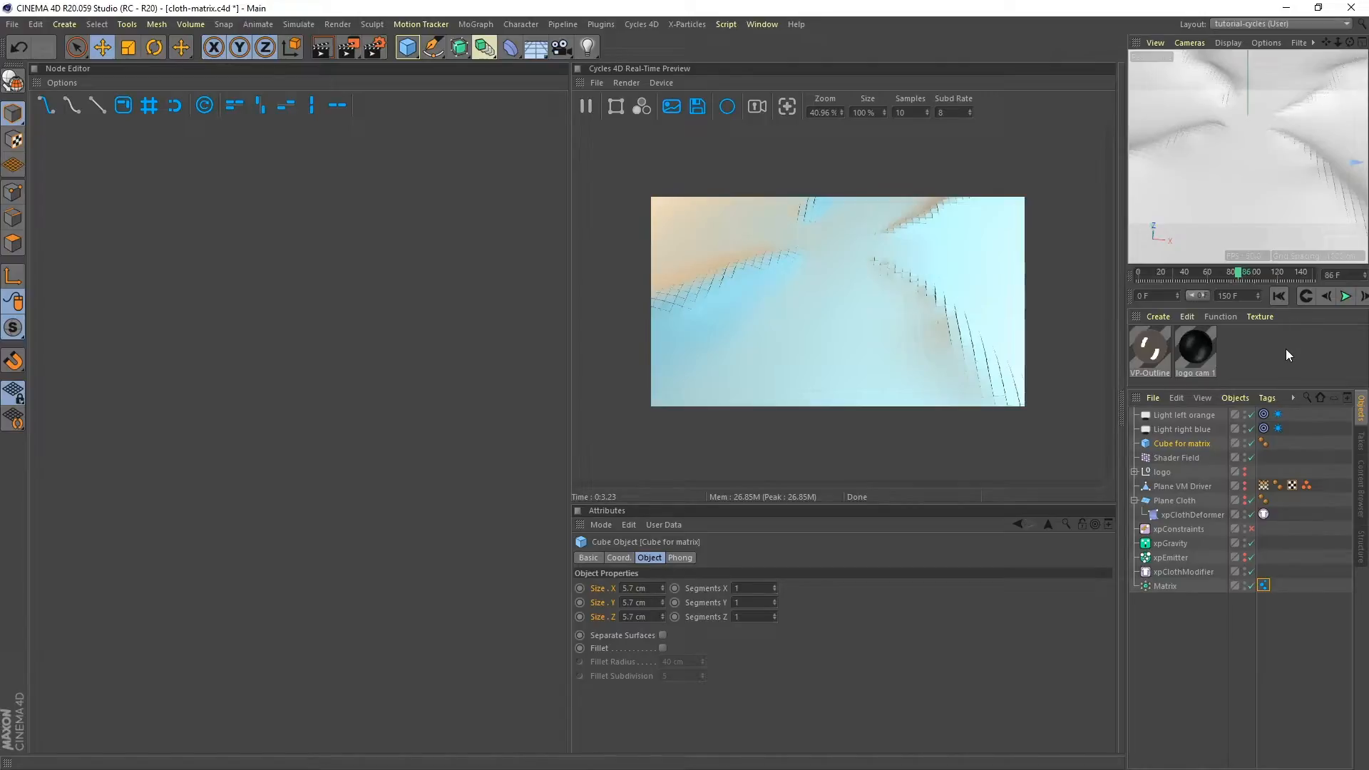
Create a Cycles 4D Object Material and assign it to the Cube for matrix.
left_click(1158, 316)
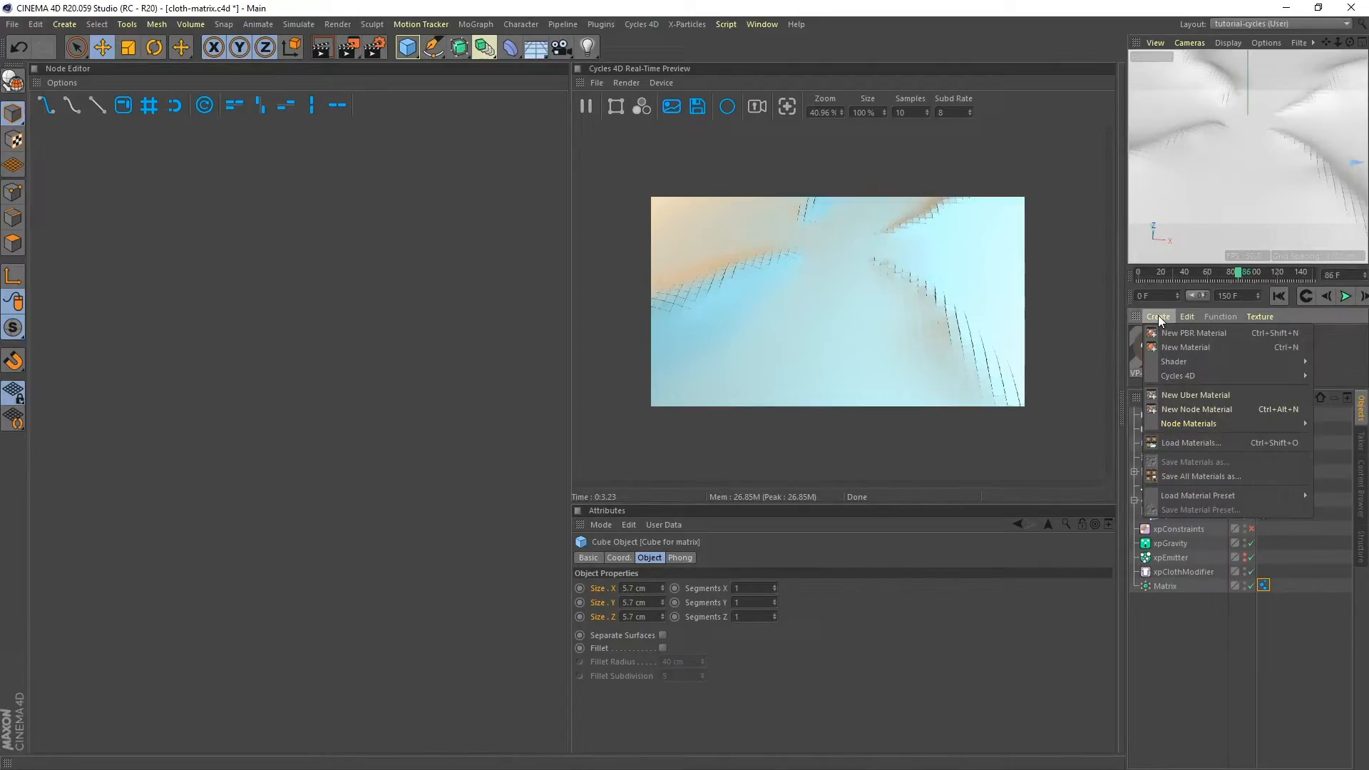
mouse_move(1199, 374)
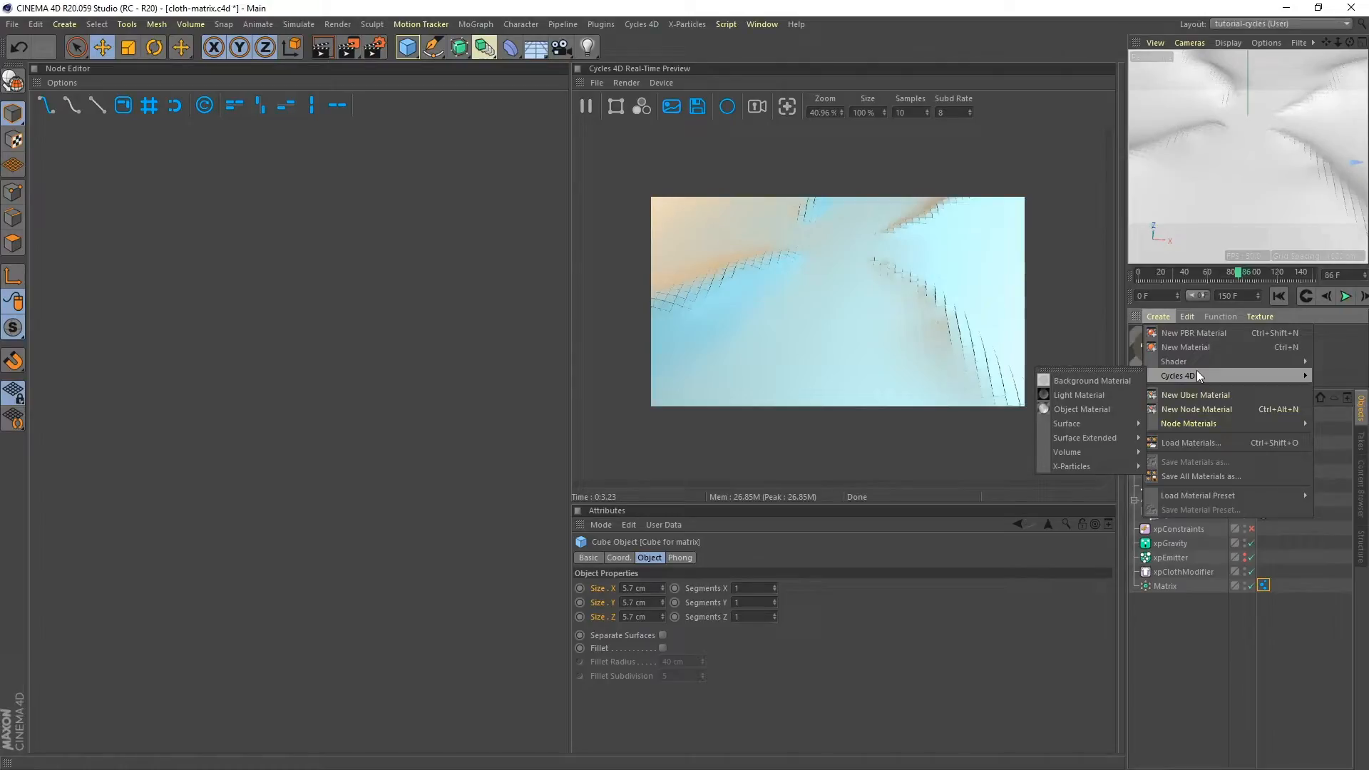
left_click(1075, 407)
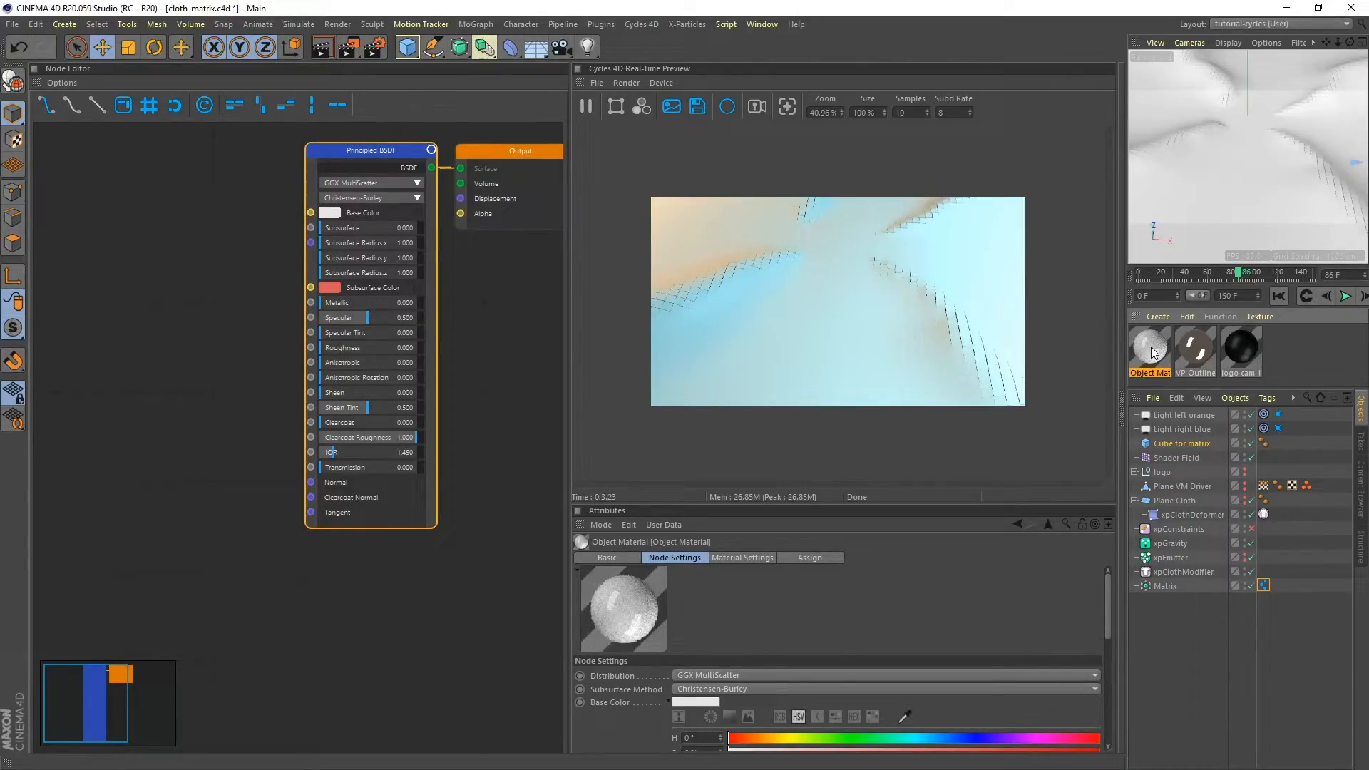
left_click_drag(1154, 350, 1183, 443)
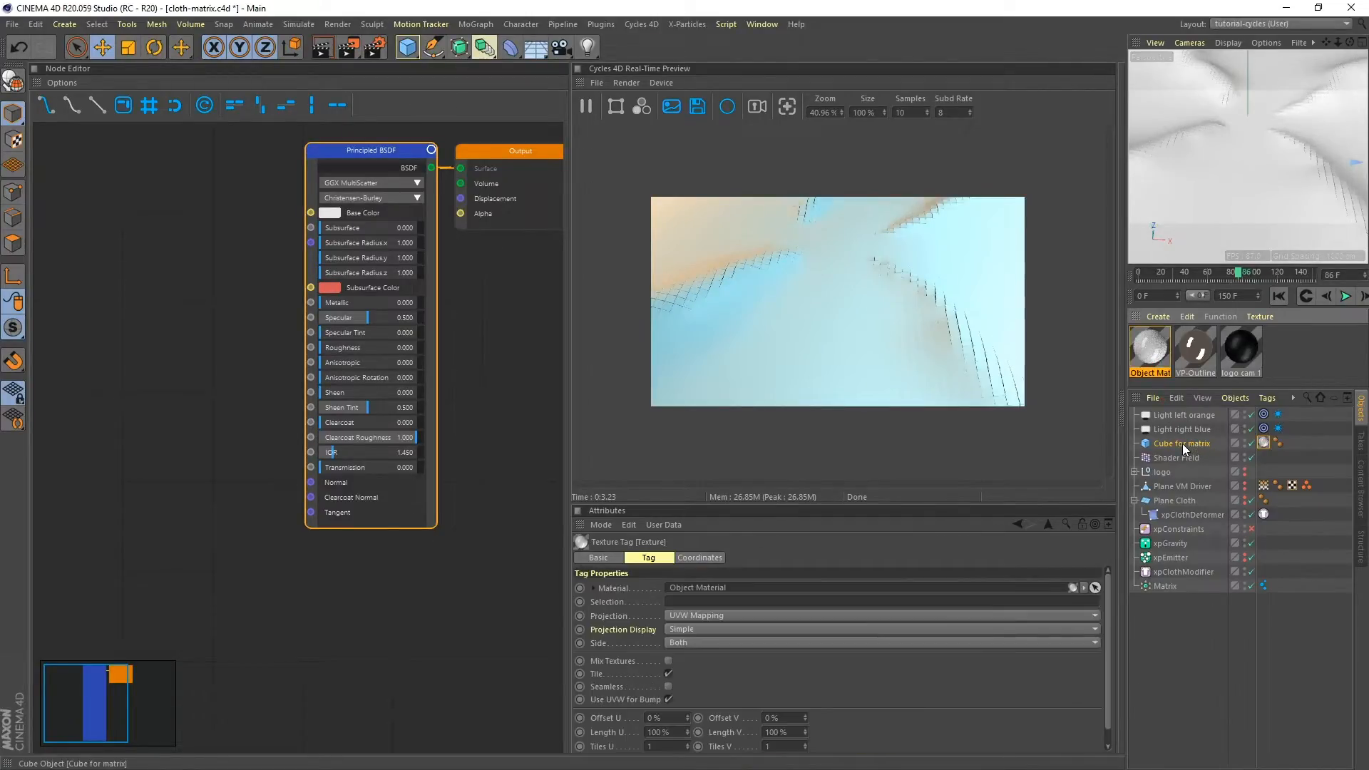
Rename the new object material as Cube Mat.
double_click(1147, 372)
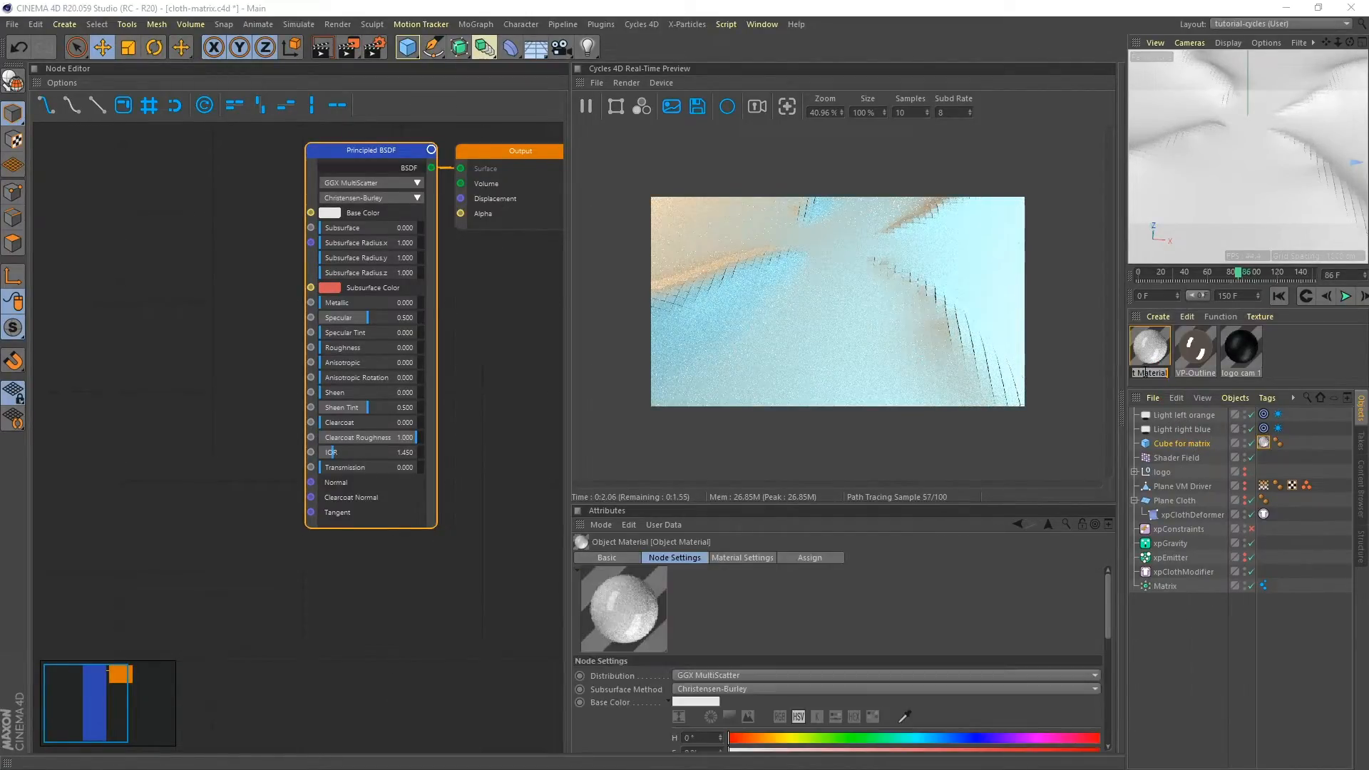
type("Cu")
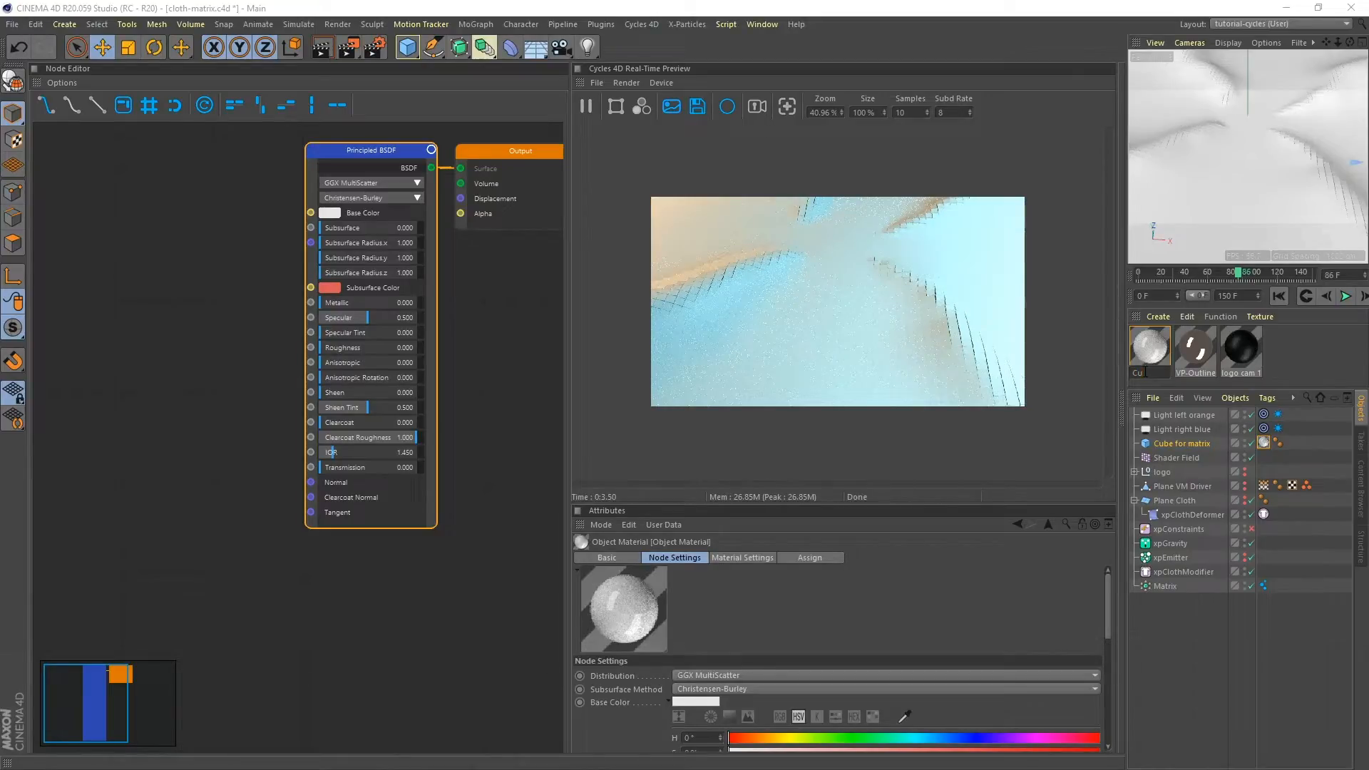
type("be Mat")
key("Return")
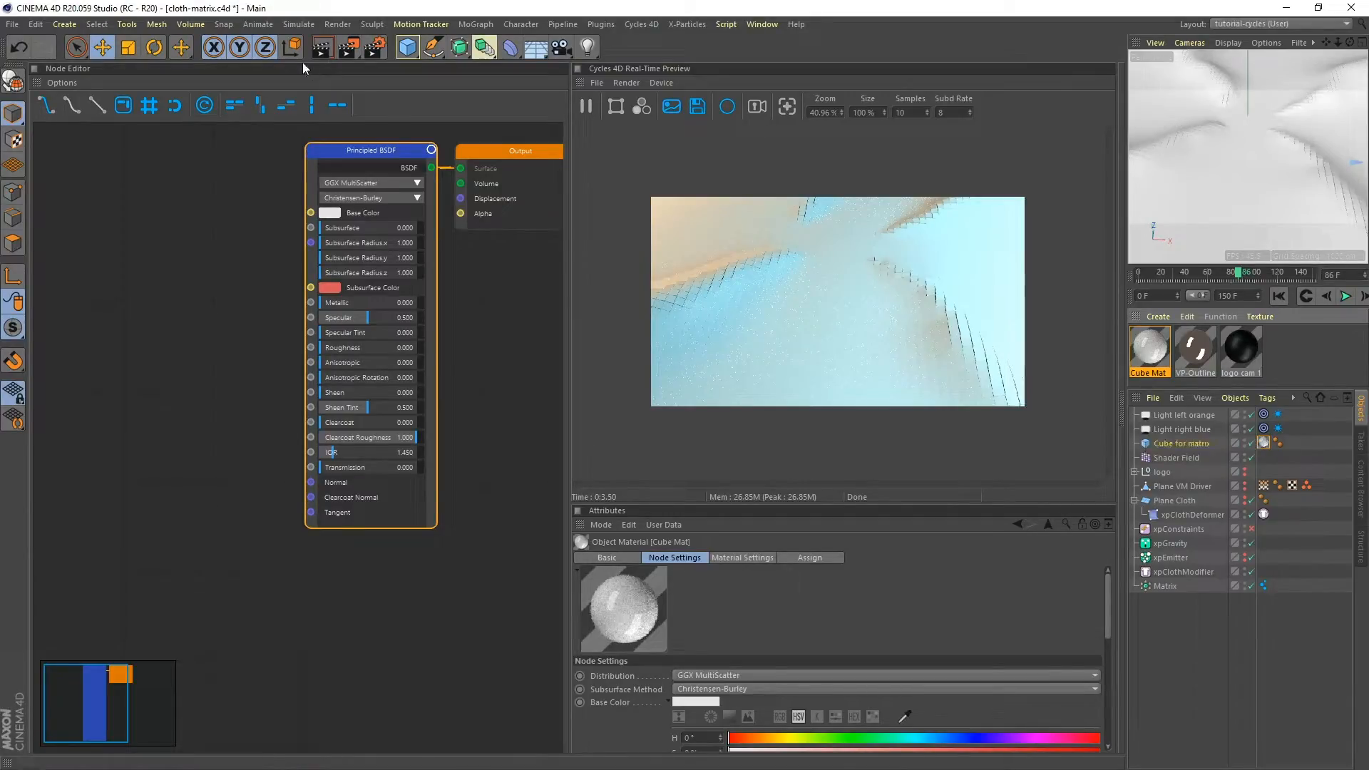
Set Metallic to 1 and the base colour's V to 60% in Cube Mat's Principled BSDF node.
left_click_drag(370, 147, 368, 147)
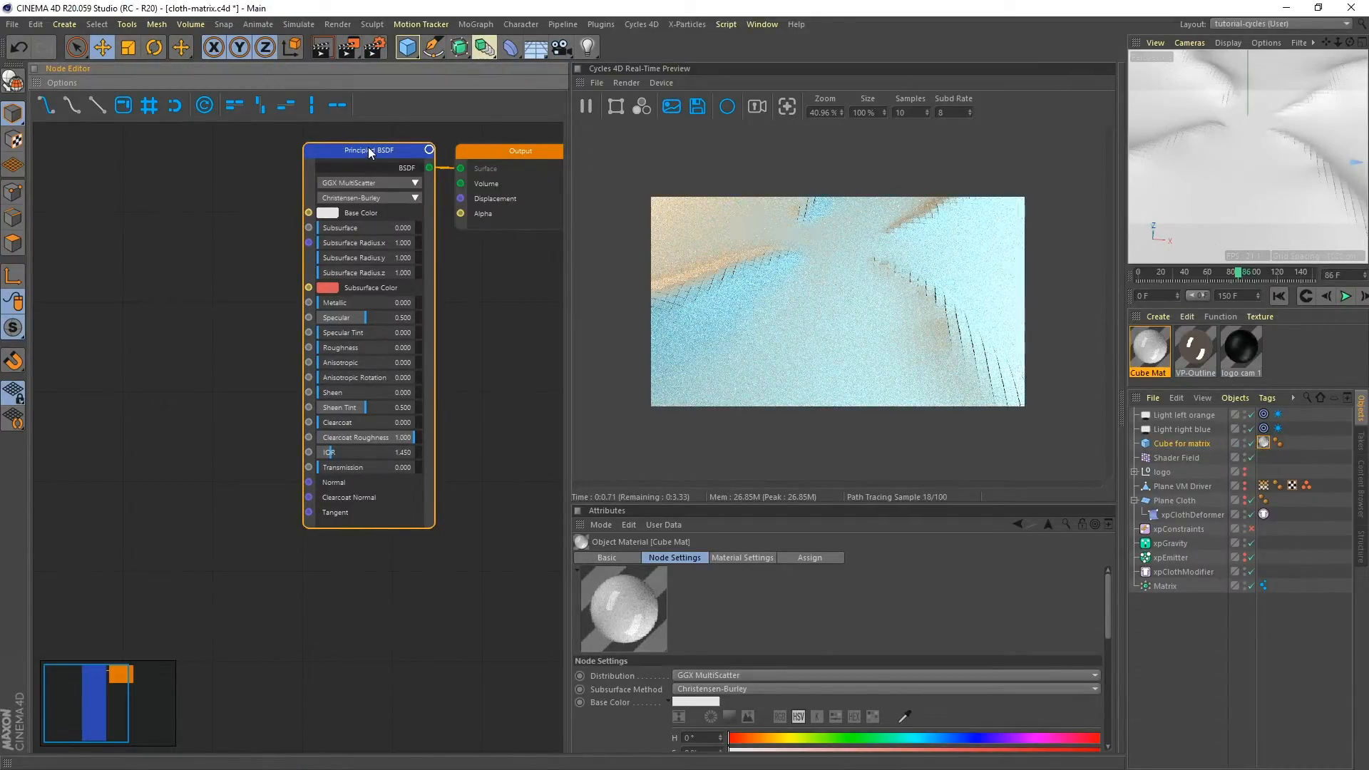
left_click_drag(983, 503, 992, 381)
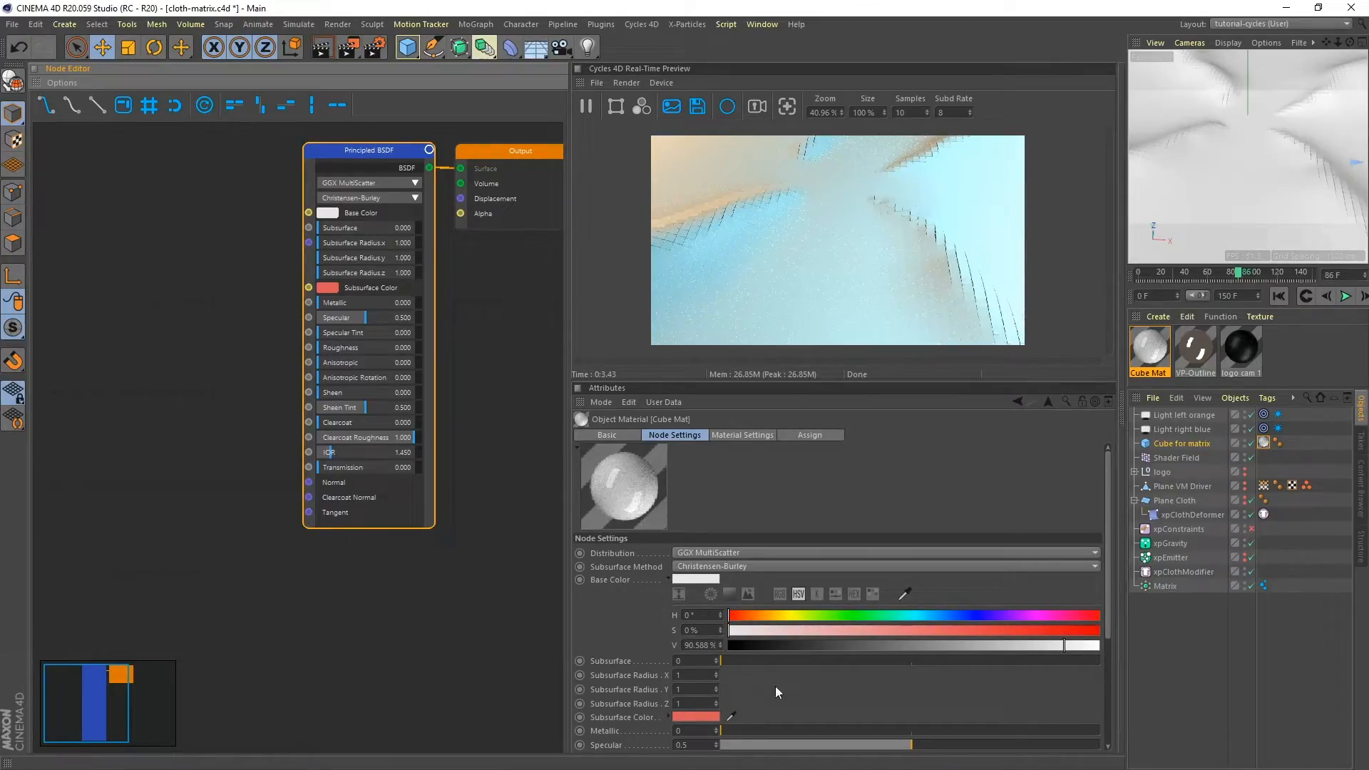
left_click_drag(771, 730, 1140, 723)
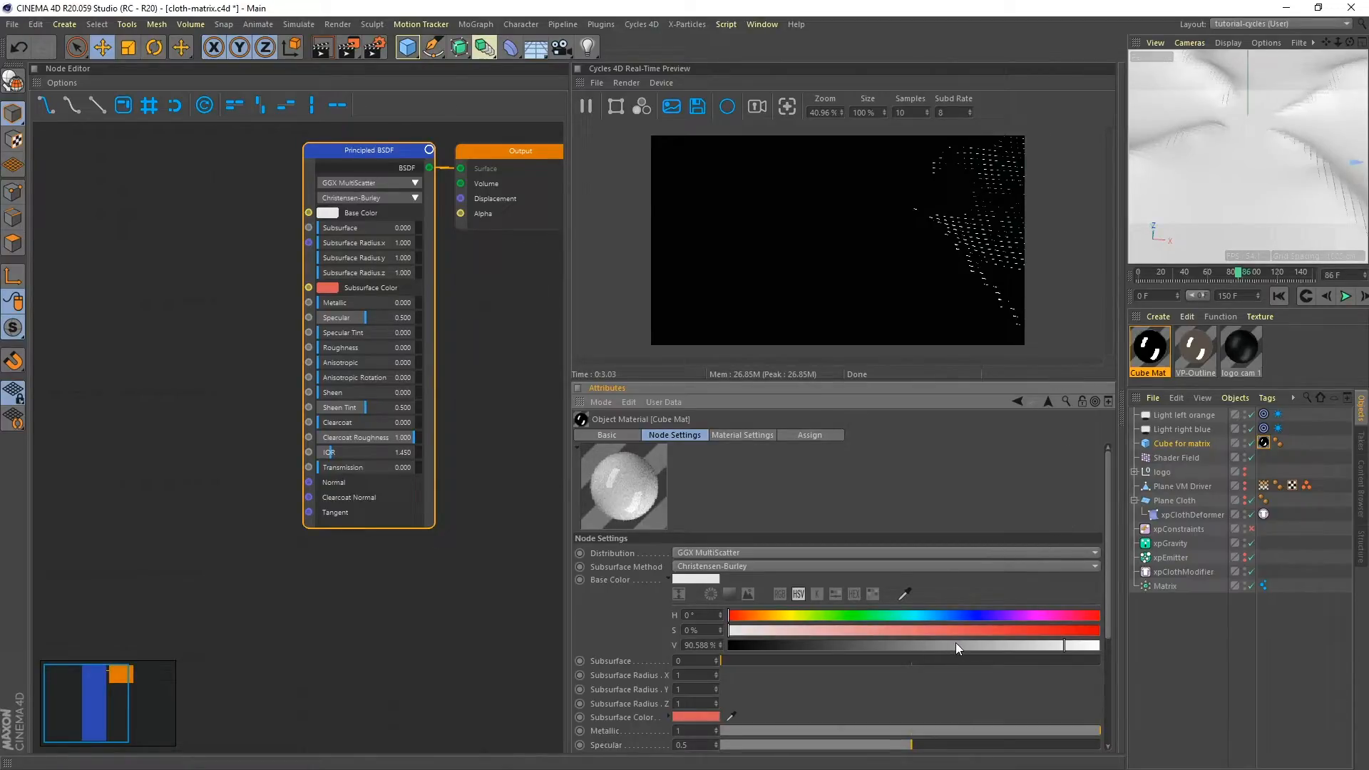
left_click(926, 645)
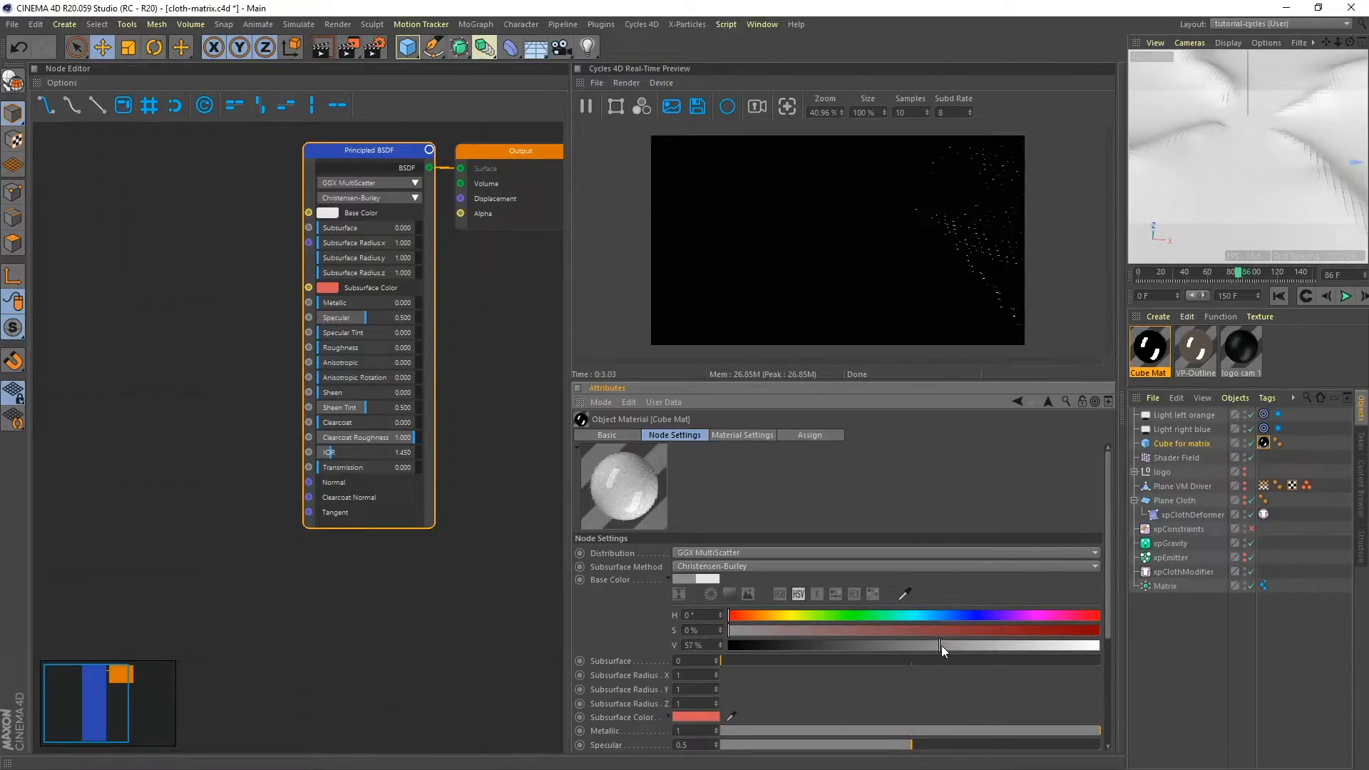
left_click_drag(944, 645, 952, 645)
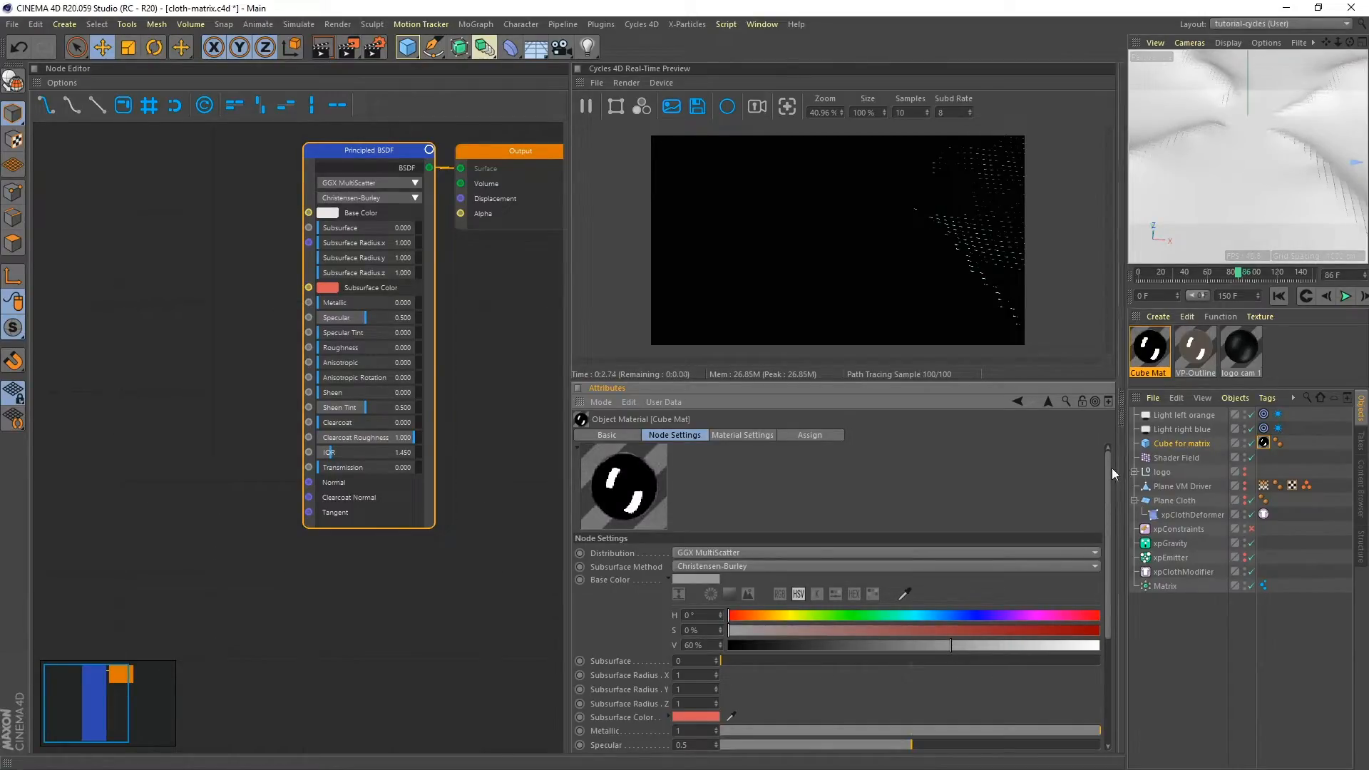
Set the Roughness of Cube Mat's Principled BSDF to 0.2 and examine the cloth preview up close.
left_click_drag(1109, 472, 1110, 578)
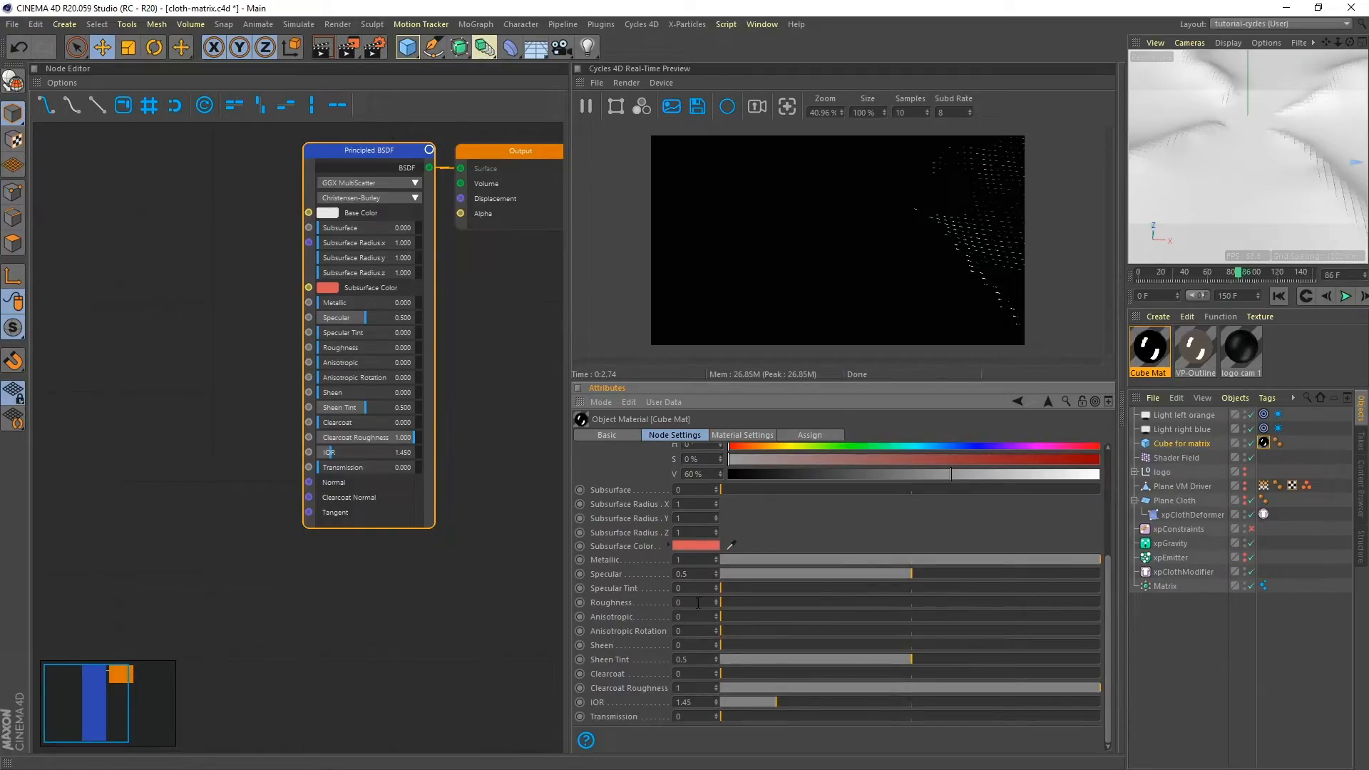
type("2")
key("Return")
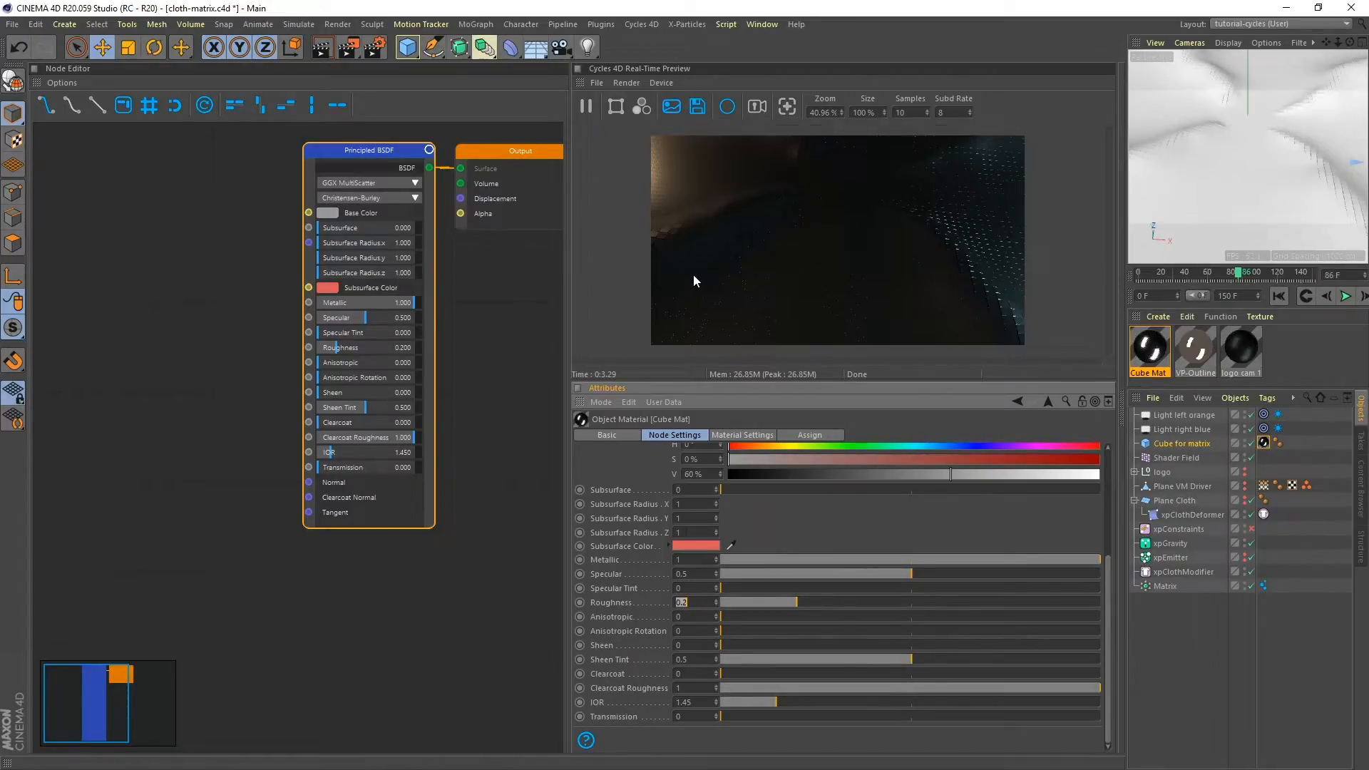
scroll(694, 274, "up", 2)
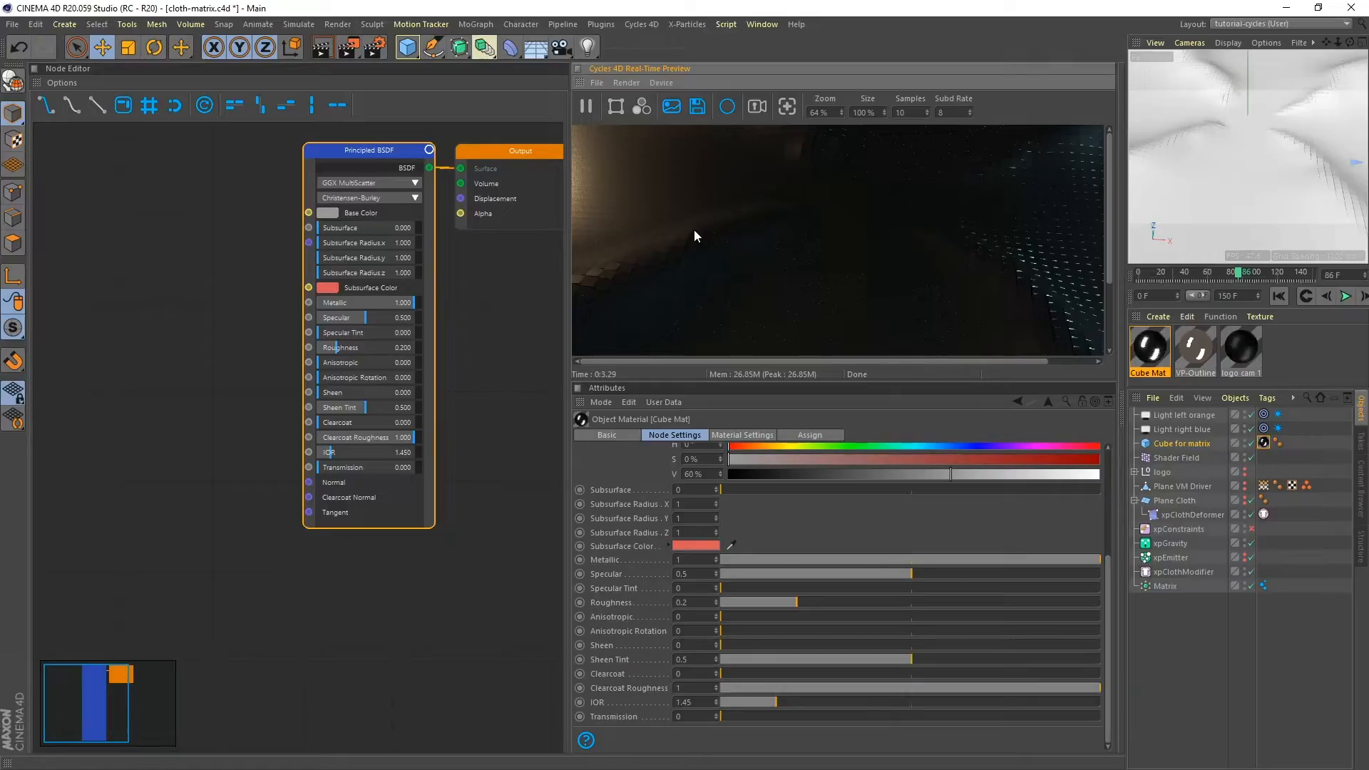
Add a Bevel input node to Cube Mat and connect its Normal output to the Principled BSDF's Normal input.
right_click(118, 333)
mouse_move(143, 553)
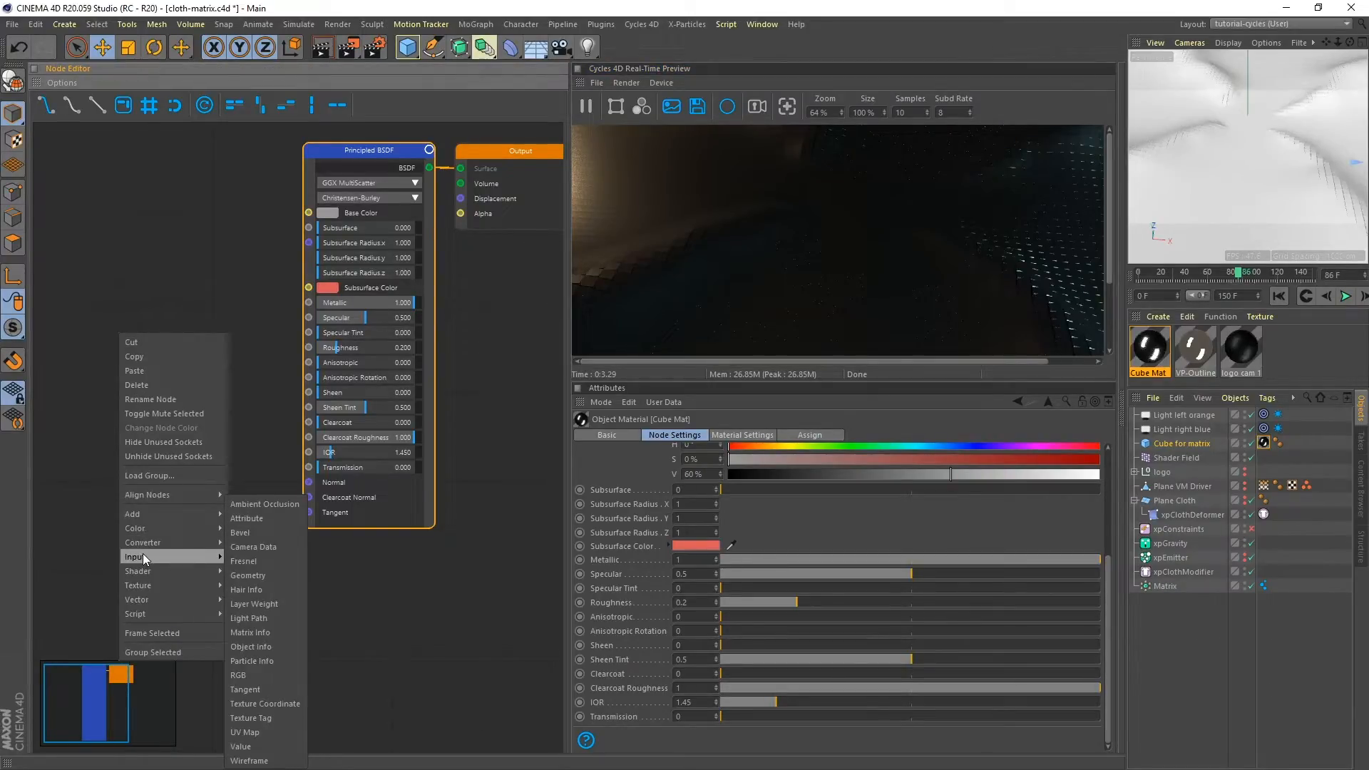
left_click(249, 534)
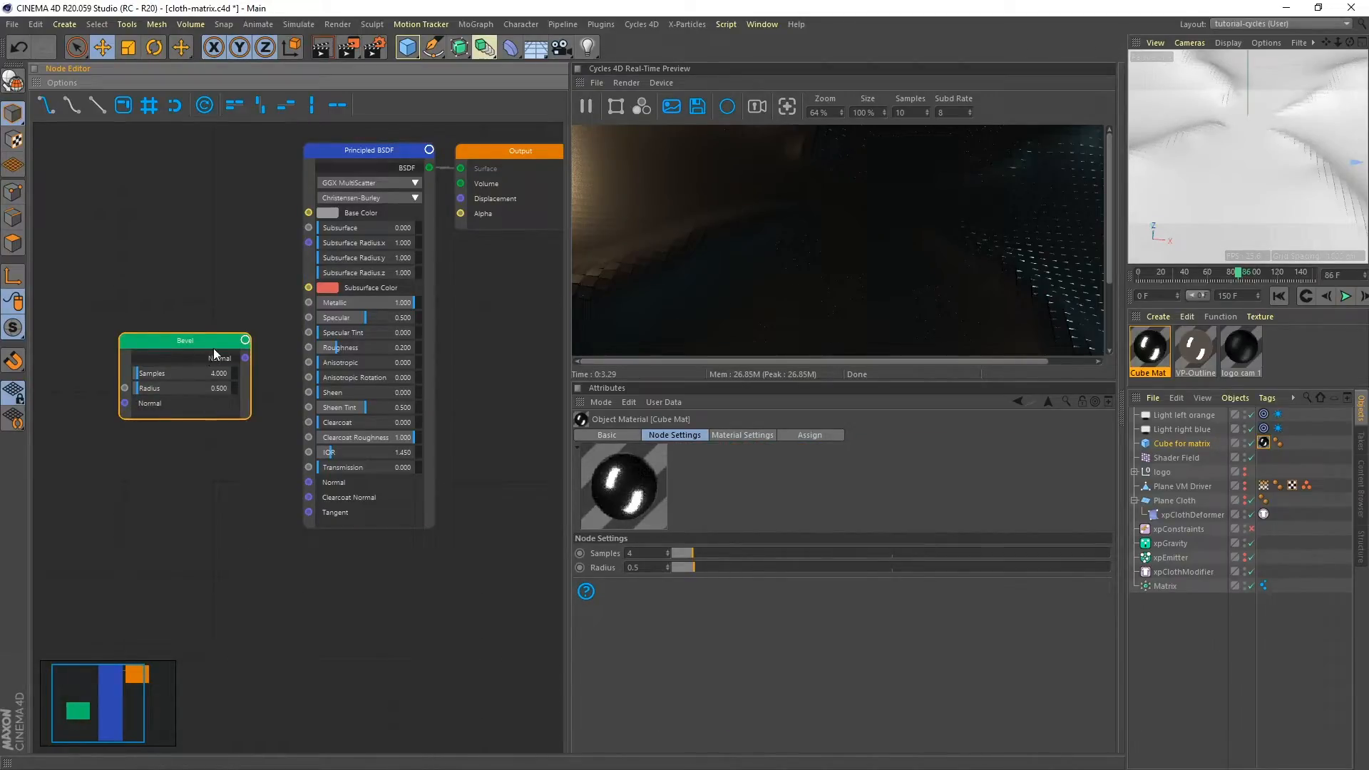
left_click_drag(245, 358, 311, 482)
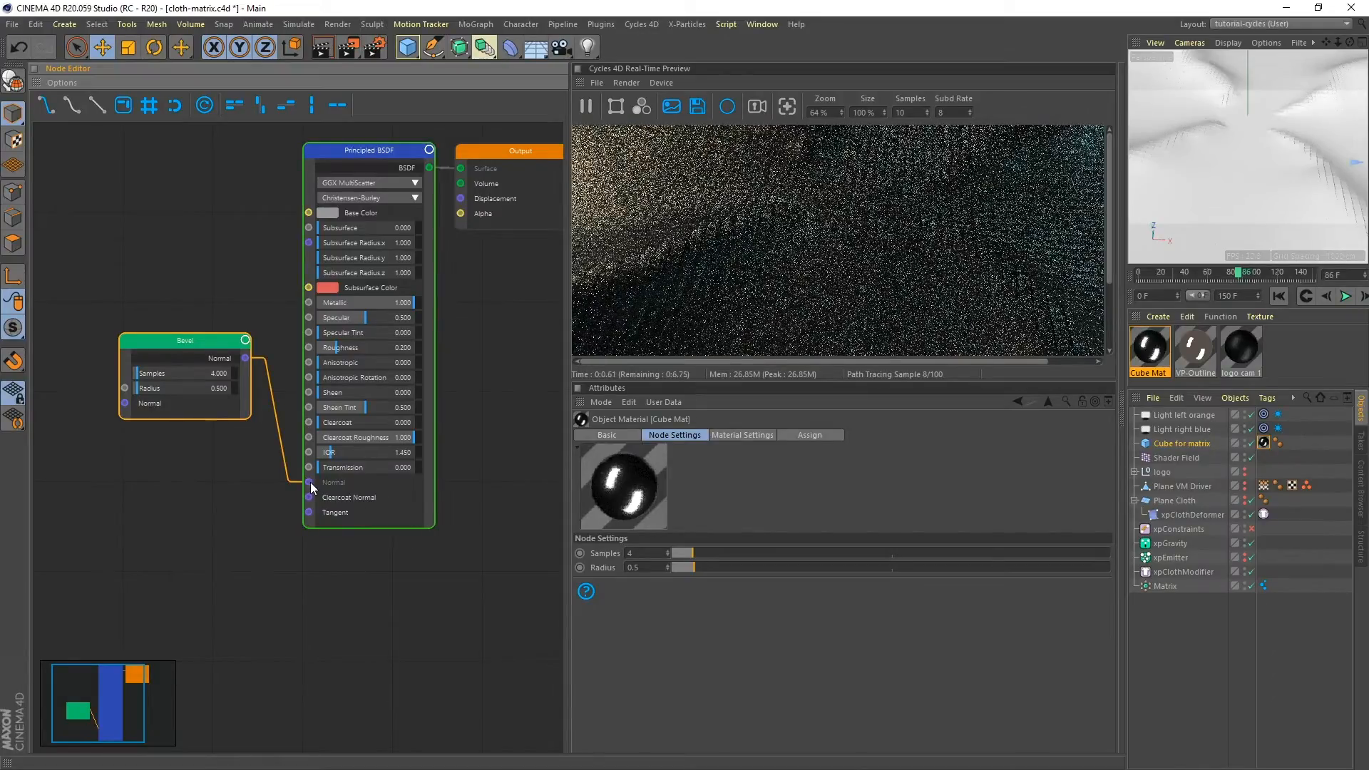
Set the Bevel node's radius to 0.01.
left_click_drag(184, 335, 188, 336)
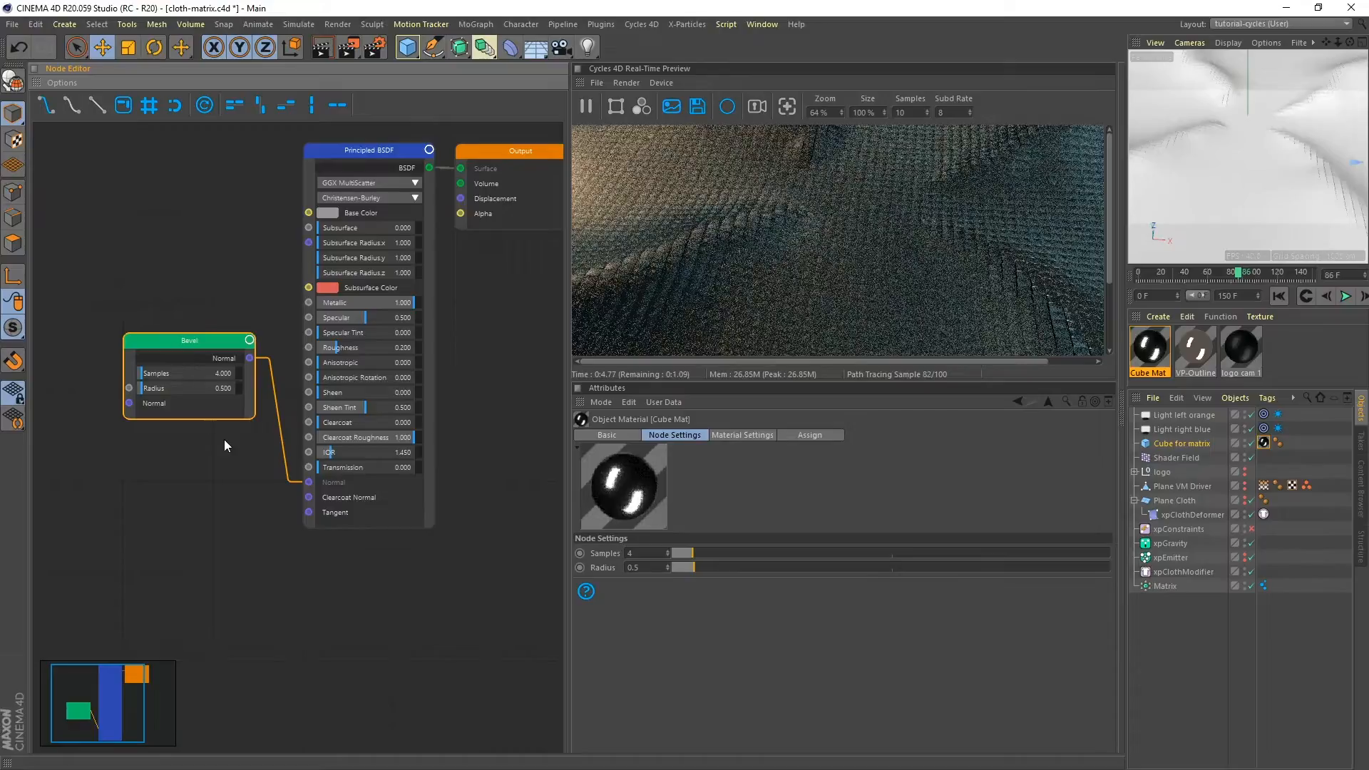
left_click(639, 568)
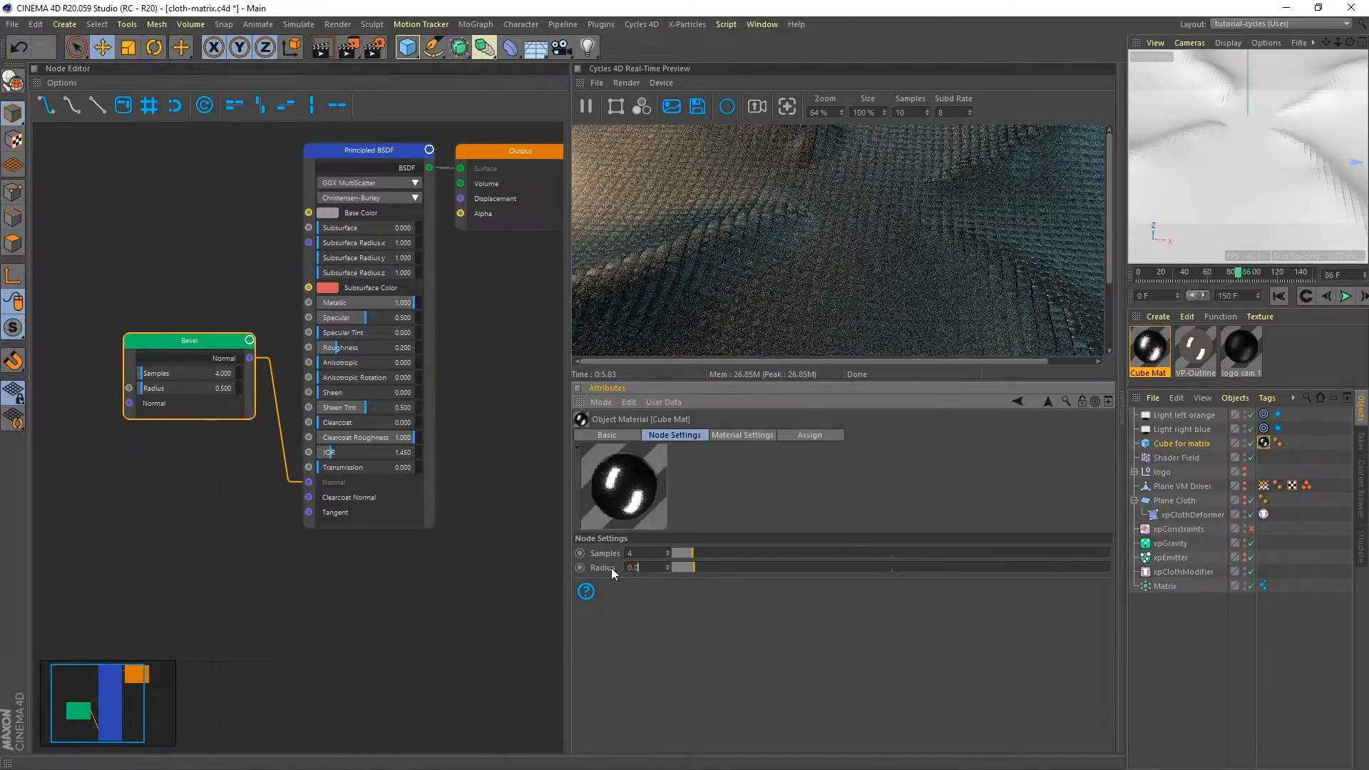
key("Return")
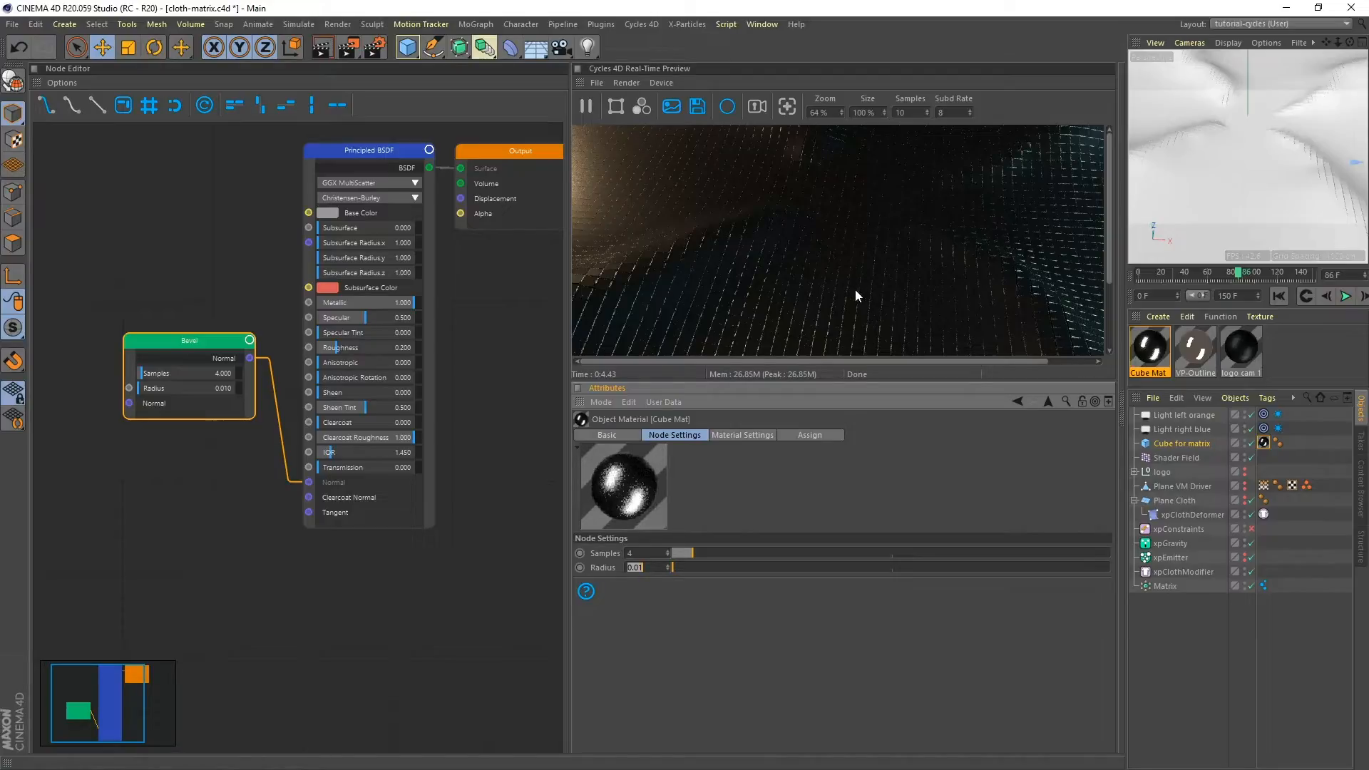
Pause the real-time preview and switch to the open bevel-variation.c4d project.
left_click(586, 107)
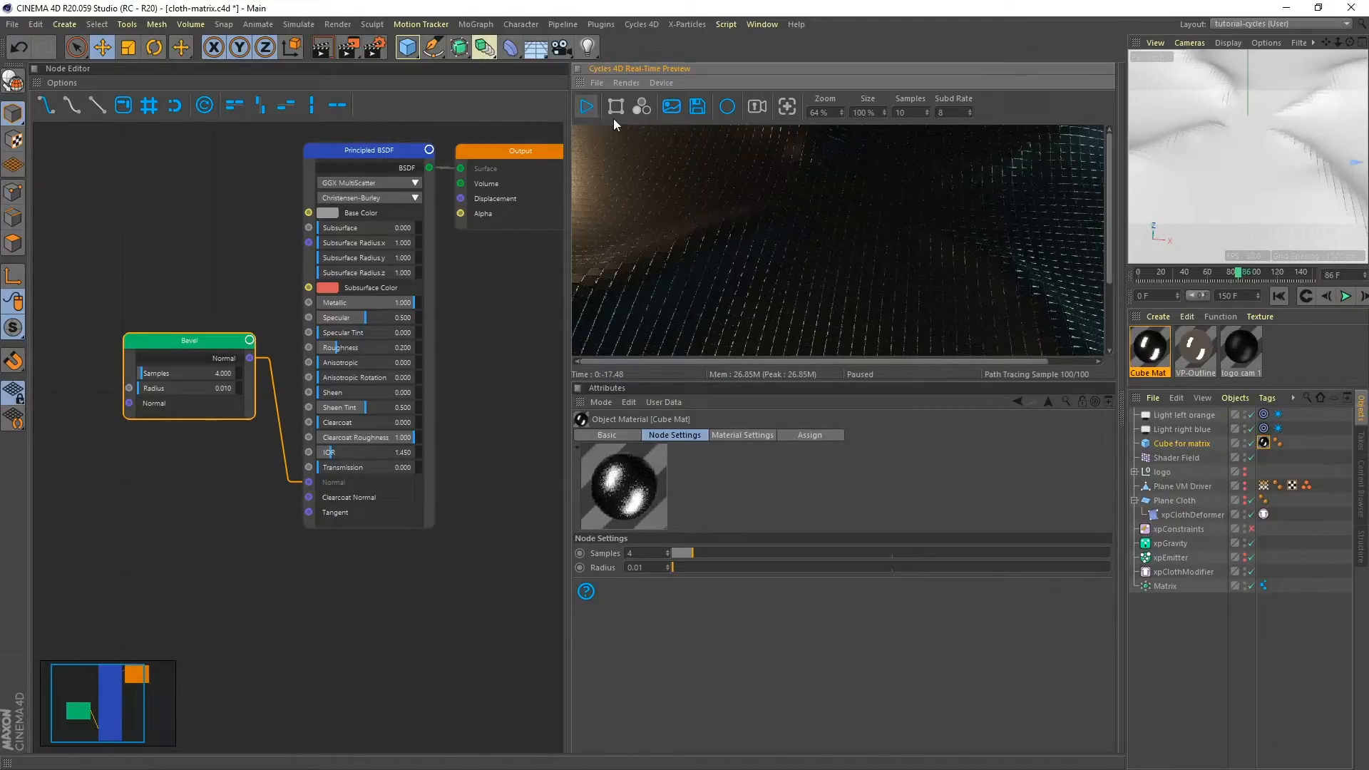
left_click(759, 25)
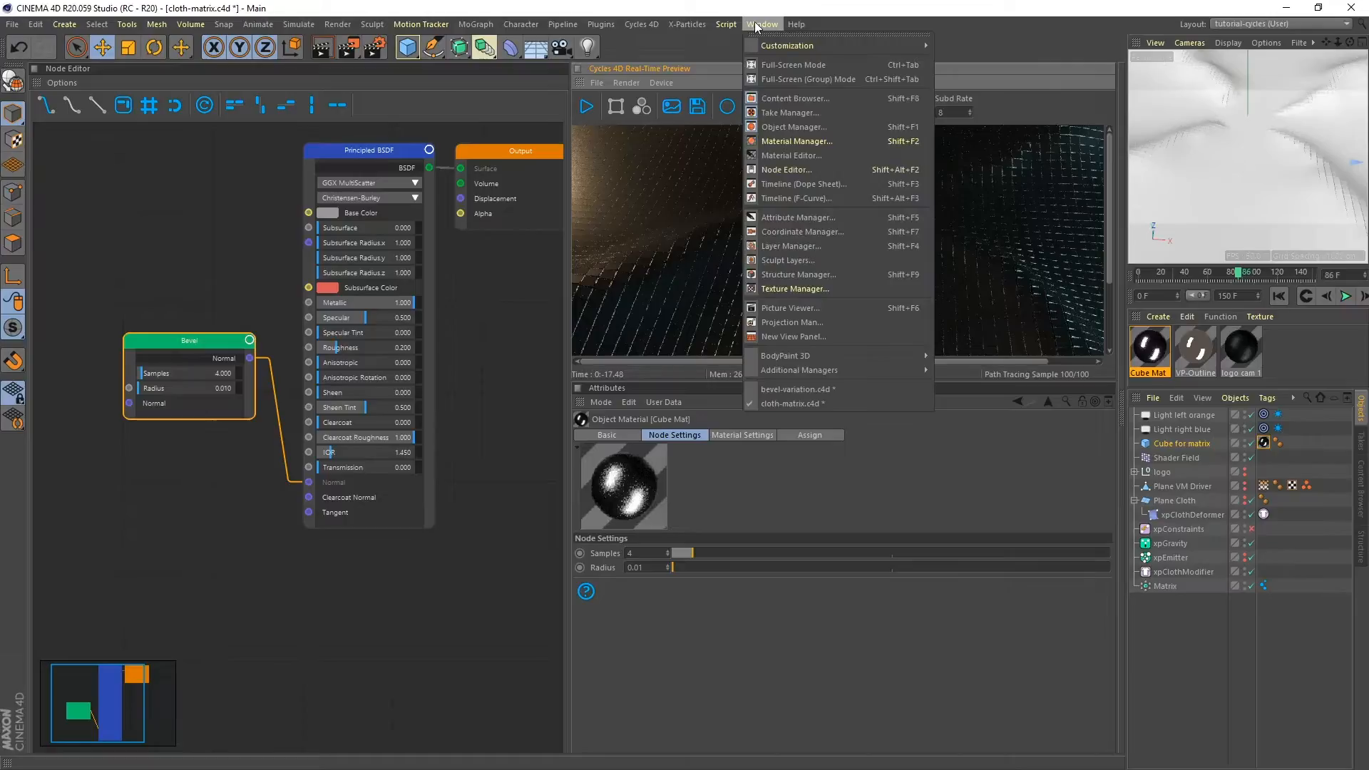
left_click(804, 389)
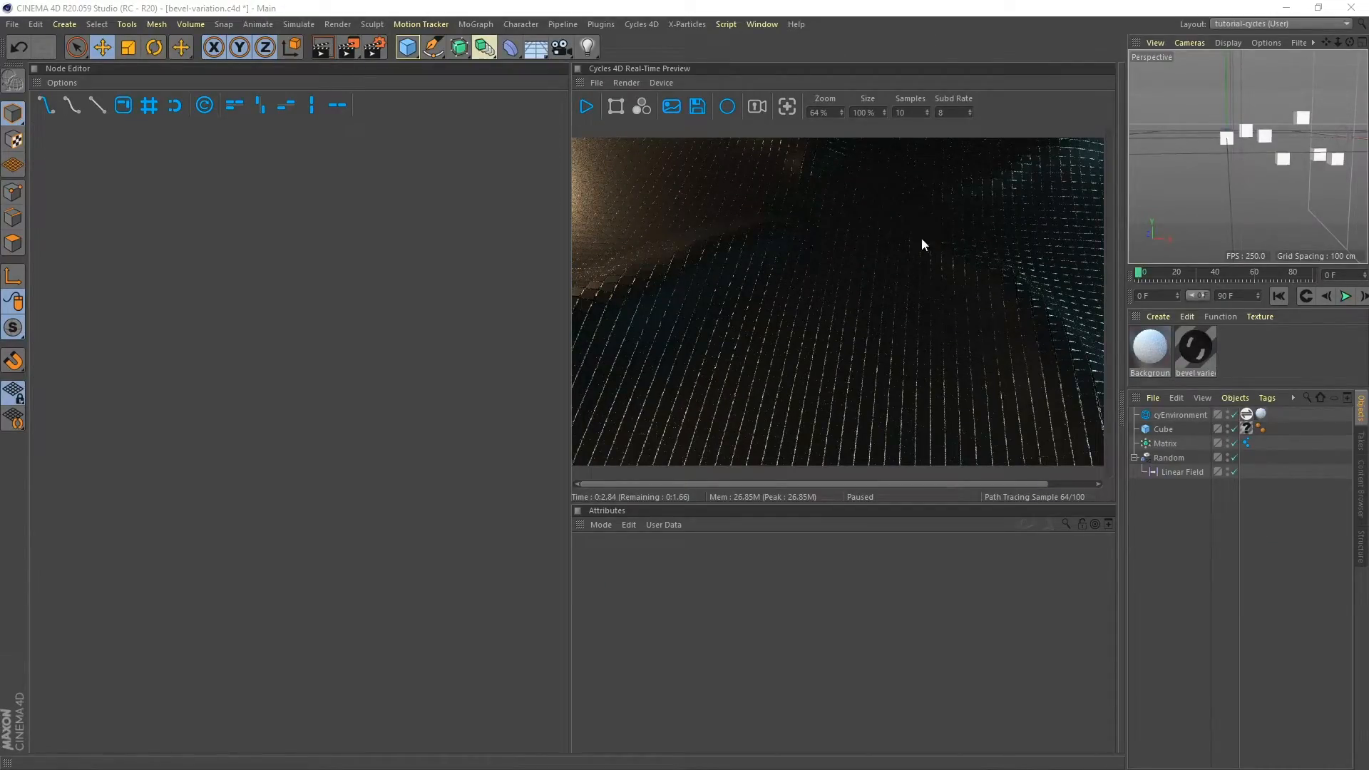
Switch to the tutorial-layout to inspect the cubes in a large viewport and return to the tutorial-cycles layout.
left_click(1302, 25)
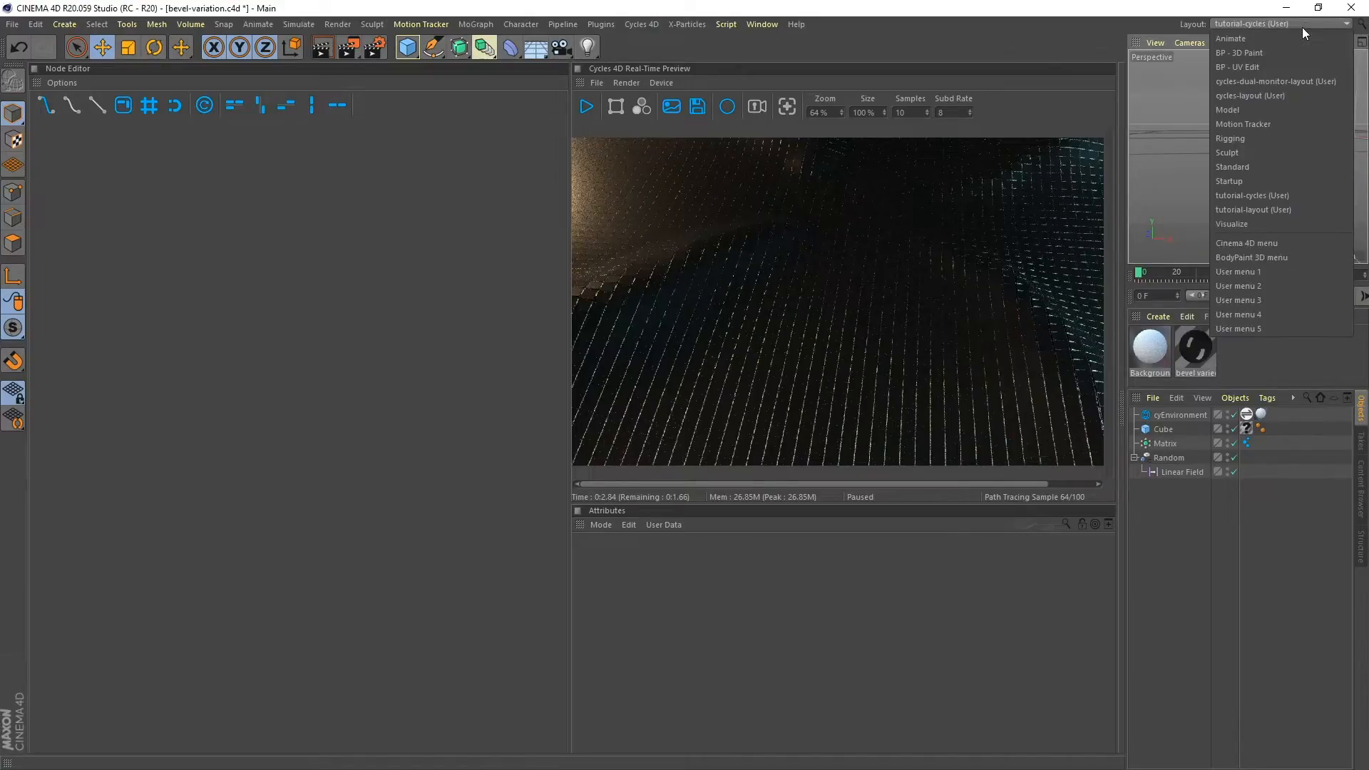
left_click(1266, 208)
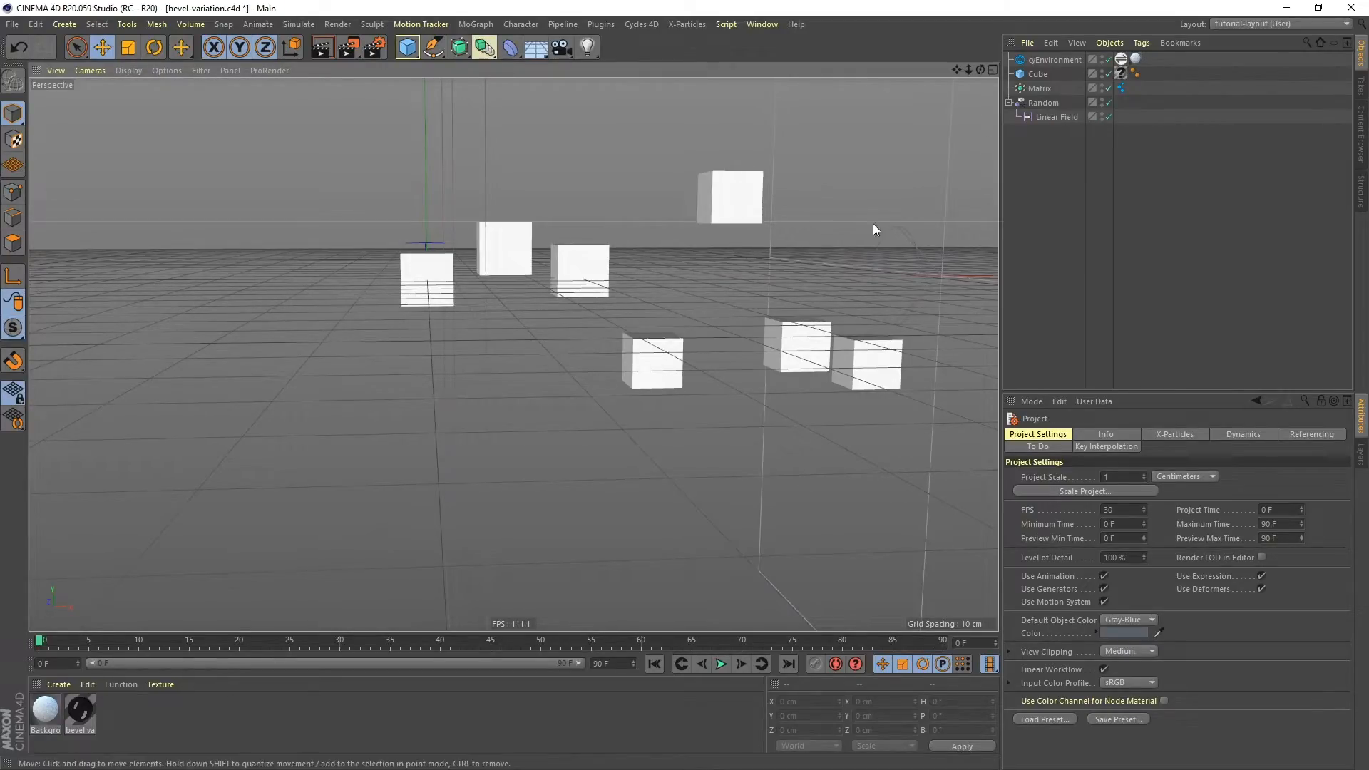
left_click_drag(601, 272, 537, 280, "alt")
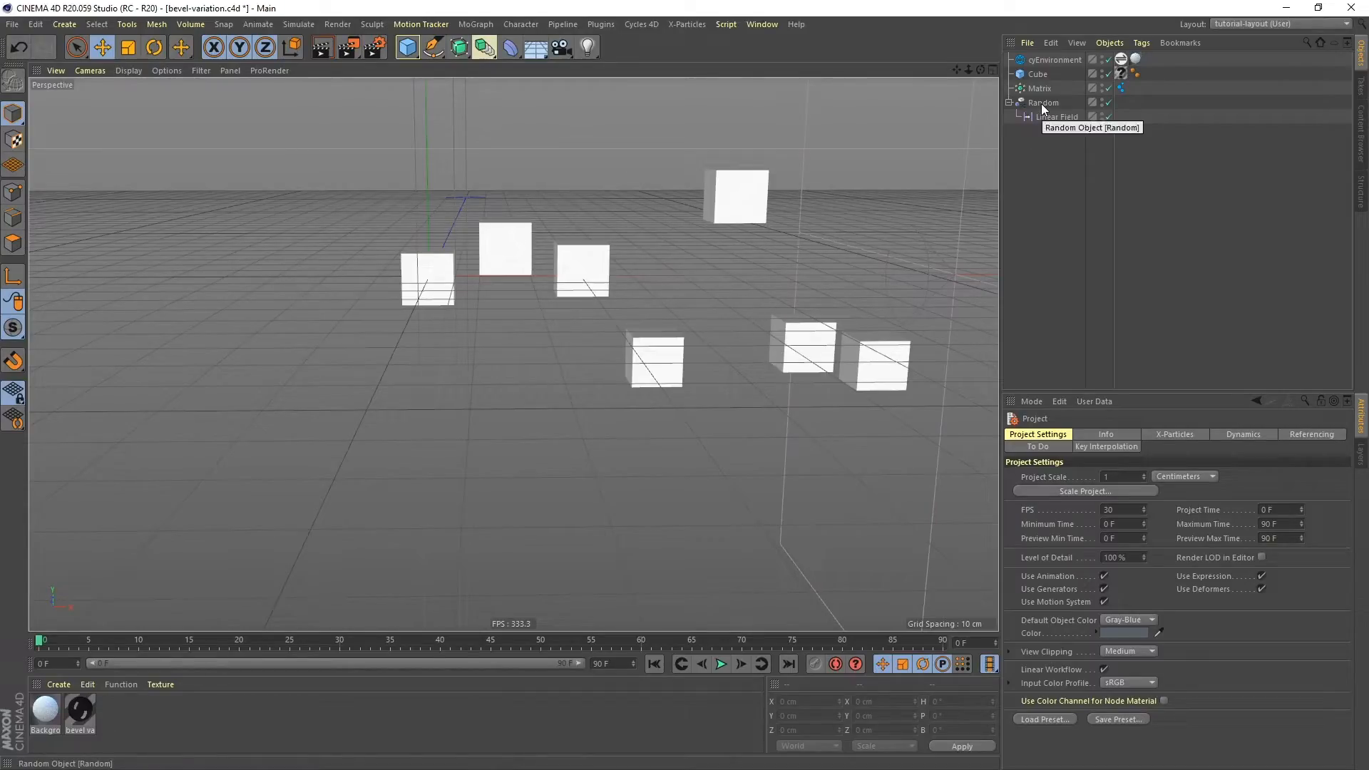
left_click(1261, 21)
left_click(1248, 195)
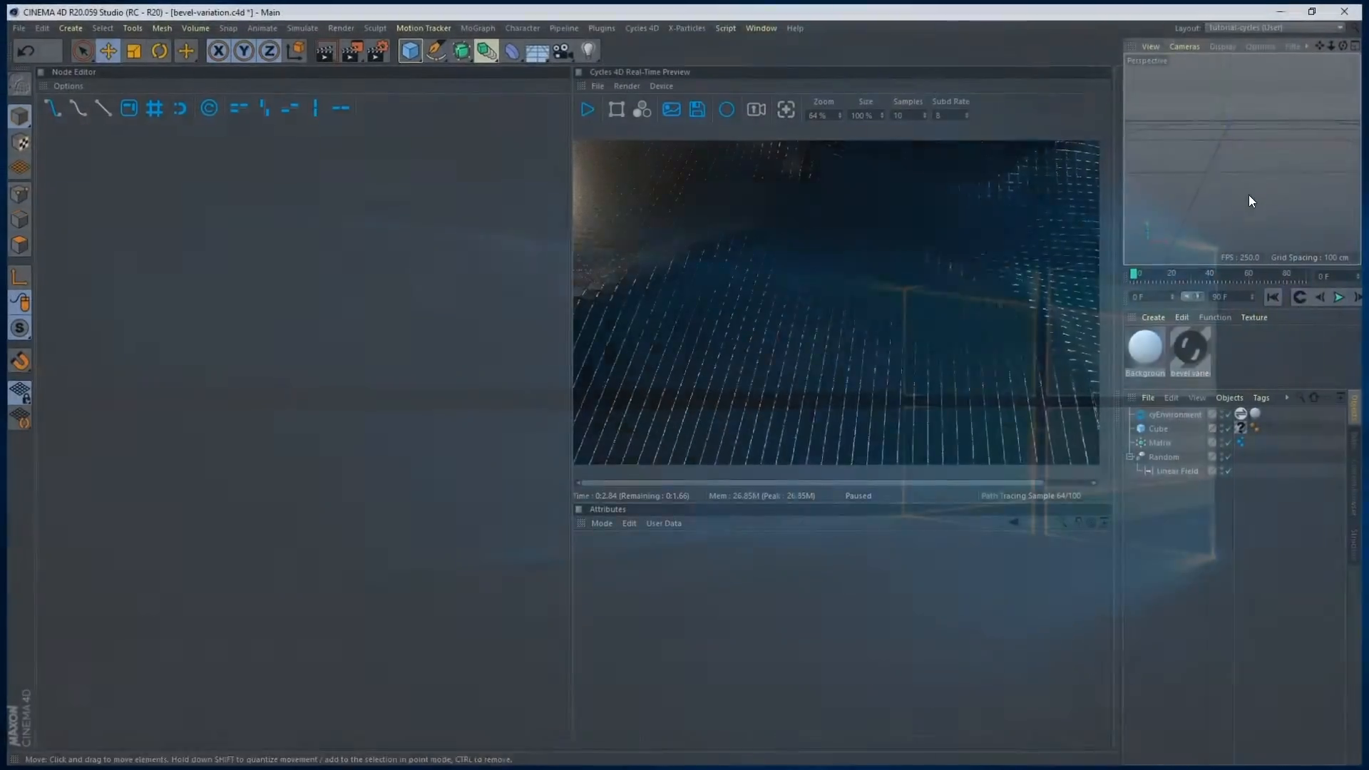
Start the real-time preview, apply the bevel variation material to the Cube and frame the cubes from slightly above.
left_click(586, 107)
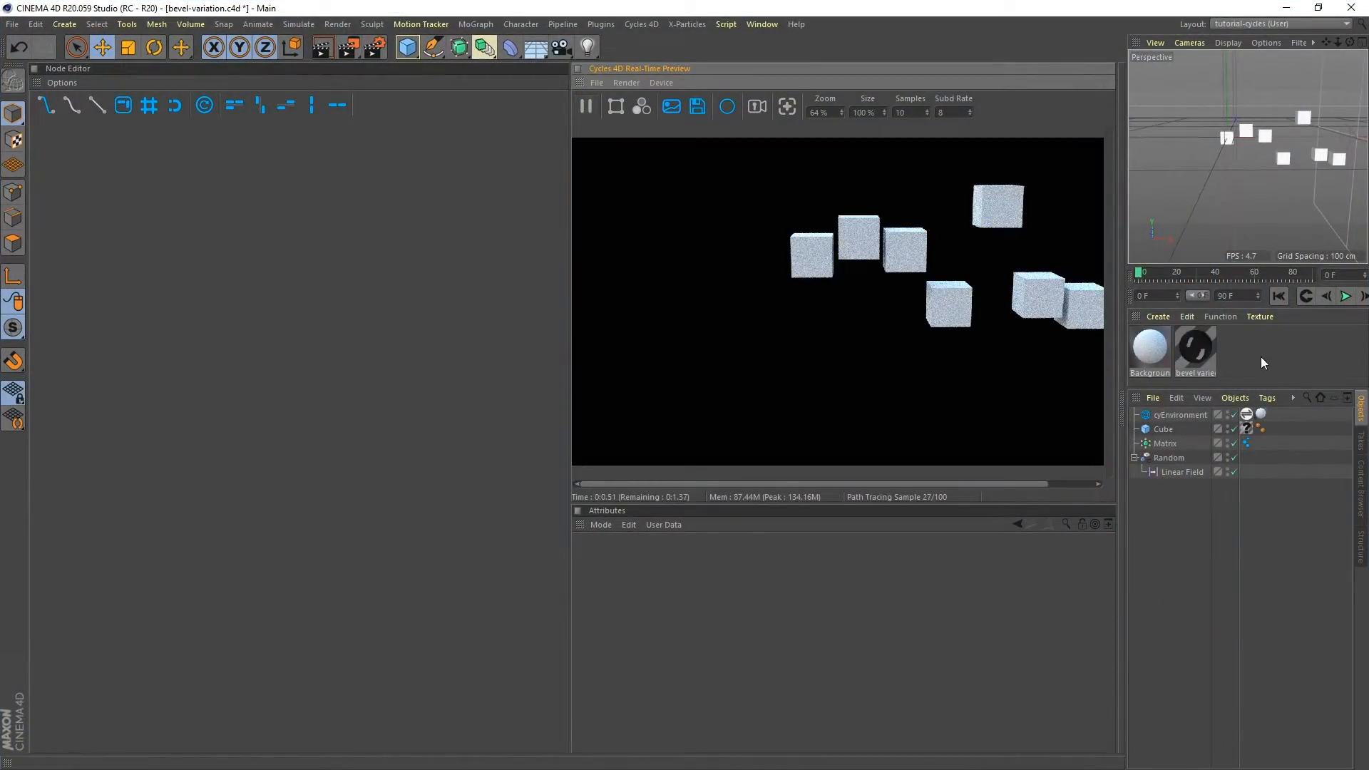
left_click_drag(1199, 349, 1248, 431)
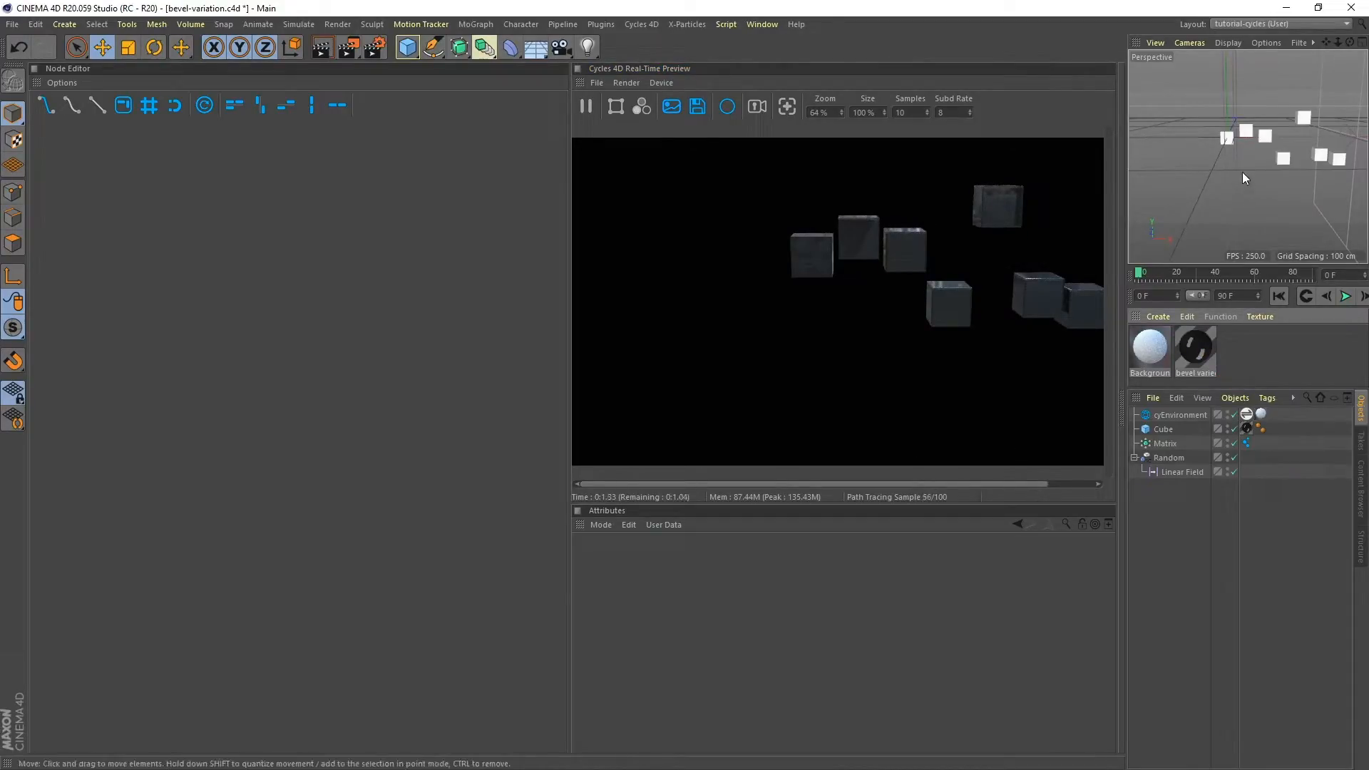
left_click_drag(1294, 156, 1249, 161, "alt")
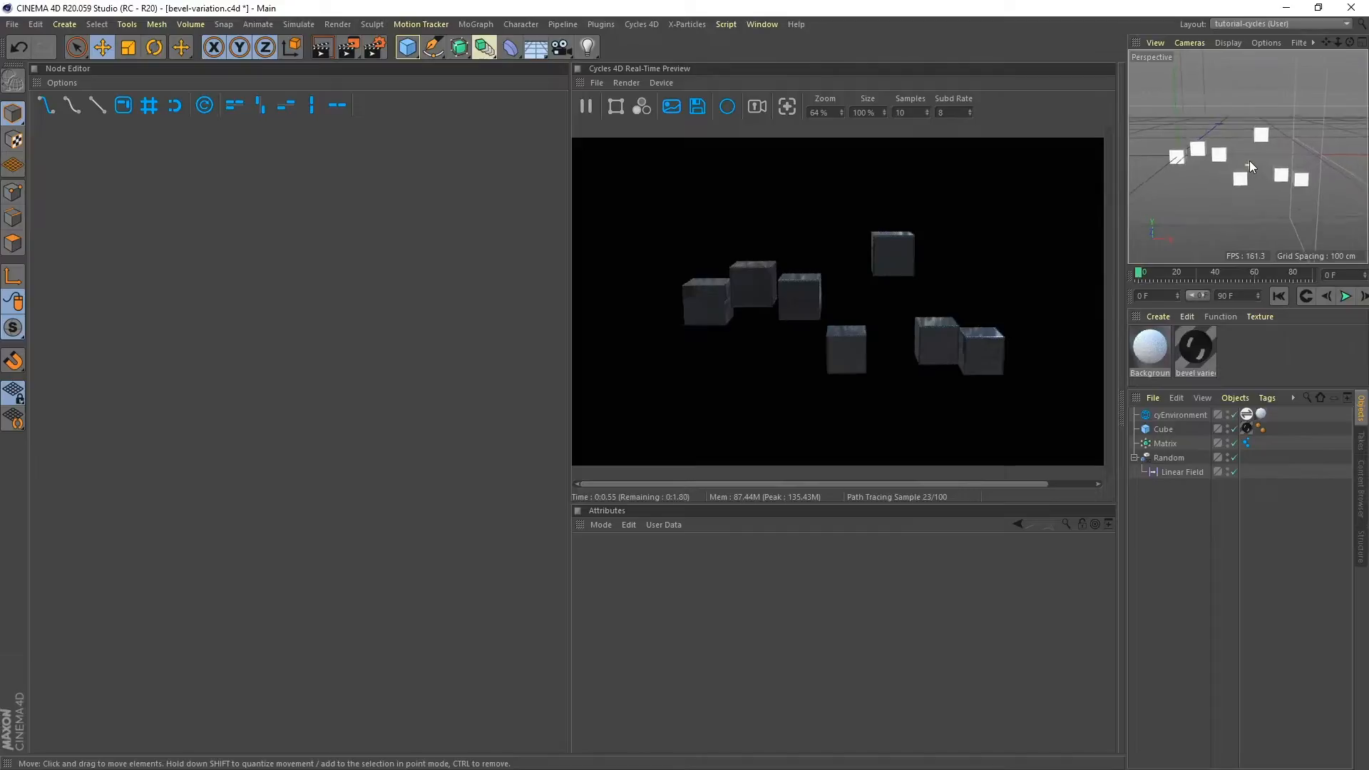
middle_click_drag(1251, 156, 1257, 144, "alt")
scroll(1249, 130, "up", 2)
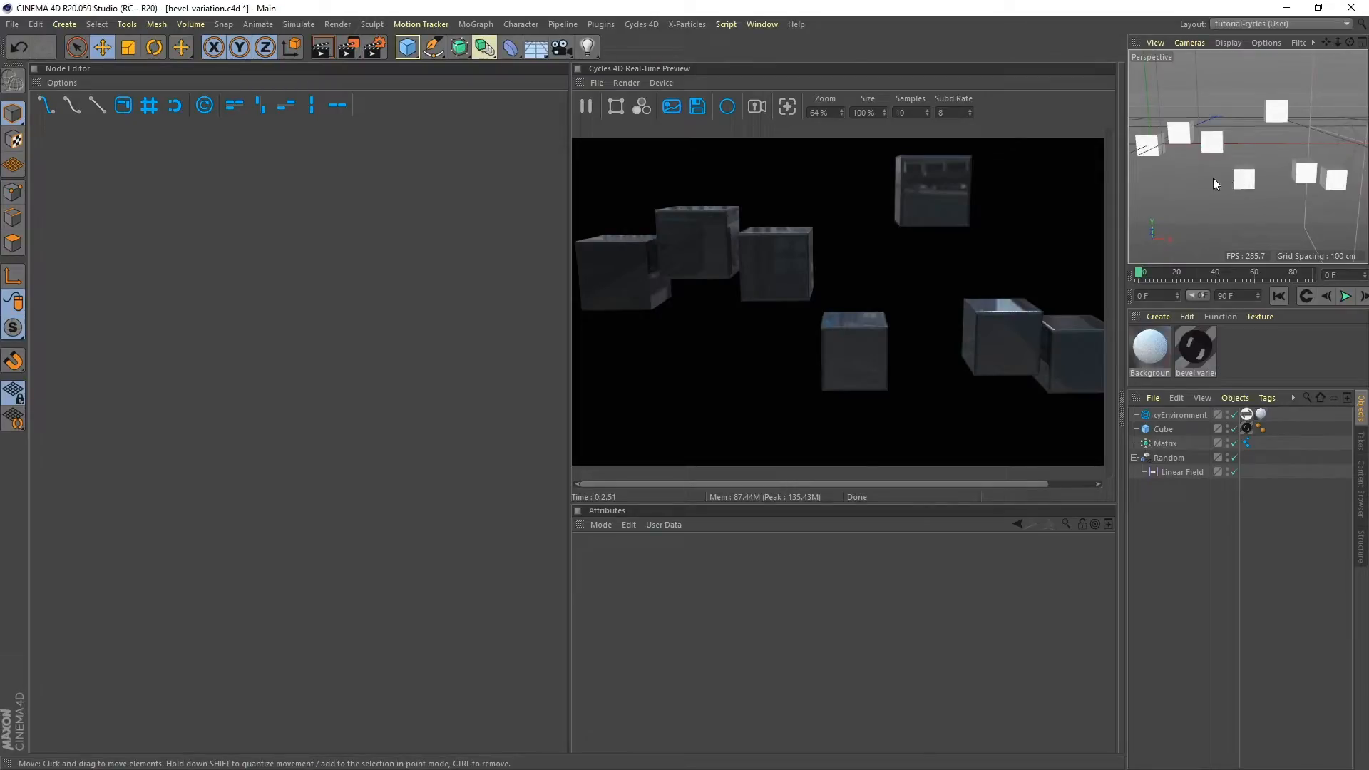
left_click_drag(1213, 161, 1213, 198, "alt")
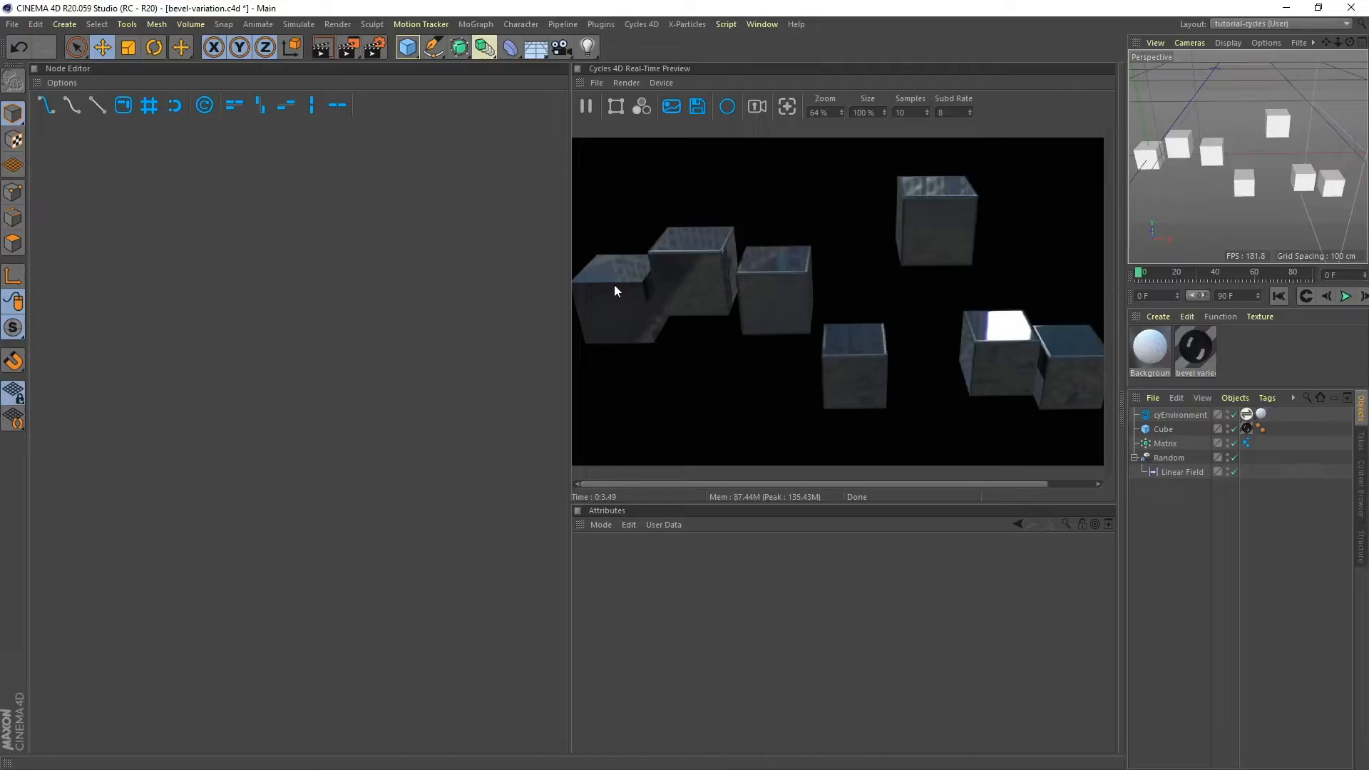
Reduce the Random effector's Strength to 0% to compare the cube layout, and raise it again to 48%.
left_click(1170, 459)
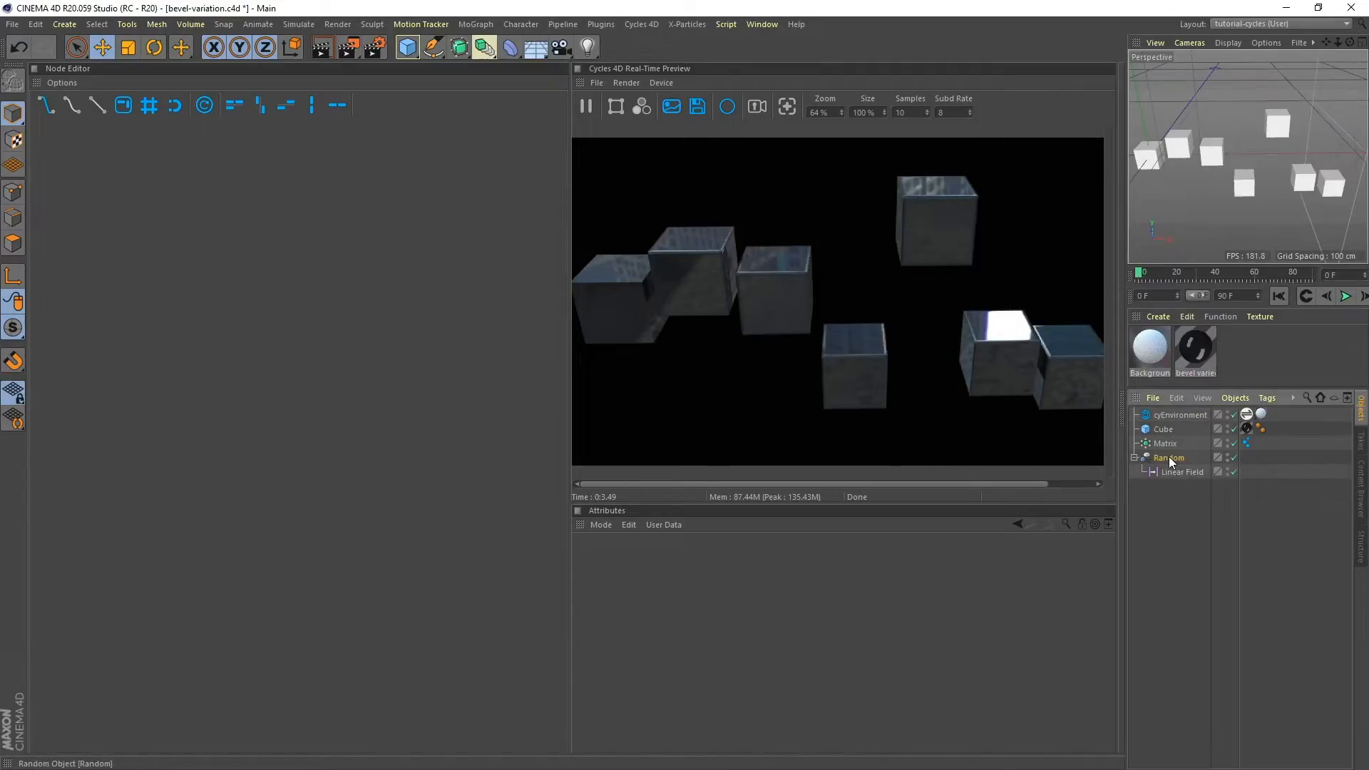
left_click_drag(867, 589, 689, 591)
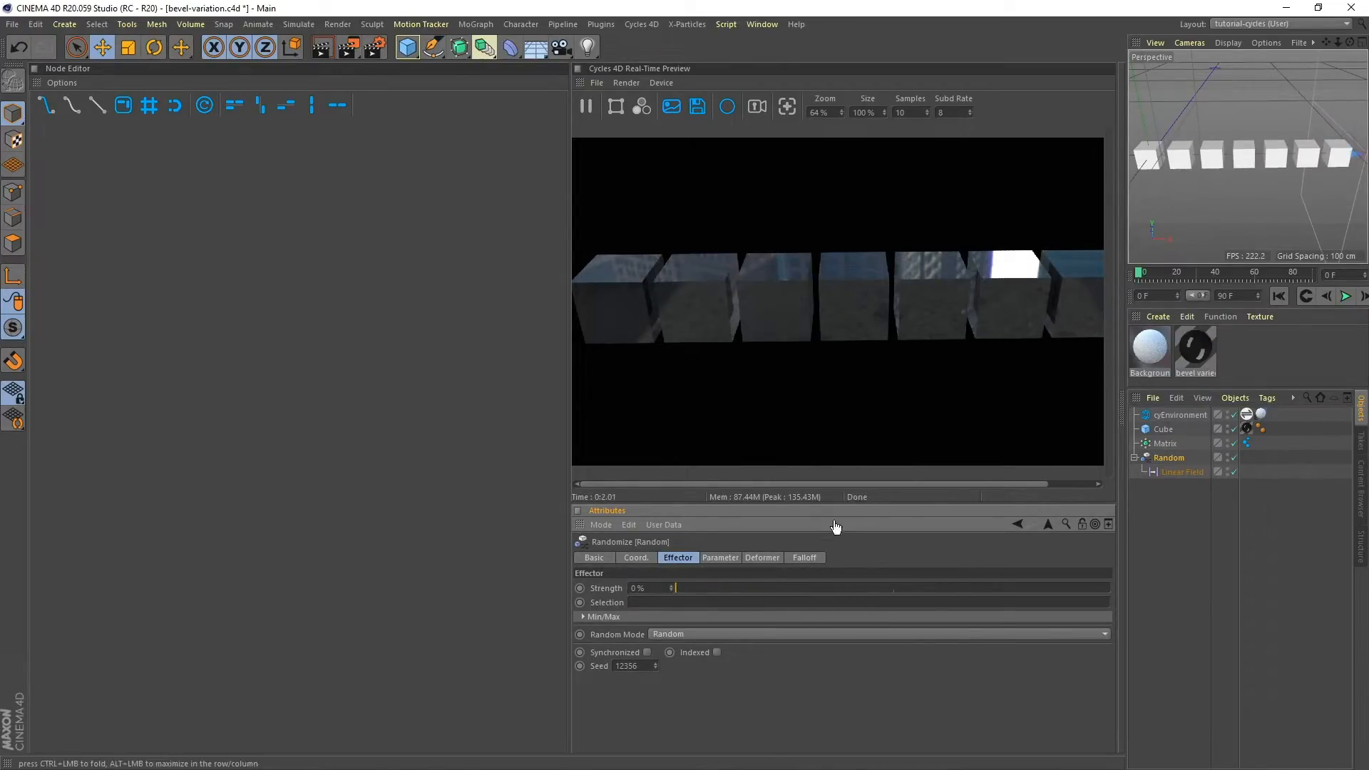
left_click_drag(682, 588, 886, 589)
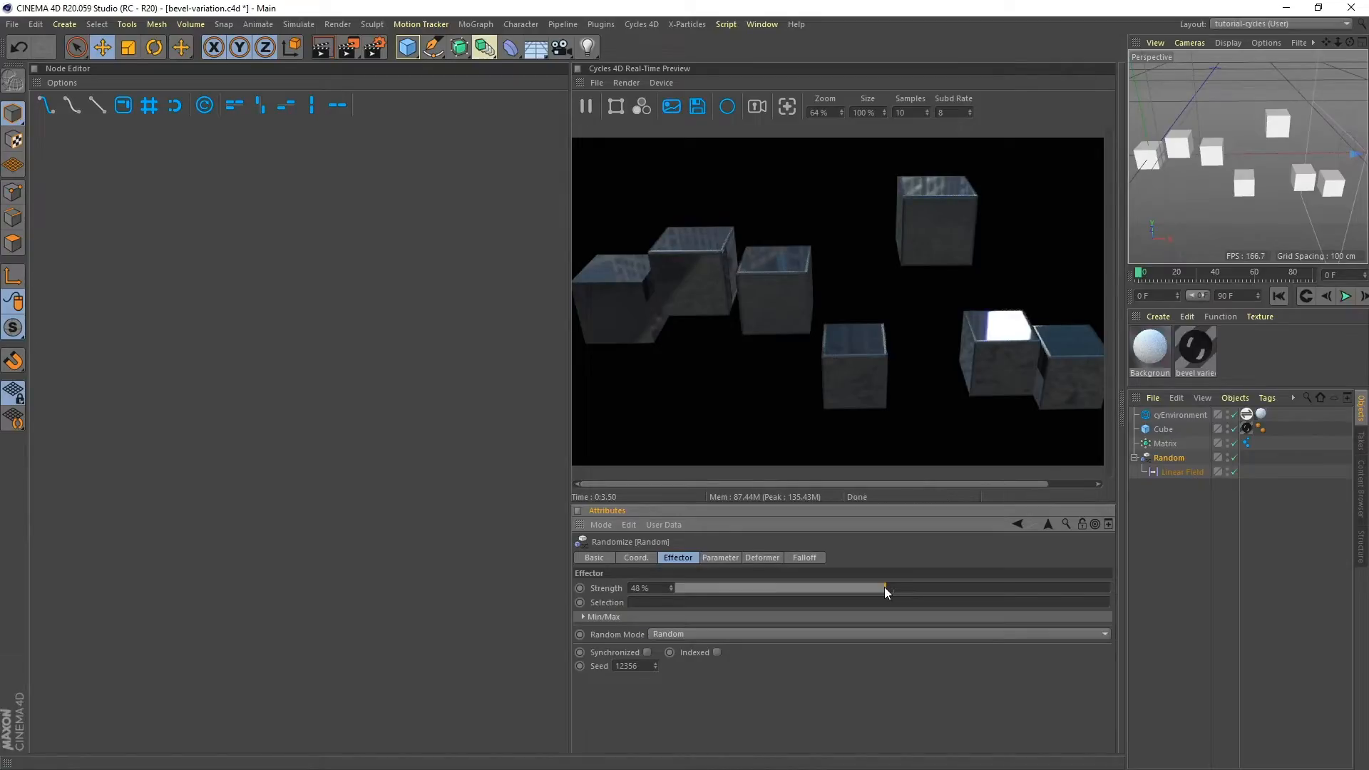
Create a new Cycles 4D Object Material with the preview paused, and apply it to the Cube in place of its current material.
left_click(587, 106)
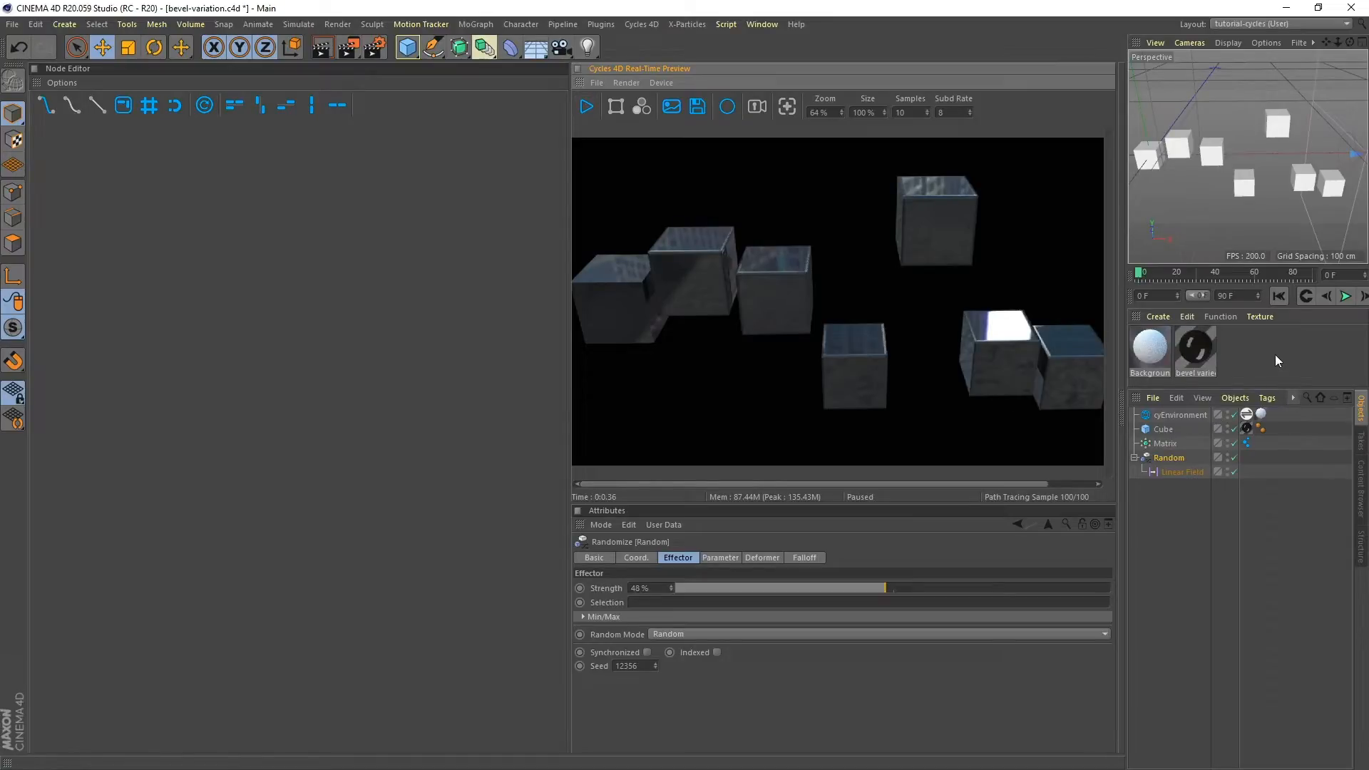
left_click(1157, 317)
mouse_move(1191, 377)
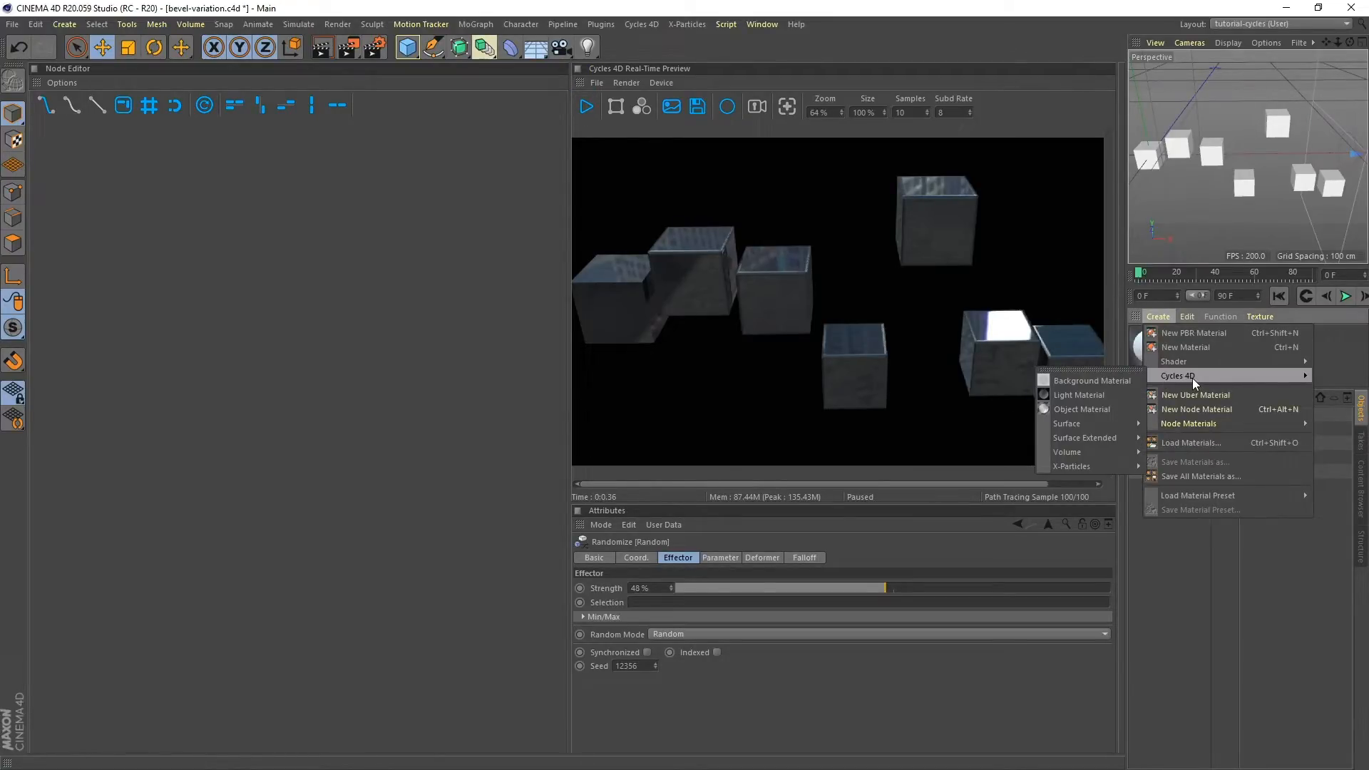
left_click(1084, 409)
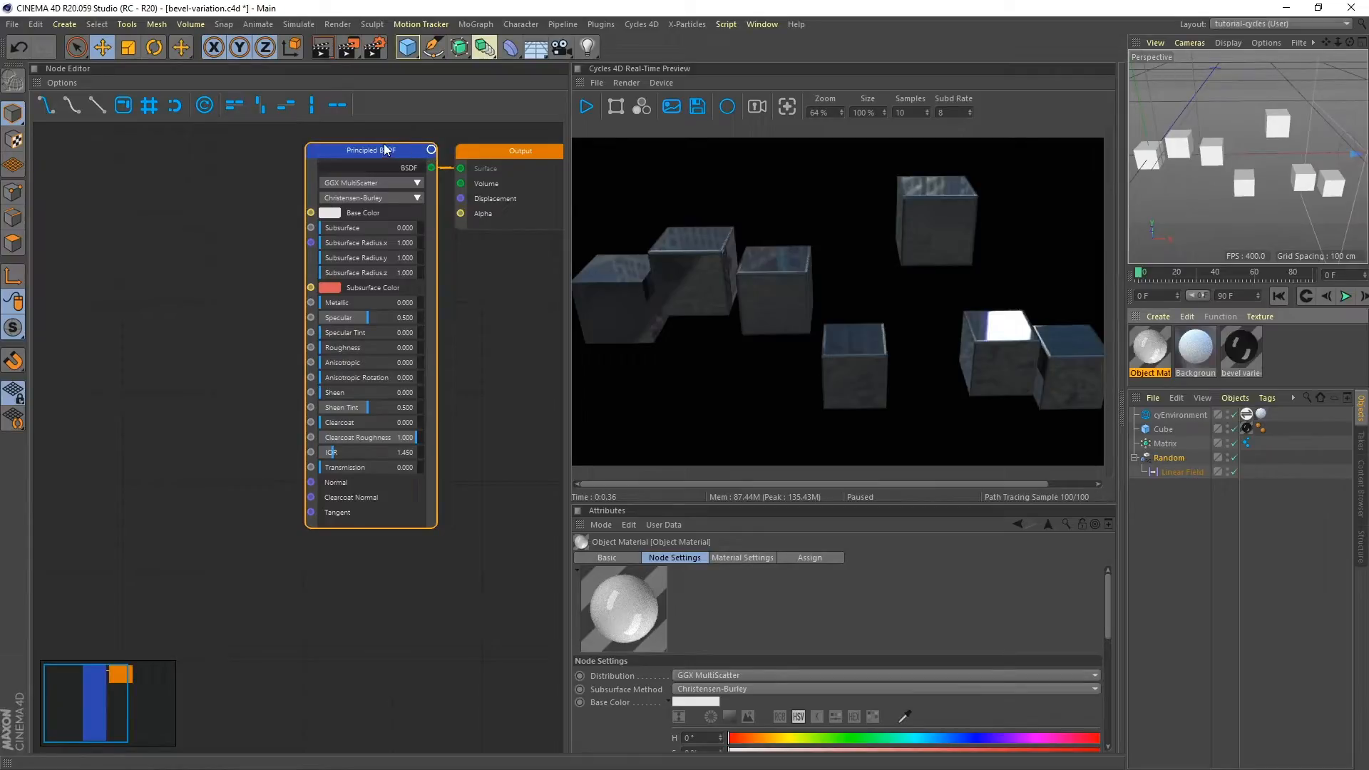
left_click_drag(373, 152, 371, 151)
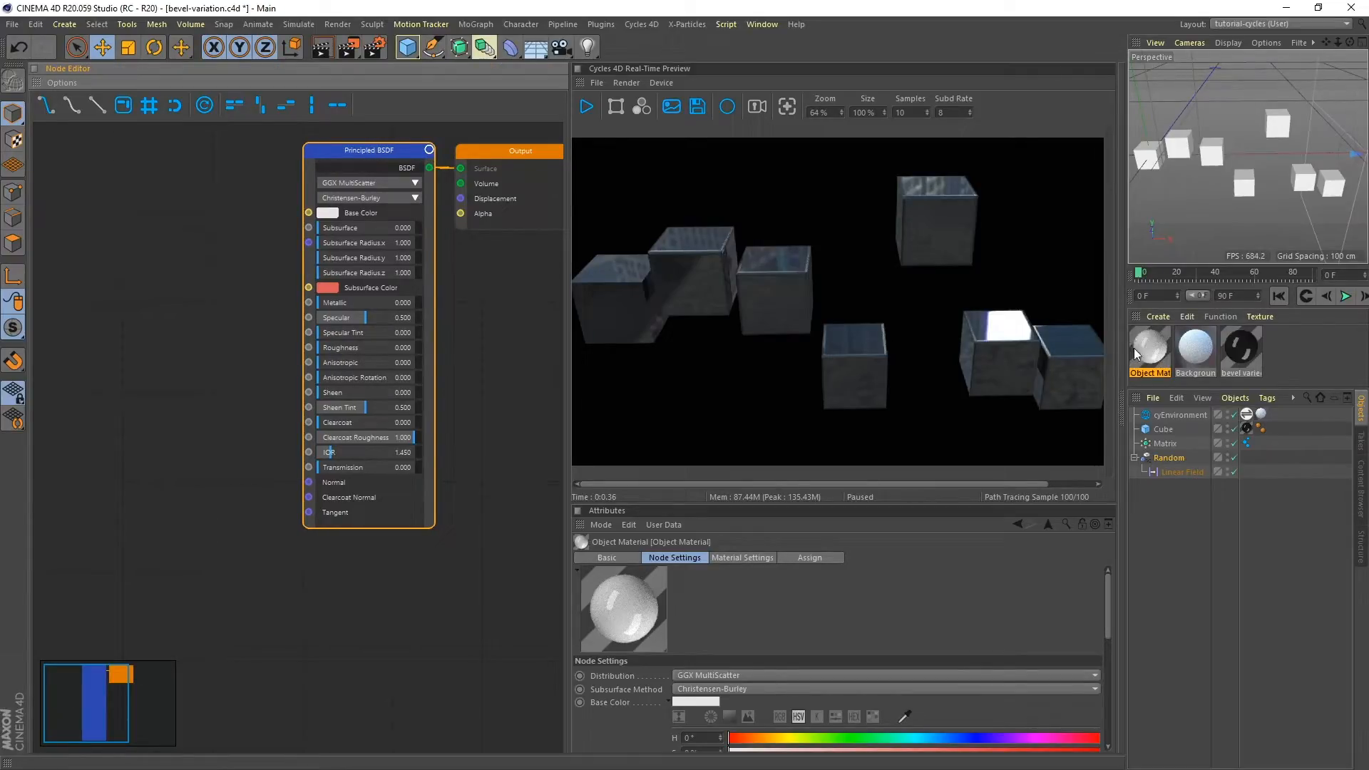
left_click_drag(1152, 343, 1247, 430)
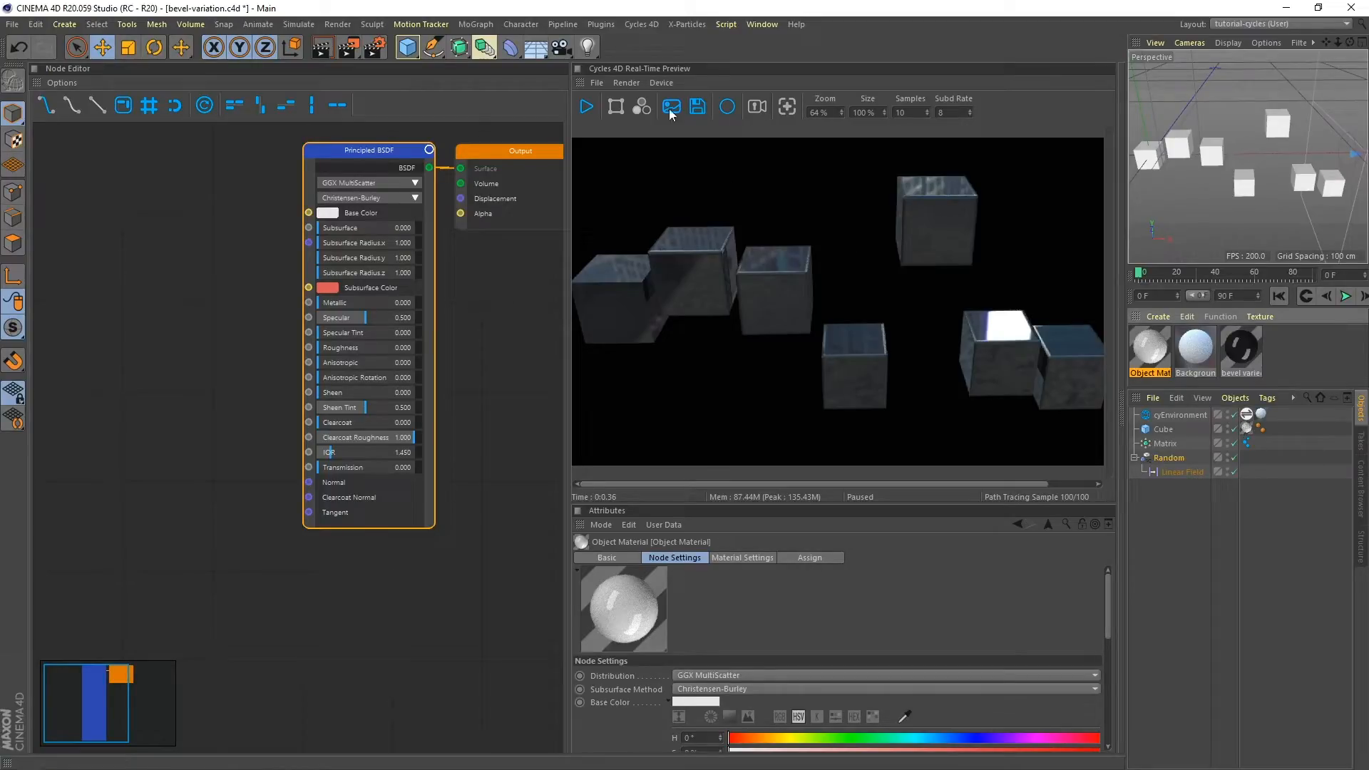
left_click(584, 106)
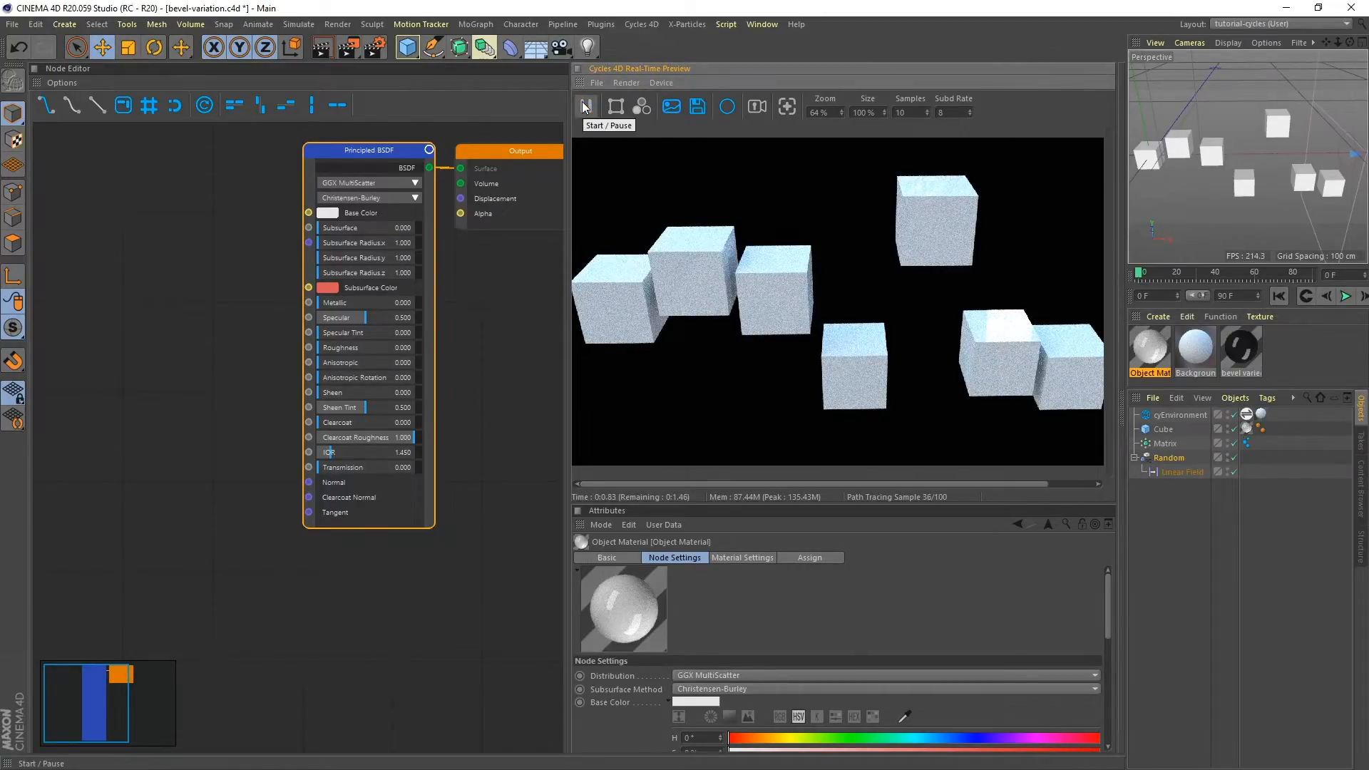
Darken the Principled BSDF's Base Color to a V value of 13%.
left_click_drag(362, 151, 363, 150)
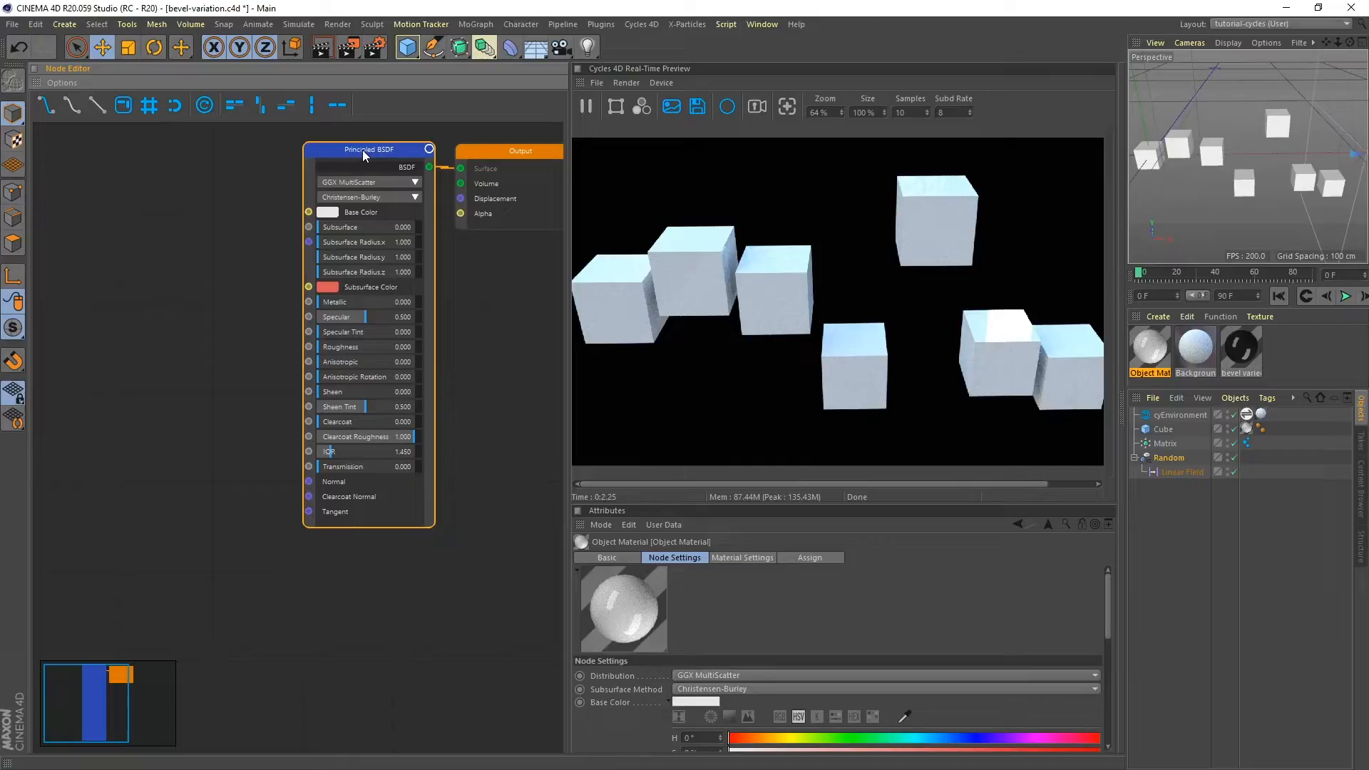
left_click_drag(927, 502, 927, 445)
left_click_drag(1108, 572, 1105, 615)
left_click_drag(1007, 617, 776, 614)
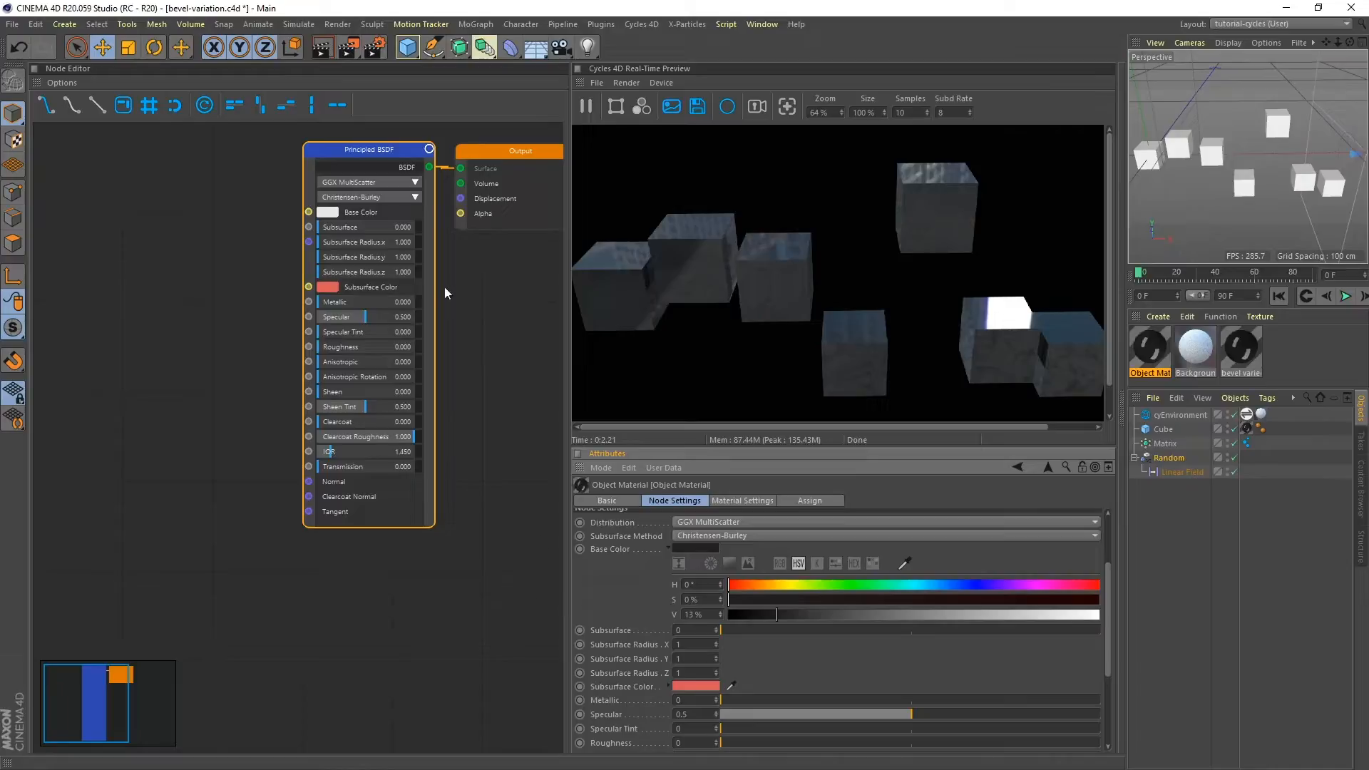
Rearrange the material's nodes to make room, add a Bevel input node and connect it to the Principled BSDF's Normal input.
left_click(532, 152)
left_click_drag(532, 153, 605, 310)
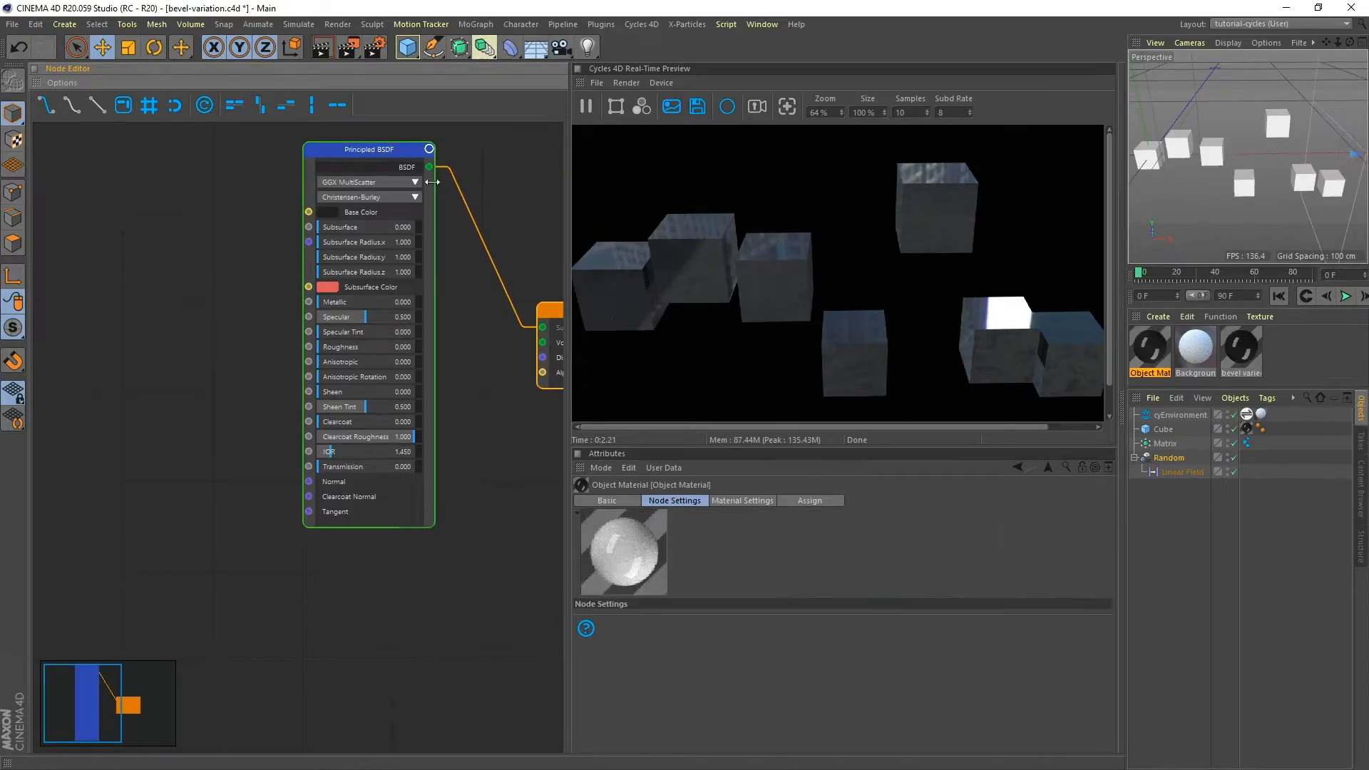
left_click_drag(377, 148, 451, 255)
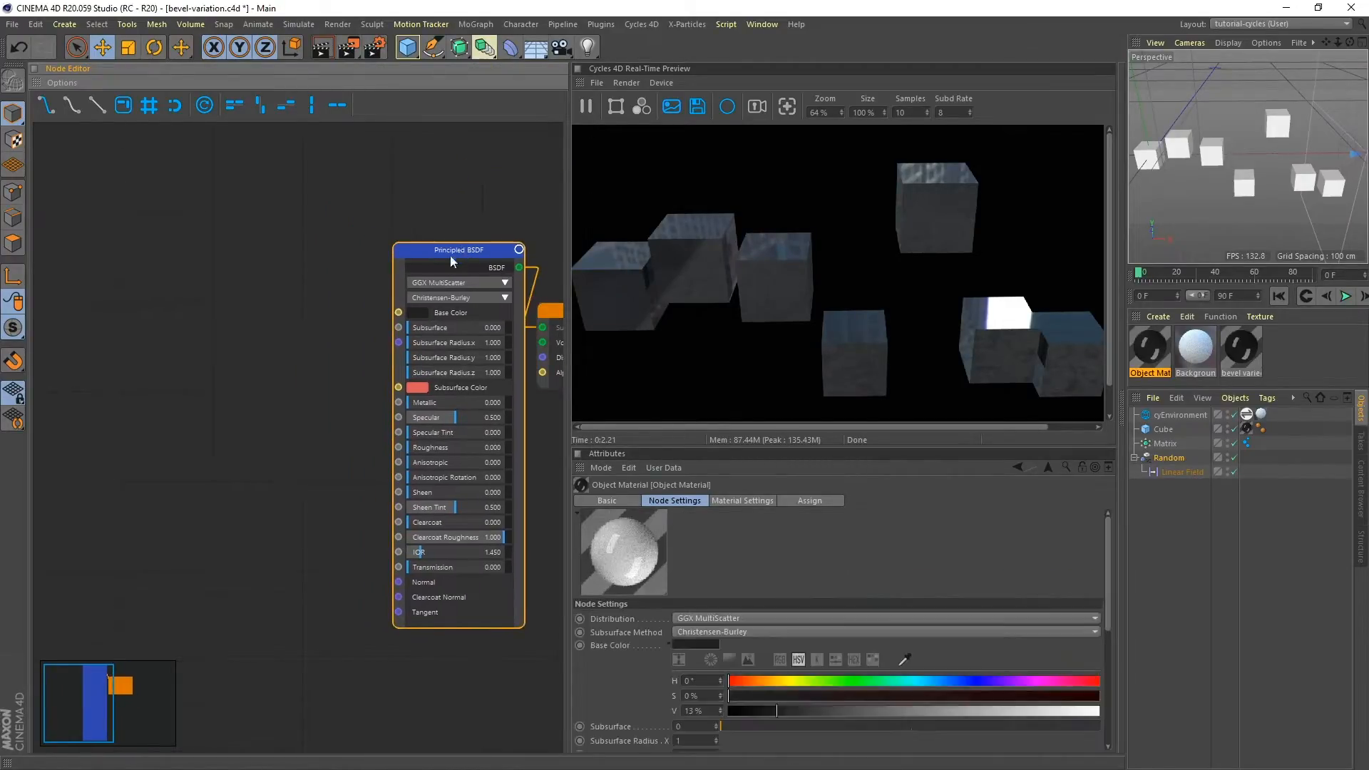
right_click(199, 470)
mouse_move(252, 666)
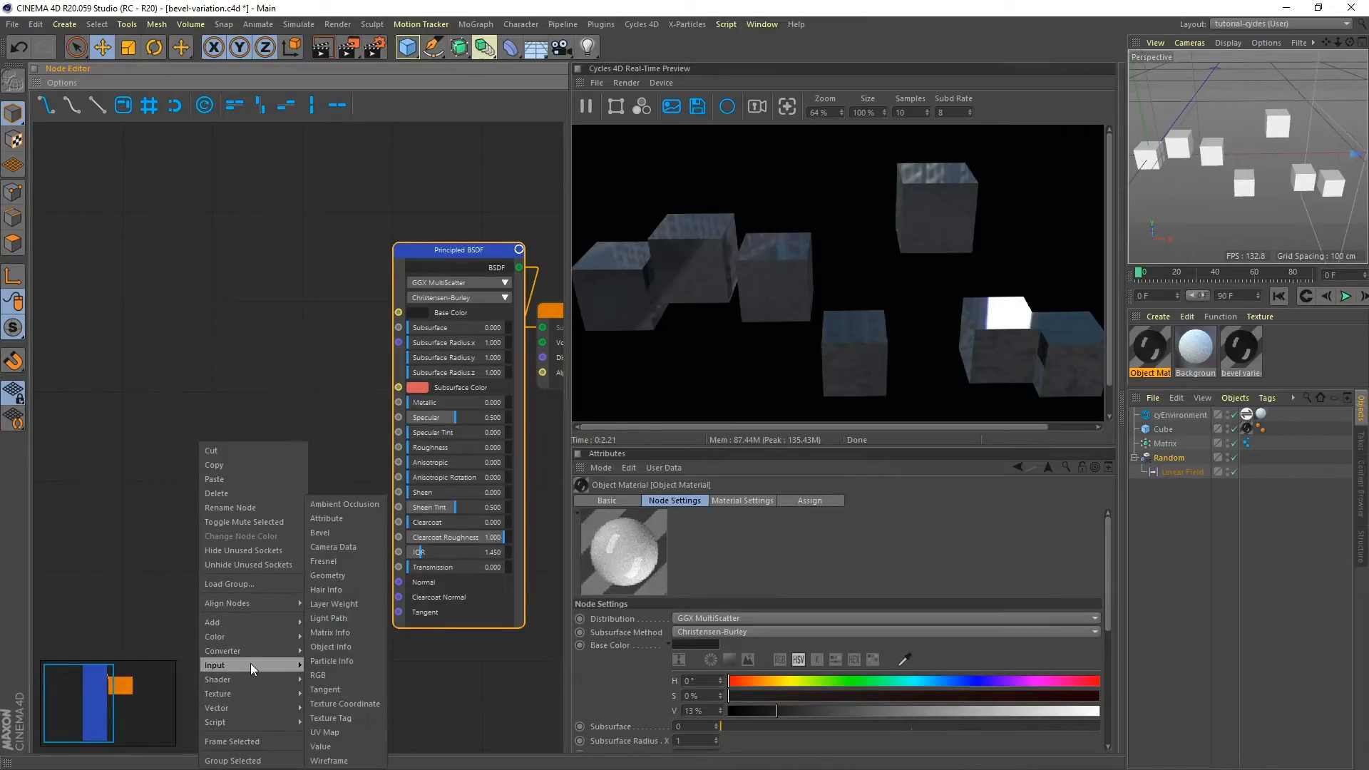
left_click(339, 534)
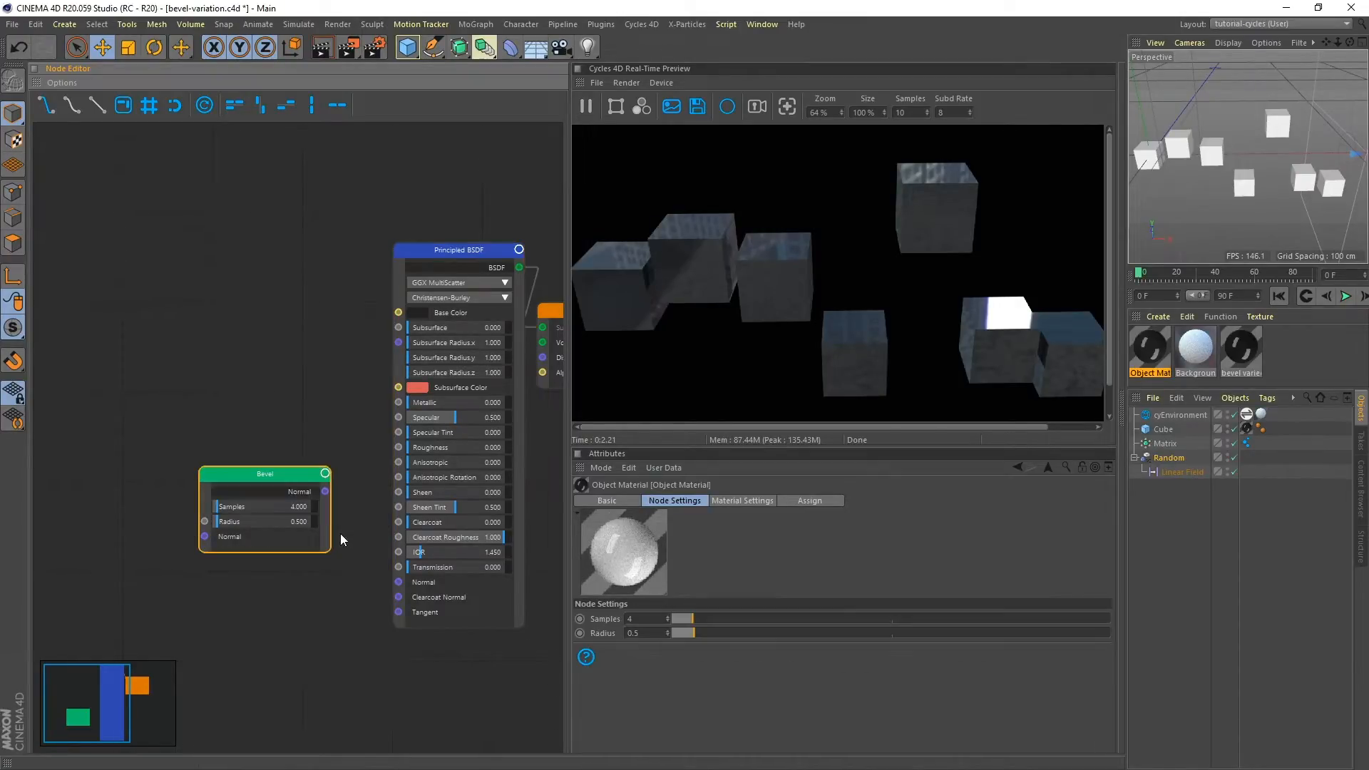
left_click_drag(325, 491, 399, 583)
left_click_drag(285, 475, 296, 503)
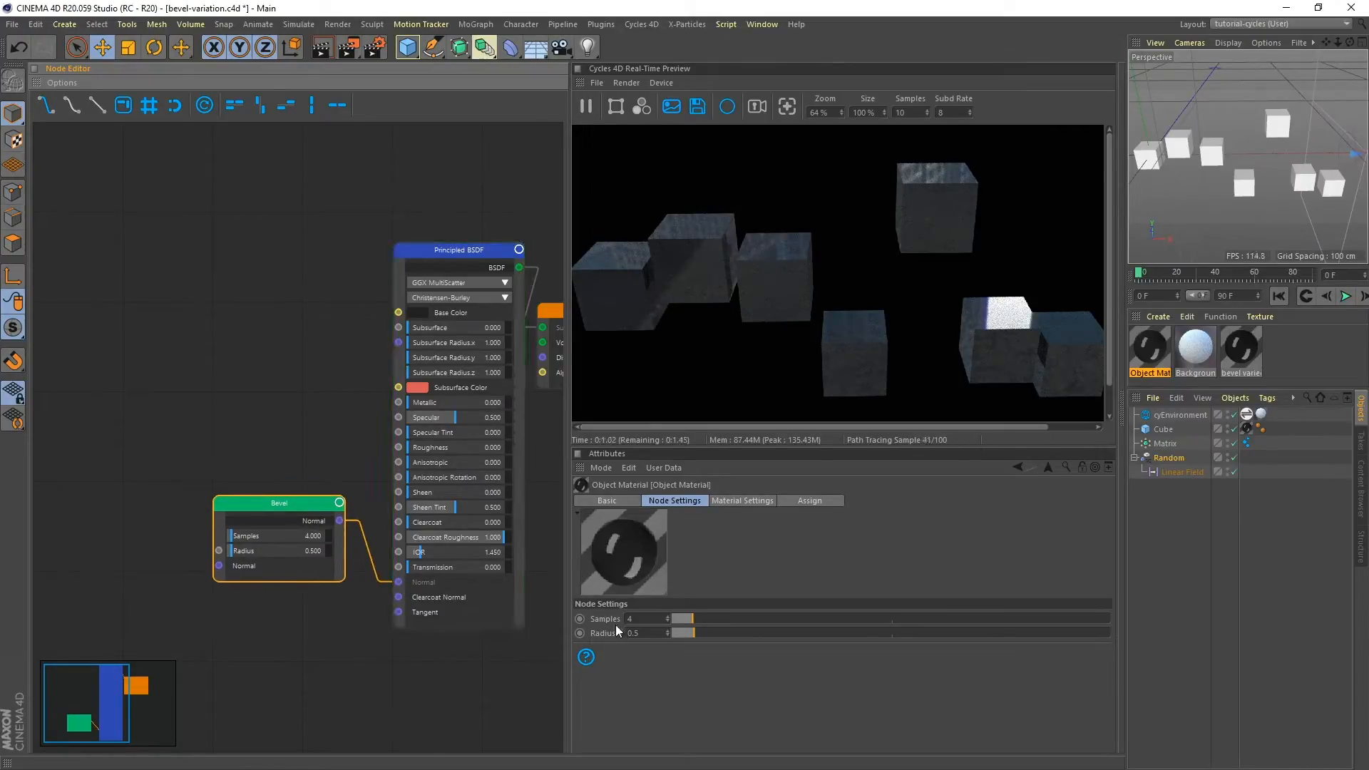
Set the Bevel node's Radius to 0.01 and its Samples to 20.
left_click_drag(643, 632, 618, 634)
type("0.")
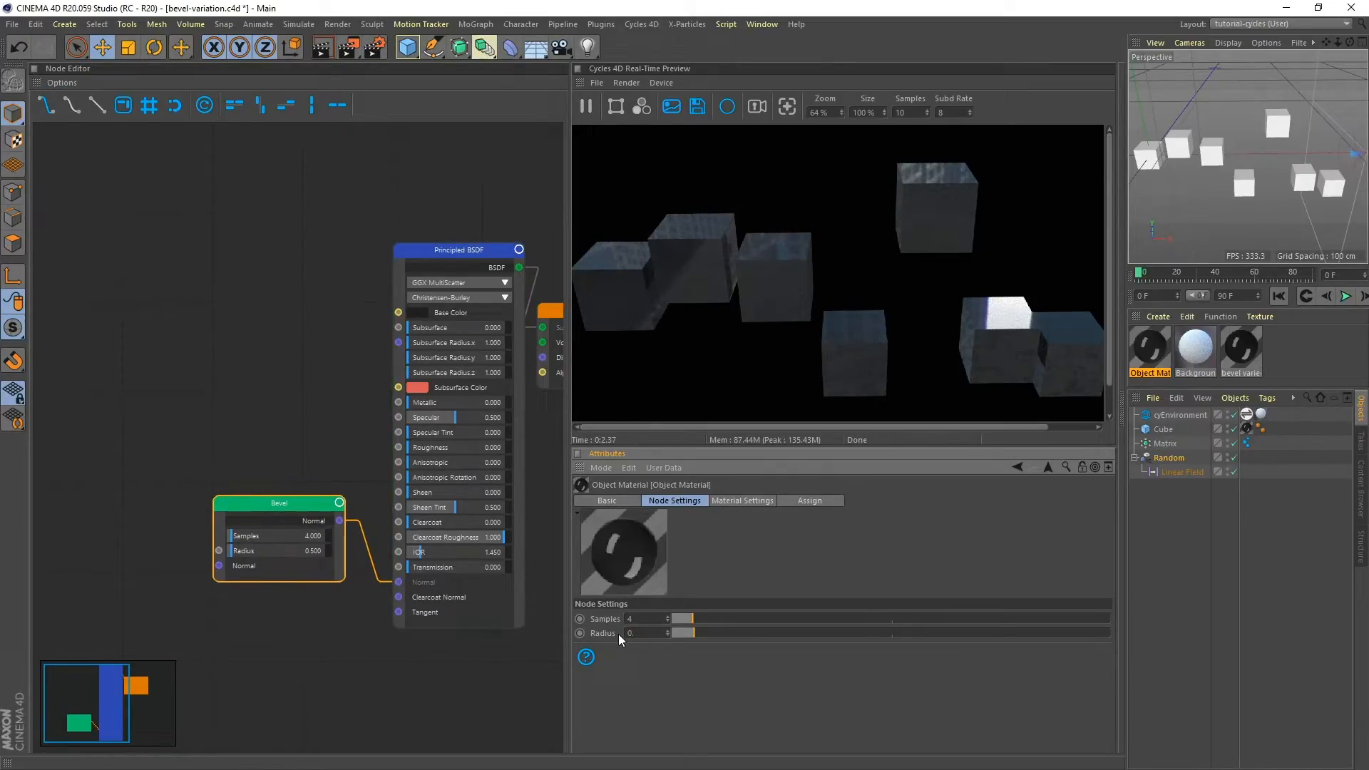
type("01")
key("Return")
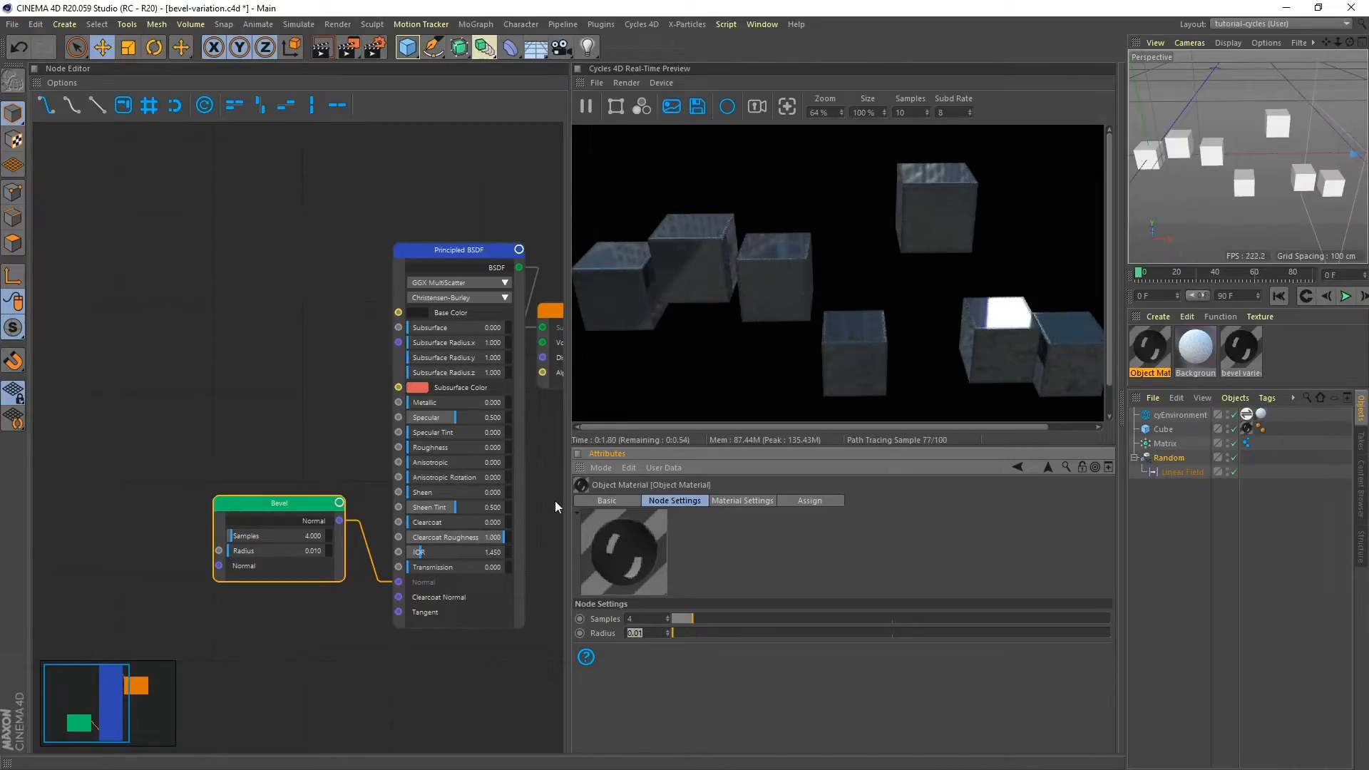
left_click_drag(637, 619, 613, 618)
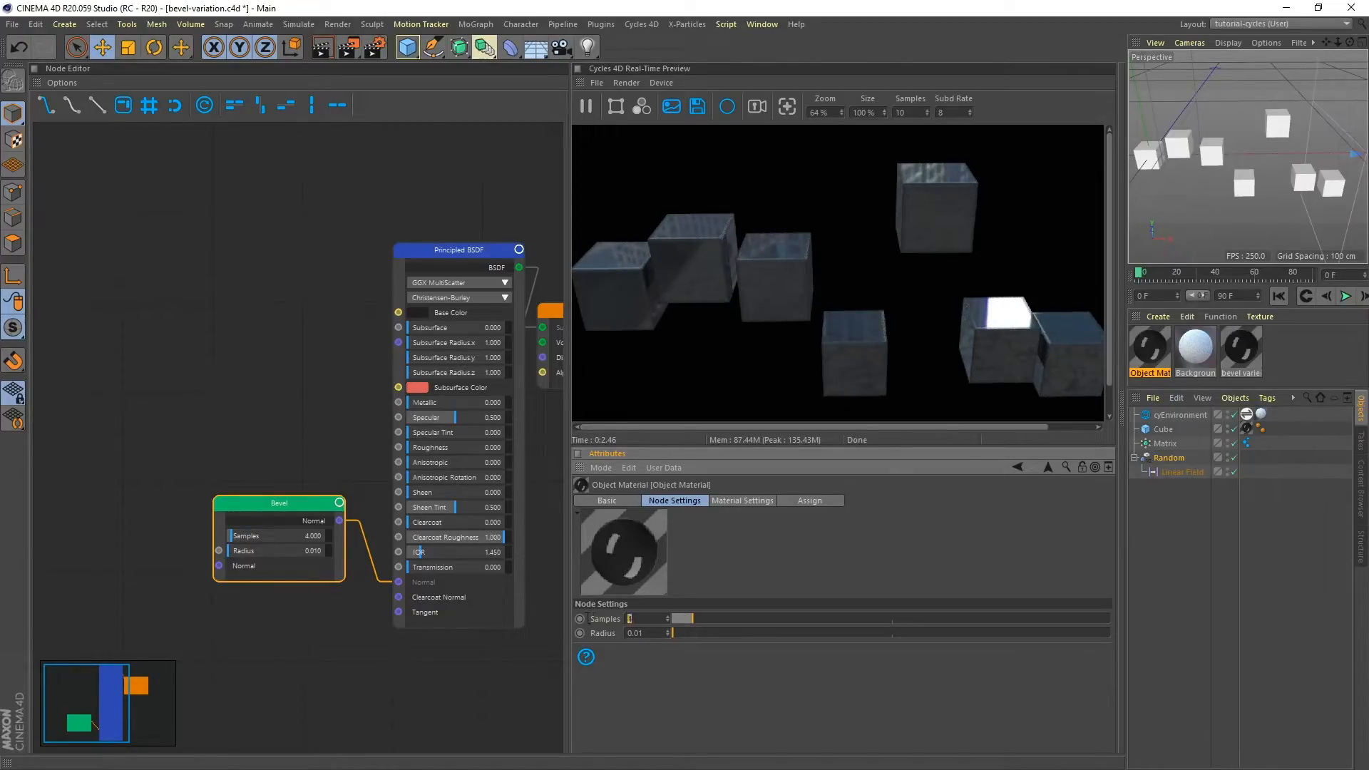
type("20")
key("Return")
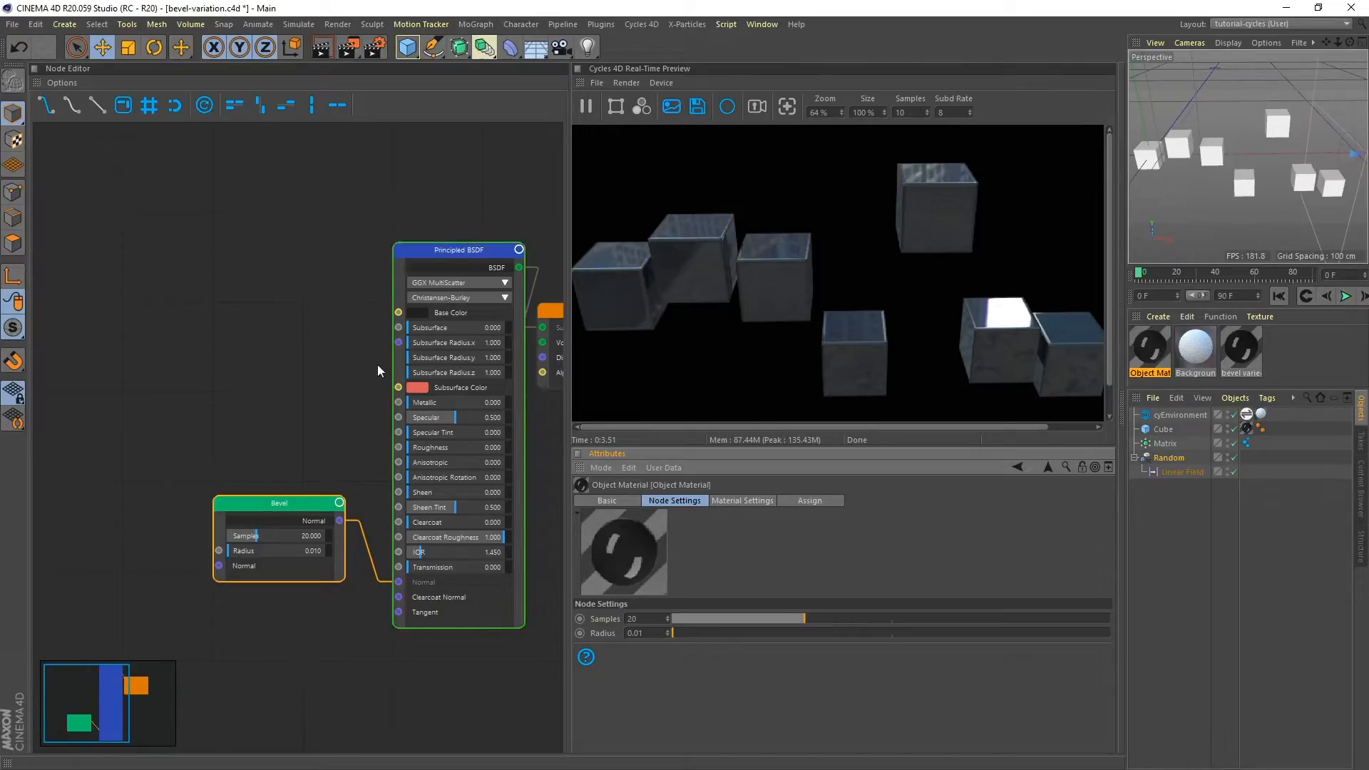
Add an Object Info input node to the material and place it well clear of the Bevel node.
middle_click_drag(215, 310, 293, 312)
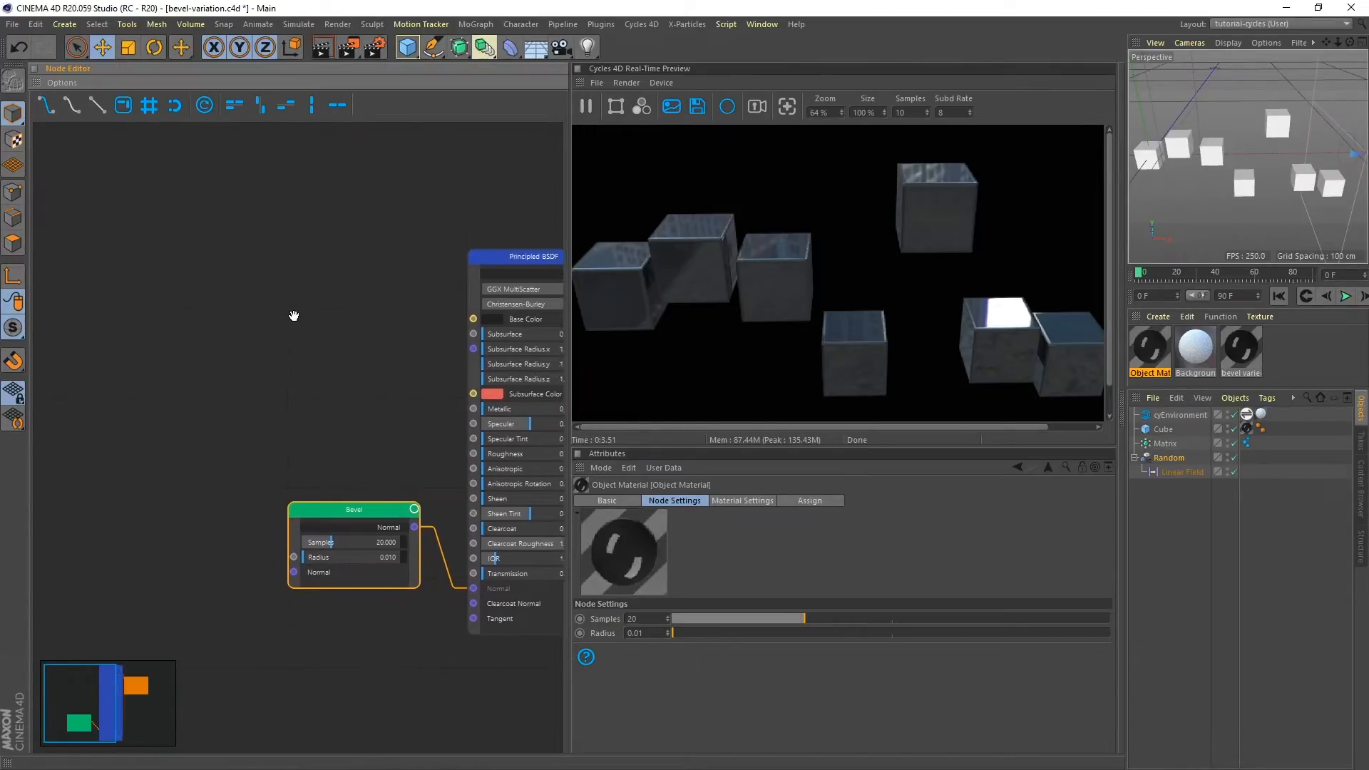
right_click(73, 283)
mouse_move(116, 498)
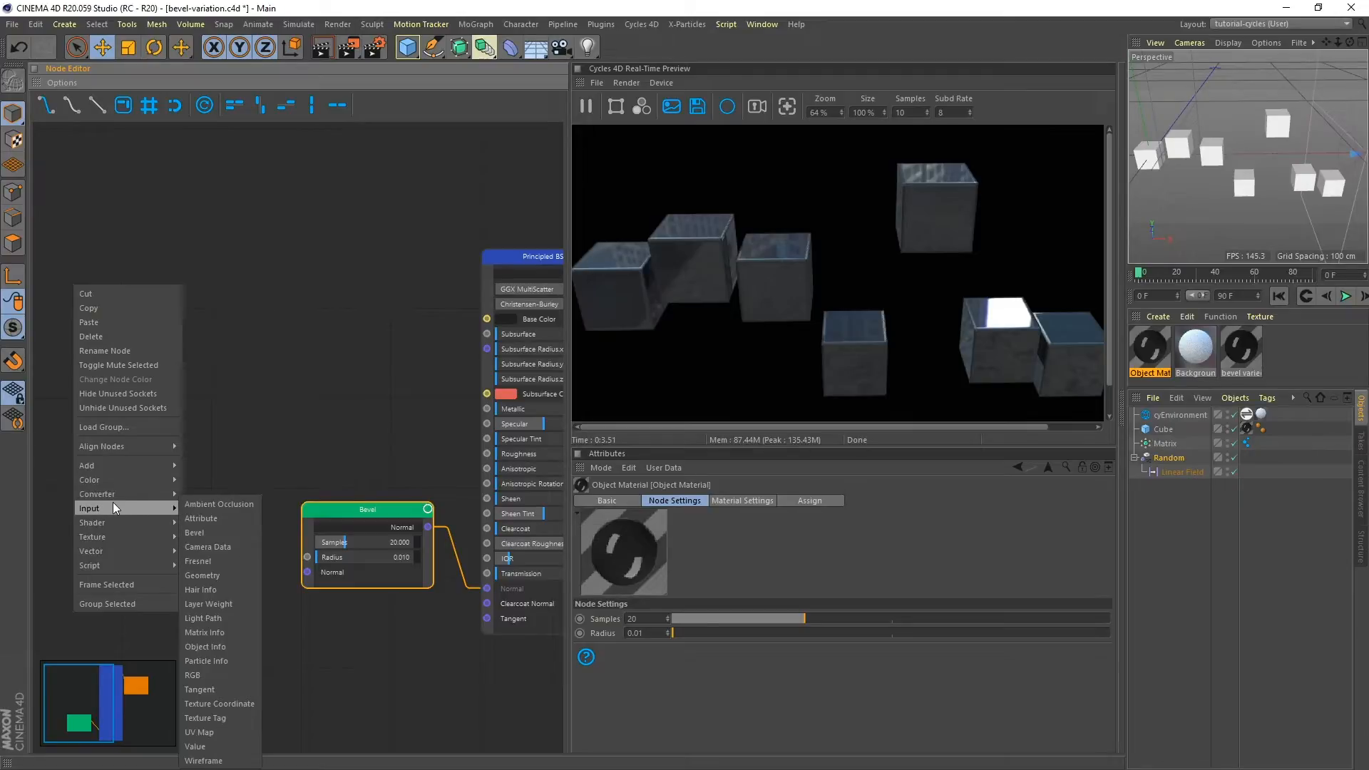
left_click(223, 647)
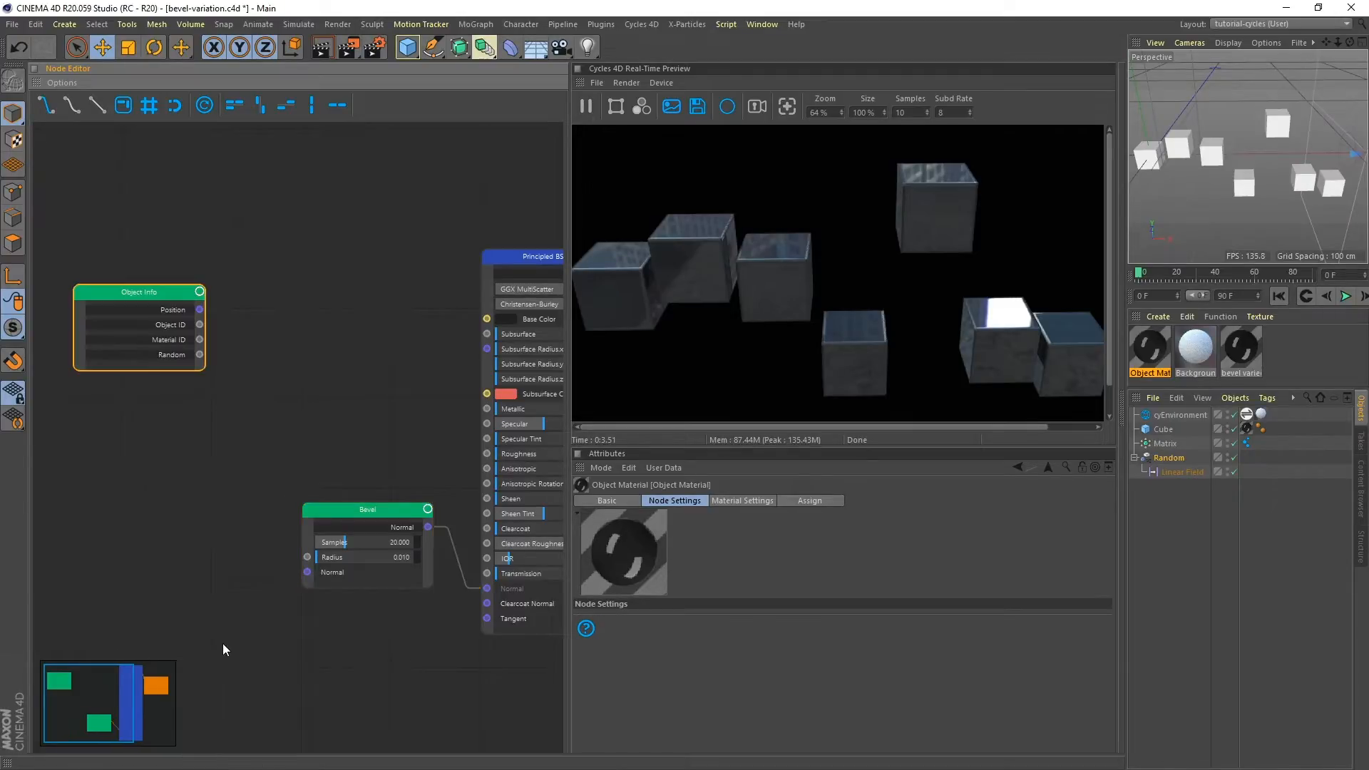
left_click_drag(154, 298, 120, 262)
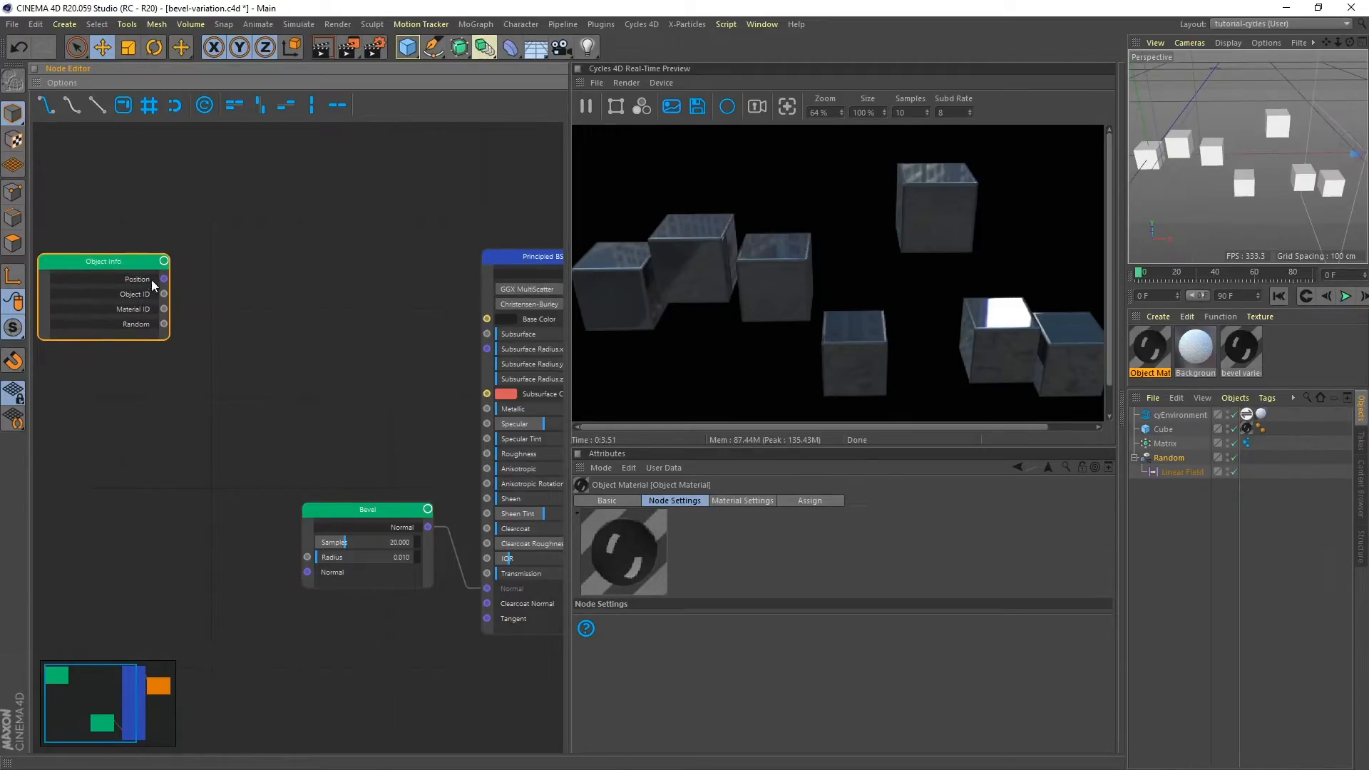
Add a Separate XYZ converter node beside Object Info and connect the Object Info's Position output to its Vector input.
right_click(208, 271)
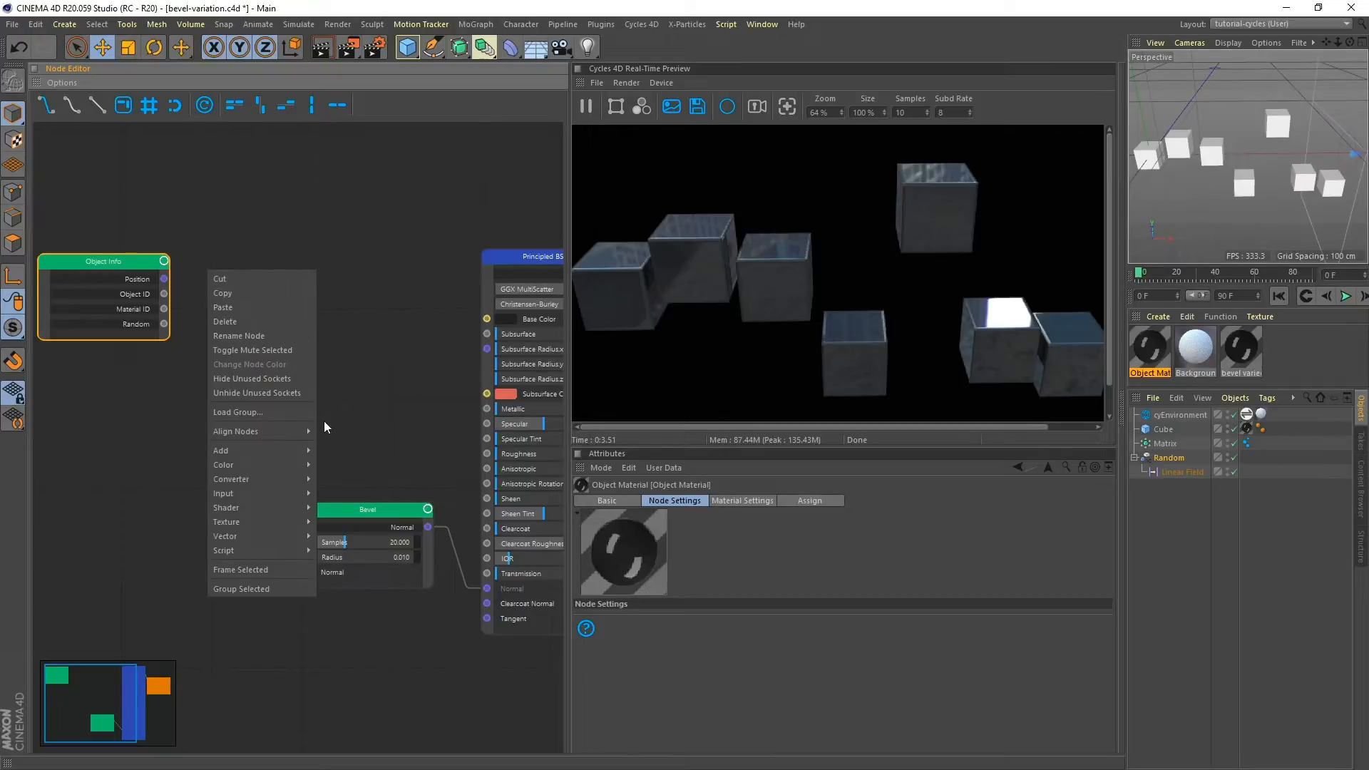
mouse_move(249, 479)
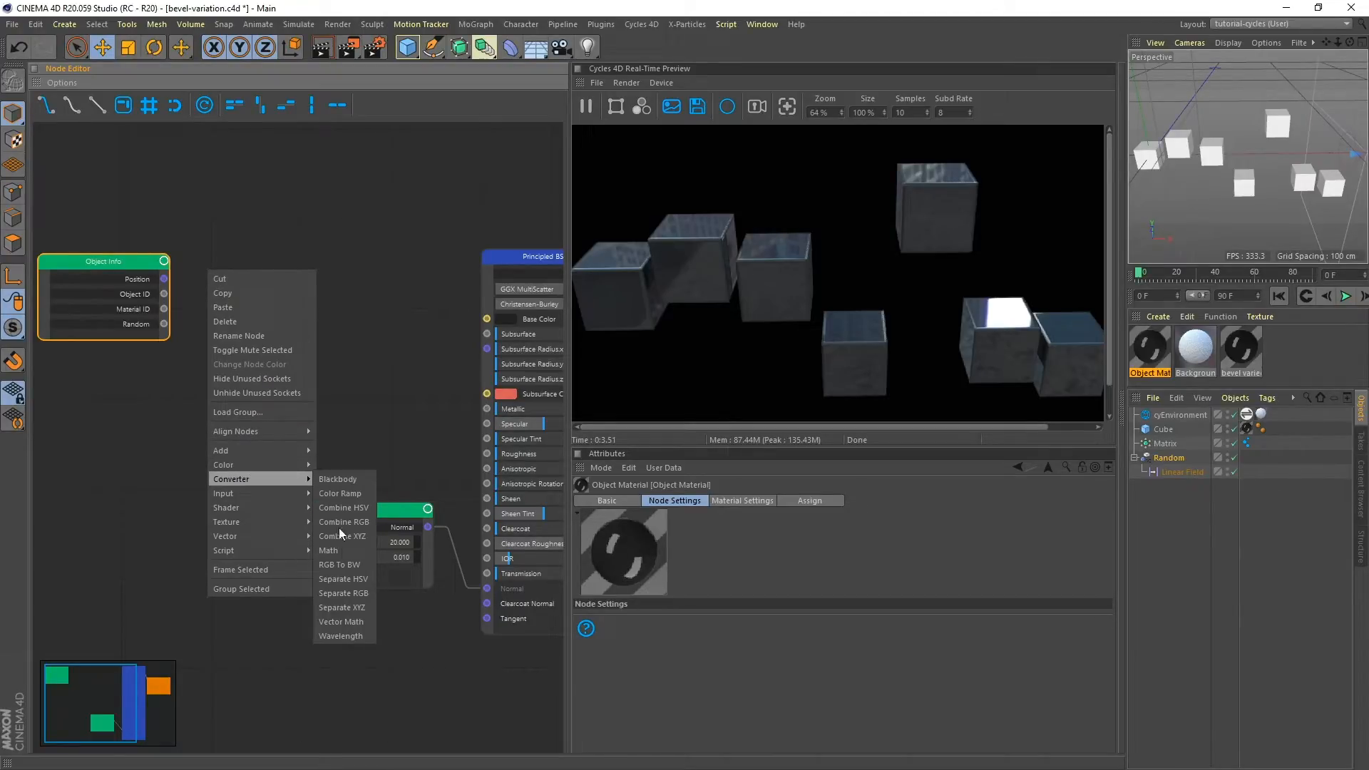
left_click(361, 608)
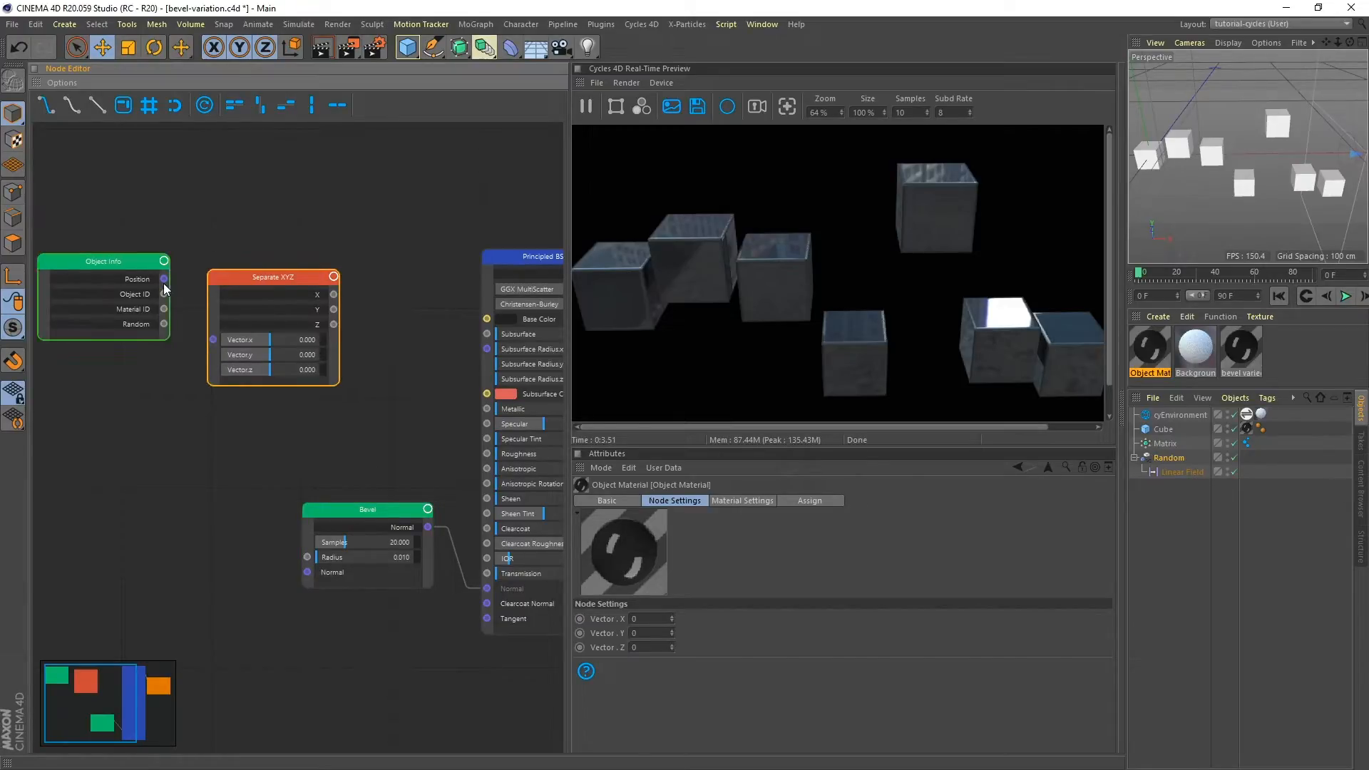
left_click_drag(164, 278, 212, 340)
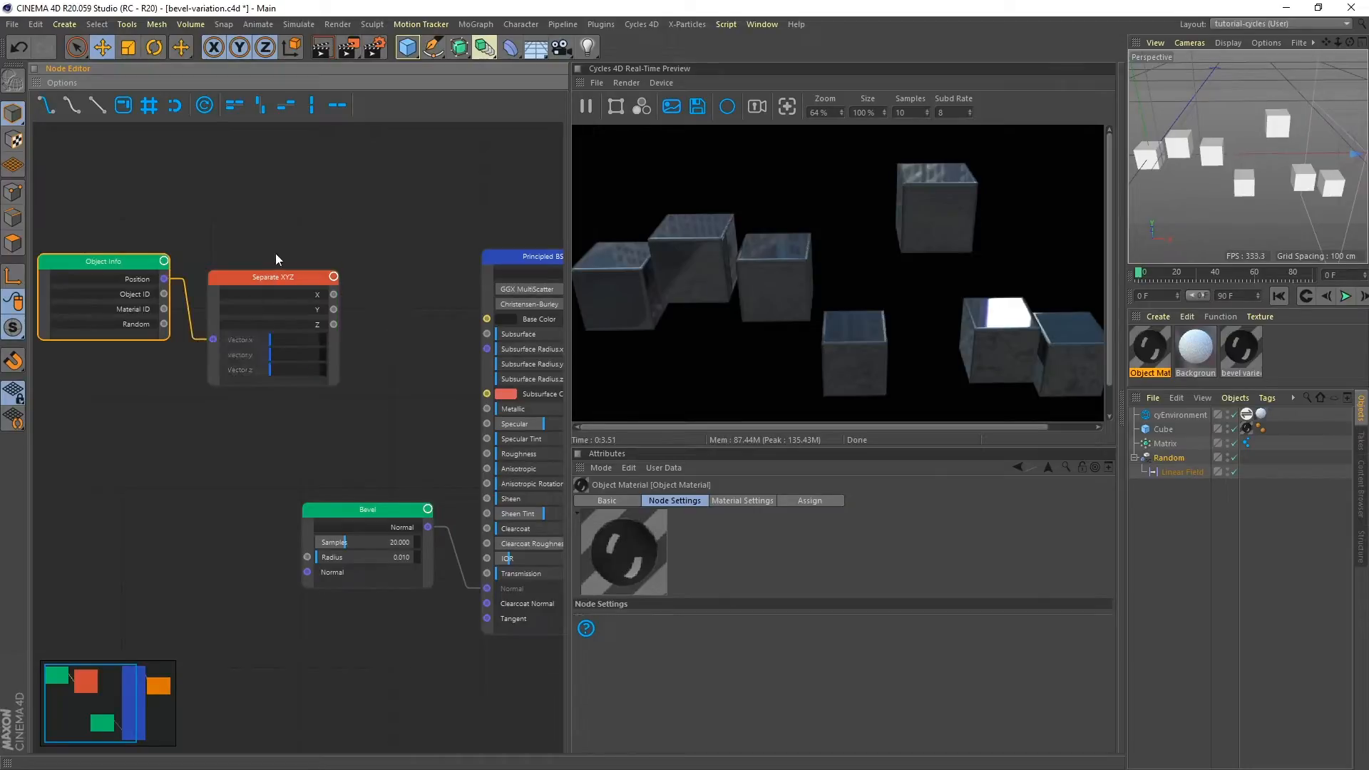
left_click_drag(279, 278, 278, 270)
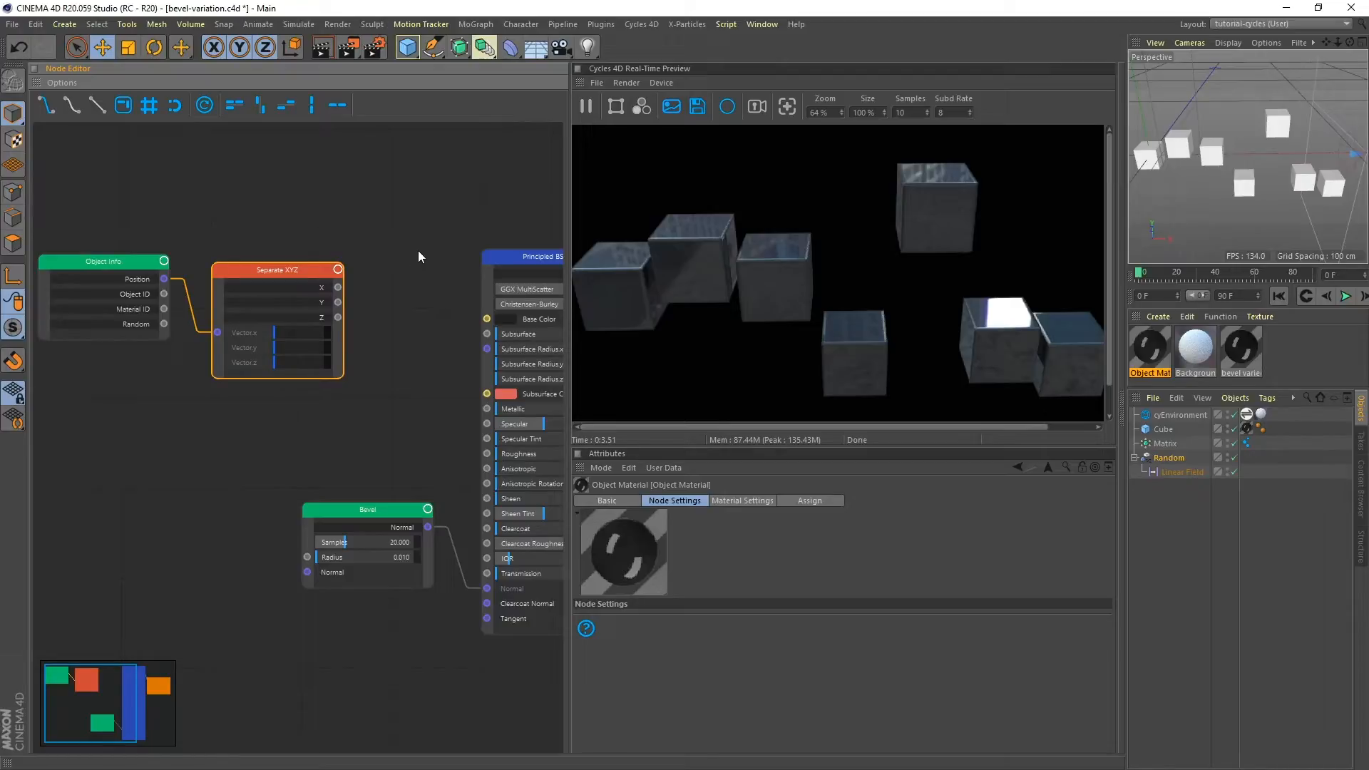
Preview the Separate XYZ node's Y output on the cubes, and spread out the Object Info, Separate XYZ and Bevel nodes to make room.
left_click(319, 303)
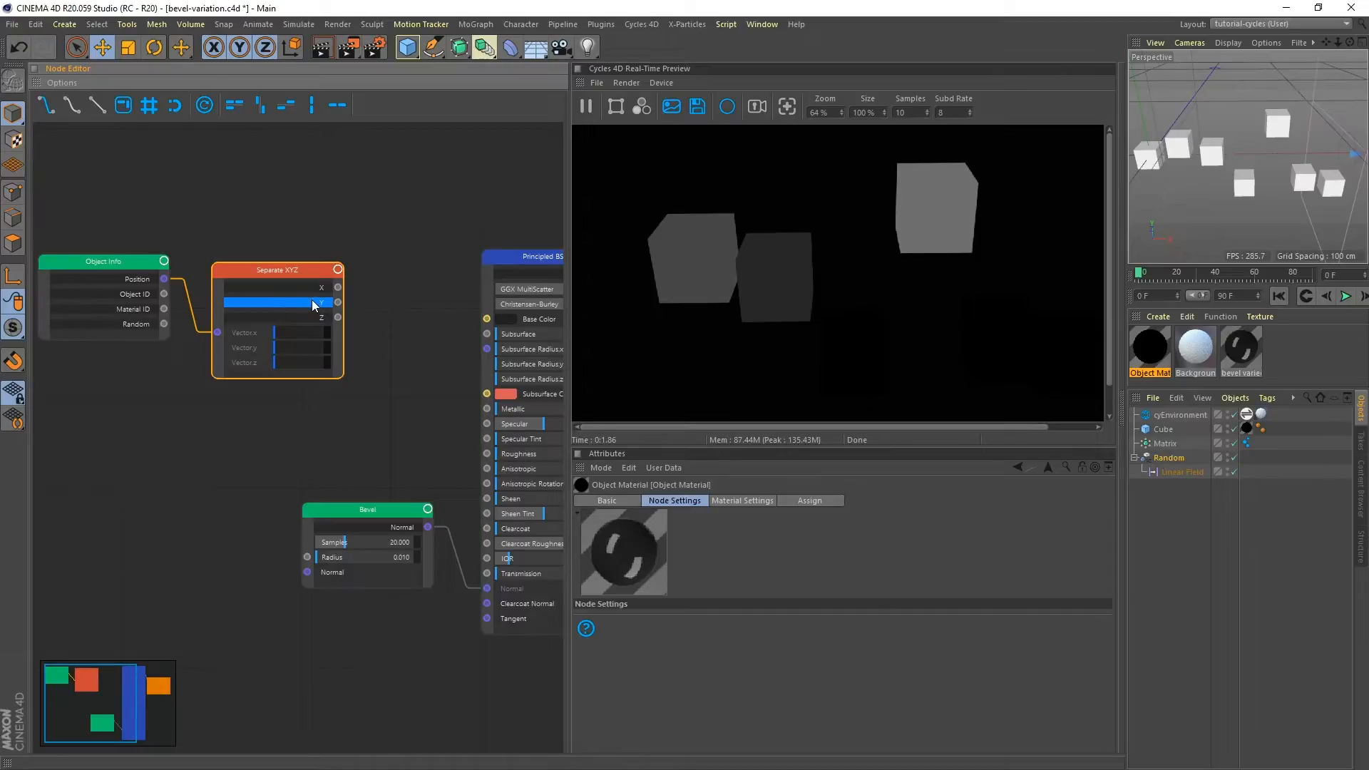
left_click(116, 277)
left_click_drag(110, 264, 86, 553)
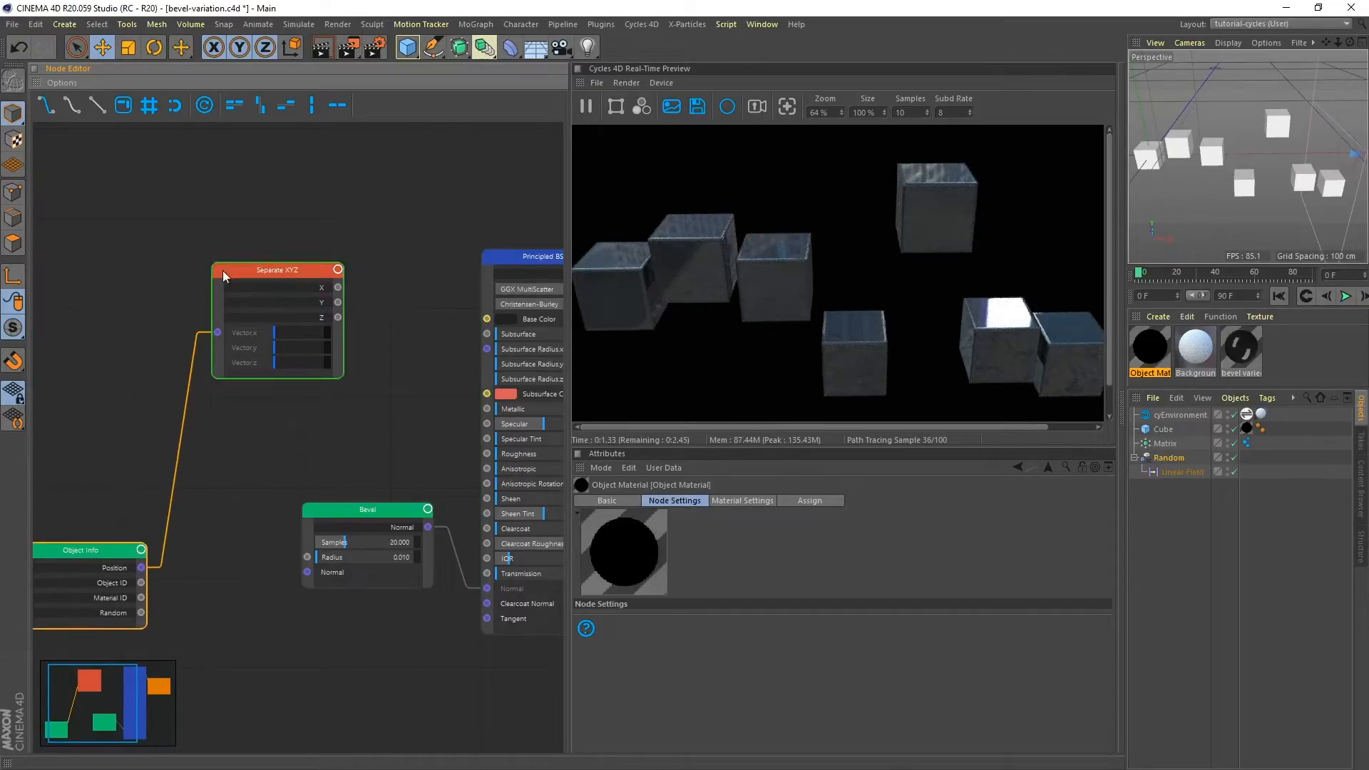
left_click_drag(267, 270, 142, 259)
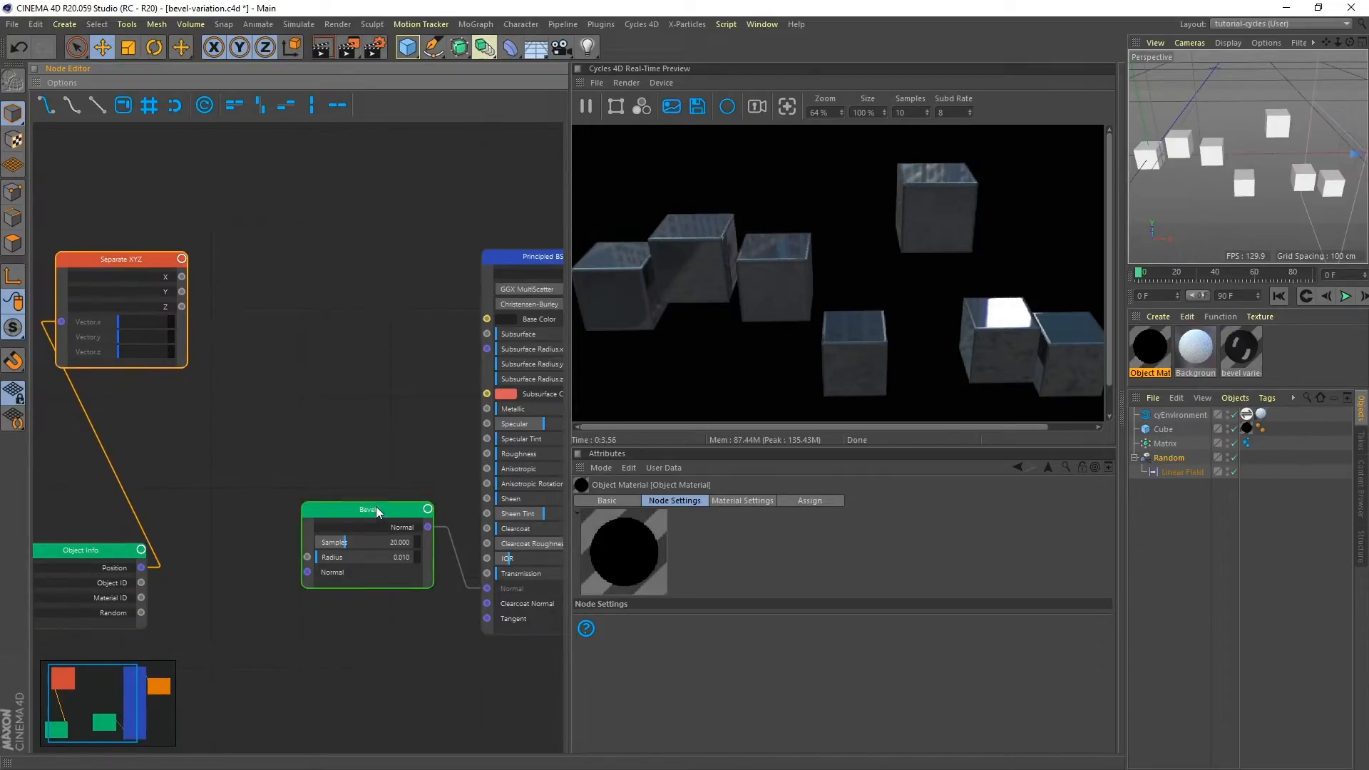
left_click_drag(375, 506, 384, 540)
left_click_drag(111, 260, 104, 250)
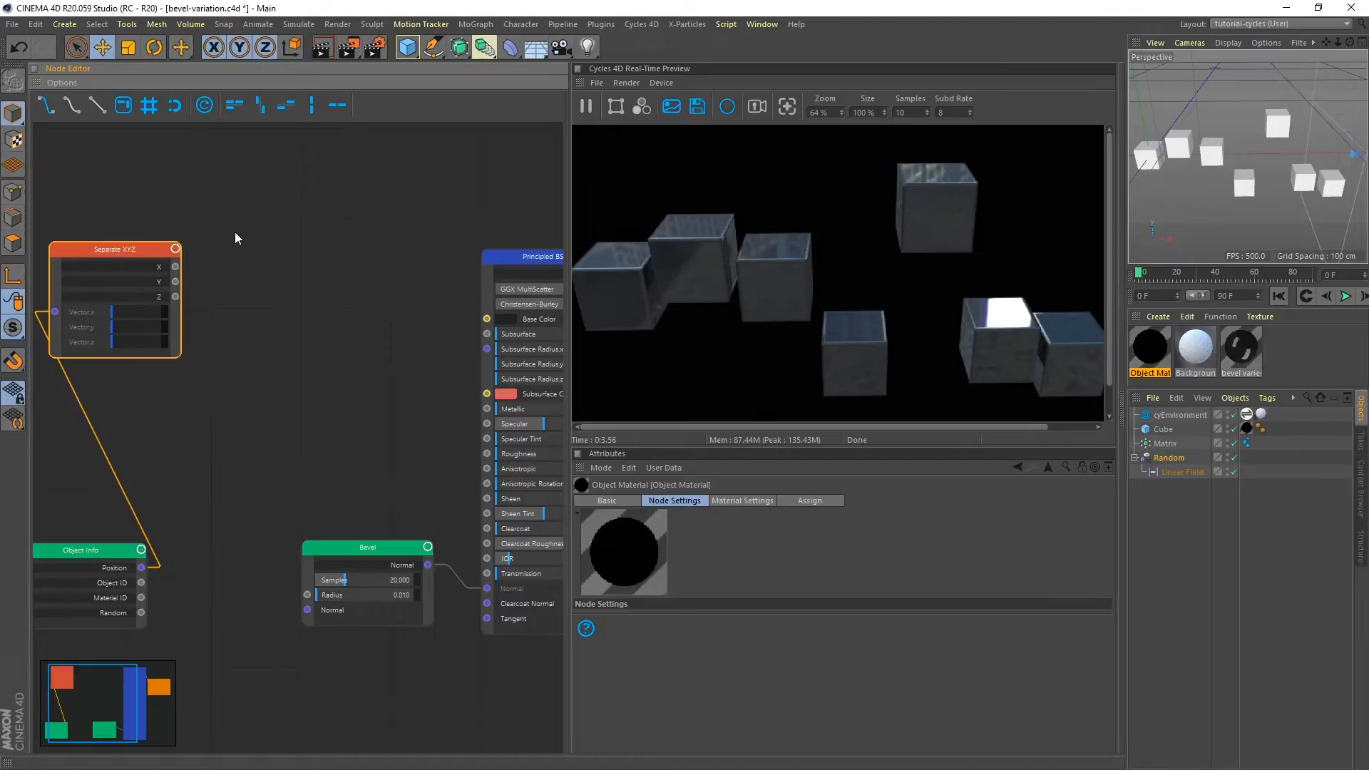
Add a Math converter node and connect the Separate XYZ's Y output to its Value1, placing it above the Separate XYZ node.
right_click(234, 230)
mouse_move(319, 444)
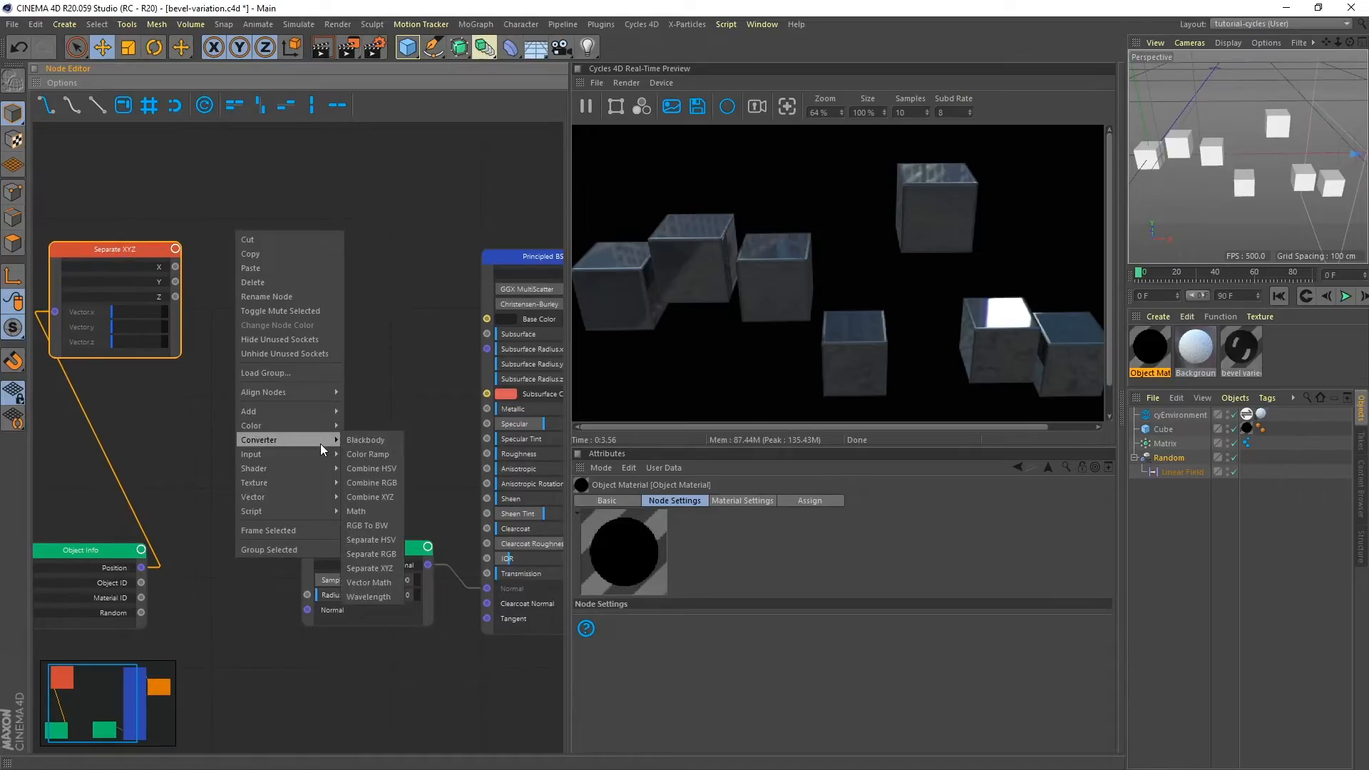
left_click(382, 512)
left_click_drag(379, 545, 380, 553)
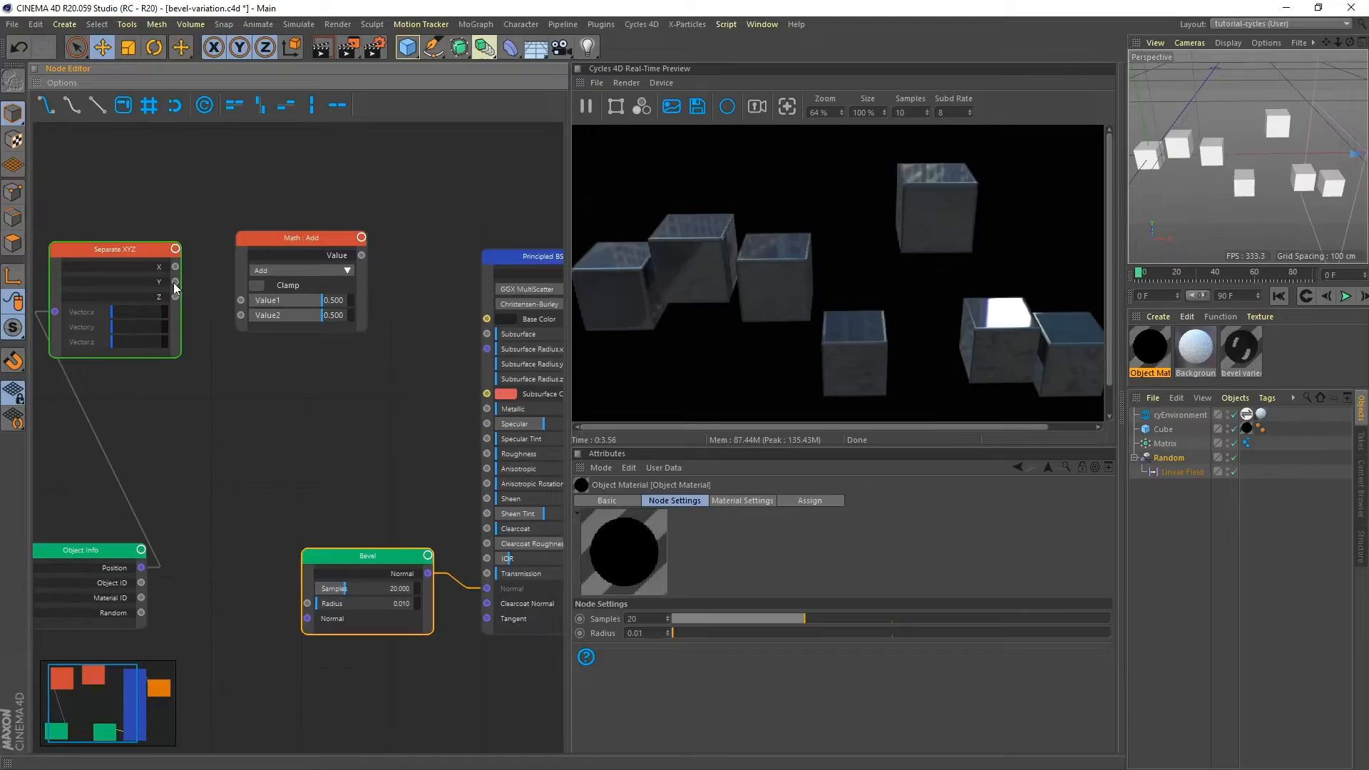
left_click_drag(175, 284, 241, 300)
left_click_drag(302, 237, 290, 183)
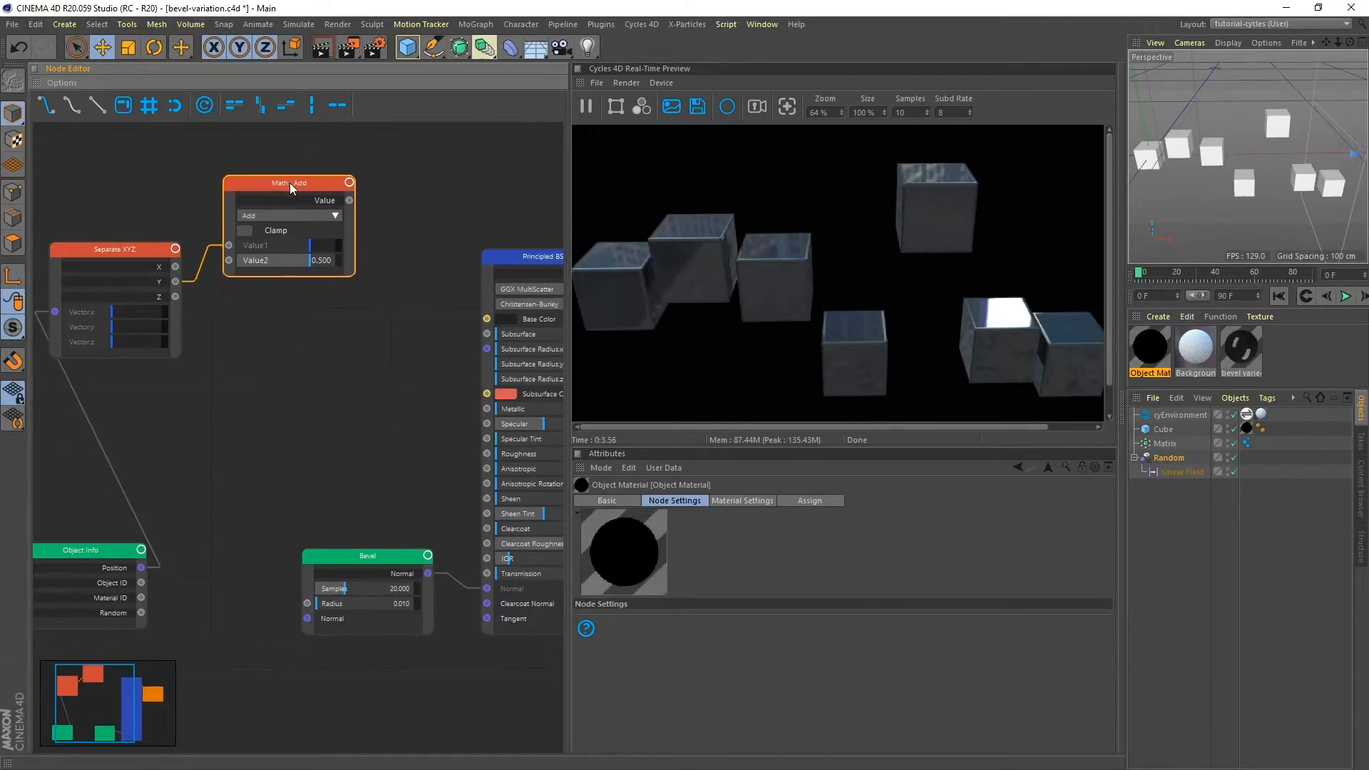
Change the Math node's type to Multiply and set its Value2 to 100.
left_click(281, 217)
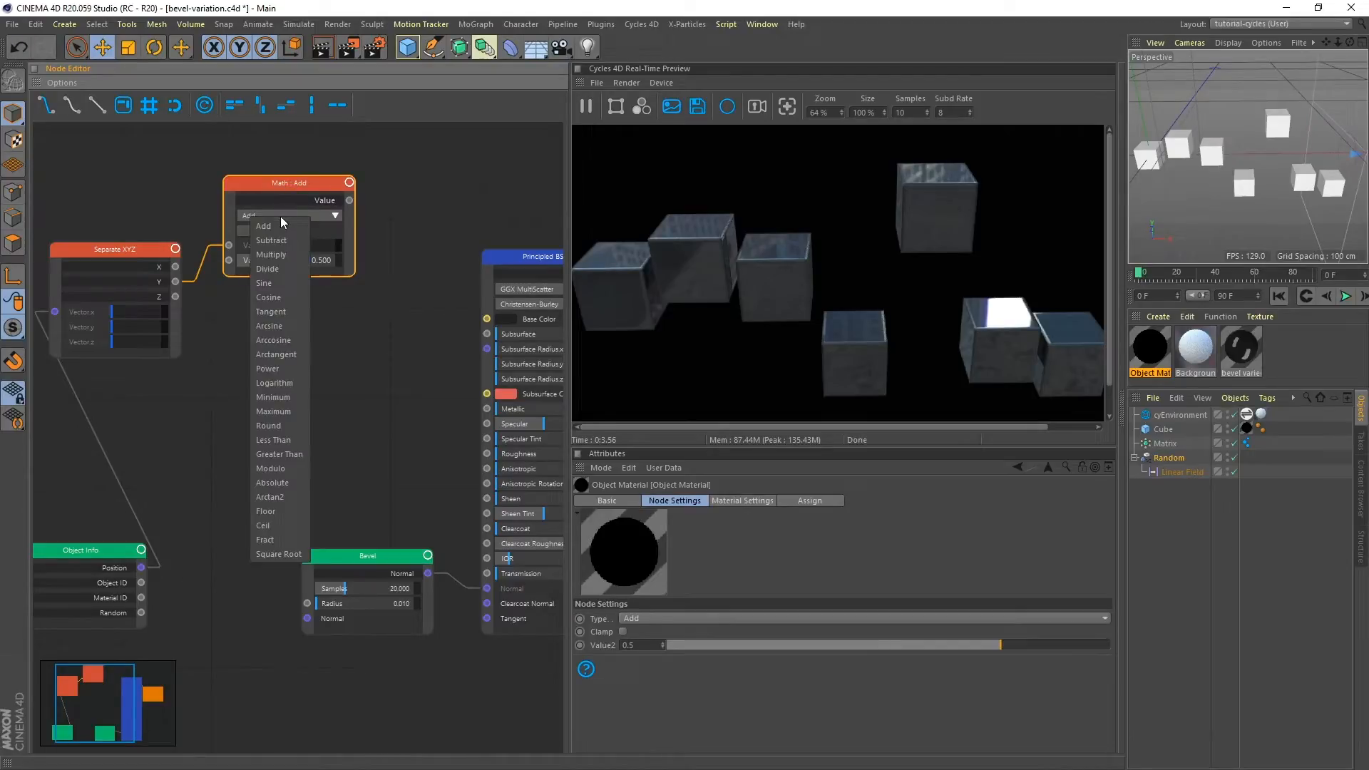
left_click(272, 255)
left_click_drag(303, 180, 292, 165)
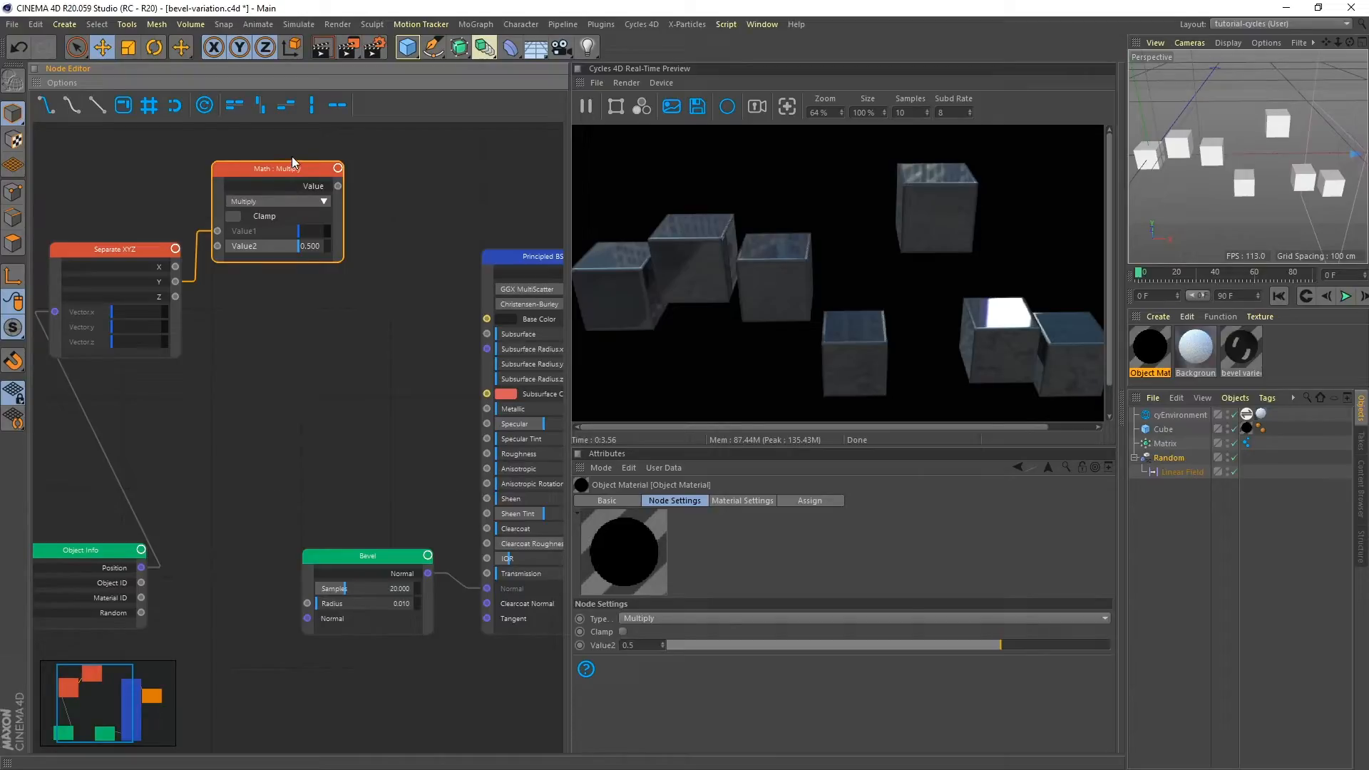
left_click(641, 646)
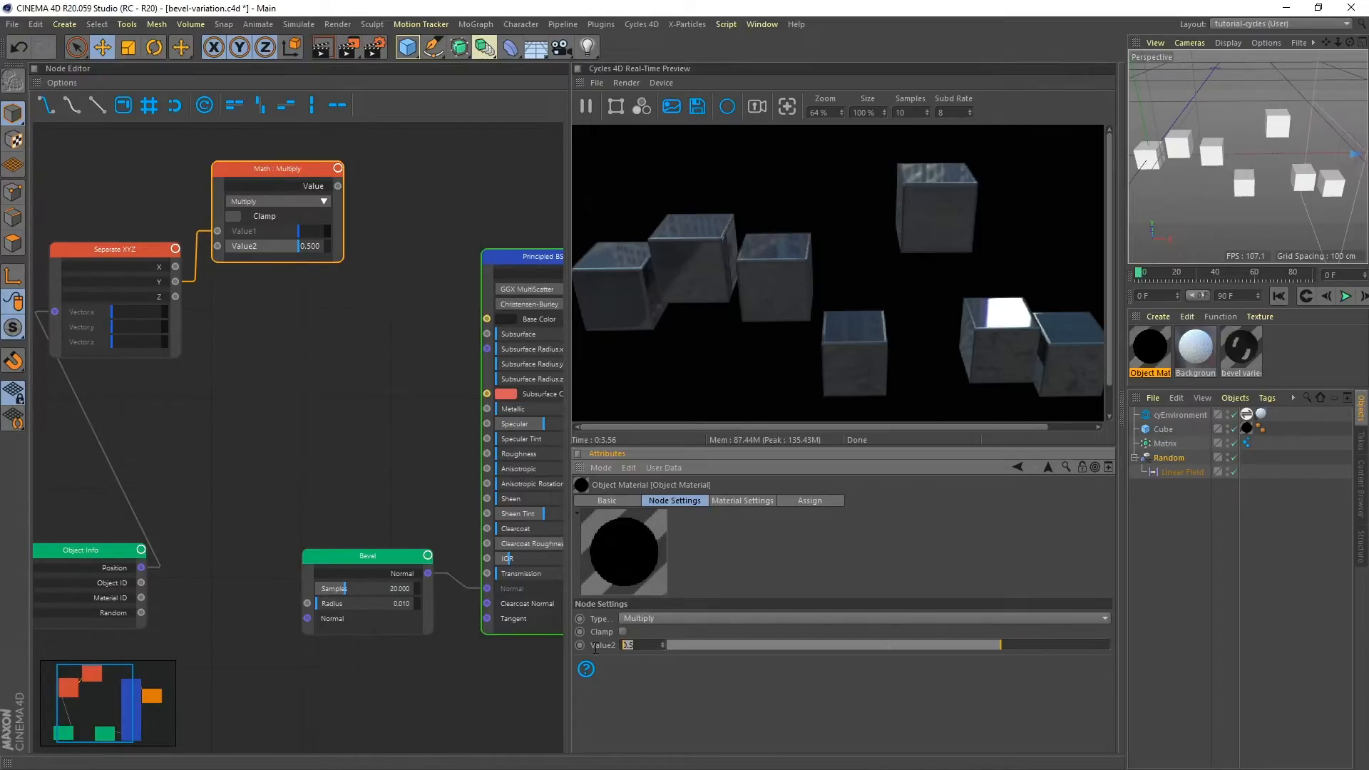
type("100")
key("Return")
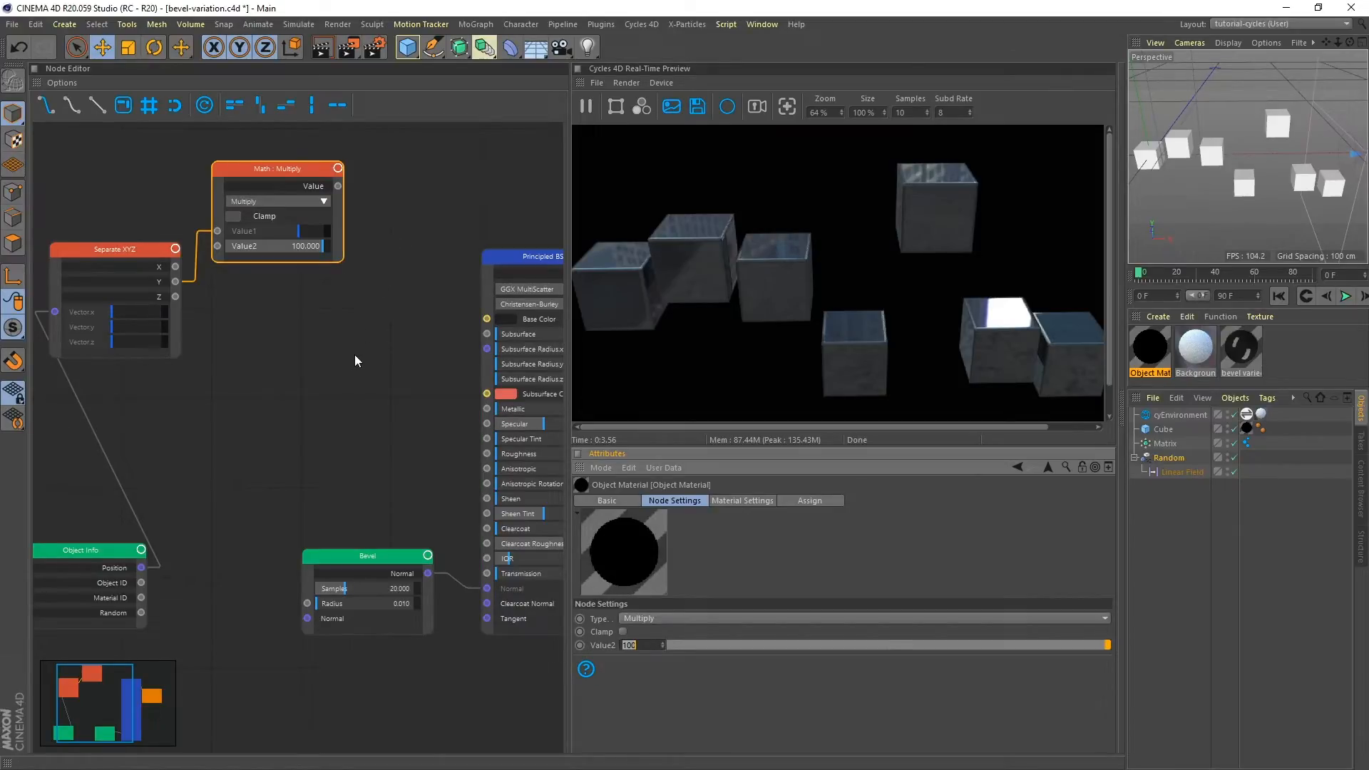
Duplicate the Multiply node, feed the original's Value into the copy's Value1, and make the copy a Round node with Clamp enabled.
left_click_drag(275, 169, 402, 137)
left_click_drag(322, 176, 347, 199)
left_click_drag(393, 136, 421, 142)
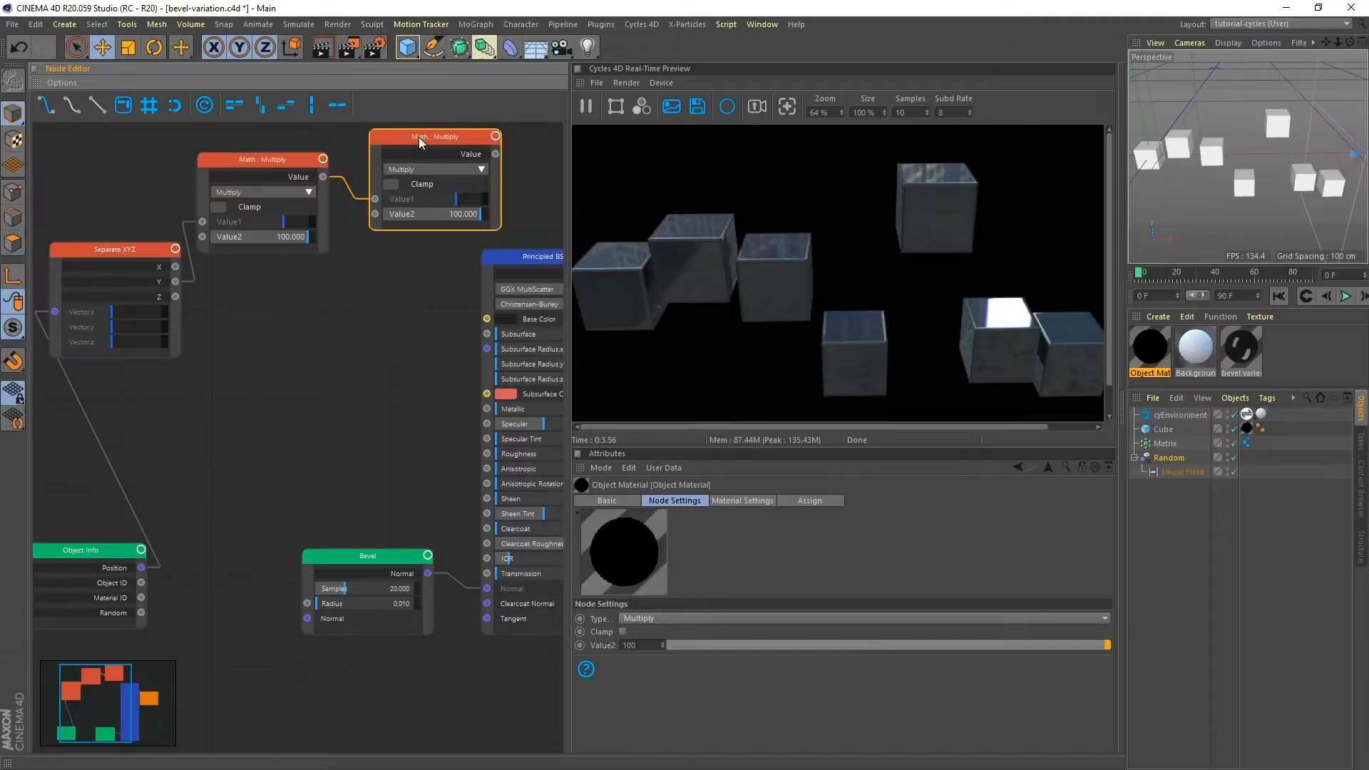
left_click(438, 172)
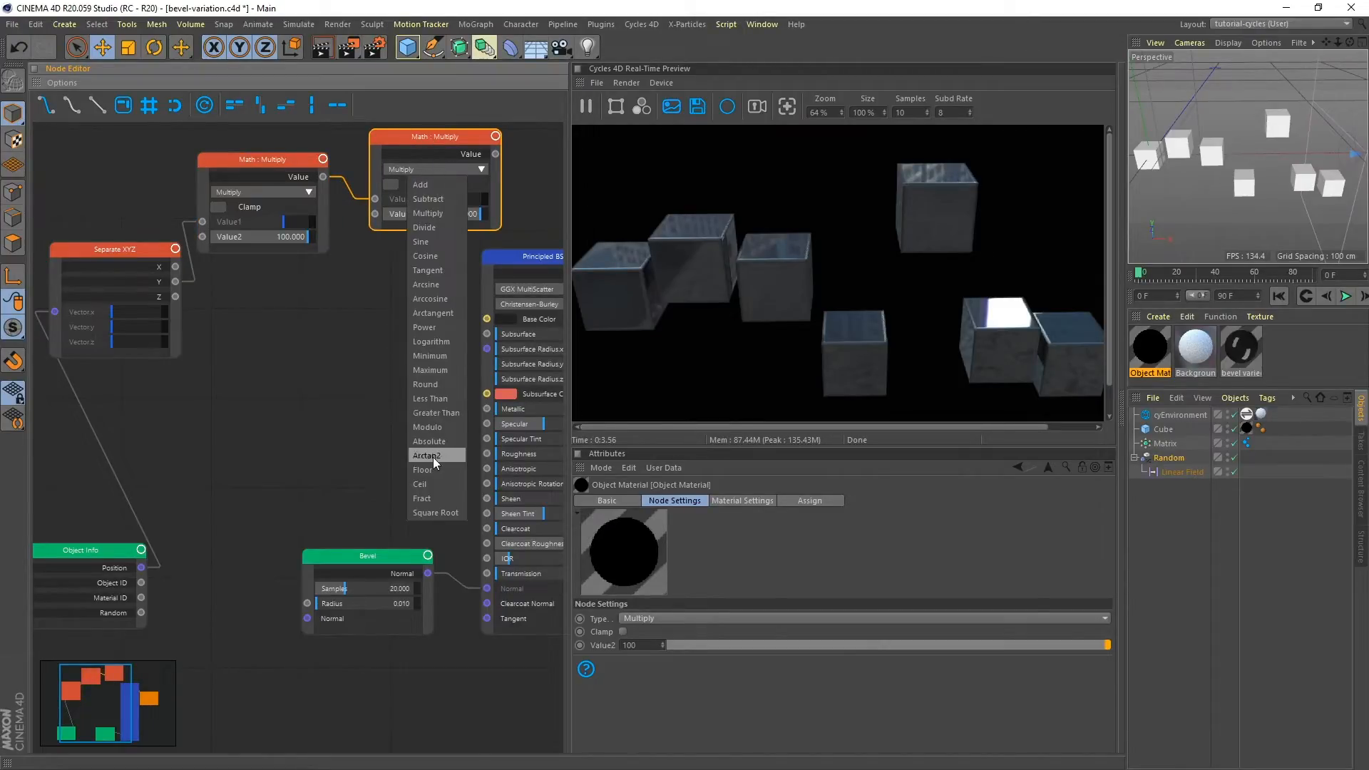
left_click(433, 384)
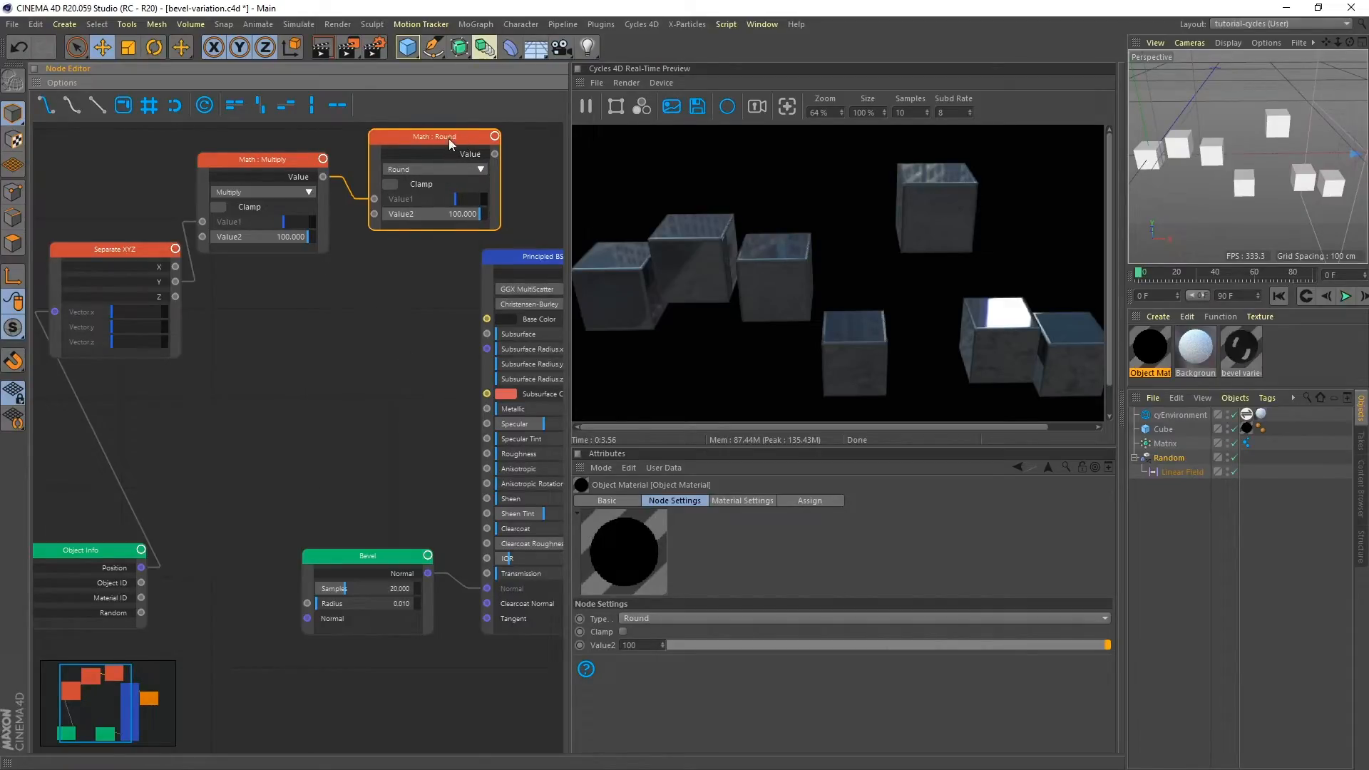
left_click_drag(451, 135, 458, 136)
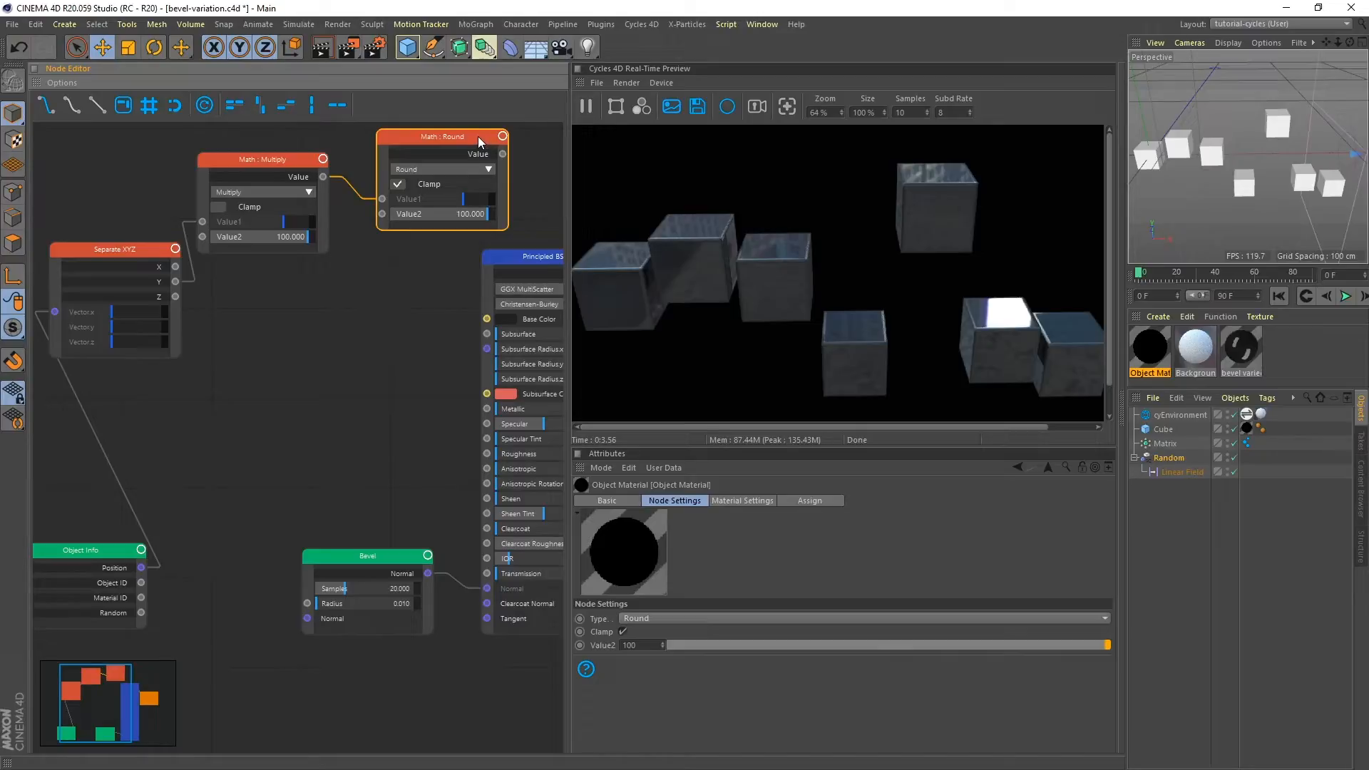
Duplicate the Round node above the Bevel node, connect the original's Value to the copy's Value1, and change the copy to Multiply.
left_click_drag(479, 142, 390, 343, "ctrl")
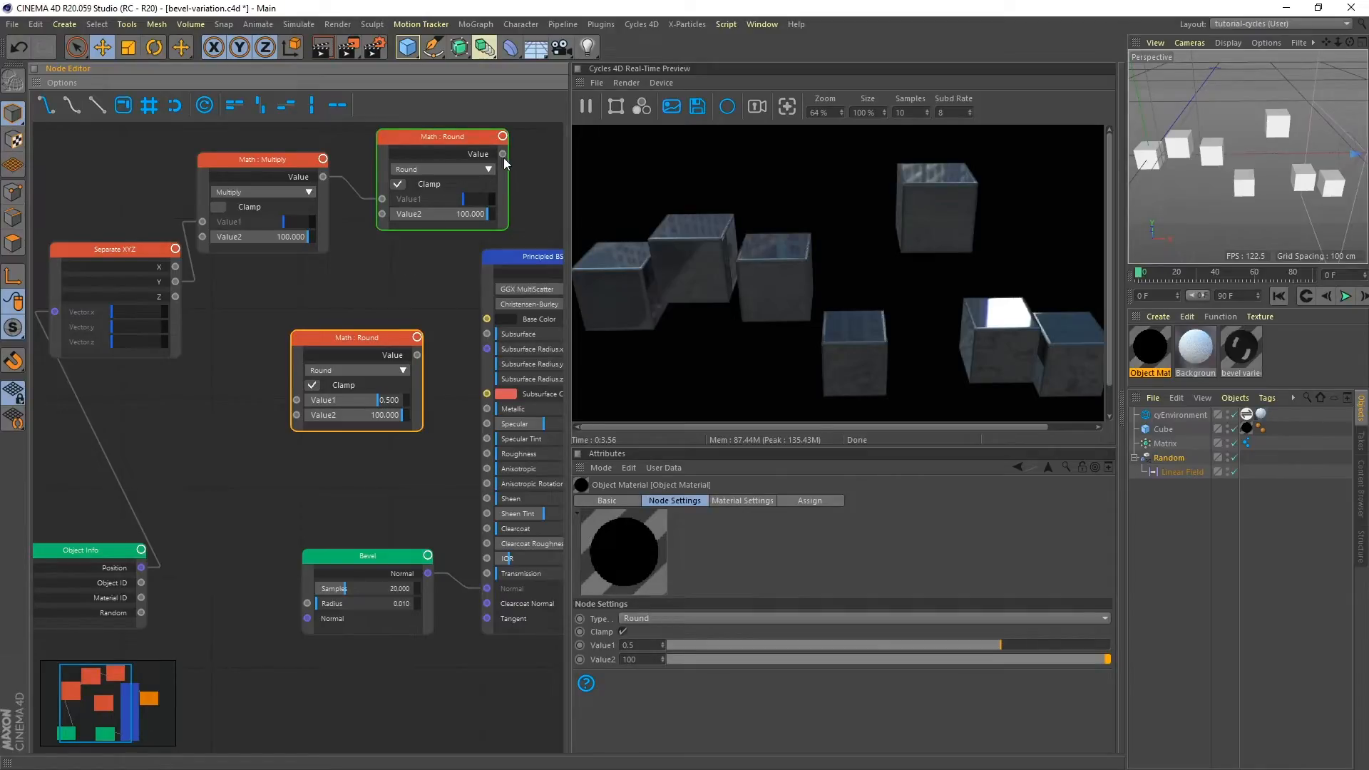
left_click_drag(504, 155, 296, 400)
left_click(366, 337)
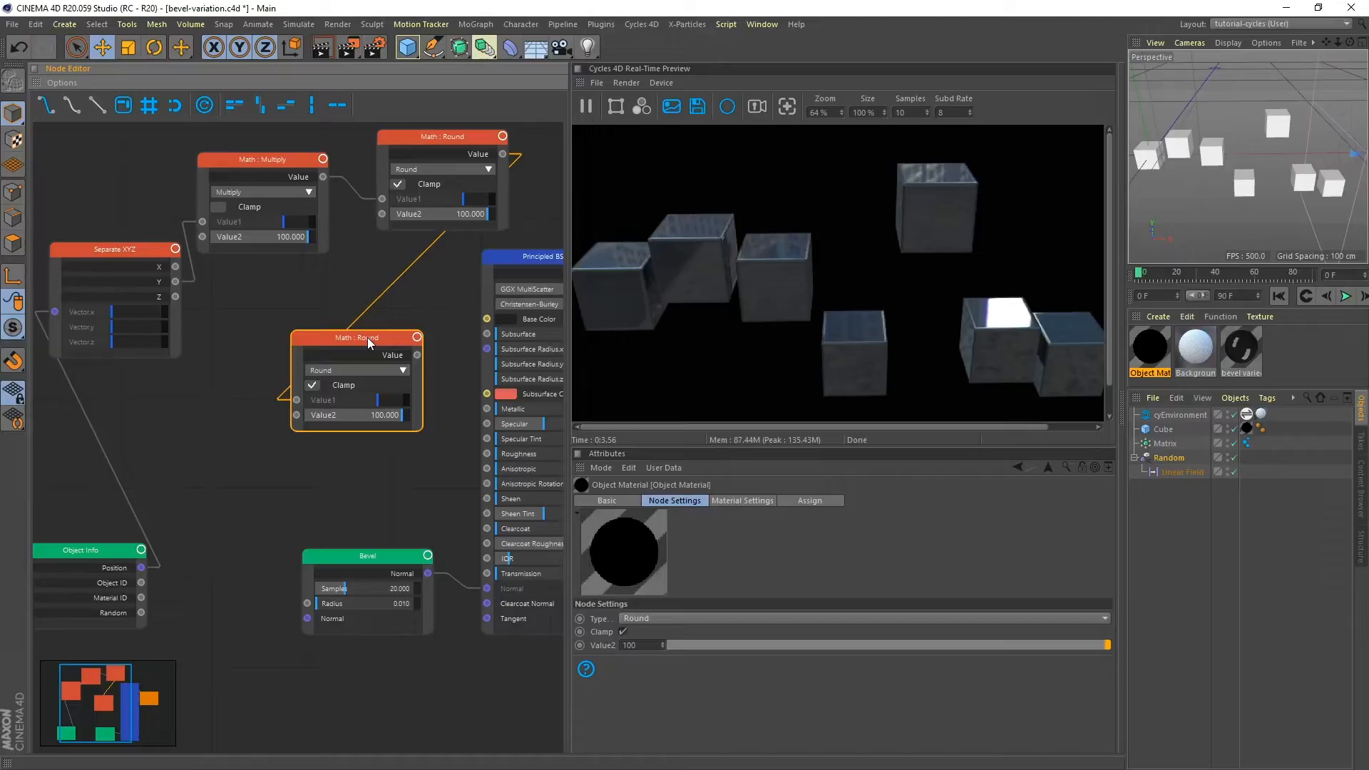
left_click(653, 619)
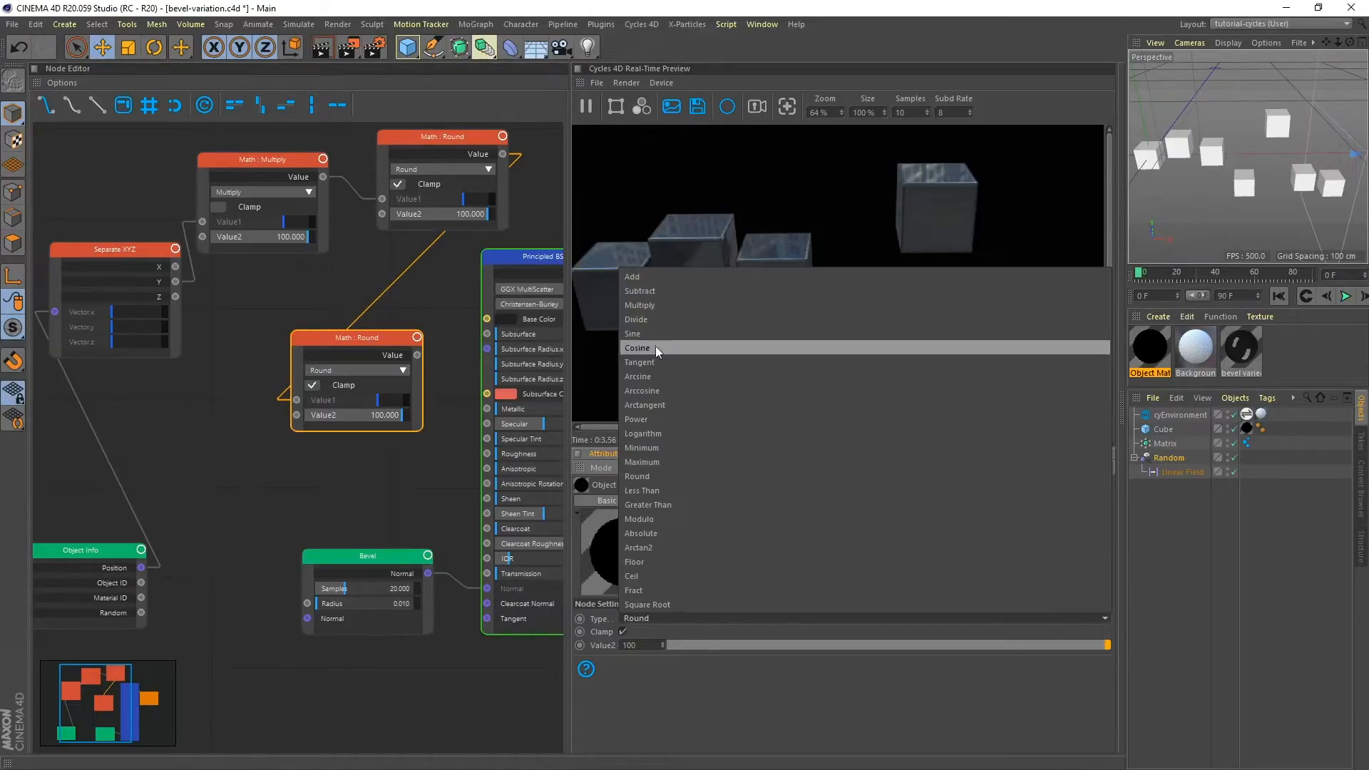
left_click(652, 305)
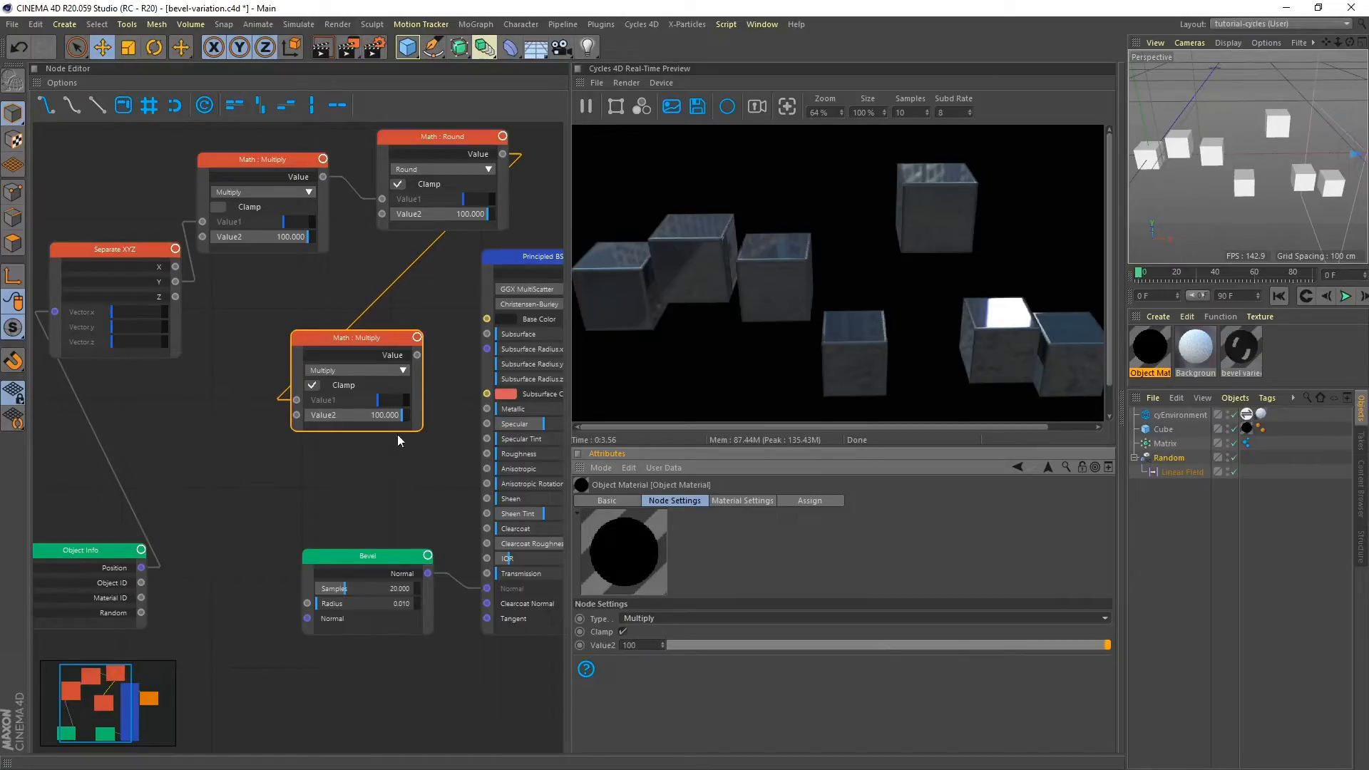
Set the clamped Multiply node's Value2 to 0.01 and connect its Value output to the Bevel node's Radius.
left_click(628, 645)
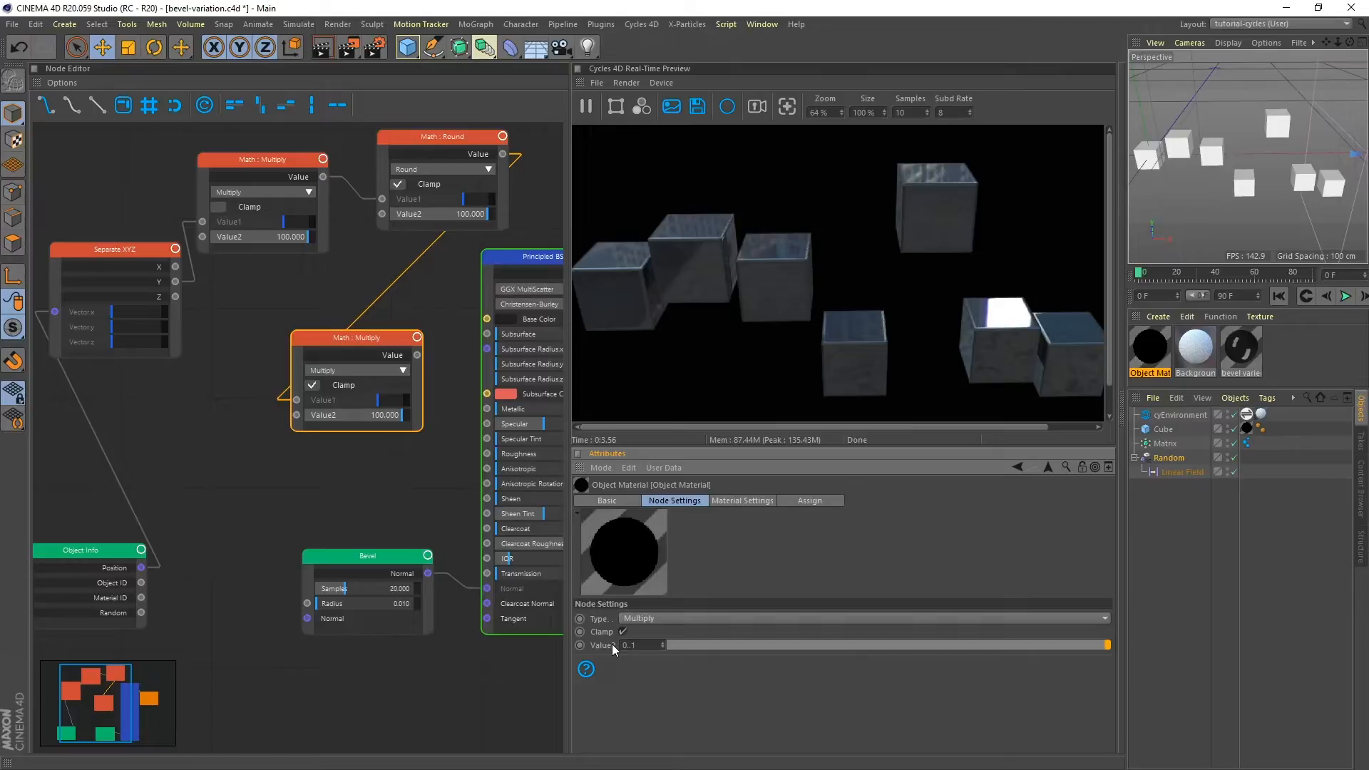
type("0.01")
key("Return")
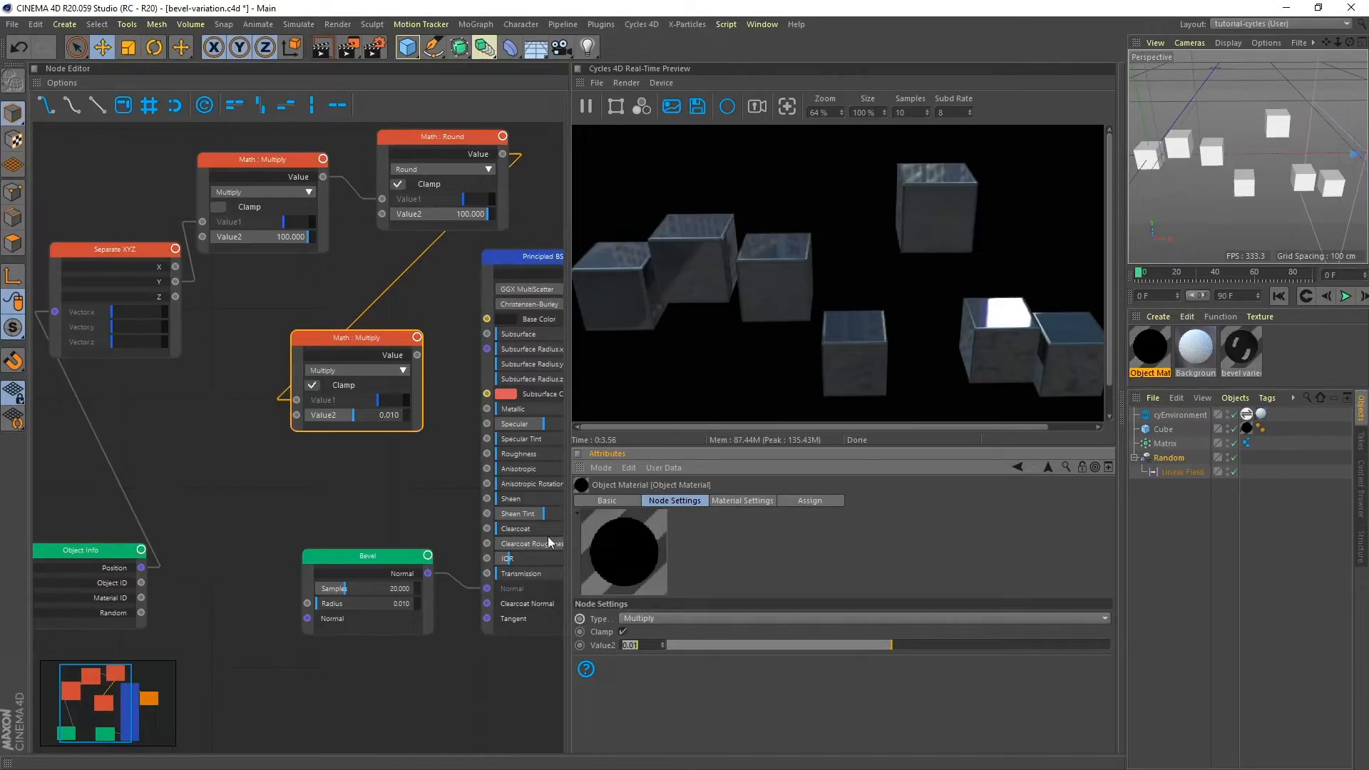
left_click_drag(417, 355, 311, 606)
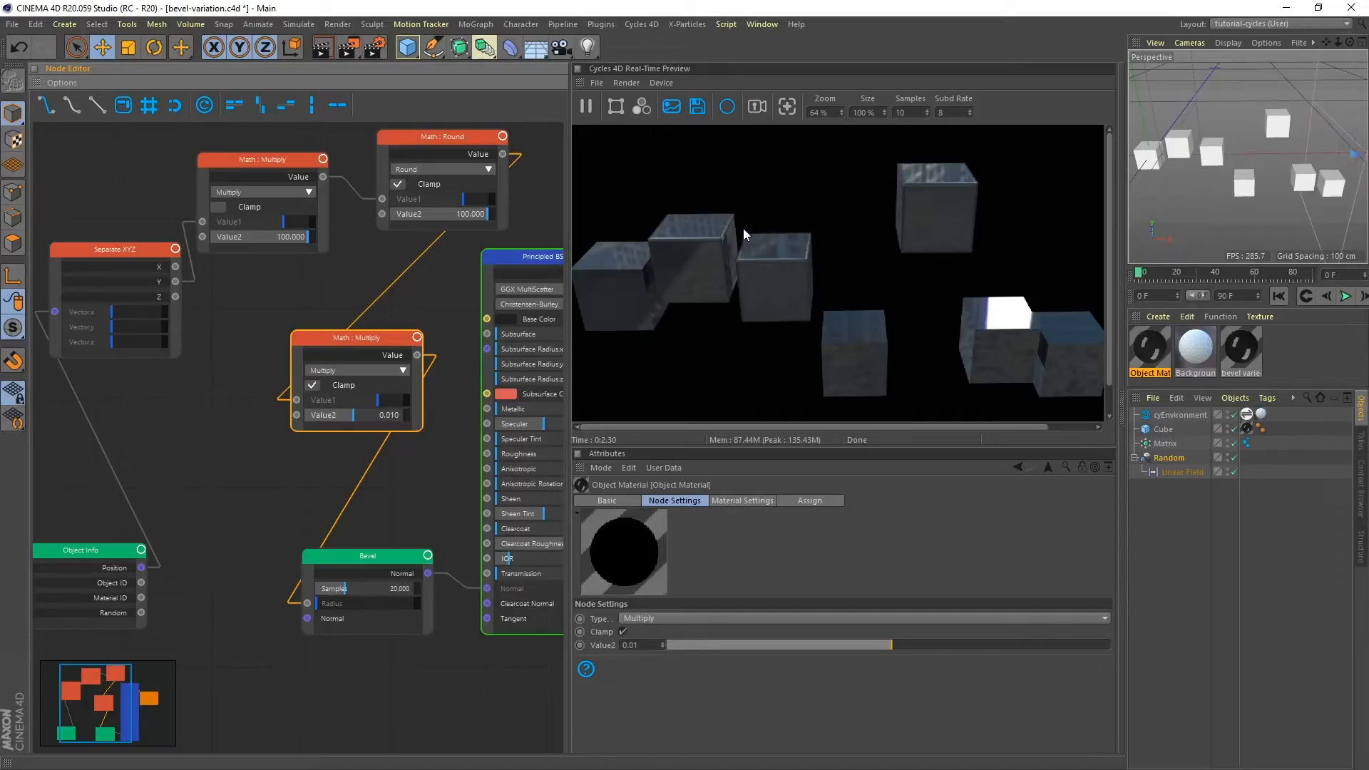
Test the height-driven bevel by lowering the Random effector's Strength to 0% and raising it to 60%.
left_click(1172, 458)
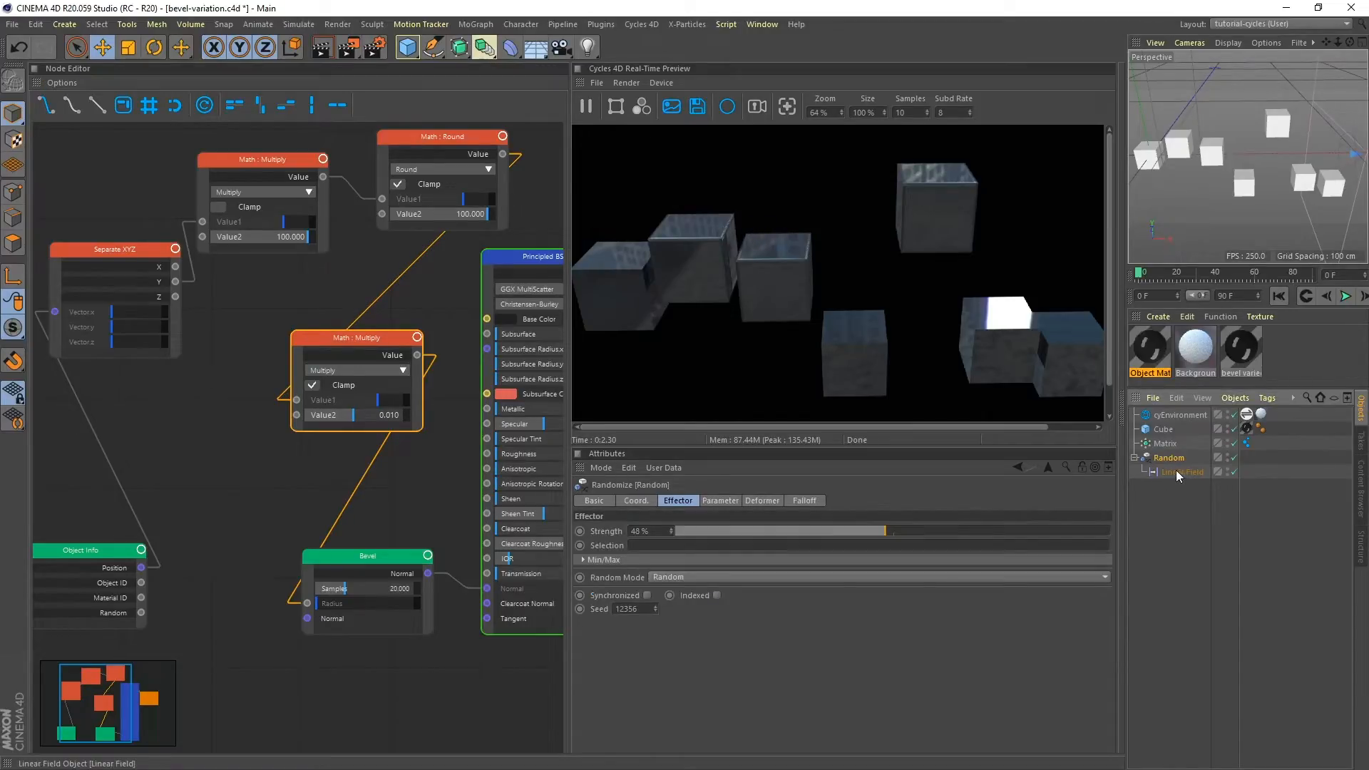
left_click_drag(855, 533, 649, 531)
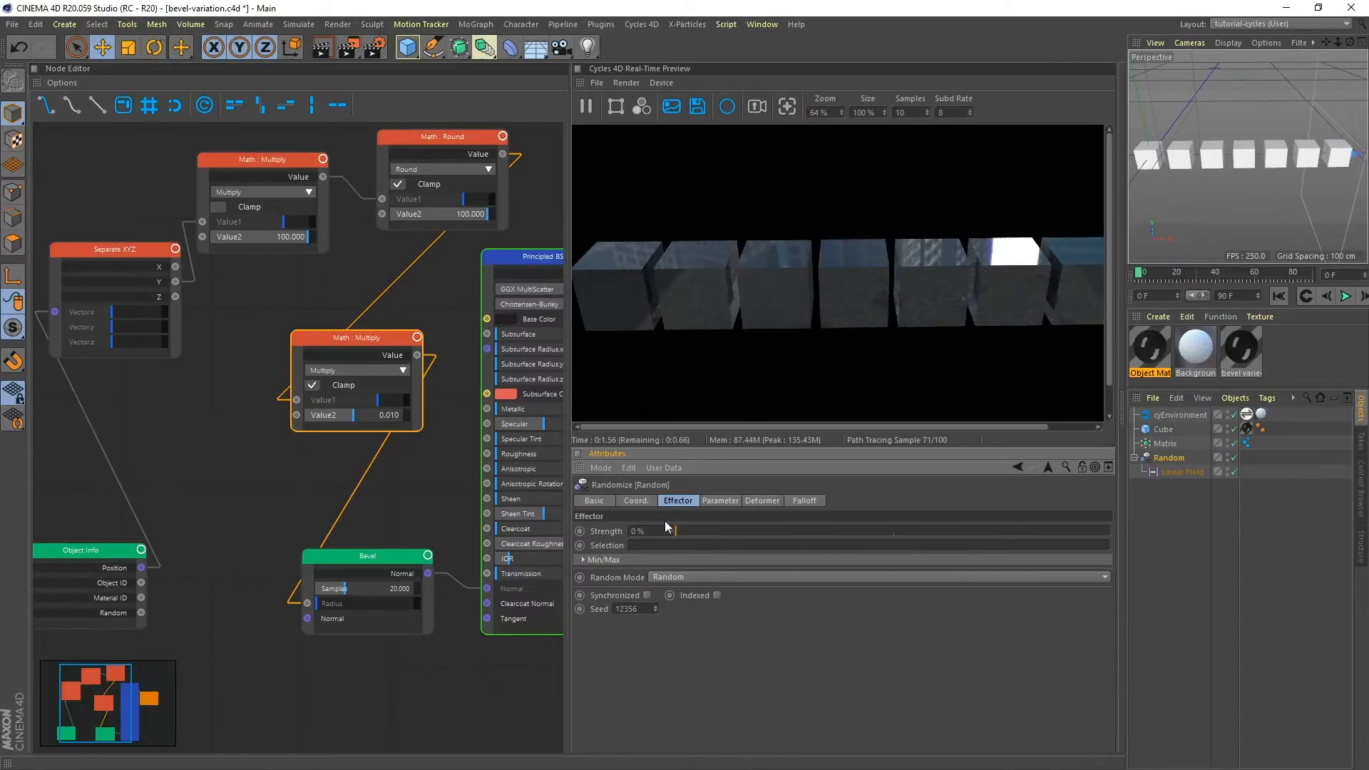
left_click_drag(691, 532, 939, 532)
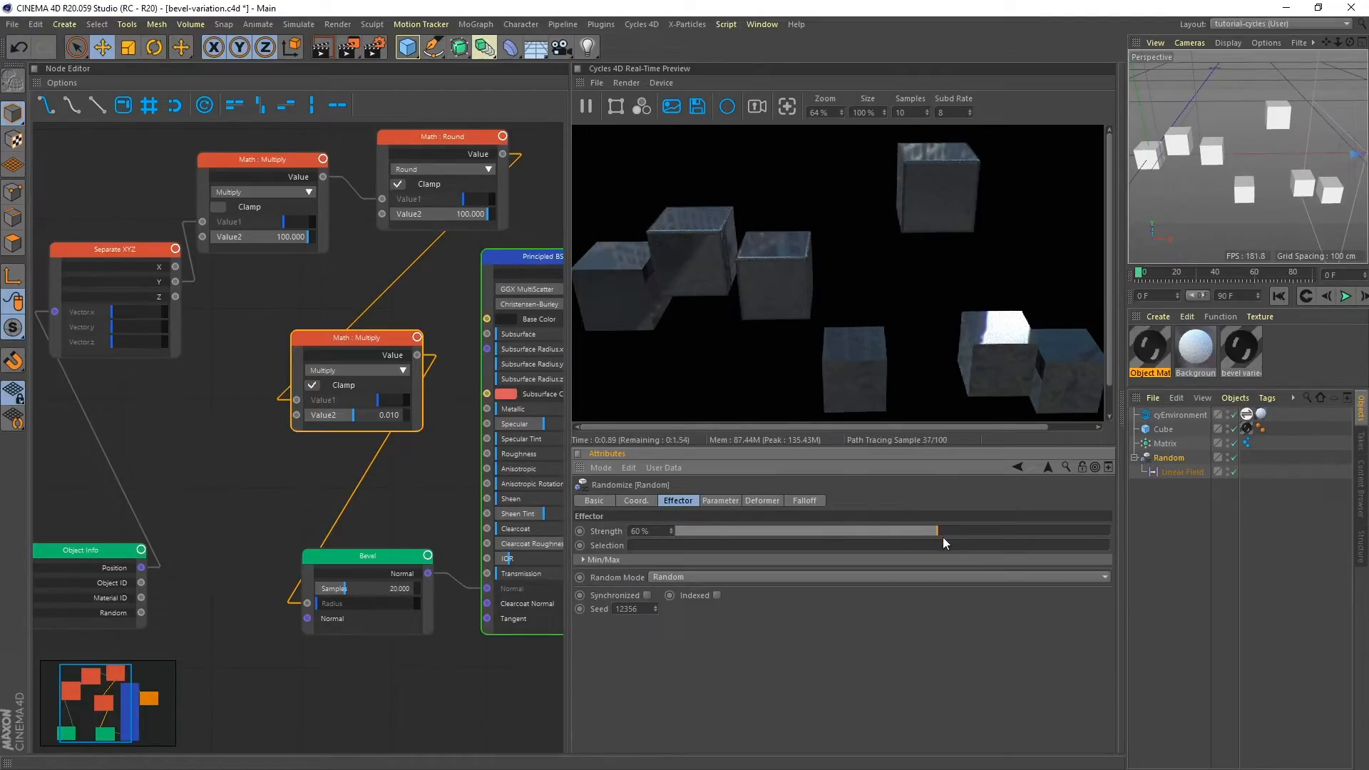
Preview the first Multiply node's Value output on the cubes while trying a Value2 of 10, and return to the full material.
left_click(277, 160)
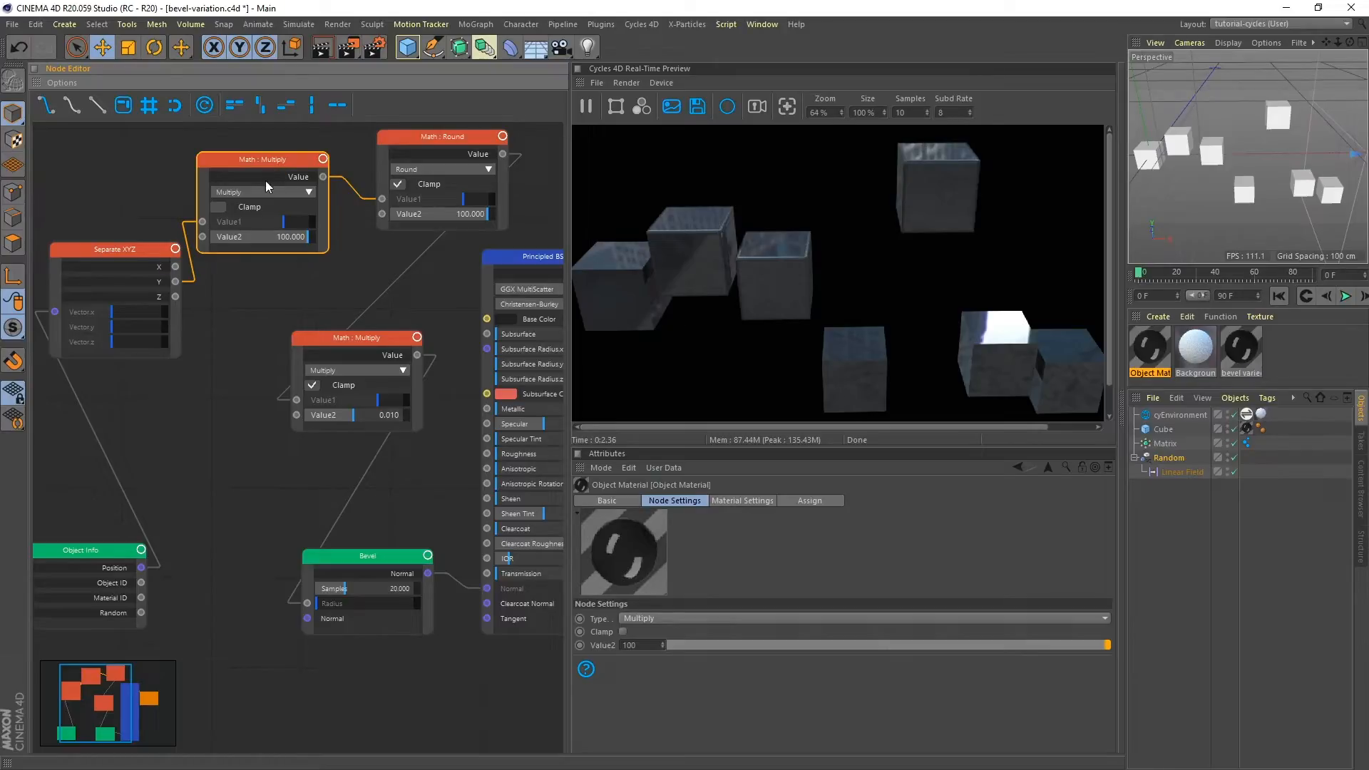
left_click(301, 177)
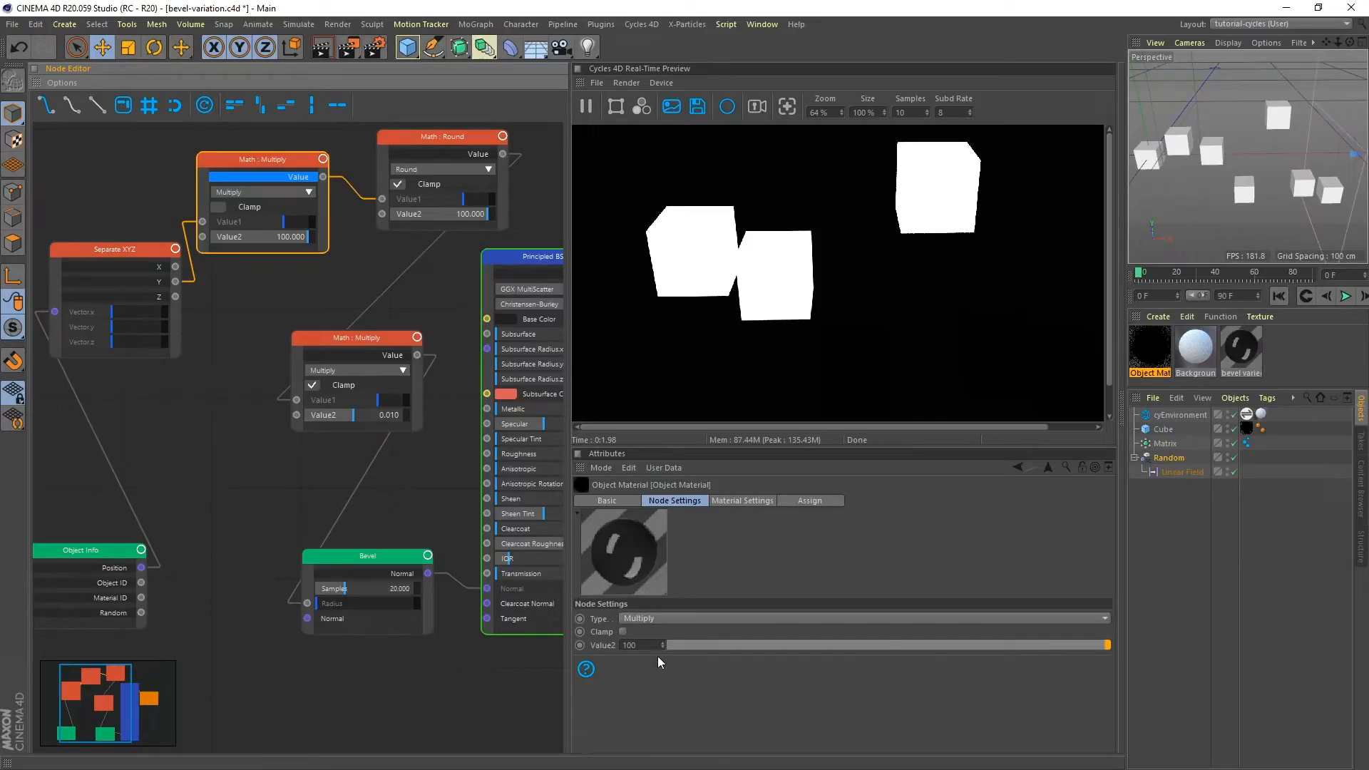
left_click(627, 645)
type("10")
key("Return")
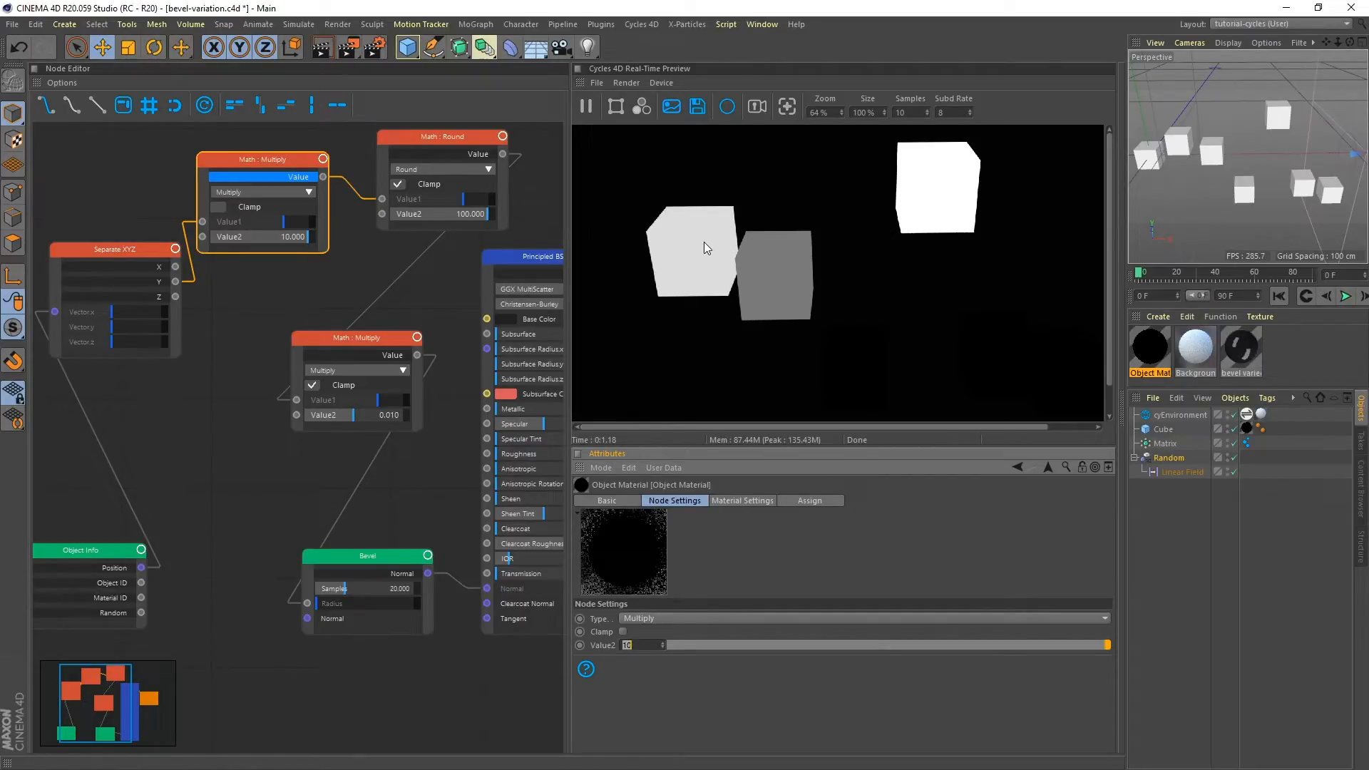
left_click(299, 181)
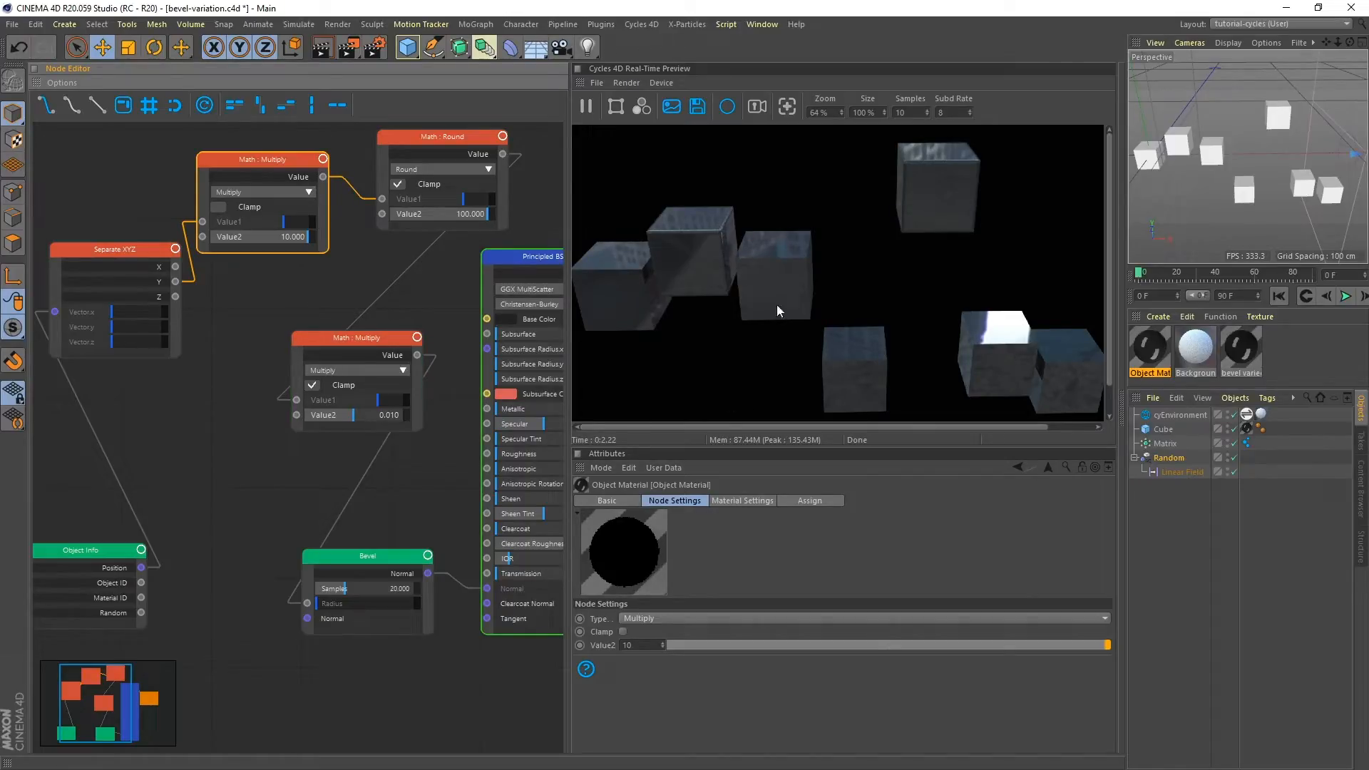
Set the first Multiply node's Value2 back to 100.
double_click(642, 644)
type("100")
key("Return")
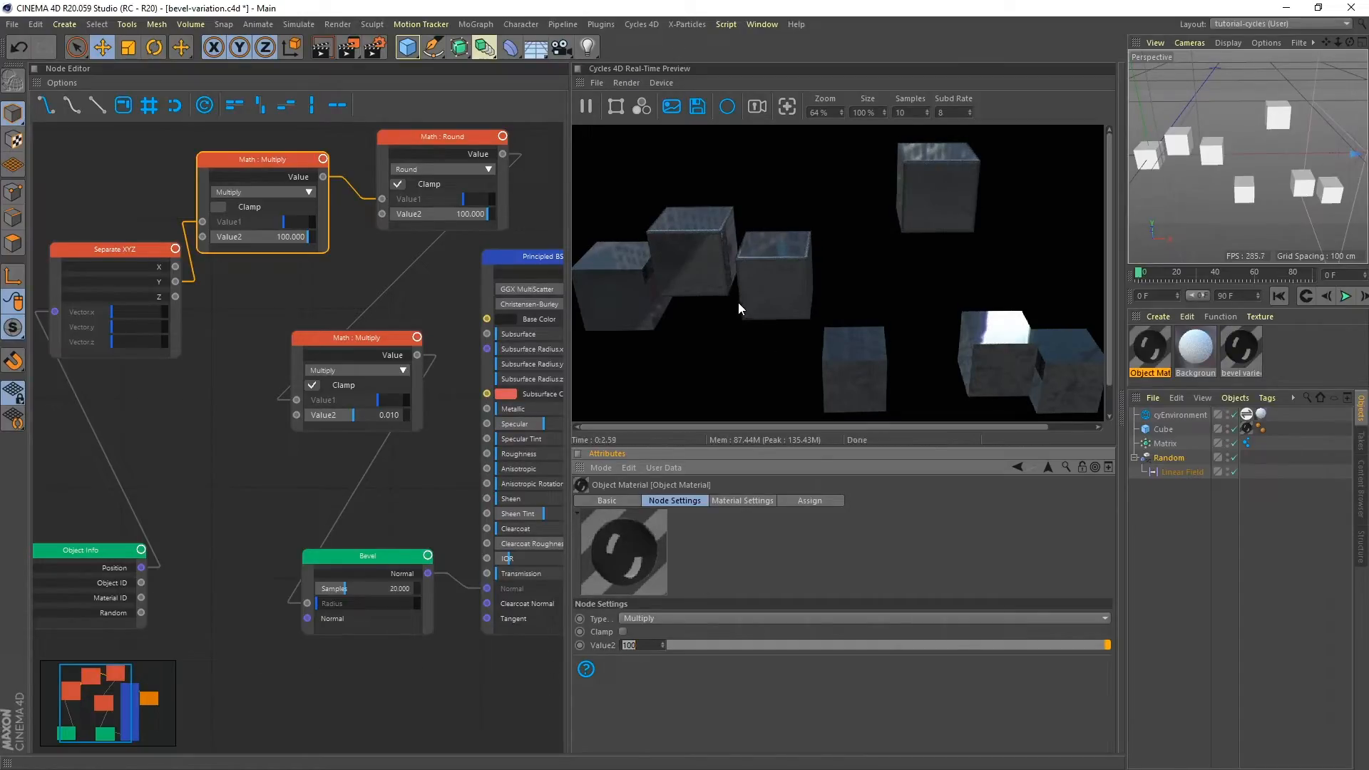
Try a Value2 of 0.02 on the clamped Multiply node, and return it to 0.01.
left_click_drag(277, 157, 277, 152)
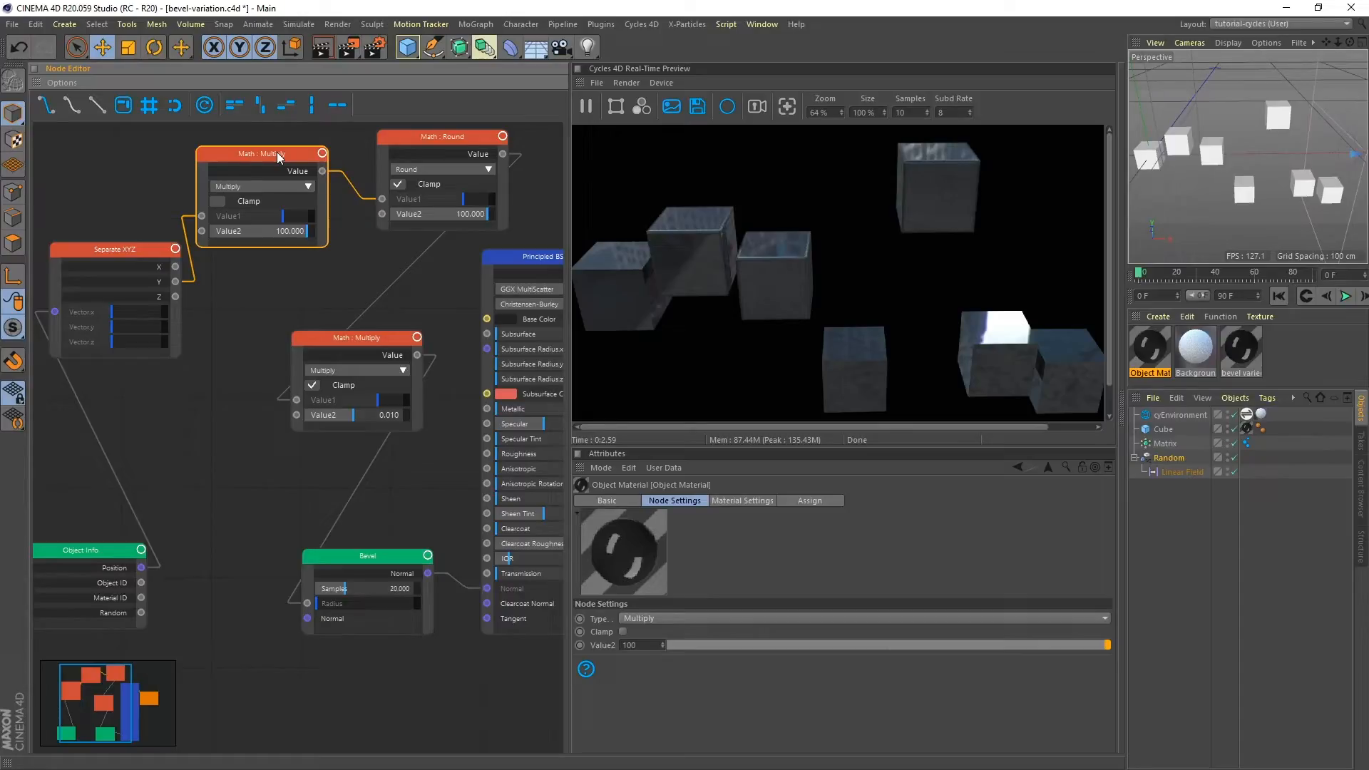
left_click(374, 336)
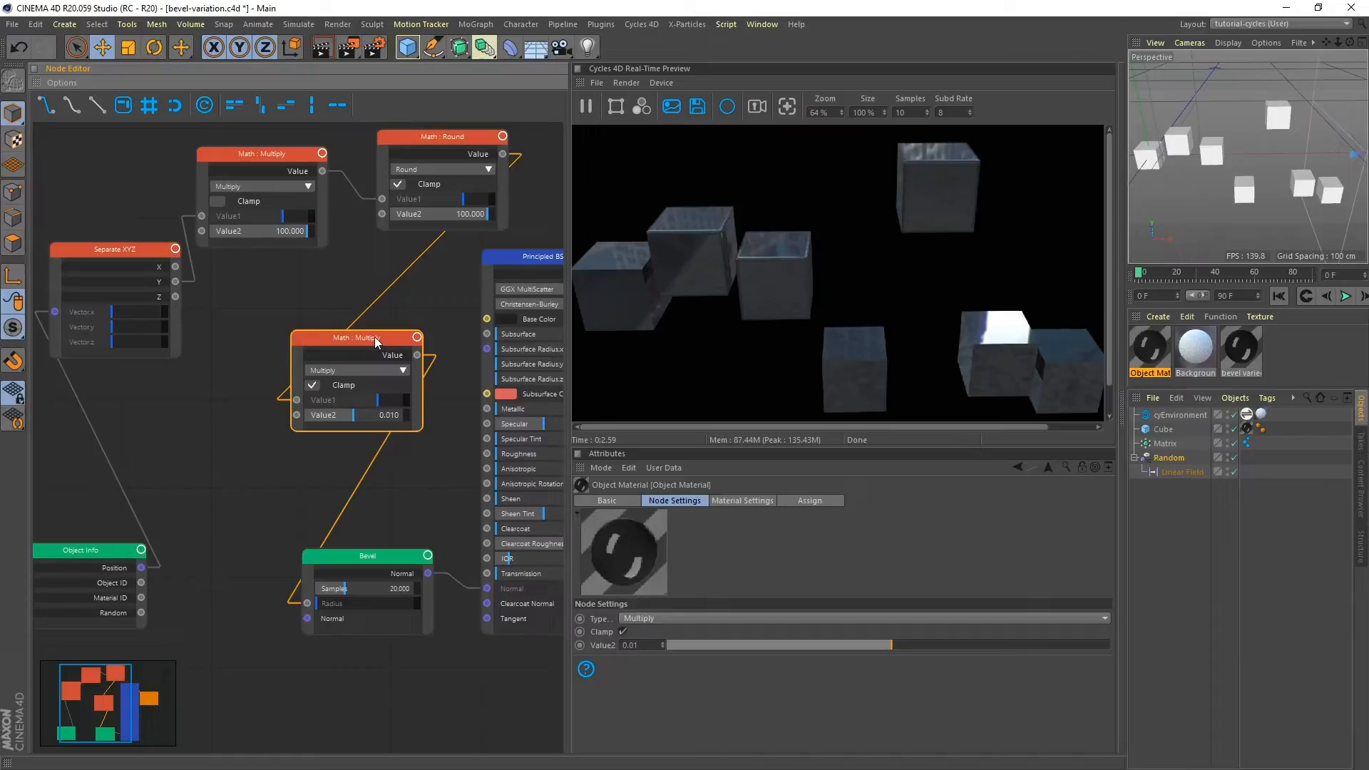
double_click(638, 645)
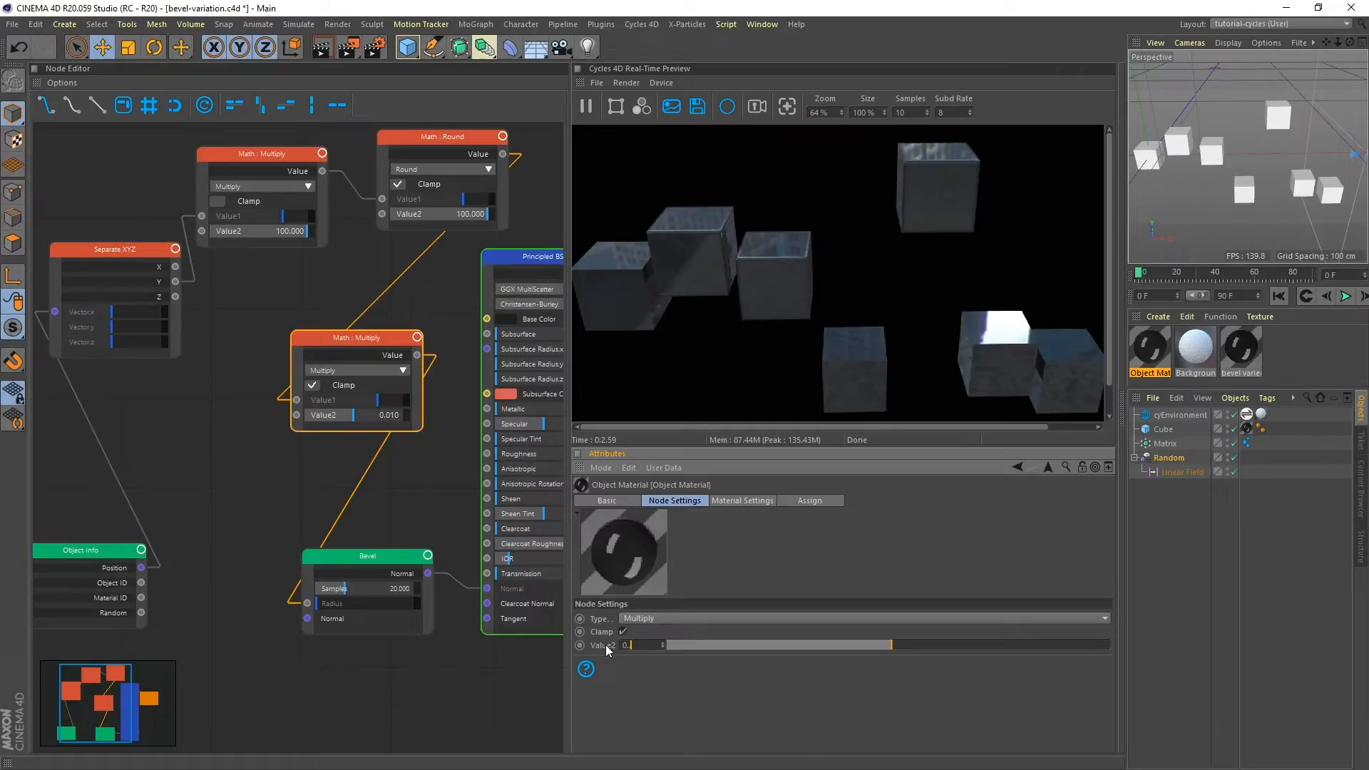
type("0.02")
key("Return")
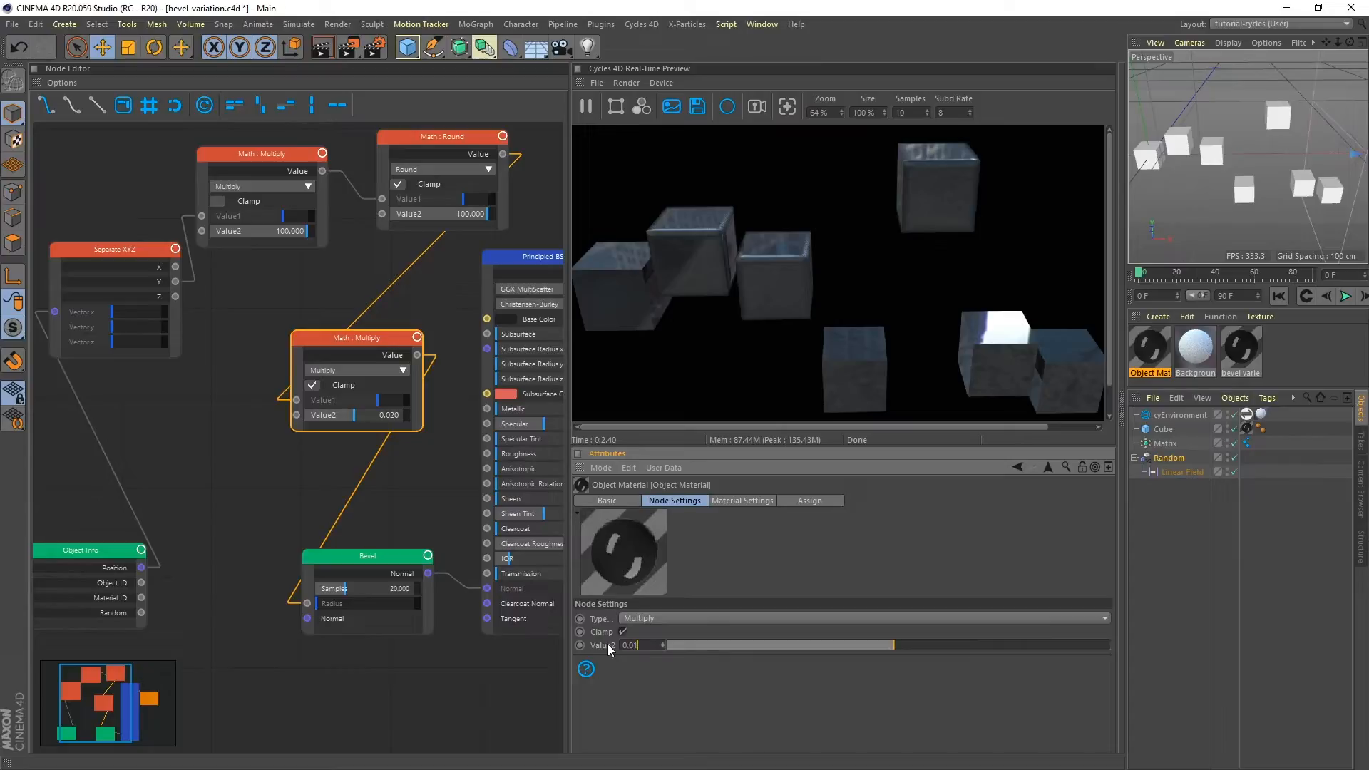
type("0.01")
key("Return")
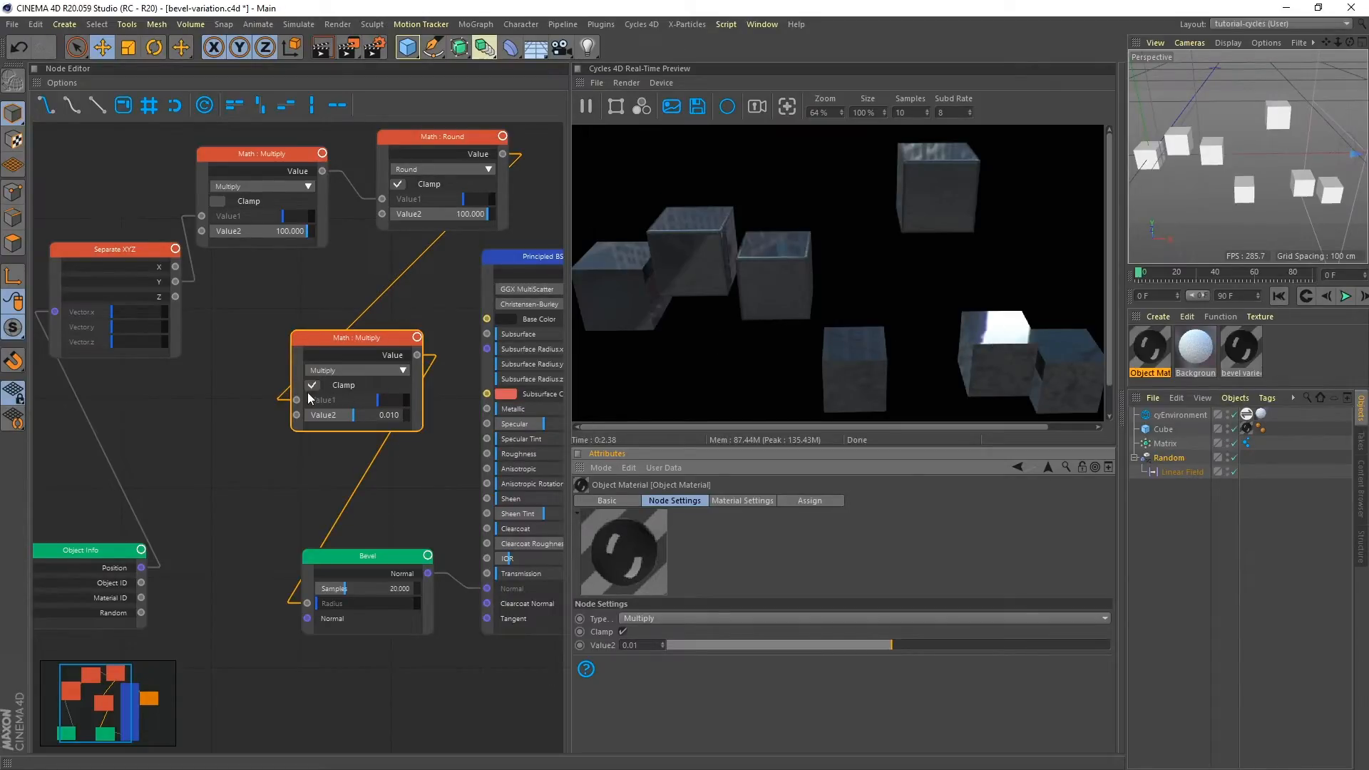
Insert a Math node set to Absolute between the Separate XYZ node's Y output and the first Multiply node's Value1.
left_click_drag(126, 256, 134, 395)
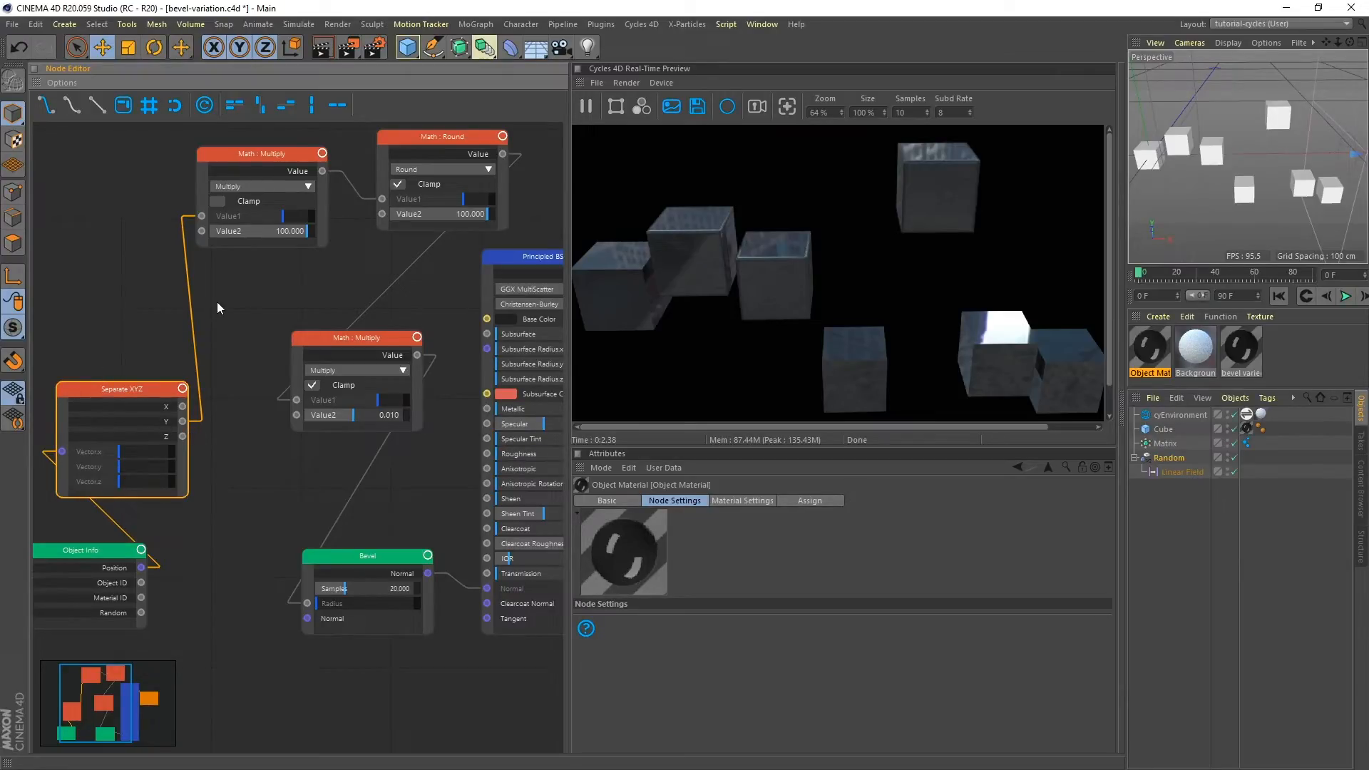
left_click_drag(273, 153, 300, 151)
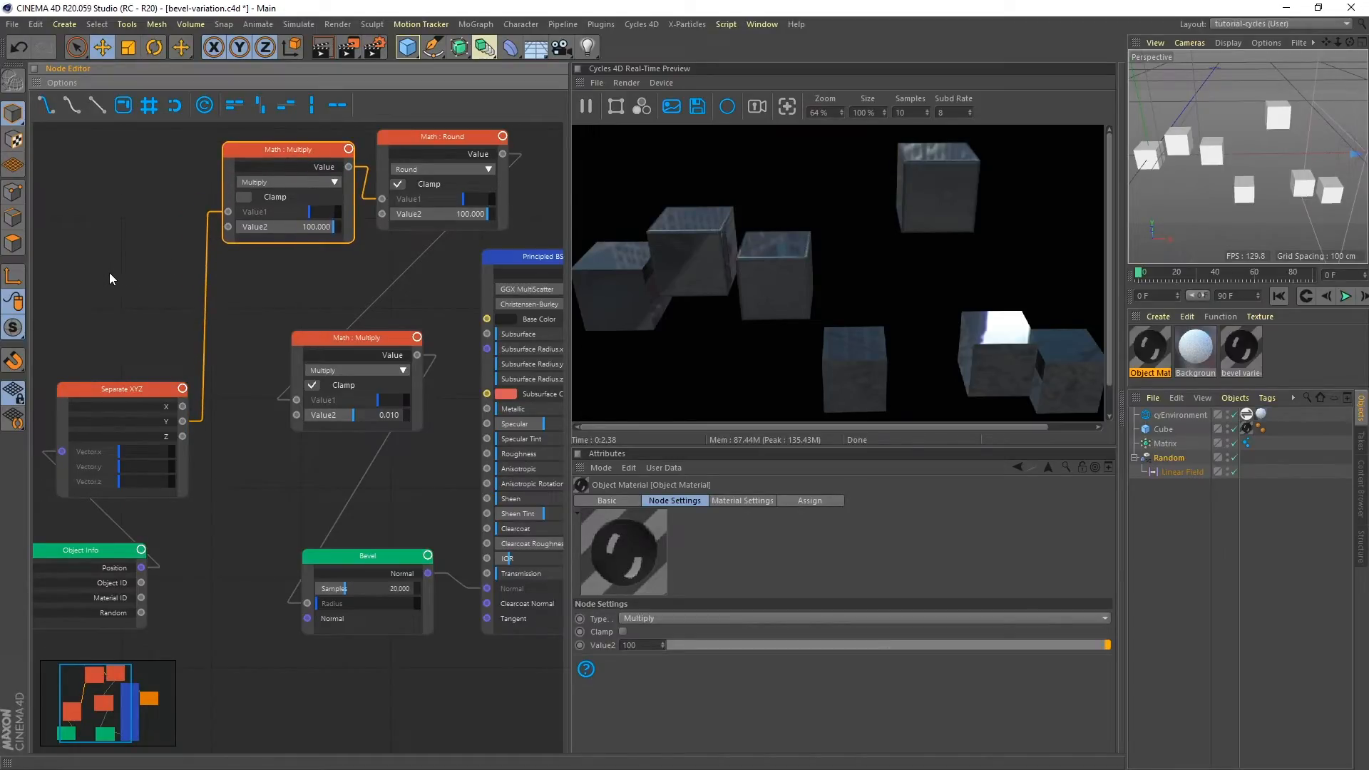
right_click(100, 244)
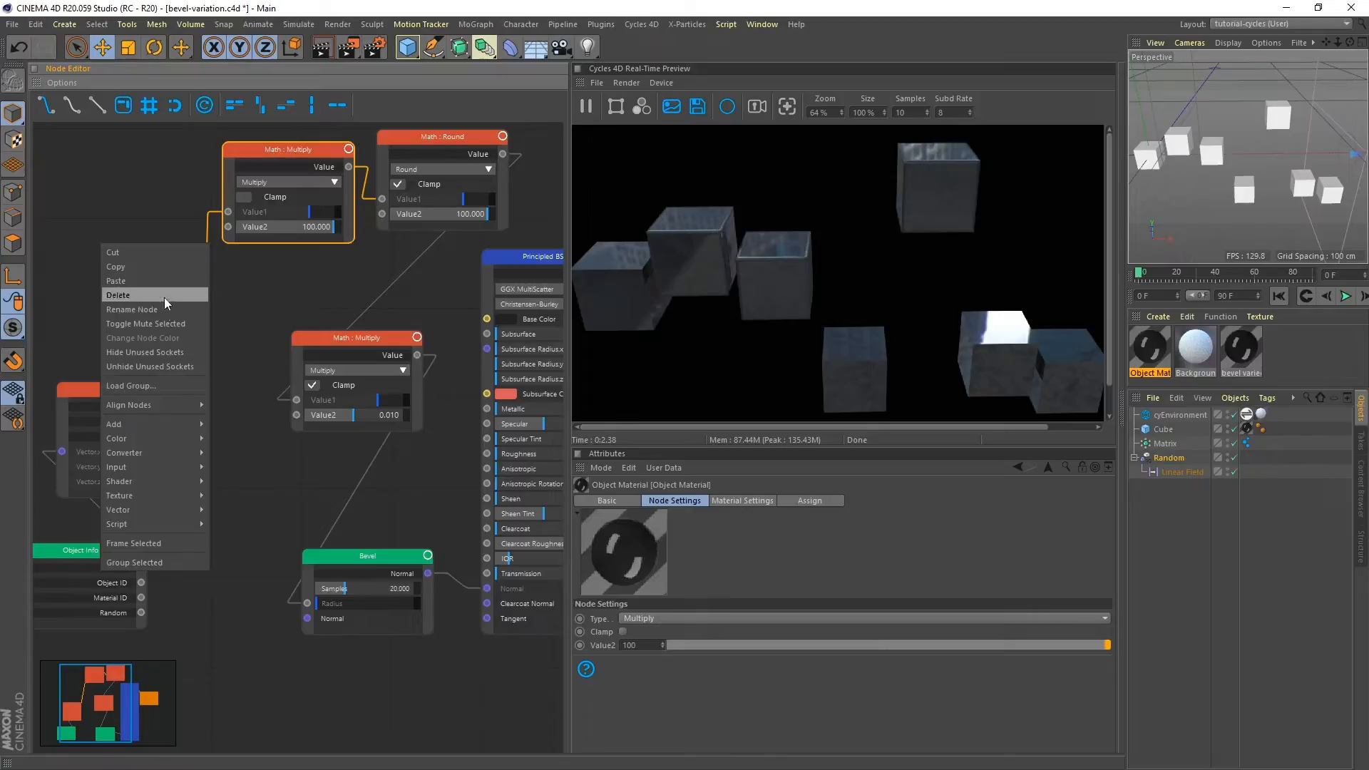
mouse_move(157, 449)
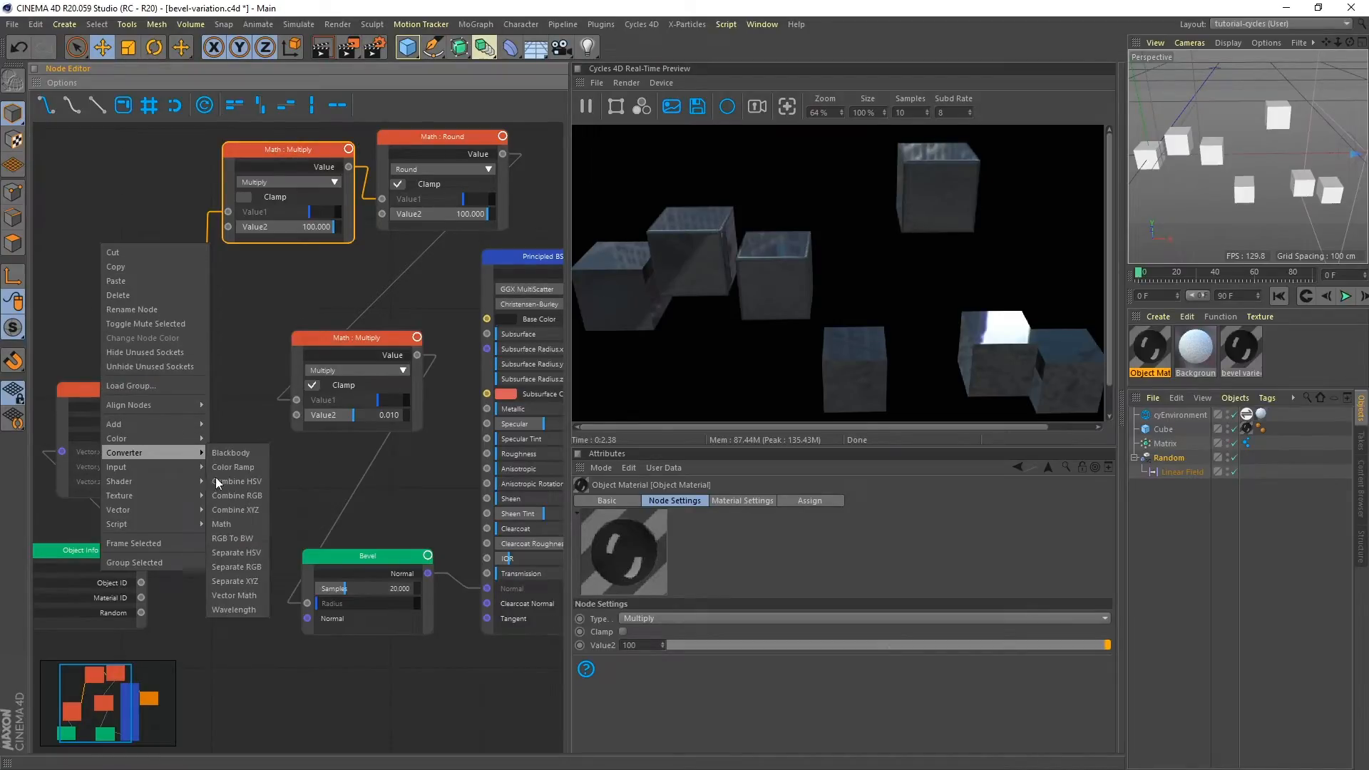
left_click(227, 523)
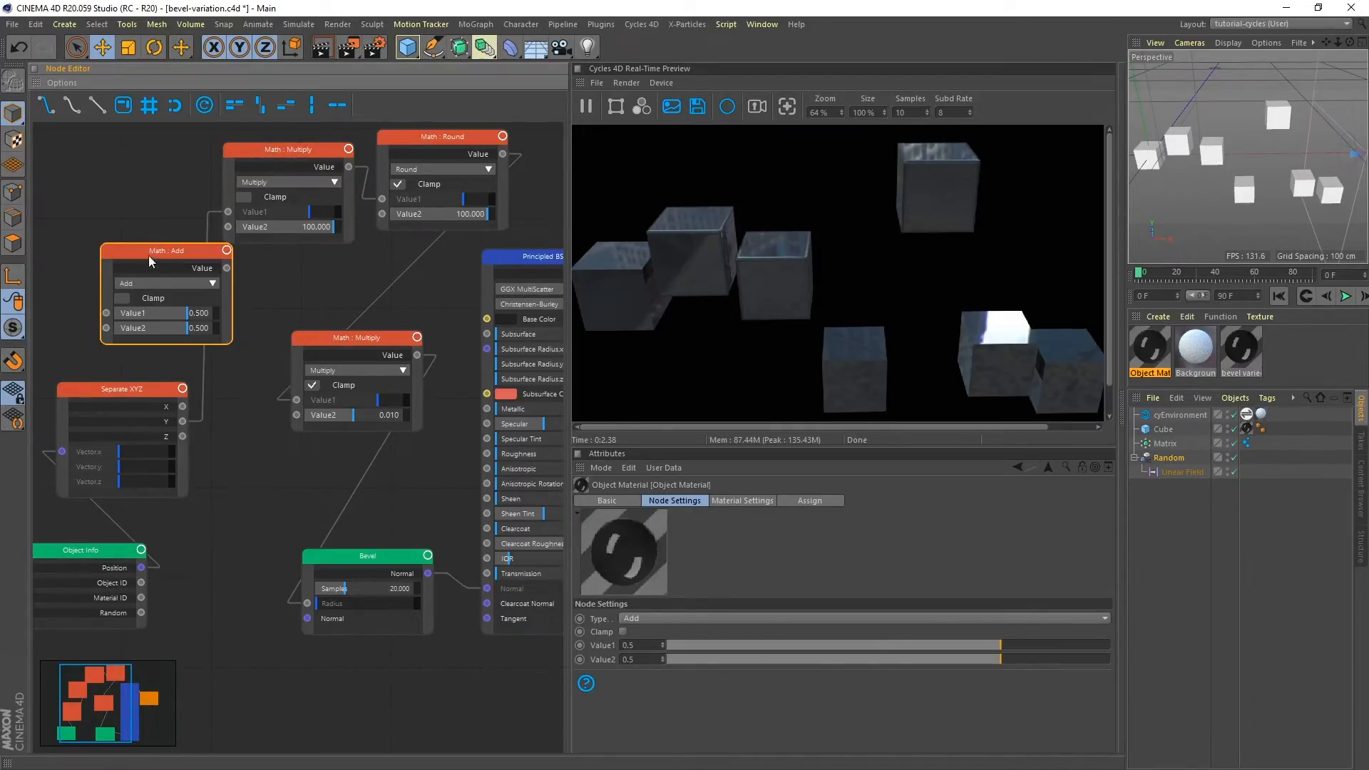
left_click(162, 283)
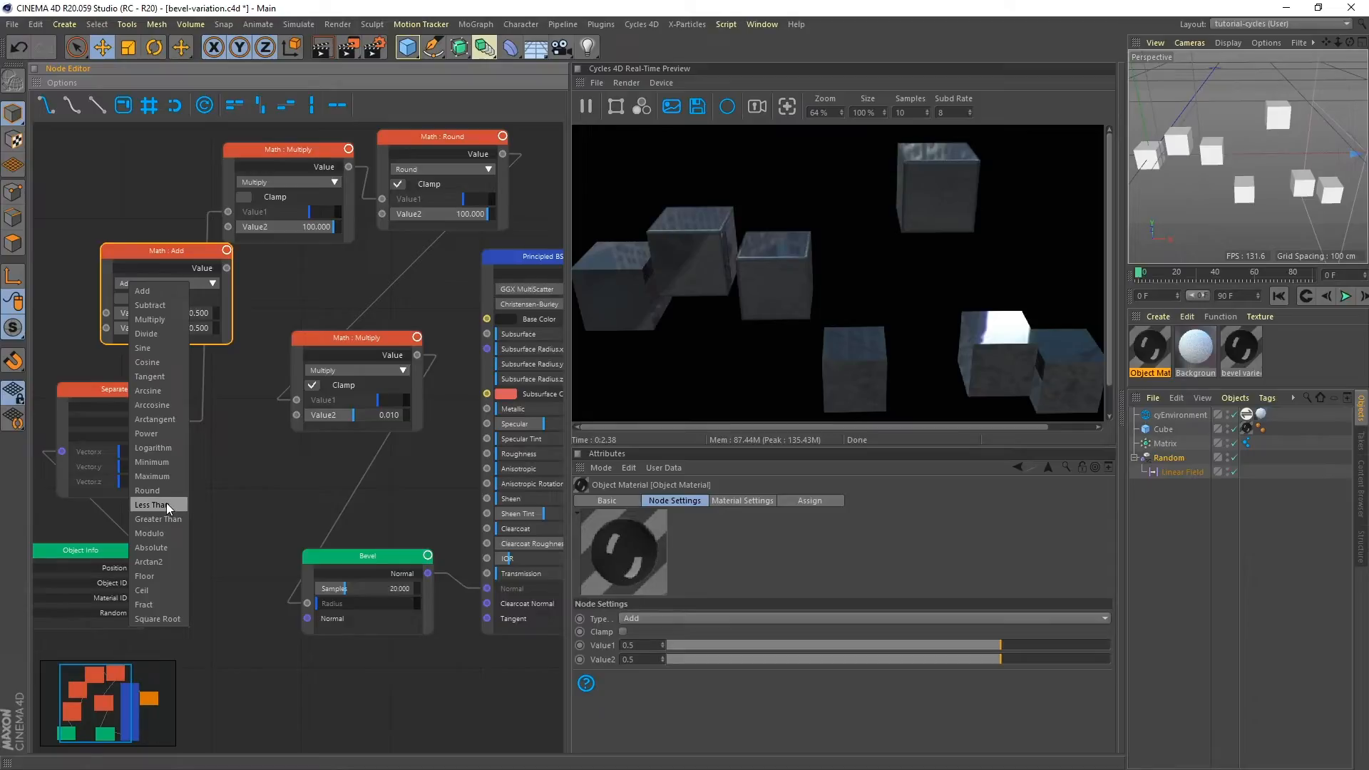
left_click(167, 547)
mouse_move(174, 254)
left_mouse_down()
mouse_move(212, 271)
mouse_move(142, 245)
mouse_move(165, 261)
left_mouse_up()
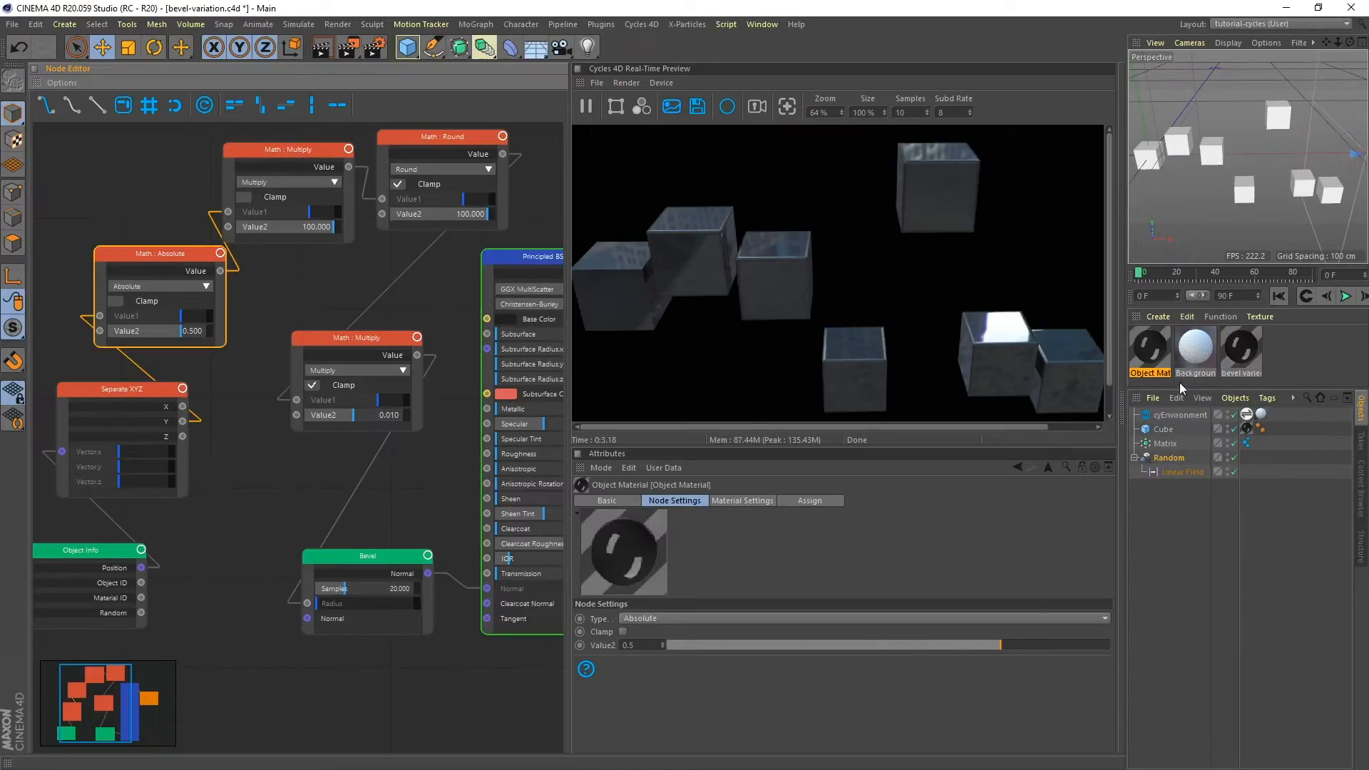
Rename the object material as "Matrix cube mat".
double_click(1151, 373)
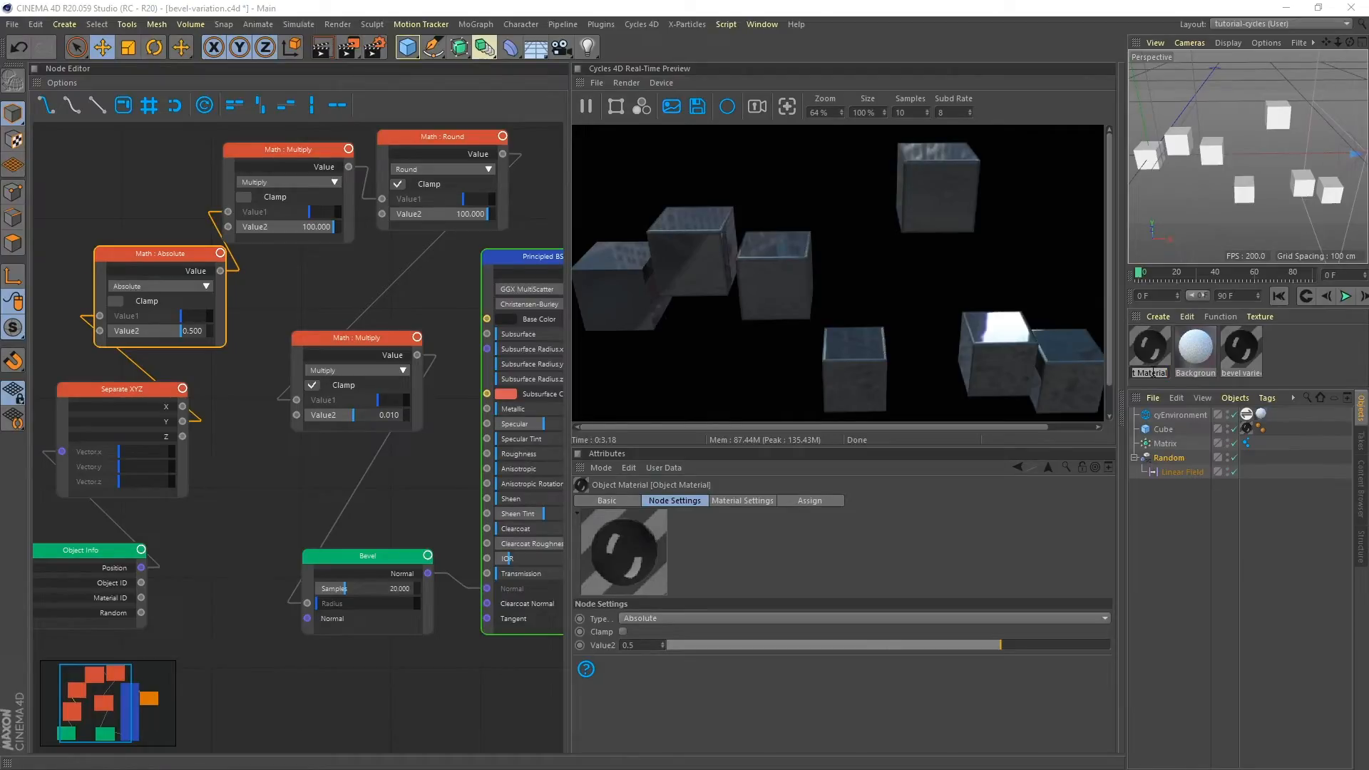
type("Matrix cube mat")
key("Return")
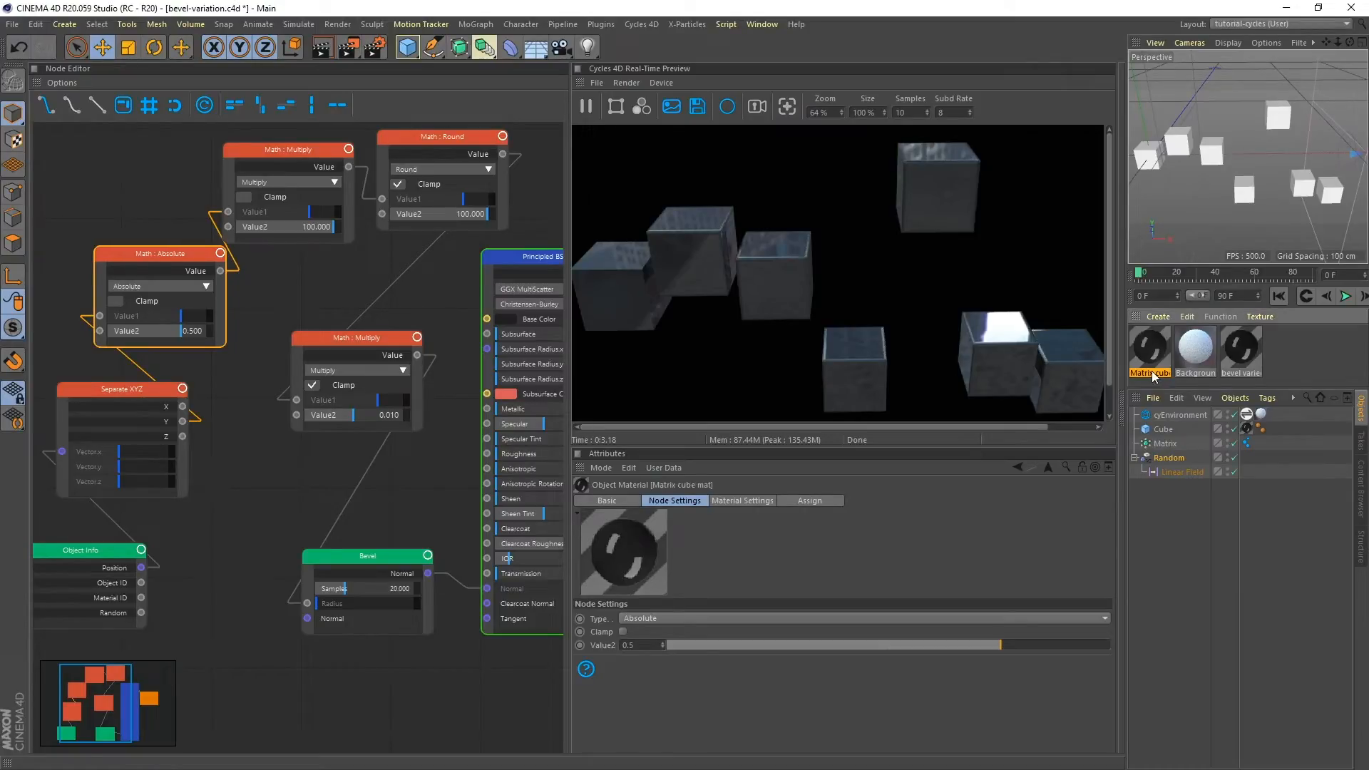
Pause the real-time preview and copy the Matrix cube mat material into cloth-matrix.c4d, replacing its Cube Mat material.
left_click(586, 107)
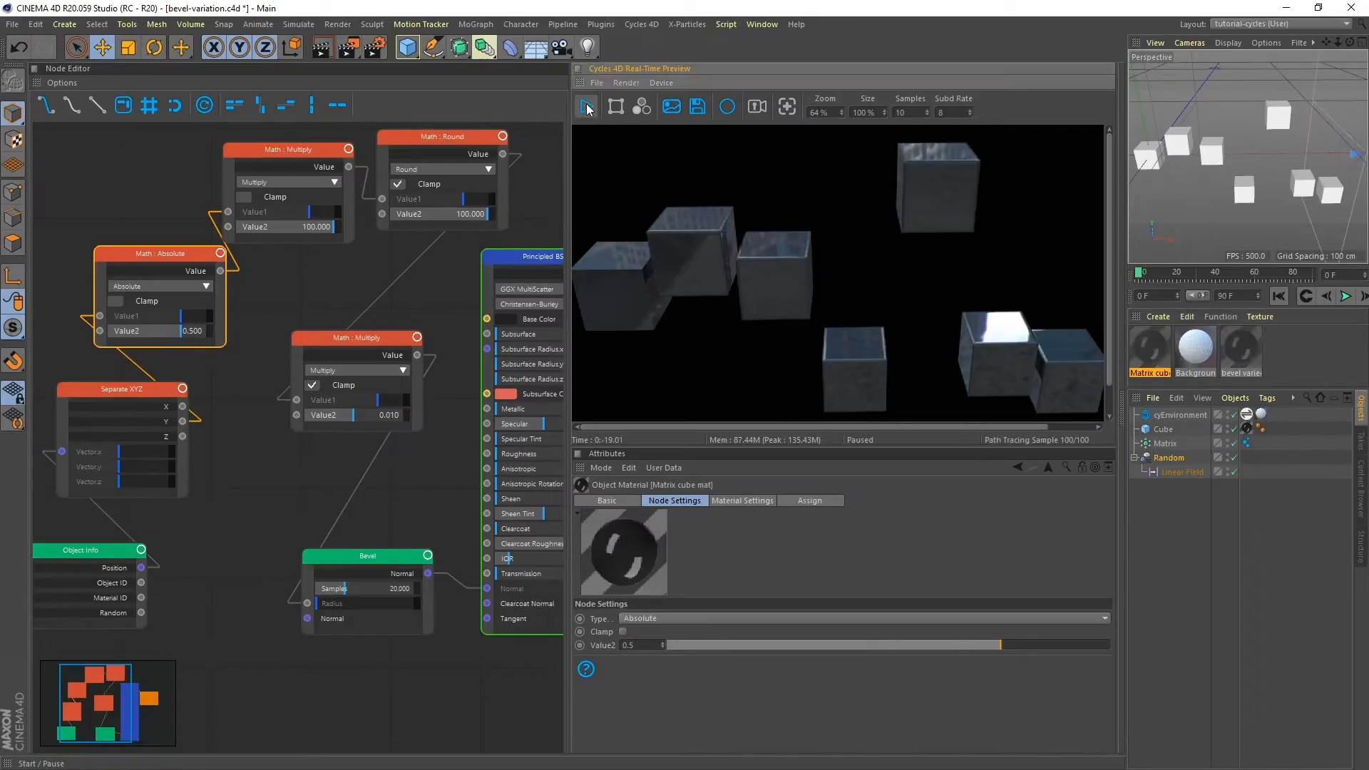
left_click(1155, 351)
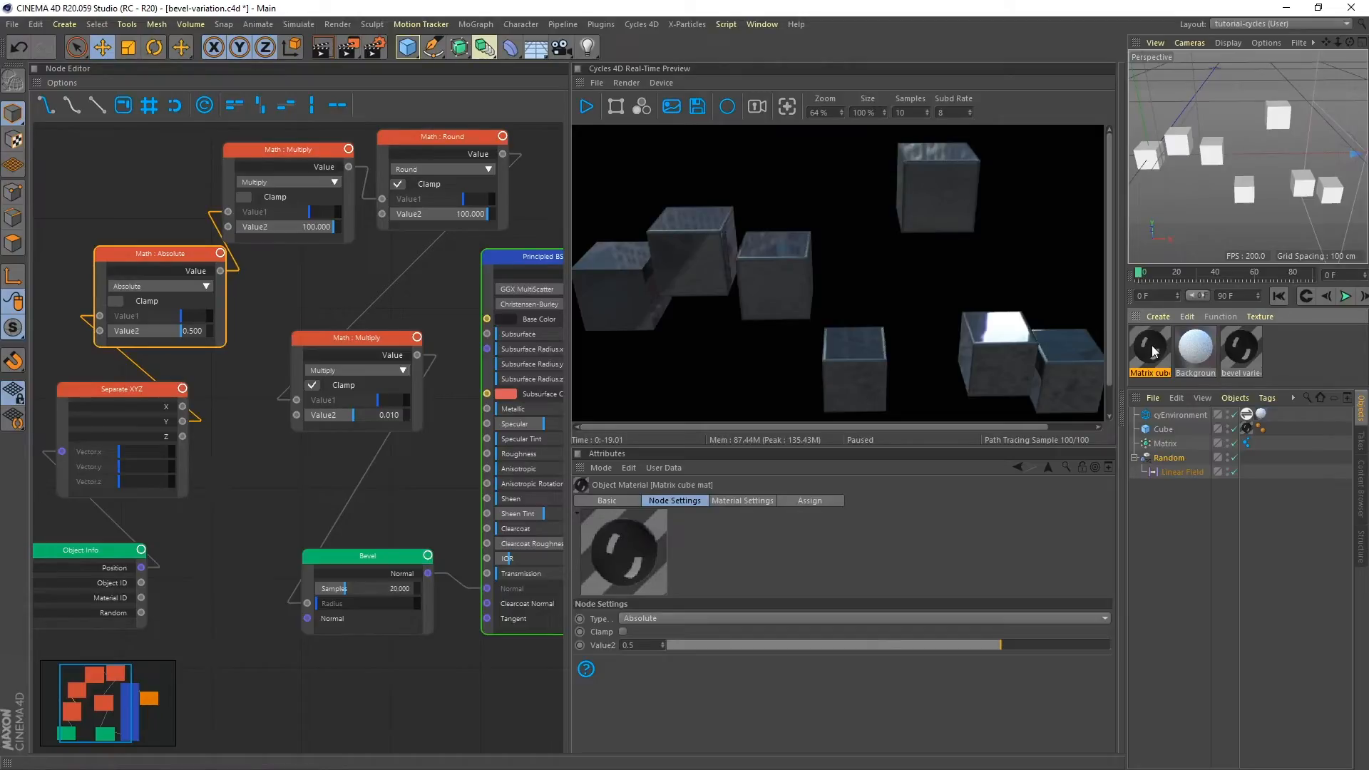
left_click(753, 25)
left_click(818, 399)
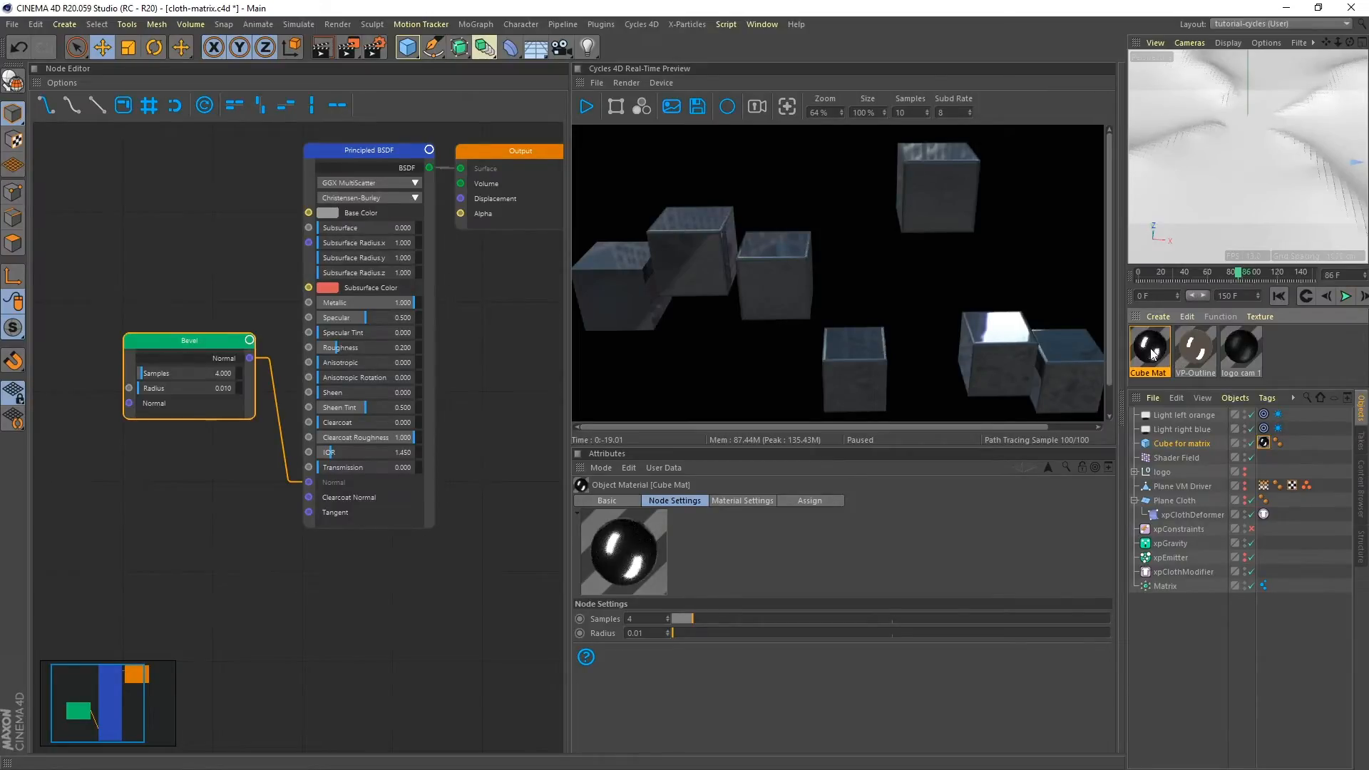
key("Delete")
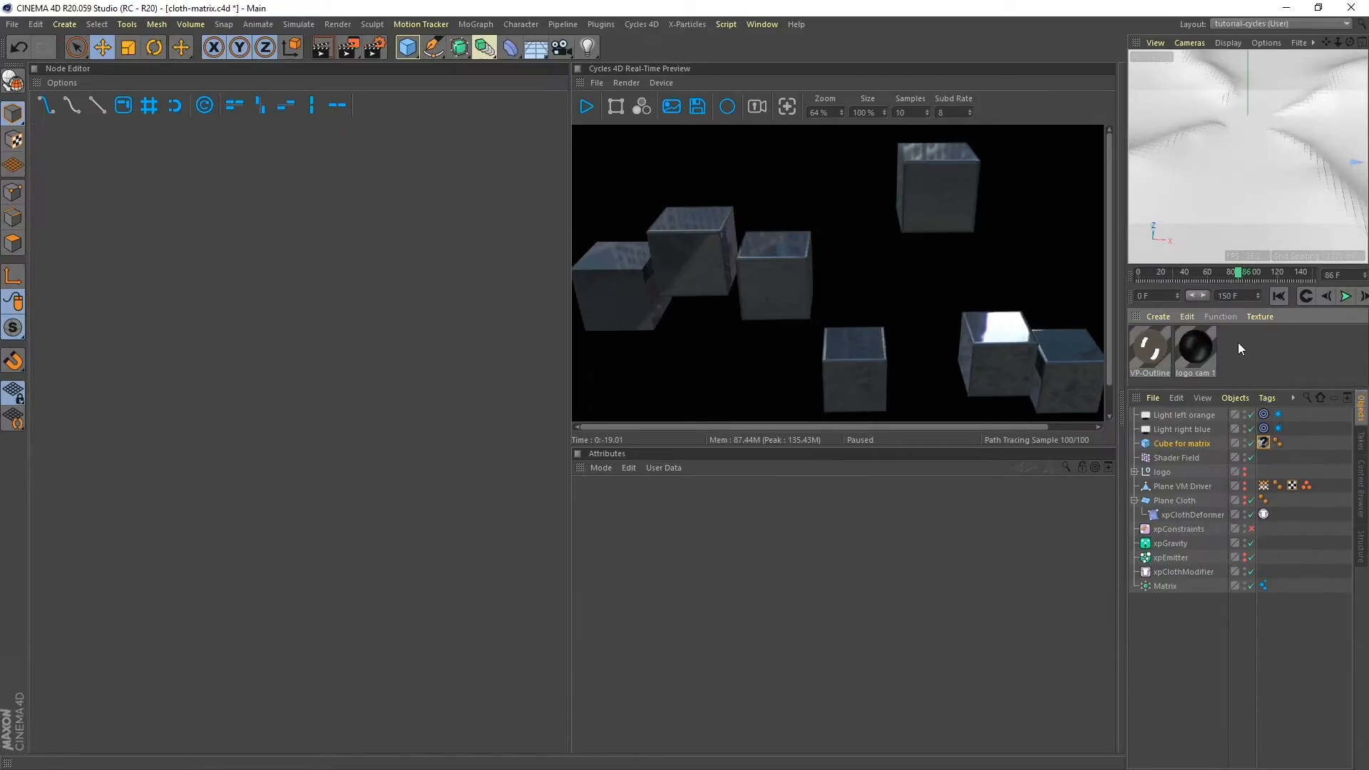
key("ctrl+v")
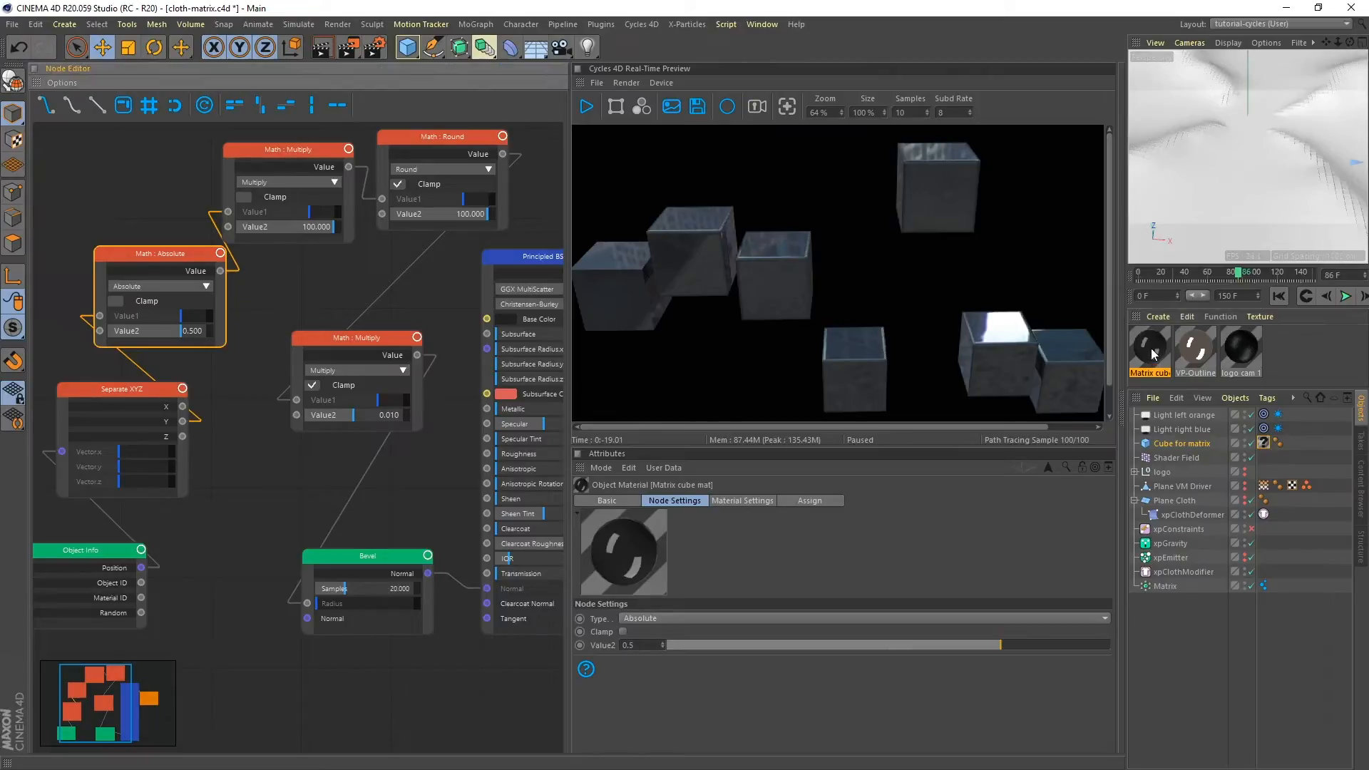
Set the Principled BSDF's Base Color brightness to 60%, Metallic to 1 and Roughness to 0.2.
middle_click_drag(480, 306, 311, 288)
left_click(383, 241)
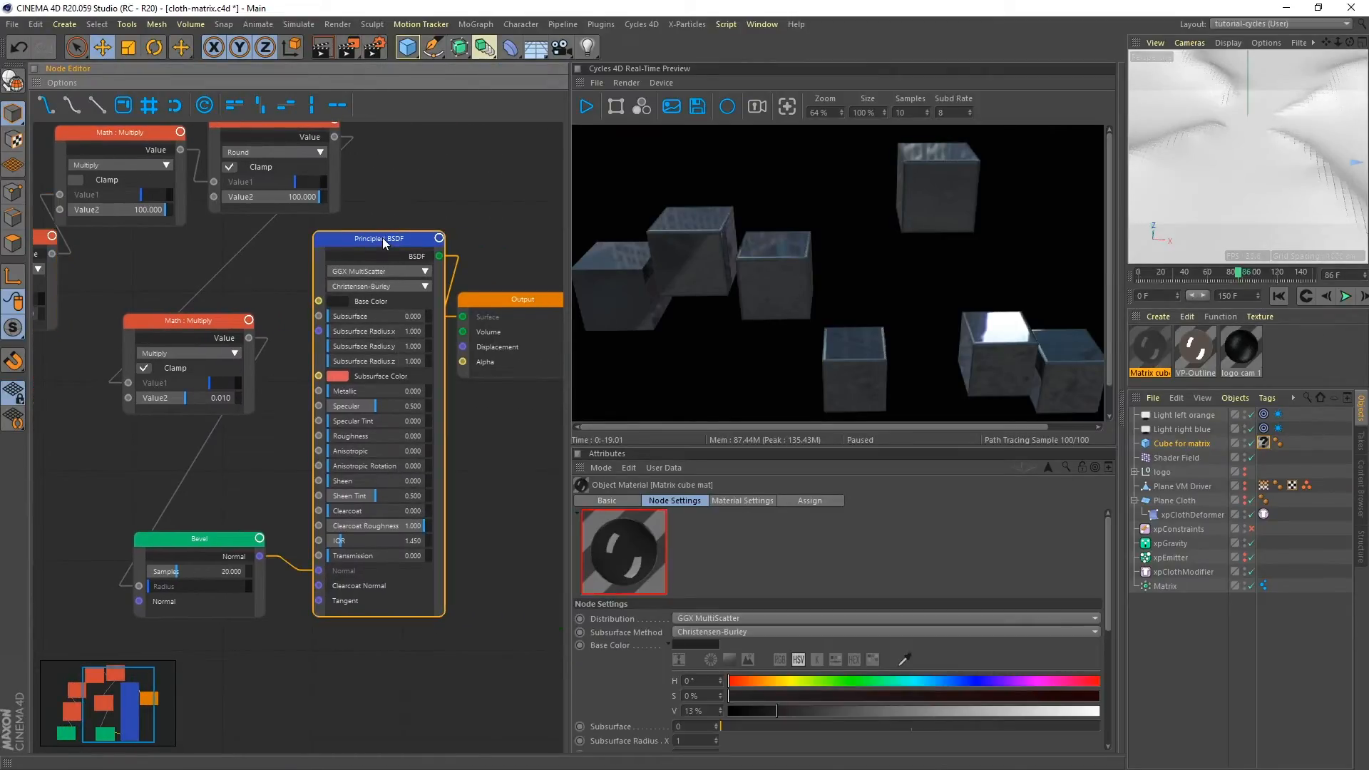
left_click(695, 711)
type("60")
key("Tab")
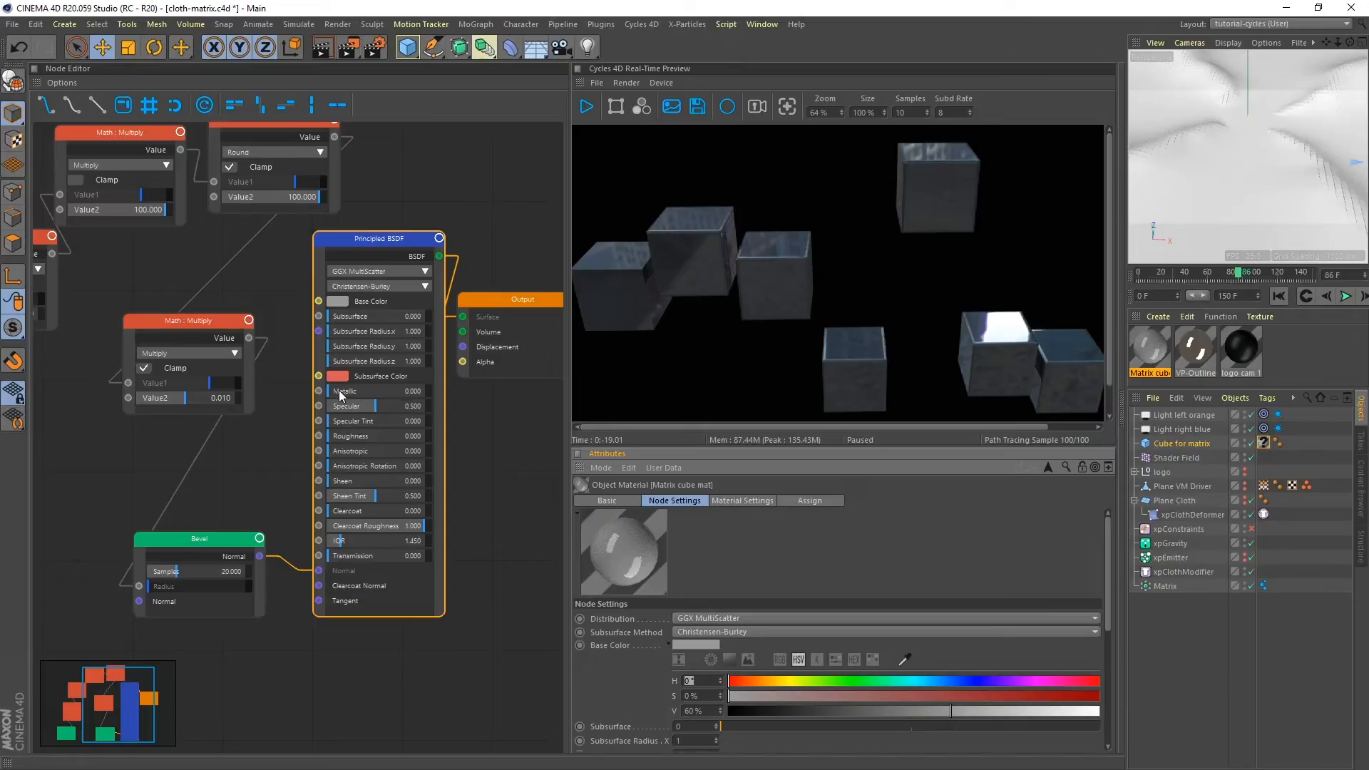
left_click_drag(341, 394, 422, 396)
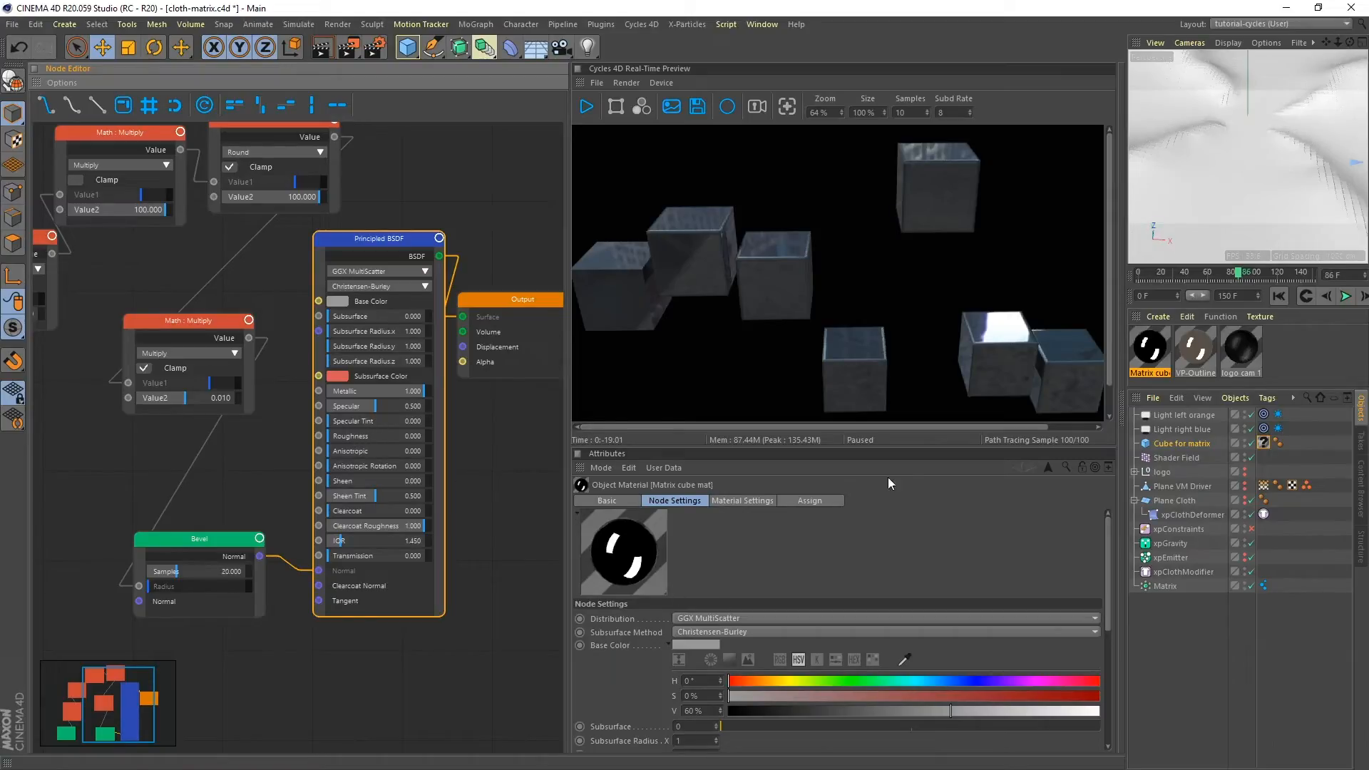
left_click_drag(923, 447, 952, 352)
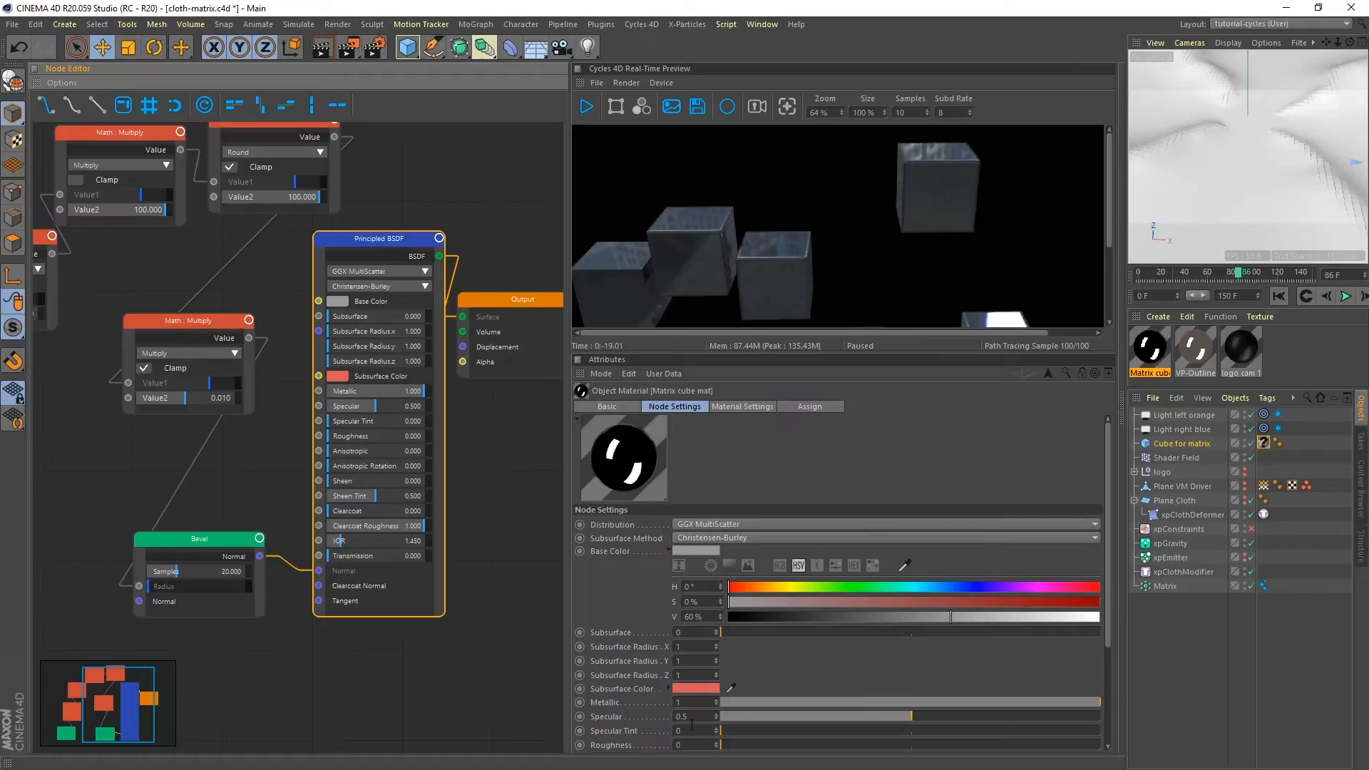
left_click_drag(1108, 596, 1107, 622)
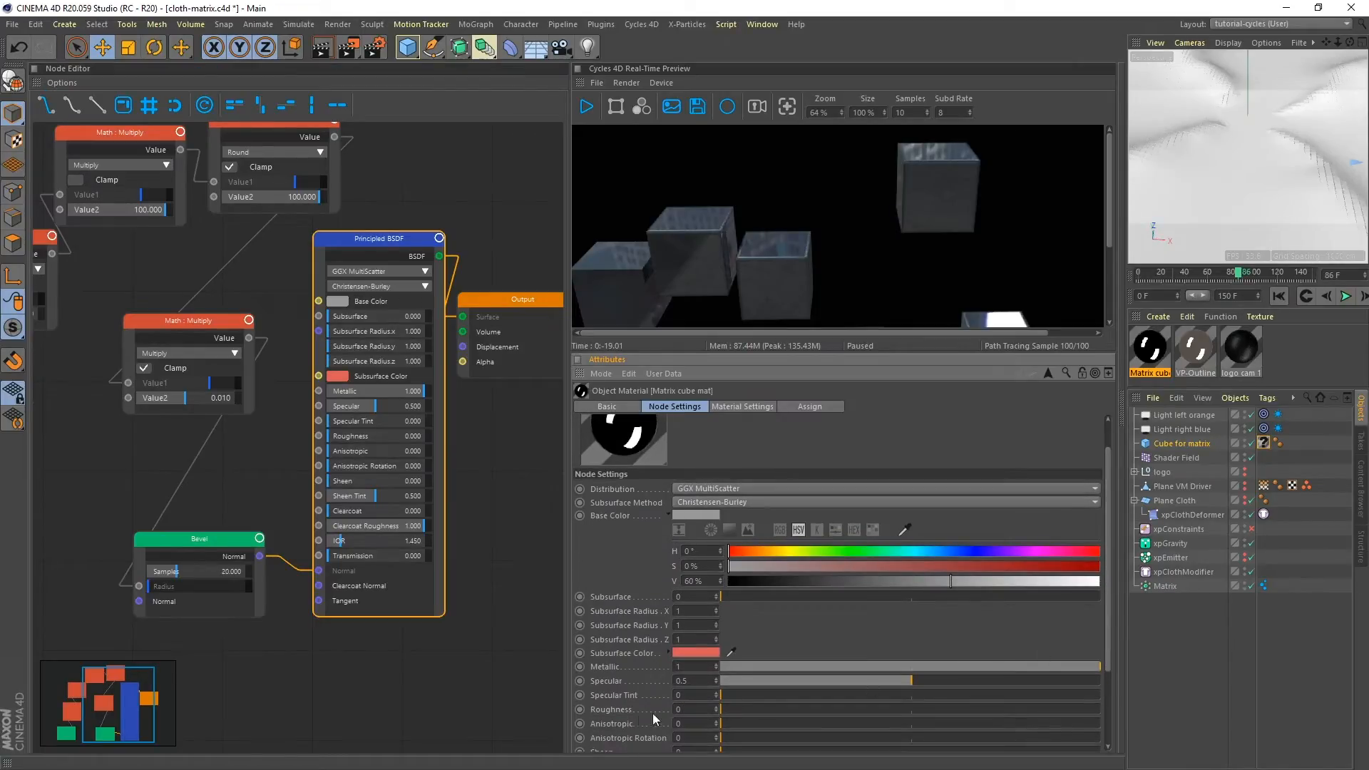
type("2")
key("Return")
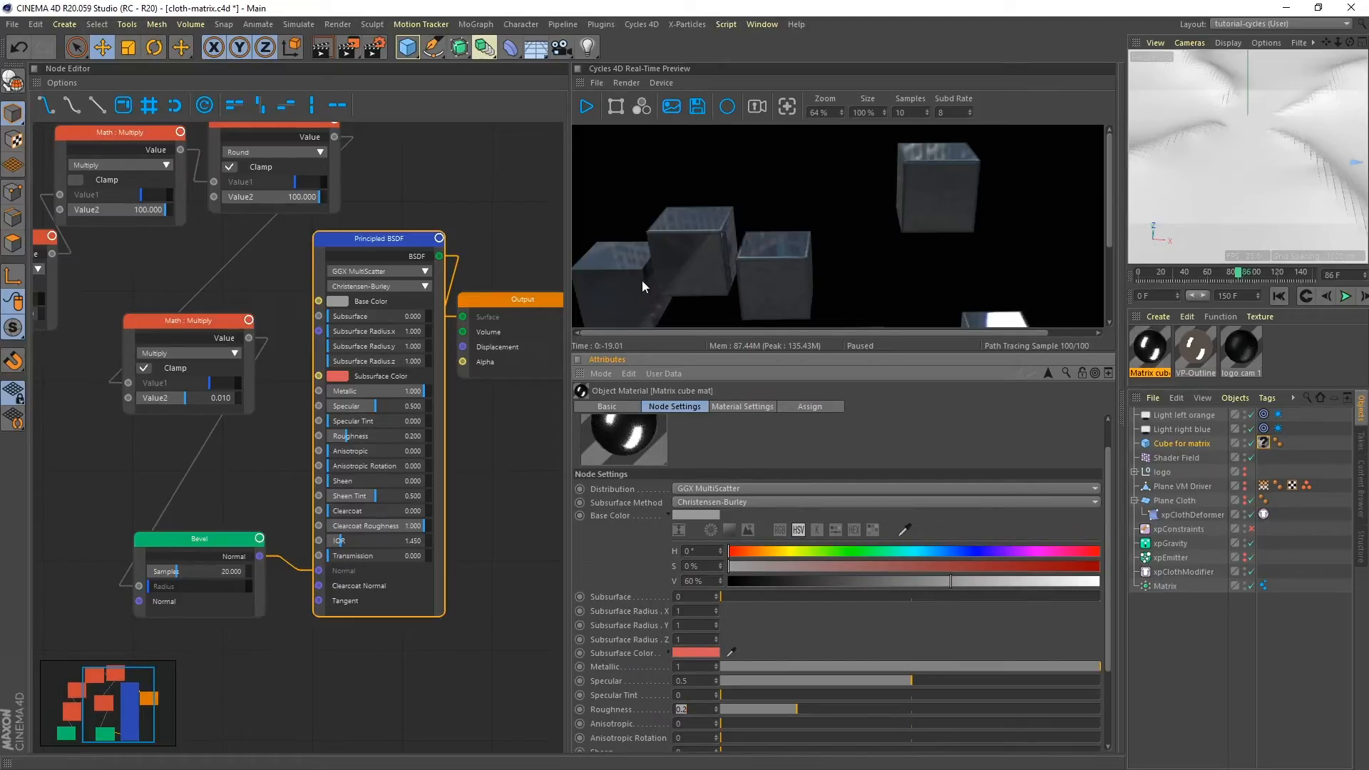
Restart the real-time preview and assign the Matrix cube mat material to the Cube for matrix object's texture tag.
left_click(586, 106)
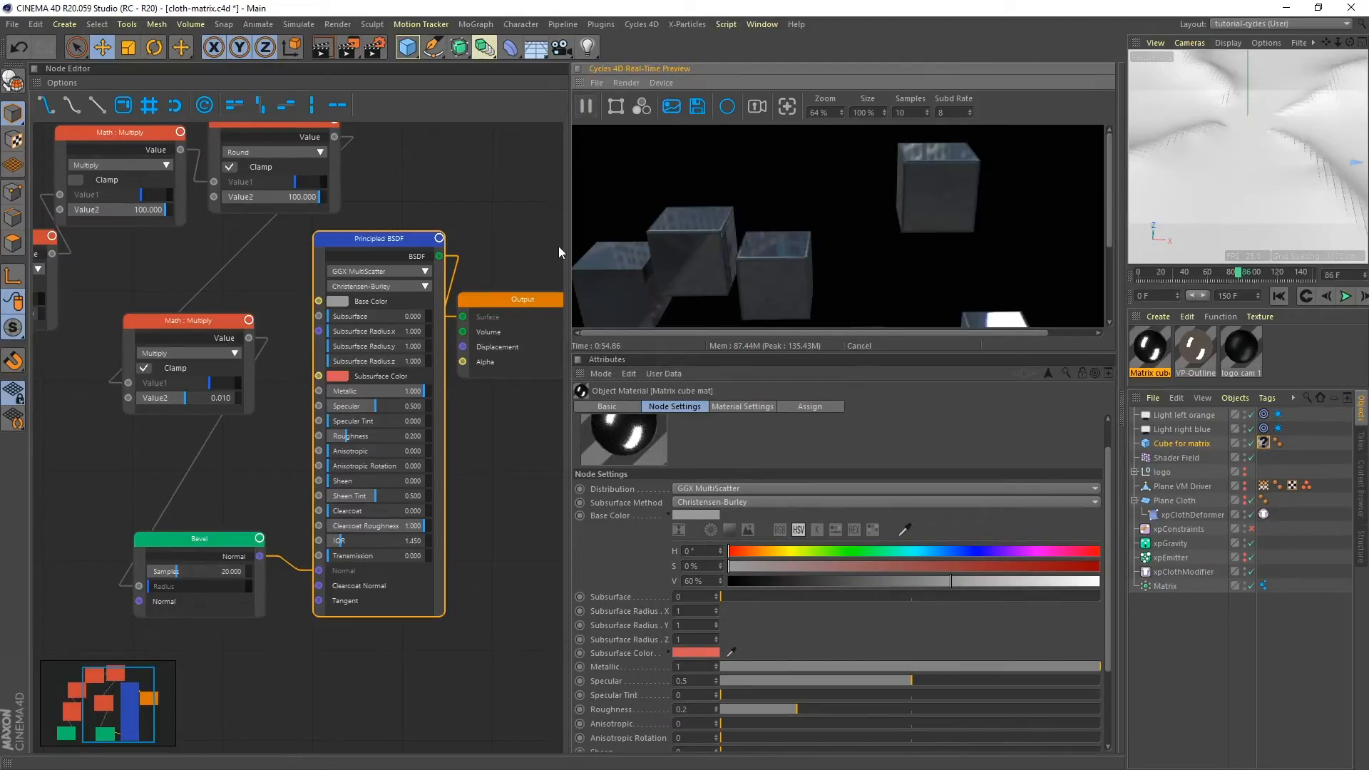
left_click_drag(569, 237, 534, 240)
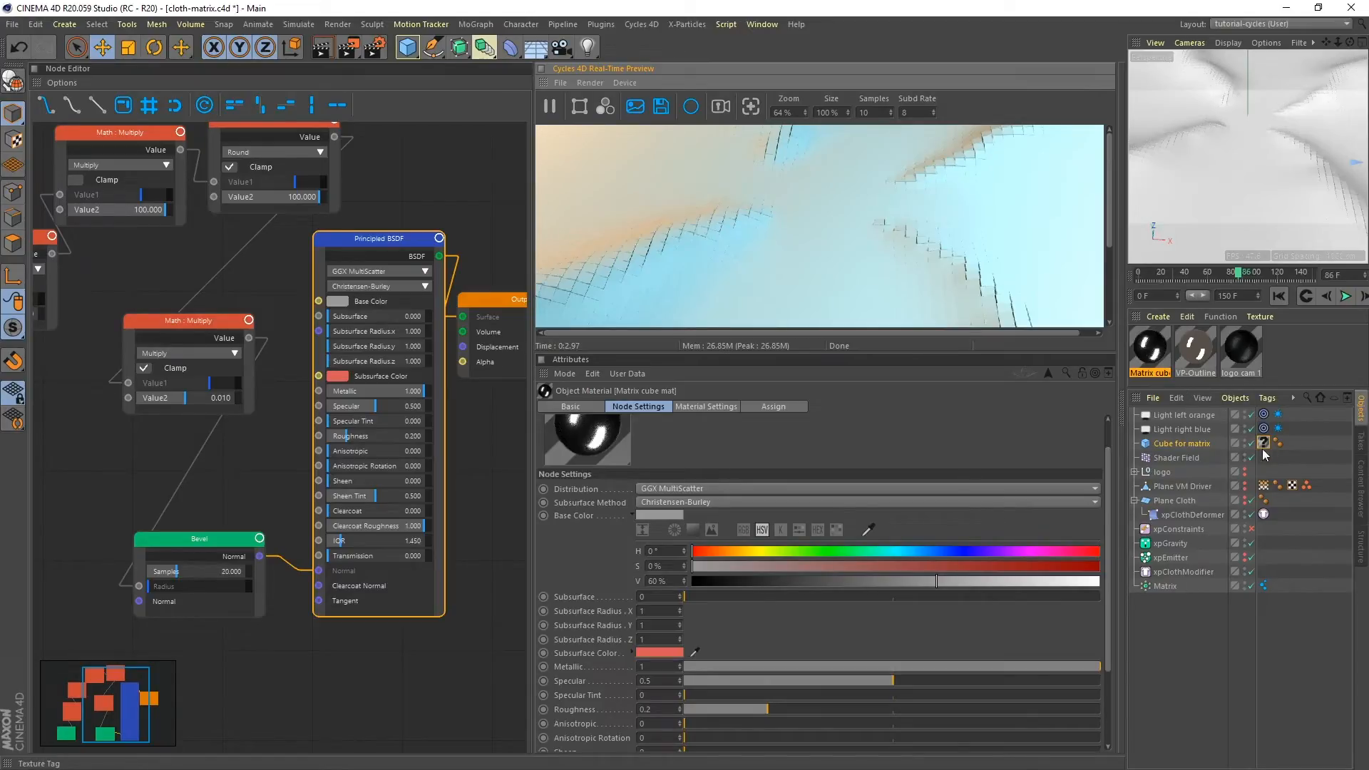
left_click_drag(1156, 348, 1266, 447)
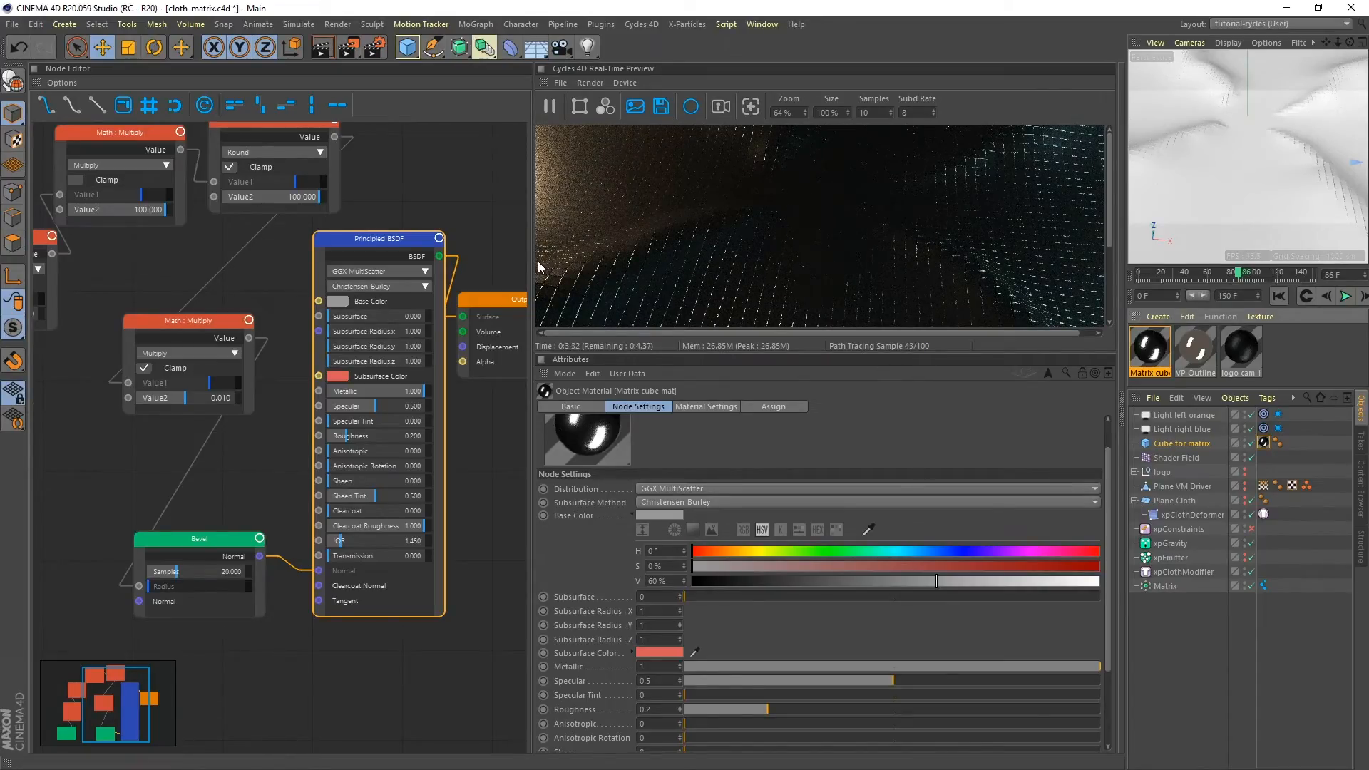
Enlarge the real-time preview area and set its zoom to 80% to show the whole cloth render.
left_click_drag(522, 262, 317, 264)
left_click_drag(897, 352, 873, 646)
scroll(746, 435, "up", 1)
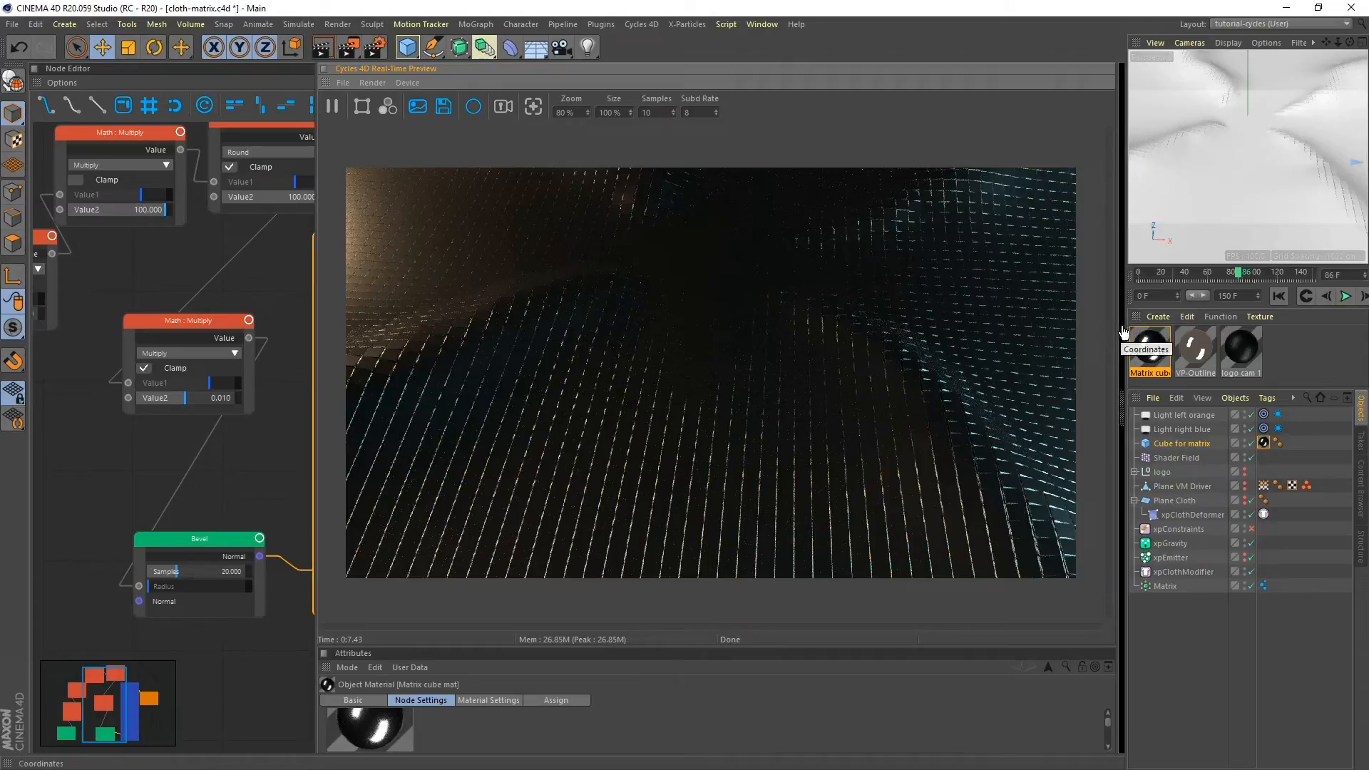
left_click_drag(1119, 320, 1073, 325)
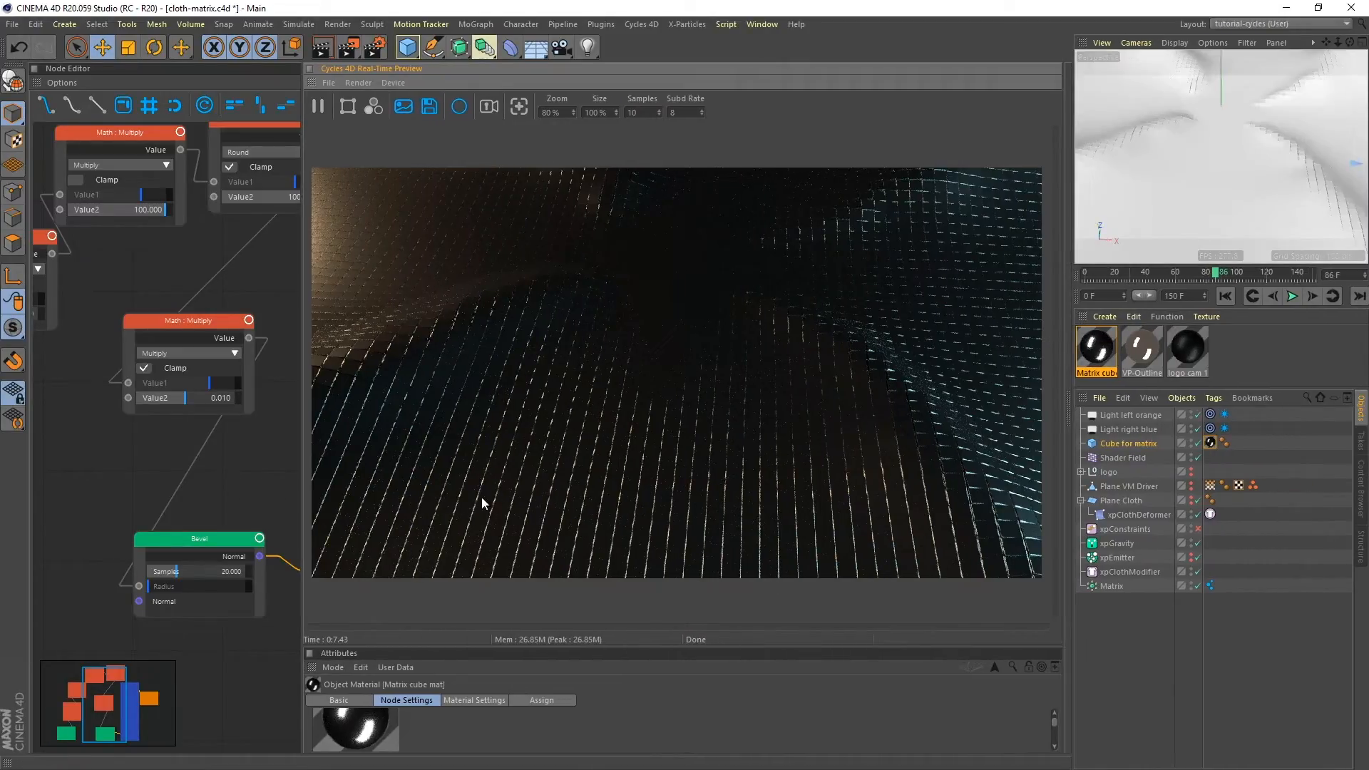
Compare the cloth render without bevels by disconnecting the Bevel node's Normal from the Principled BSDF and reconnecting it.
middle_click_drag(269, 430, 243, 376)
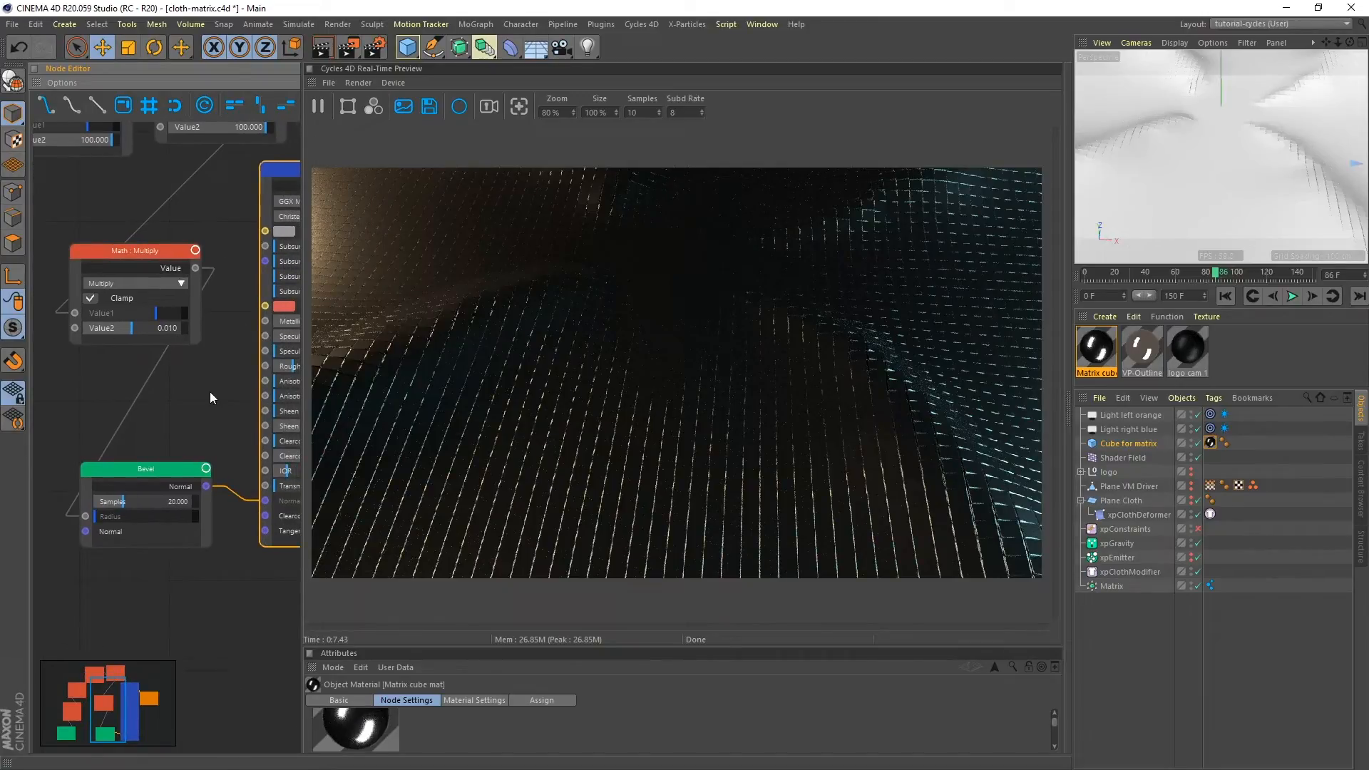
scroll(211, 401, "down", 1)
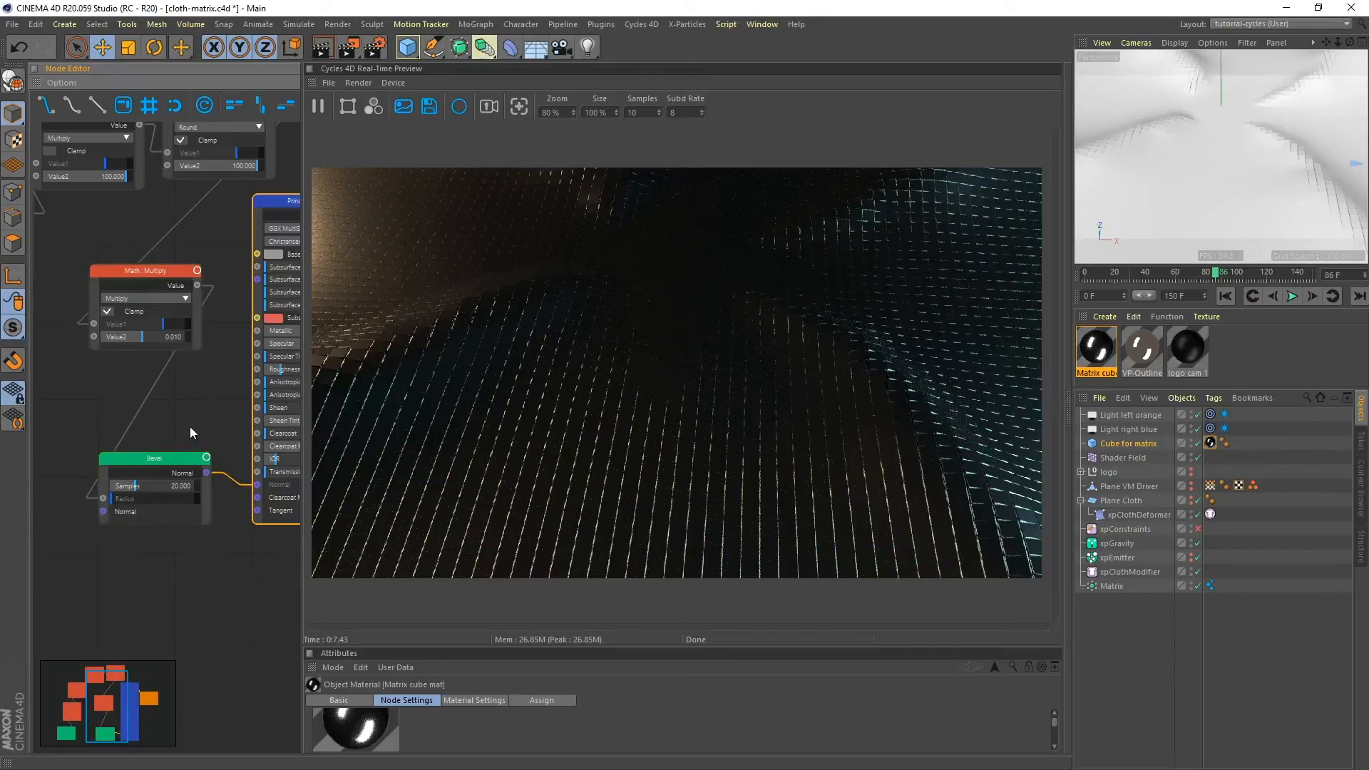
left_click_drag(228, 447, 233, 498, "ctrl")
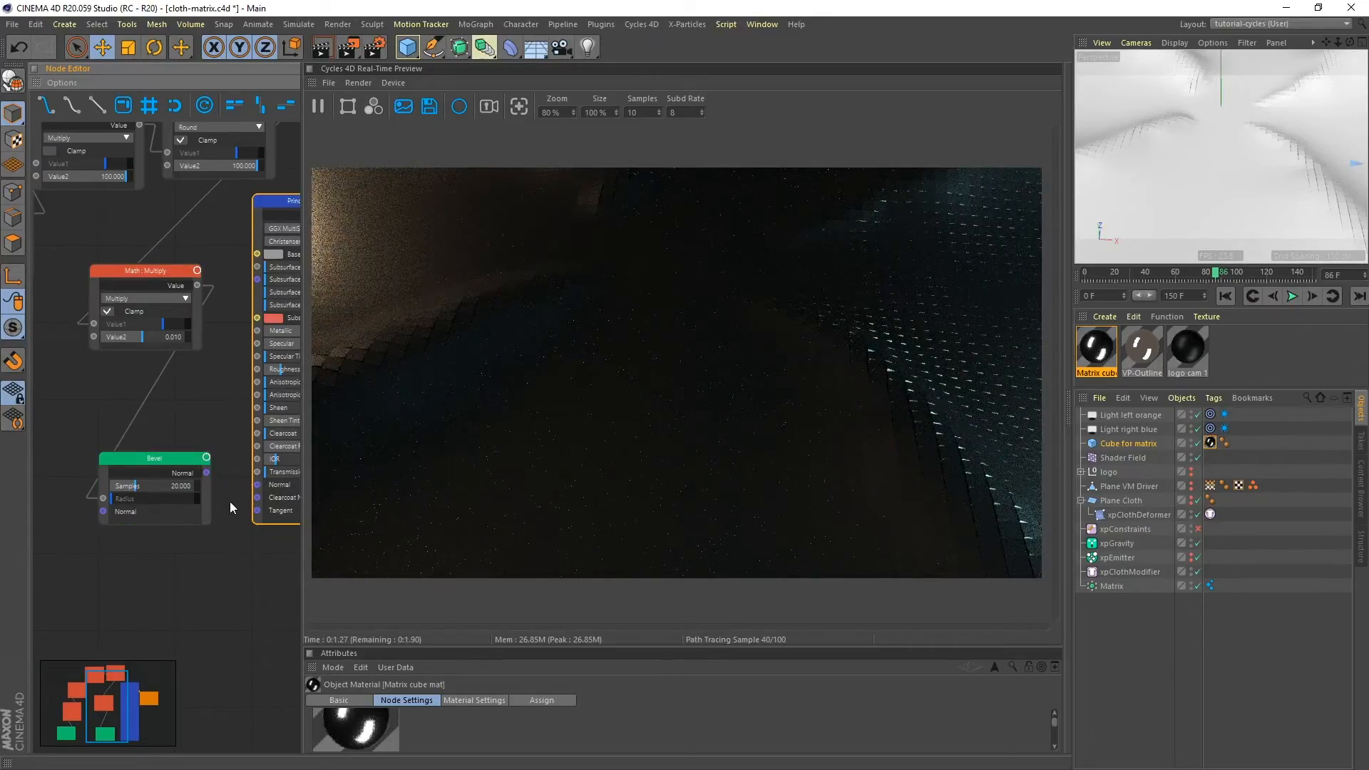
left_click_drag(207, 473, 257, 486)
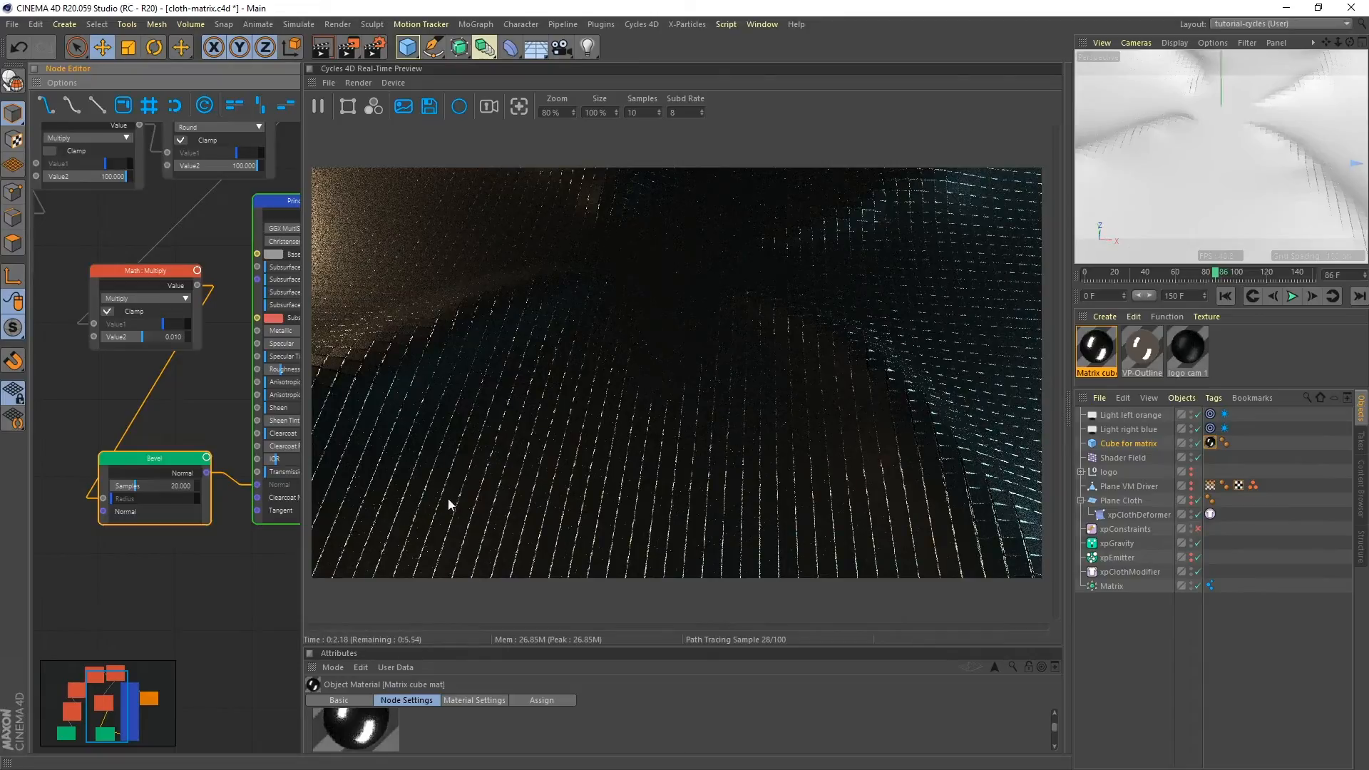
scroll(1209, 187, "down", 3)
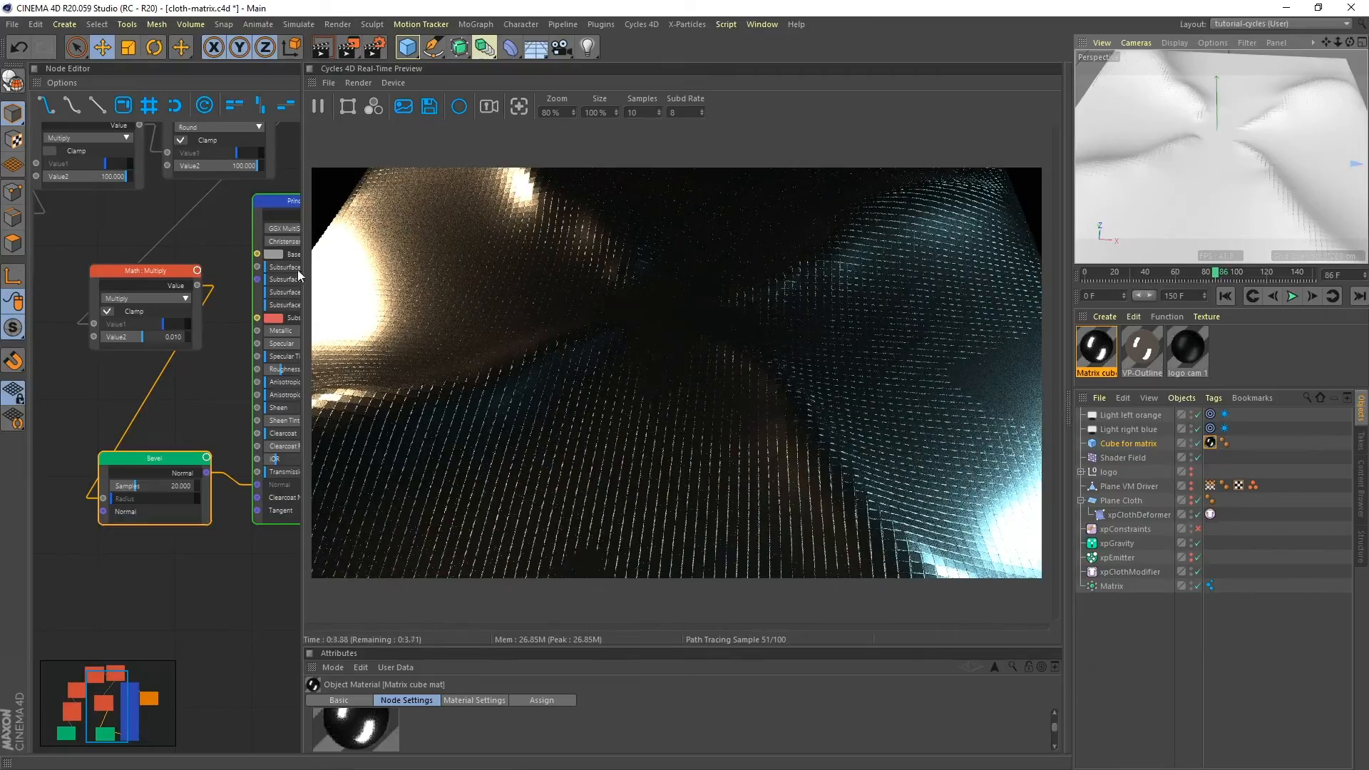
Try a Value2 of 10 on the Math: Multiply node after the Absolute node, and settle on 2.
middle_click_drag(160, 188, 191, 273)
left_click_drag(214, 175, 205, 174)
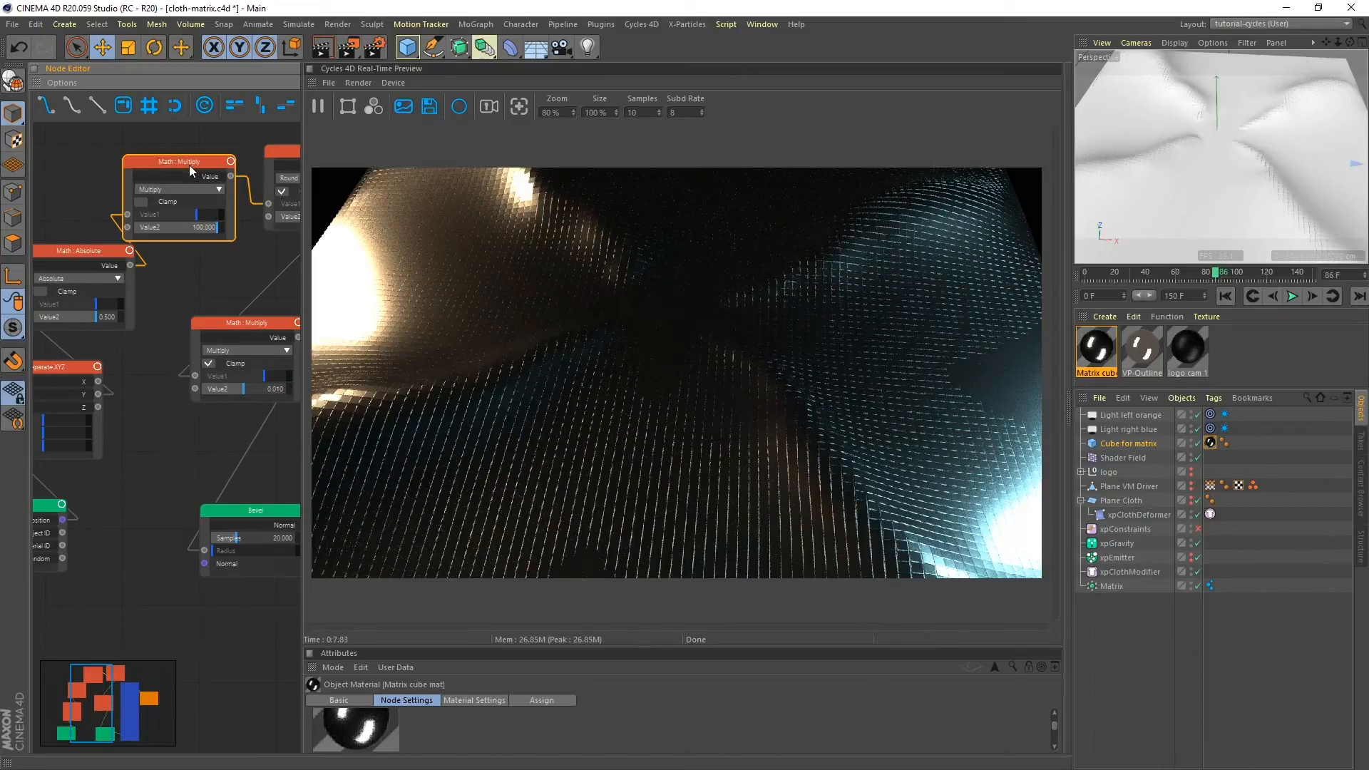
left_click_drag(190, 166, 189, 156)
left_click_drag(909, 647, 913, 525)
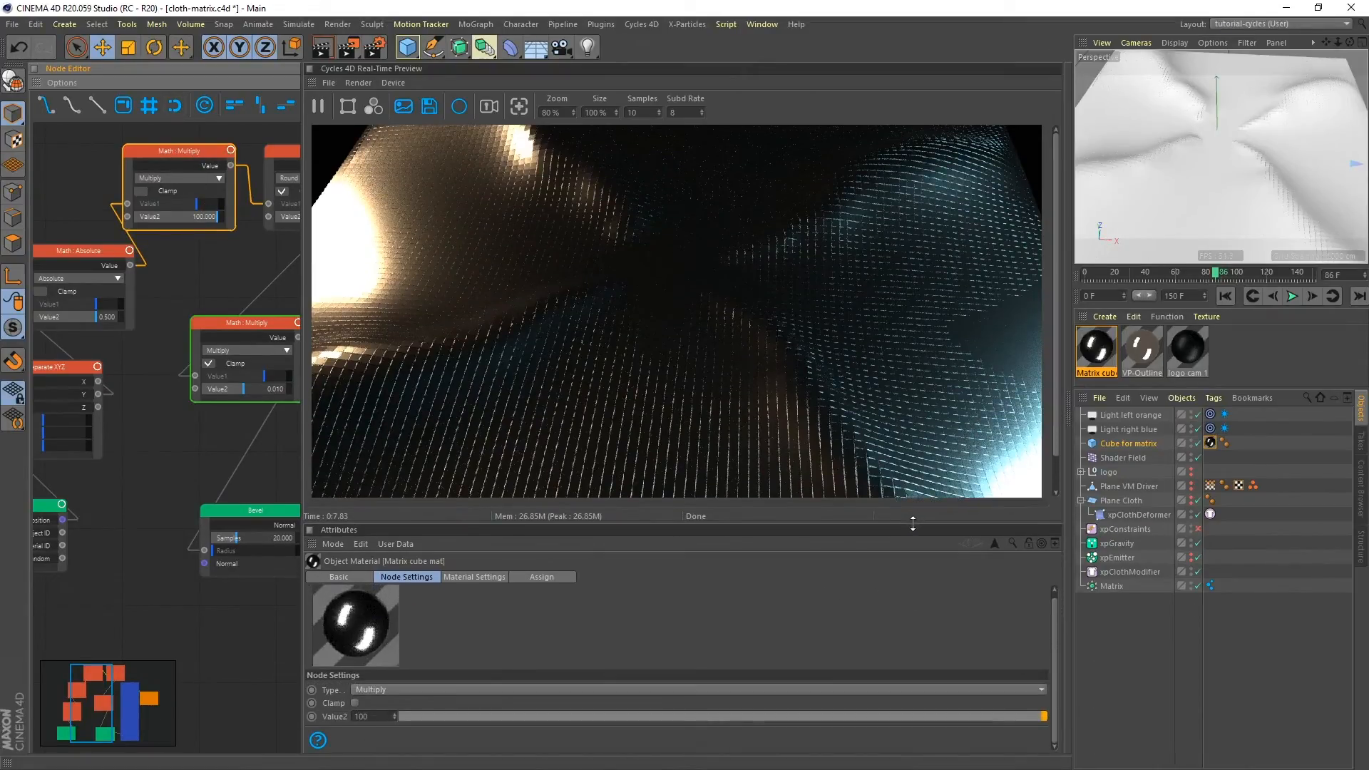
left_click(361, 716)
type("10")
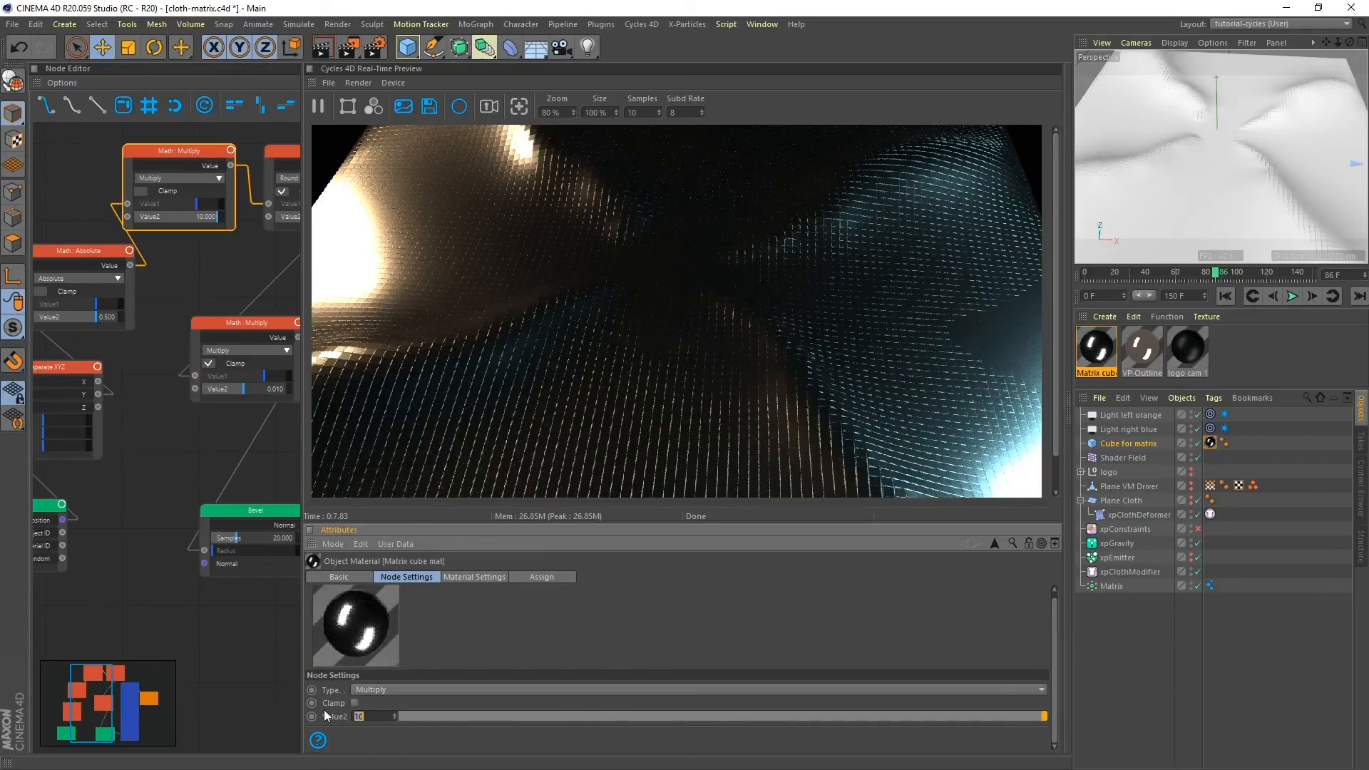
key("Return")
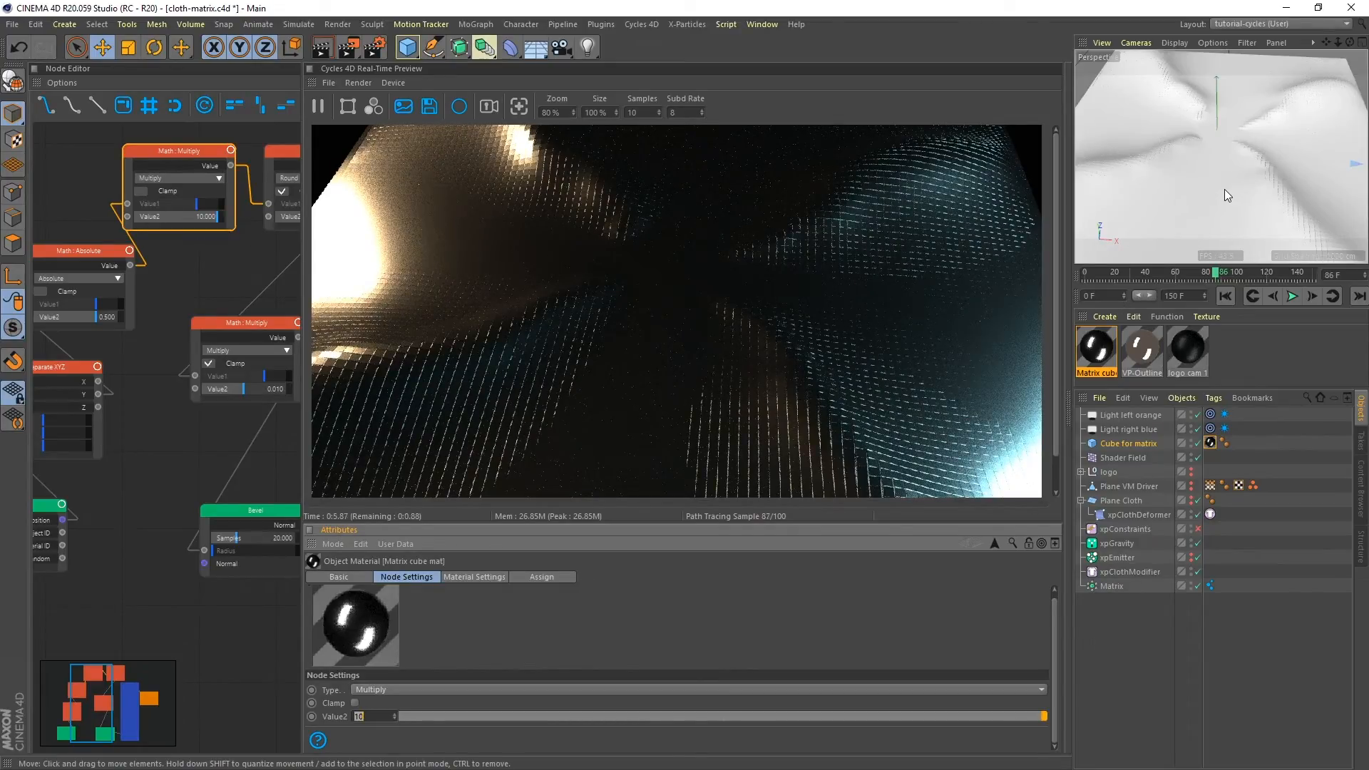
type("2")
key("Return")
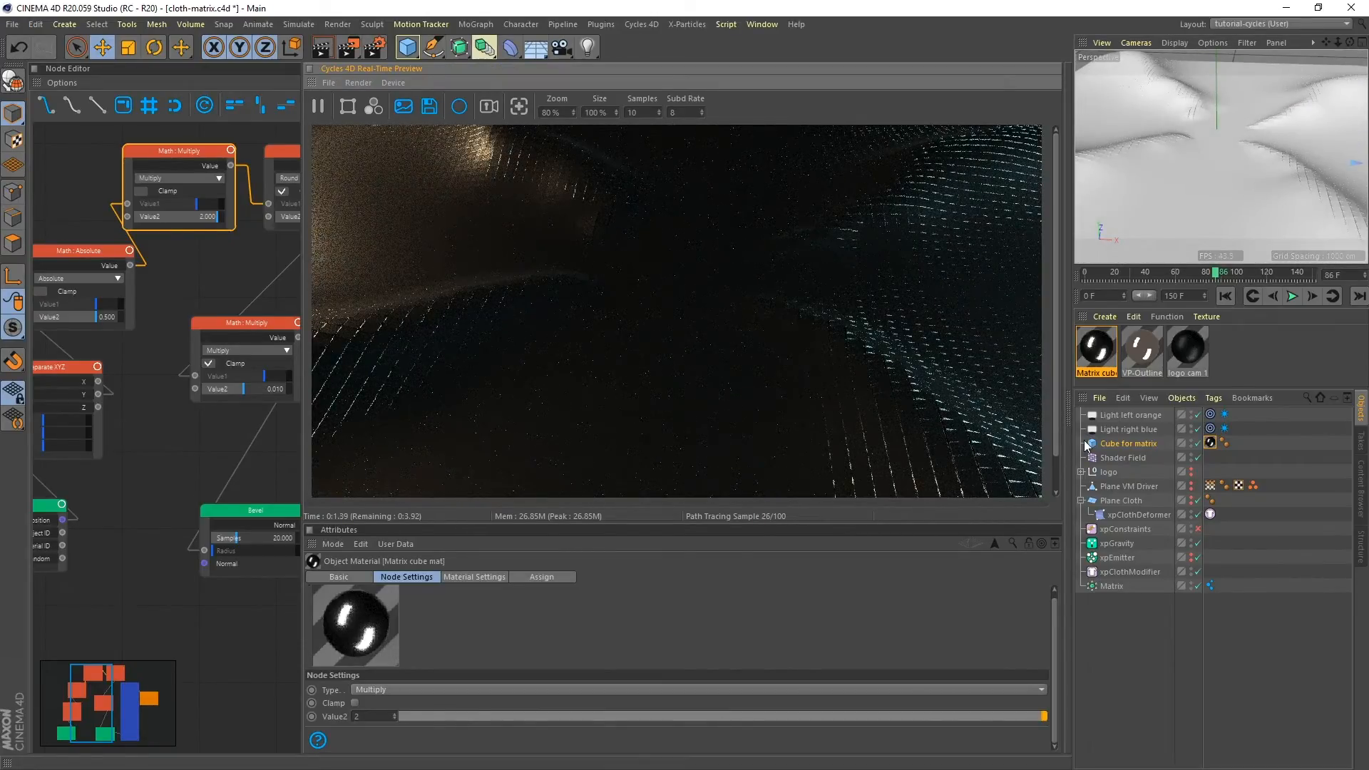
Set the Cube for matrix object's X, Y and Z size to 5.6 cm.
left_click(1127, 445)
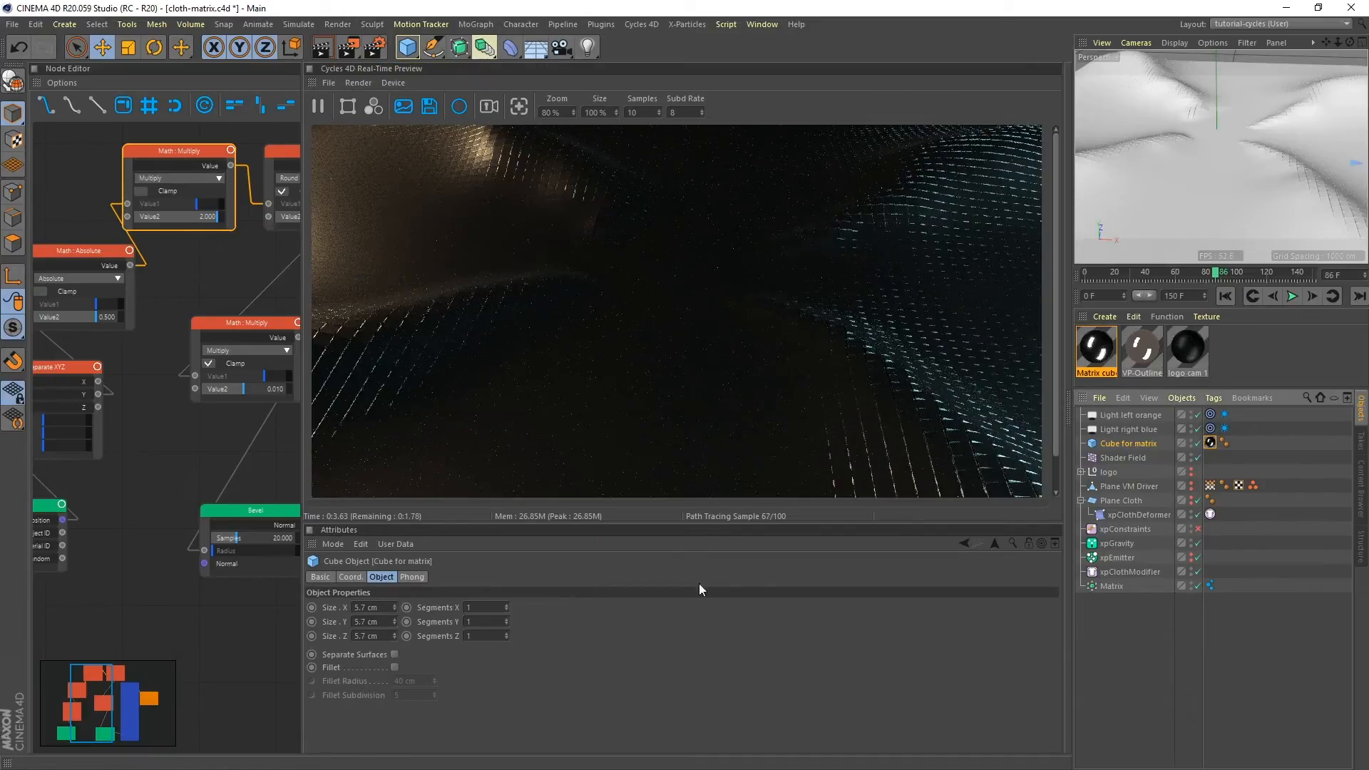
left_click(372, 608)
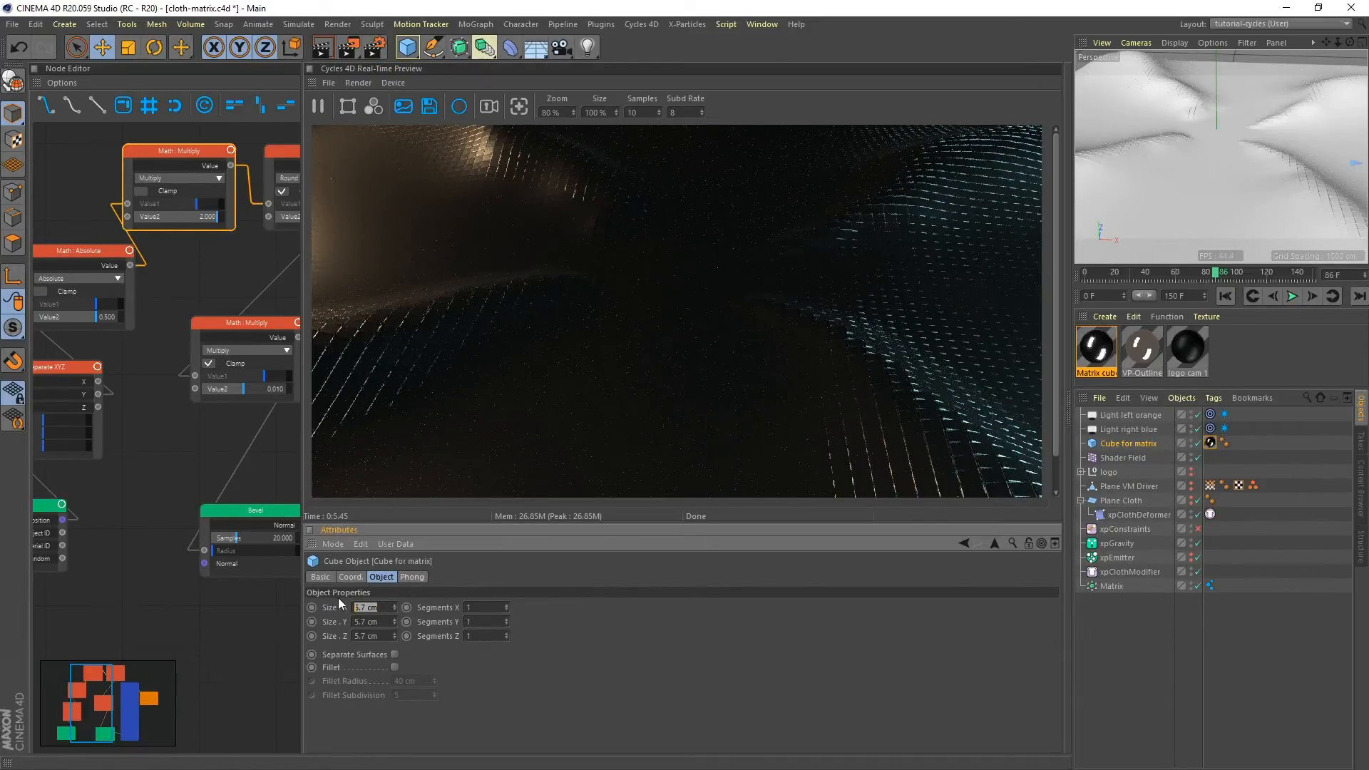
type("5.6")
key("Tab")
type("5.6")
key("Tab")
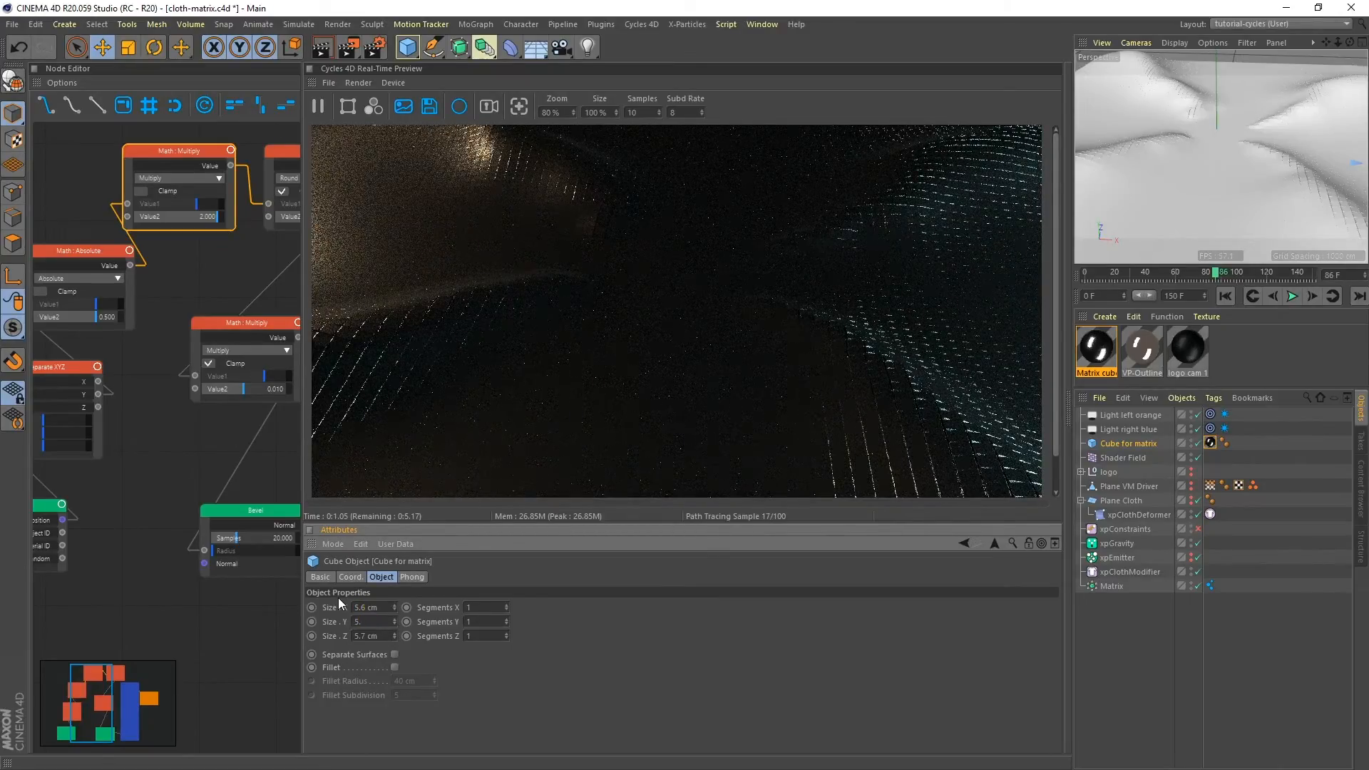
type("5.6")
key("Return")
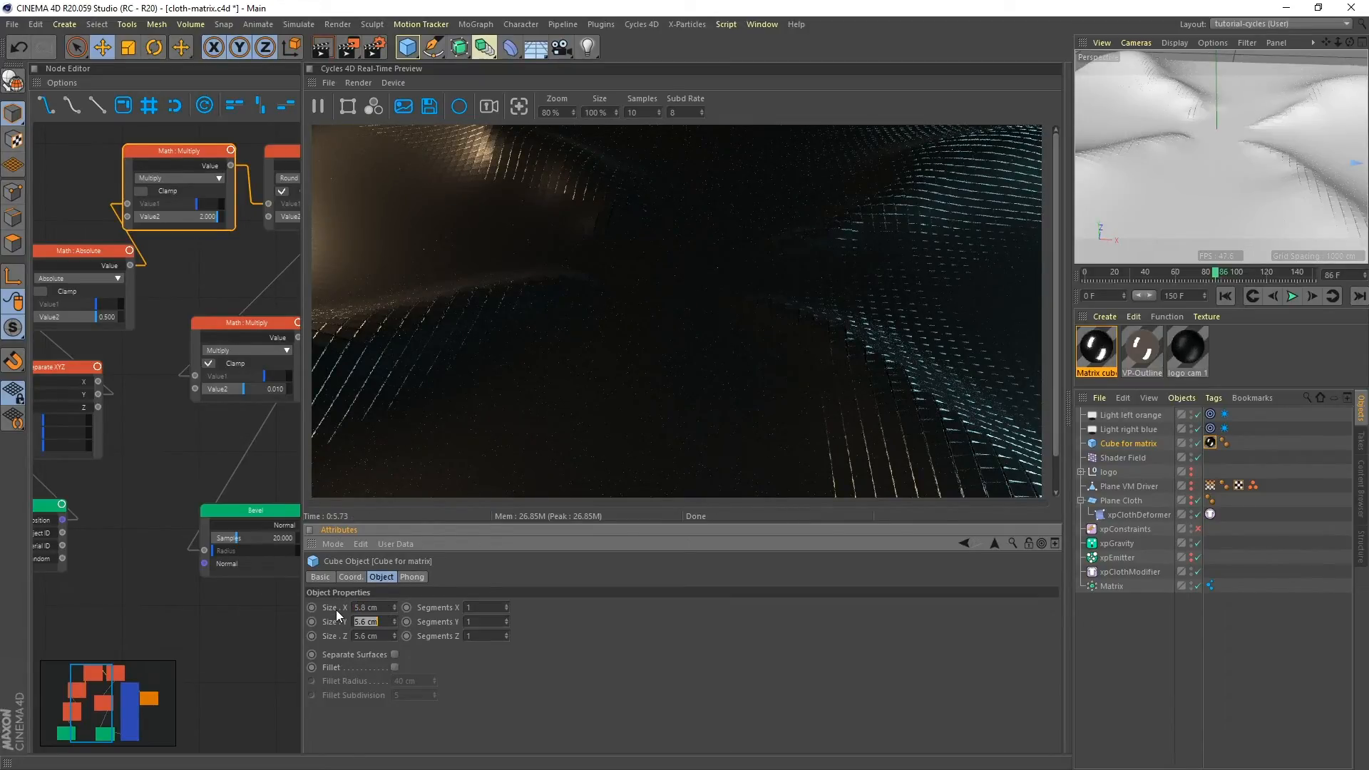
Set the Cube for matrix object's X, Y and Z size to 5.8 cm.
key("Tab")
type("5.8")
key("Tab")
type("5")
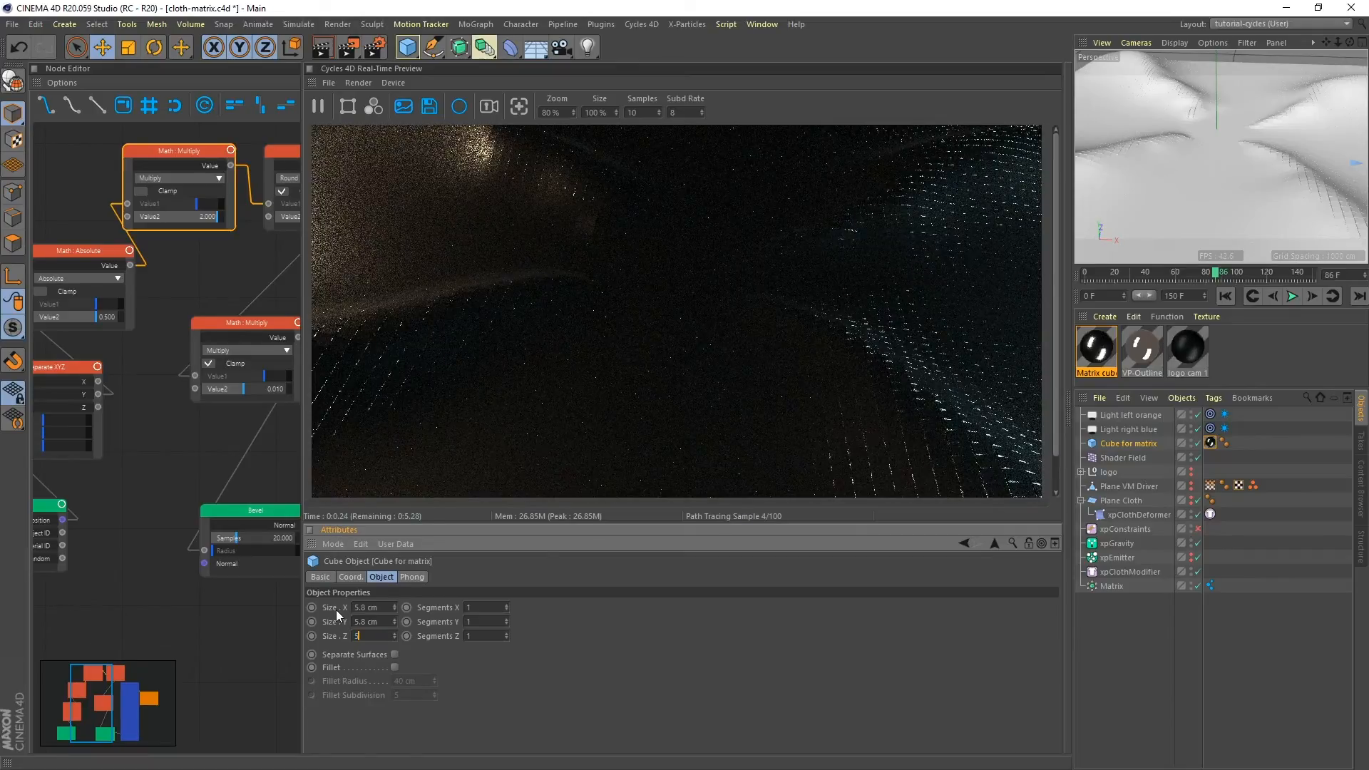
type(".8")
key("Return")
Widen the viewport area and examine the beveled cubes along the cloth folds from several camera distances and angles.
scroll(1204, 186, "down", 3)
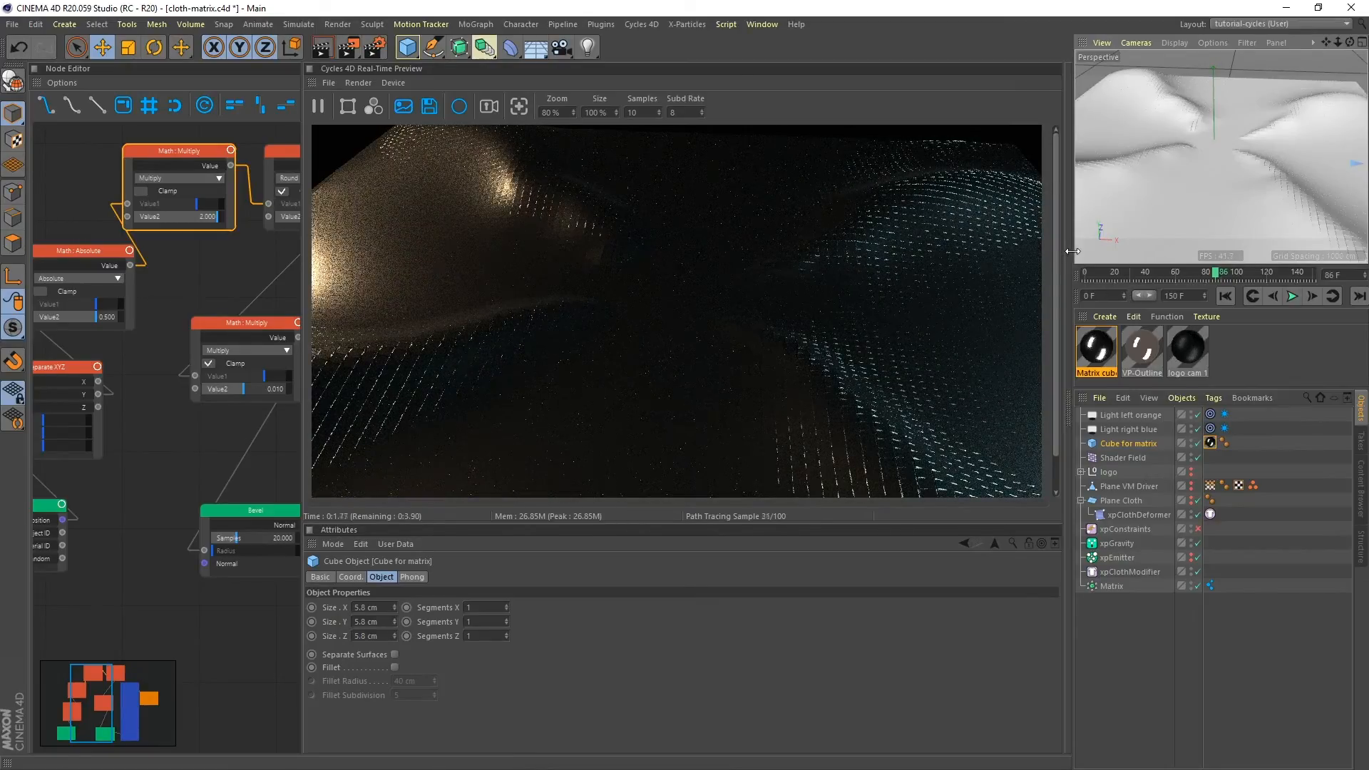
left_click_drag(1073, 251, 962, 251)
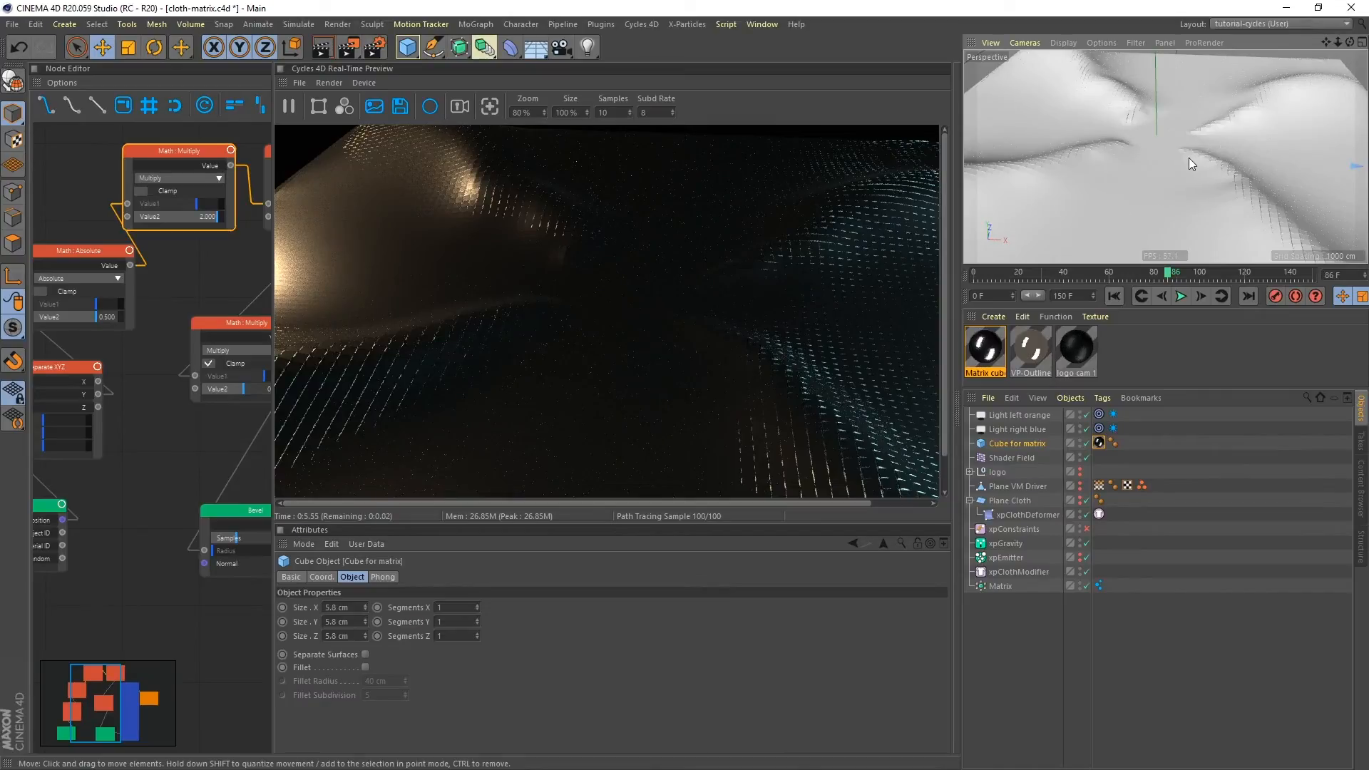
scroll(1203, 153, "up", 3)
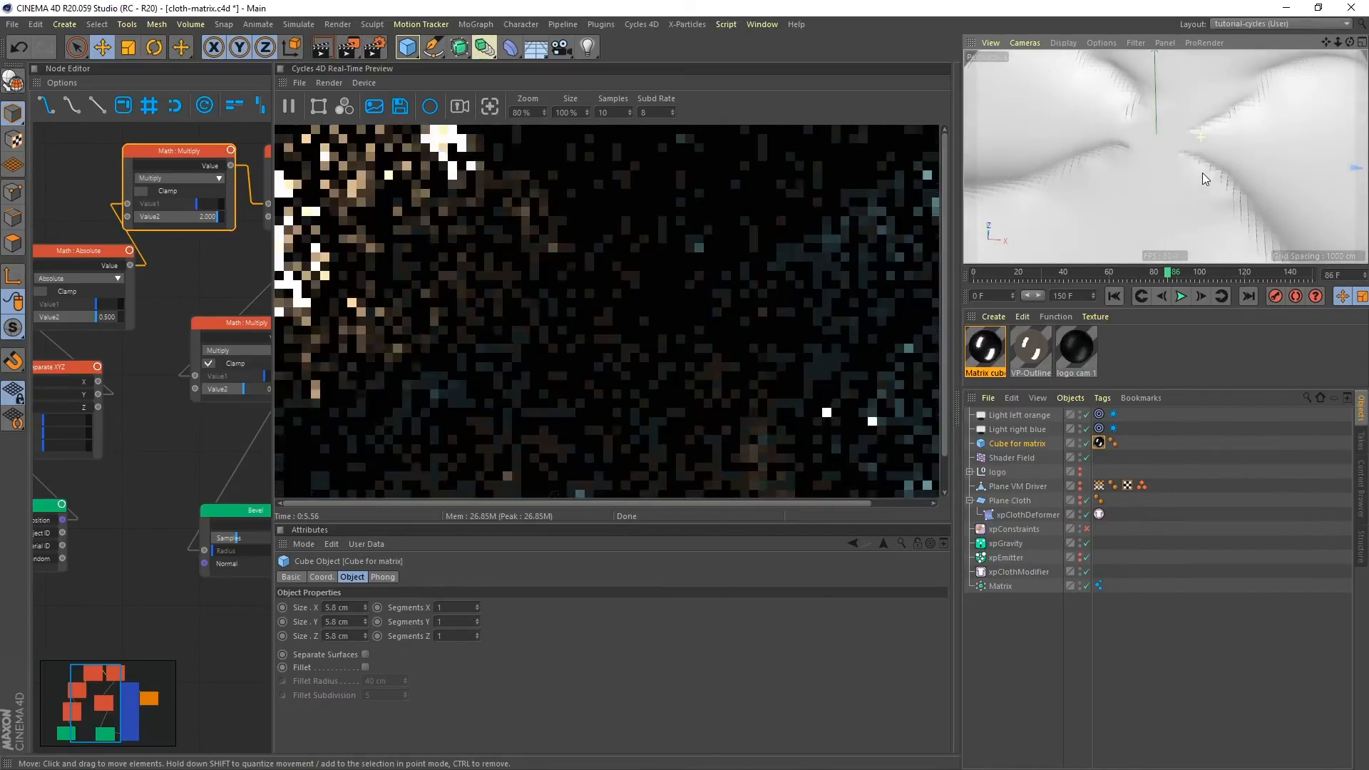
scroll(1204, 142, "down", 2)
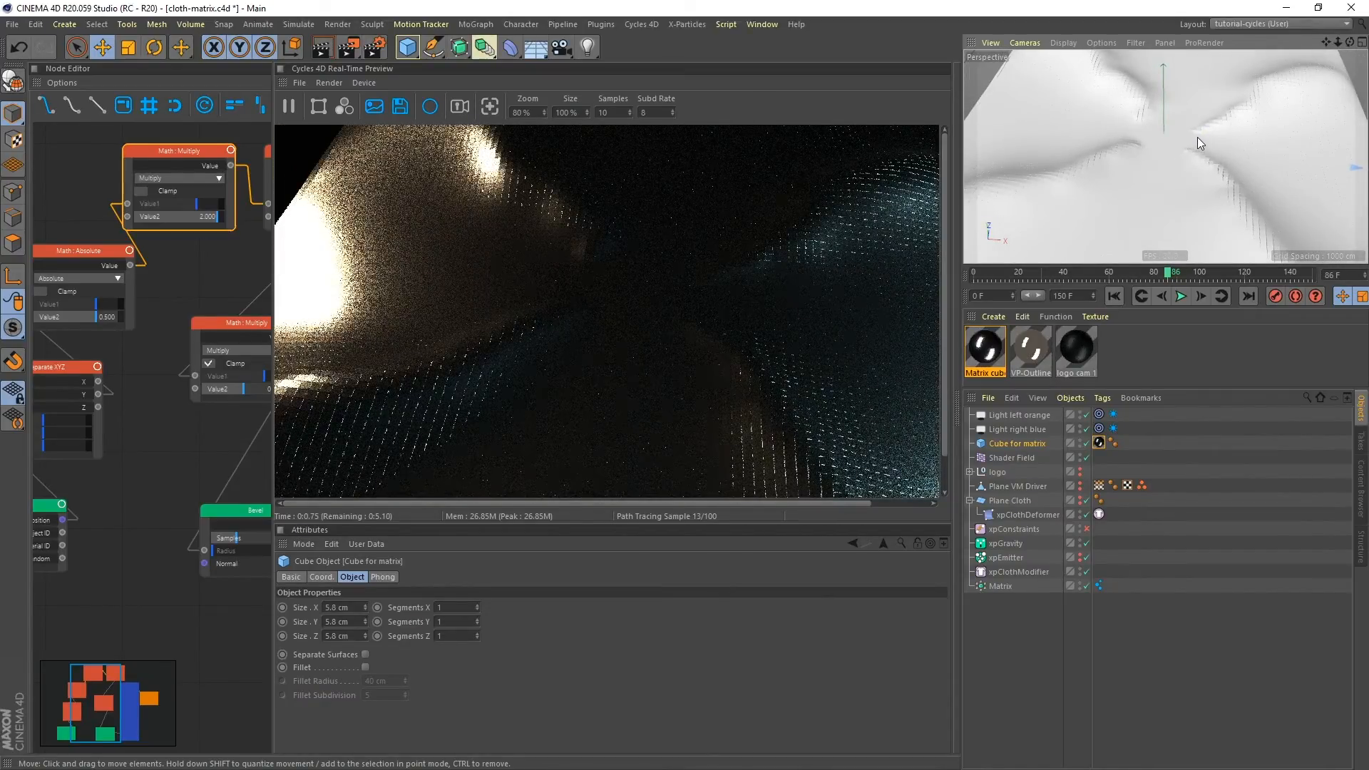
scroll(1201, 140, "up", 2)
scroll(1208, 152, "up", 2)
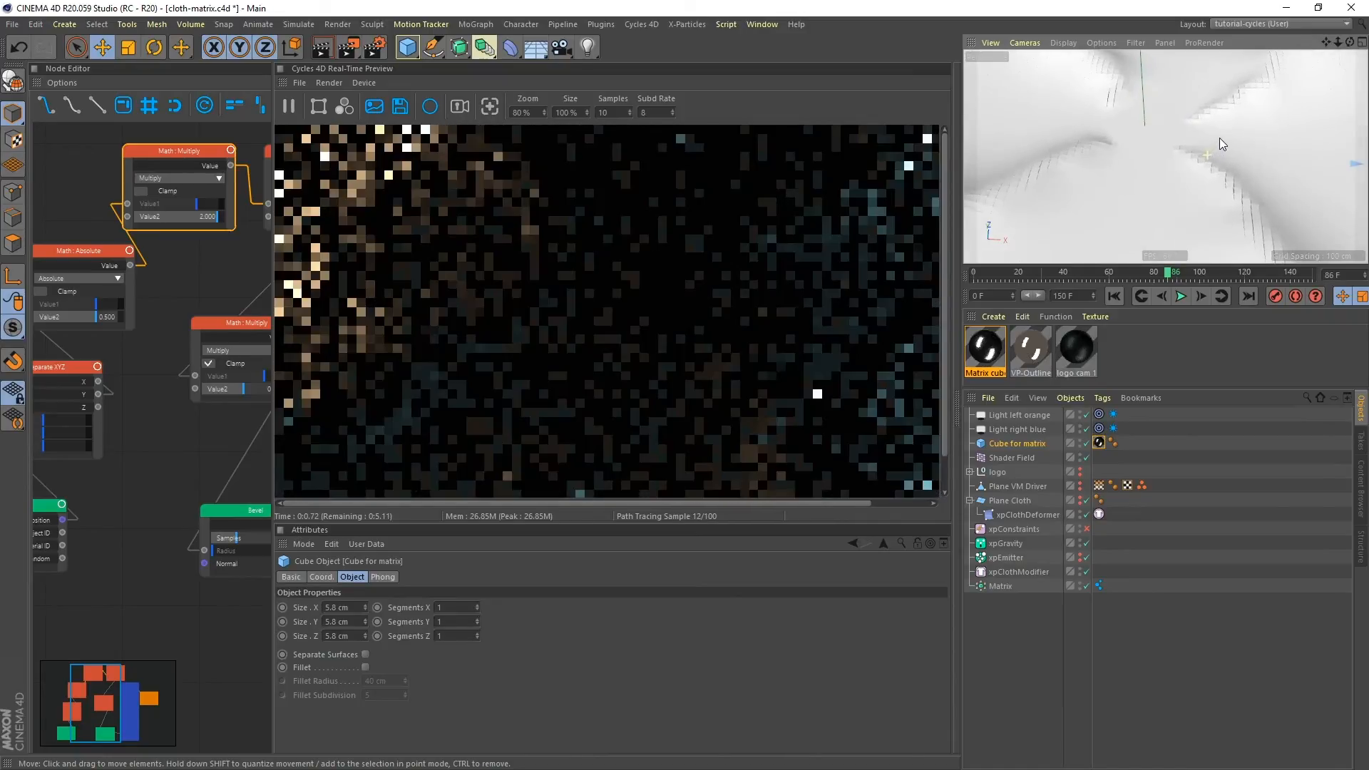
scroll(615, 205, "down", 1)
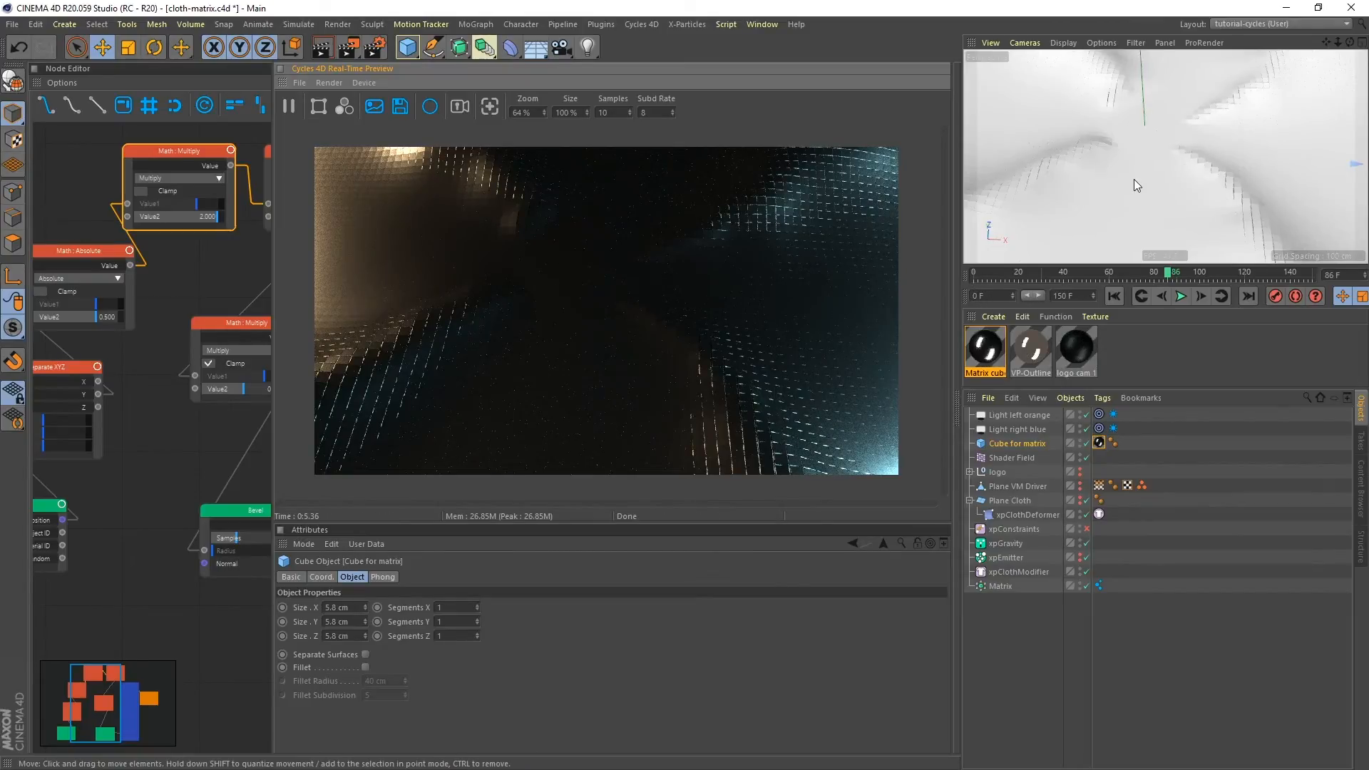
left_click_drag(1135, 179, 1137, 160, "alt")
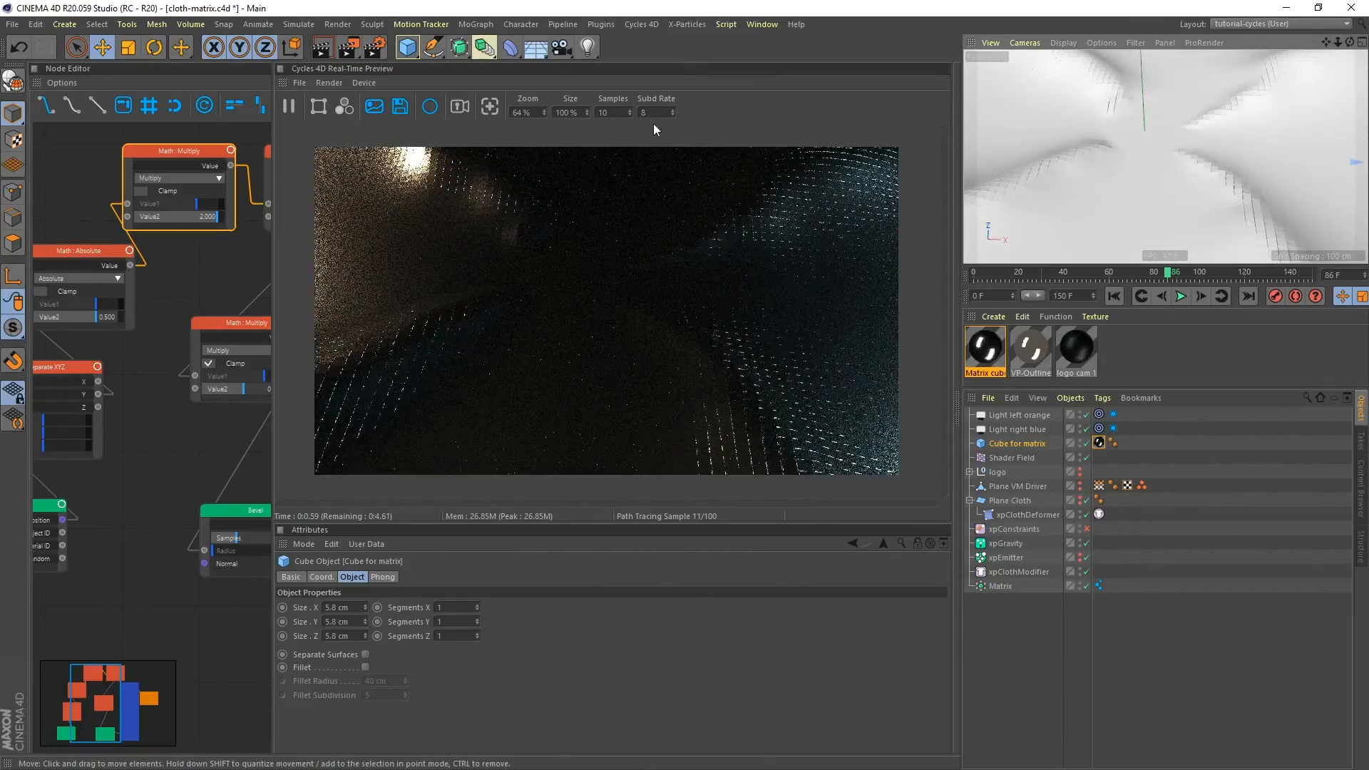
Play the cloth animation from frame 0, pausing to inspect the render, and stop at frame 72.
left_click(1114, 296)
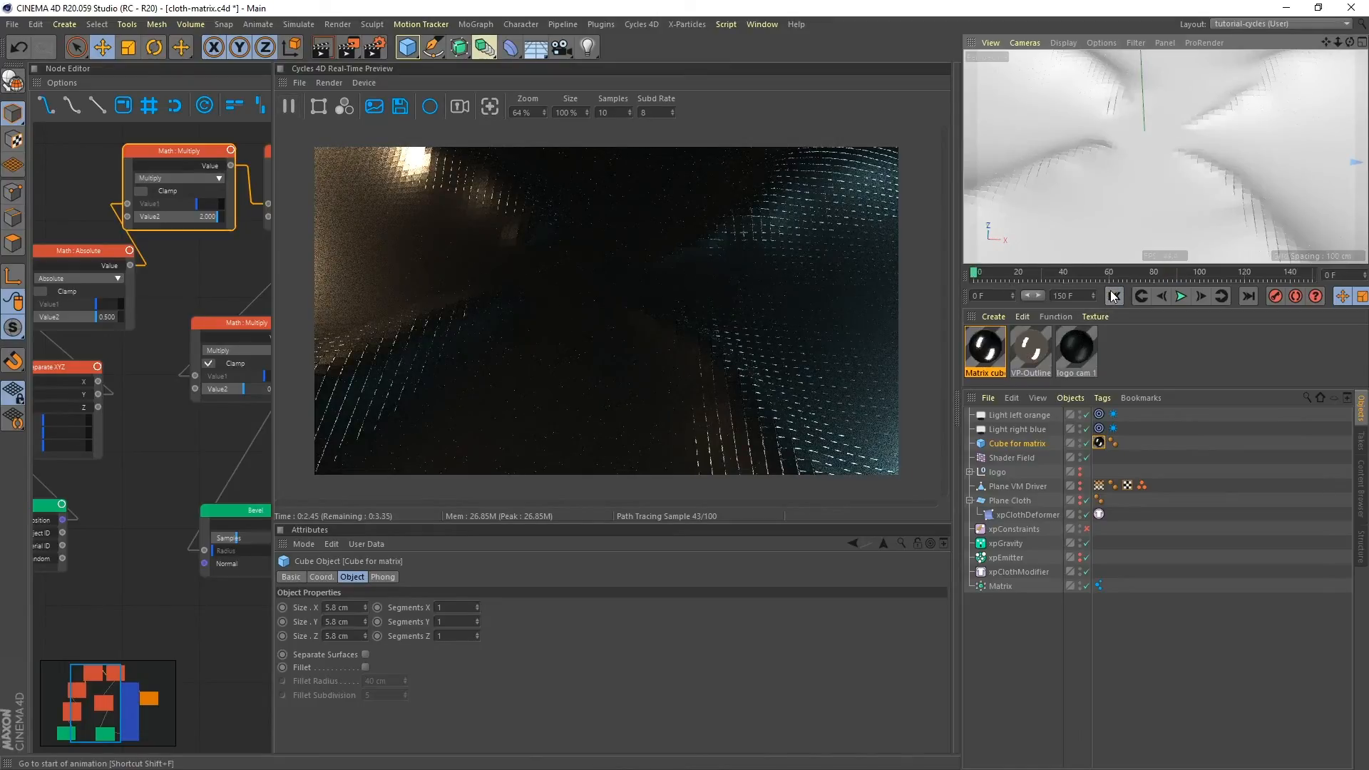
left_click(1181, 297)
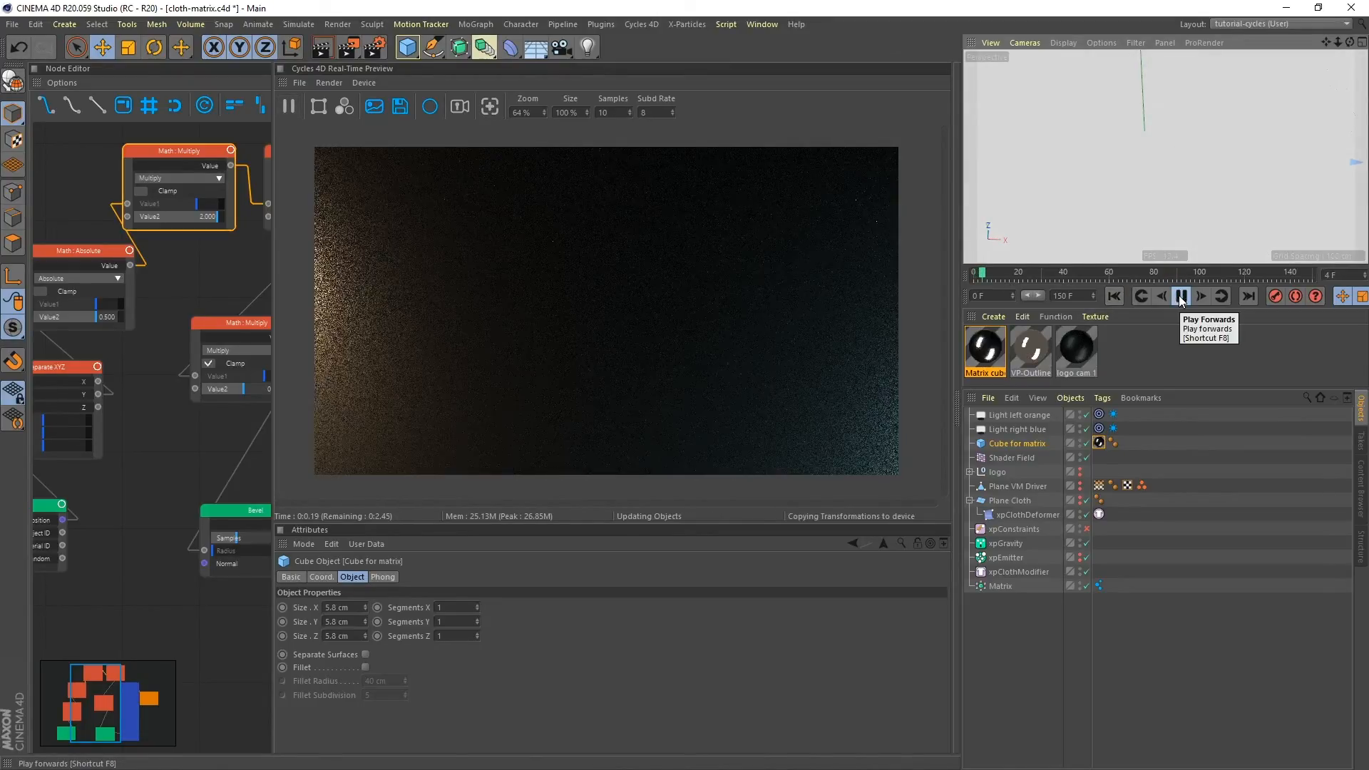
left_click(1181, 296)
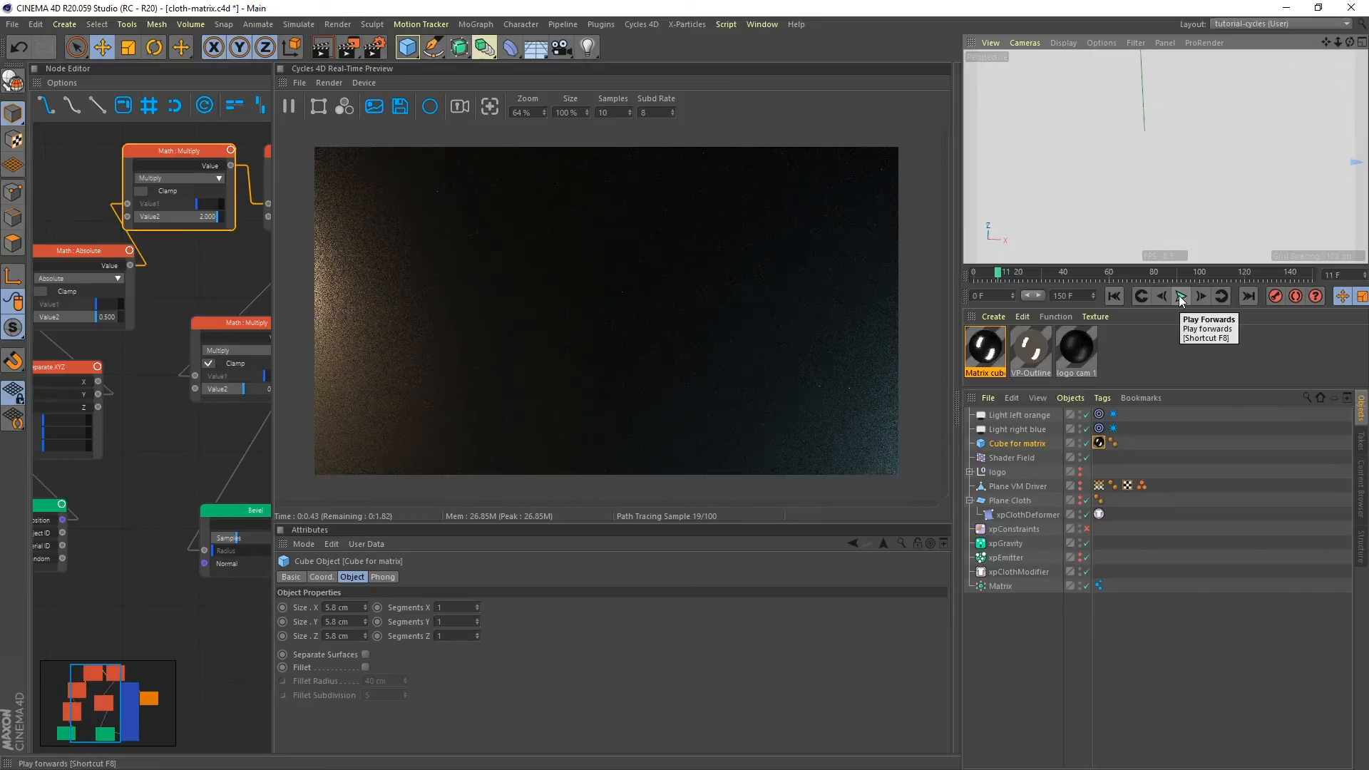
left_click(1181, 297)
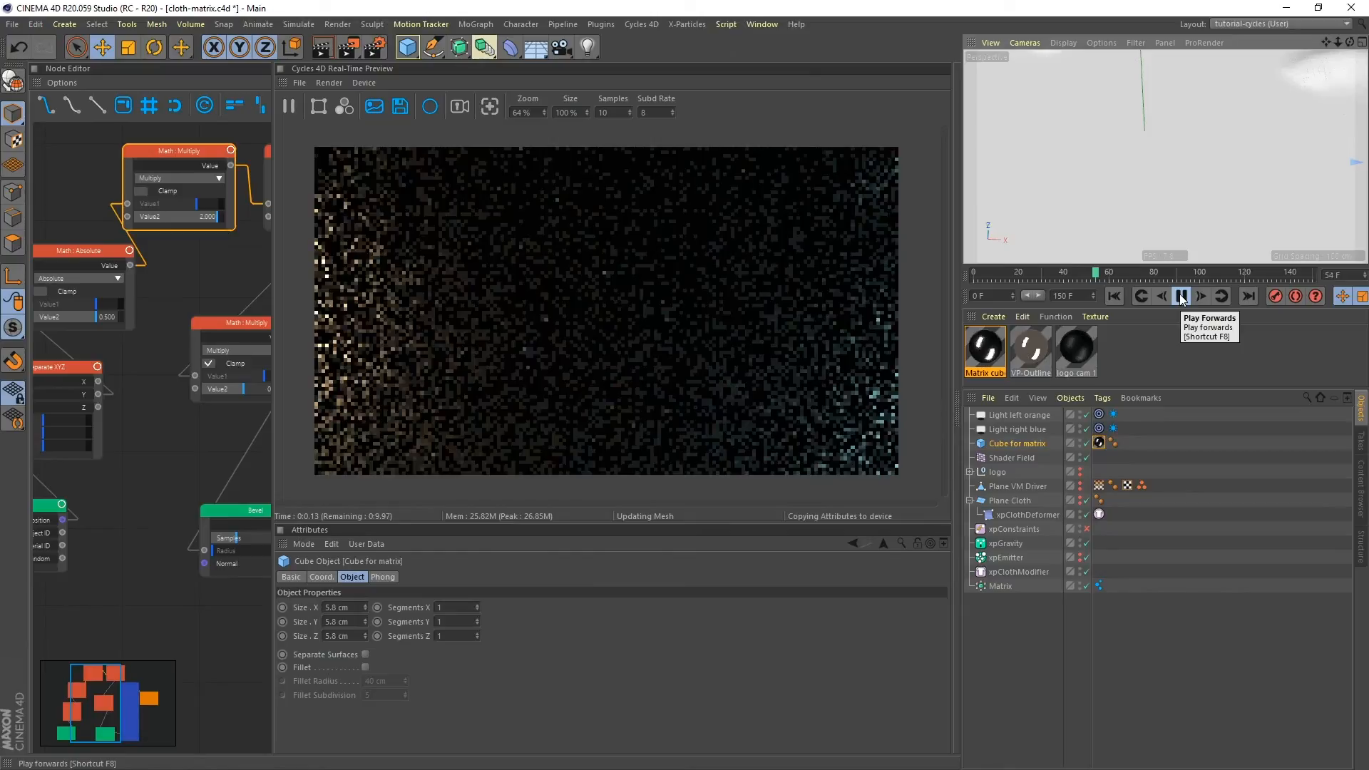
left_click(1182, 297)
left_click(1182, 296)
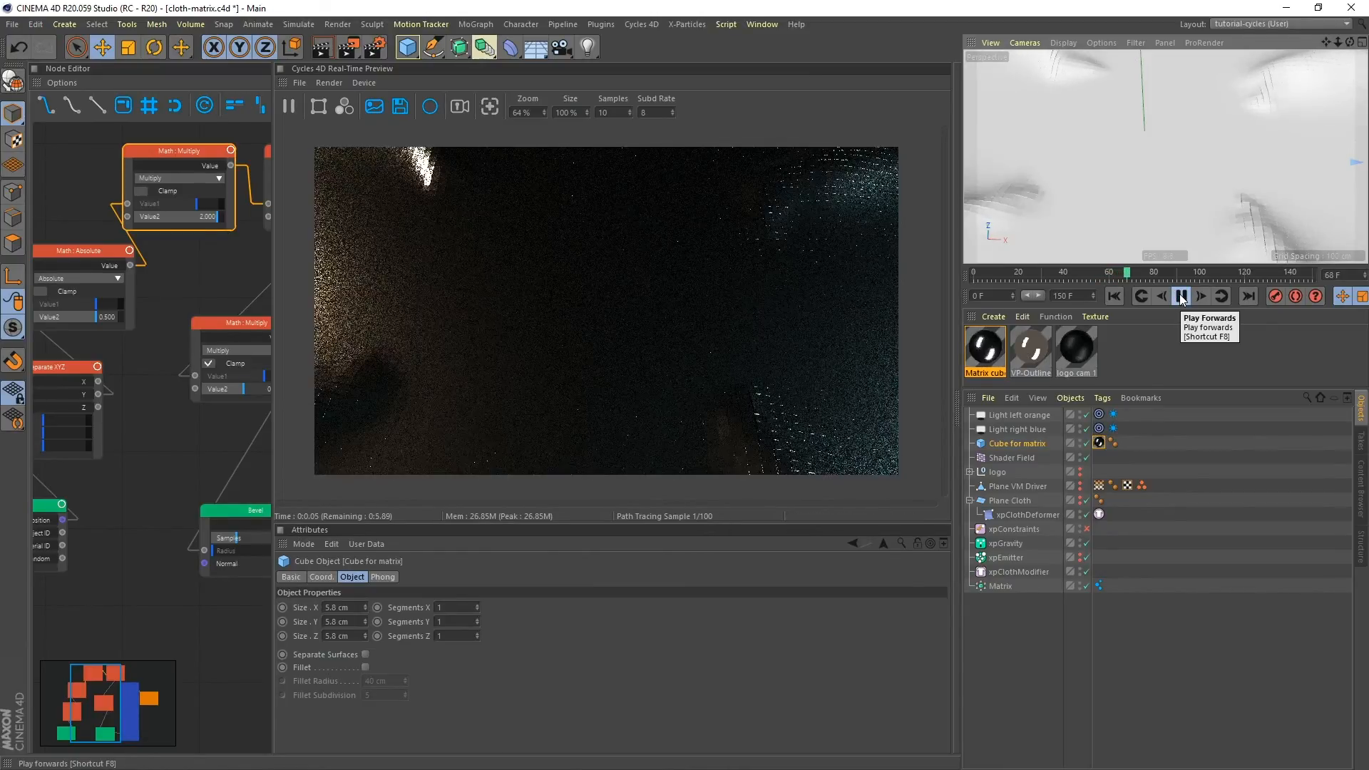
left_click(1182, 297)
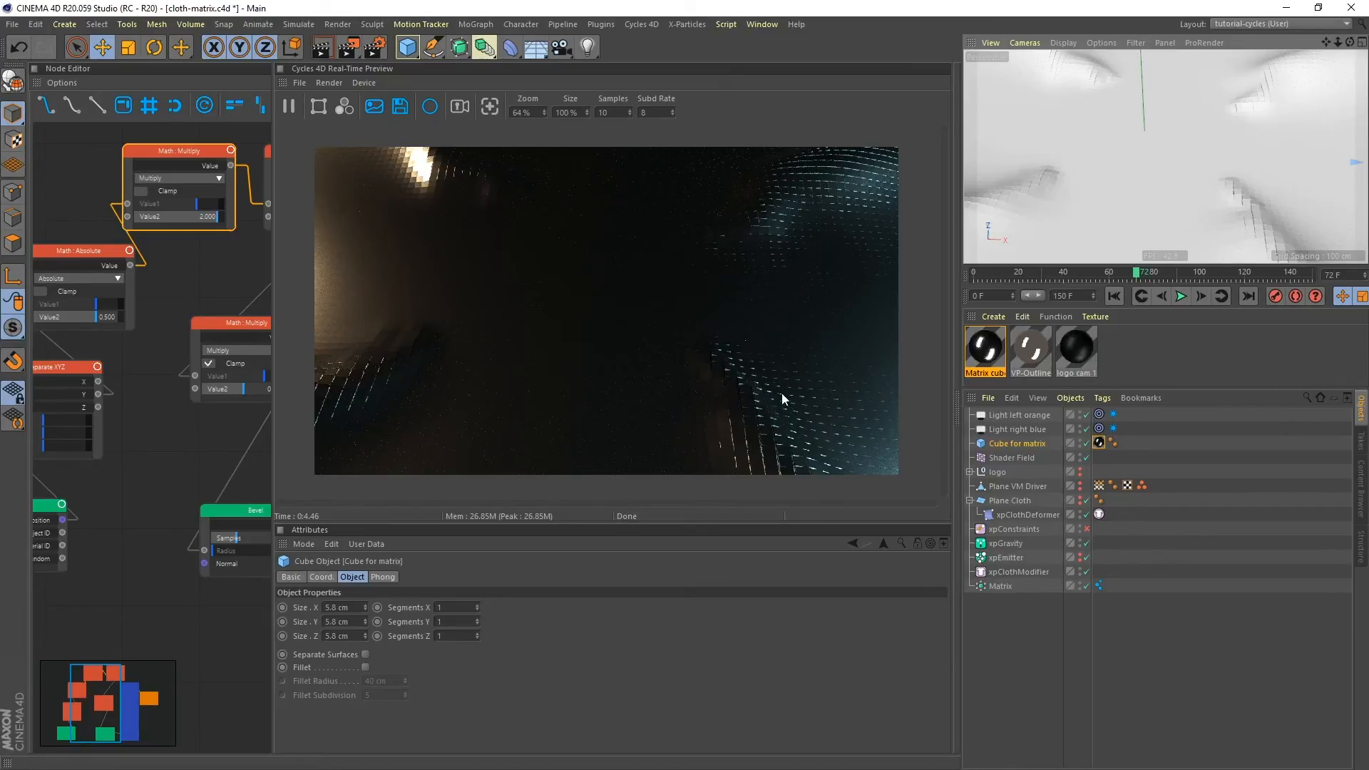
Show all four views and raise Light right blue, moving it inward over the cloth in the front and top views.
left_click_drag(1172, 166, 1177, 152, "alt")
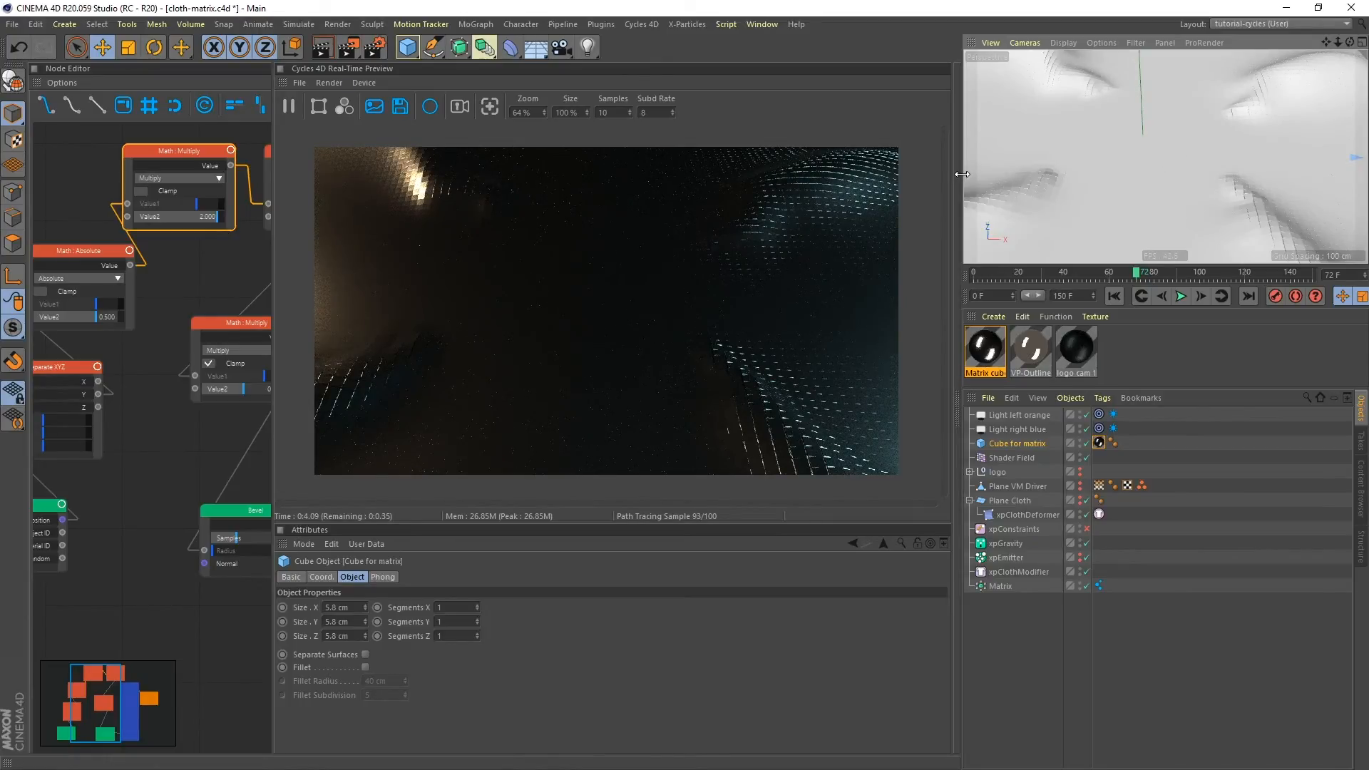
left_click_drag(941, 174, 824, 174)
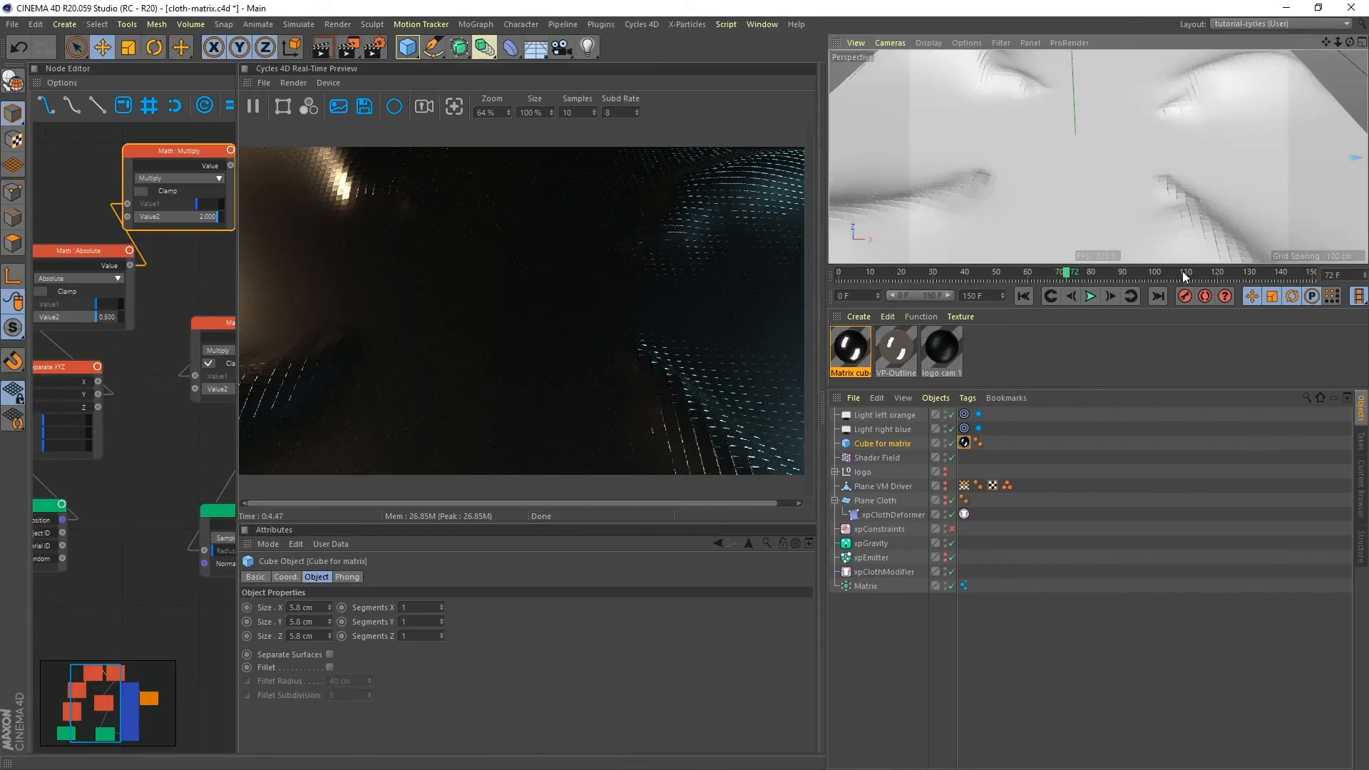
middle_click(1037, 136)
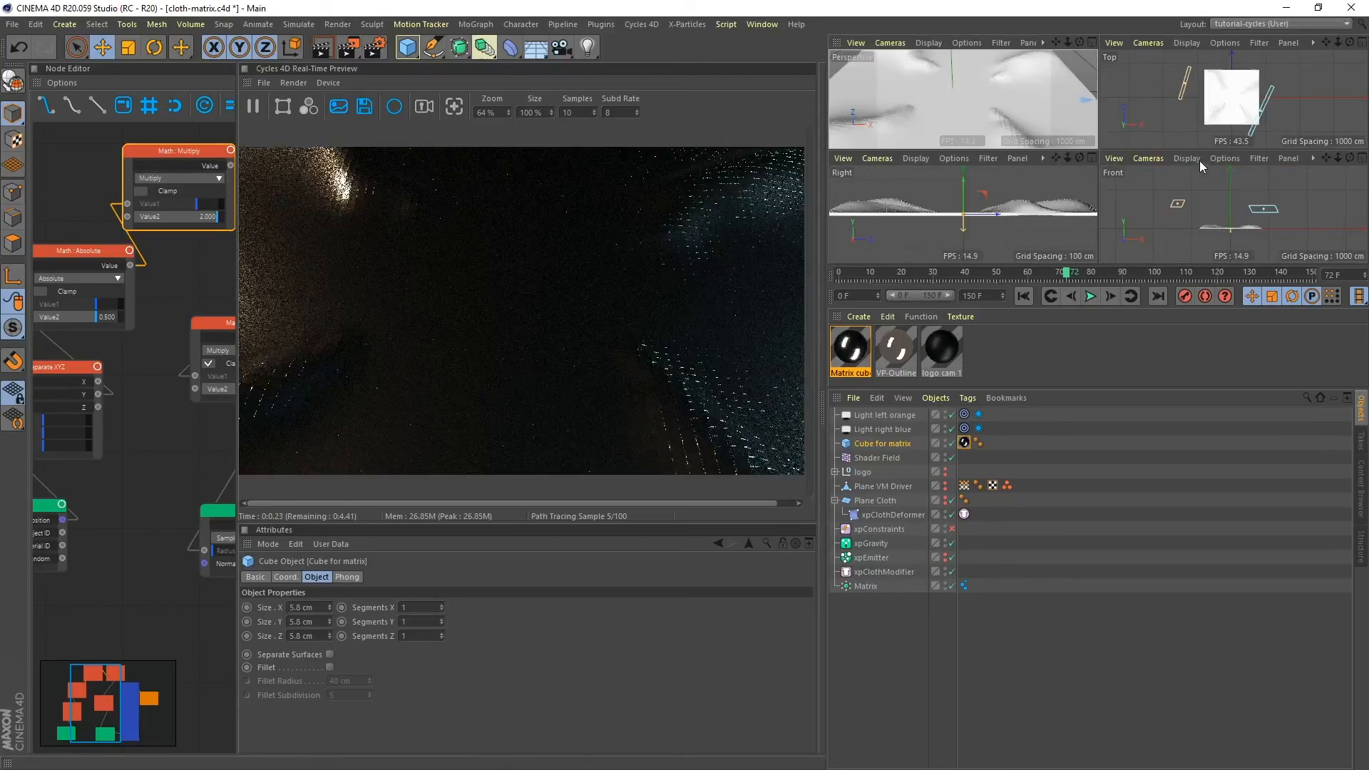
left_click(883, 430)
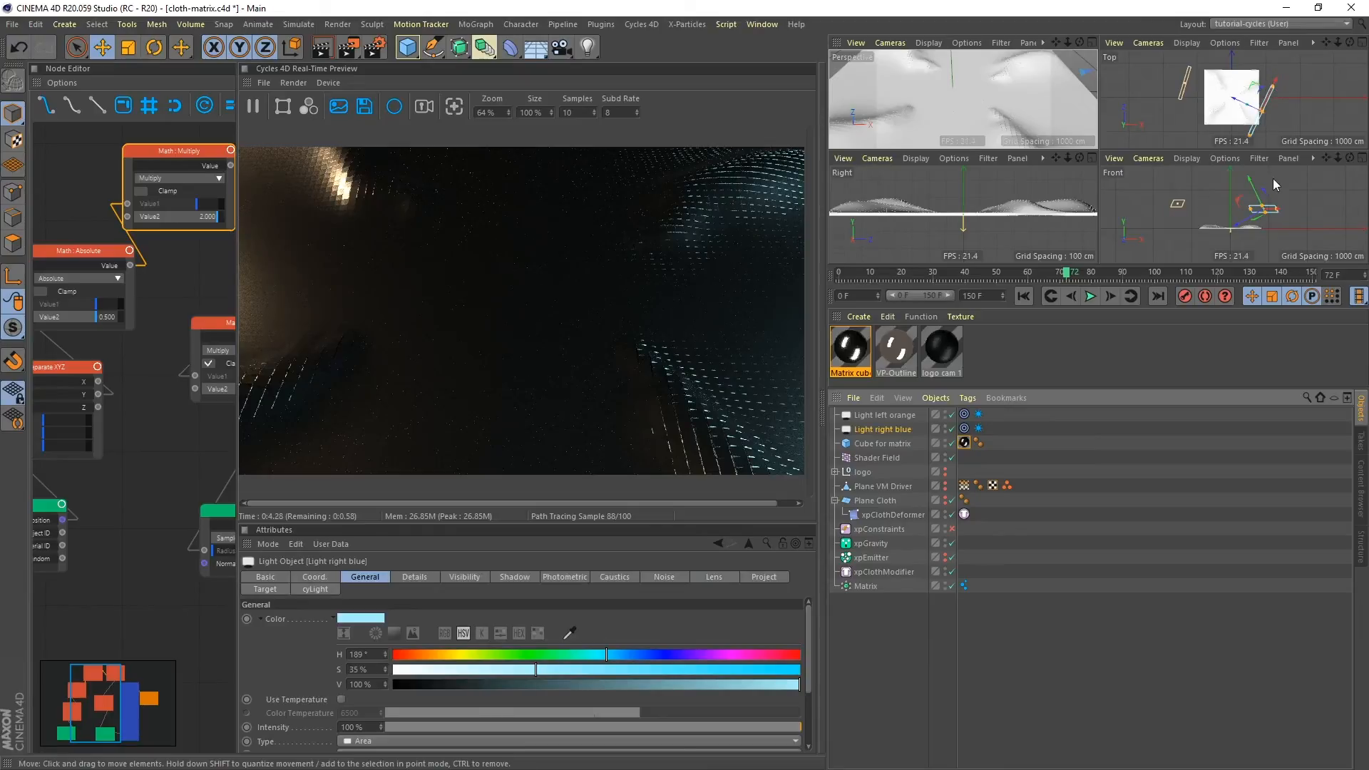
left_click_drag(1249, 177, 1246, 170)
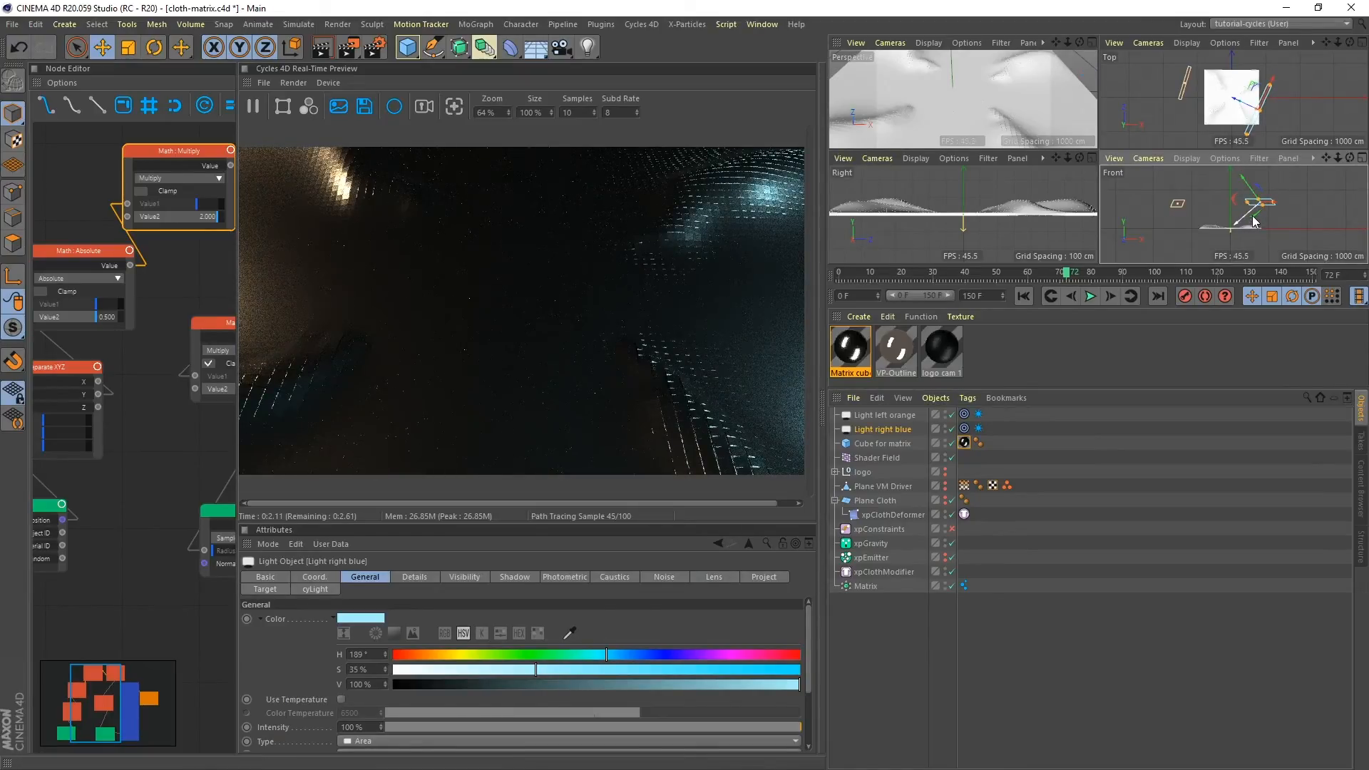
left_click_drag(1253, 89, 1235, 101)
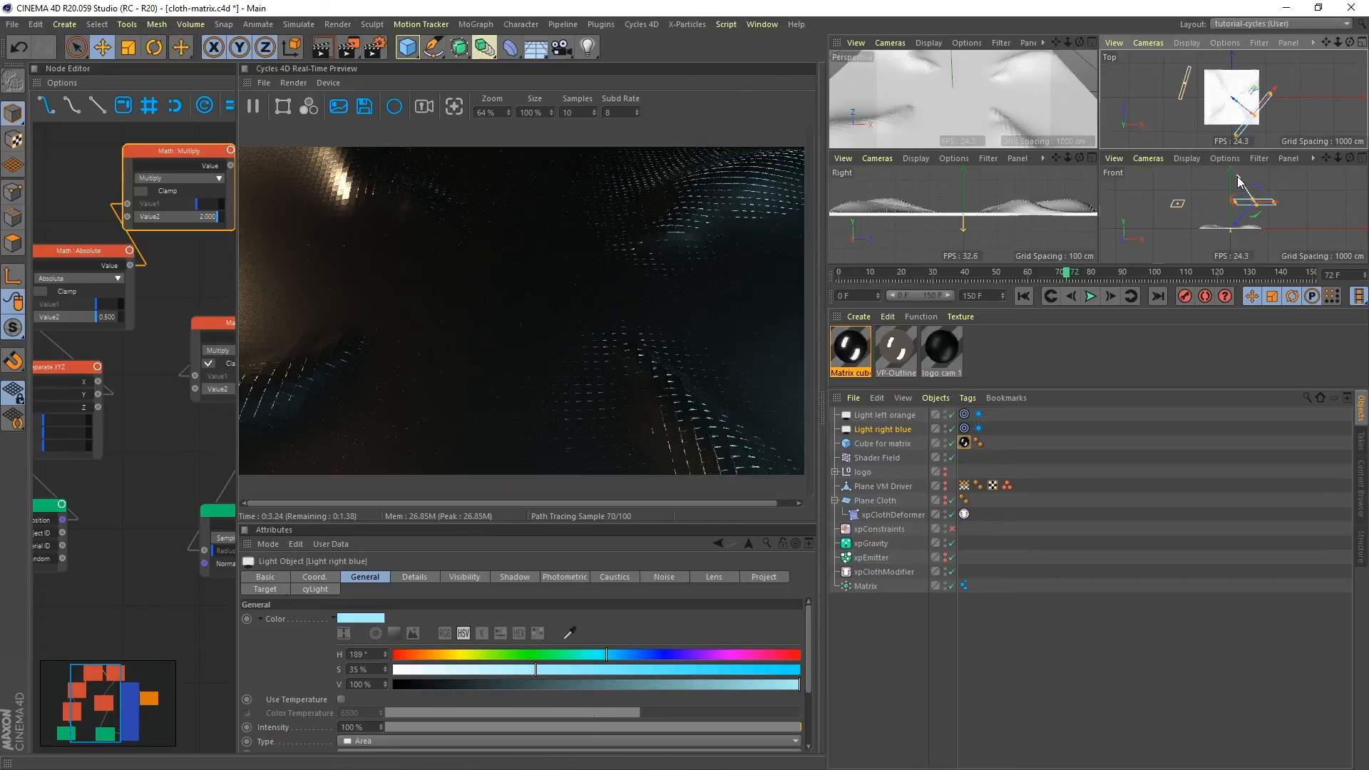
left_click_drag(1239, 183, 1238, 178)
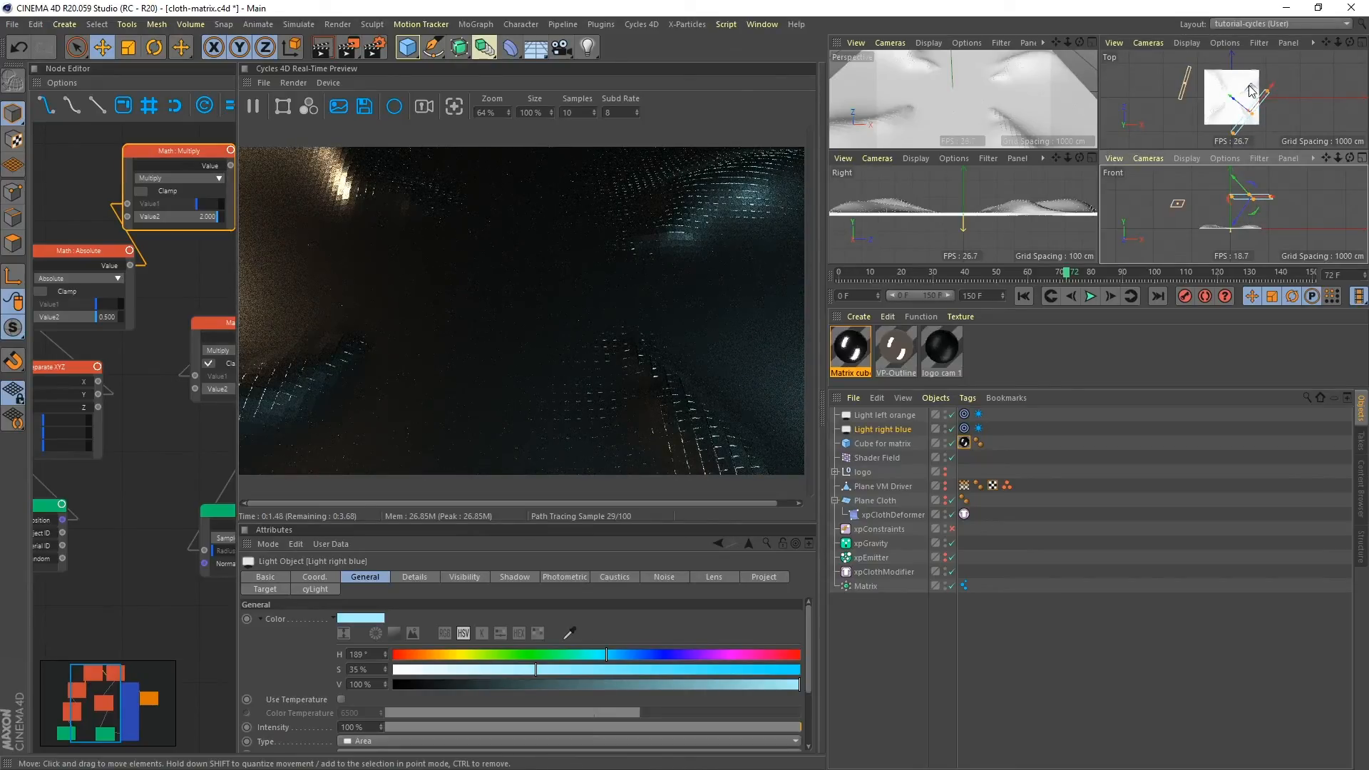
left_click_drag(1250, 88, 1249, 88)
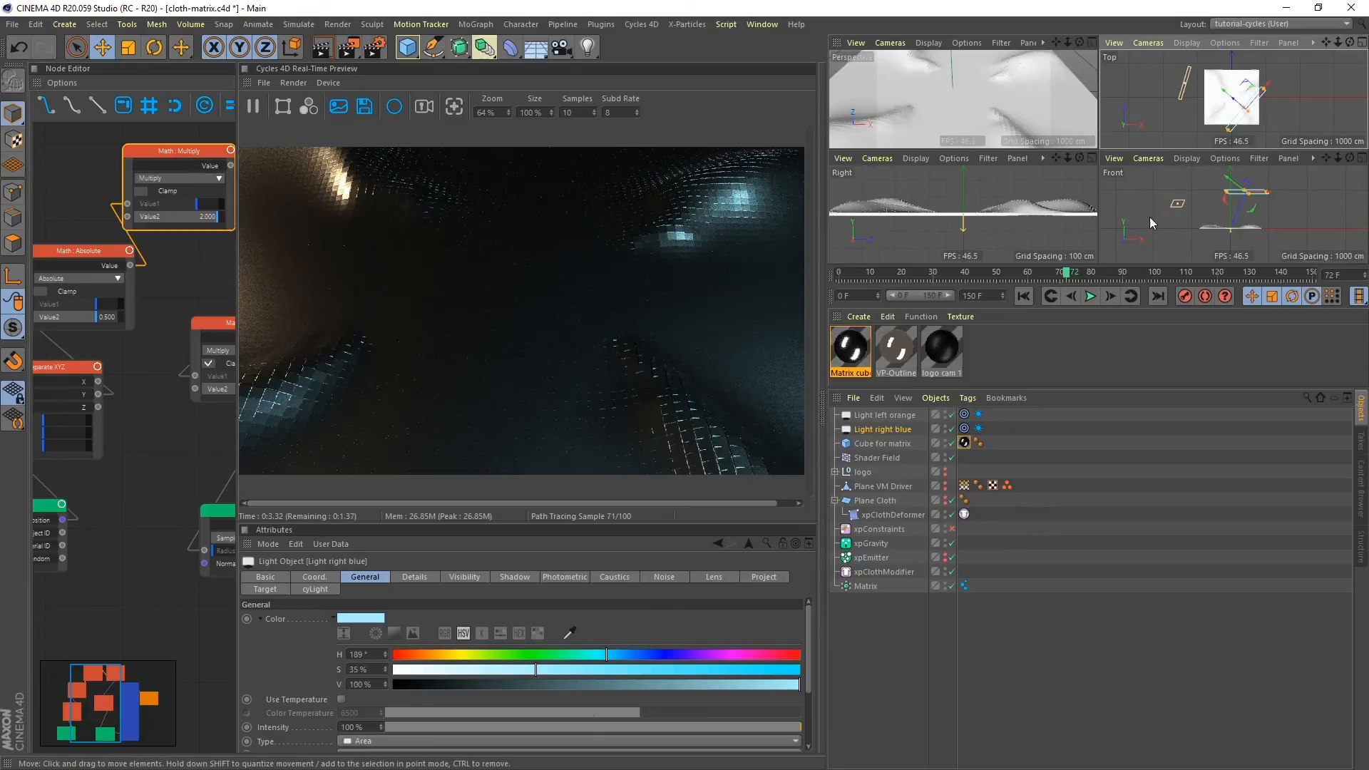
Move Light left orange higher and closer to the cloth, and play the animation to frame 86 to check the render.
left_click(885, 416)
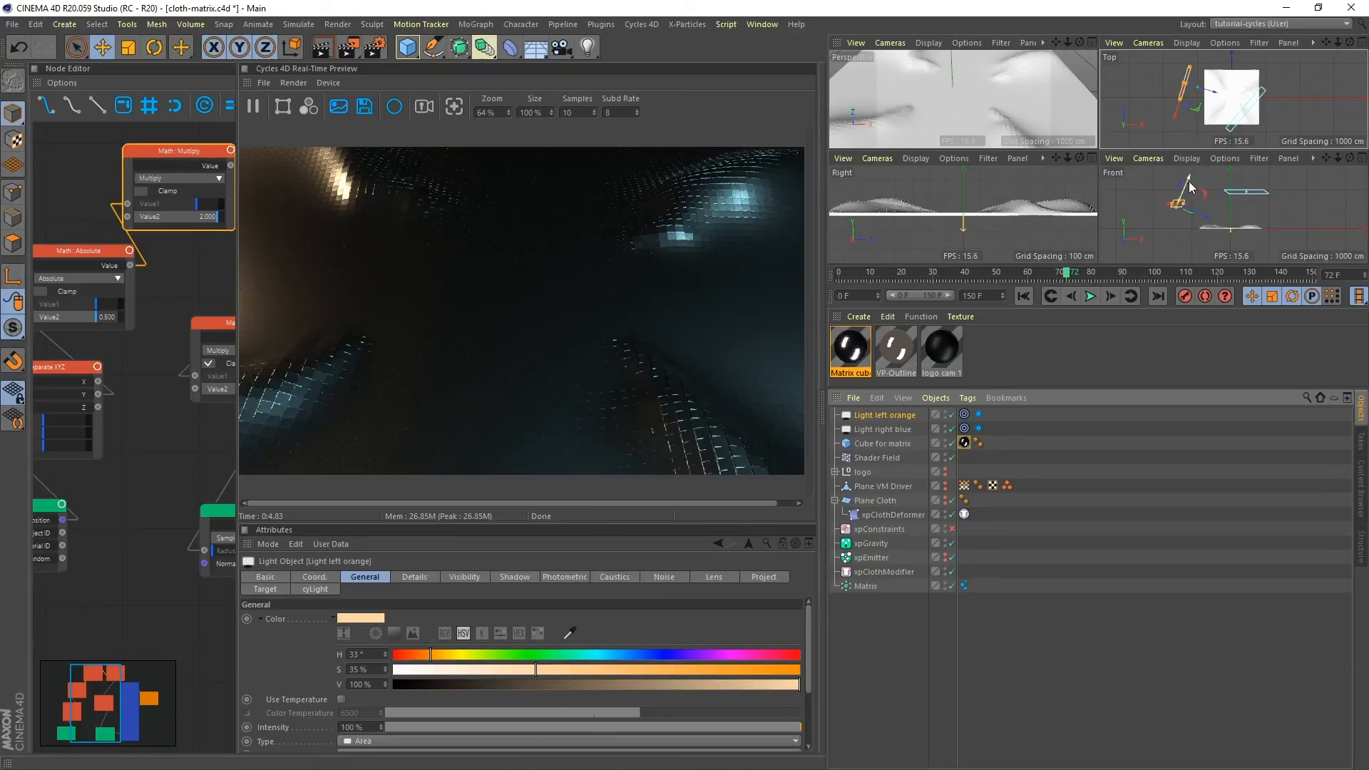
left_click_drag(1189, 182, 1218, 194)
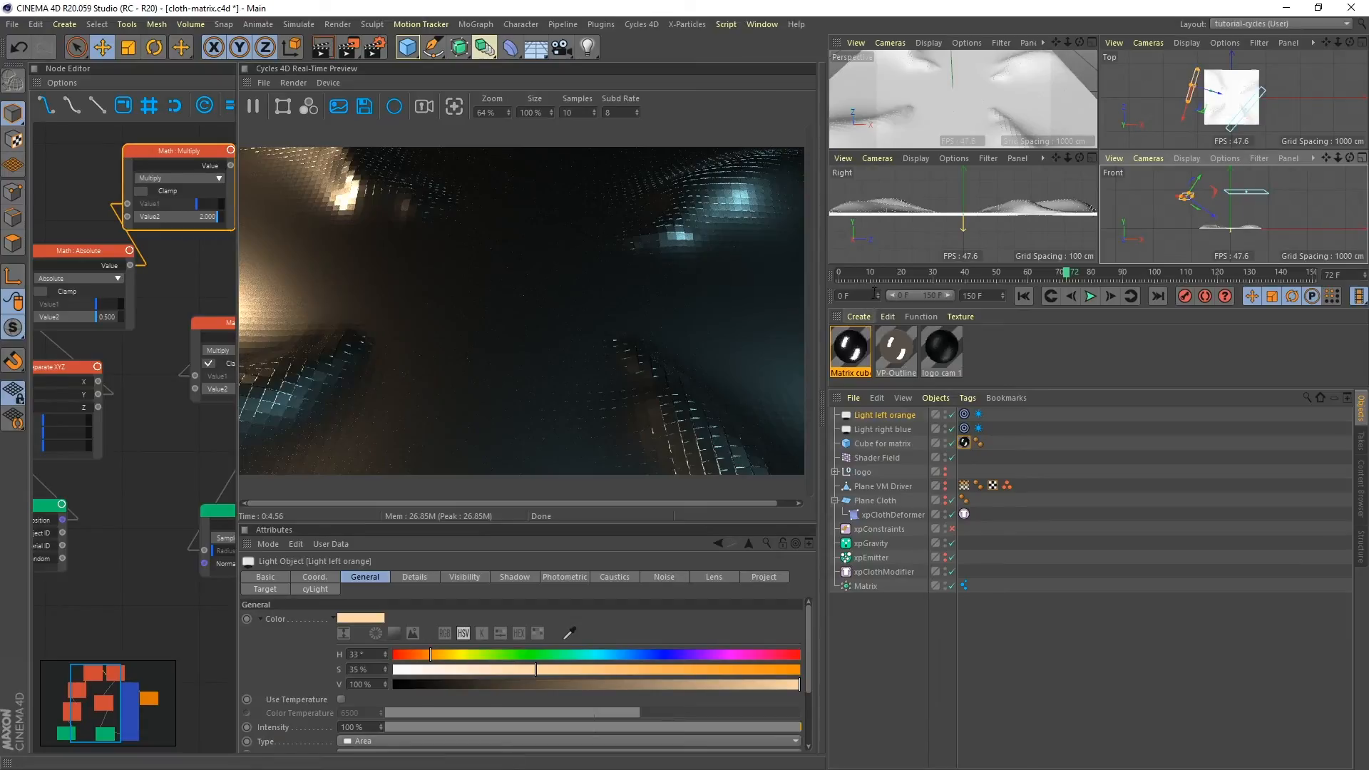
left_click(1090, 296)
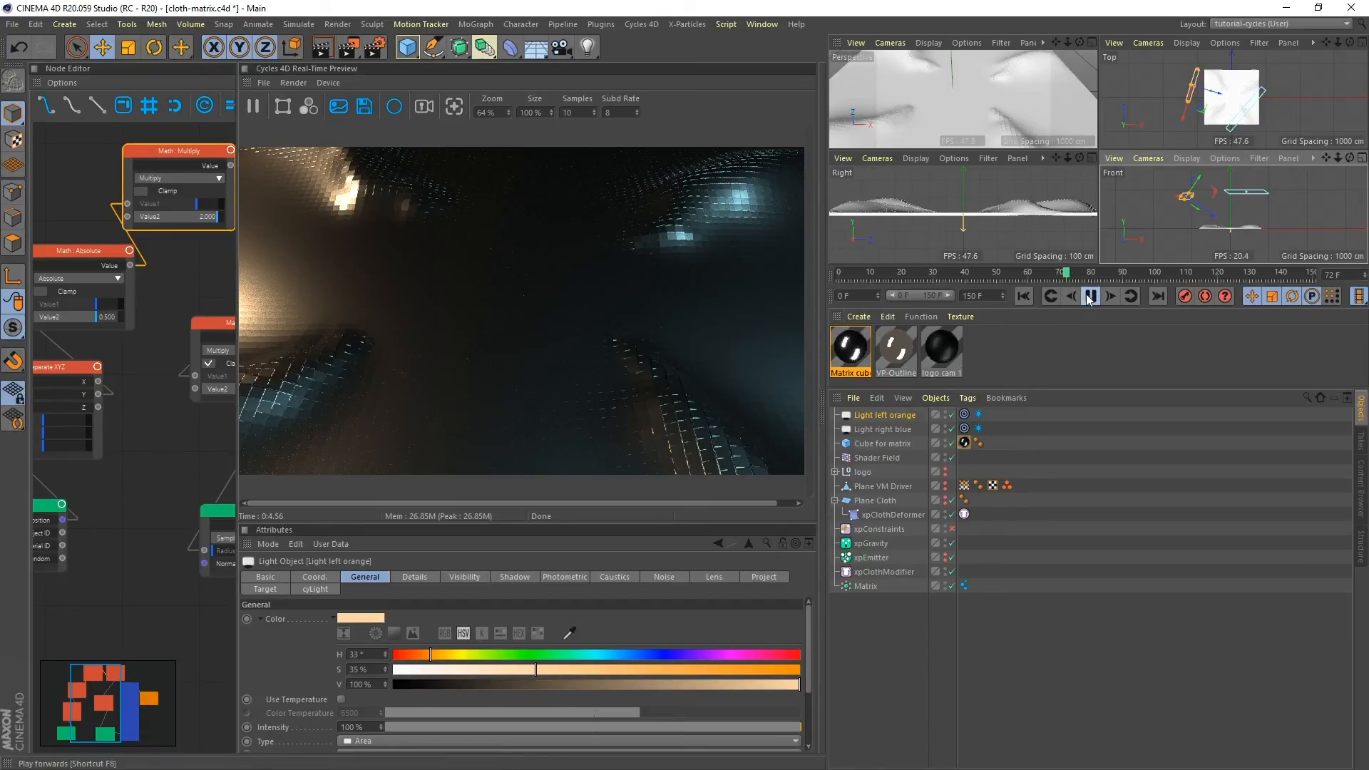
left_click(1090, 297)
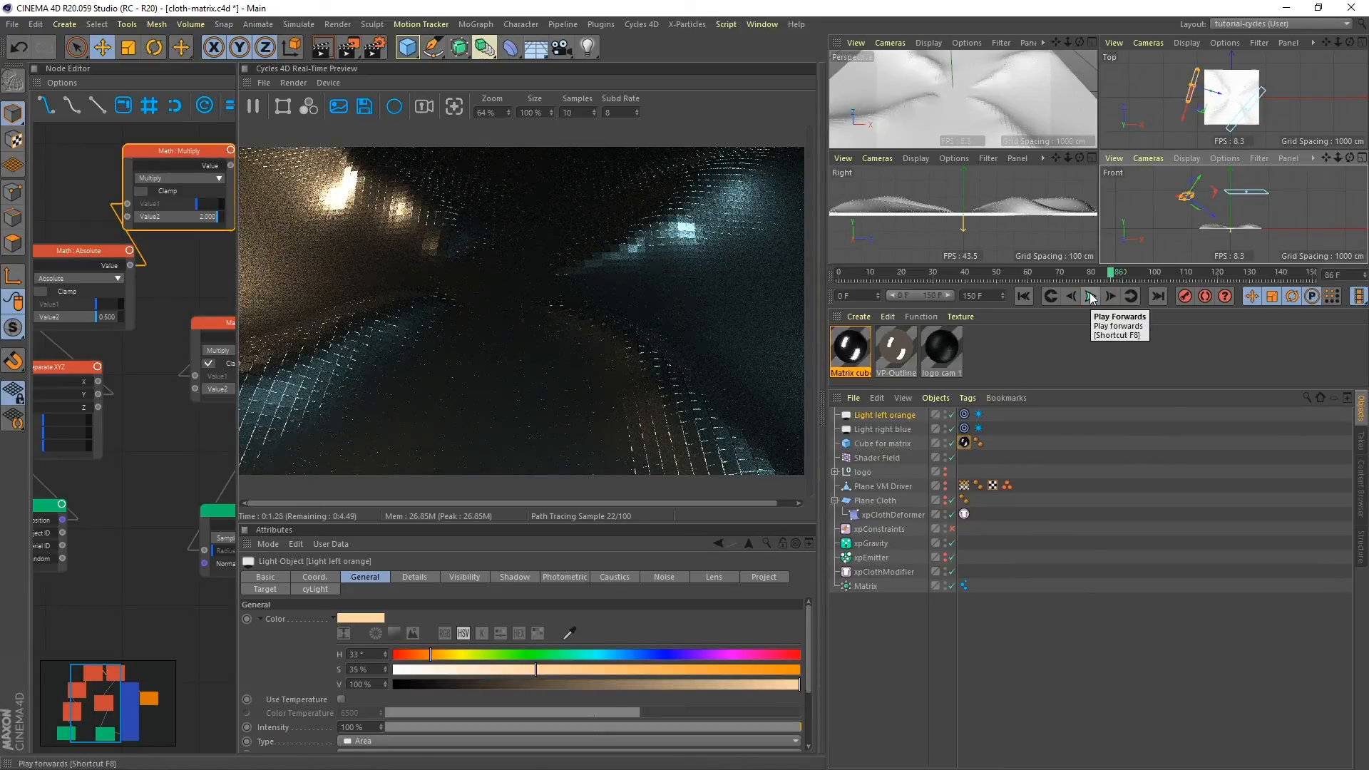
Enlarge the perspective view, frame the cloth folds at a lower angle, and widen the node graph area to show the Bevel node.
middle_click(938, 101)
left_click_drag(1116, 152, 1118, 113, "alt")
mouse_move(1097, 175)
left_mouse_down("alt")
mouse_move(1106, 134)
mouse_move(1076, 169)
mouse_move(1099, 175)
left_mouse_up("alt")
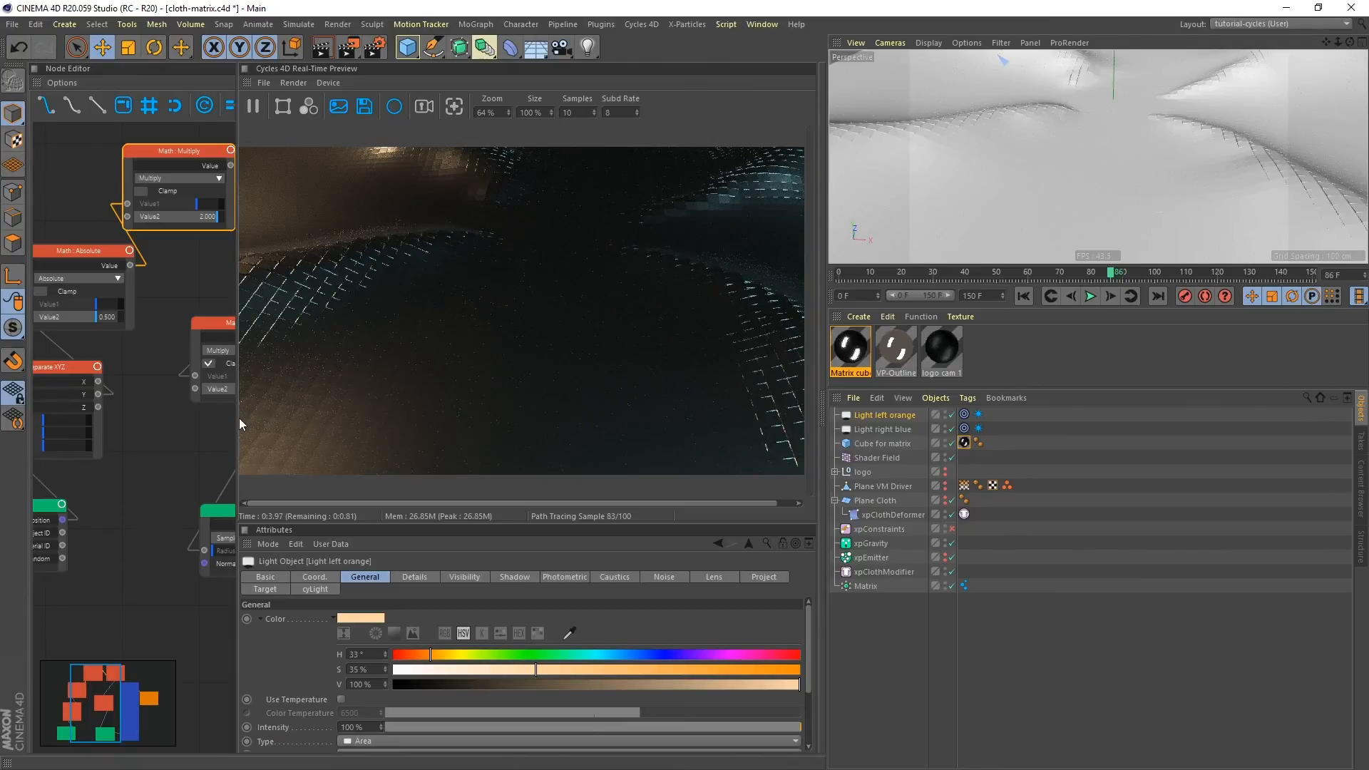
left_click_drag(236, 419, 338, 420)
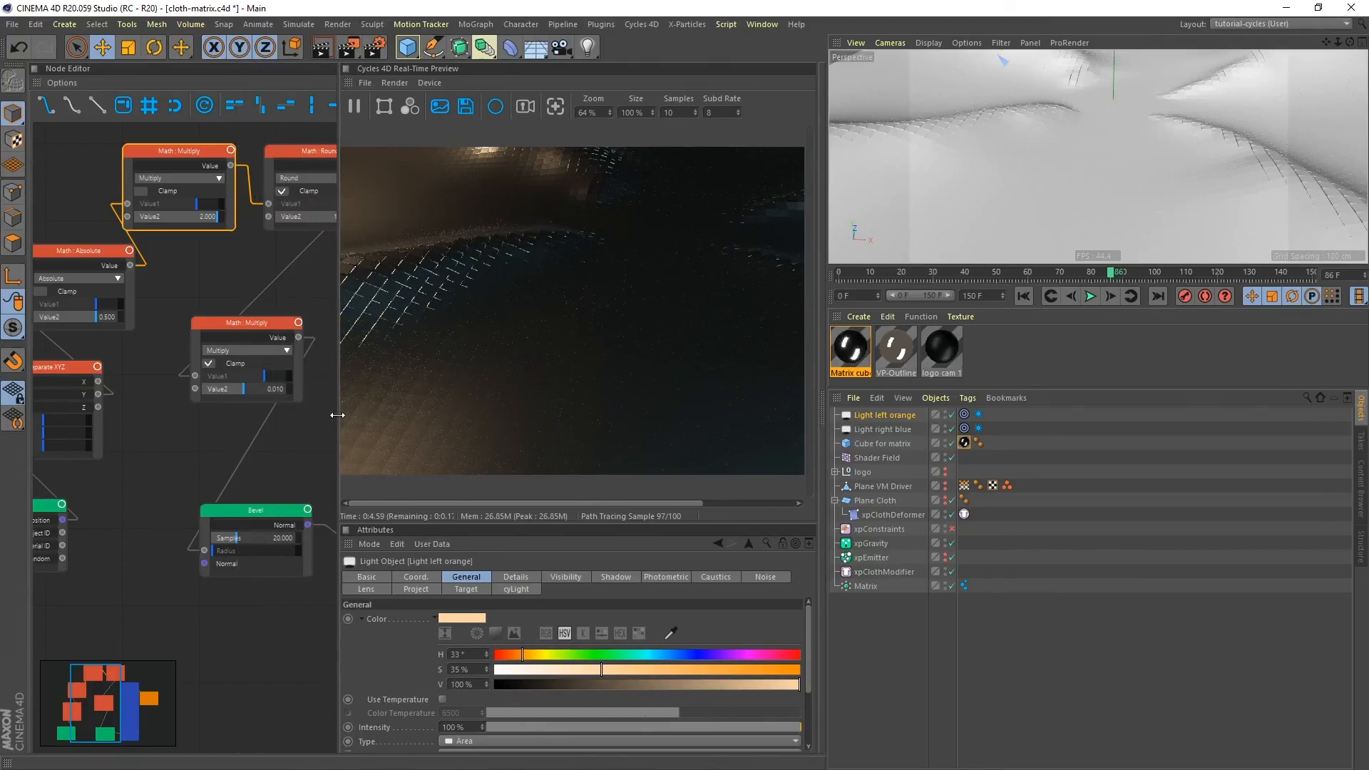
Set Value2 of the Math Multiply node feeding the Bevel radius to 0.05.
left_click(258, 512)
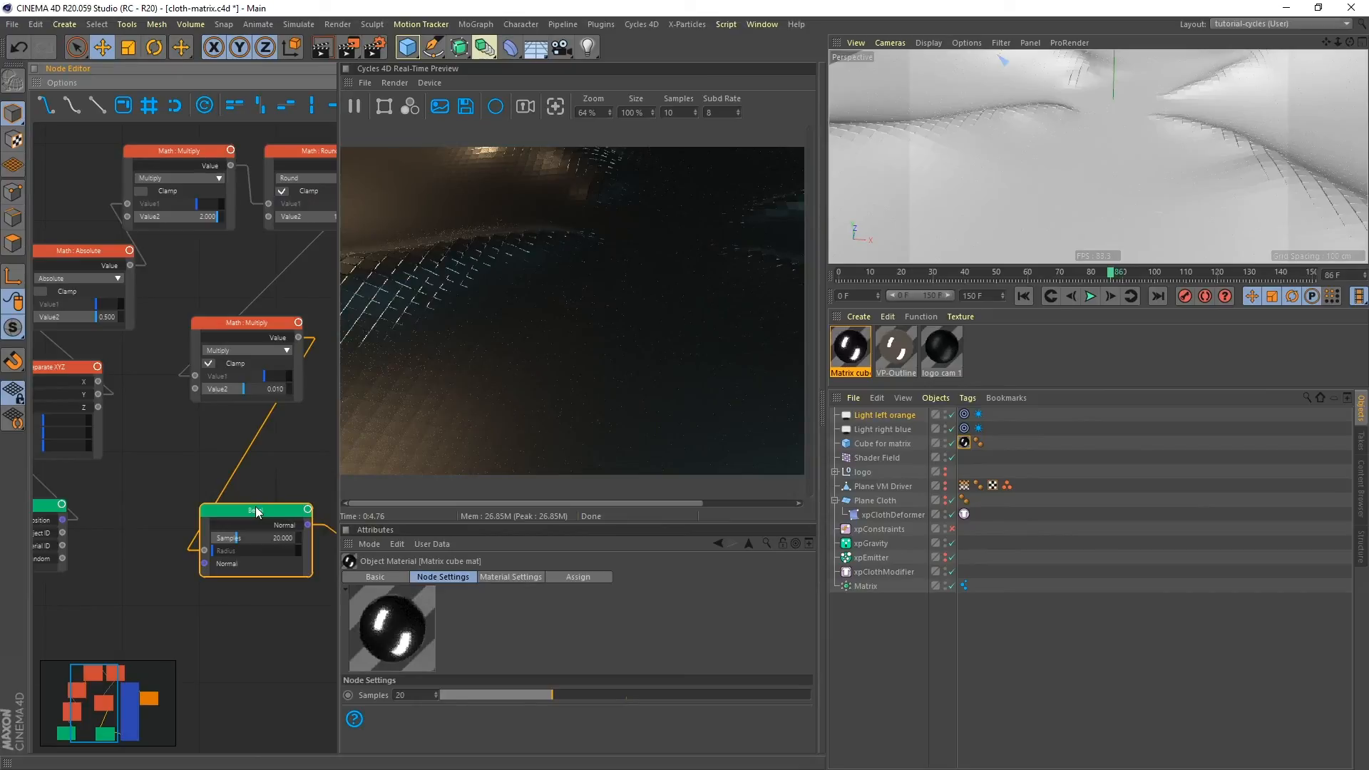
left_click_drag(252, 327, 253, 328)
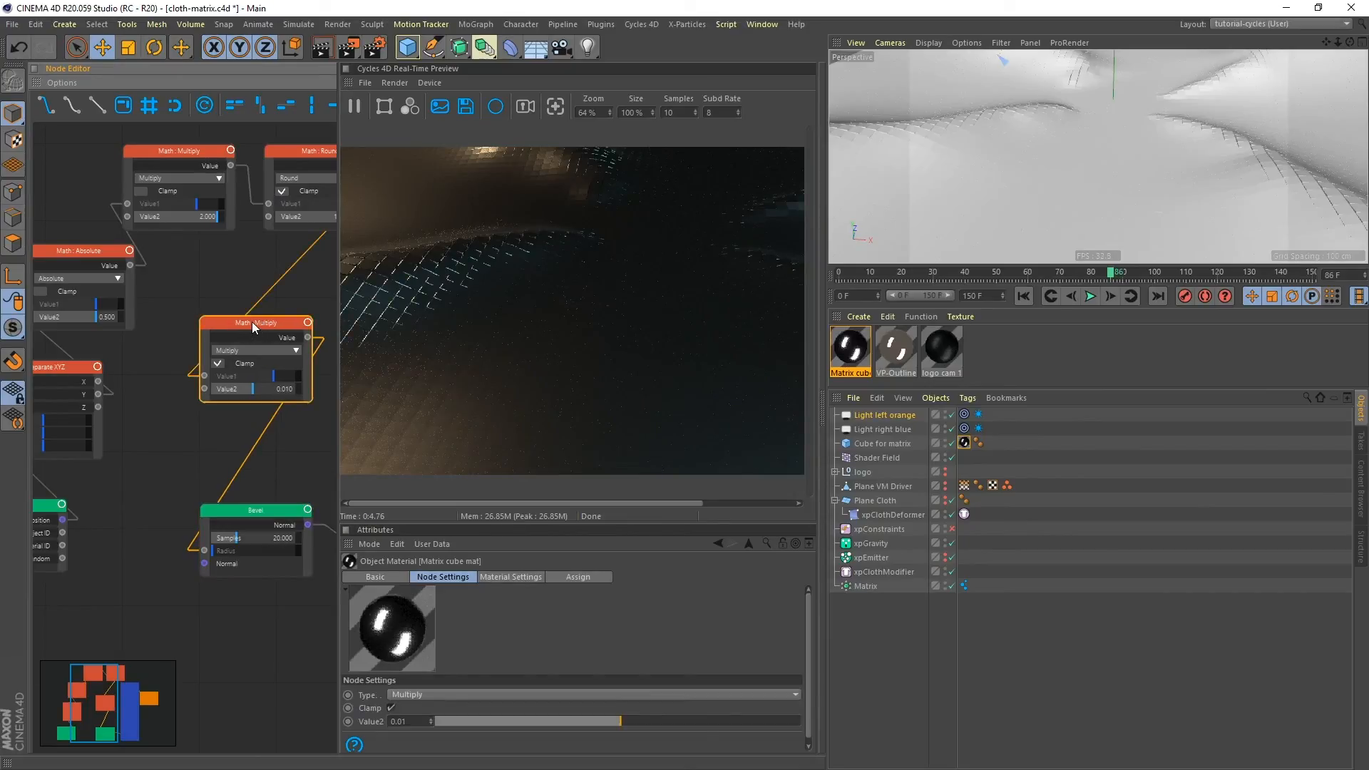
left_click(408, 723)
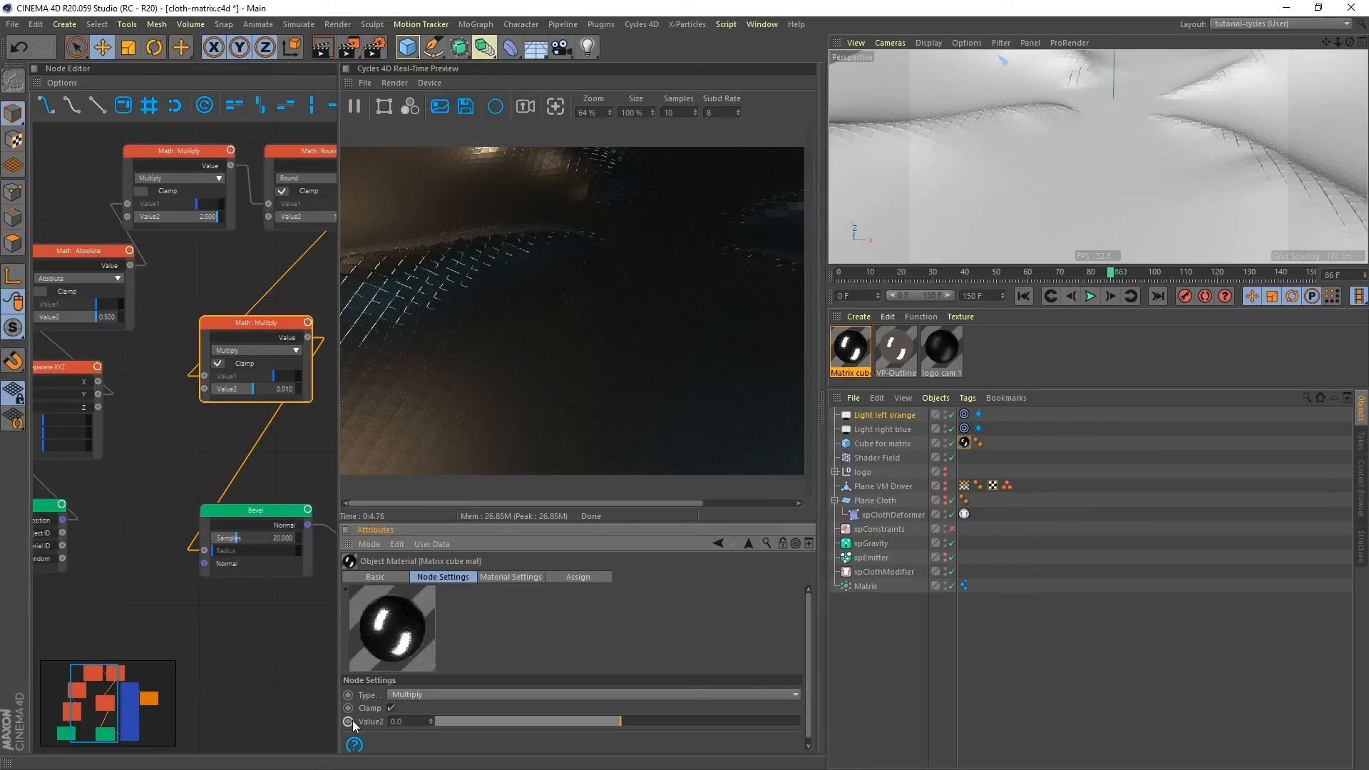
type("0.05")
key("Return")
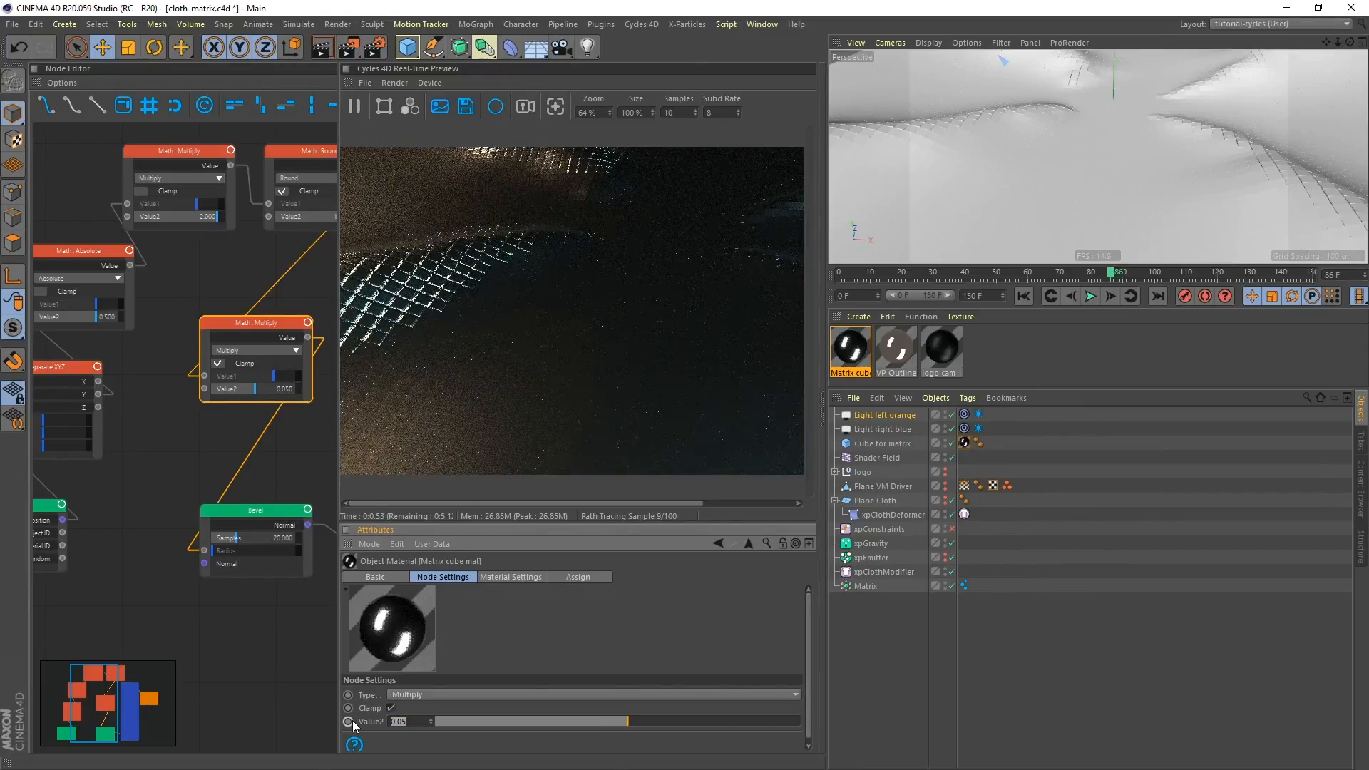
Try 0.005 as Value2 of the Multiply node feeding the Bevel radius, and restore it to 0.01.
left_click(408, 721)
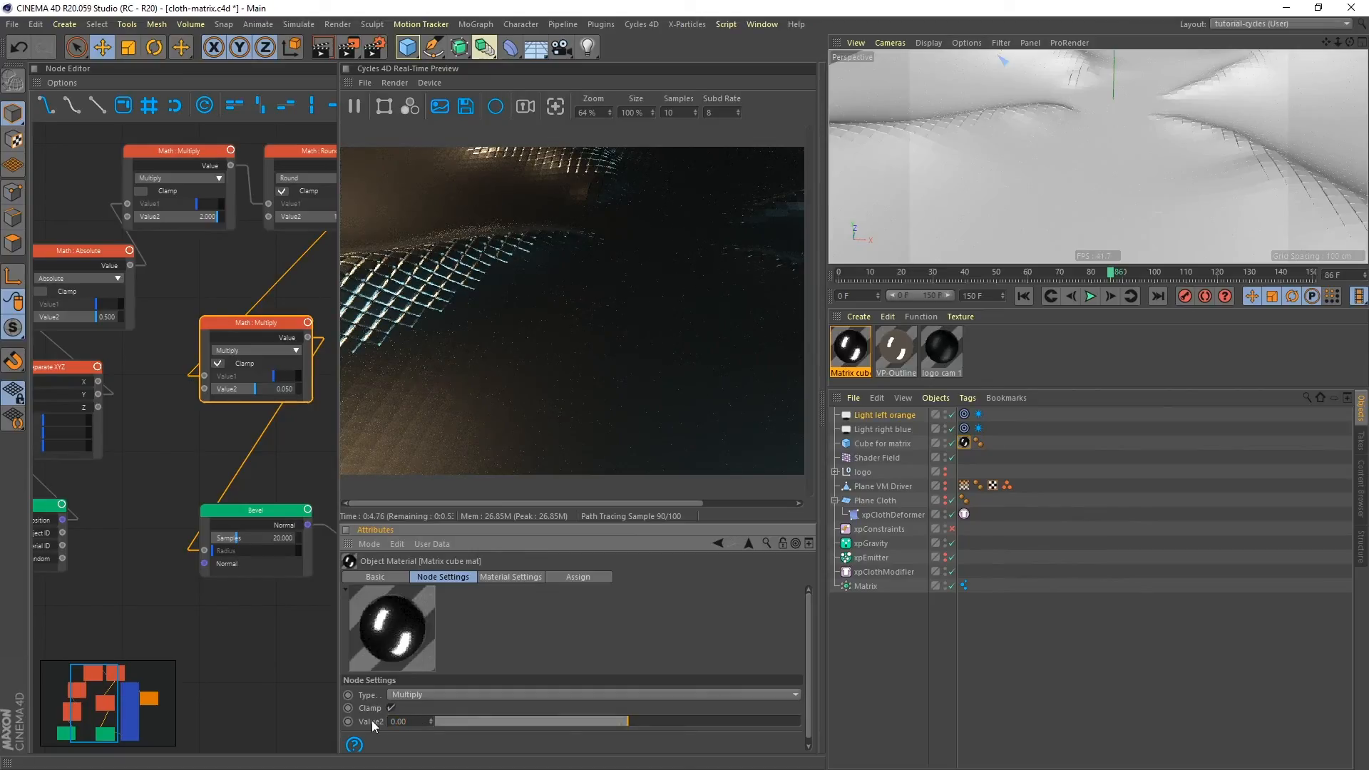
type("5")
key("Return")
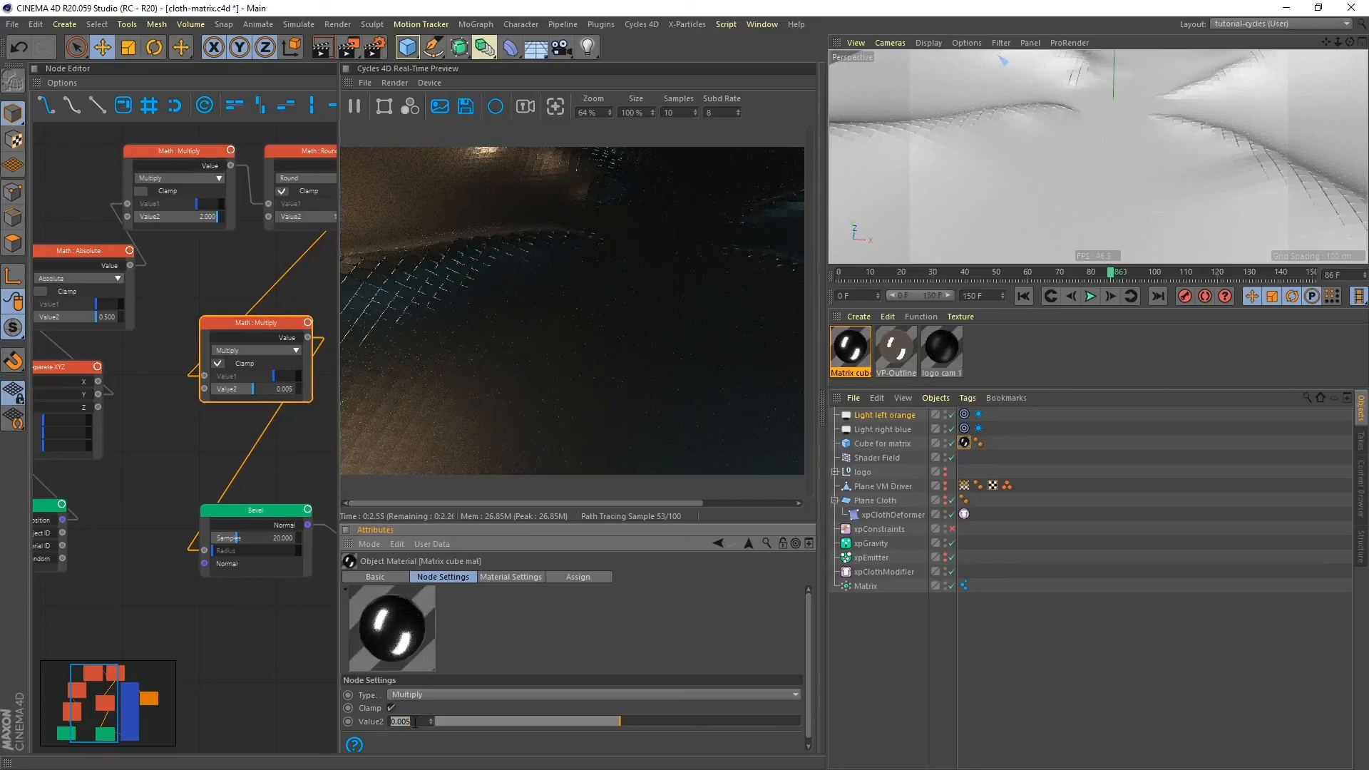
type(".01")
key("Return")
left_click_drag(1081, 177, 1223, 174, "alt")
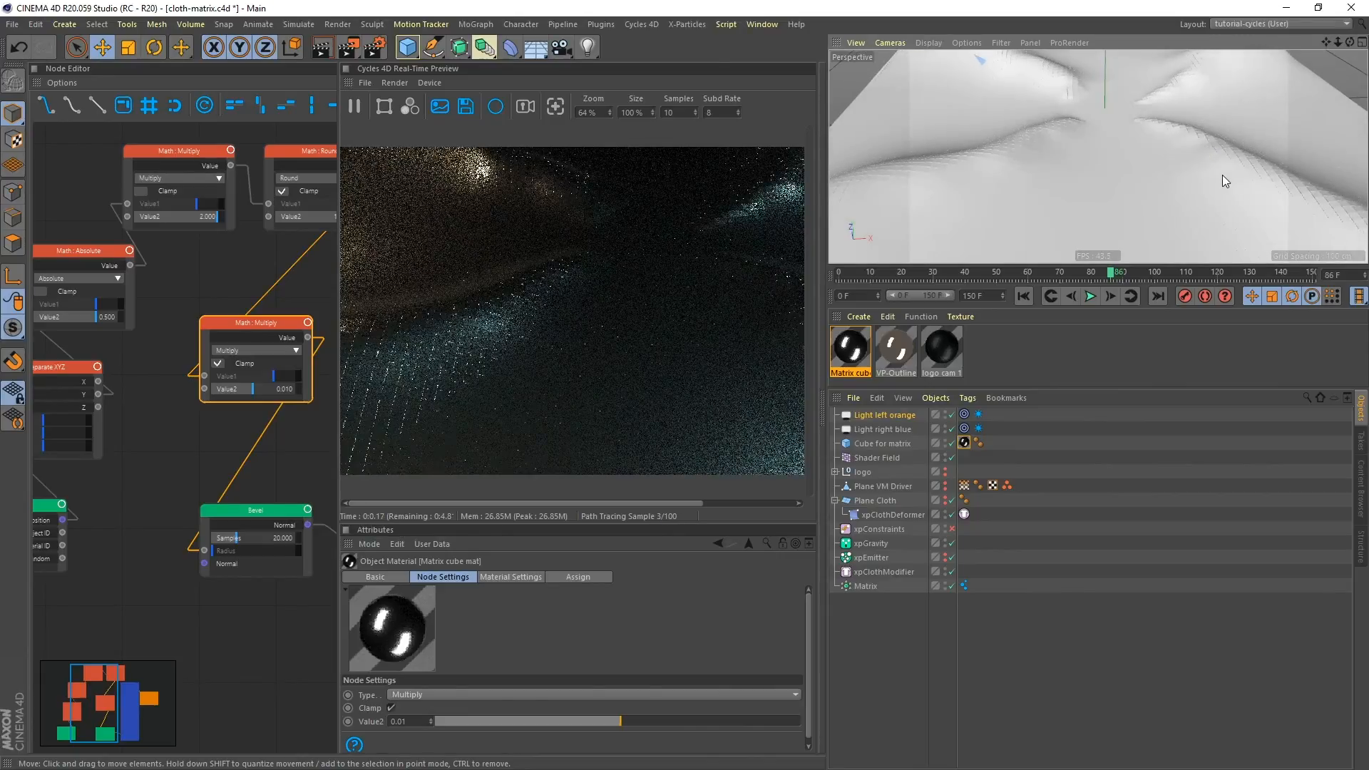